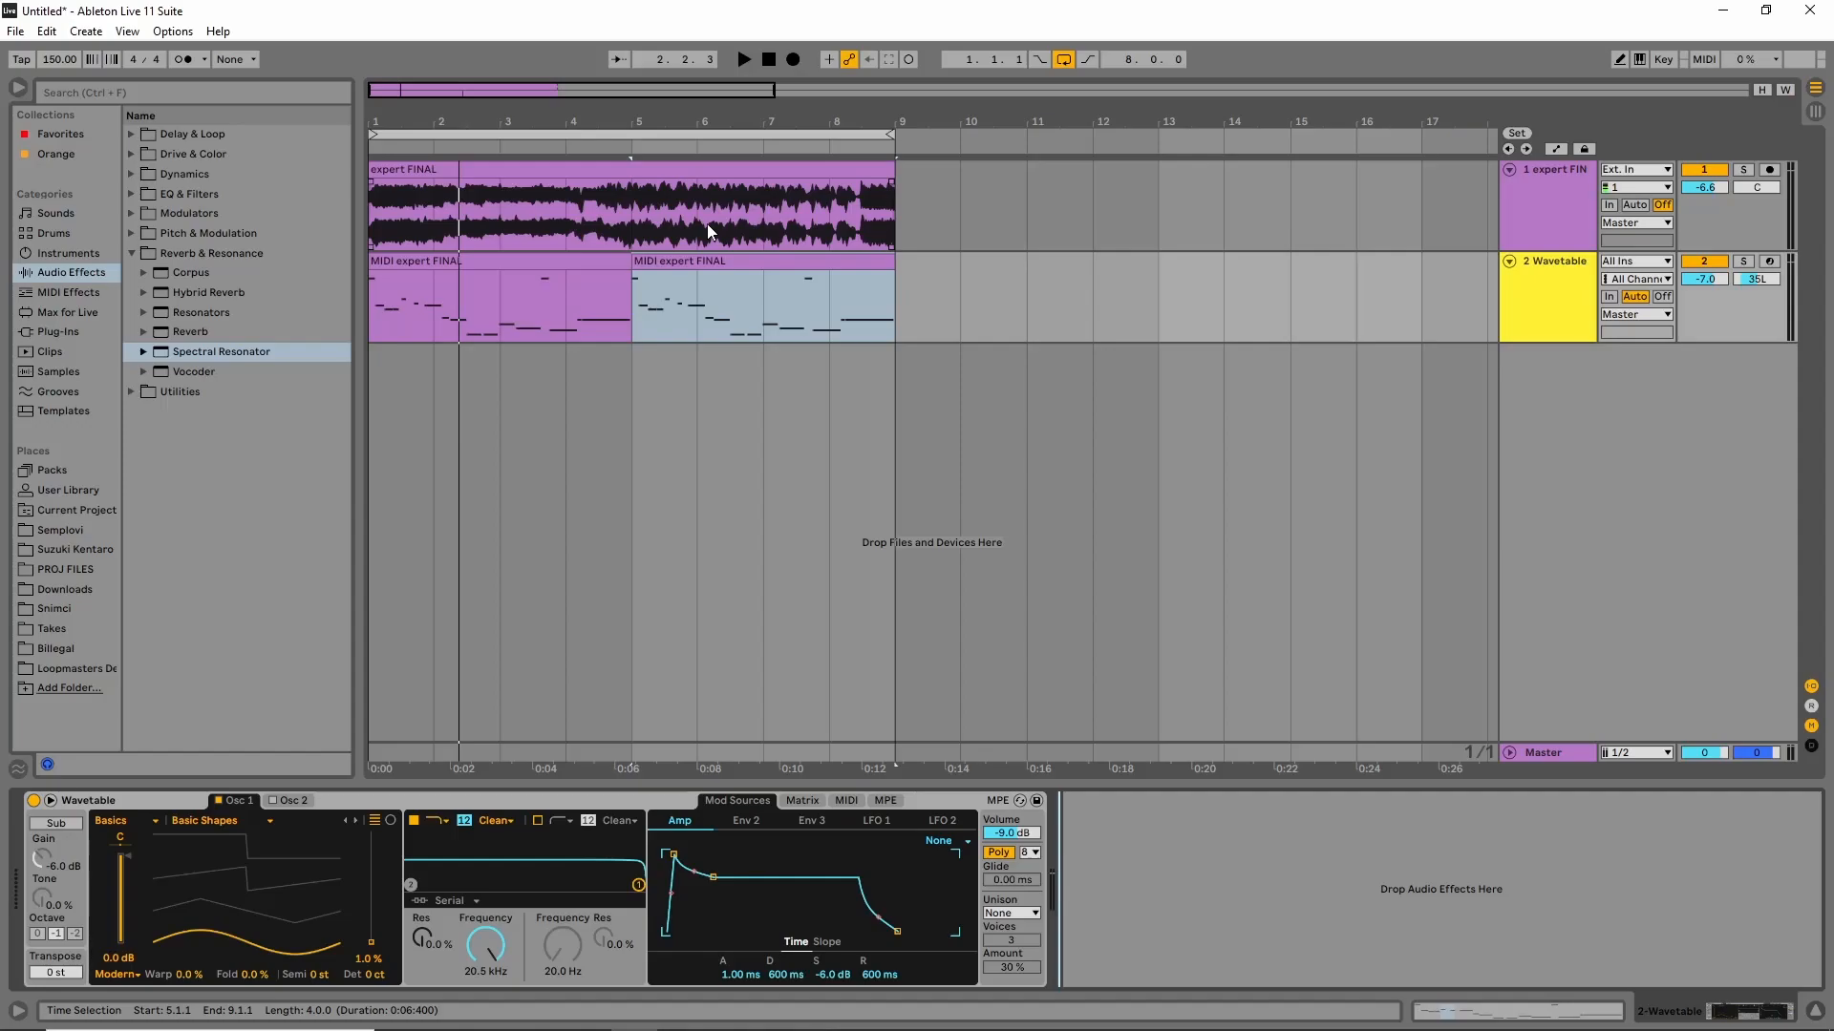
{"action": "left_click_drag", "start_coordinate": [706, 223], "coordinate": [896, 219]}
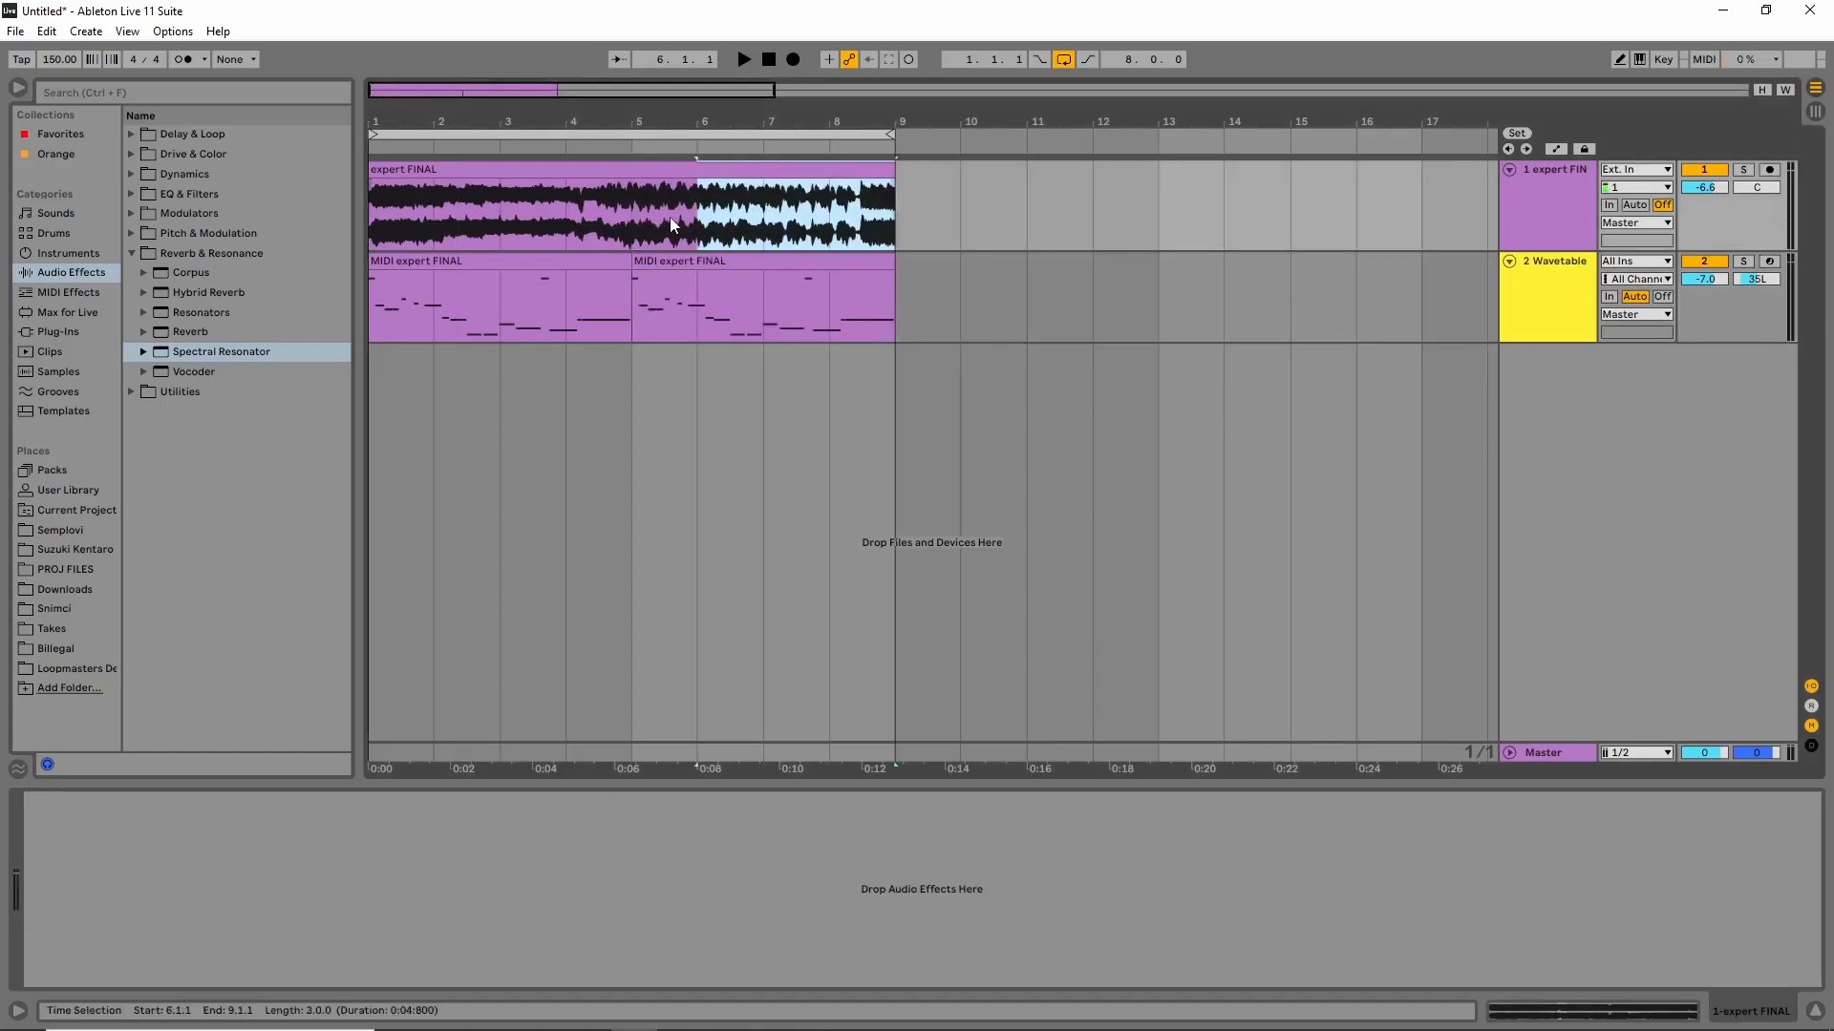
{"action": "left_click", "coordinate": [636, 225]}
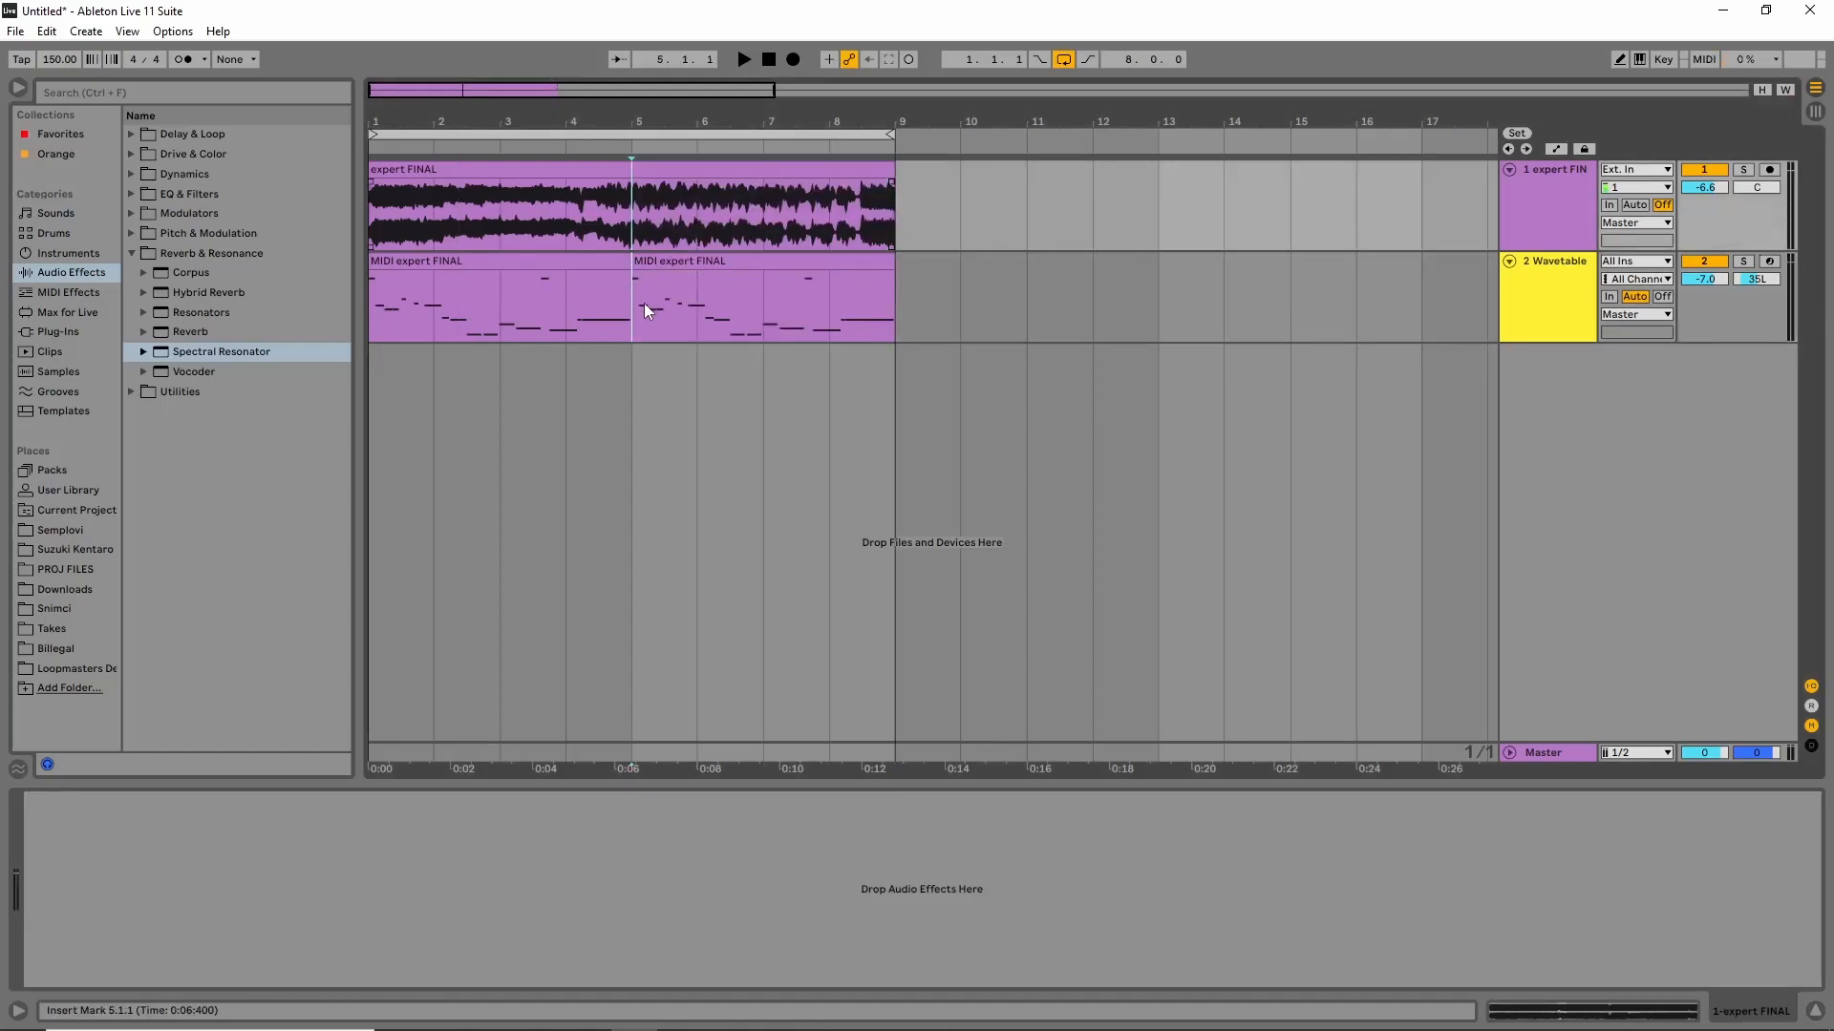
{"action": "key", "text": "Down"}
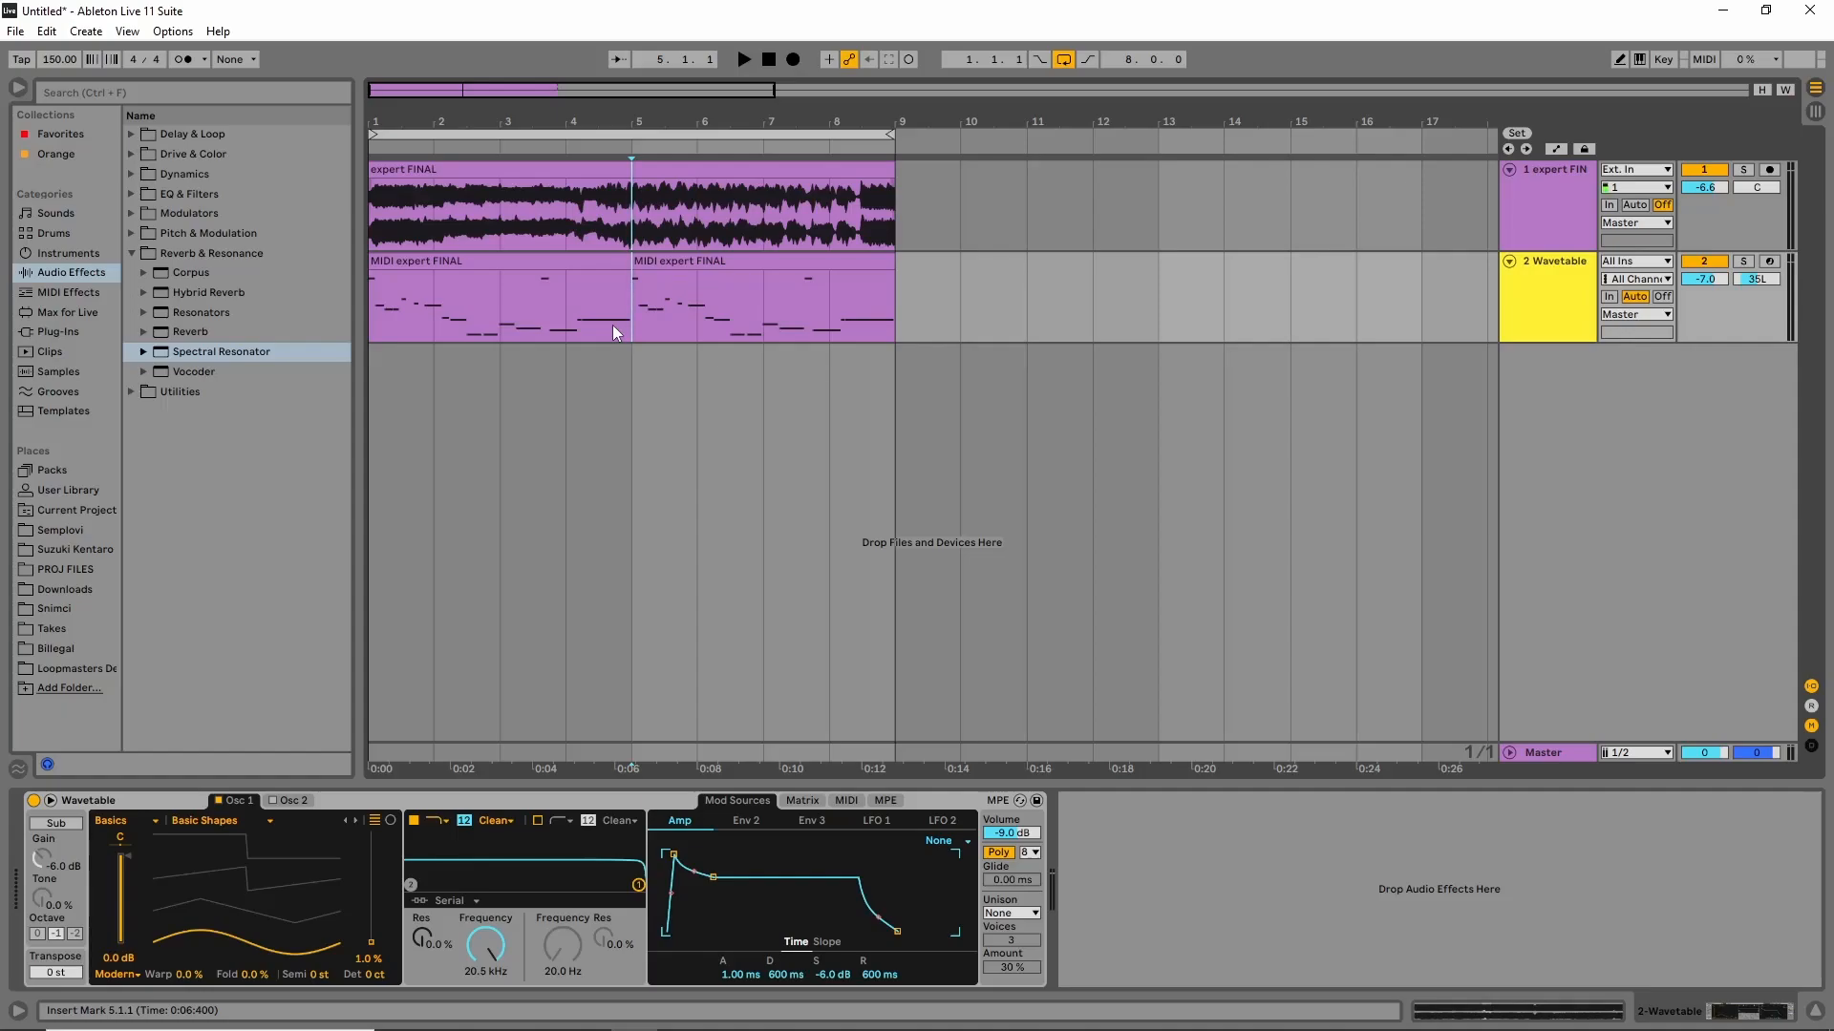
Solo the expert FINAL audio track and play its clip from the start.
{"action": "left_click", "coordinate": [489, 170]}
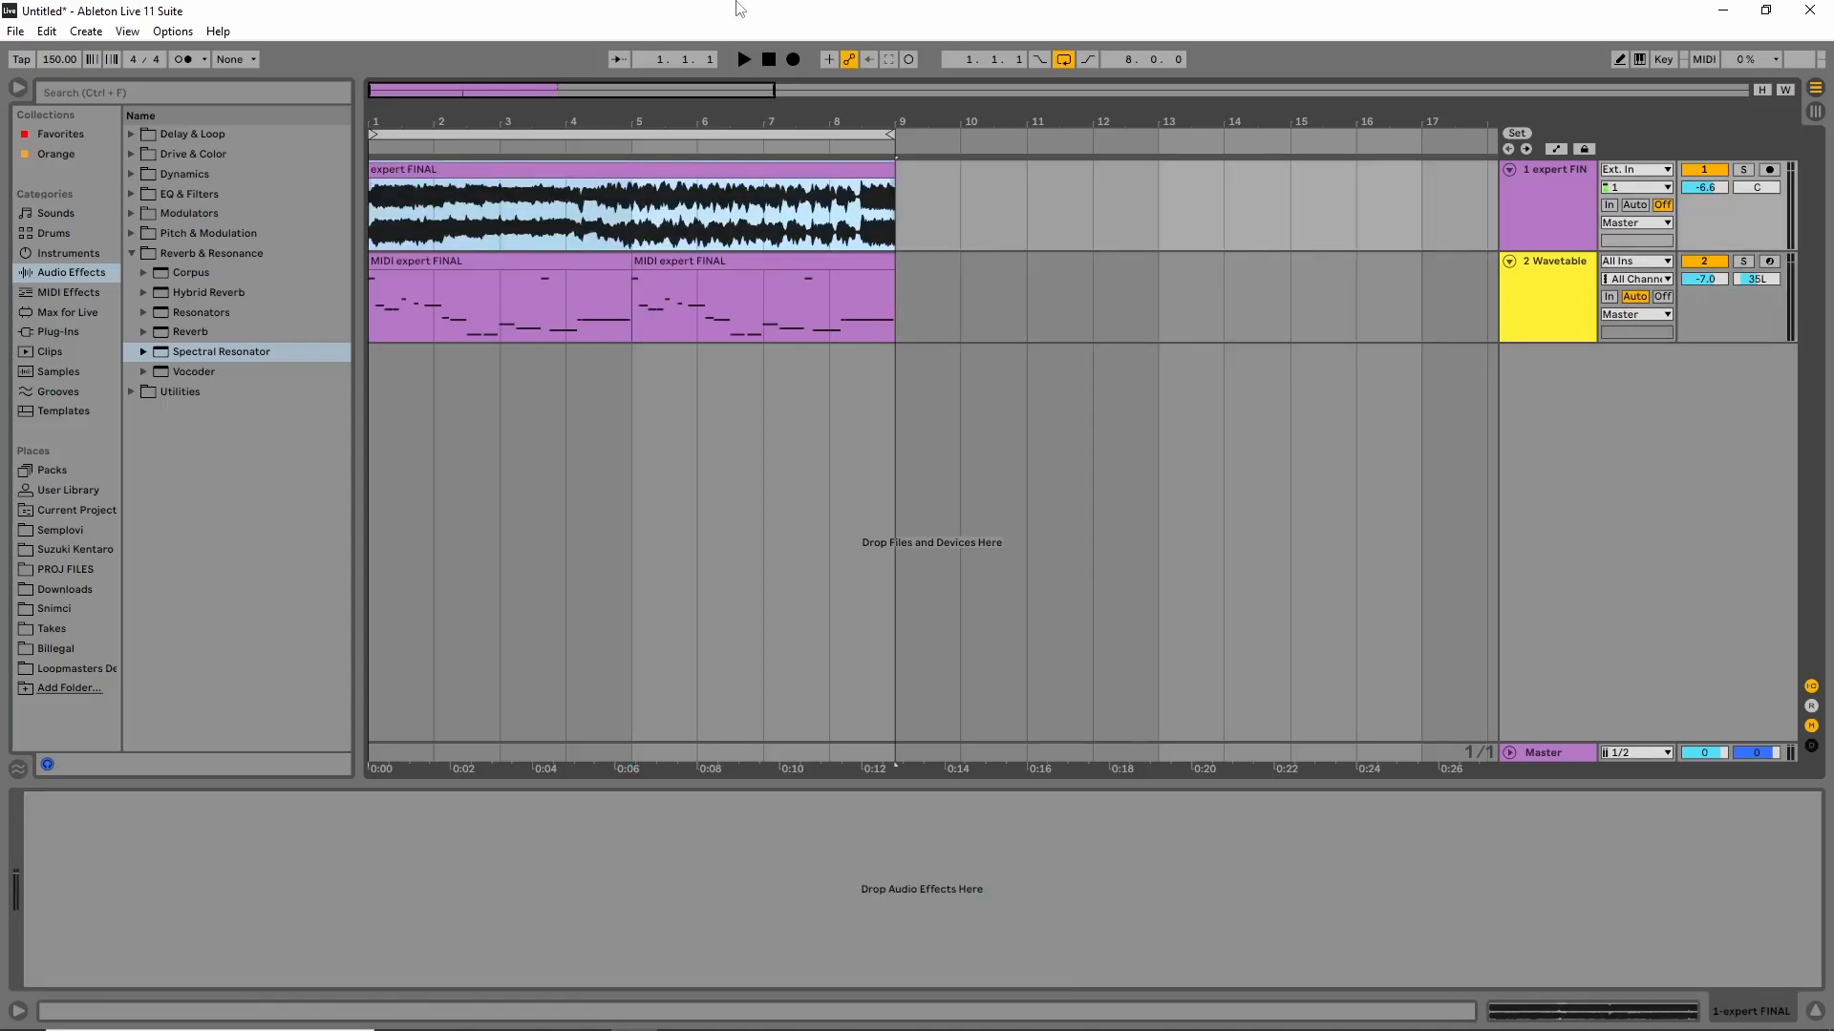
{"action": "left_click", "coordinate": [1742, 169]}
{"action": "key", "text": "space"}
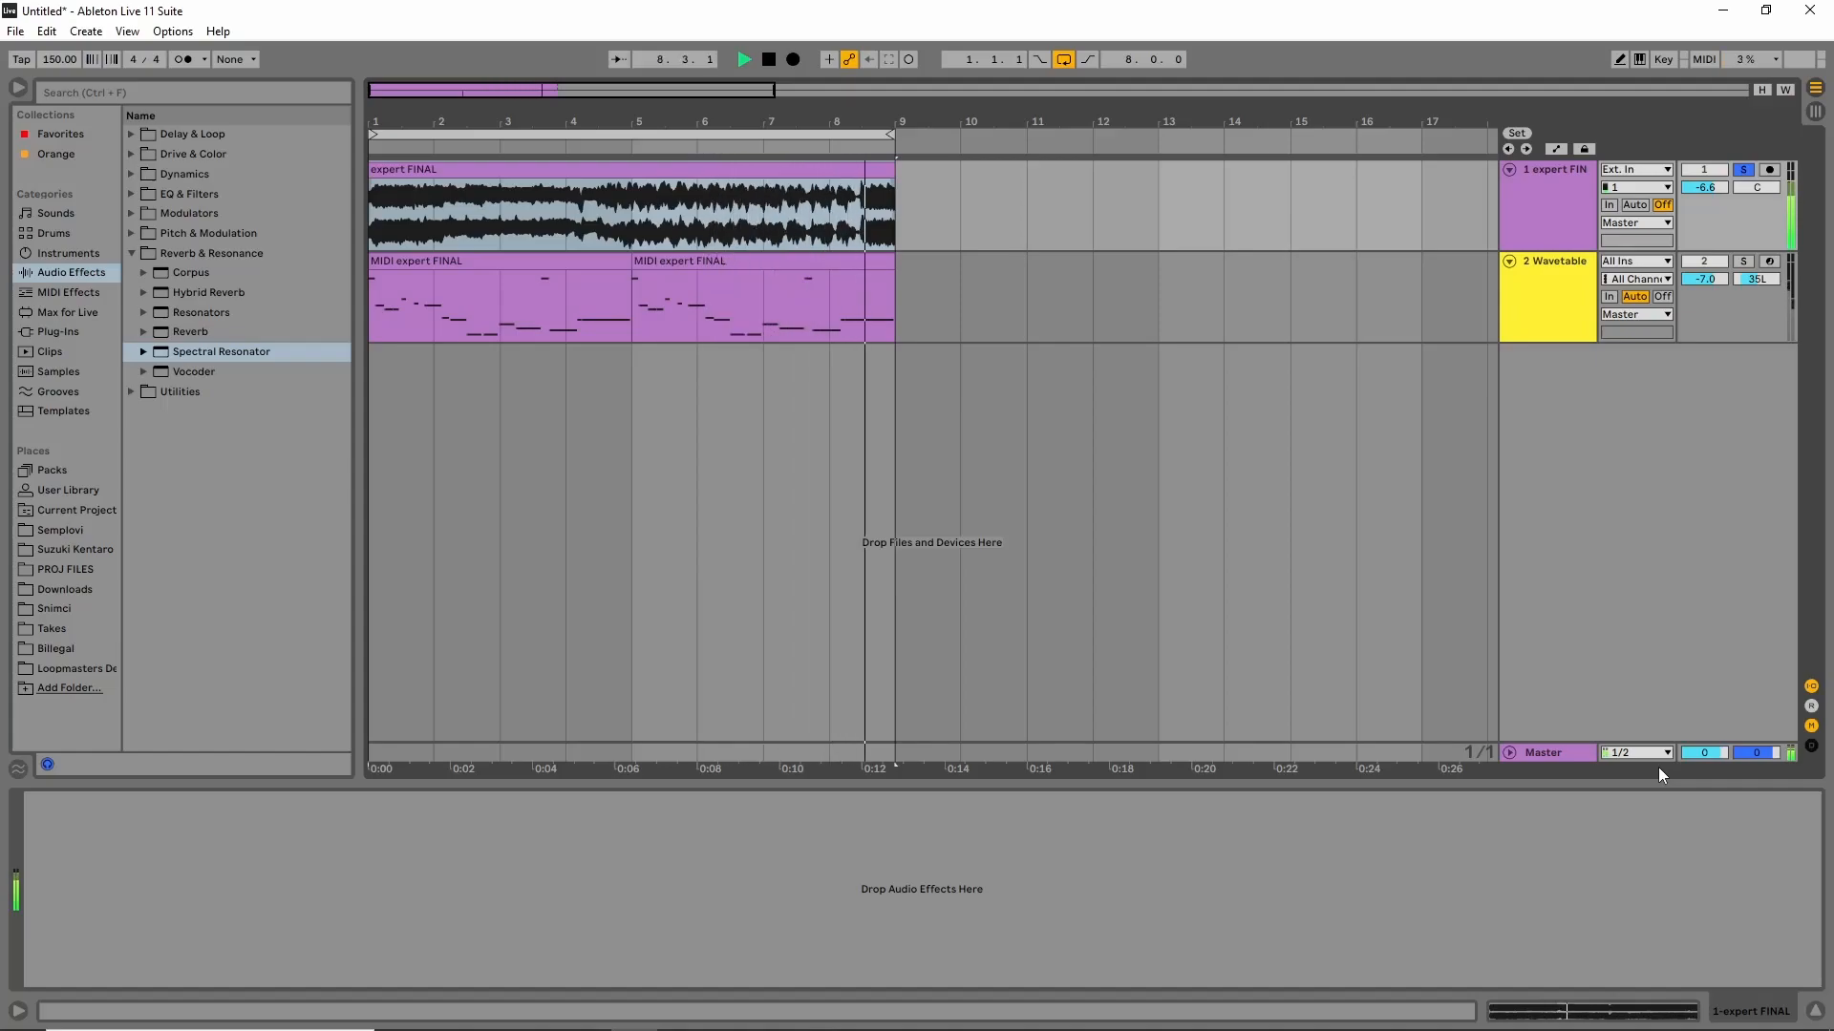
{"action": "key", "text": "space"}
{"action": "left_click", "coordinate": [380, 221]}
{"action": "left_click", "coordinate": [659, 203]}
{"action": "left_click", "coordinate": [1625, 280]}
{"action": "left_click", "coordinate": [1572, 290]}
{"action": "left_click", "coordinate": [1570, 292]}
Insert a new MIDI track below the expert FINAL audio track and load the Wavetable instrument on it.
{"action": "left_click", "coordinate": [1549, 222]}
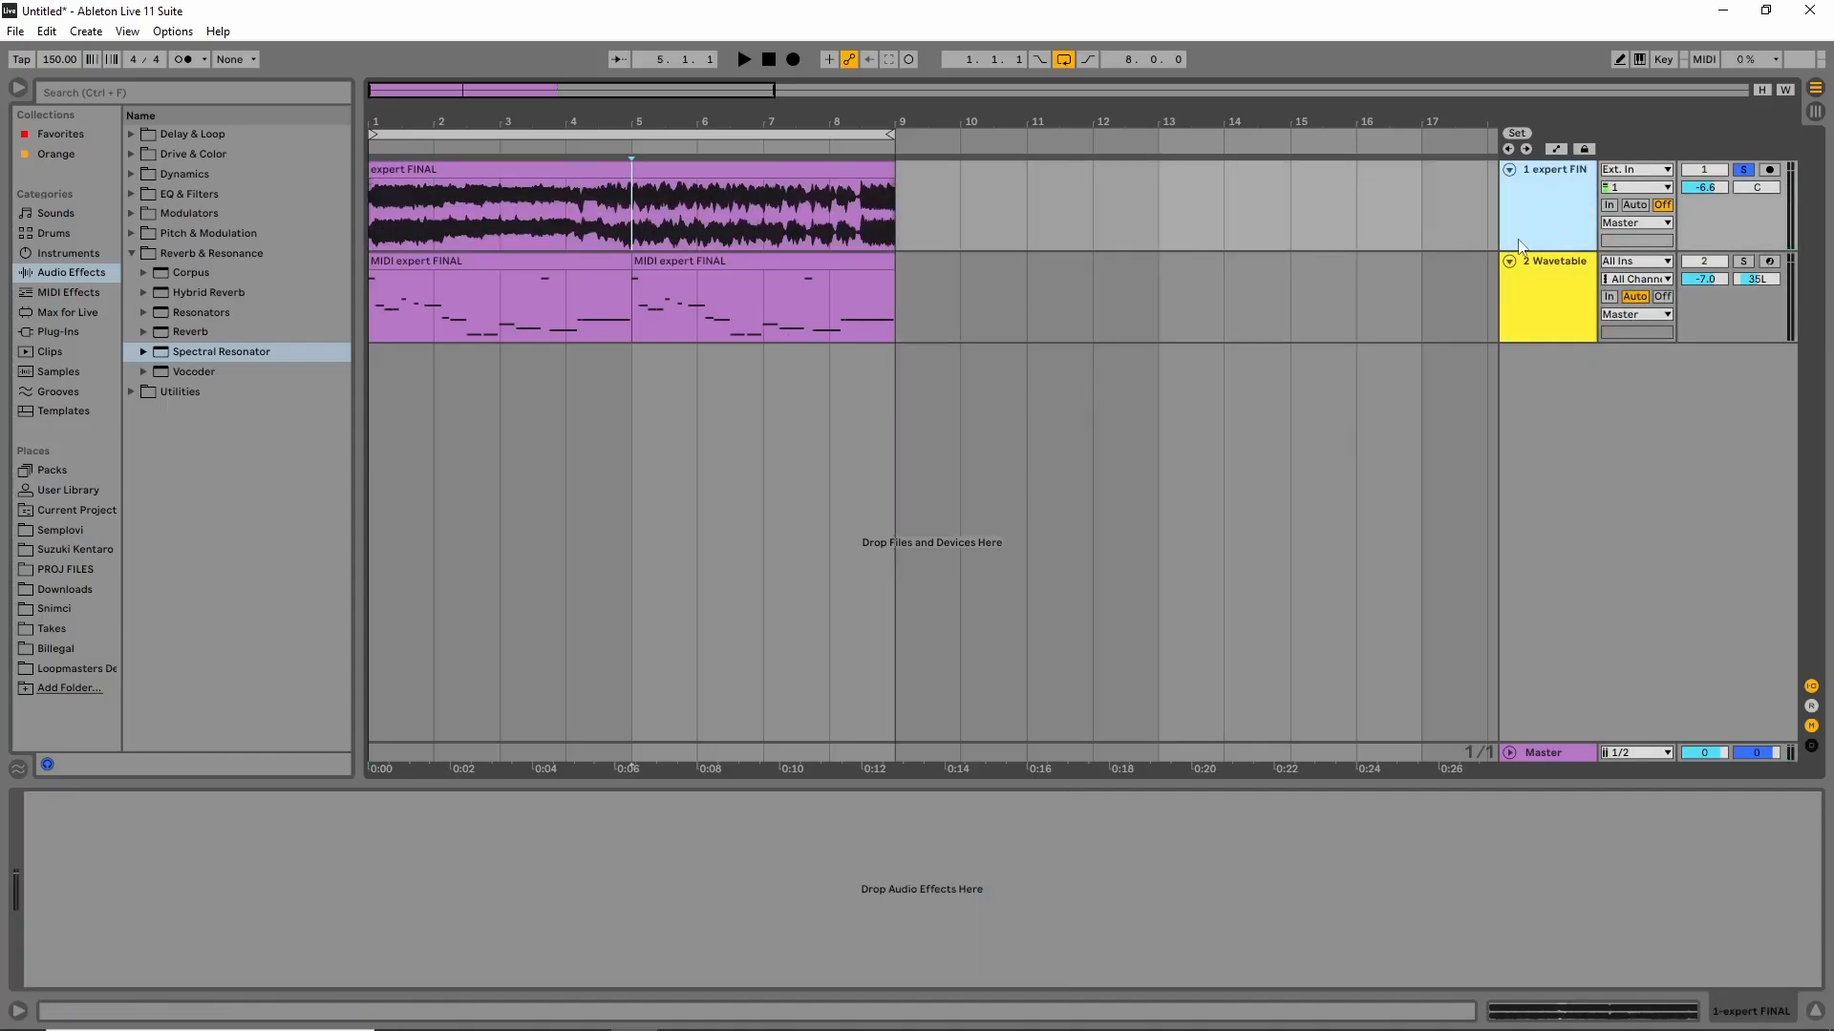
{"action": "key", "text": "ctrl+shift+t"}
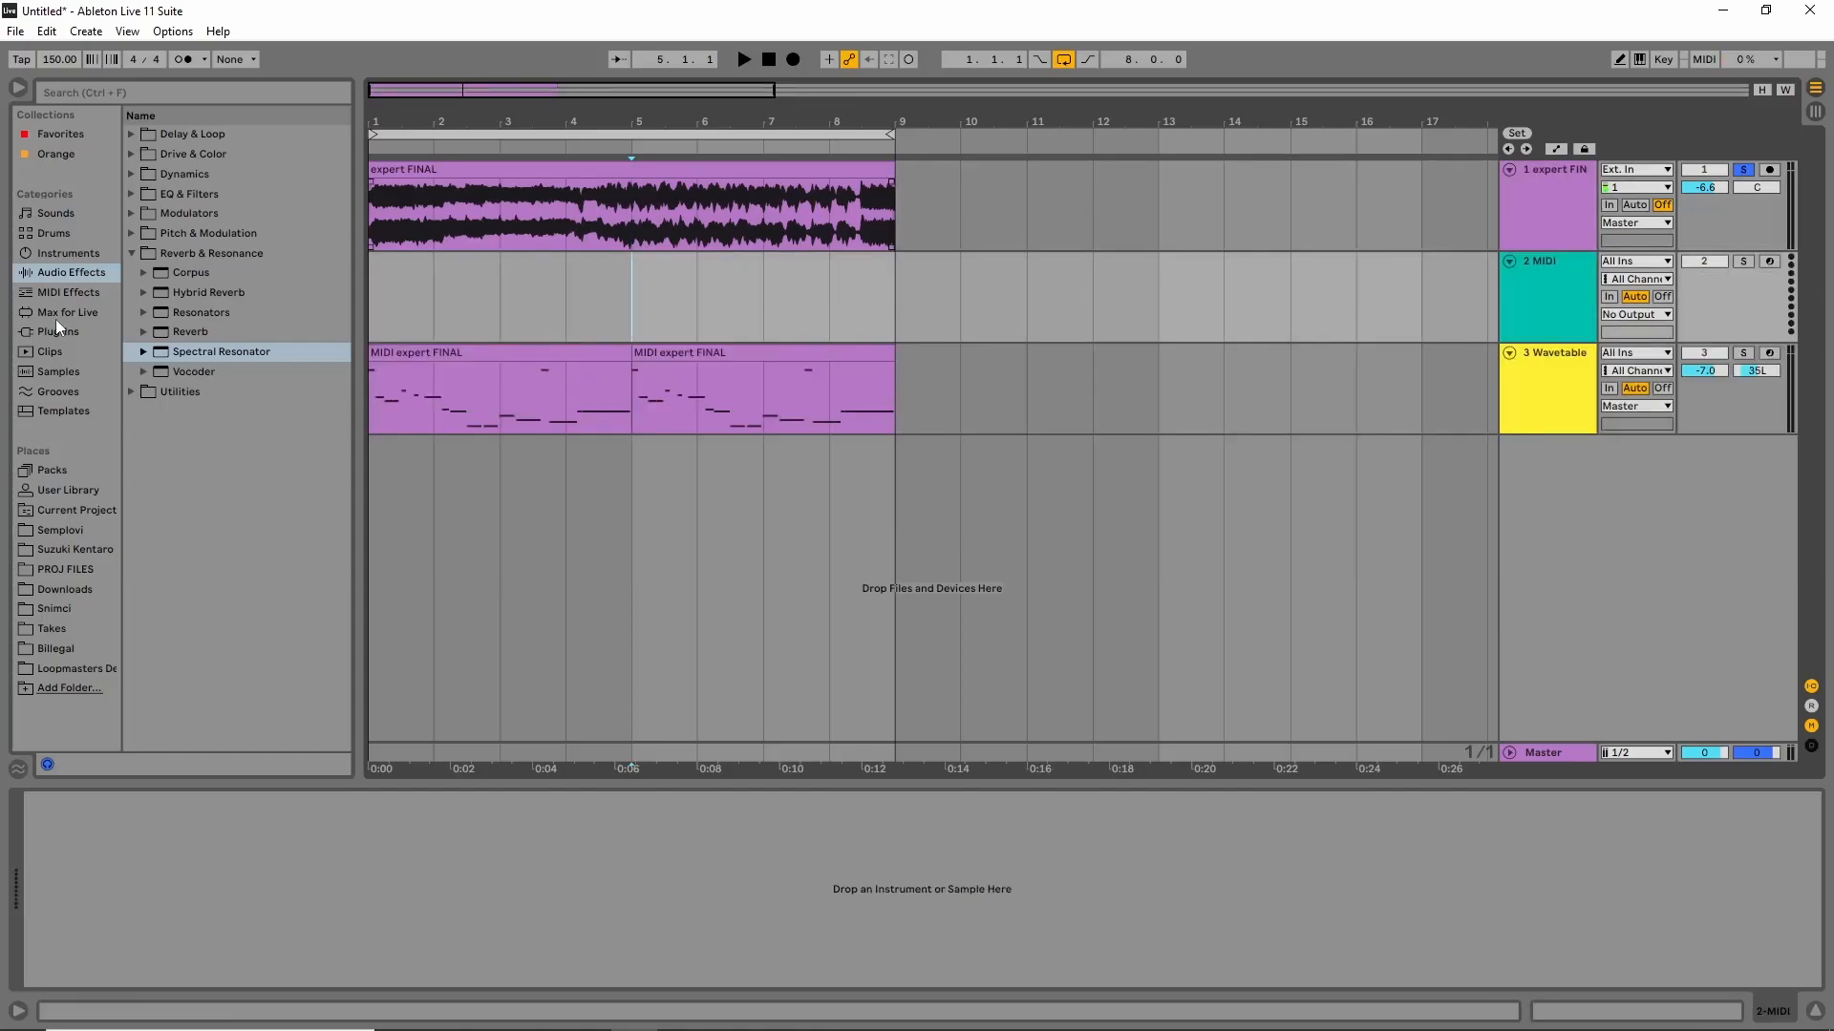
{"action": "left_click", "coordinate": [67, 253]}
{"action": "left_click_drag", "start_coordinate": [187, 374], "coordinate": [507, 311]}
Convert a copy of the expert FINAL audio clip to MIDI on the new Wavetable track, treating it as Melody material.
{"action": "left_click_drag", "start_coordinate": [533, 163], "coordinate": [552, 284]}
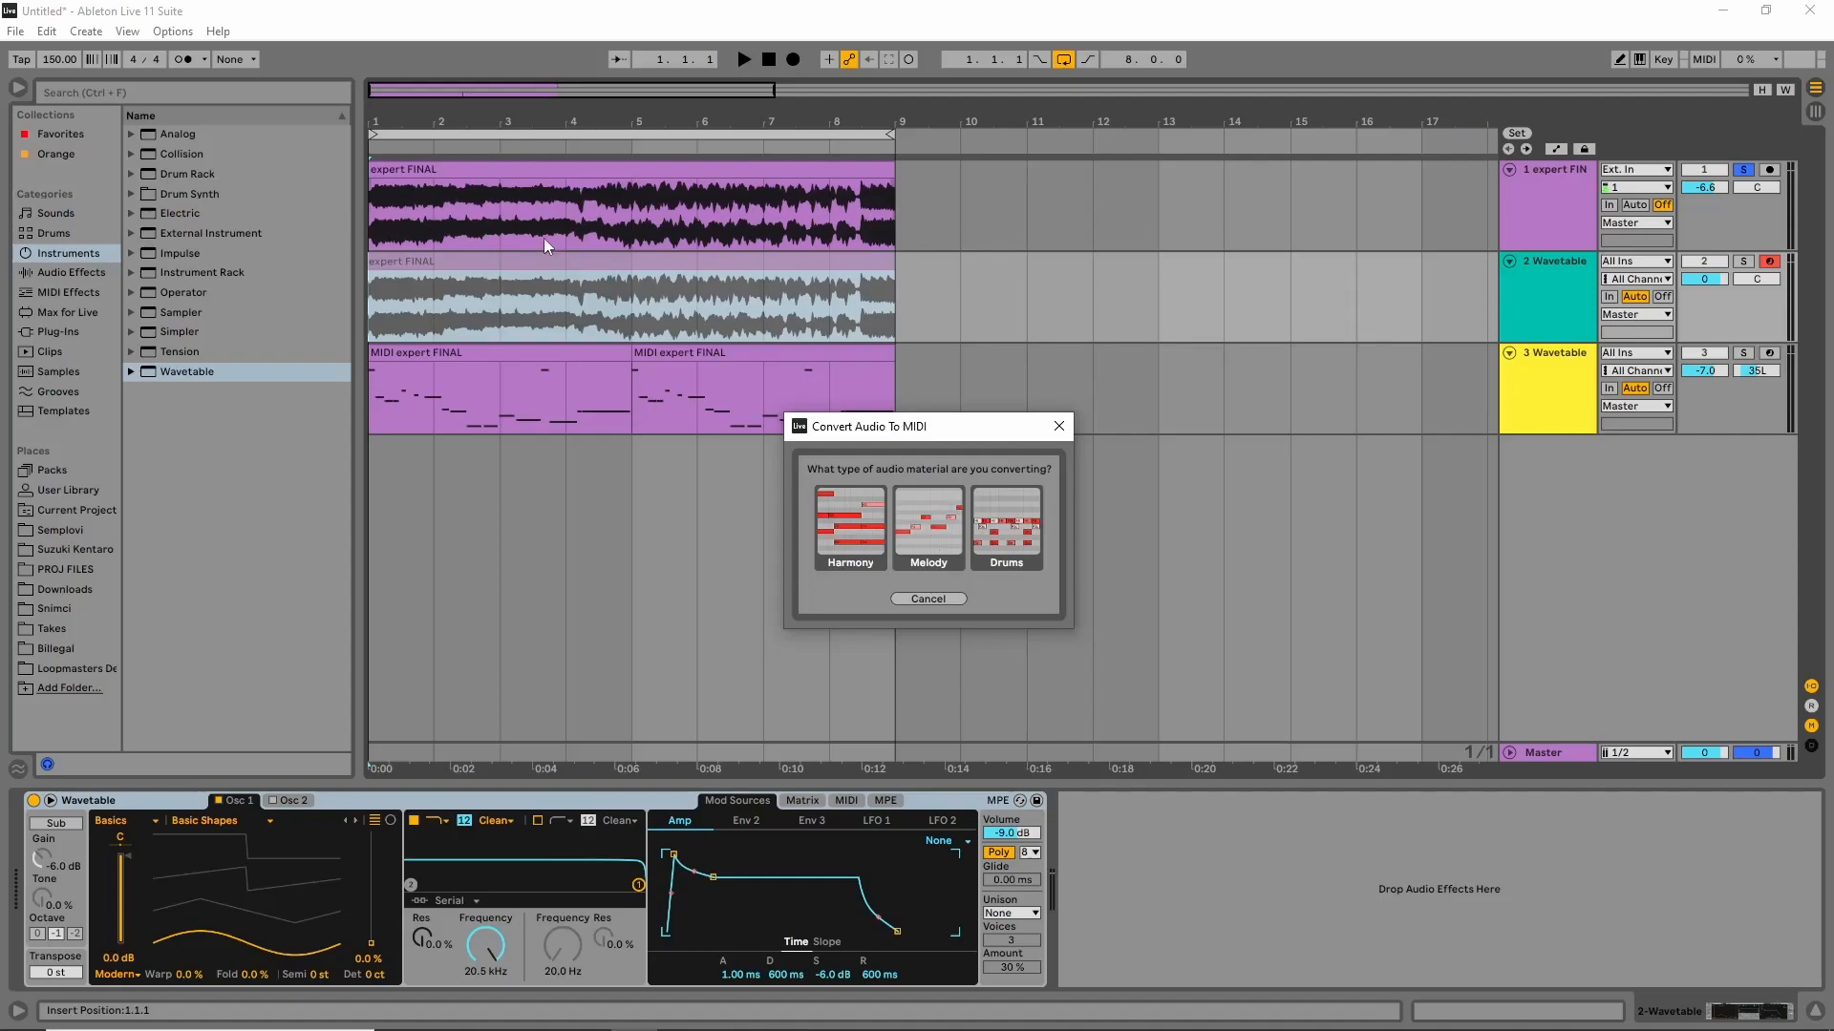
{"action": "left_click", "coordinate": [940, 534]}
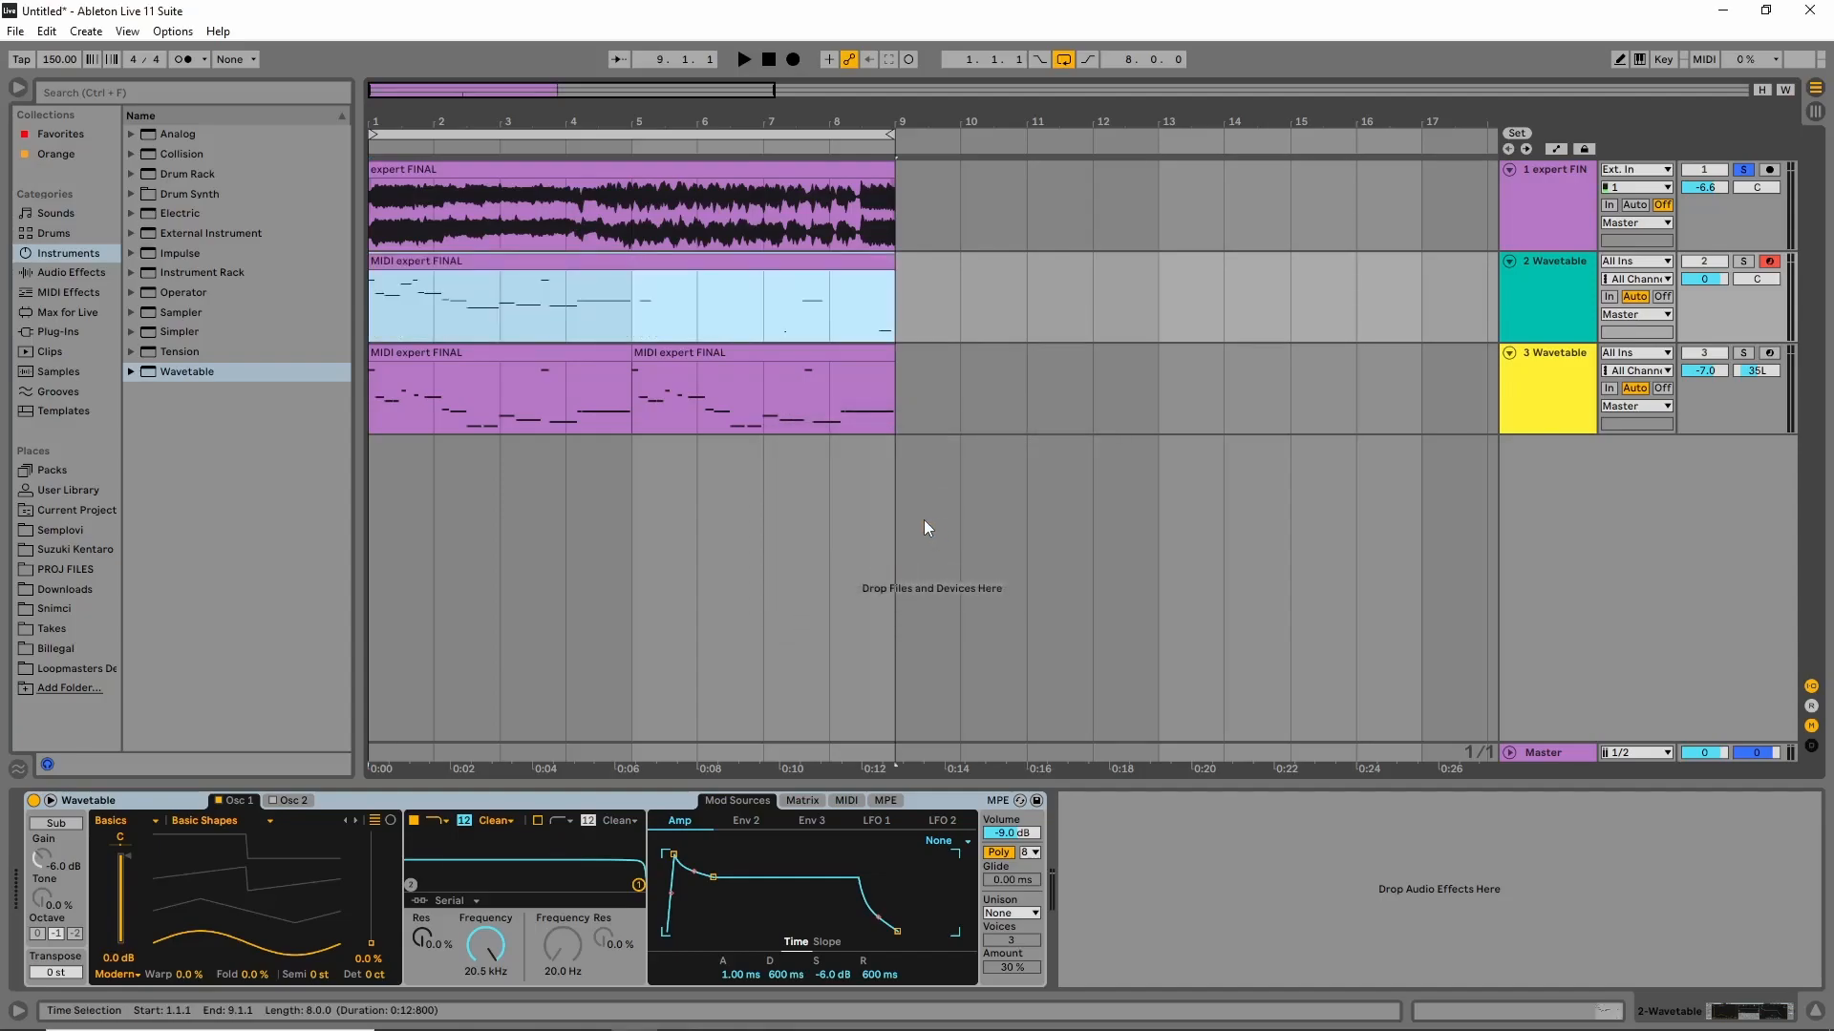
{"action": "left_click", "coordinate": [644, 315], "text": "shift"}
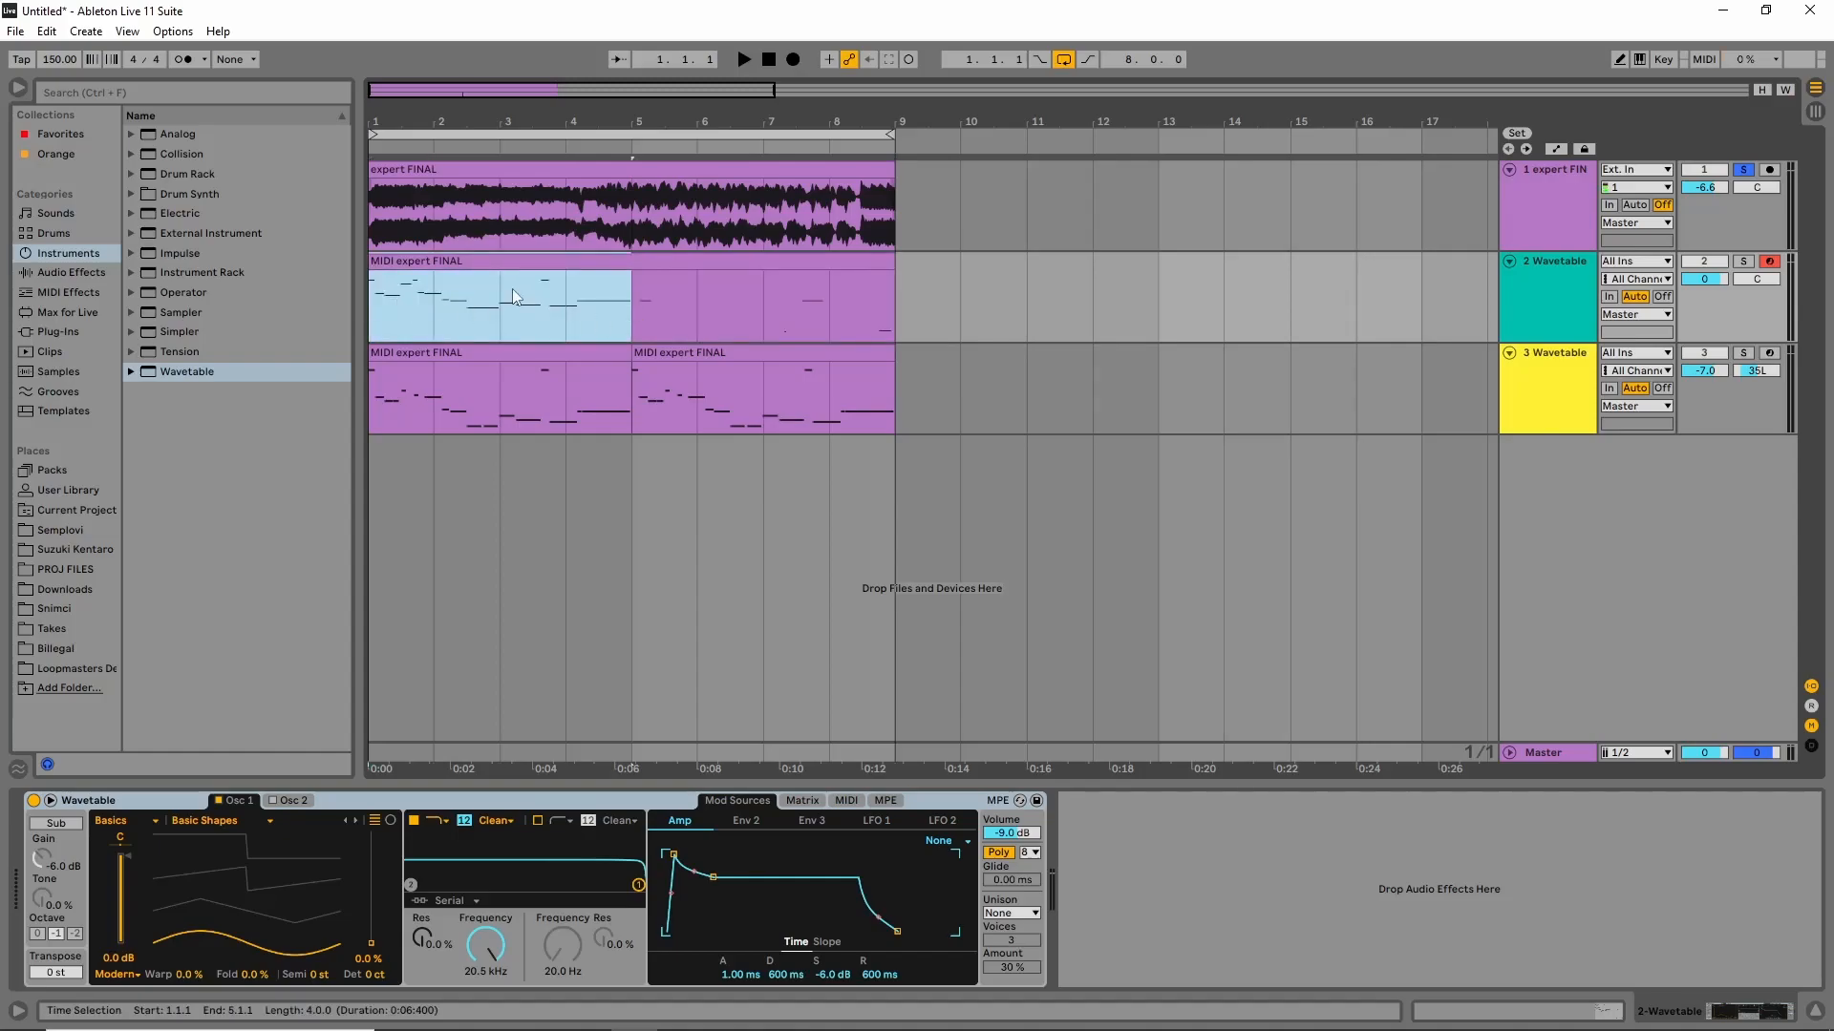
Solo the new Wavetable track and play the converted melody clip.
{"action": "left_click", "coordinate": [187, 372]}
{"action": "left_click", "coordinate": [537, 258]}
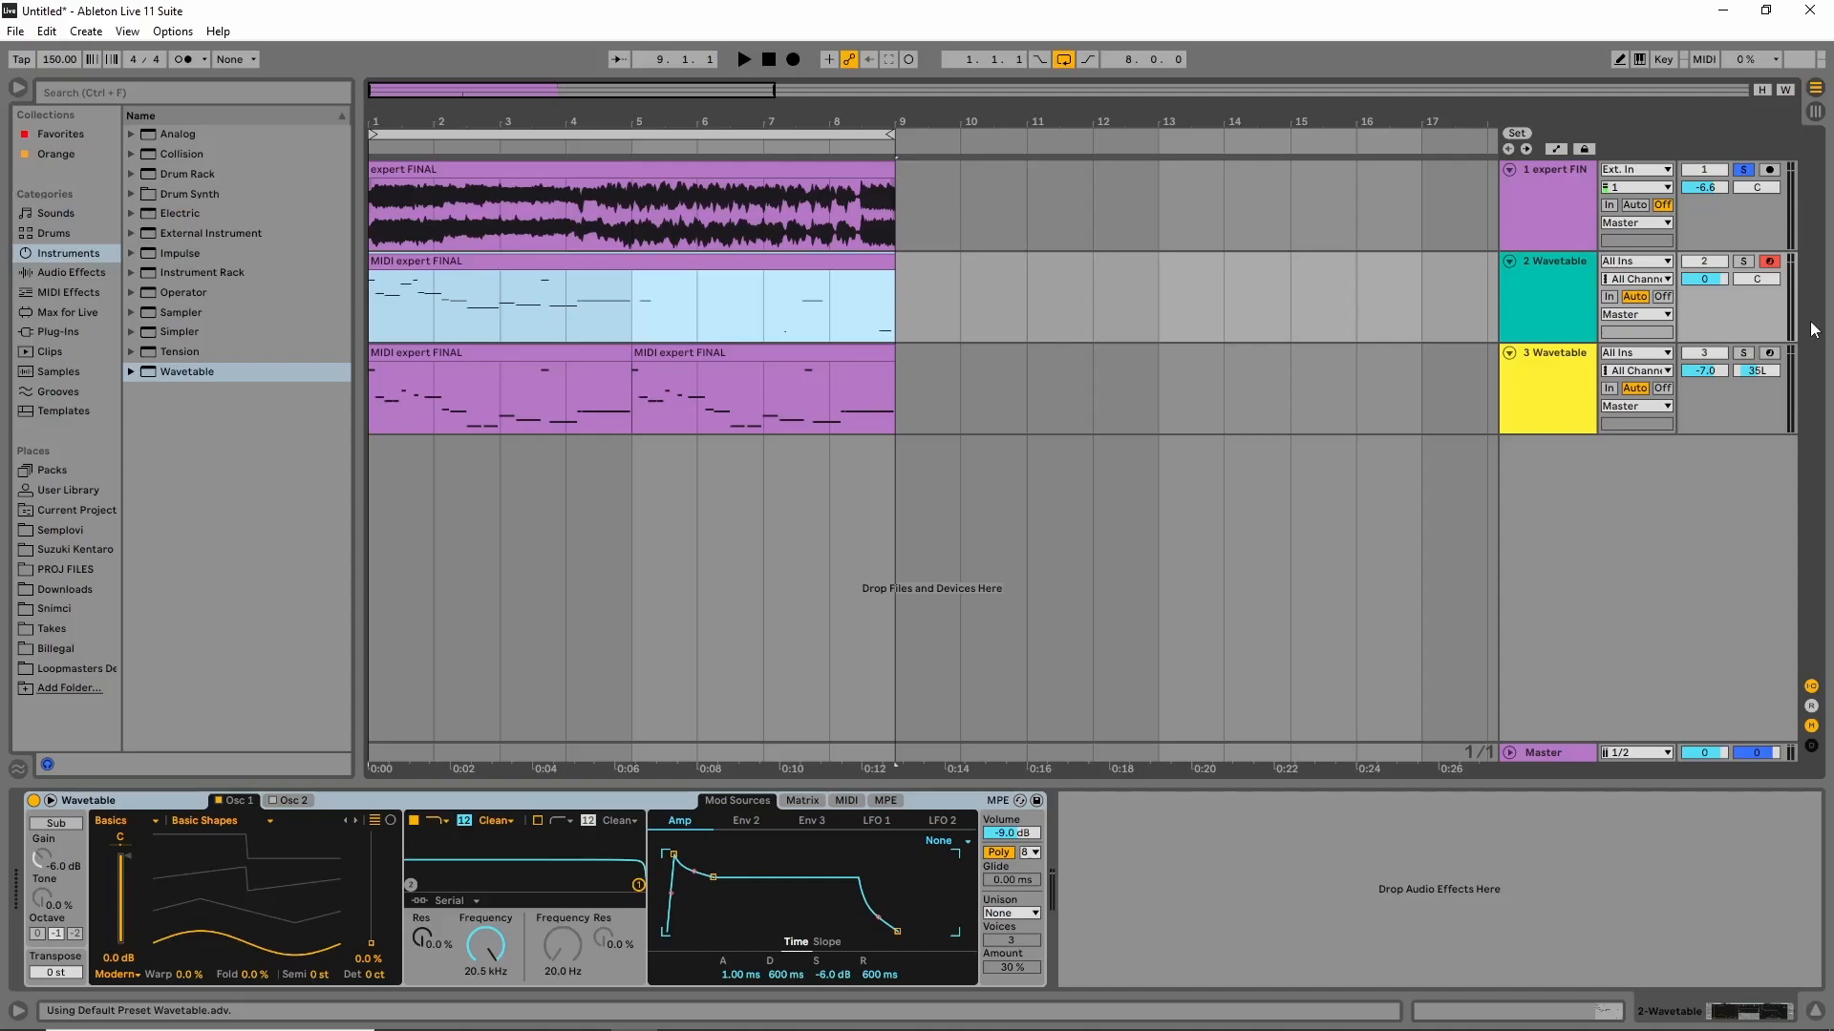
{"action": "left_click", "coordinate": [1745, 263]}
{"action": "left_click", "coordinate": [529, 317]}
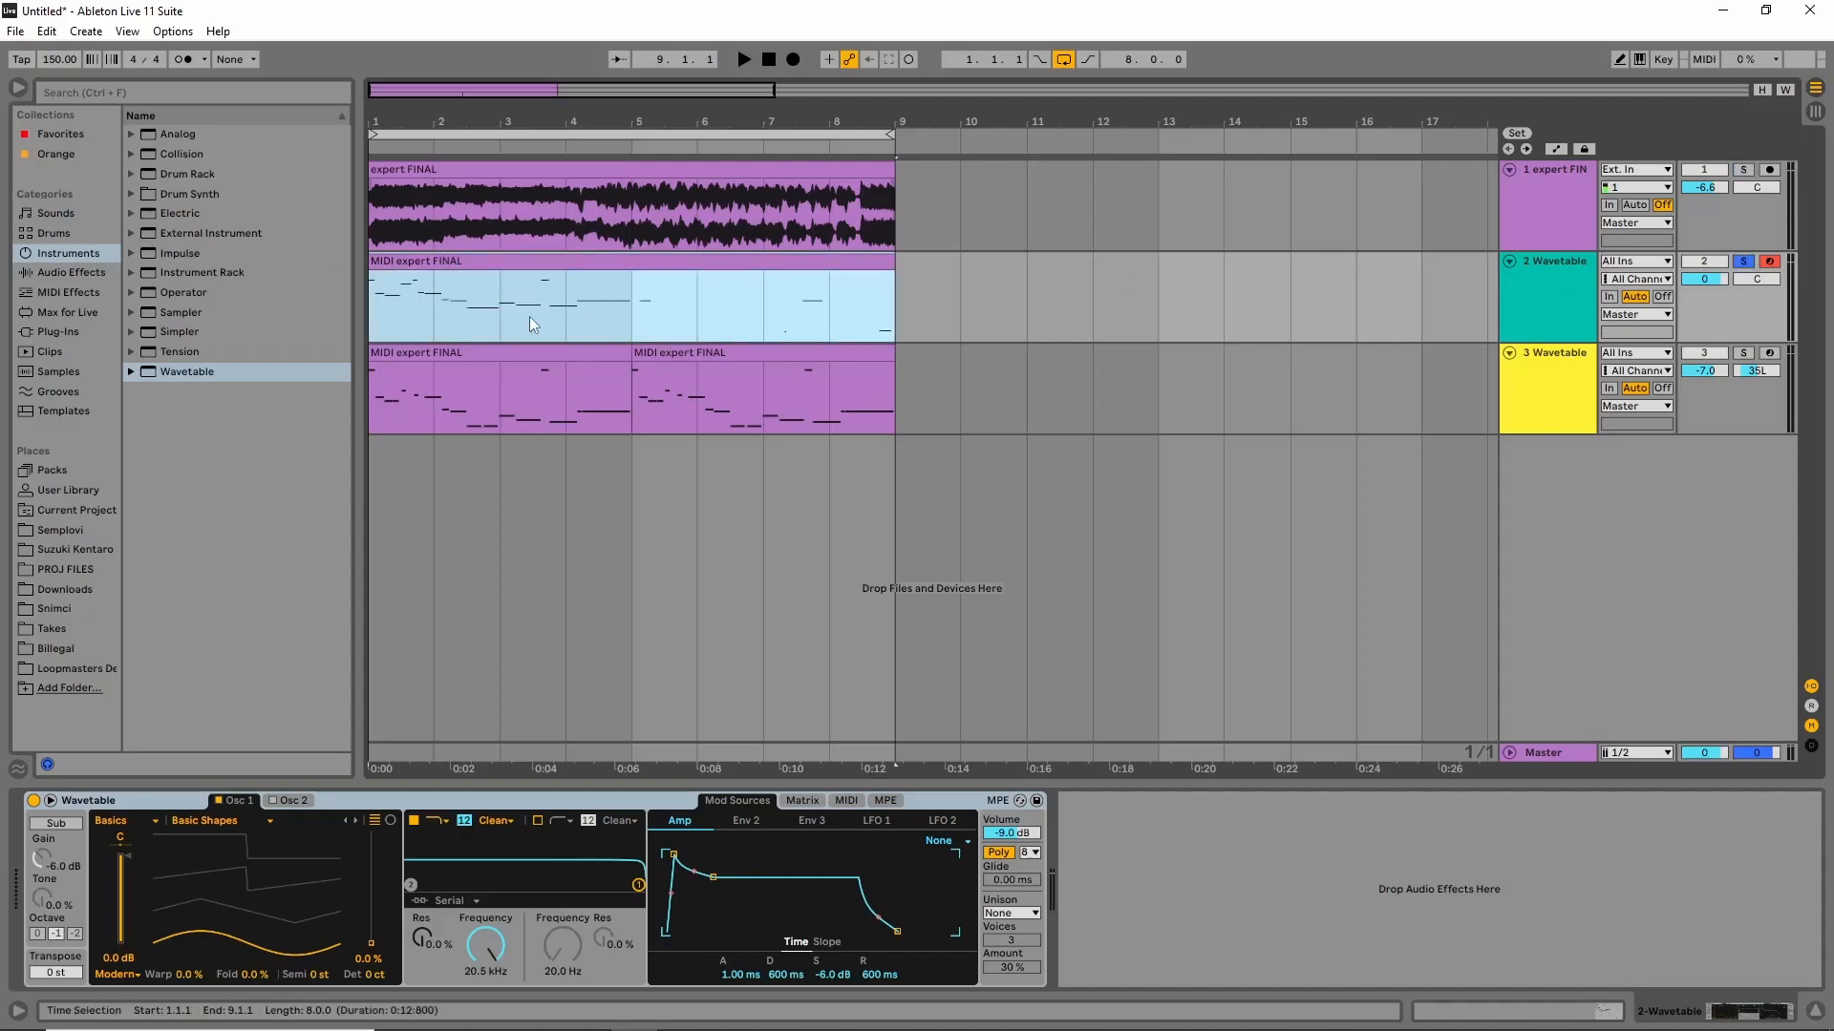
{"action": "key", "text": "space"}
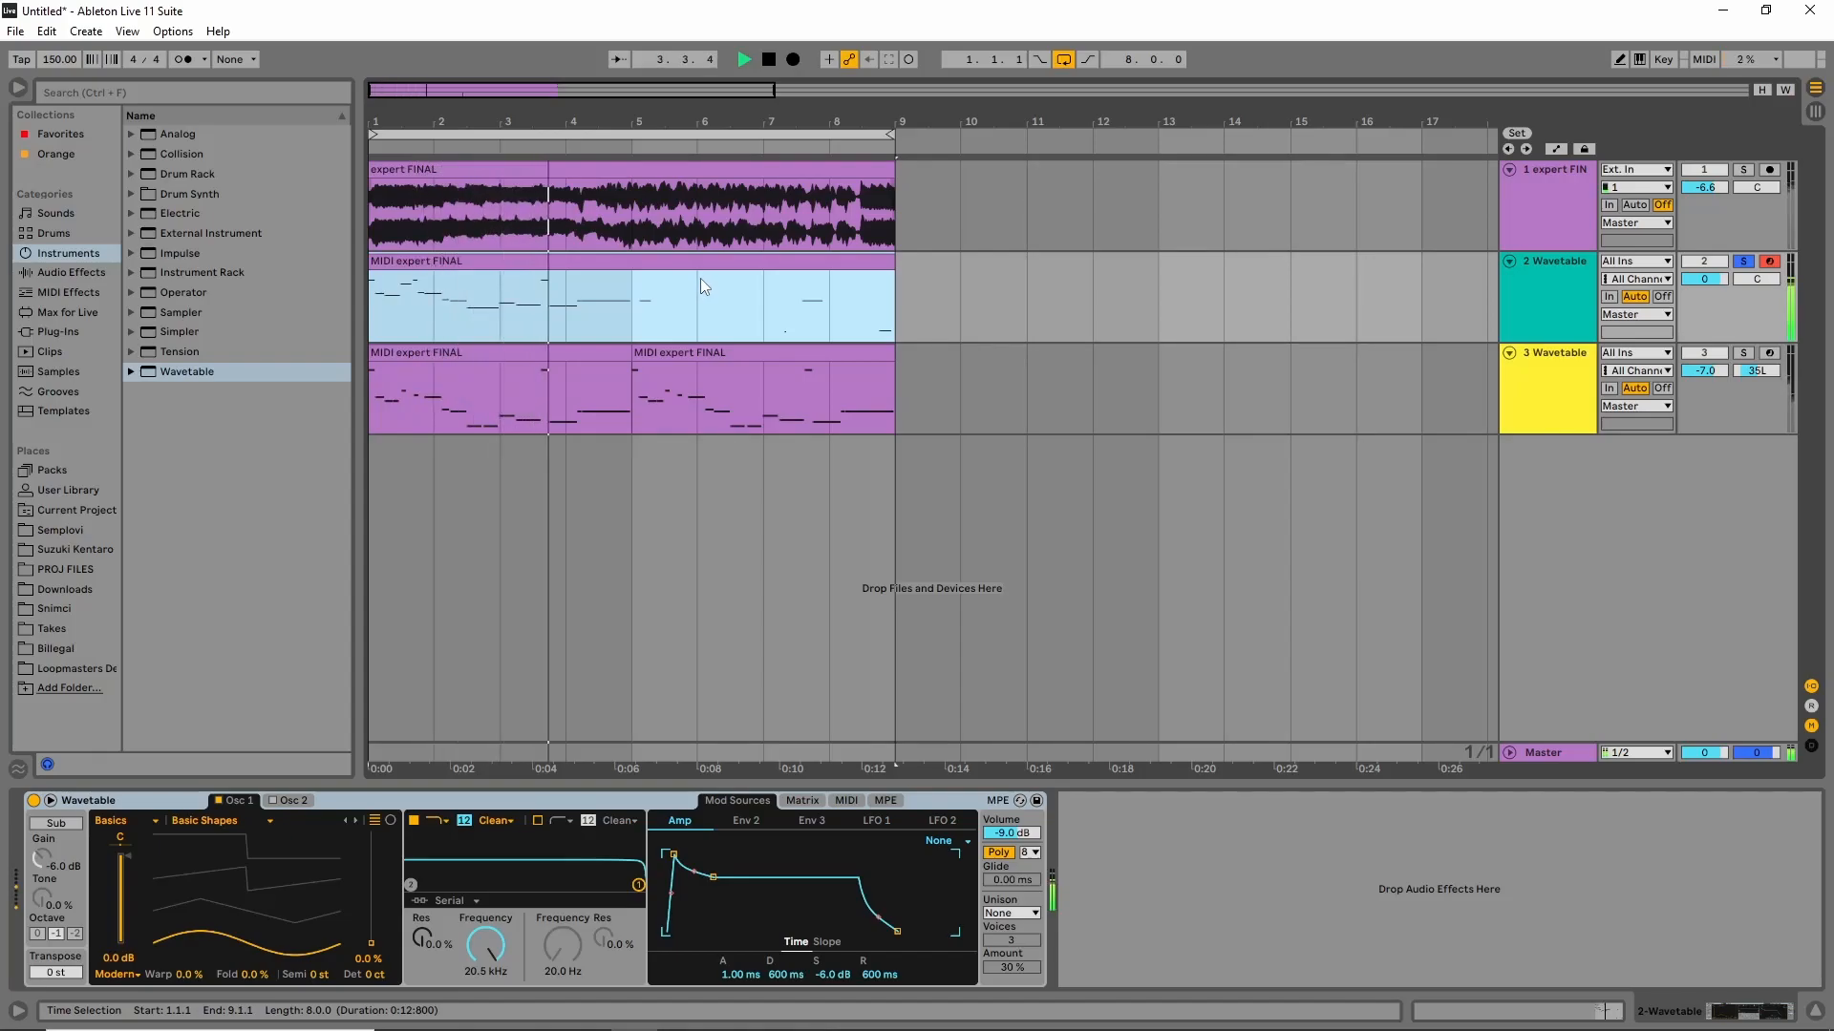
{"action": "key", "text": "space"}
Delete the new Wavetable track with its converted clip and select the first clip on the remaining Wavetable track.
{"action": "left_click", "coordinate": [1511, 312]}
{"action": "key", "text": "Delete"}
{"action": "left_click", "coordinate": [586, 258]}
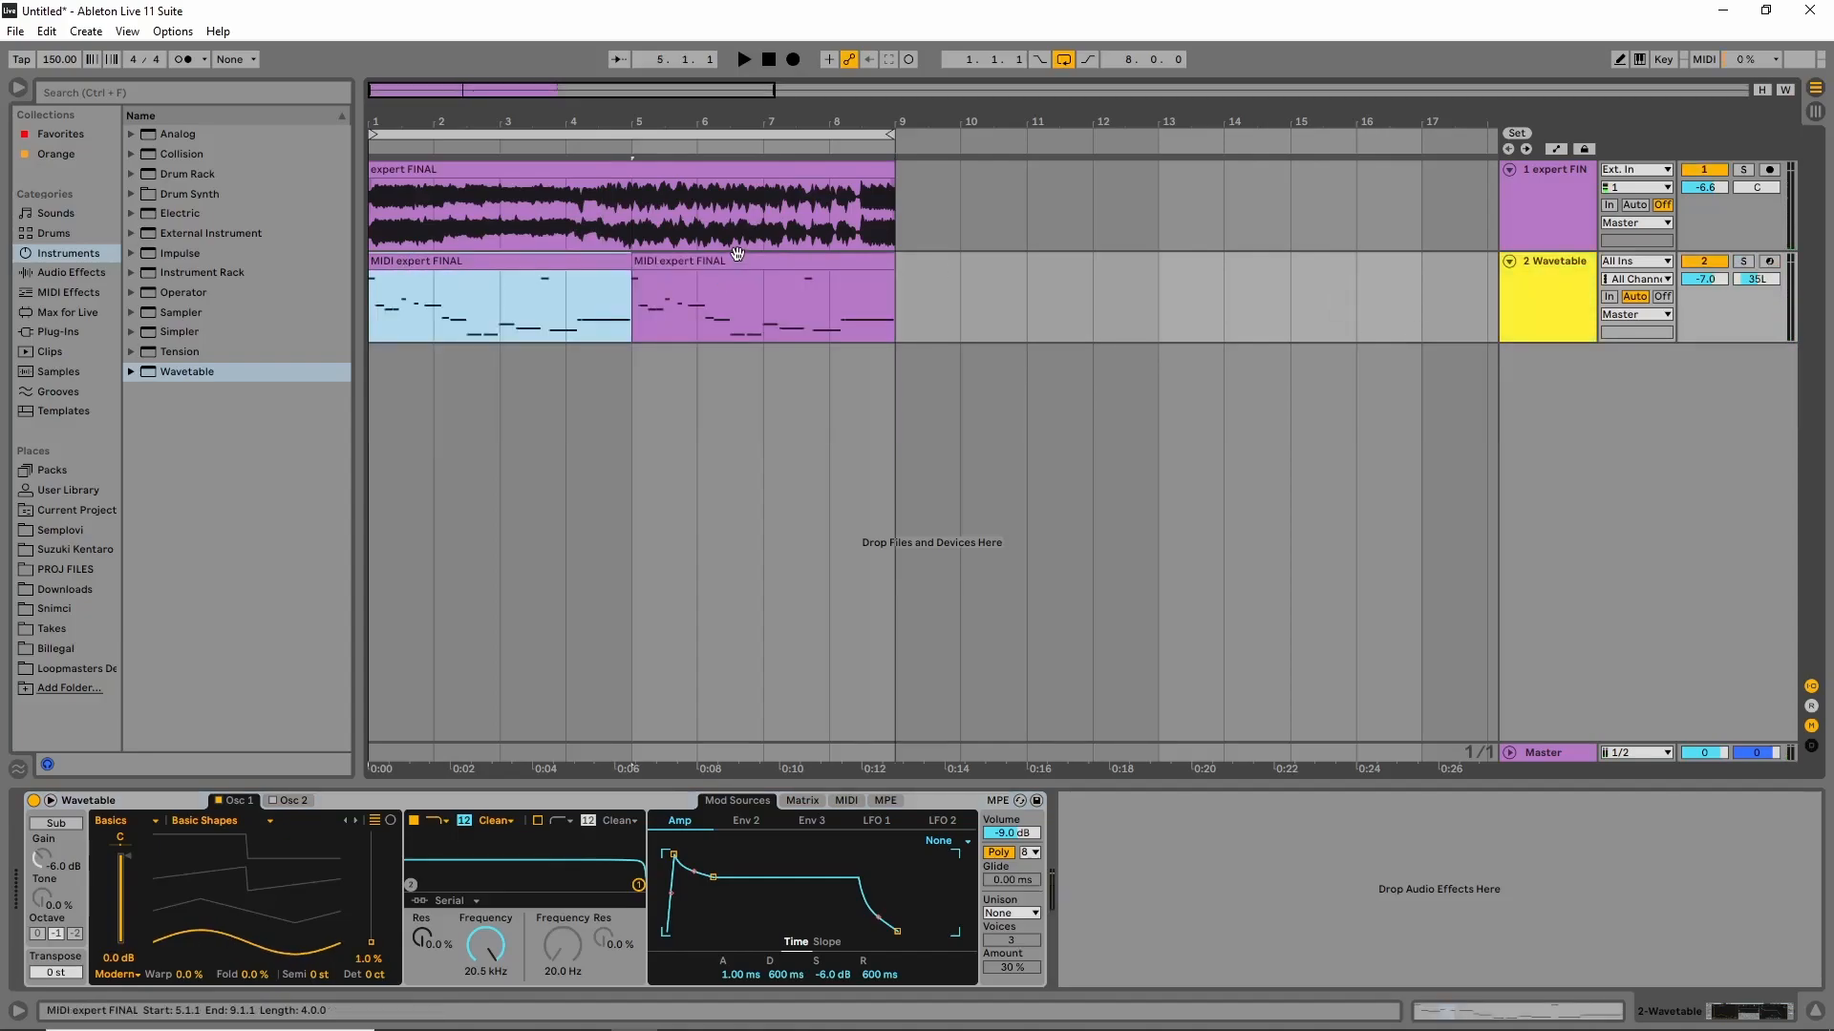
Play the arrangement, centre the Wavetable track's panning, and compare the sound with the expert FINAL track muted and unmuted.
{"action": "key", "text": "space"}
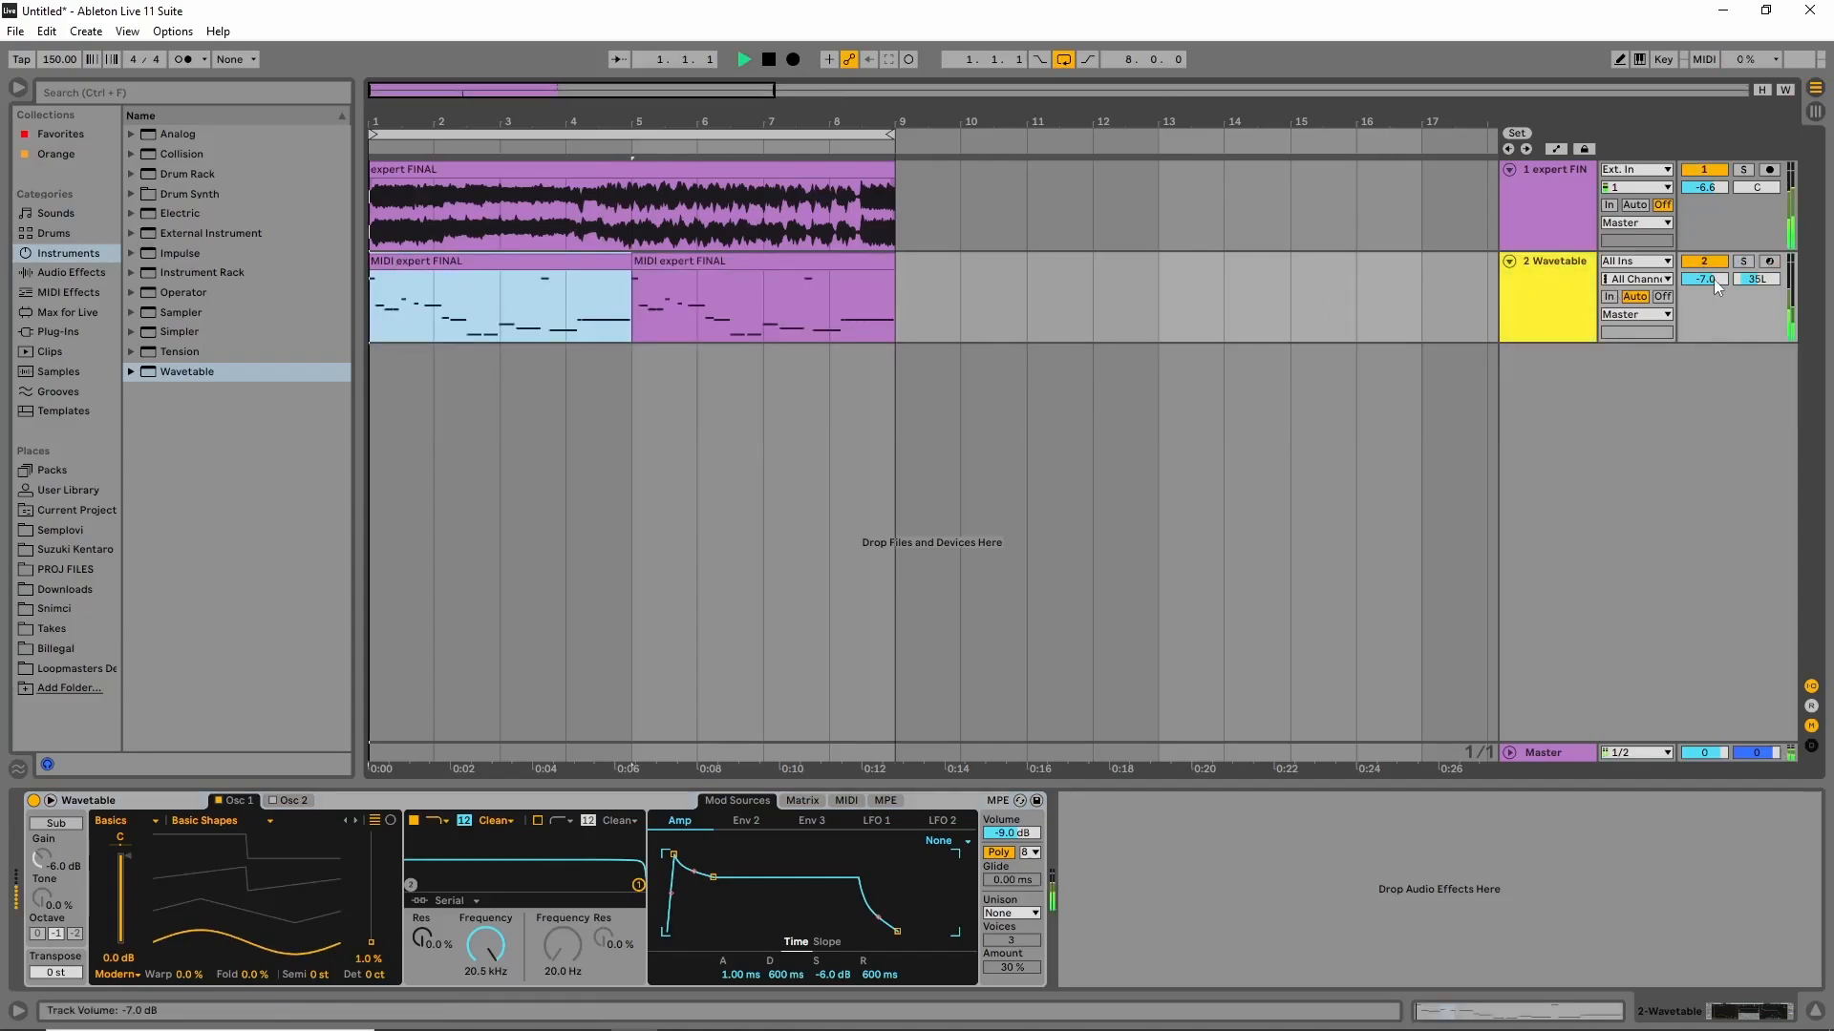
{"action": "double_click", "coordinate": [1756, 280]}
{"action": "left_click", "coordinate": [1699, 173]}
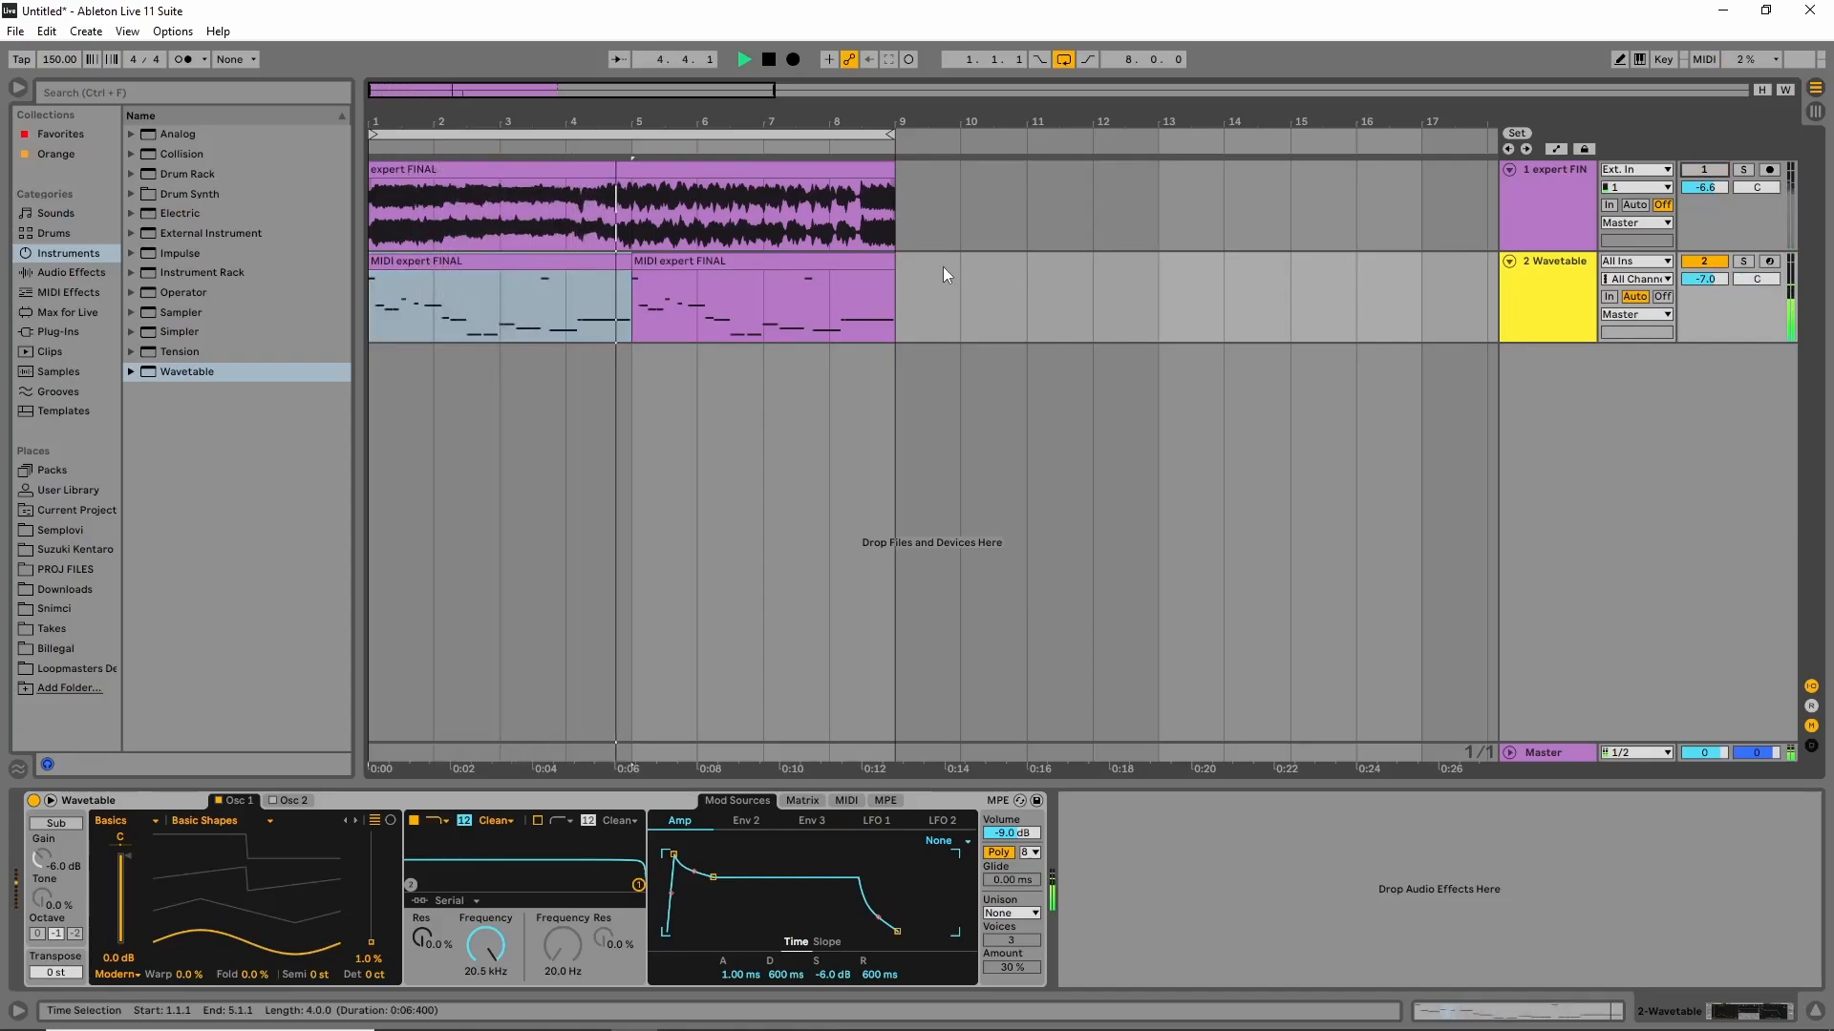
{"action": "left_click", "coordinate": [1705, 168]}
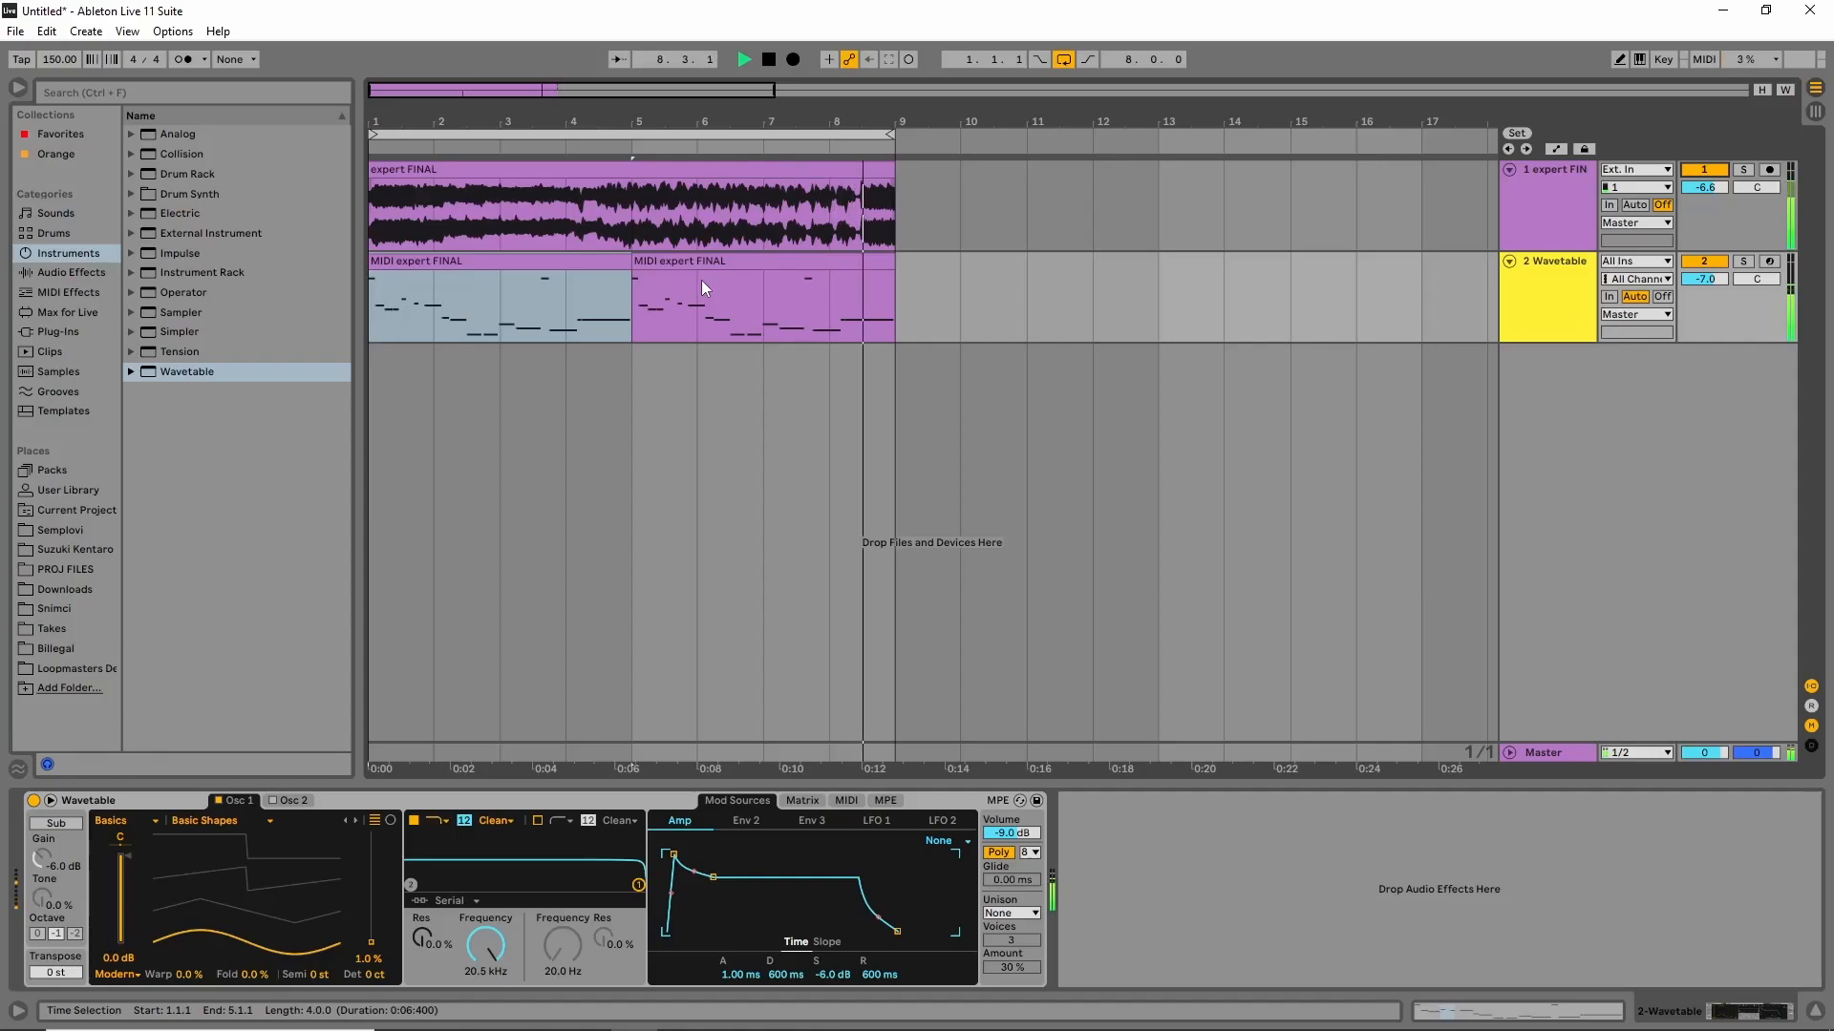
Search the audio effects for "corp" and add Corpus to the expert FINAL audio track.
{"action": "key", "text": "F11"}
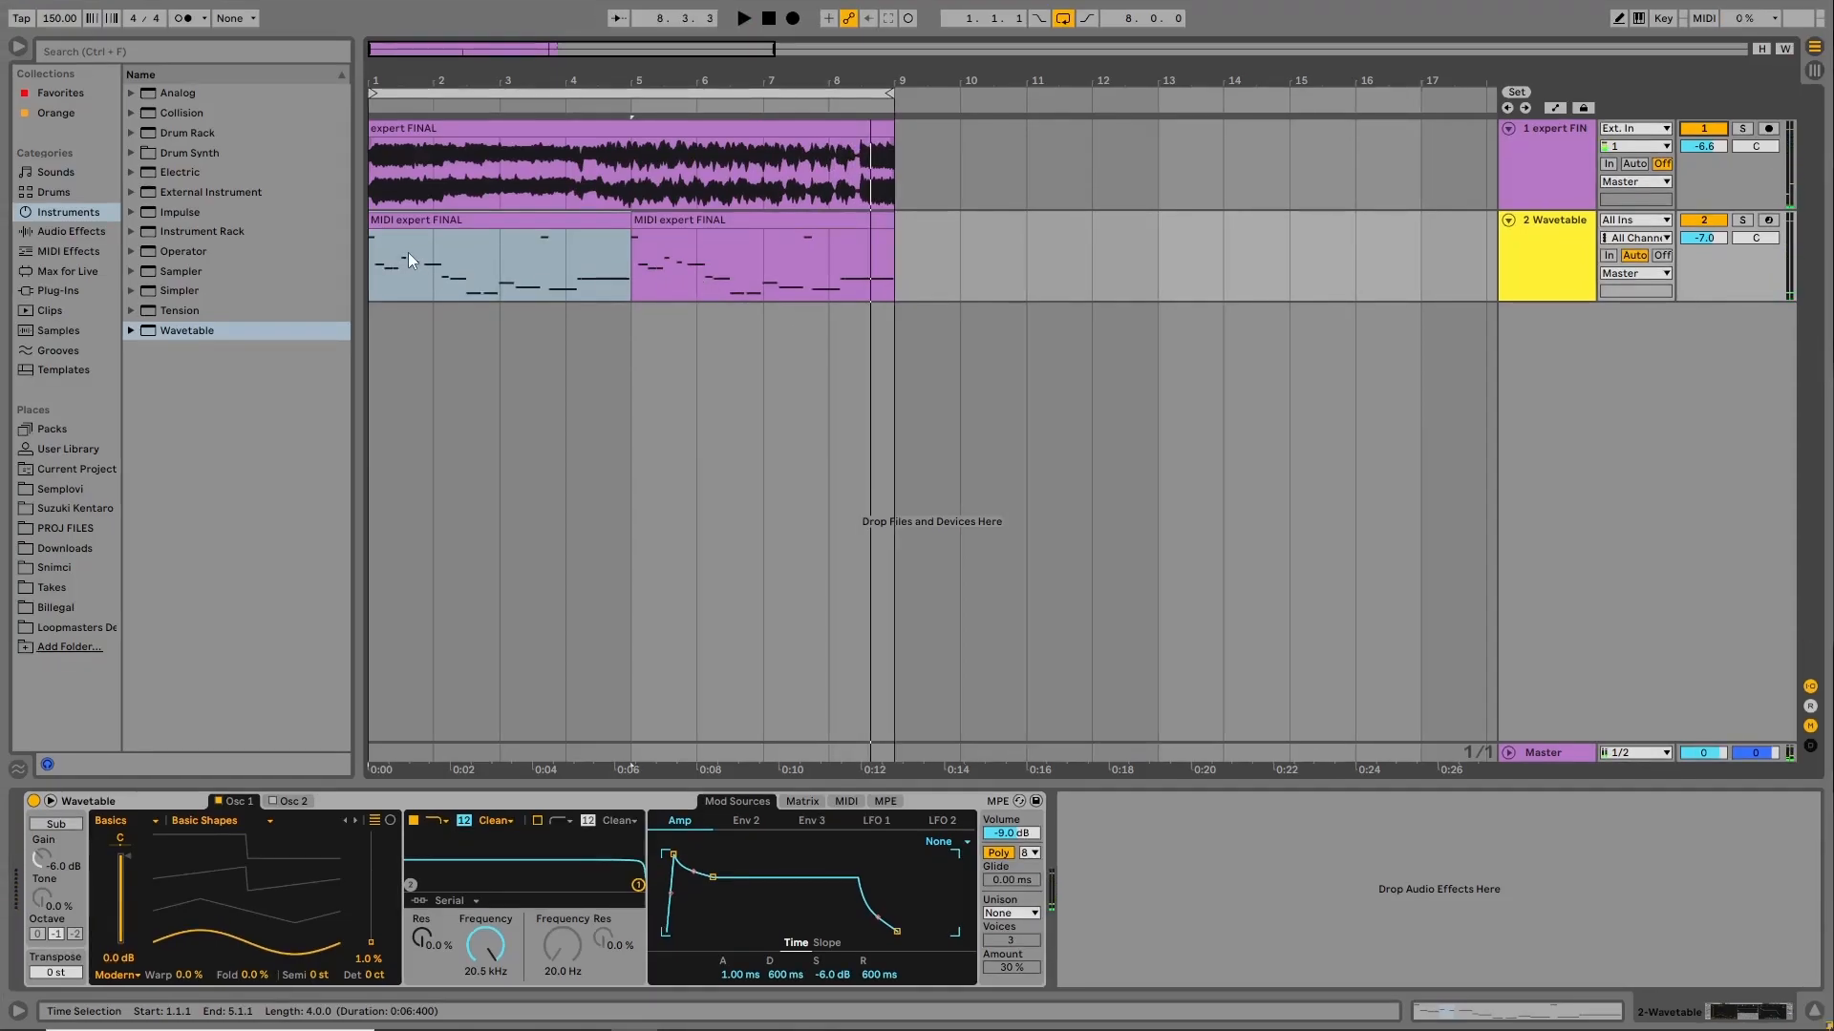
{"action": "left_click", "coordinate": [95, 231]}
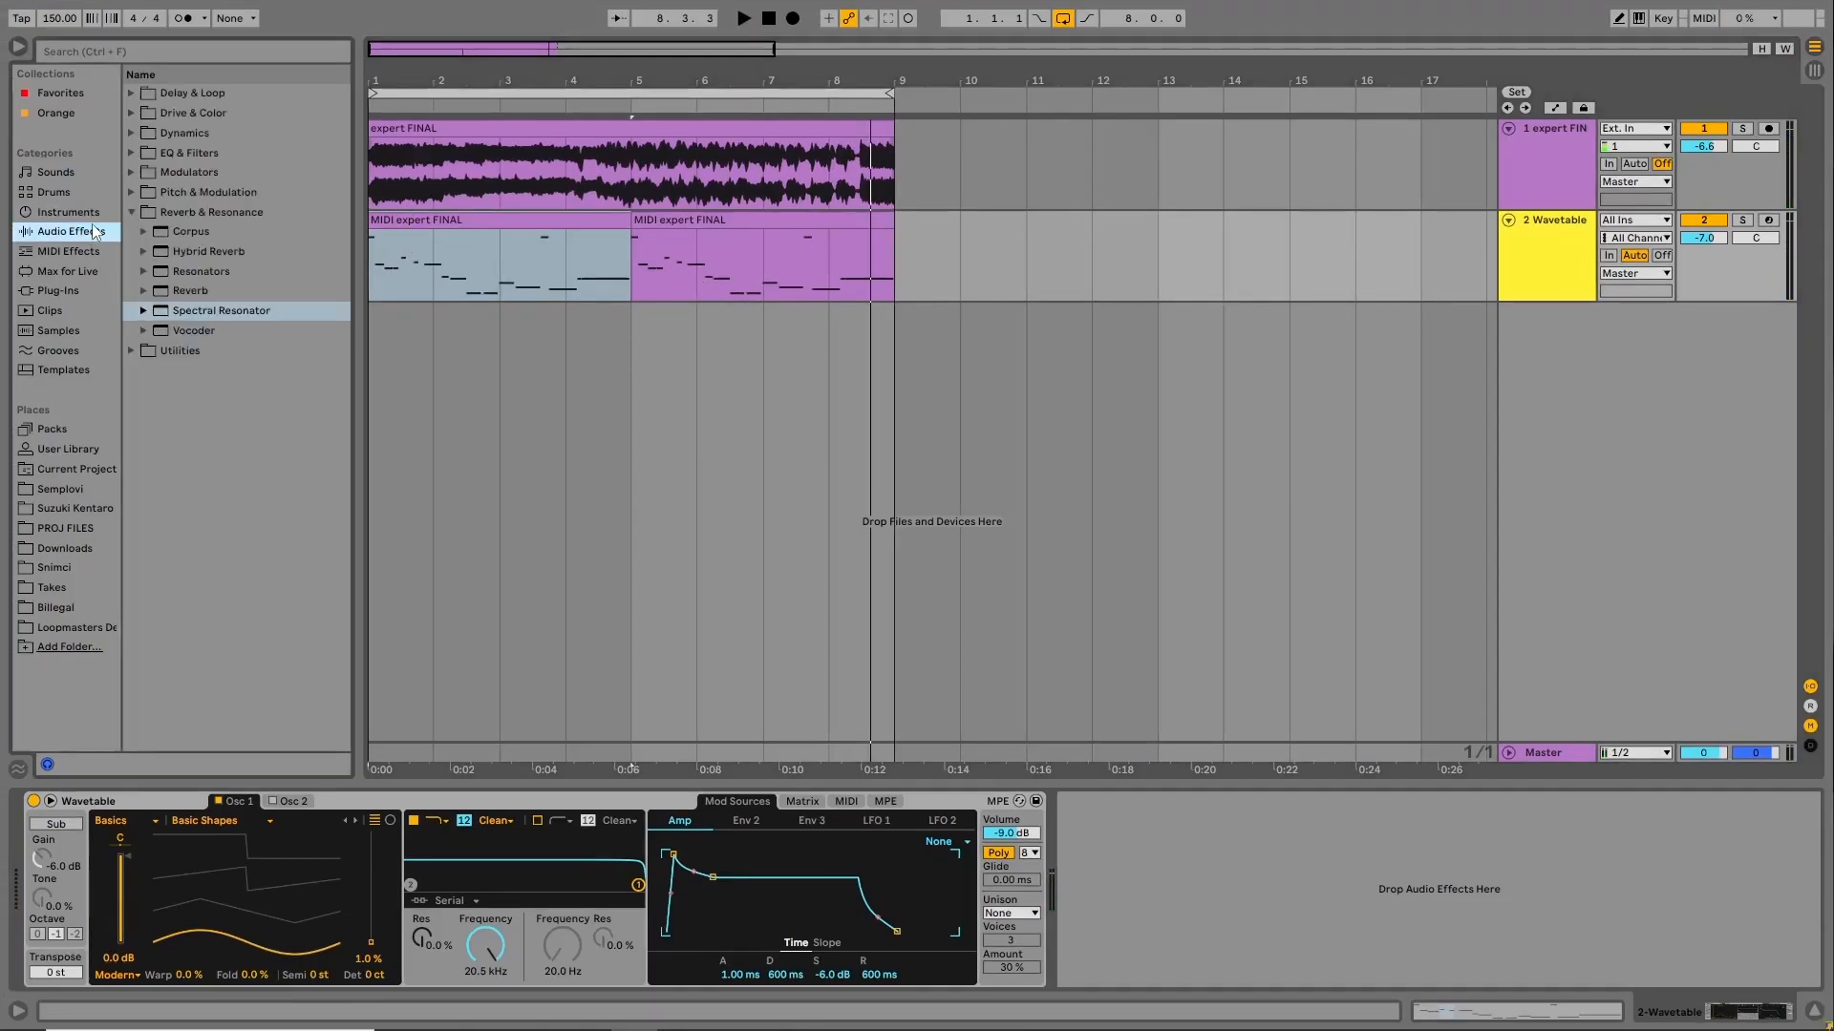
{"action": "left_click", "coordinate": [157, 212]}
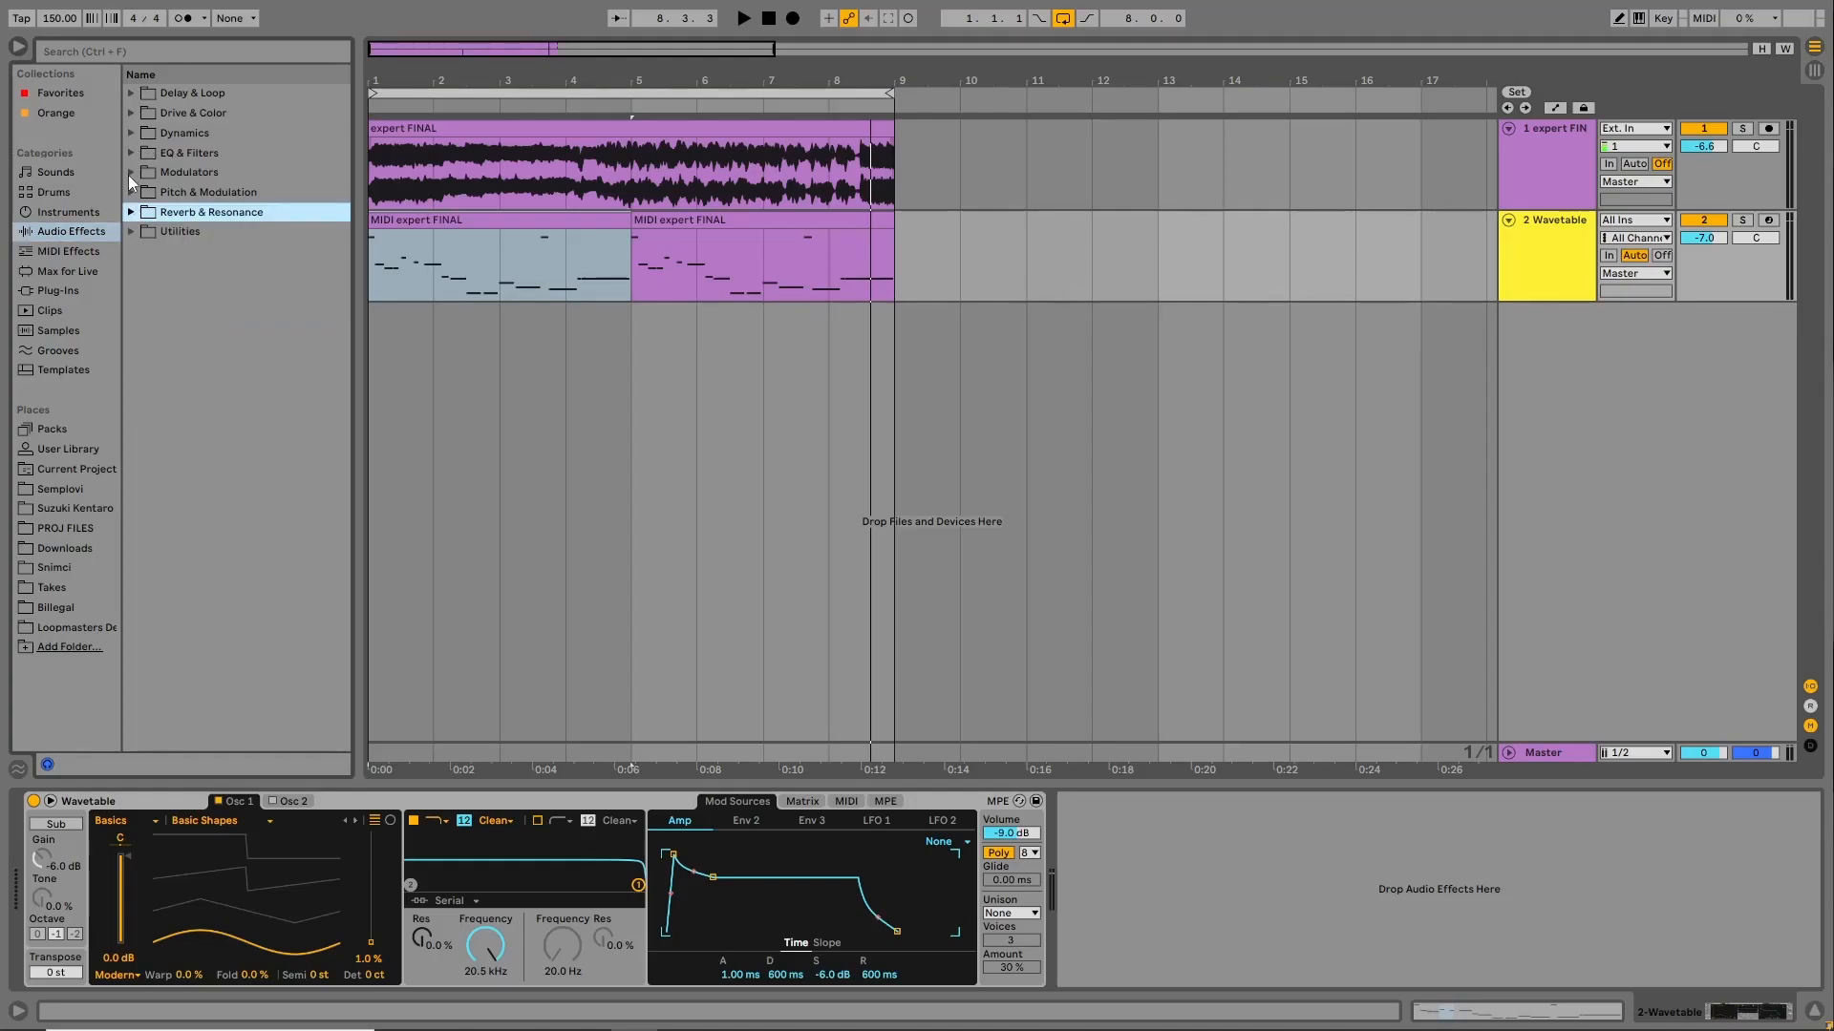
{"action": "left_click", "coordinate": [203, 57]}
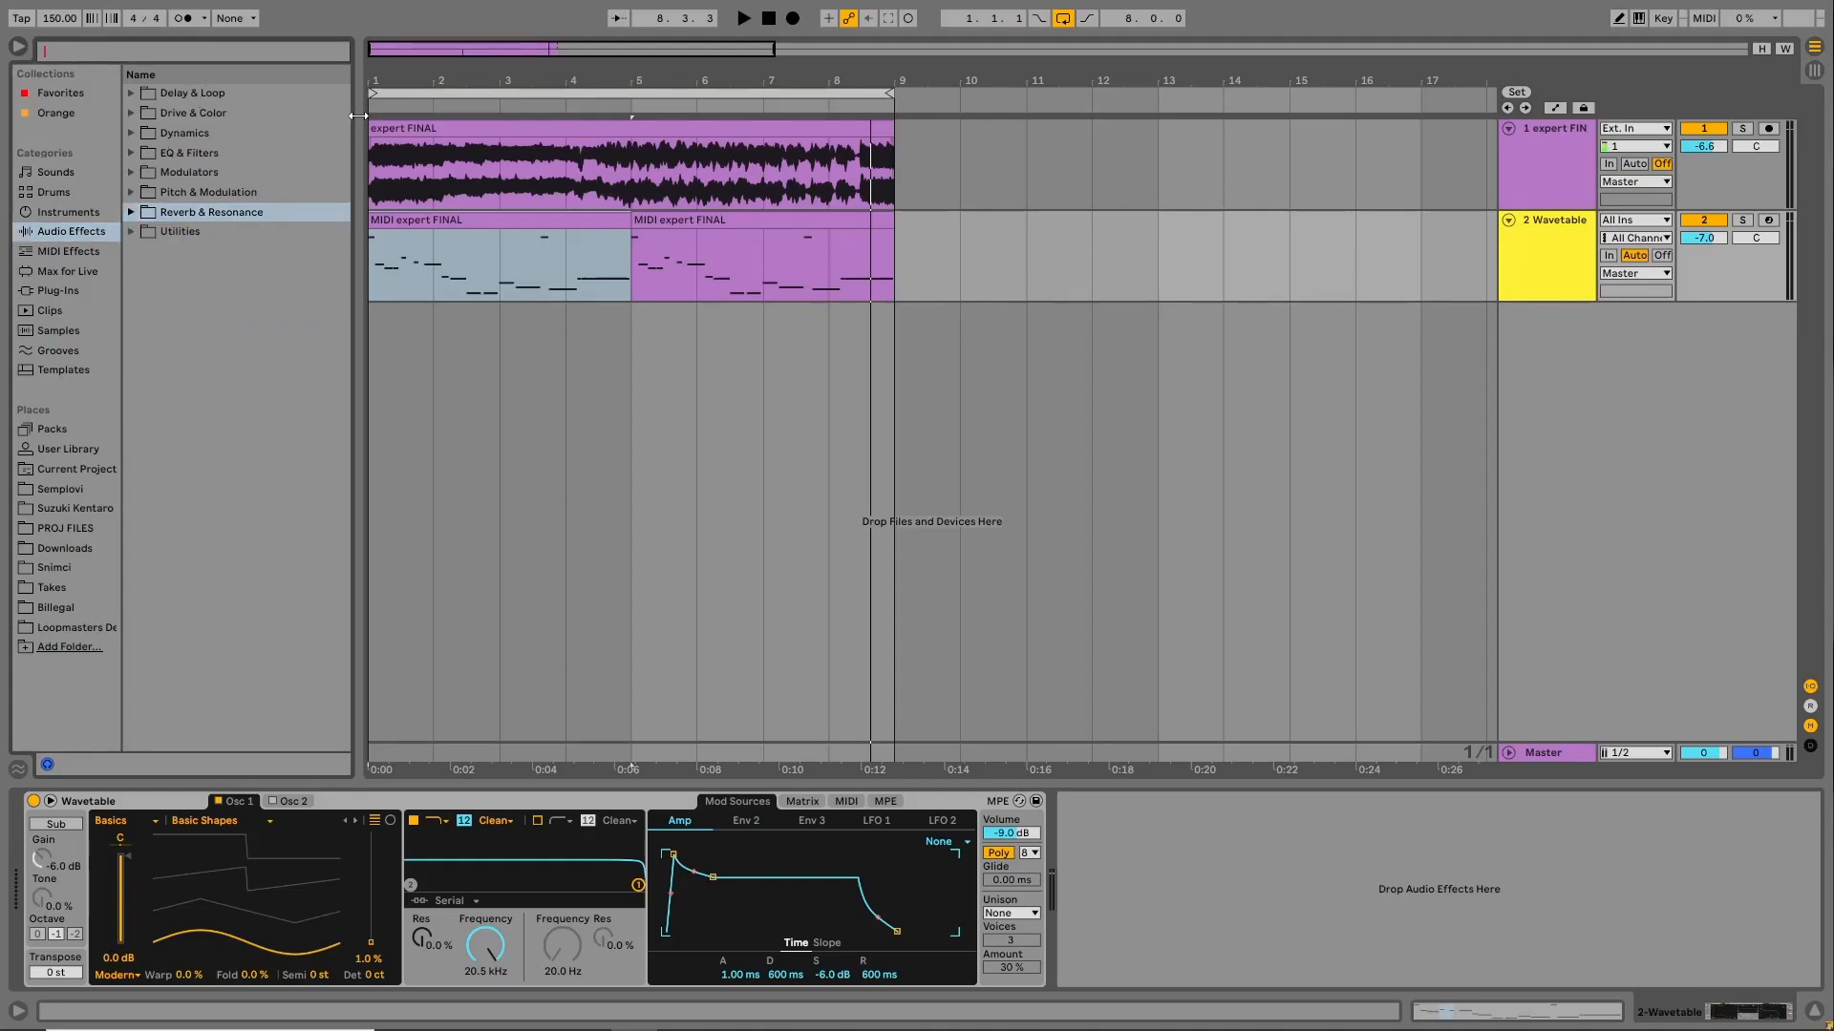
{"action": "type", "text": "corp"}
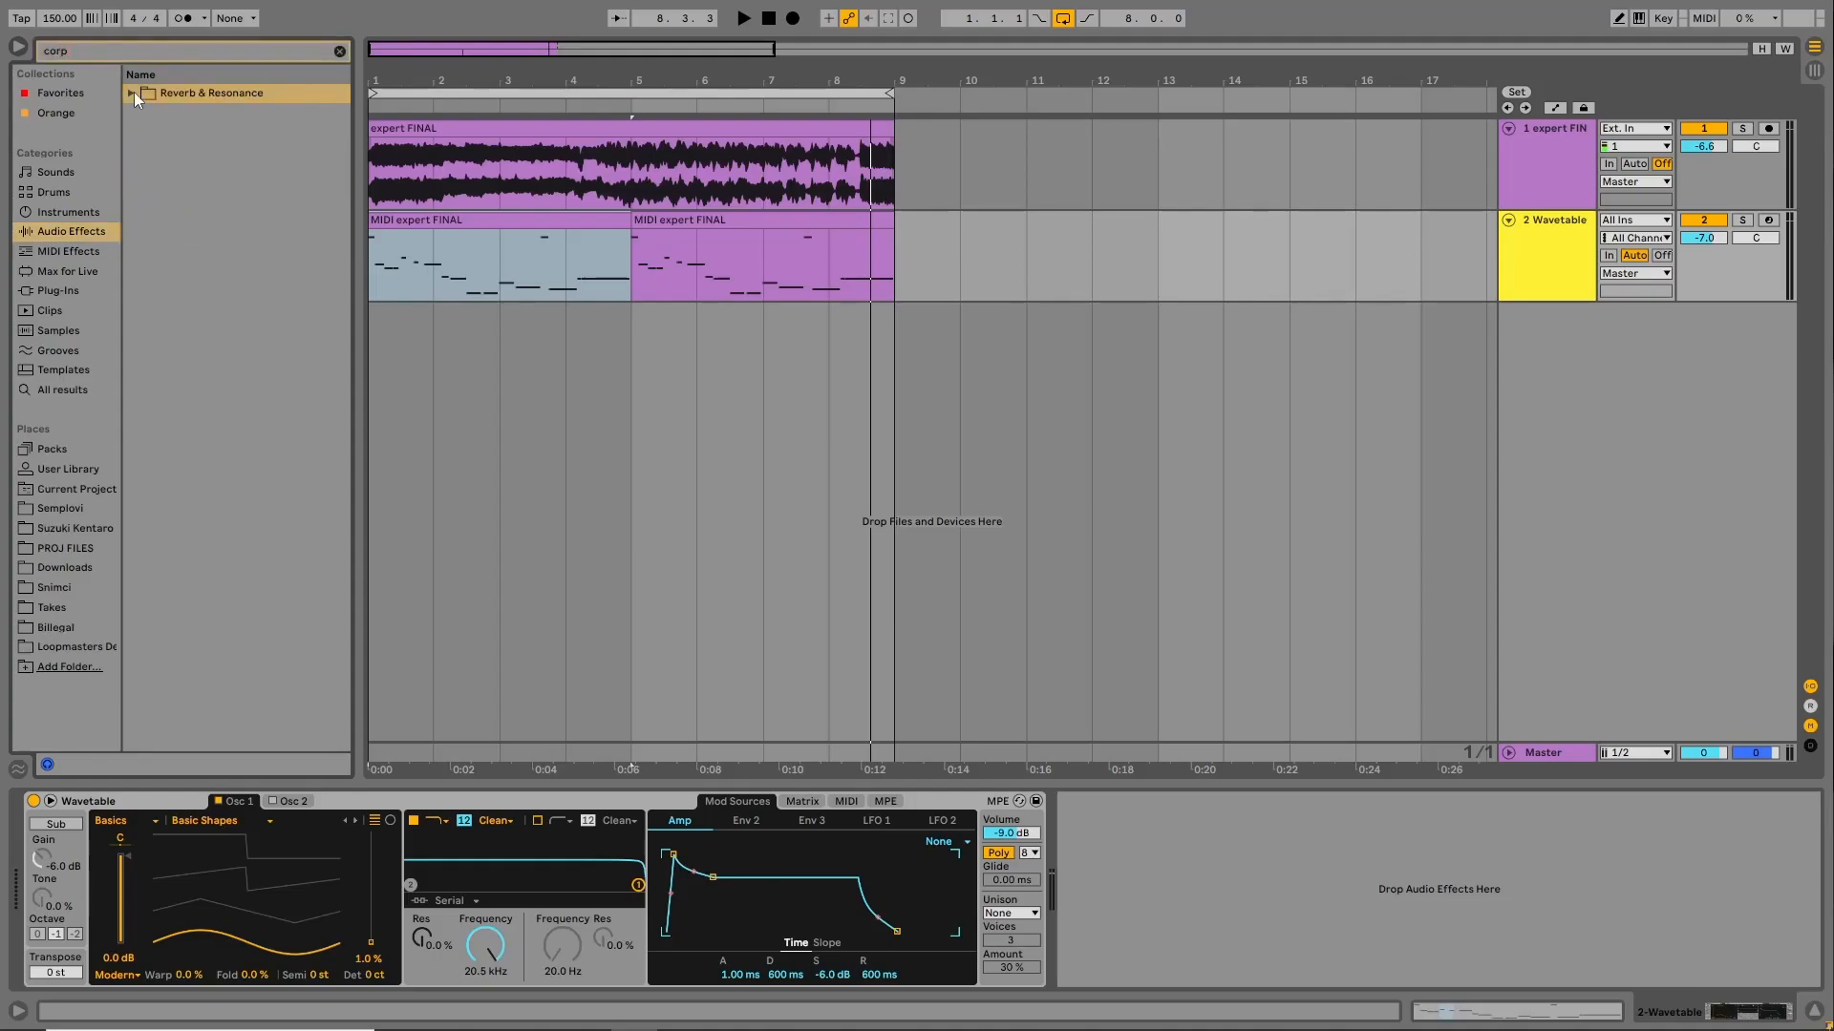
{"action": "left_click", "coordinate": [134, 91]}
{"action": "left_click_drag", "start_coordinate": [157, 117], "coordinate": [559, 173]}
{"action": "left_click", "coordinate": [51, 801]}
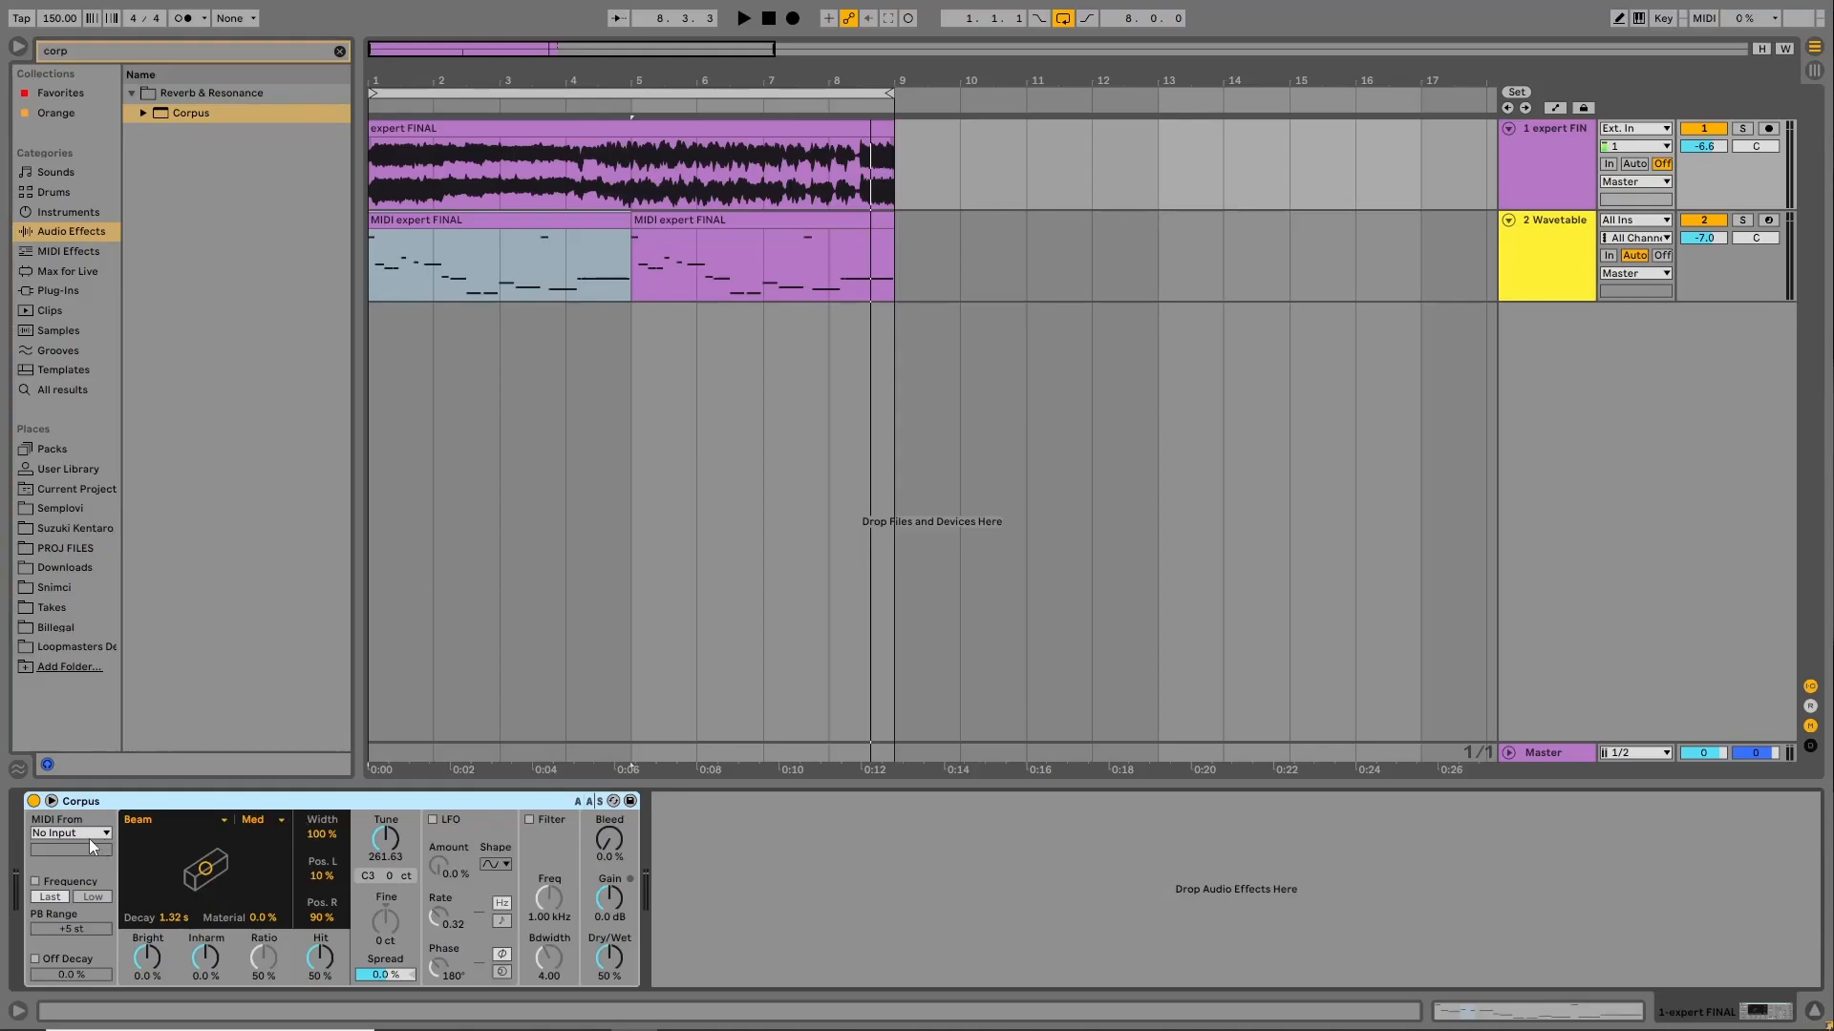
Set the Corpus Beam resonator to a decay of 802 ms and a material of -7.4 %.
{"action": "left_click_drag", "start_coordinate": [214, 874], "coordinate": [195, 875]}
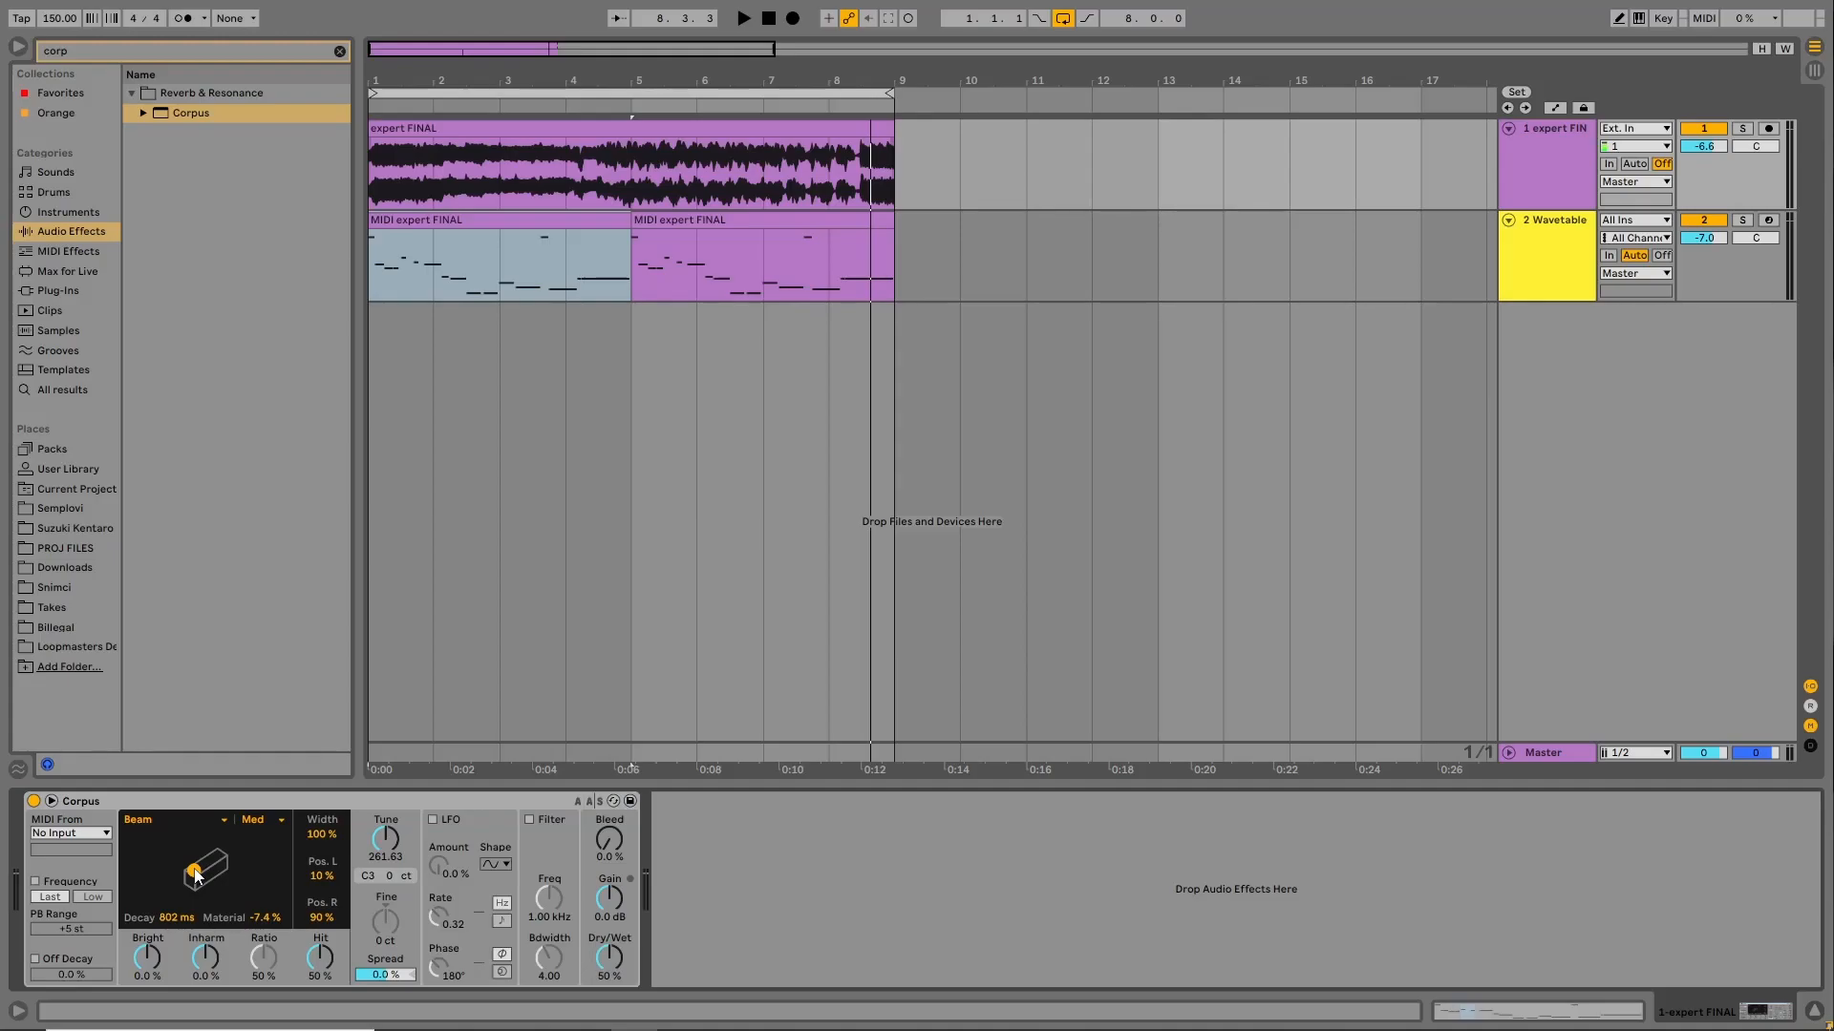
{"action": "left_click", "coordinate": [172, 819]}
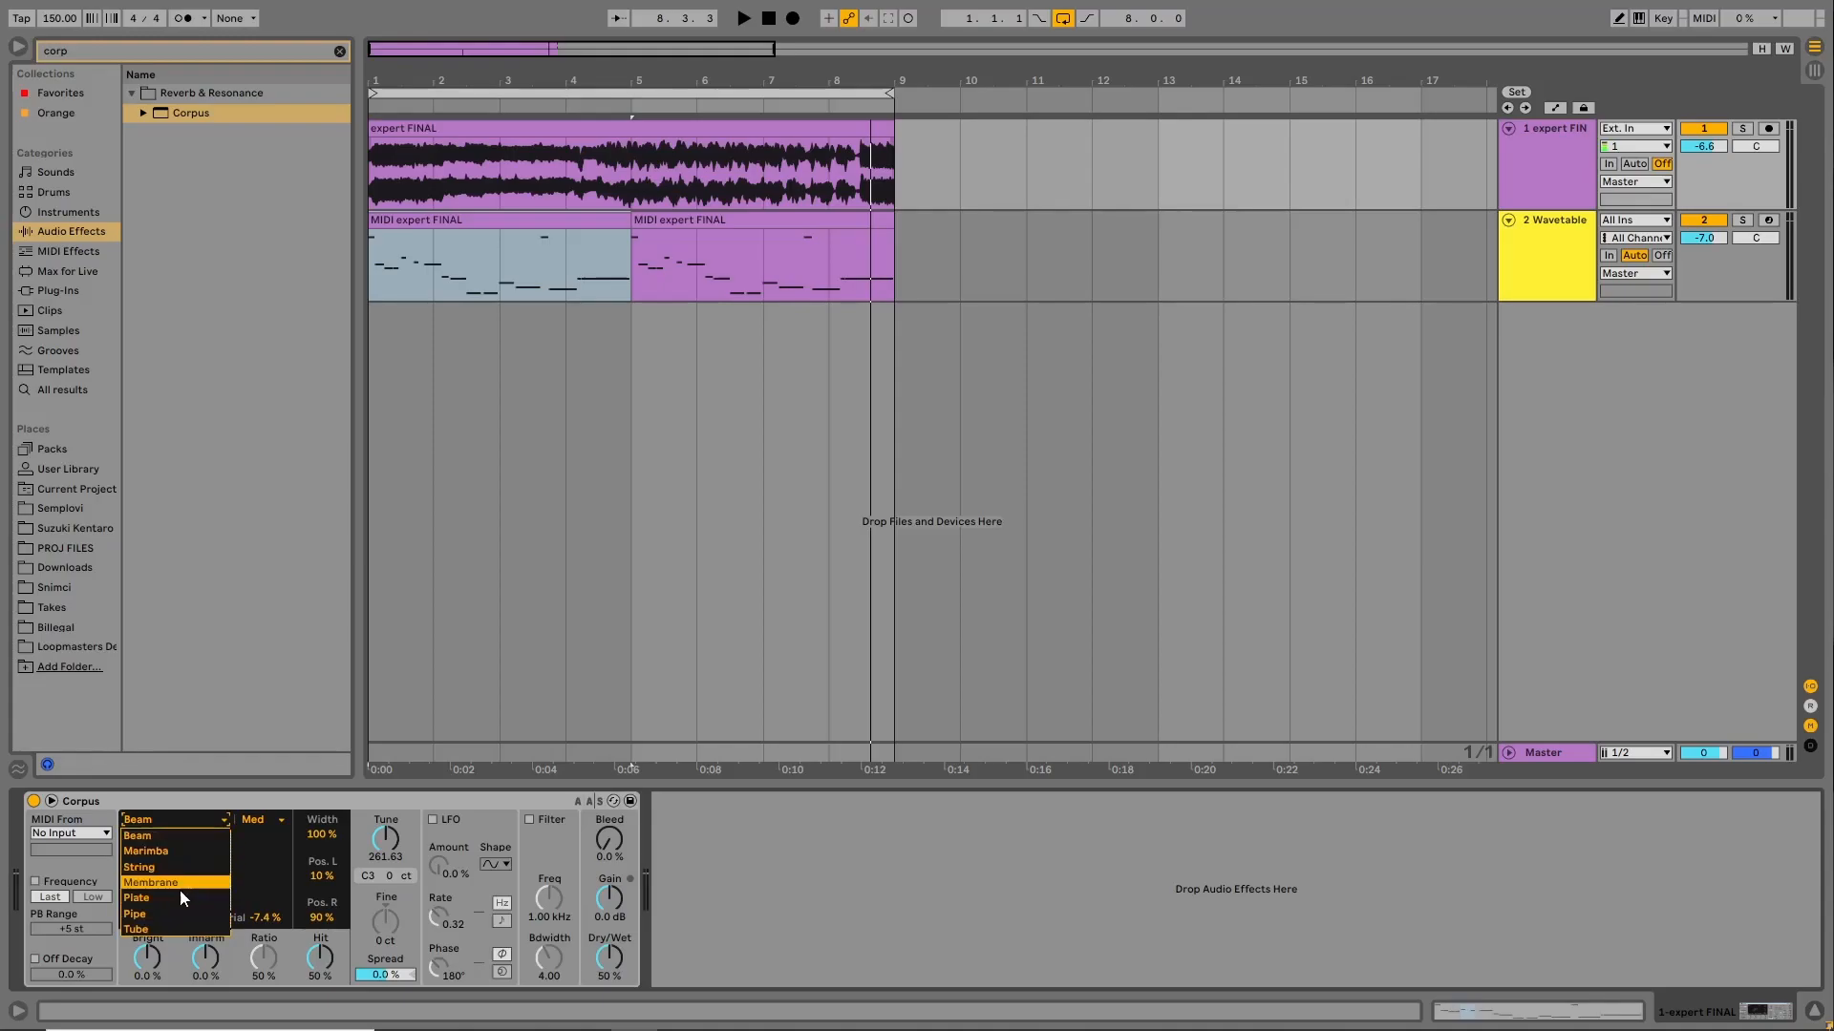
{"action": "left_click", "coordinate": [203, 835]}
Set the Corpus Beam resonator to 3.77 s decay and 15 % material, and take its MIDI from 2-Wavetable.
{"action": "left_click", "coordinate": [85, 833]}
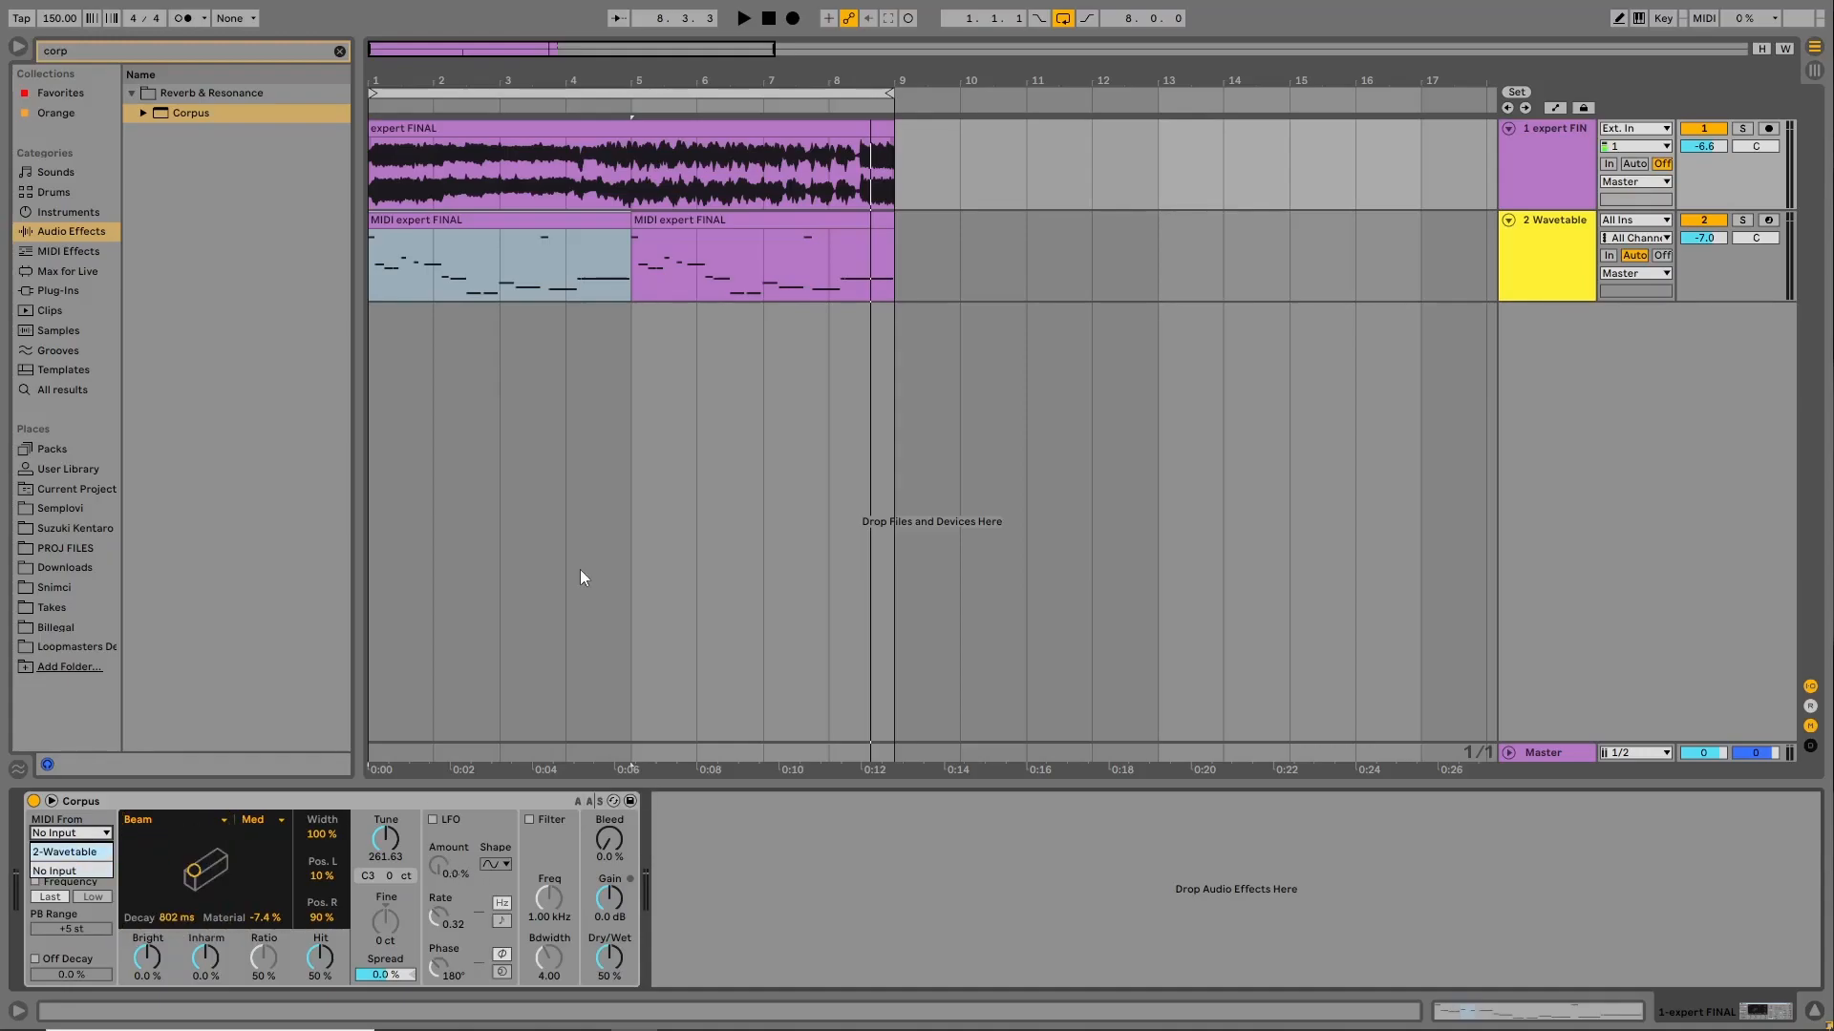
{"action": "left_click", "coordinate": [237, 868]}
{"action": "left_click", "coordinate": [229, 864]}
{"action": "left_click", "coordinate": [190, 820]}
{"action": "left_click", "coordinate": [179, 834]}
{"action": "left_click", "coordinate": [80, 832]}
{"action": "left_click", "coordinate": [74, 852]}
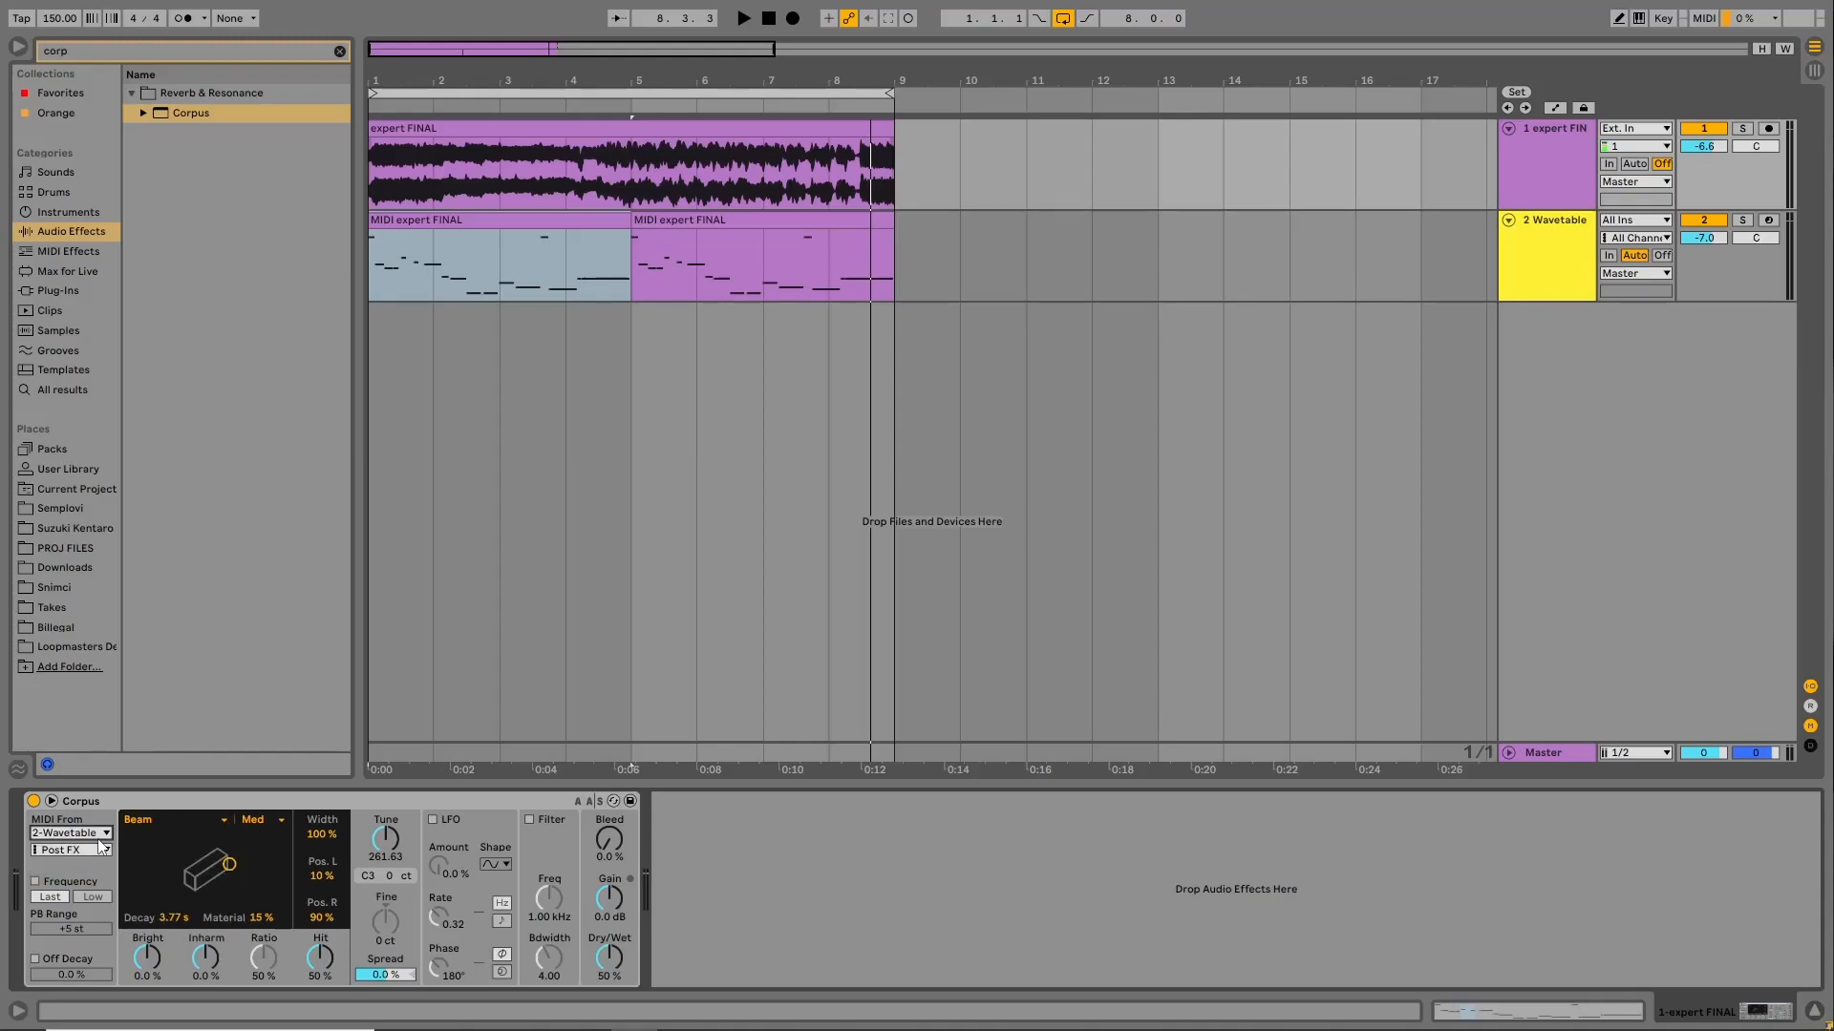
Set the Bleed to 80 % and the Dry/Wet to 100 % in Corpus on the expert FINAL track.
{"action": "left_click", "coordinate": [629, 280]}
{"action": "left_click_drag", "start_coordinate": [370, 175], "coordinate": [878, 184]}
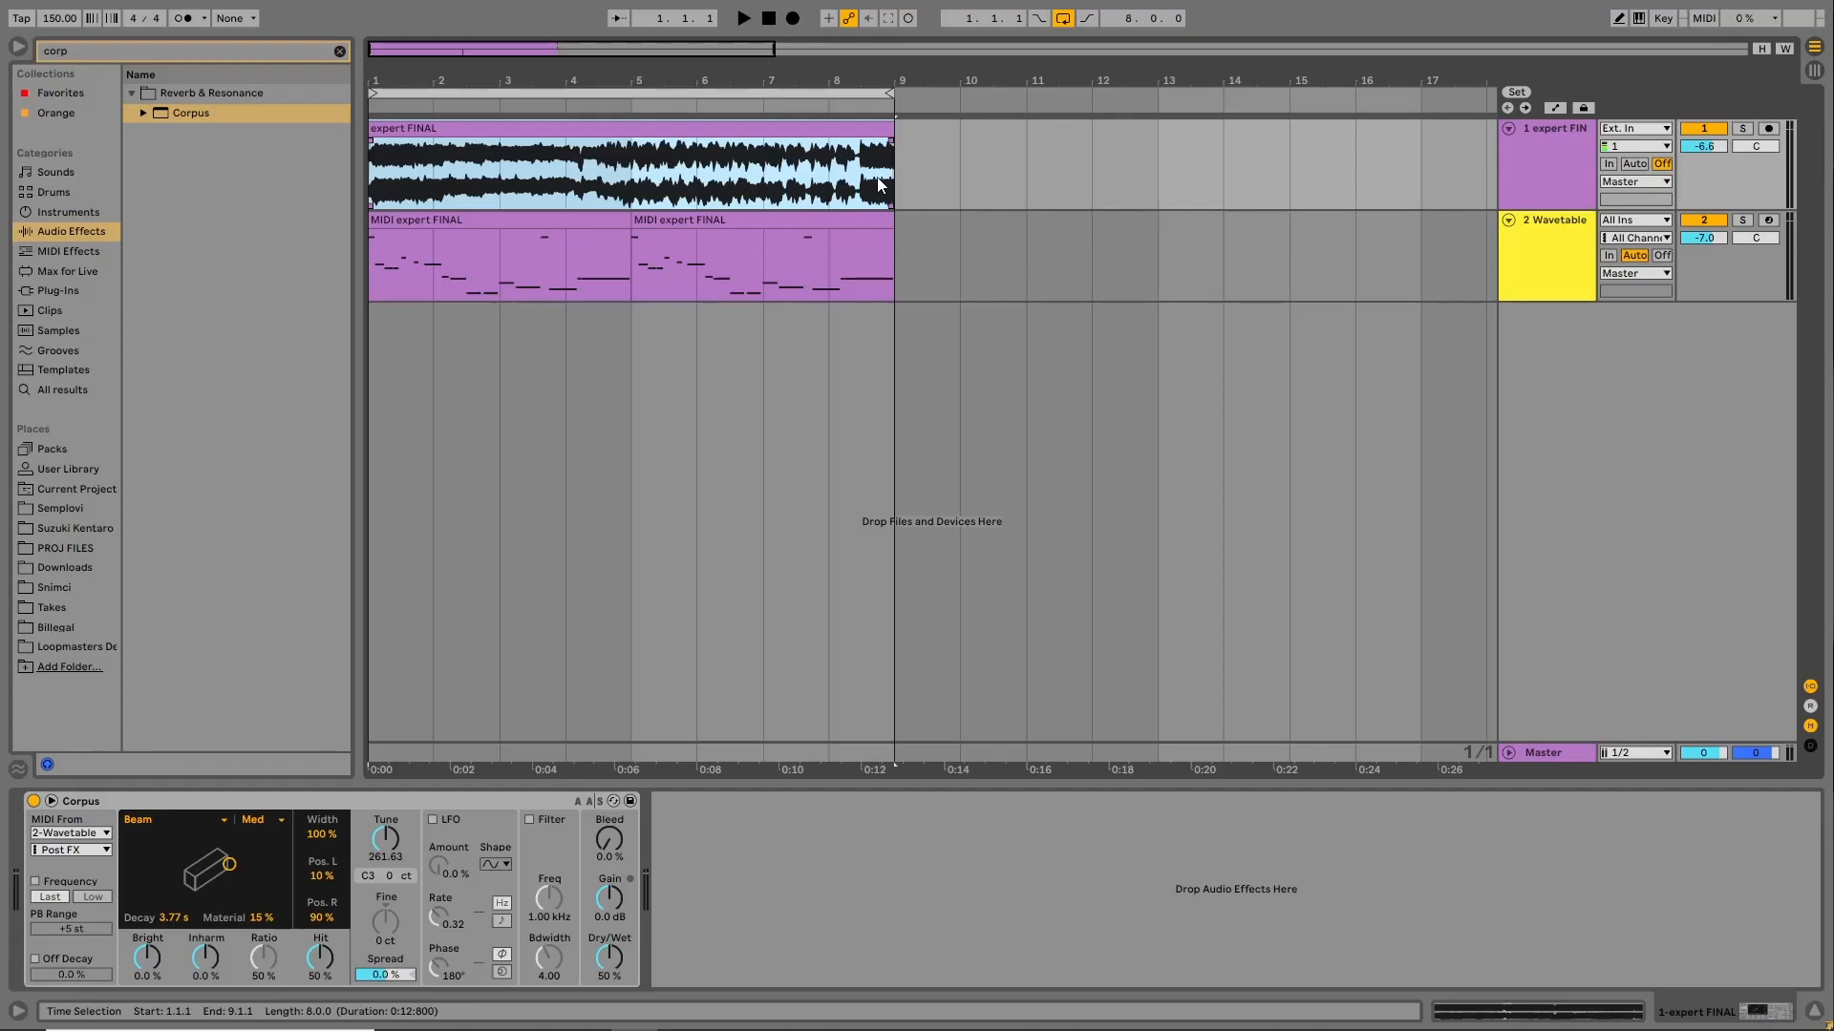
{"action": "mouse_move", "coordinate": [605, 846]}
{"action": "left_mouse_down"}
{"action": "mouse_move", "coordinate": [606, 783]}
{"action": "mouse_move", "coordinate": [607, 849]}
{"action": "left_mouse_up"}
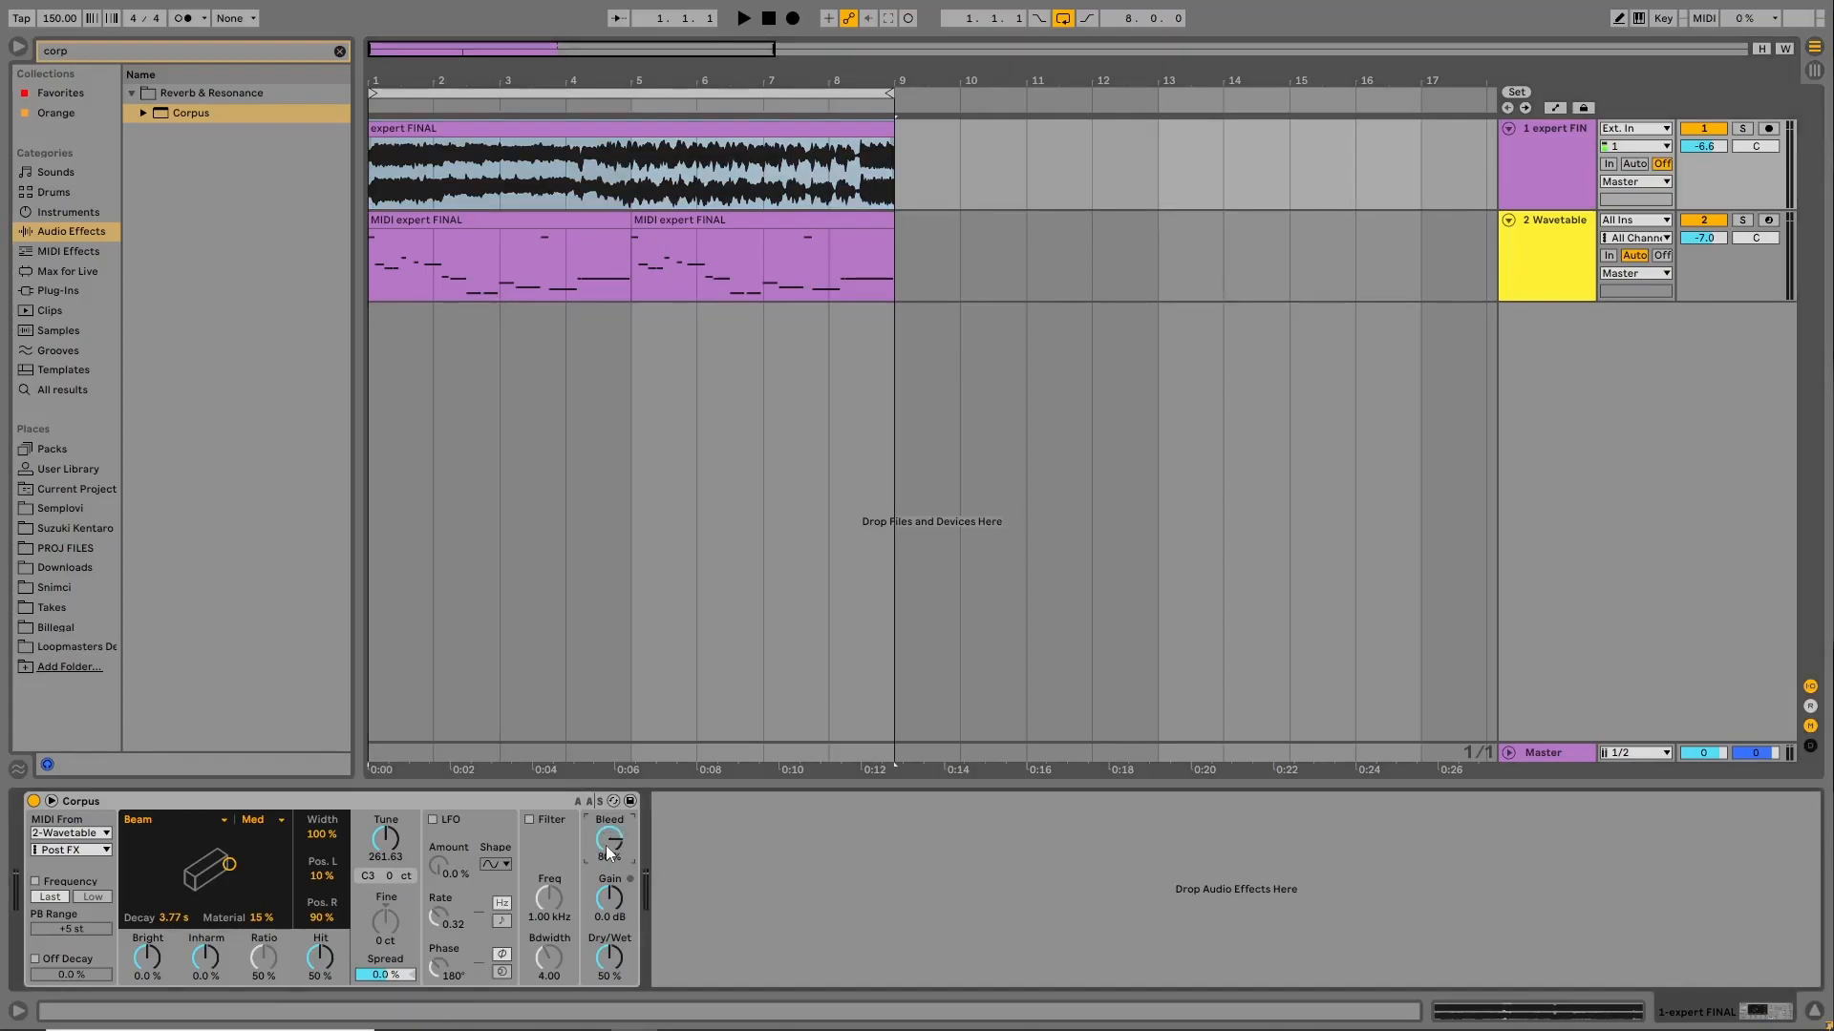
{"action": "mouse_move", "coordinate": [381, 201]}
{"action": "left_mouse_down"}
{"action": "mouse_move", "coordinate": [888, 203]}
{"action": "mouse_move", "coordinate": [384, 176]}
{"action": "left_mouse_up"}
{"action": "left_click_drag", "start_coordinate": [609, 958], "coordinate": [609, 840]}
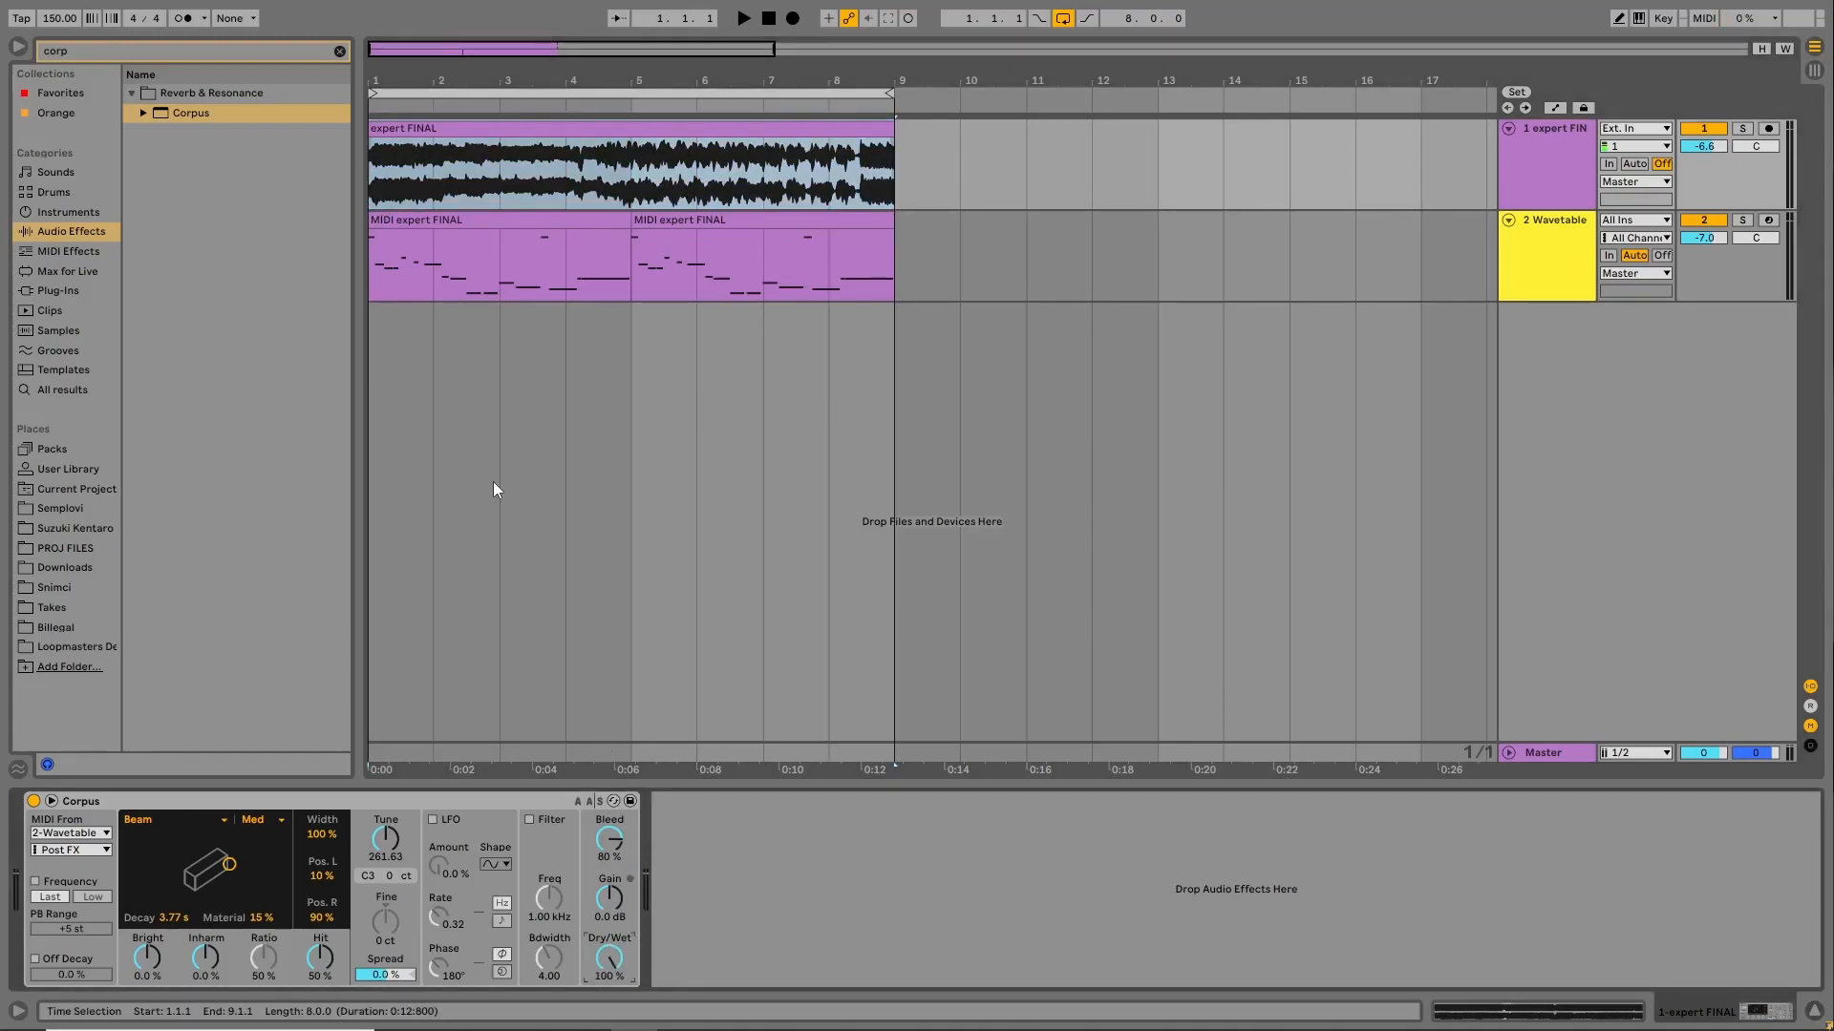
Select the clips on both tracks and play them to hear the Corpus effect.
{"action": "left_click_drag", "start_coordinate": [376, 181], "coordinate": [925, 266]}
{"action": "key", "text": "space"}
{"action": "left_click", "coordinate": [1547, 181]}
{"action": "key", "text": "space"}
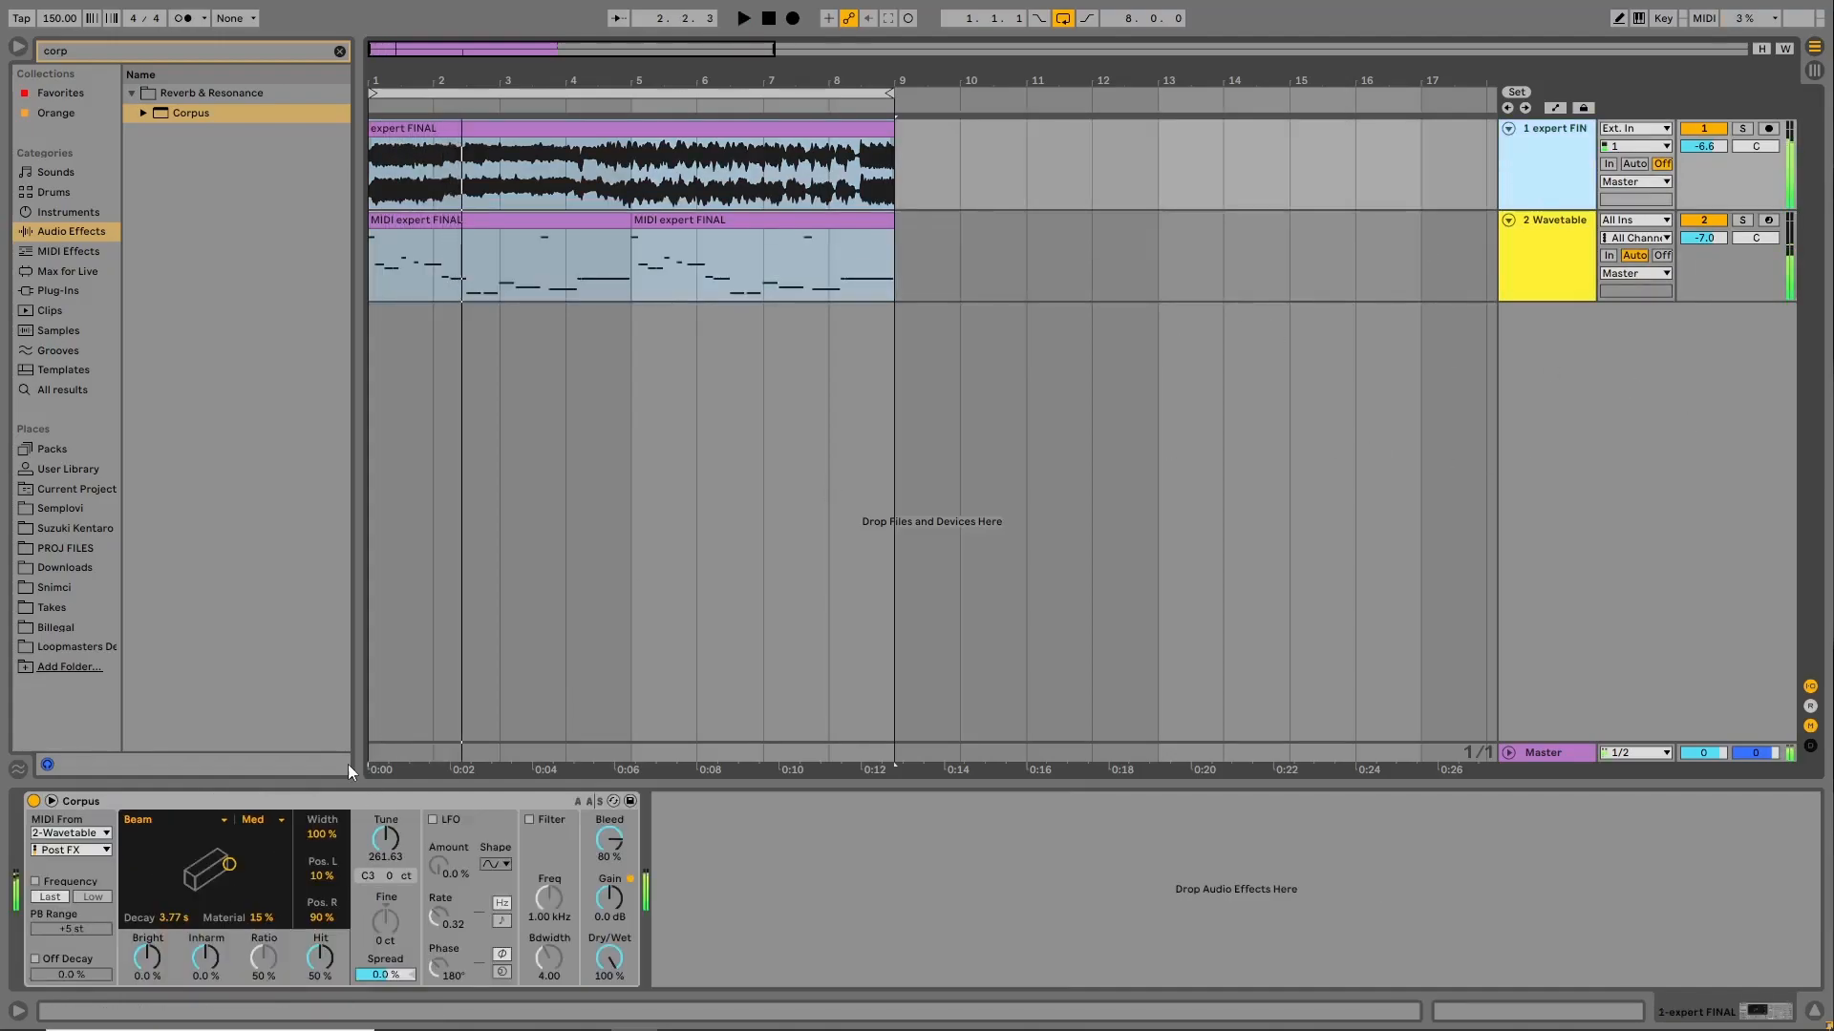
Enable MIDI frequency control in Corpus and play from the start with the Wavetable track muted.
{"action": "left_click", "coordinate": [35, 883]}
{"action": "left_click", "coordinate": [377, 188]}
{"action": "key", "text": "space"}
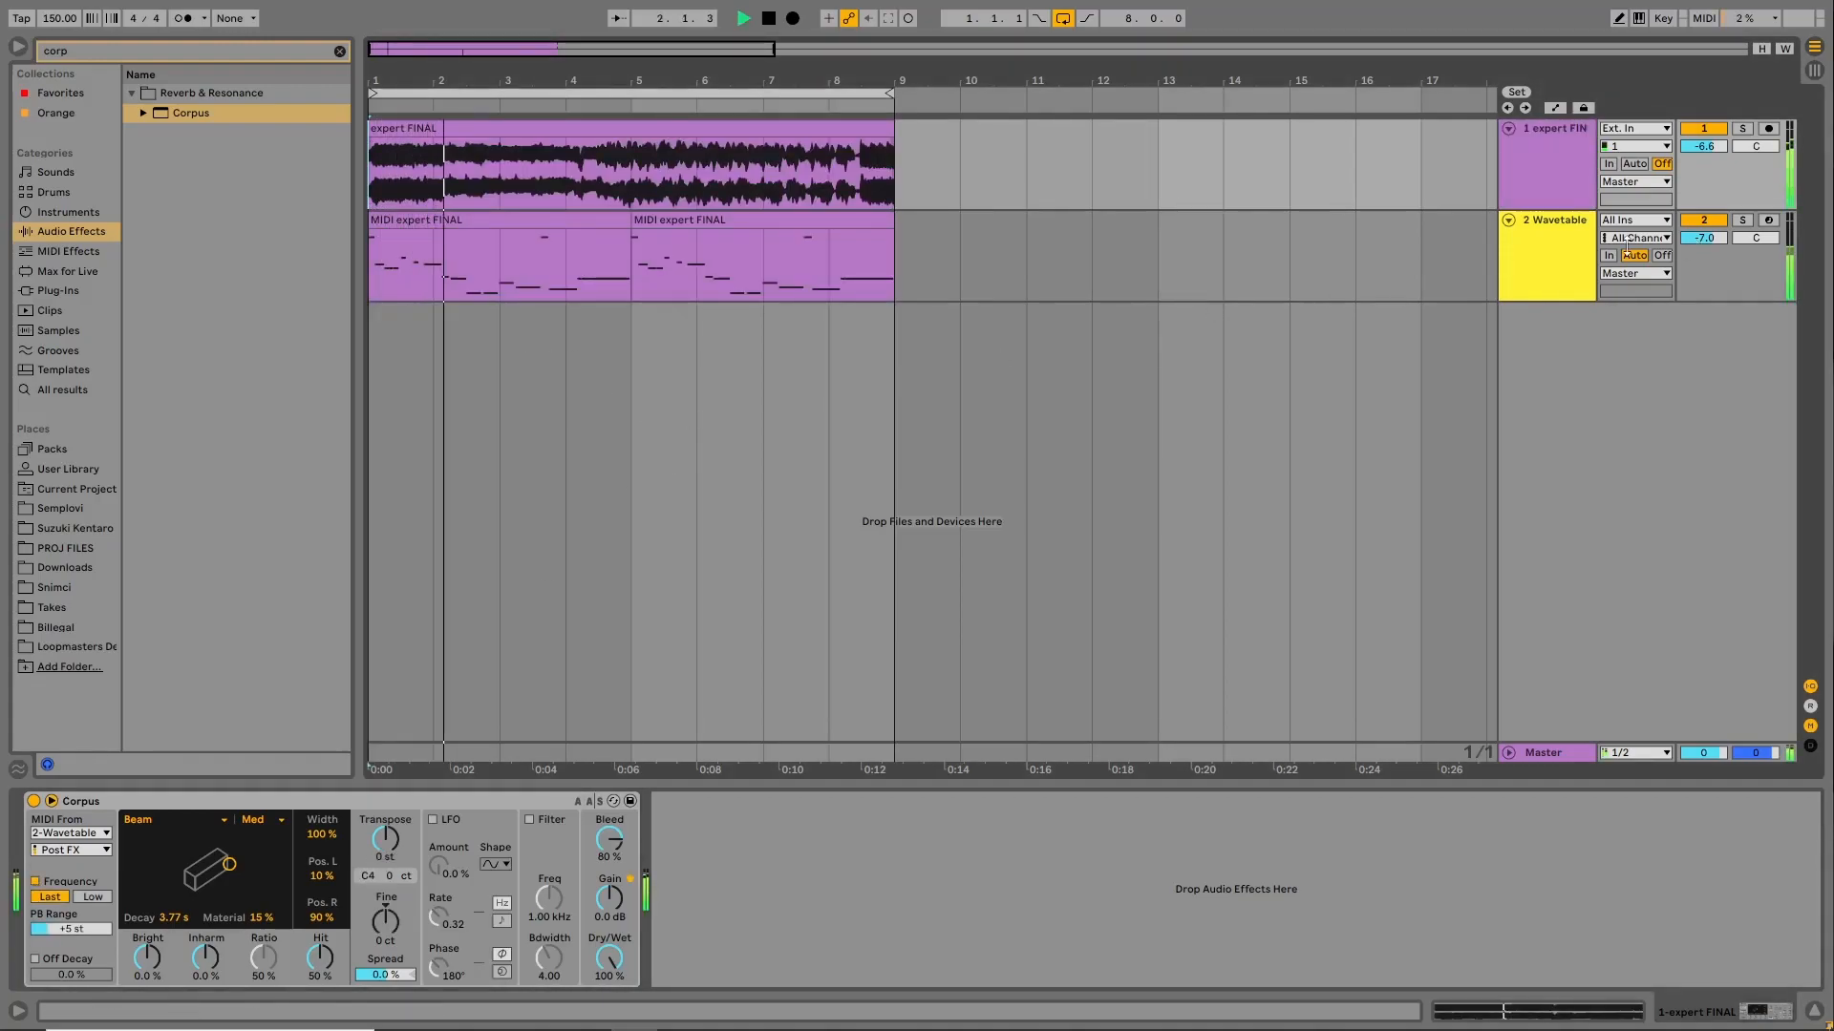
{"action": "left_click", "coordinate": [1703, 220]}
{"action": "left_click", "coordinate": [495, 170]}
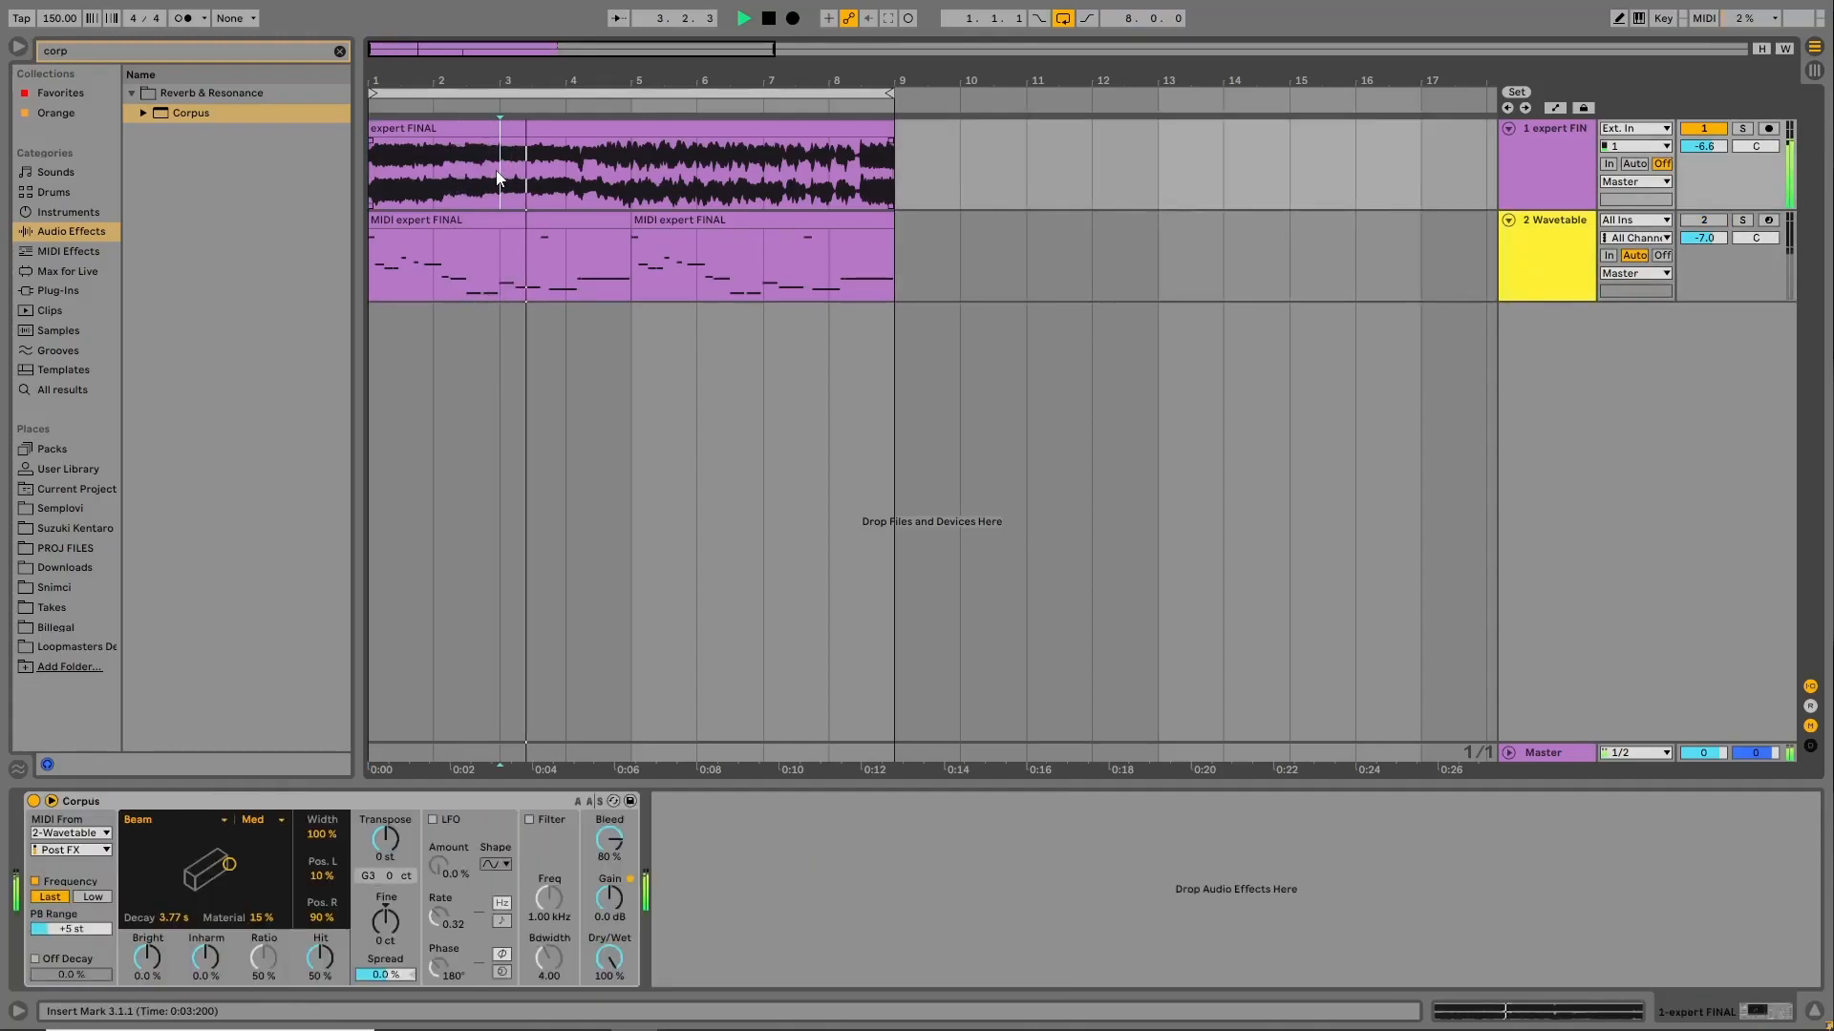
Raise the Corpus Bleed to 96 % and switch the resonator type through Plate and Pipe to Tube during playback.
{"action": "left_click_drag", "start_coordinate": [610, 840], "coordinate": [610, 826]}
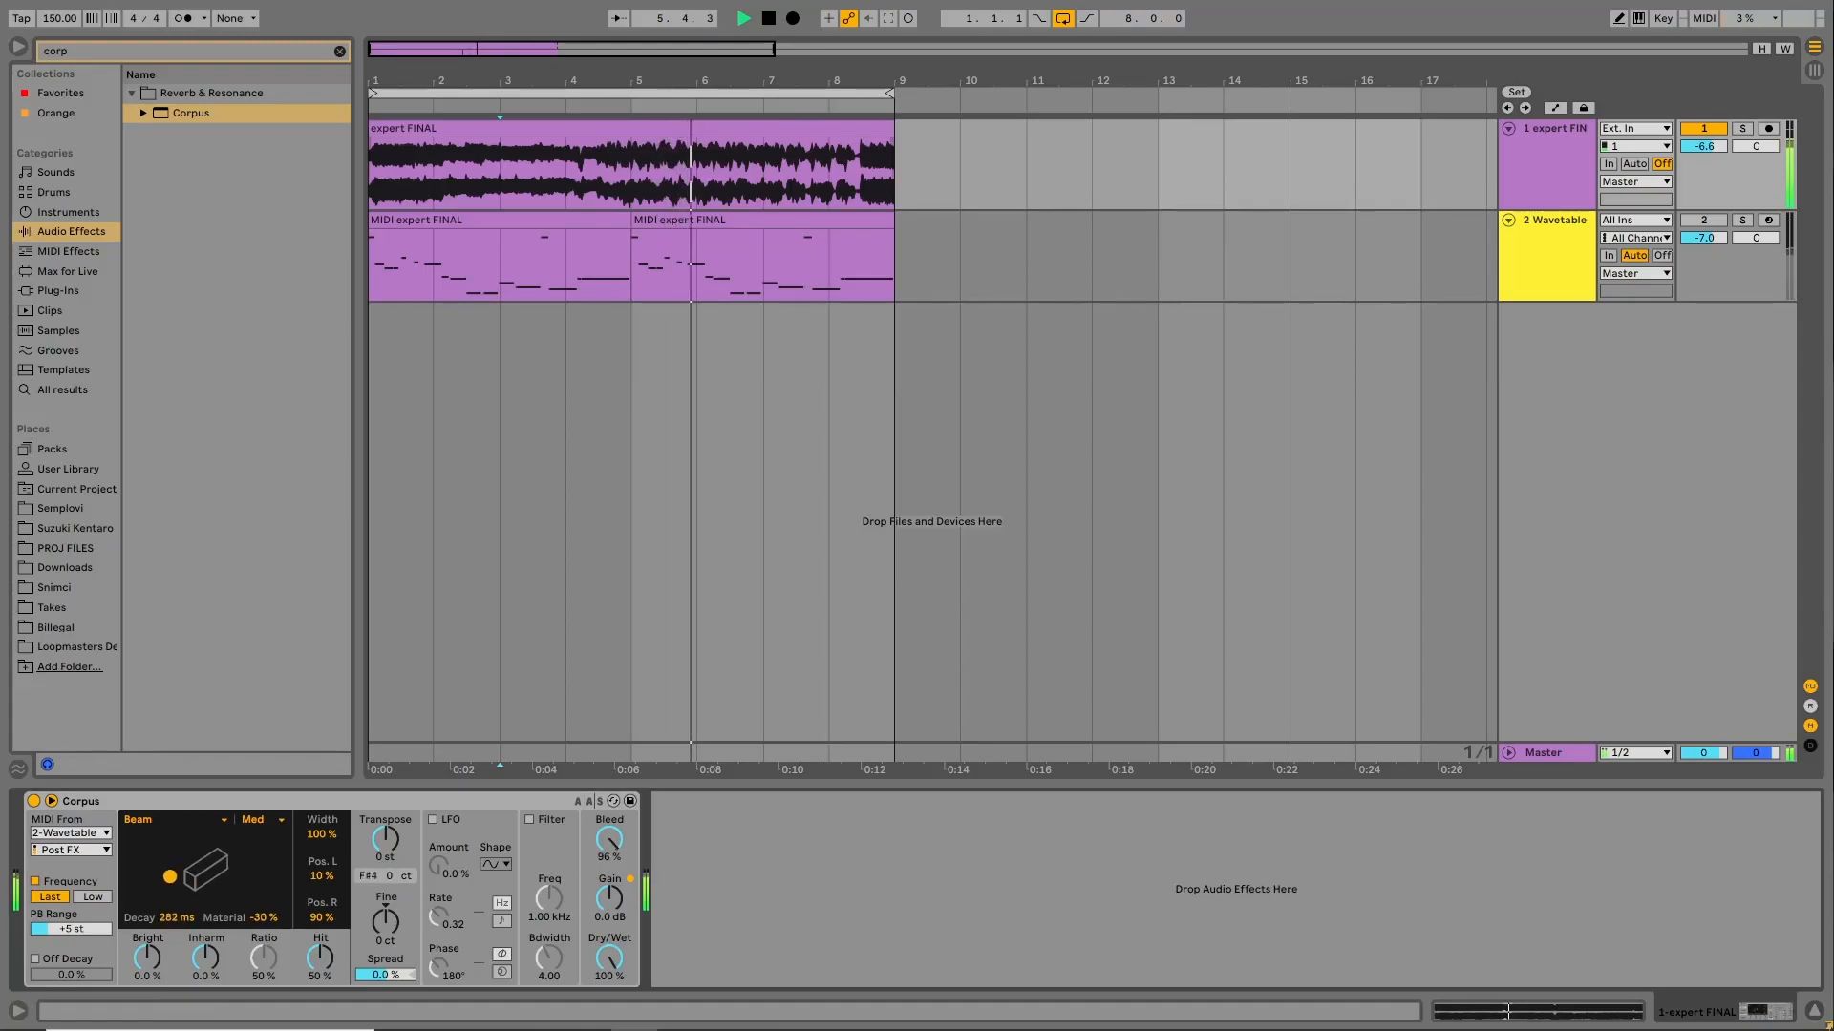
{"action": "left_click", "coordinate": [176, 823]}
{"action": "left_click", "coordinate": [170, 902]}
{"action": "left_click", "coordinate": [157, 821]}
{"action": "left_click", "coordinate": [168, 914]}
{"action": "left_click", "coordinate": [176, 818]}
{"action": "left_click", "coordinate": [168, 926]}
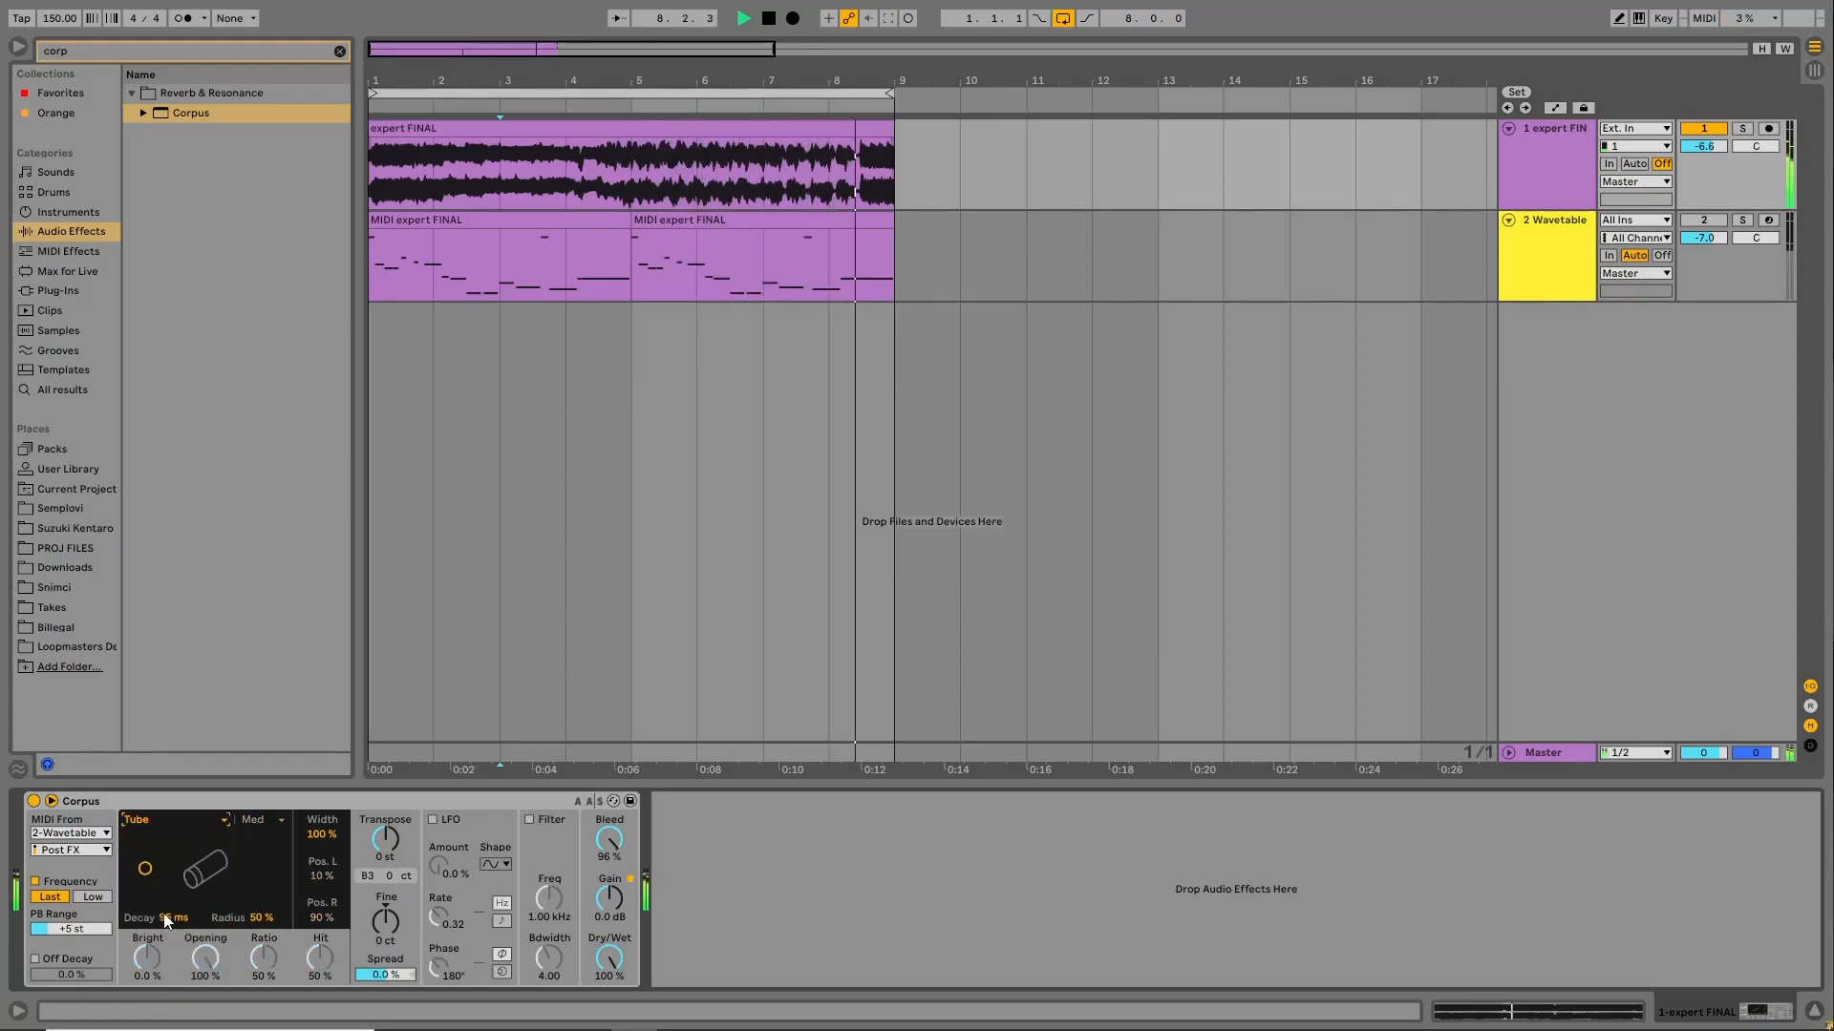
Adjust the Tube resonator to 75 ms decay and 57 % radius, and switch the resonator type to Pipe.
{"action": "left_click_drag", "start_coordinate": [148, 869], "coordinate": [173, 859]}
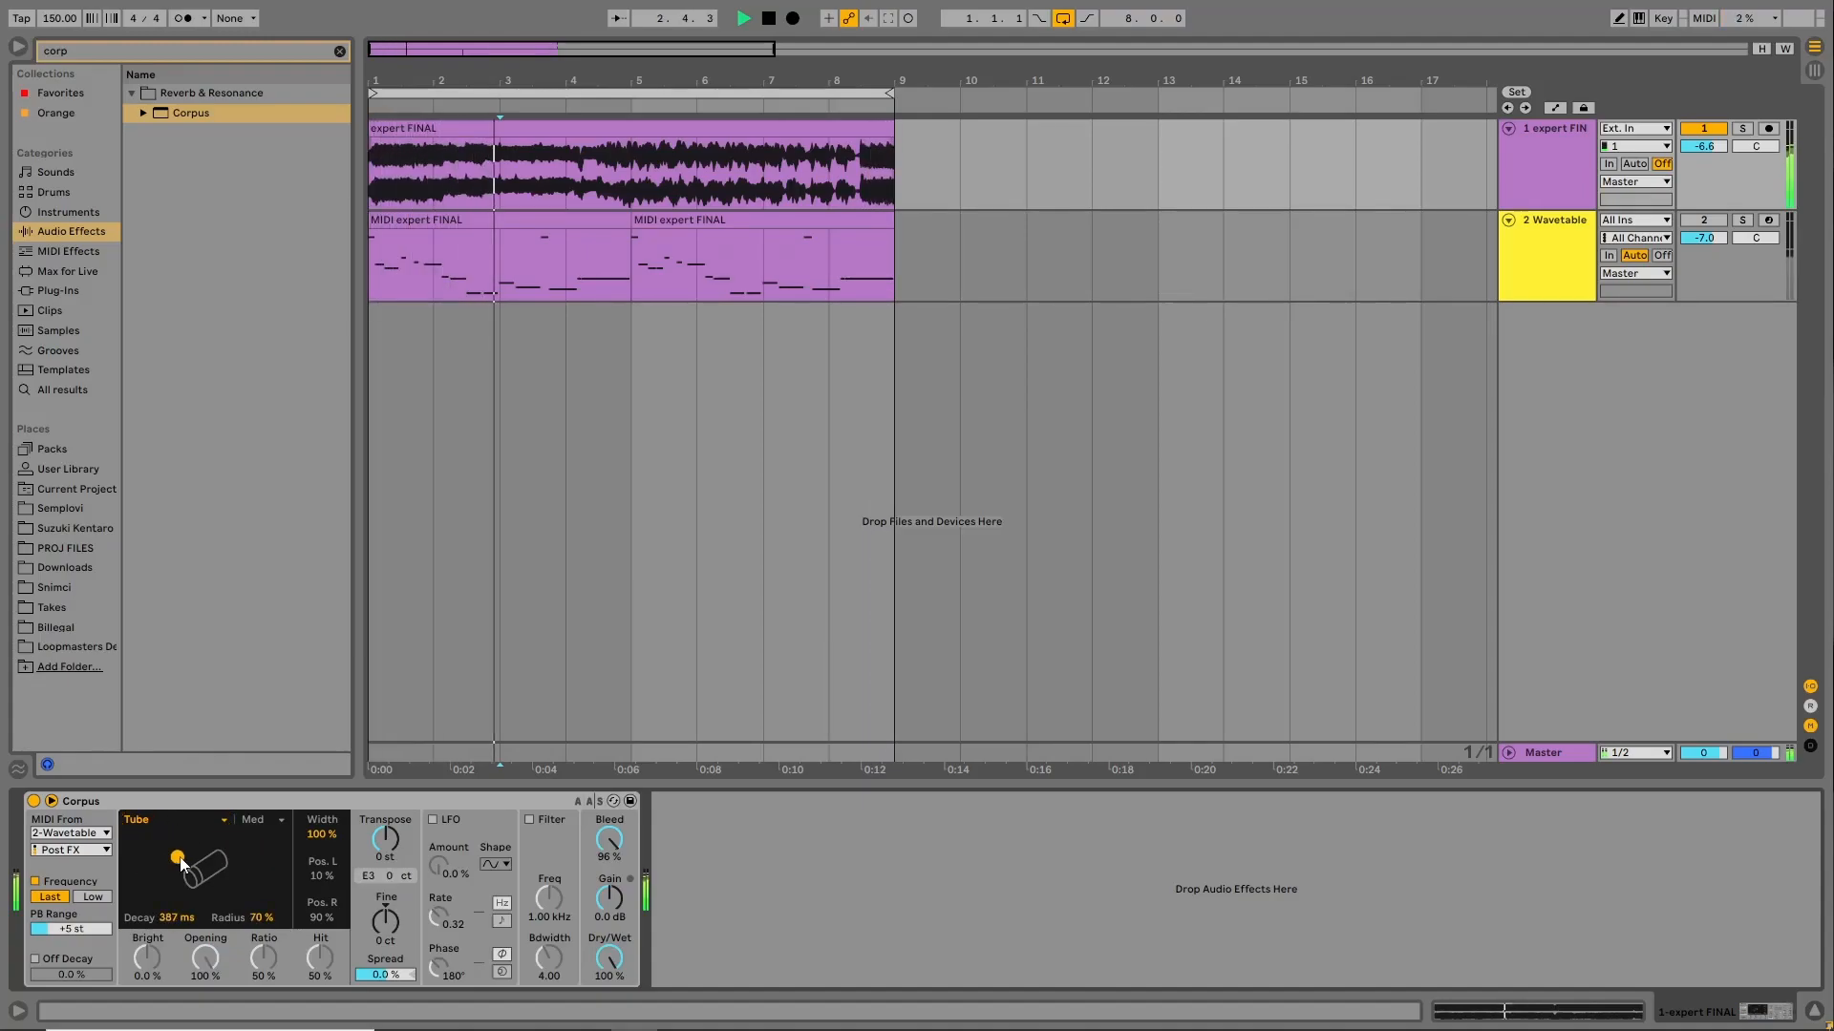
{"action": "left_click_drag", "start_coordinate": [178, 862], "coordinate": [140, 864]}
{"action": "left_click", "coordinate": [164, 820]}
{"action": "left_click", "coordinate": [153, 915]}
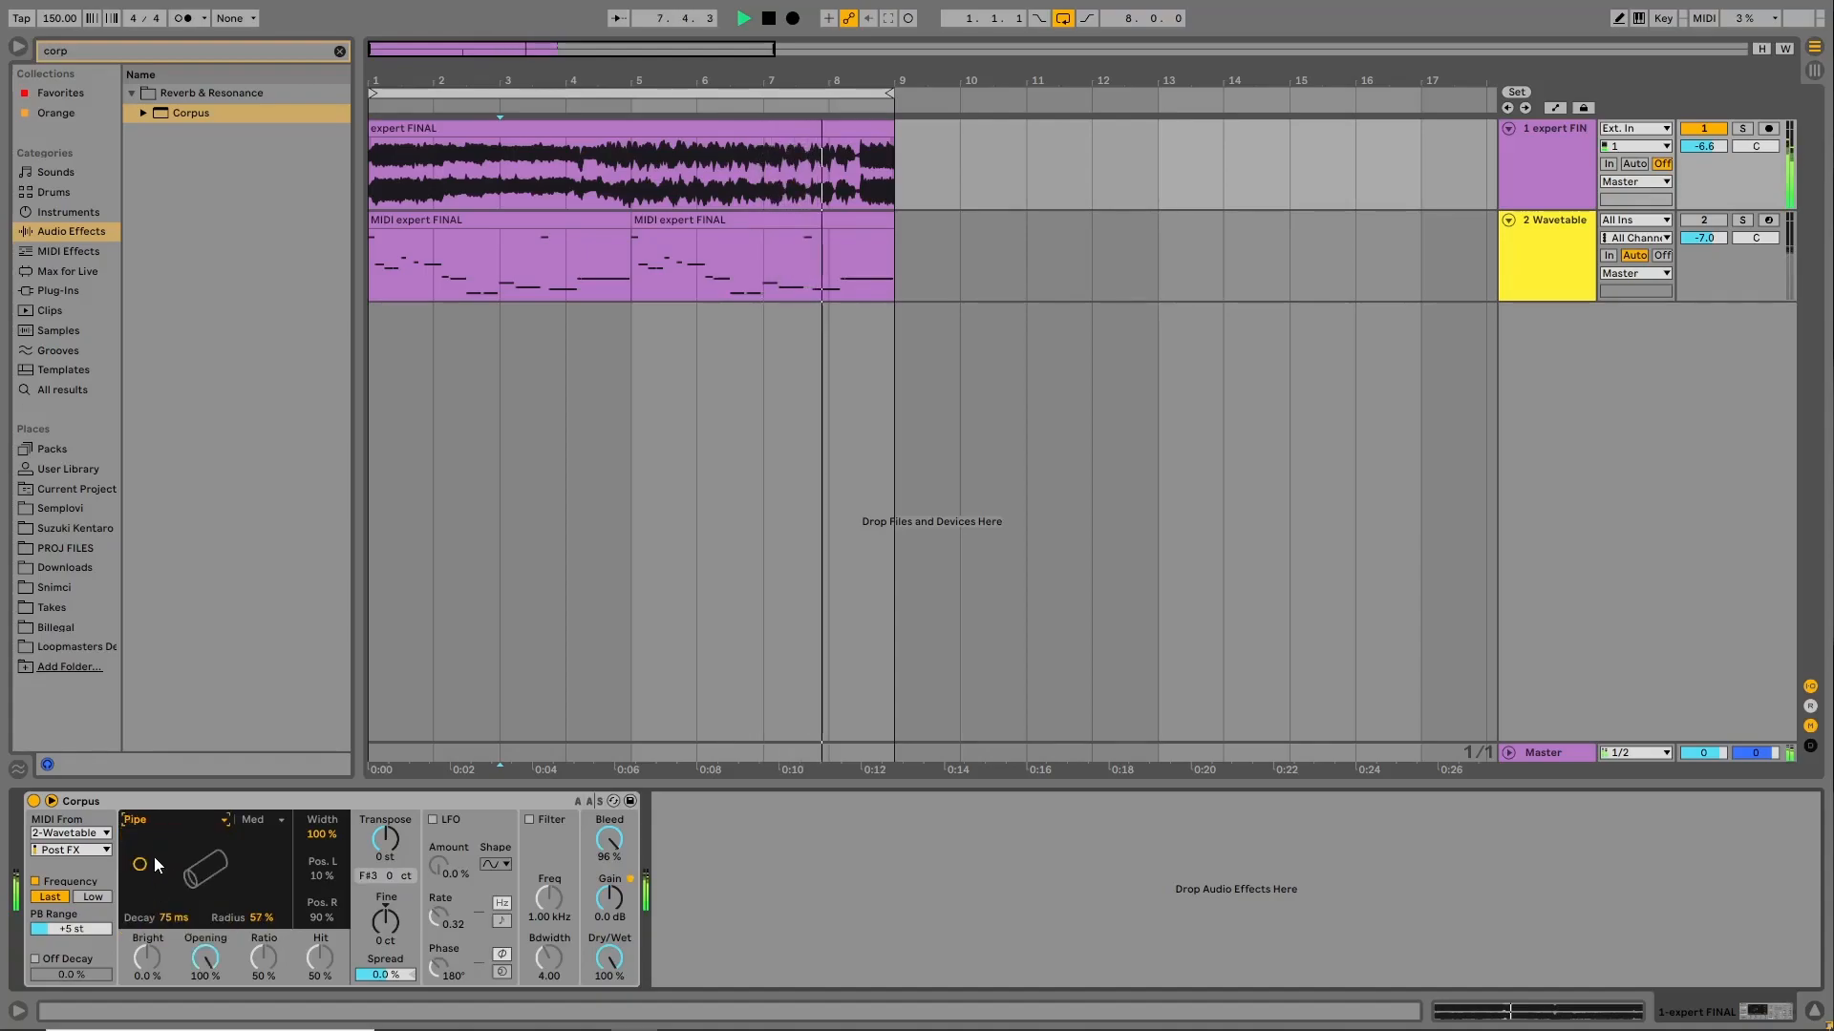
Set the Corpus Transpose to -24 st and Spread to 48 %, and raise the Pipe's decay to 3.29 s.
{"action": "left_click_drag", "start_coordinate": [383, 844], "coordinate": [383, 890]}
{"action": "left_click_drag", "start_coordinate": [267, 864], "coordinate": [159, 870]}
{"action": "left_click", "coordinate": [180, 858]}
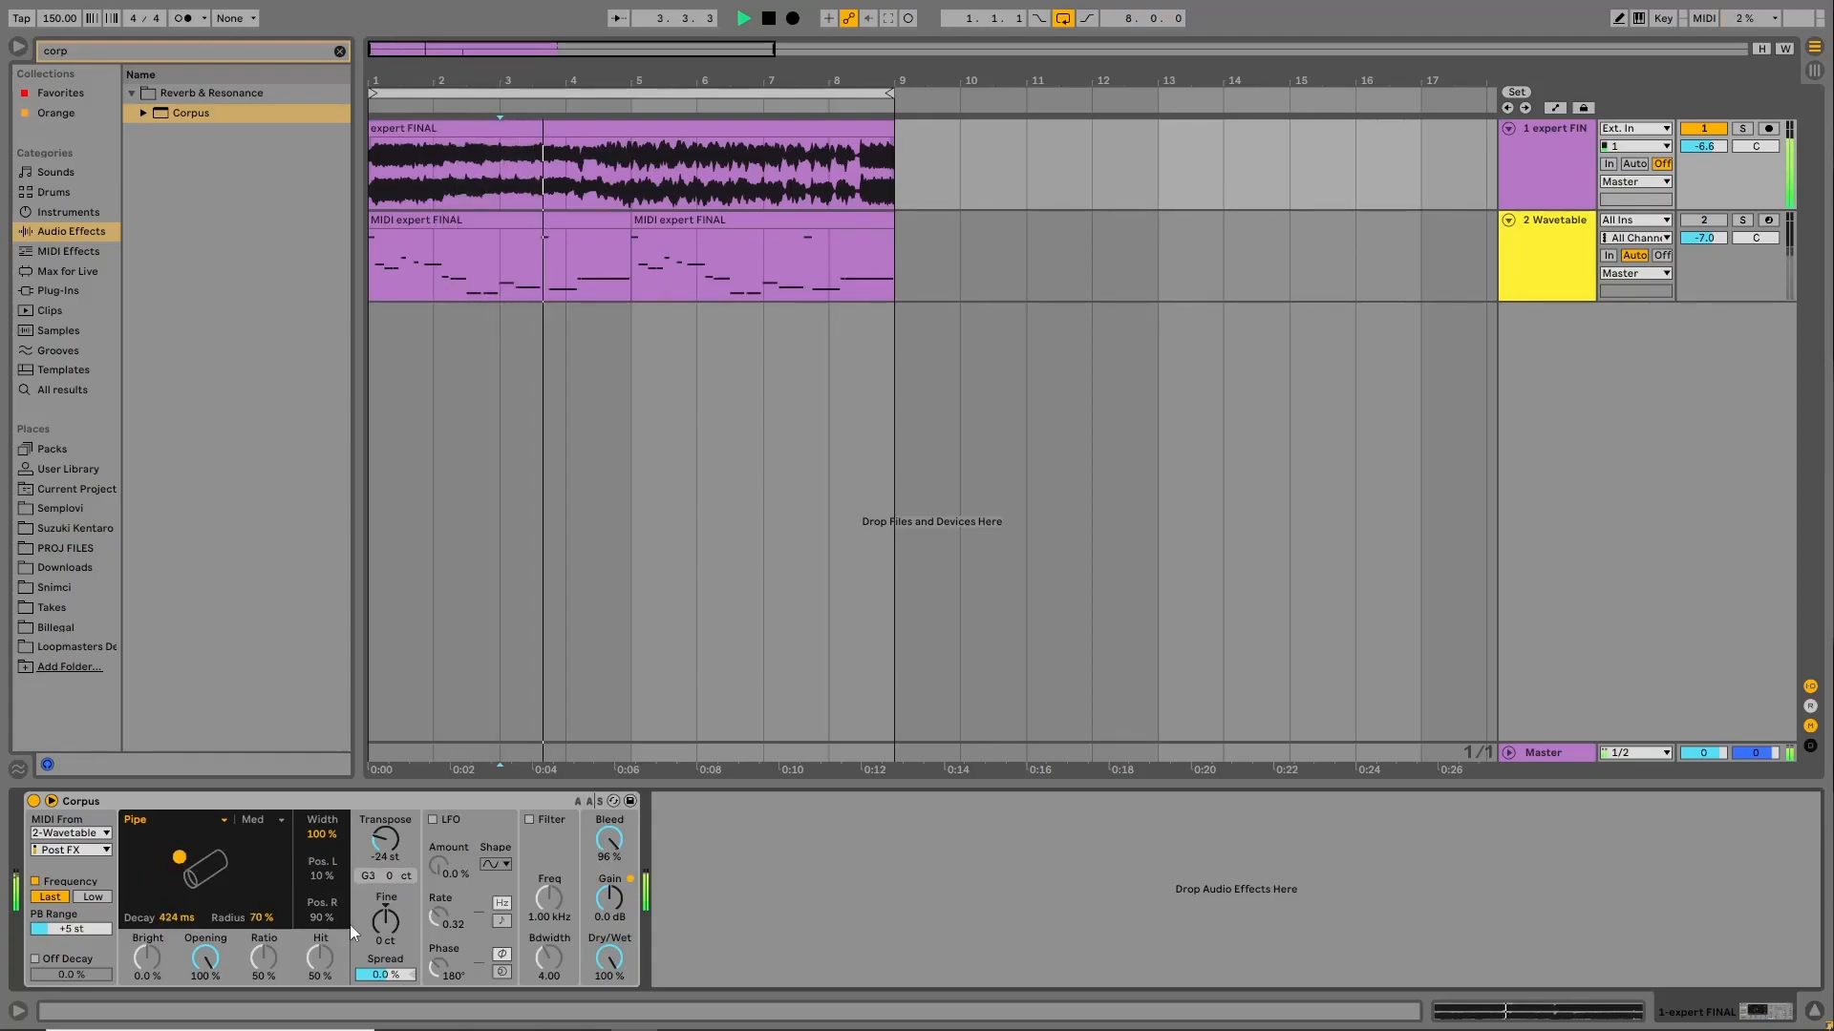
{"action": "left_click_drag", "start_coordinate": [382, 975], "coordinate": [382, 936]}
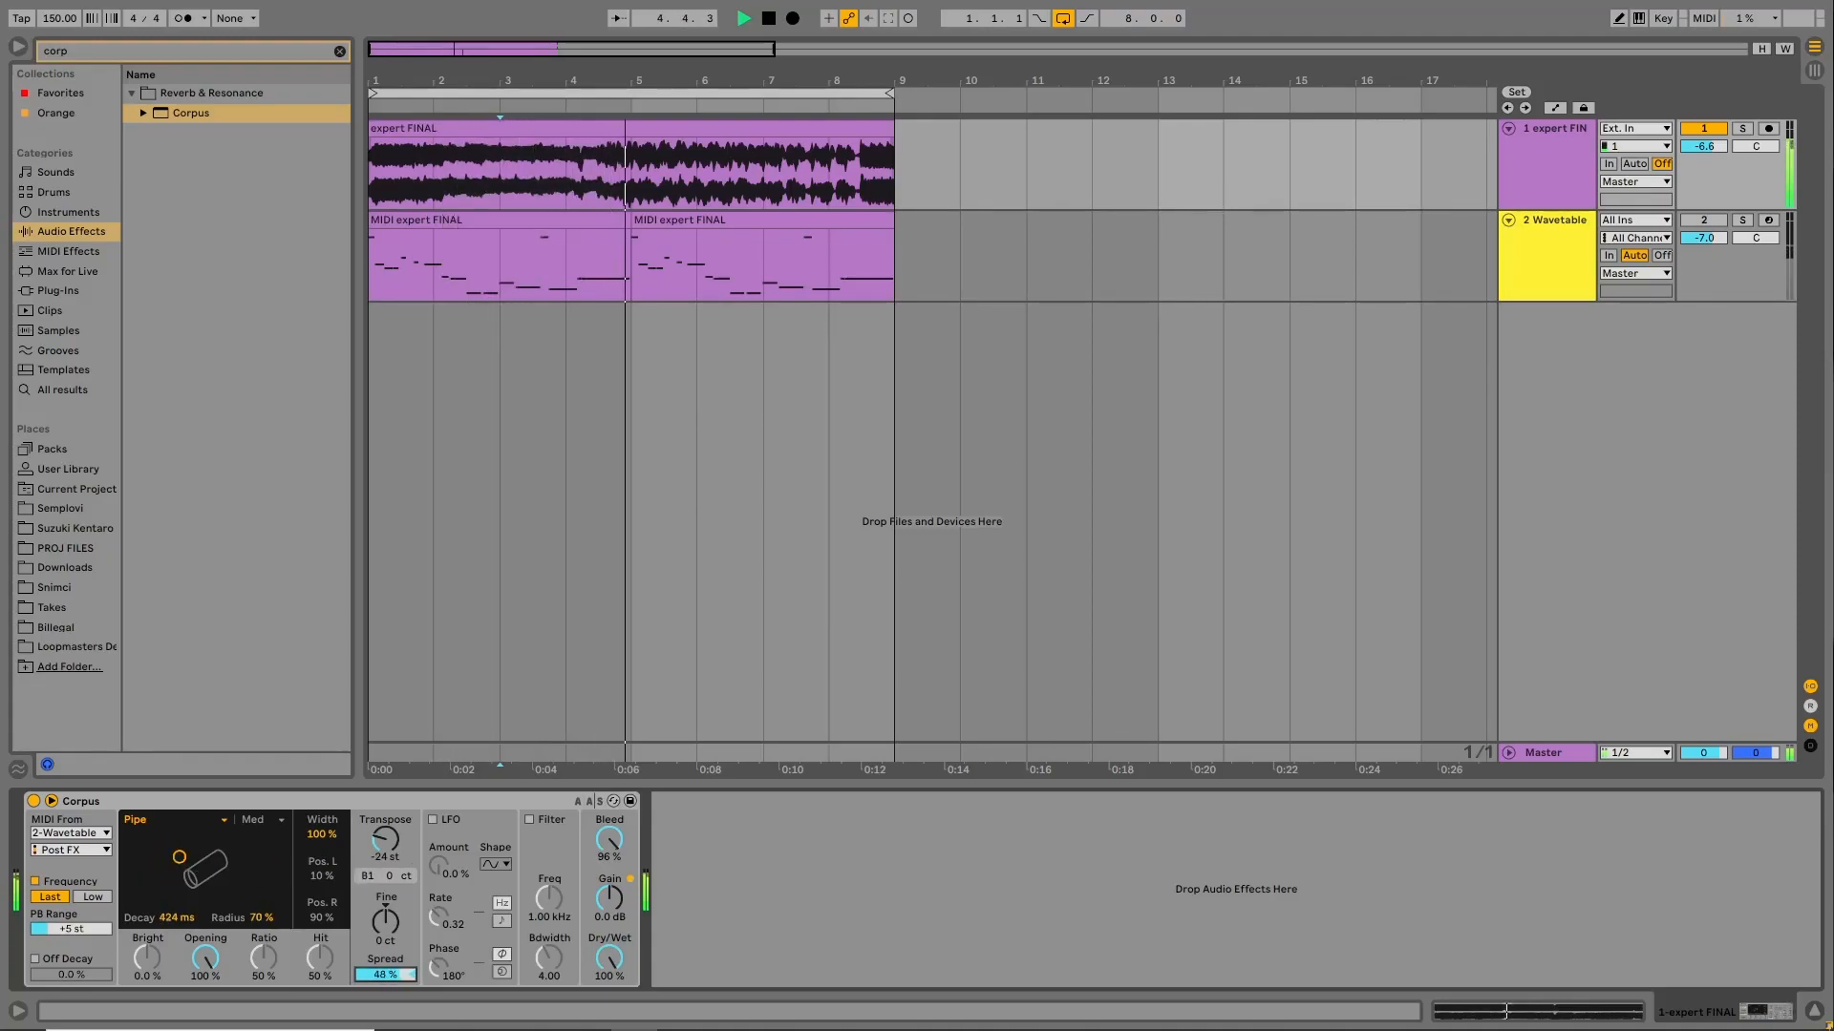
{"action": "left_click_drag", "start_coordinate": [180, 858], "coordinate": [229, 860]}
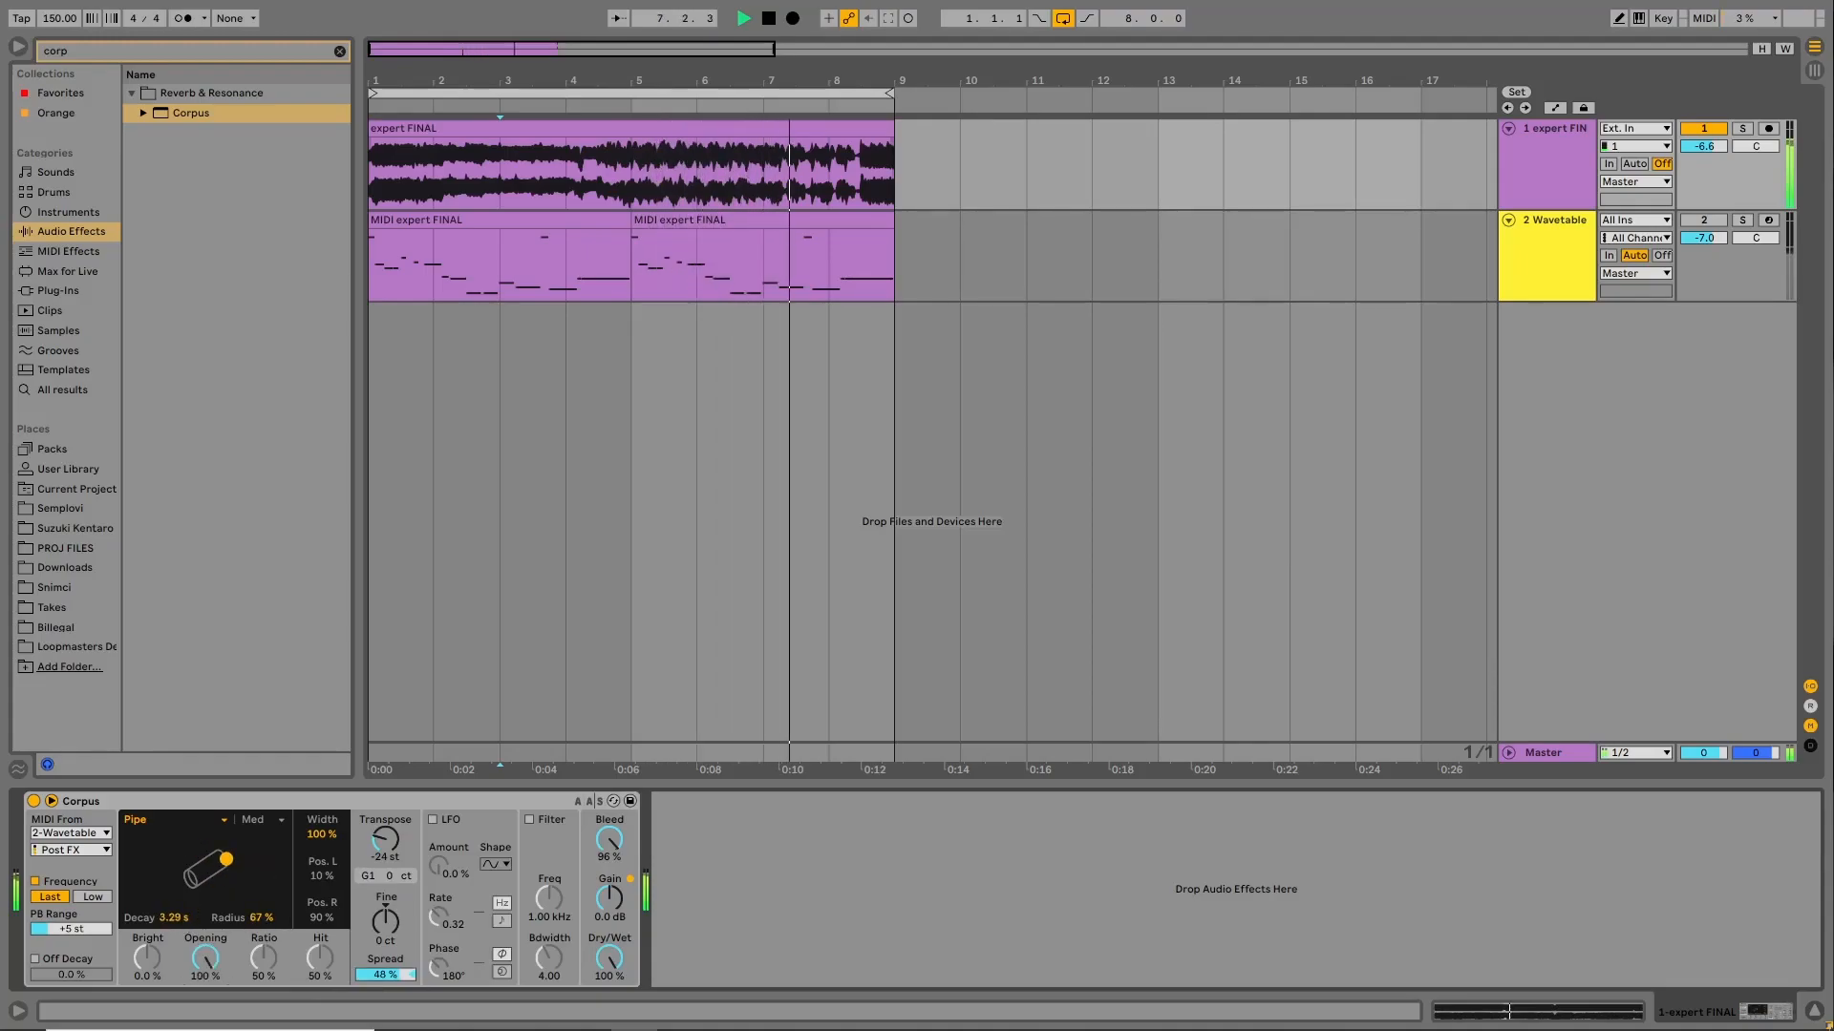
Switch the resonator type through Marimba to String and set its decay to 1.32 s and material to 7.4 %.
{"action": "left_click", "coordinate": [168, 819]}
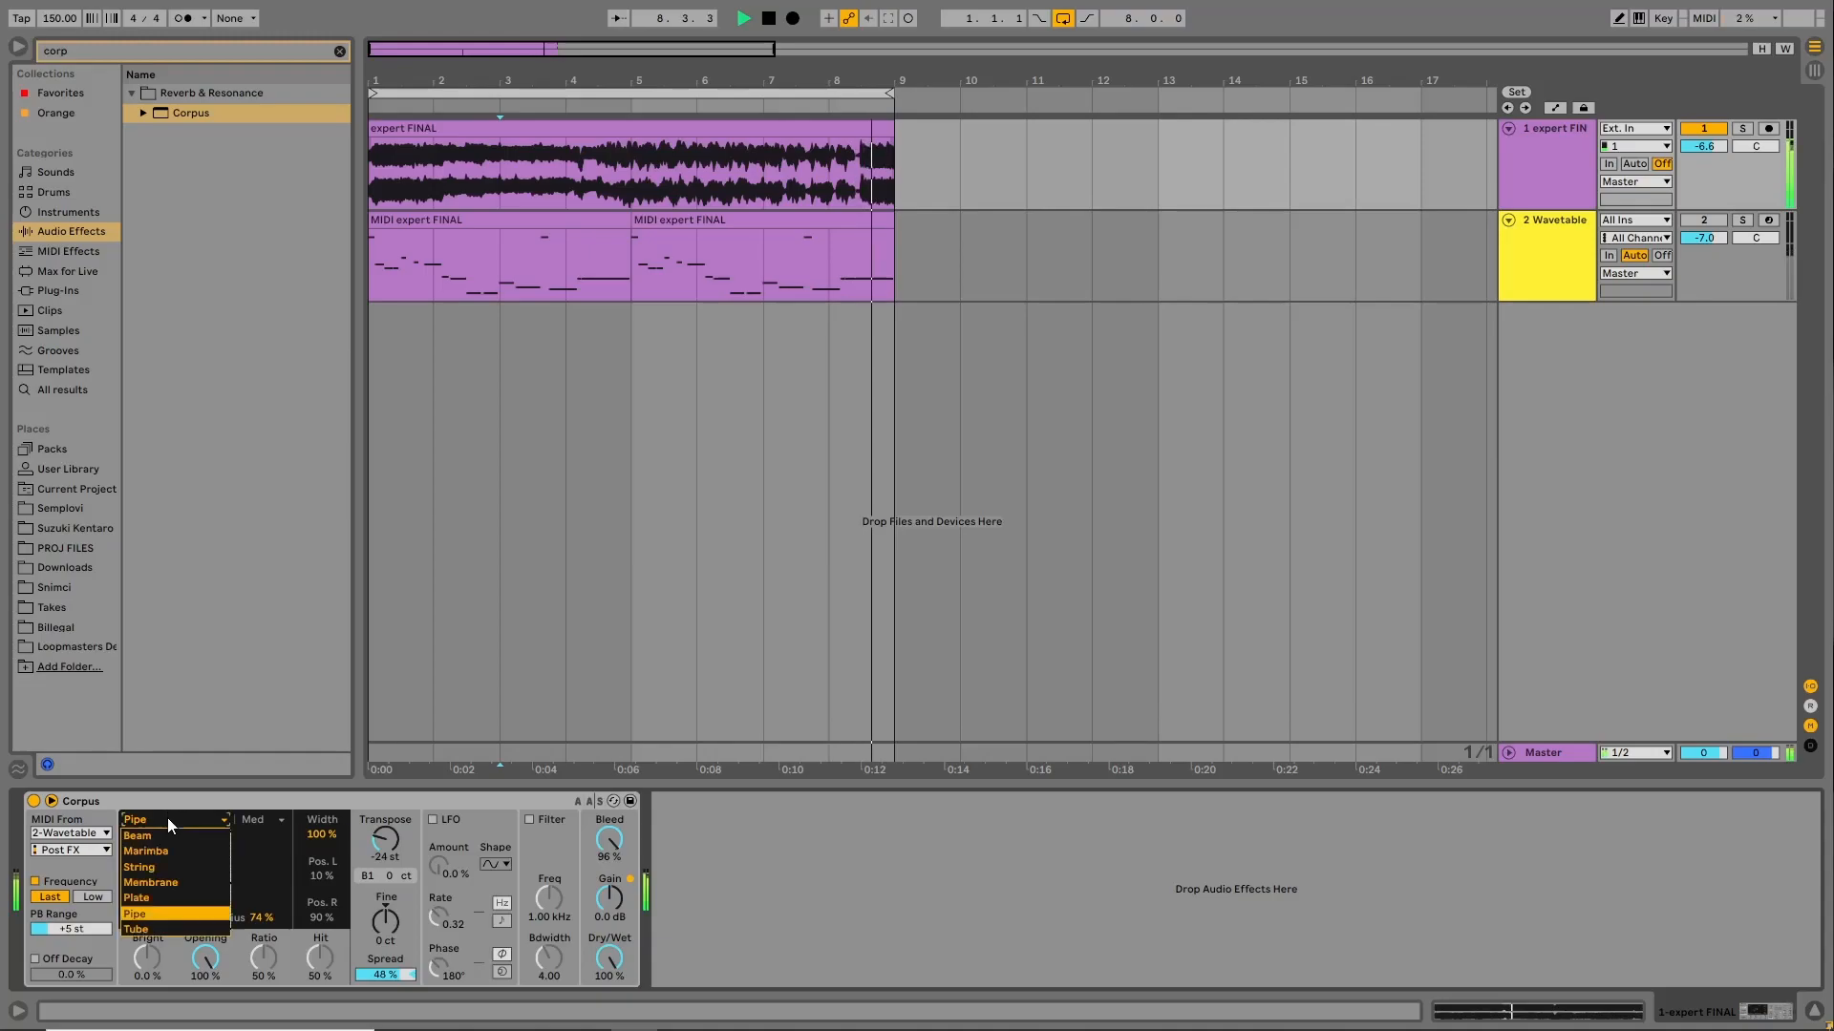
{"action": "left_click", "coordinate": [256, 873]}
{"action": "left_click", "coordinate": [170, 820]}
{"action": "left_click", "coordinate": [157, 852]}
{"action": "left_click", "coordinate": [156, 822]}
{"action": "left_click", "coordinate": [153, 865]}
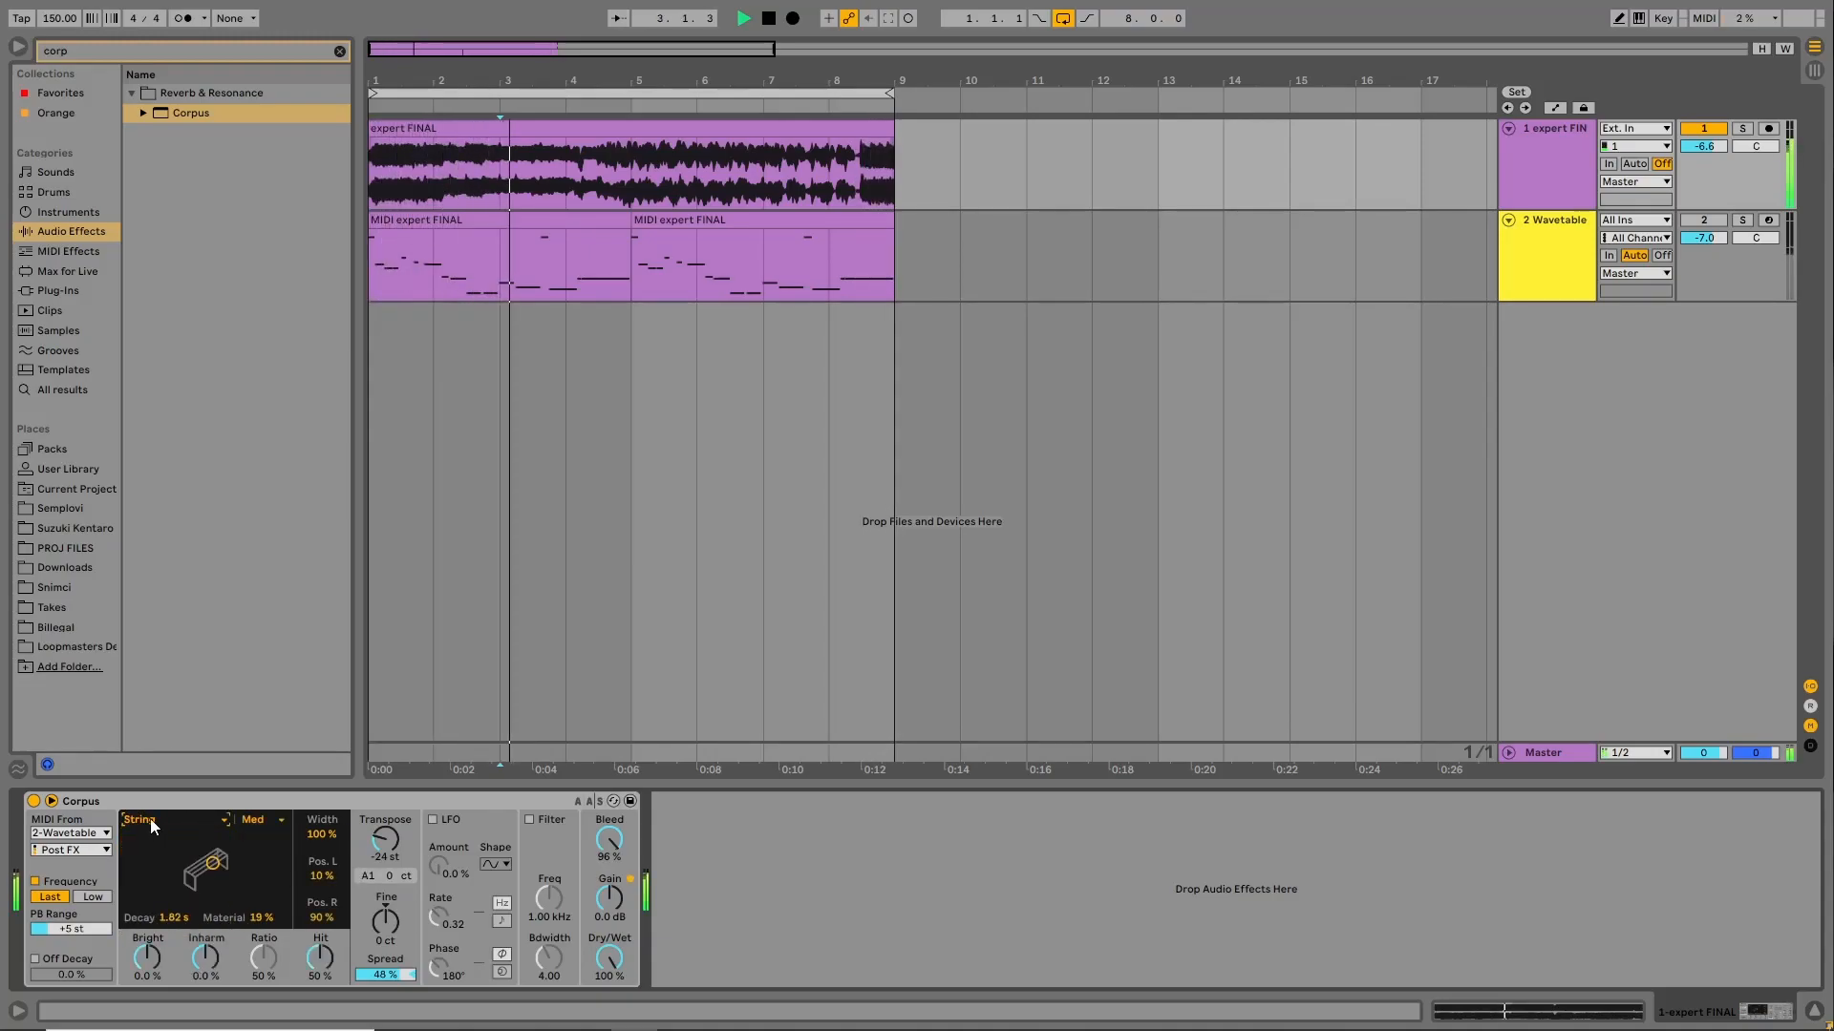
{"action": "mouse_move", "coordinate": [213, 864]}
{"action": "left_mouse_down"}
{"action": "mouse_move", "coordinate": [168, 855]}
{"action": "mouse_move", "coordinate": [205, 867]}
{"action": "left_mouse_up"}
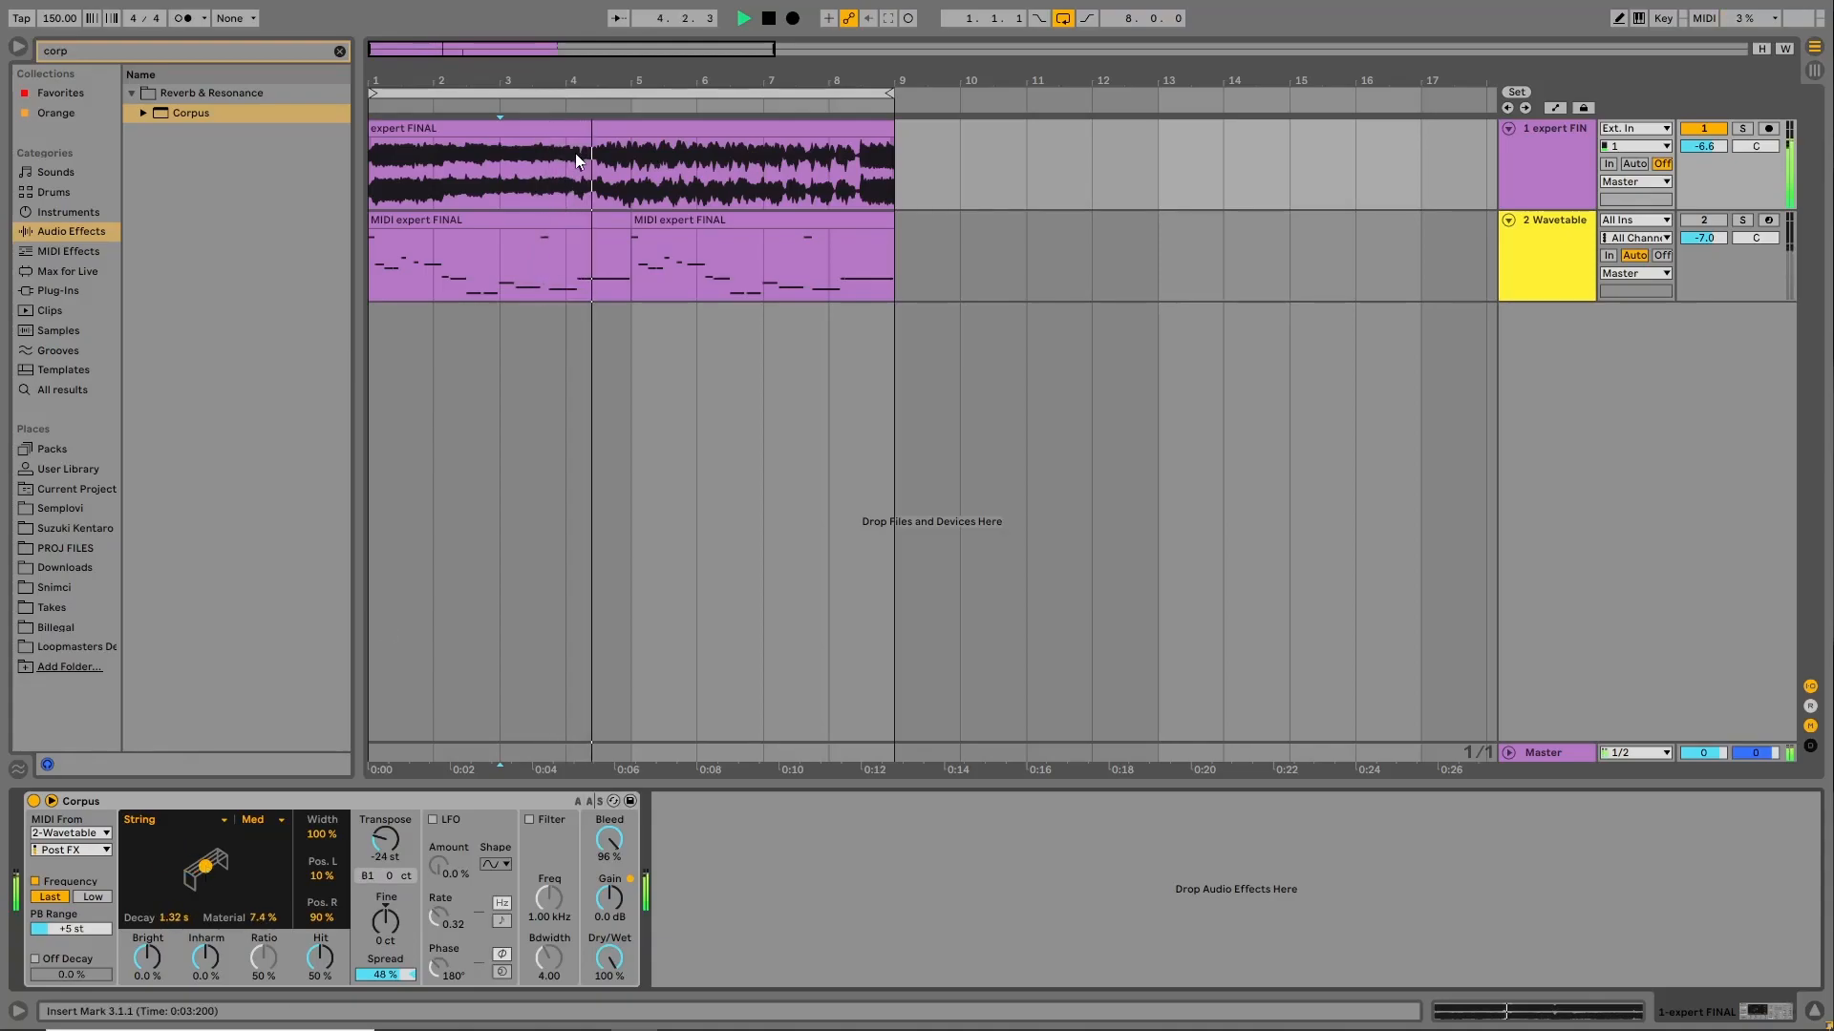
Set the warp mode of the expert FINAL audio clip to Re-Pitch.
{"action": "left_click", "coordinate": [524, 130]}
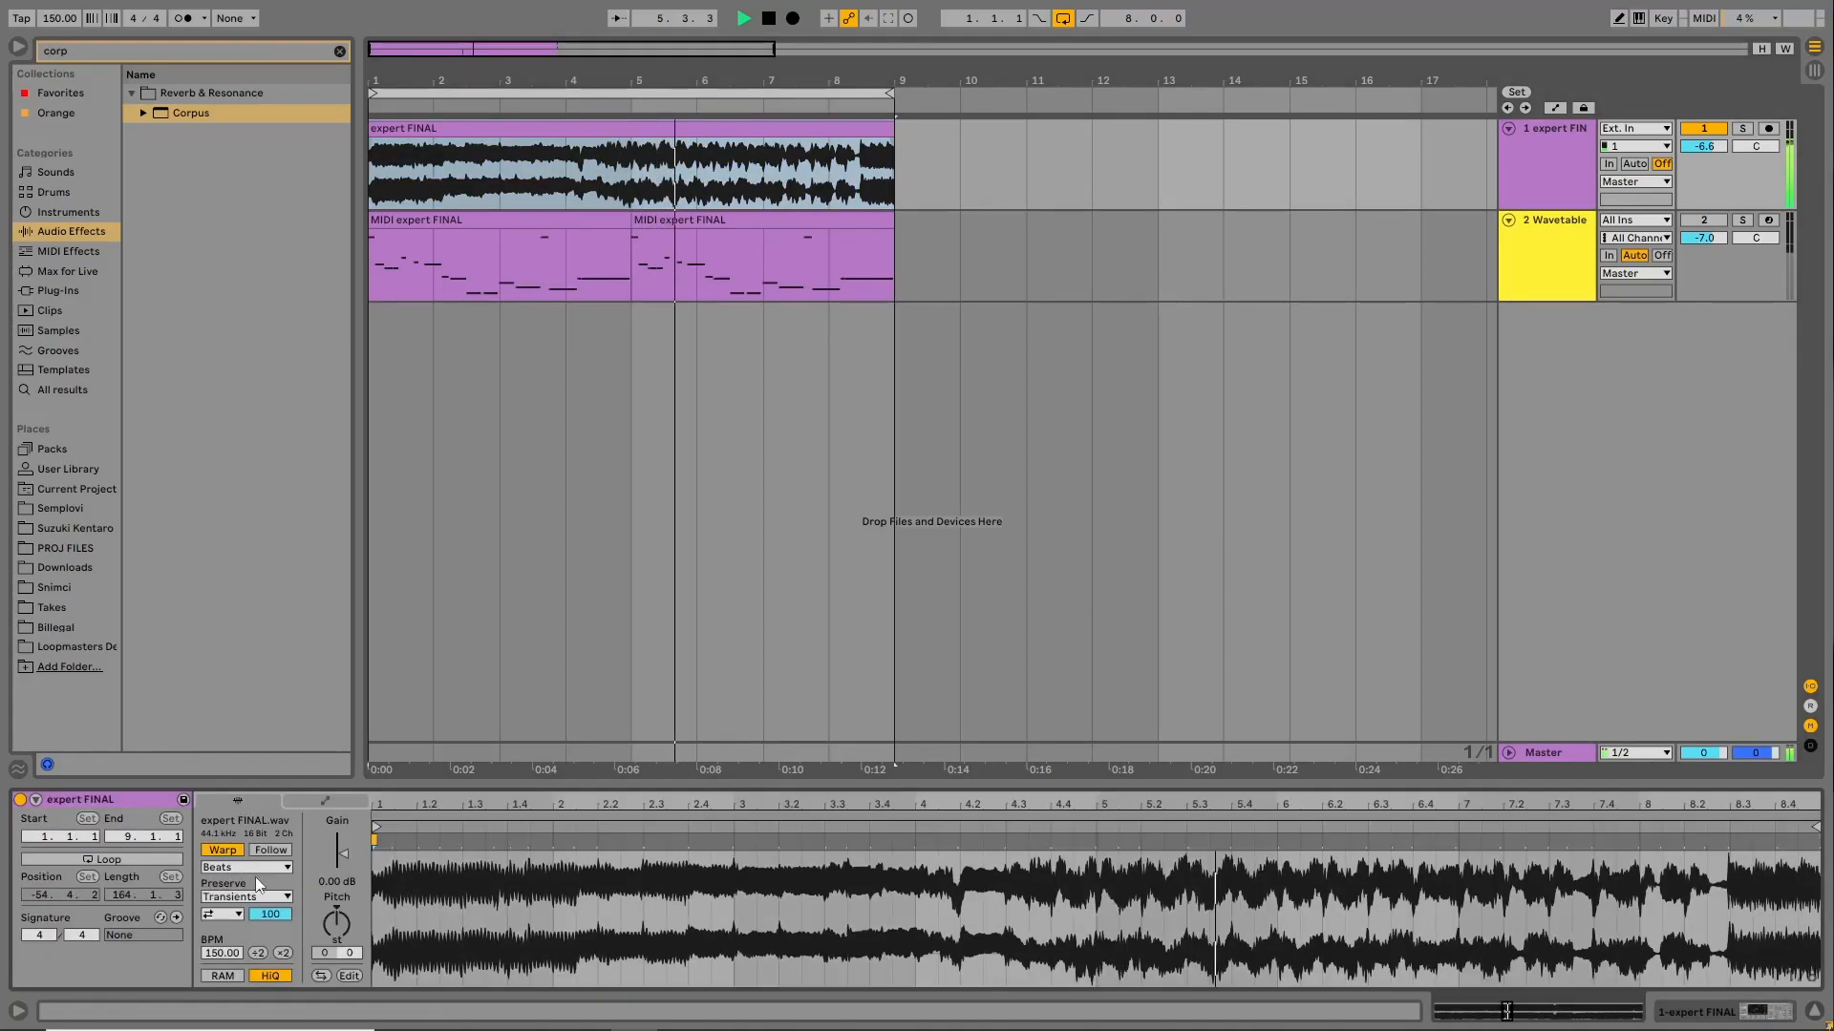
{"action": "left_click", "coordinate": [245, 868]}
{"action": "left_click", "coordinate": [244, 931]}
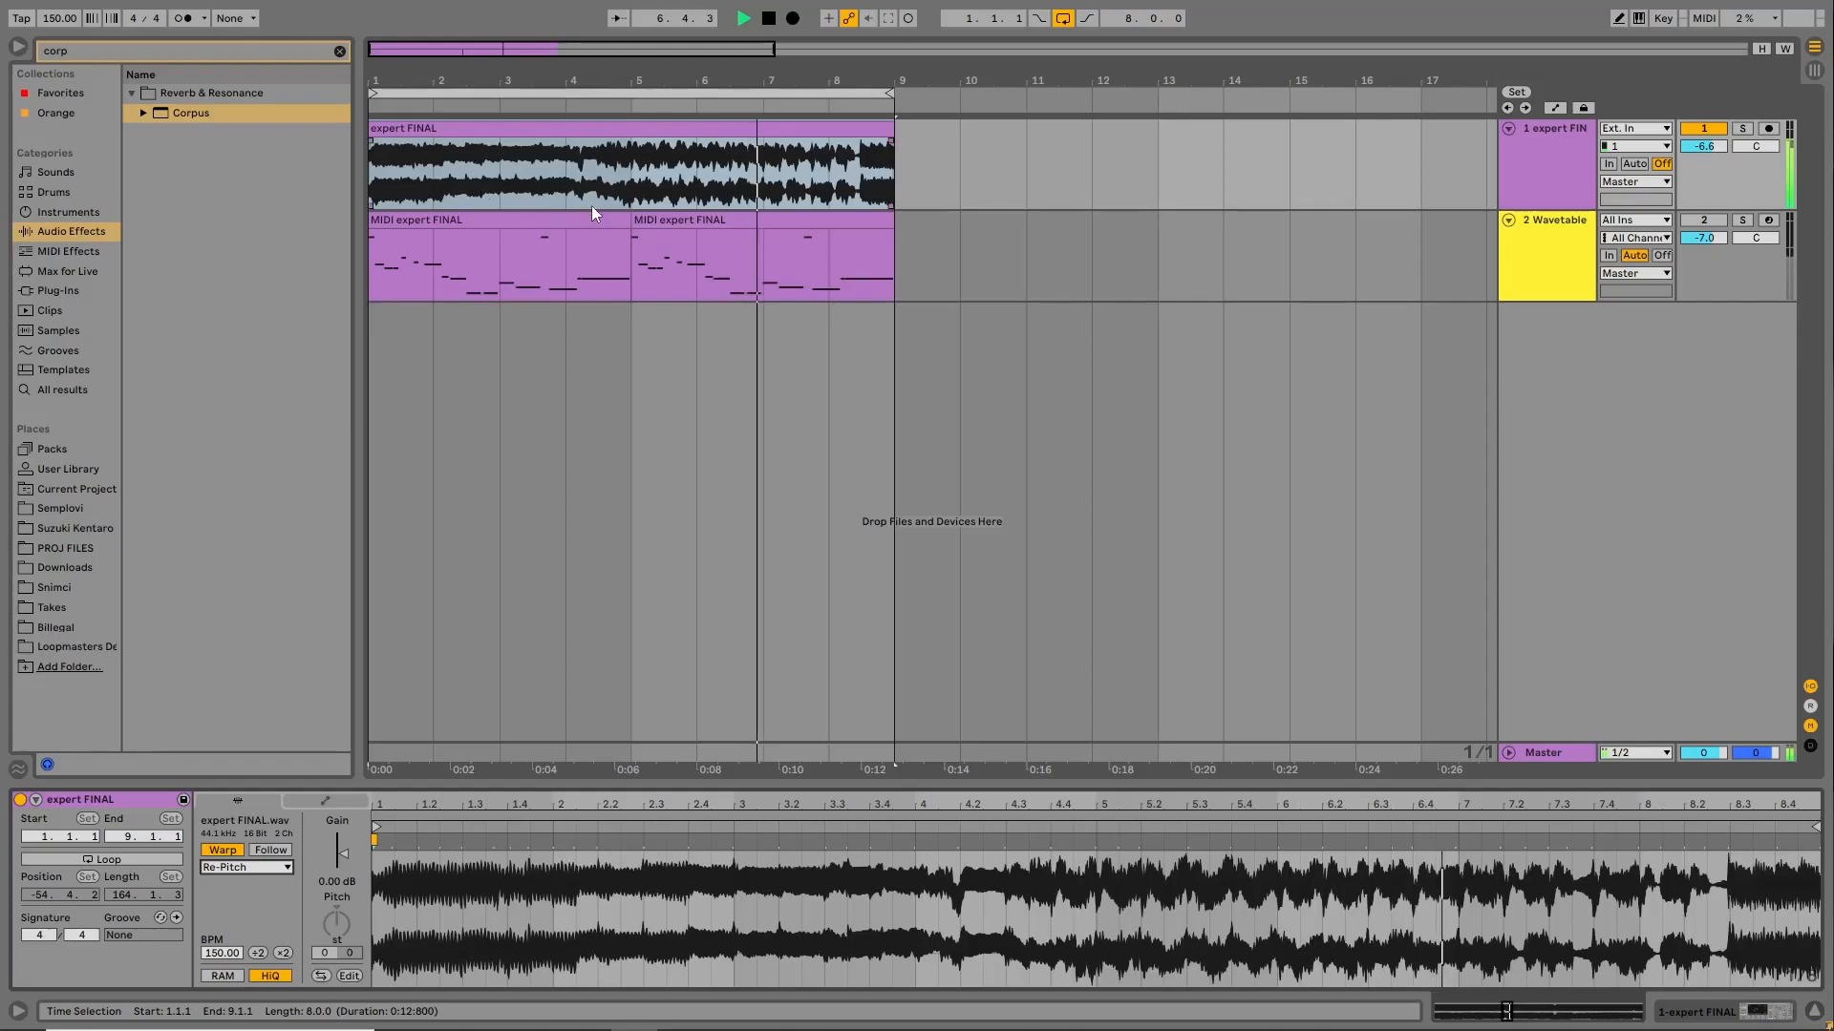
Stop playback and consolidate the two MIDI clips on the Wavetable track into one clip.
{"action": "left_click", "coordinate": [727, 221]}
{"action": "key", "text": "space"}
{"action": "left_click", "coordinate": [555, 217], "text": "shift"}
{"action": "key", "text": "ctrl+j"}
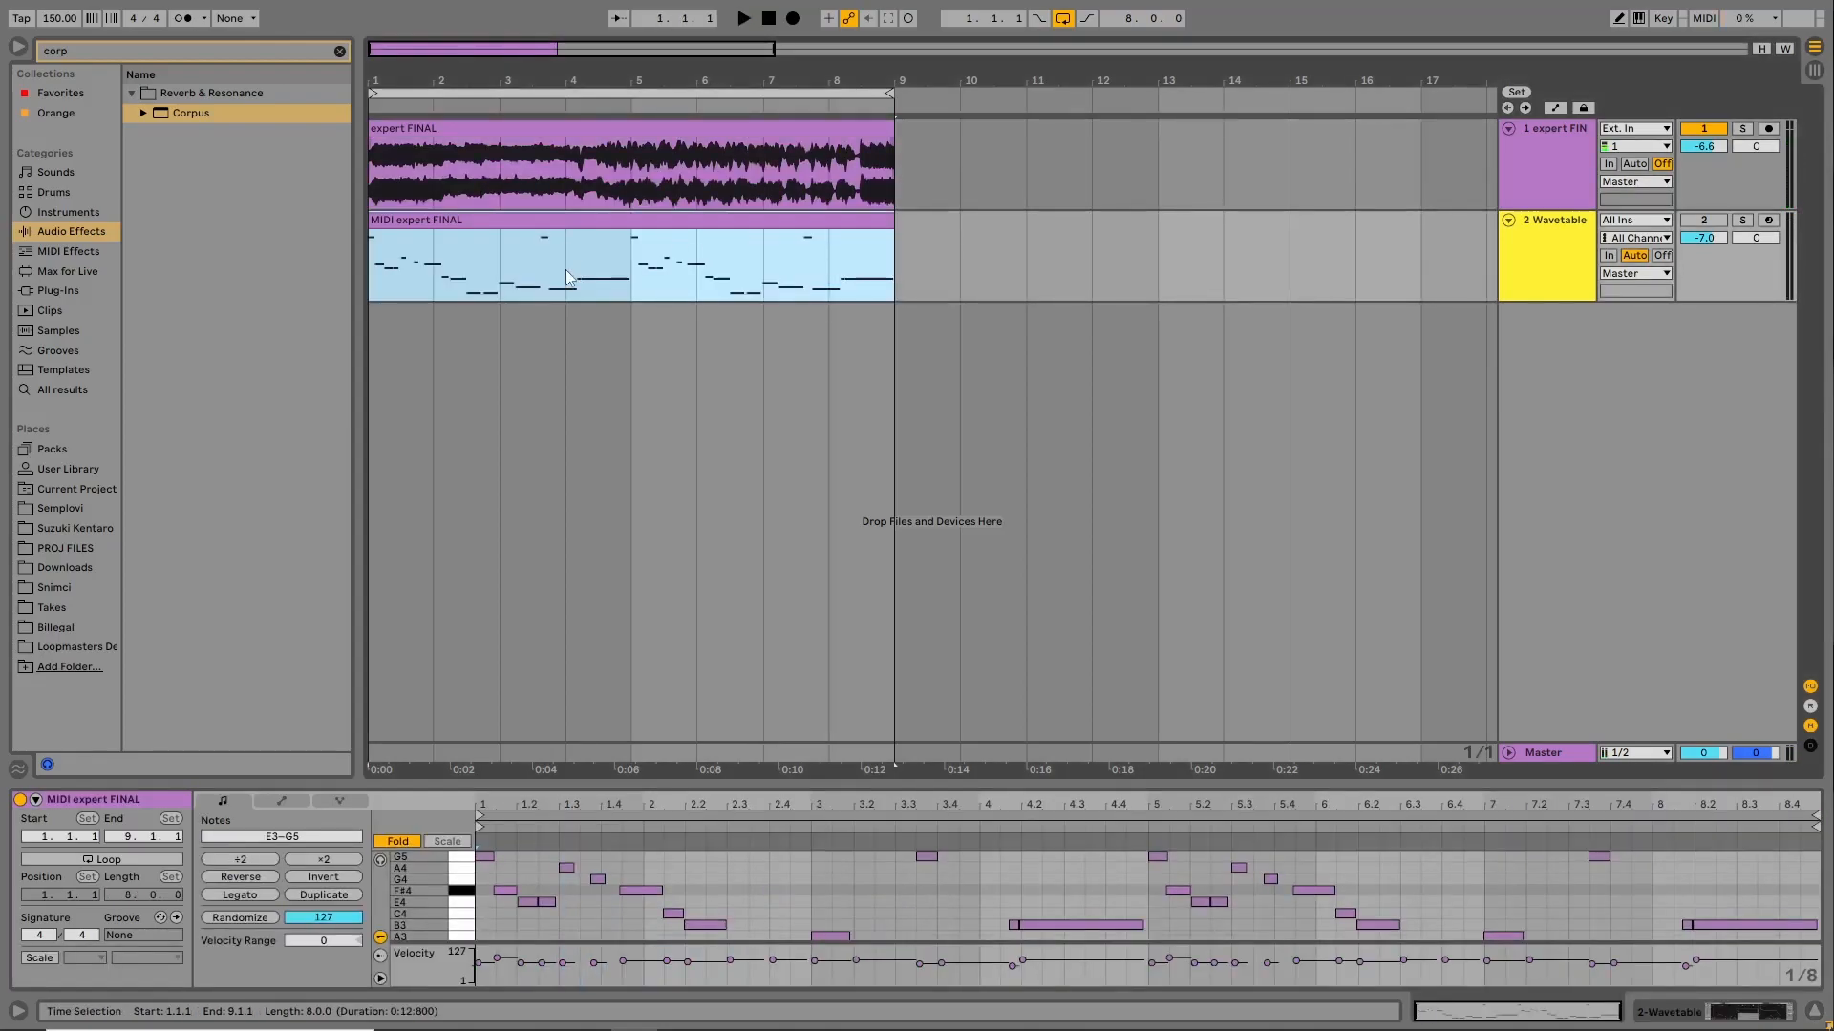
Double the length of the consolidated MIDI clip and of the expert FINAL audio clip.
{"action": "left_click", "coordinate": [322, 862]}
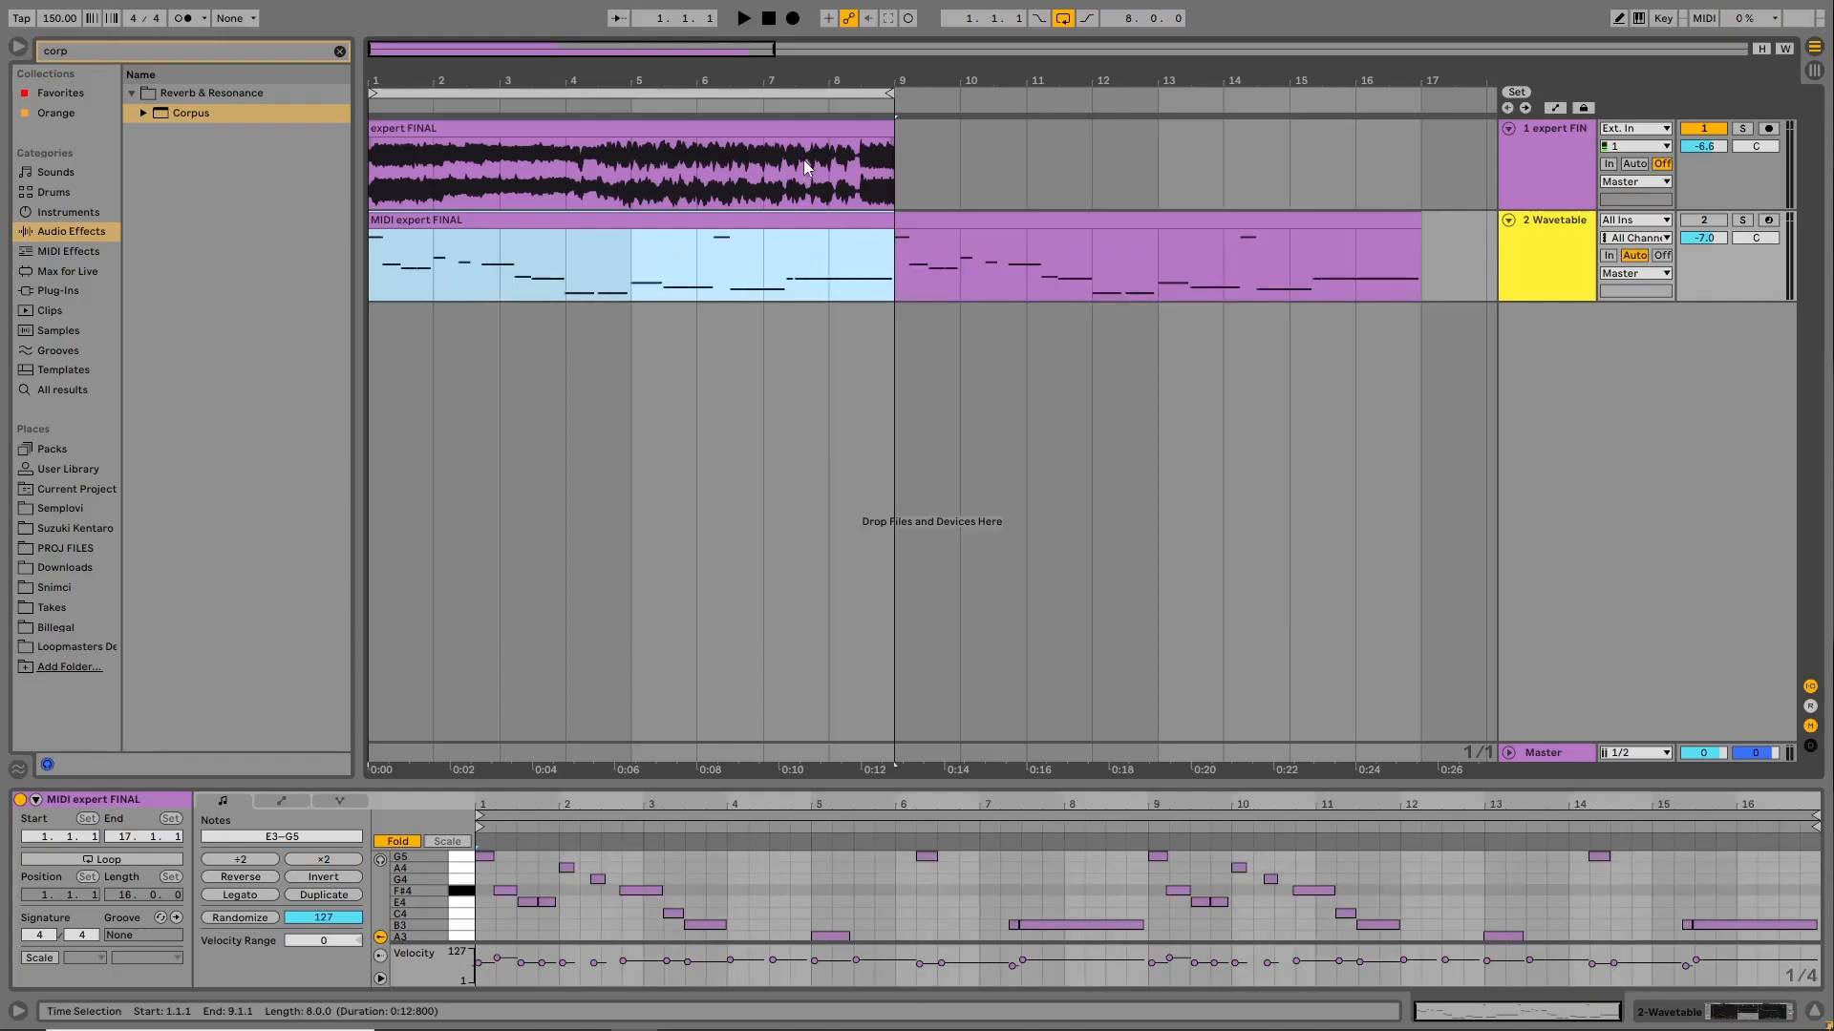
{"action": "left_click", "coordinate": [804, 162]}
{"action": "left_click", "coordinate": [290, 953]}
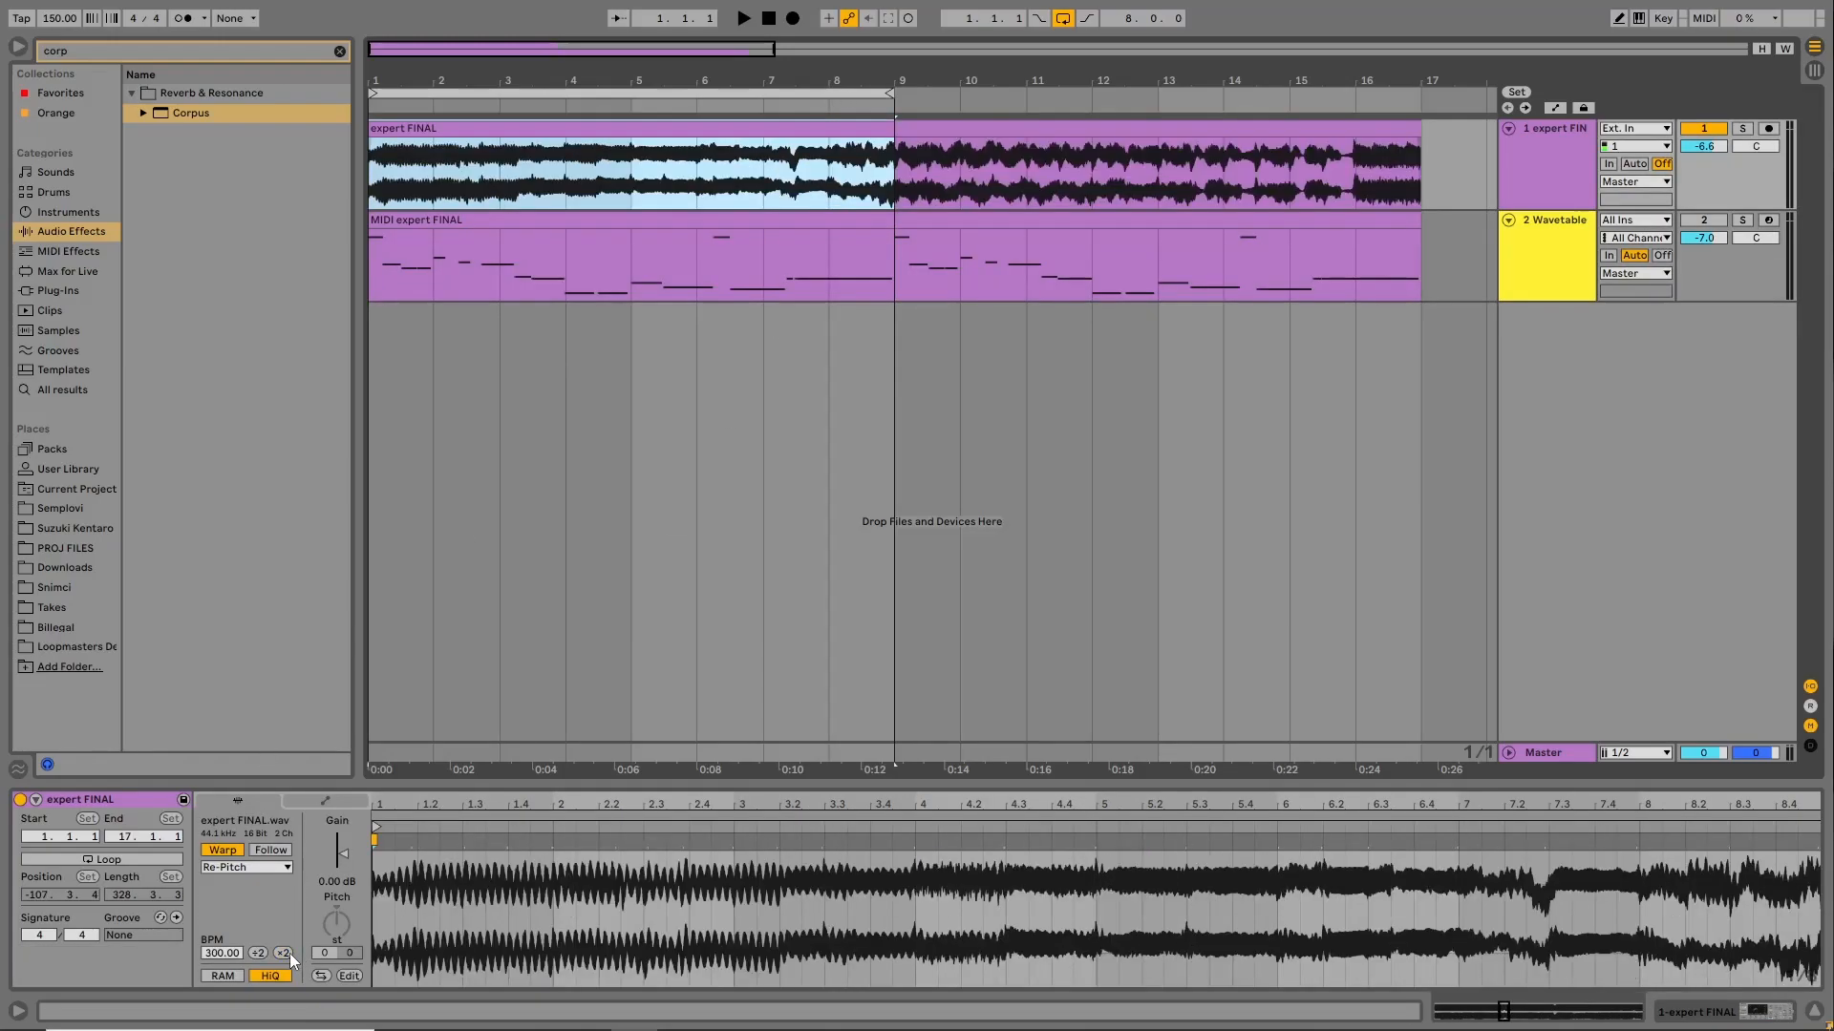
Start playback and extend the arrangement loop to cover the whole 16-bar audio clip.
{"action": "key", "text": "minus"}
{"action": "key", "text": "space"}
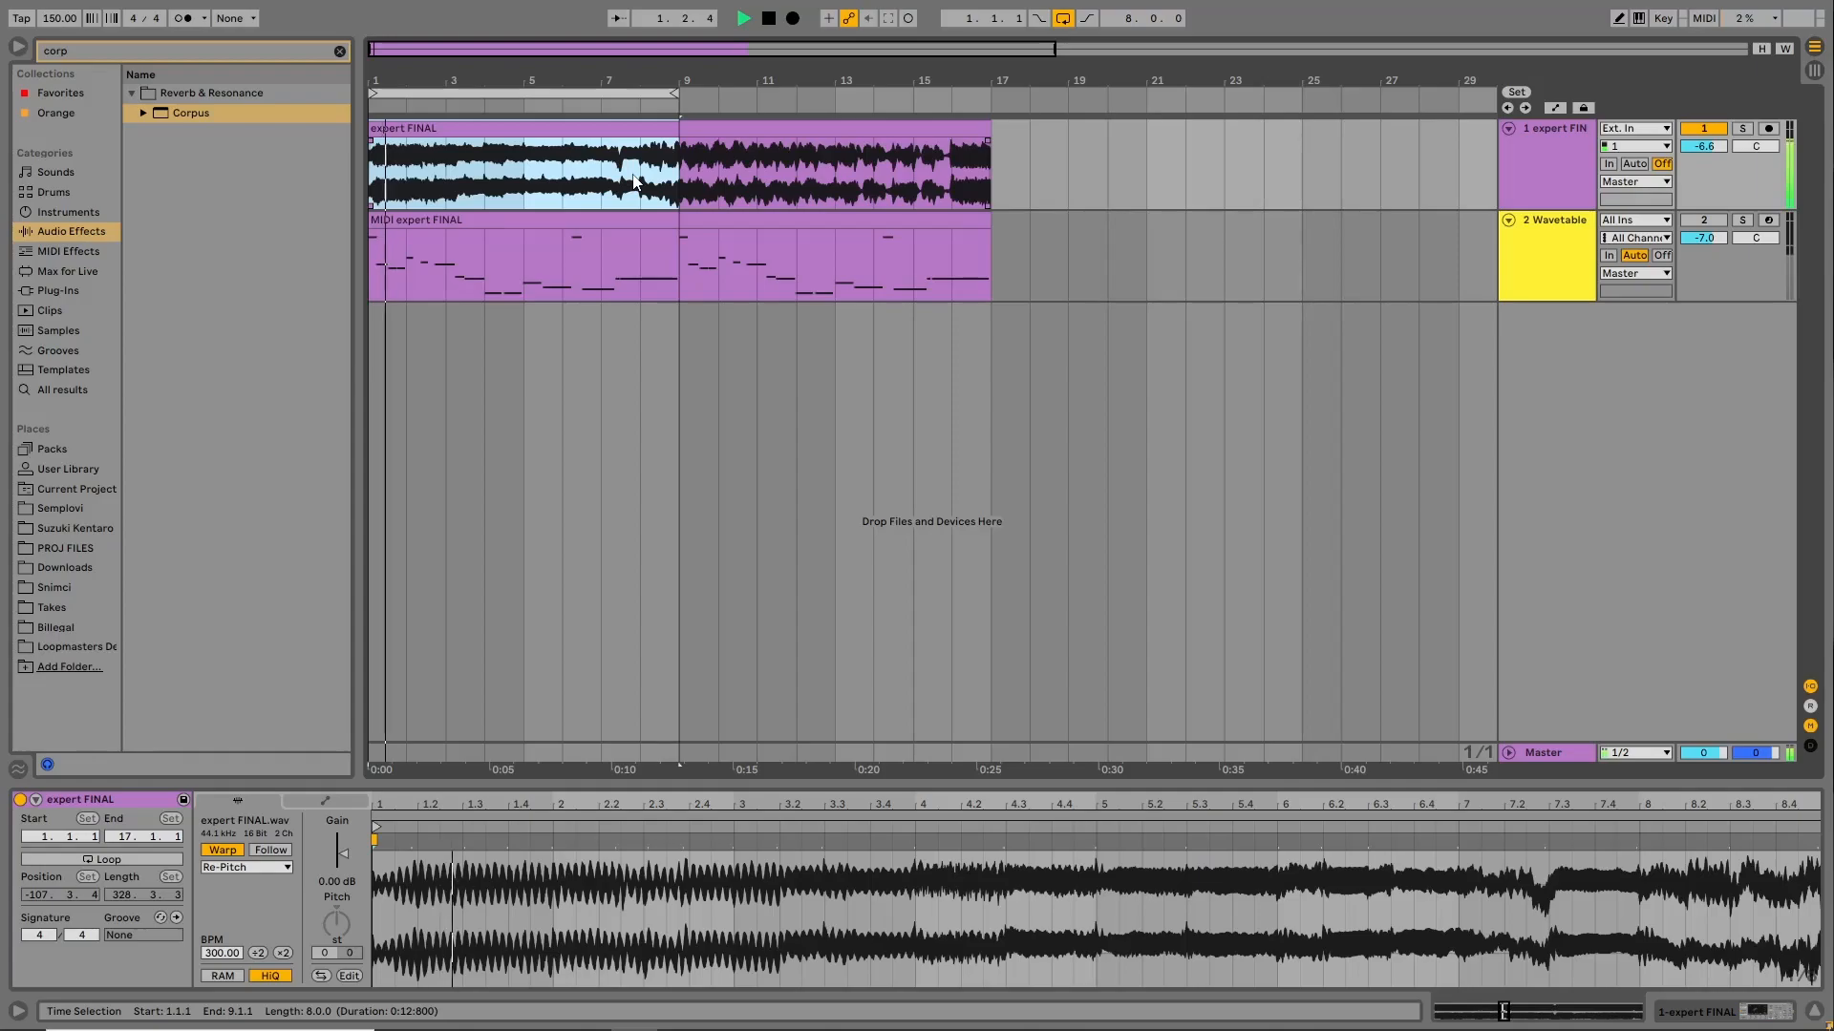
{"action": "left_click", "coordinate": [662, 132]}
{"action": "key", "text": "ctrl+l"}
Set Corpus on the expert FINAL track to -12 st Transpose, 0 % Spread and 67 % Dry/Wet, and clear the browser search.
{"action": "left_click", "coordinate": [1553, 170]}
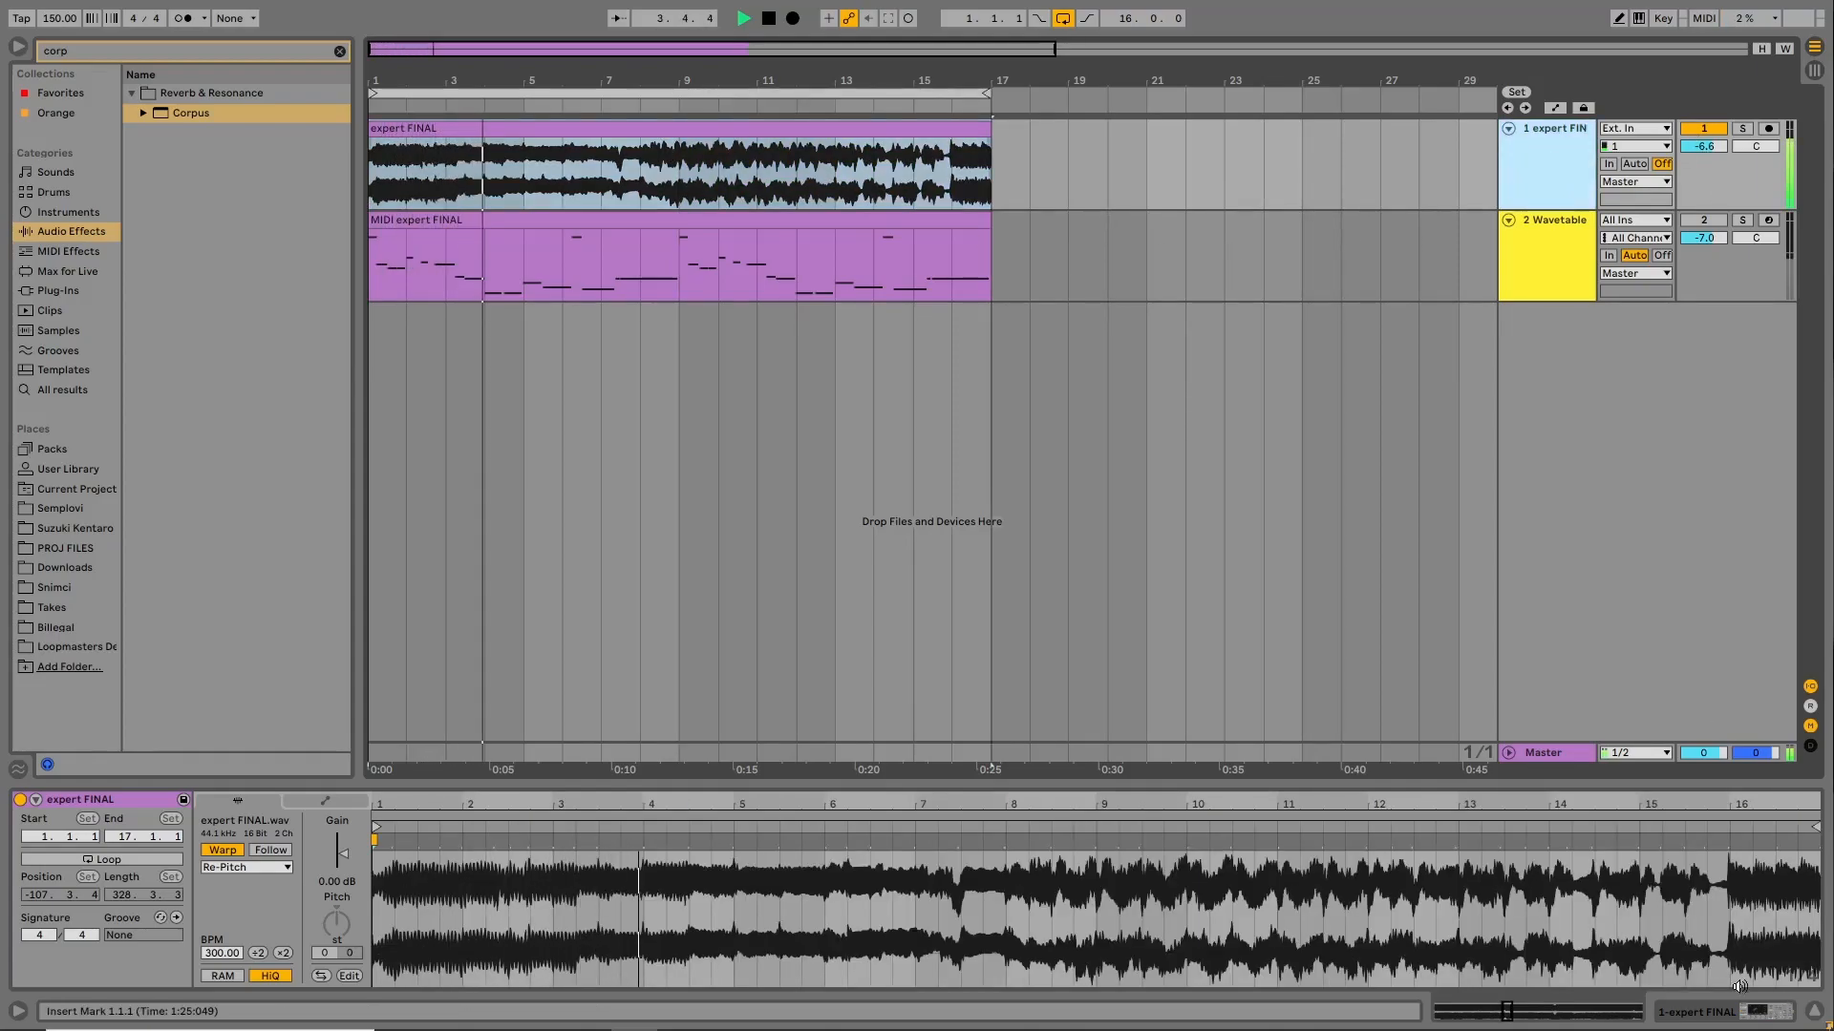
{"action": "left_click", "coordinate": [1762, 1011]}
{"action": "left_click_drag", "start_coordinate": [621, 977], "coordinate": [621, 1024]}
{"action": "left_click_drag", "start_coordinate": [386, 871], "coordinate": [393, 846]}
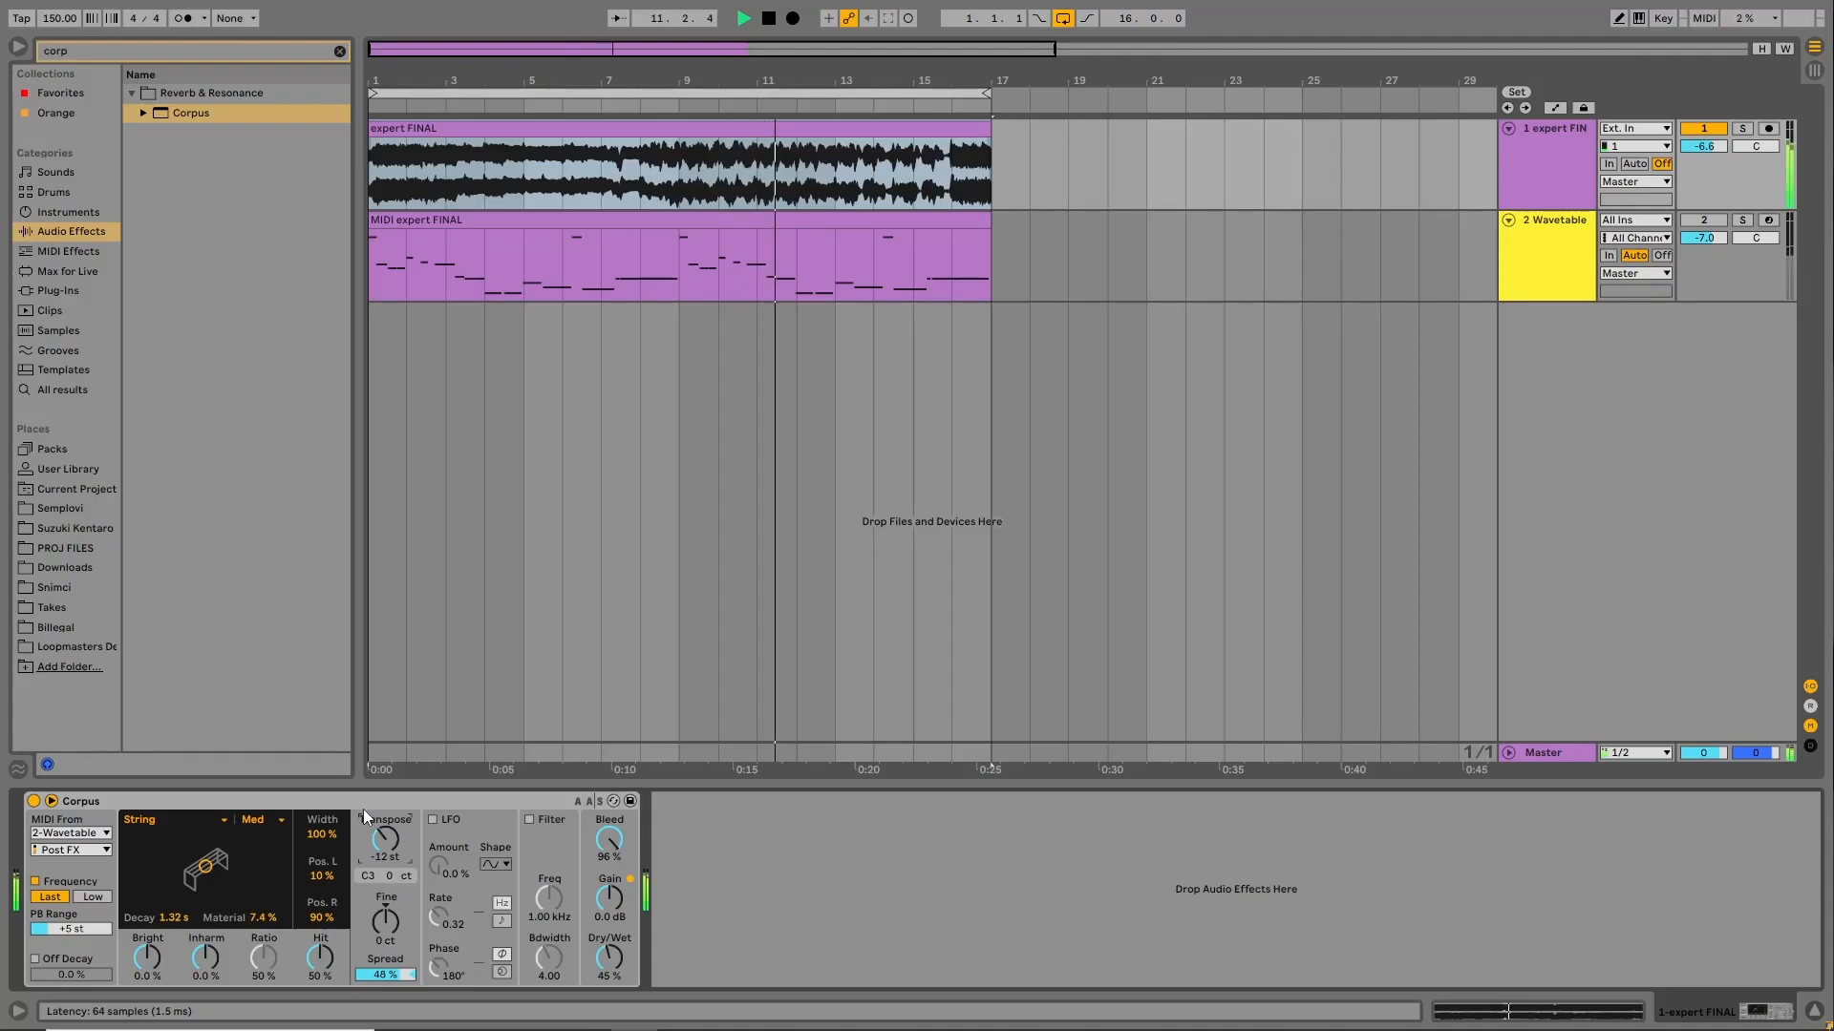
{"action": "double_click", "coordinate": [389, 976]}
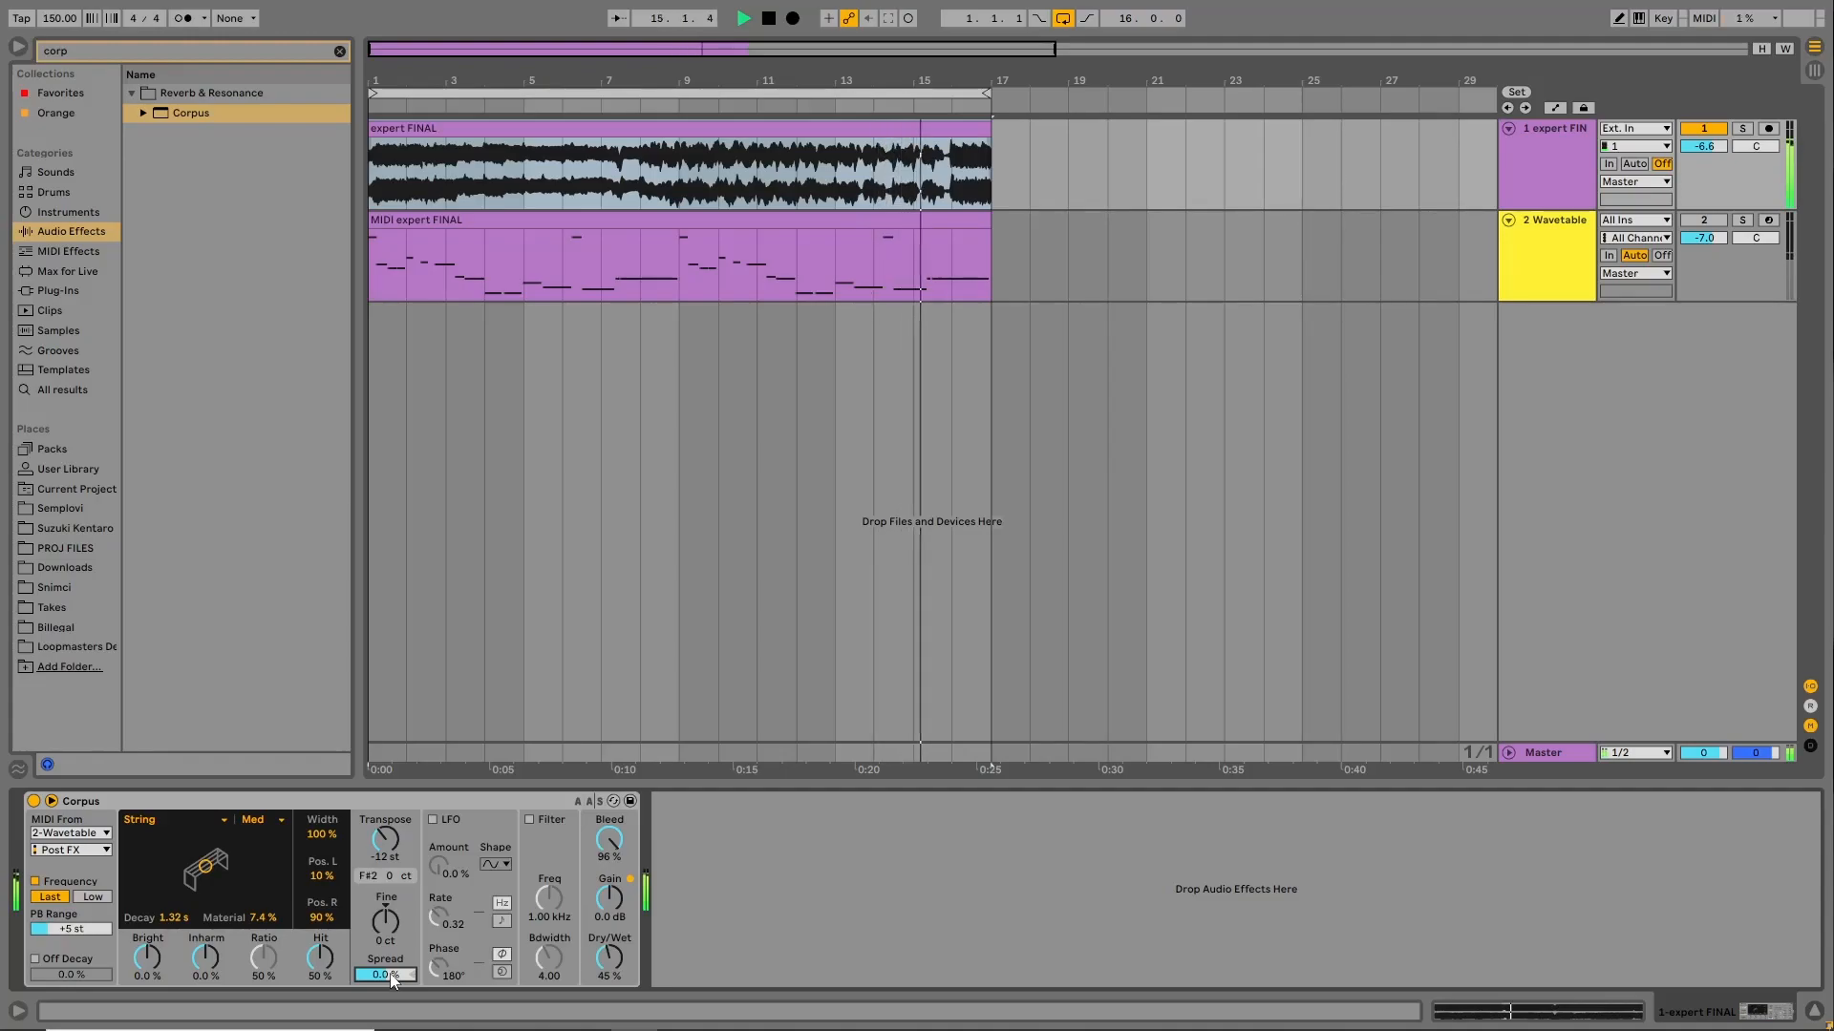
{"action": "left_click", "coordinate": [340, 52]}
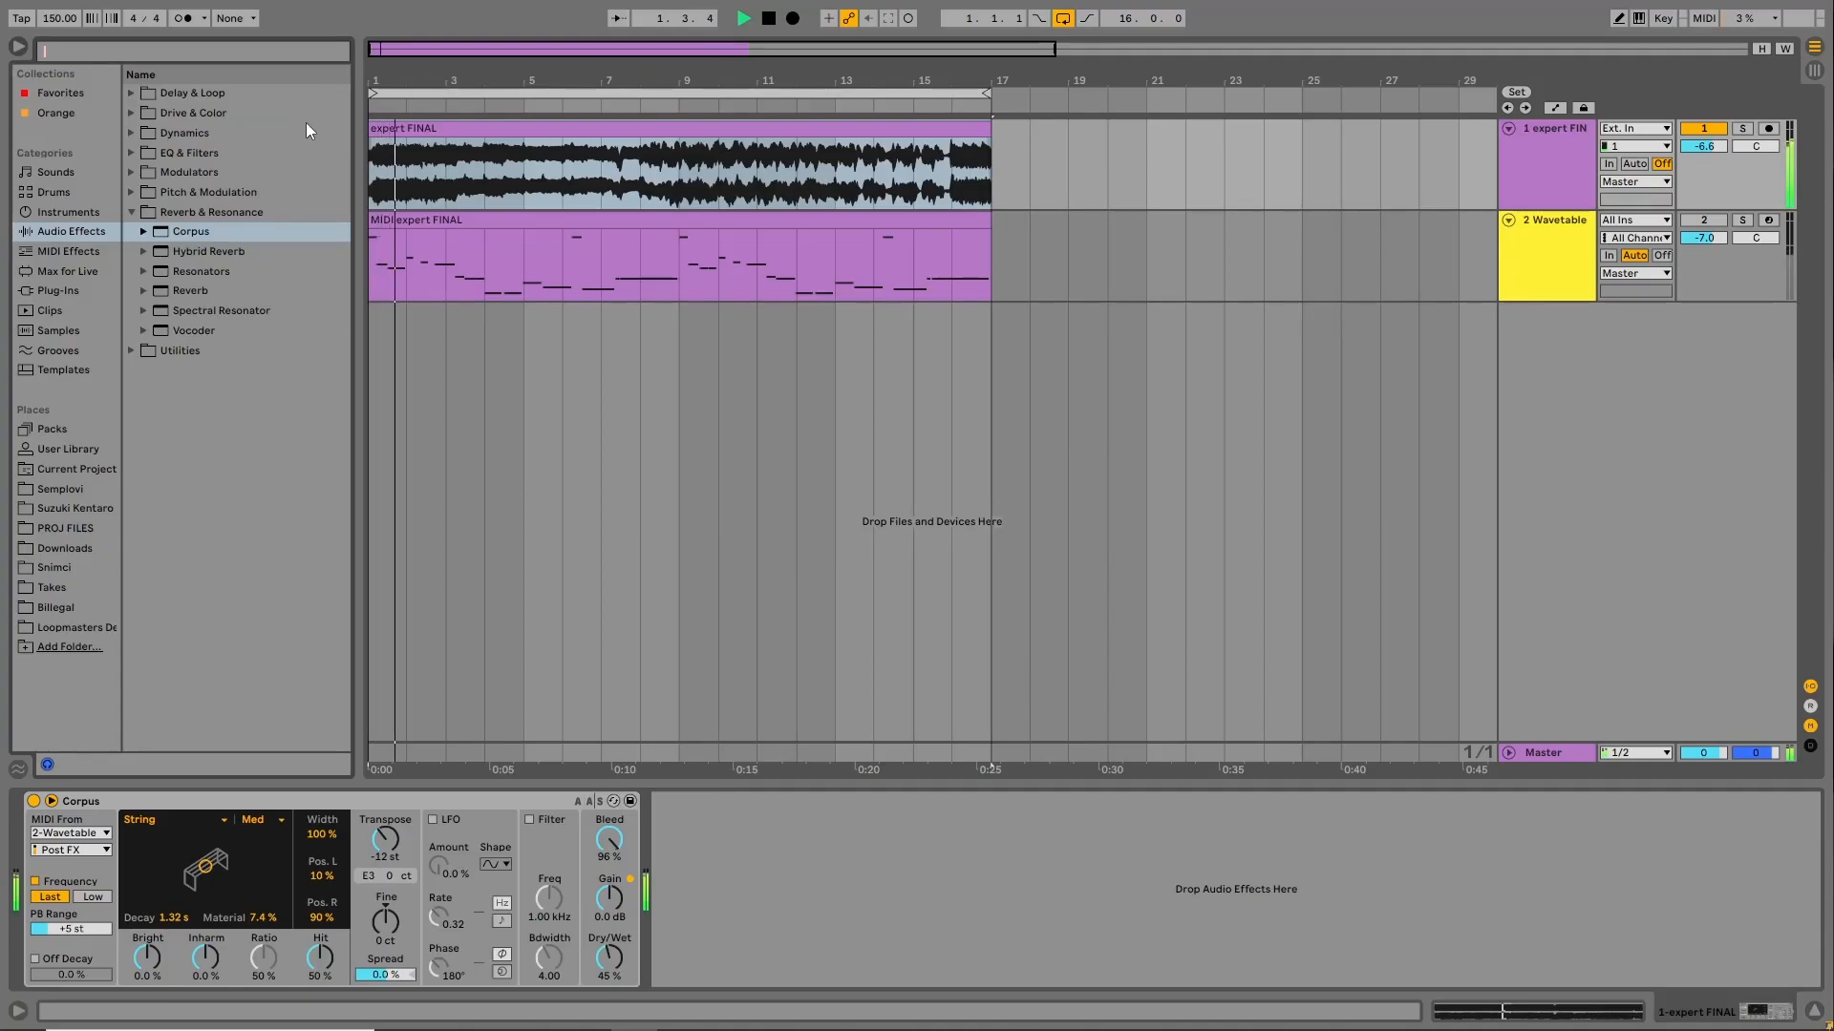
{"action": "left_click_drag", "start_coordinate": [608, 958], "coordinate": [608, 931]}
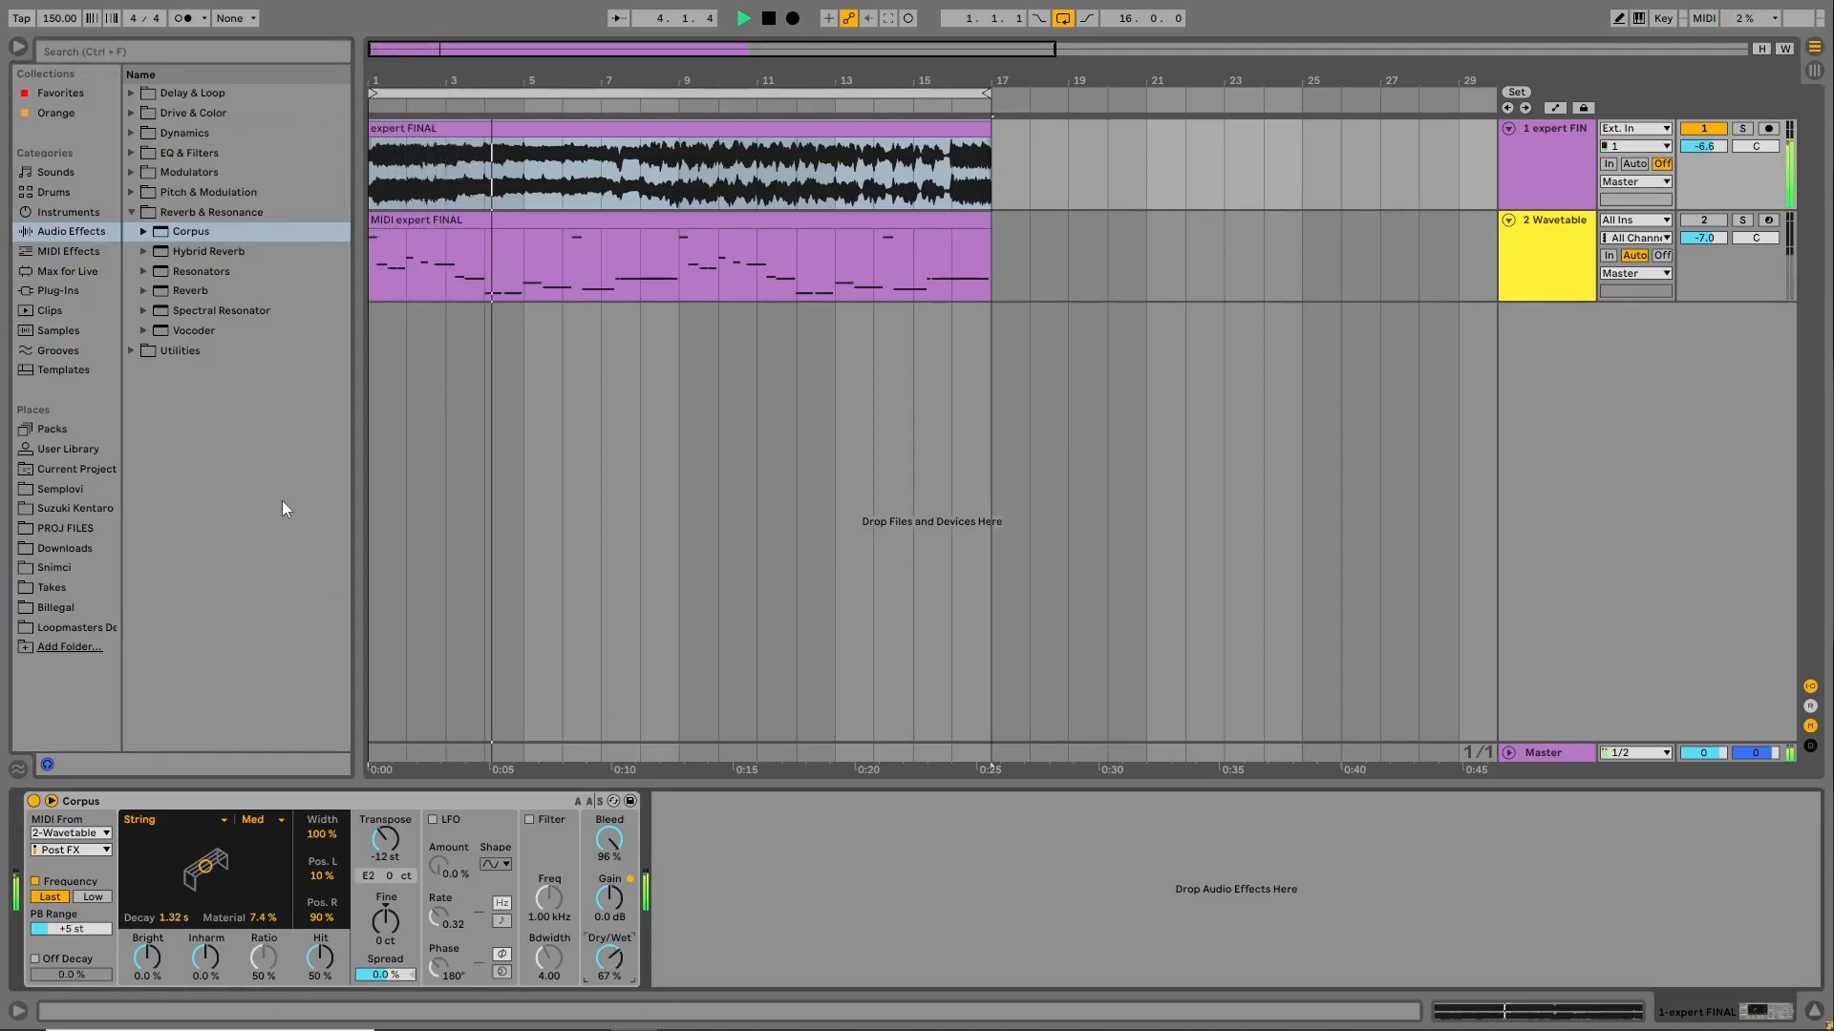
{"action": "left_click", "coordinate": [130, 192]}
{"action": "left_click", "coordinate": [135, 176]}
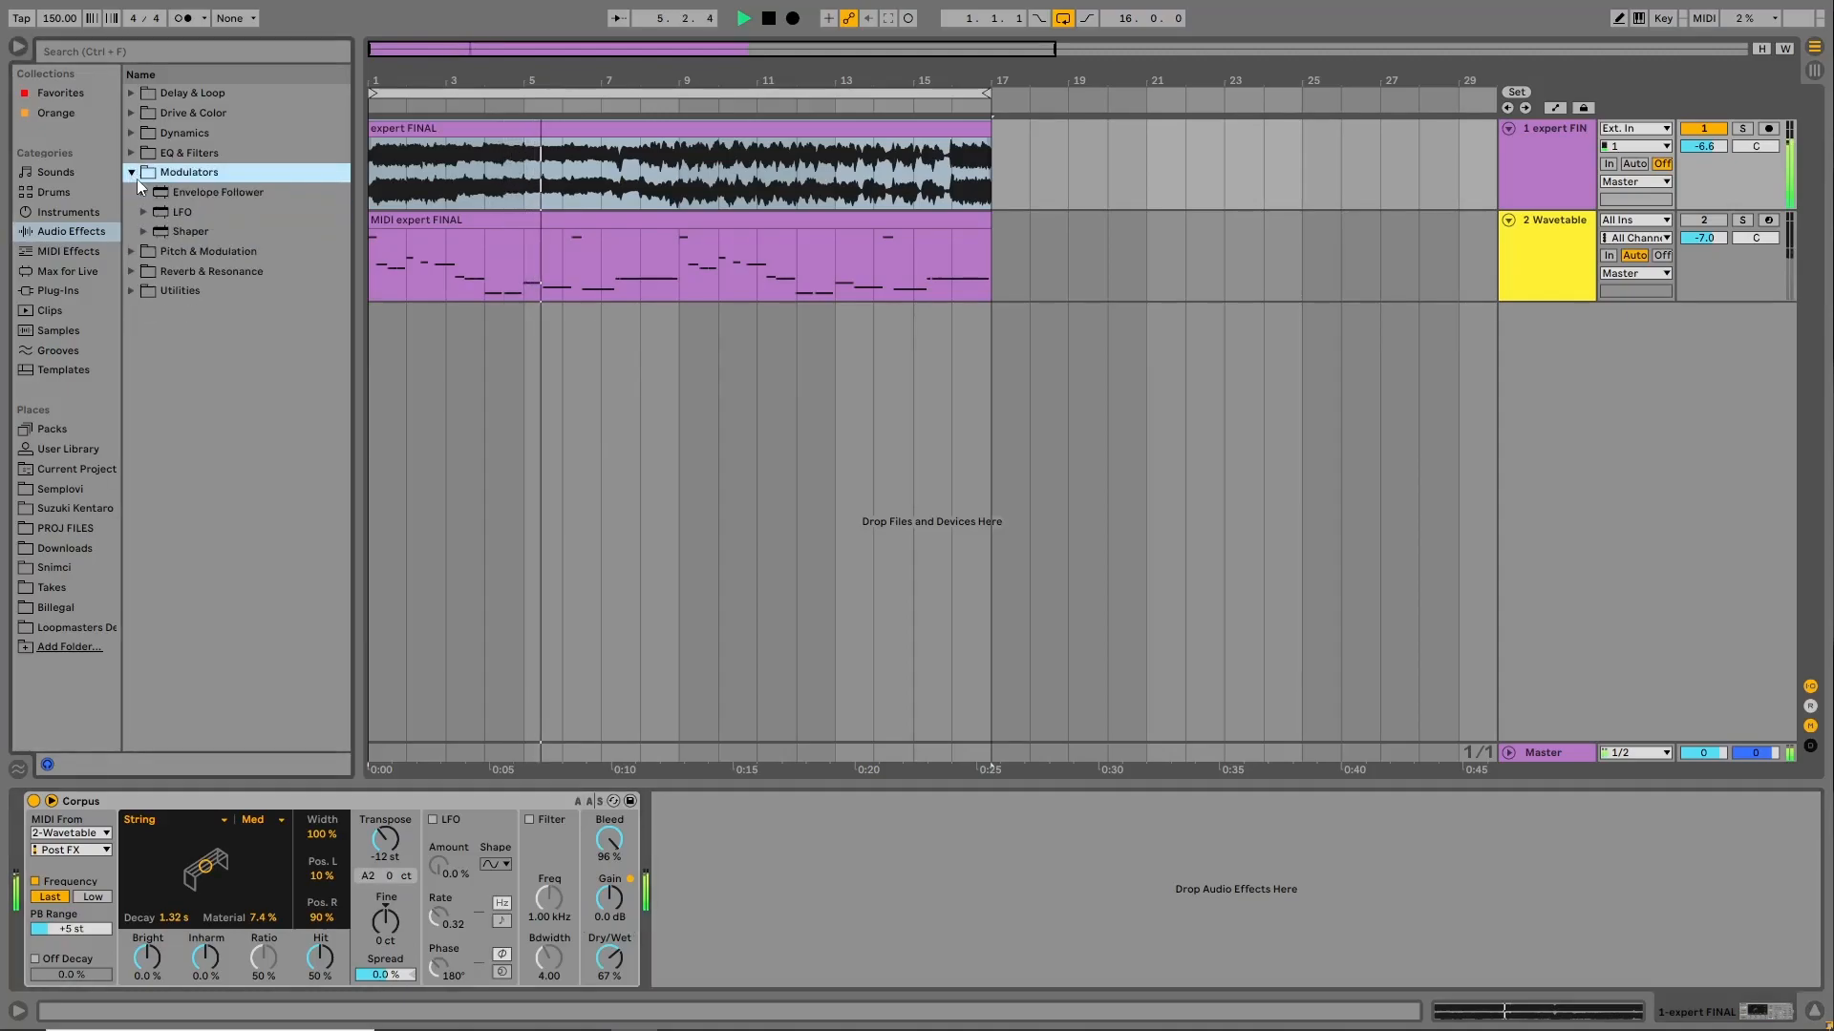
{"action": "left_click", "coordinate": [136, 136]}
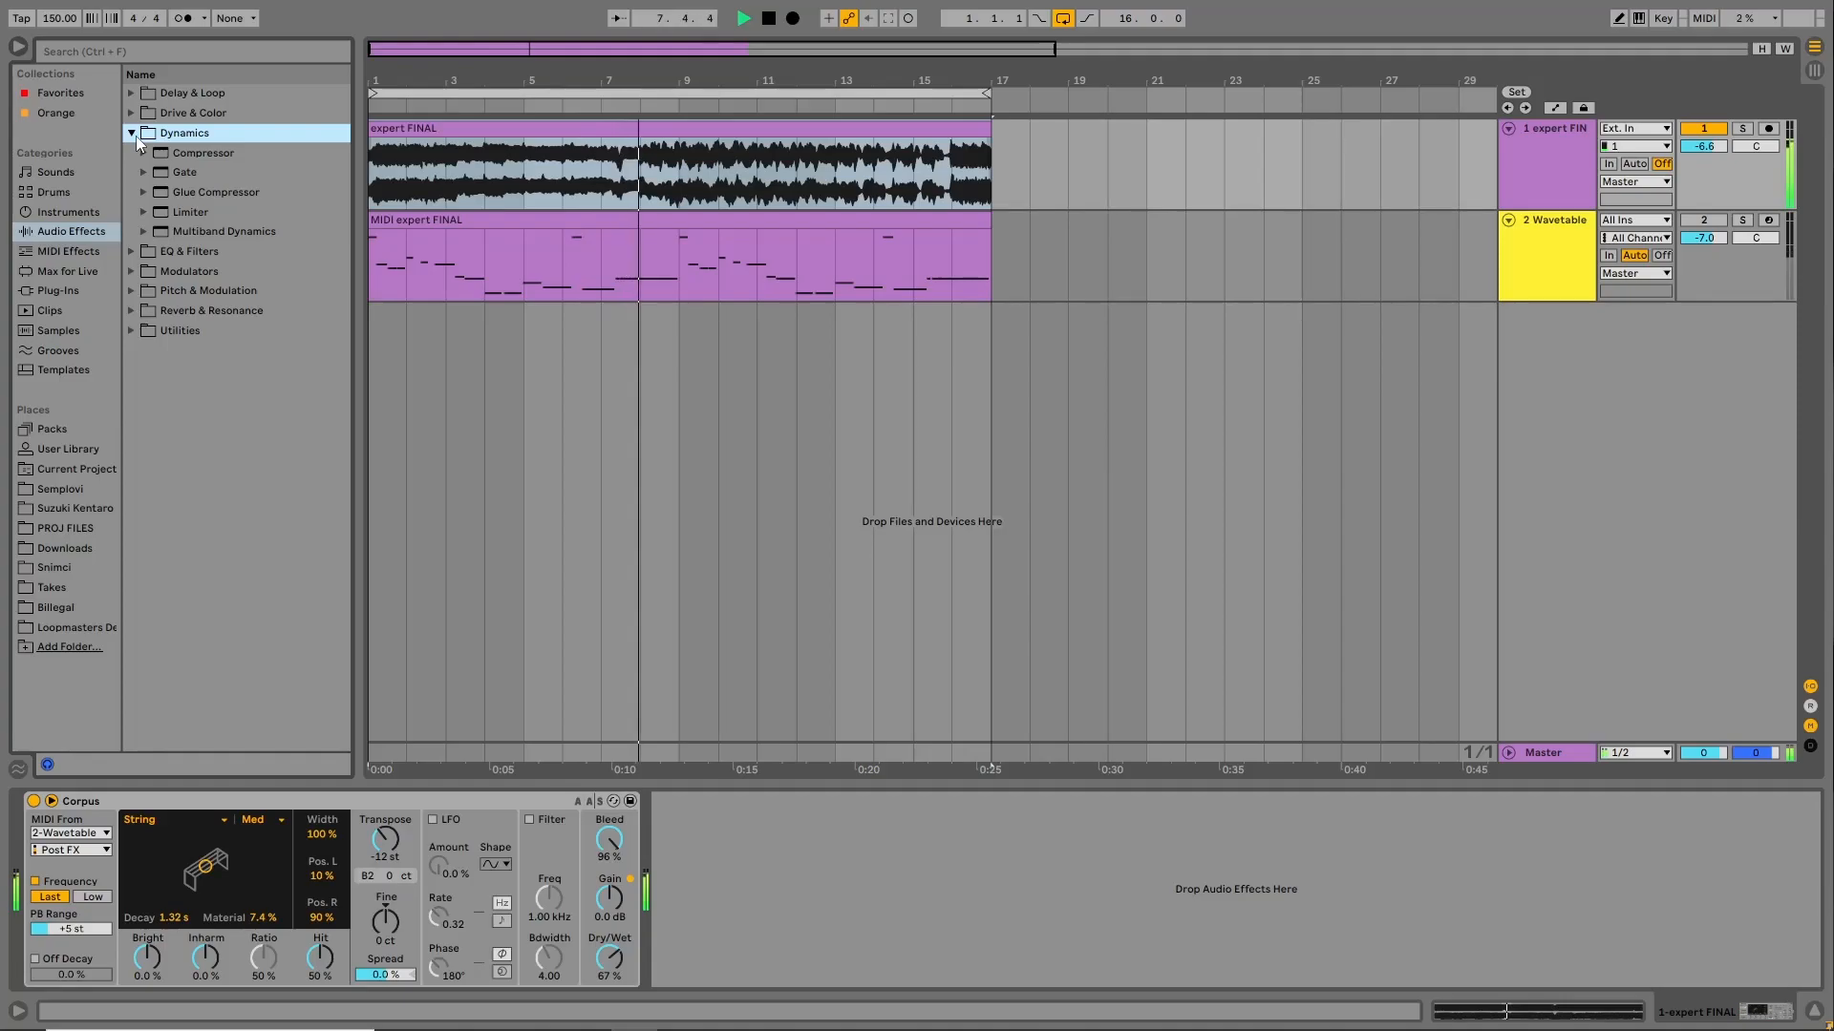
Insert a new MIDI track, stop playback, and copy the Wavetable track's MIDI clip onto it at bar 1.
{"action": "right_click", "coordinate": [1604, 372]}
{"action": "left_click", "coordinate": [1602, 401]}
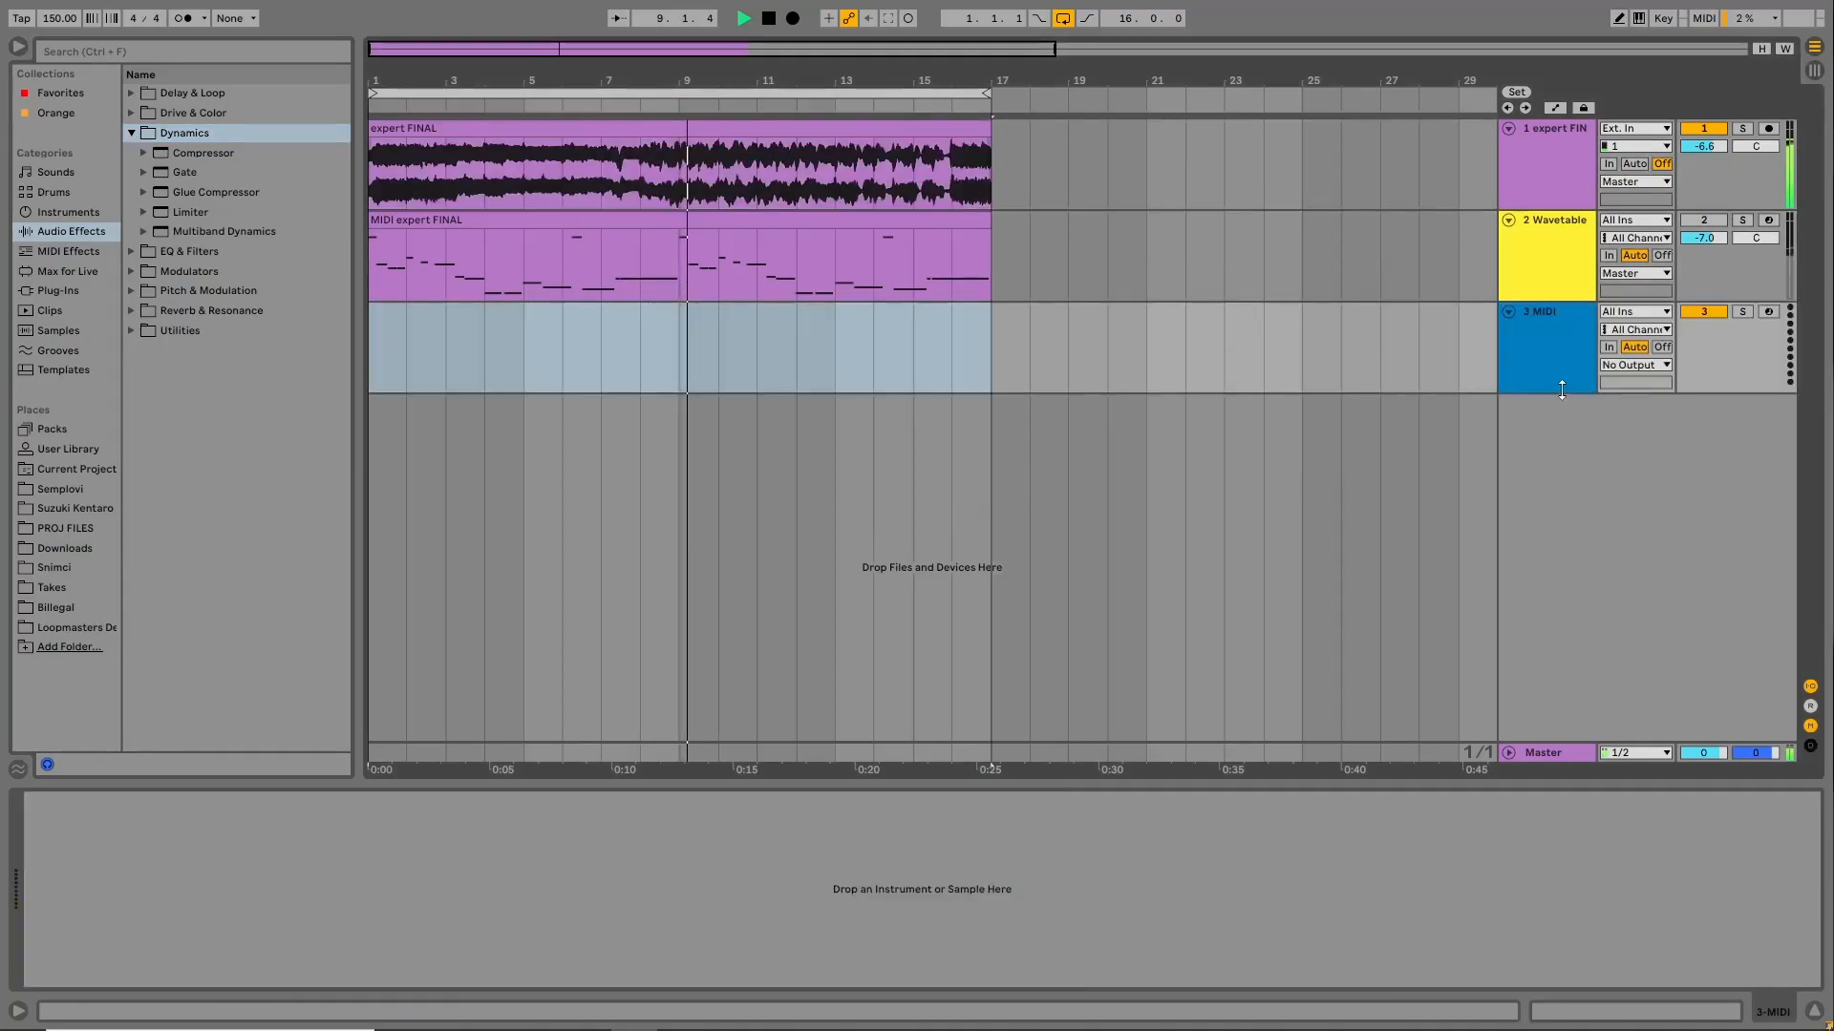
{"action": "key", "text": "space"}
{"action": "left_click", "coordinate": [623, 219]}
{"action": "left_click_drag", "start_coordinate": [530, 218], "coordinate": [504, 318]}
Halve the copied clip's note timing and delete everything on the new MIDI track from bar 5 onward.
{"action": "left_click", "coordinate": [242, 859]}
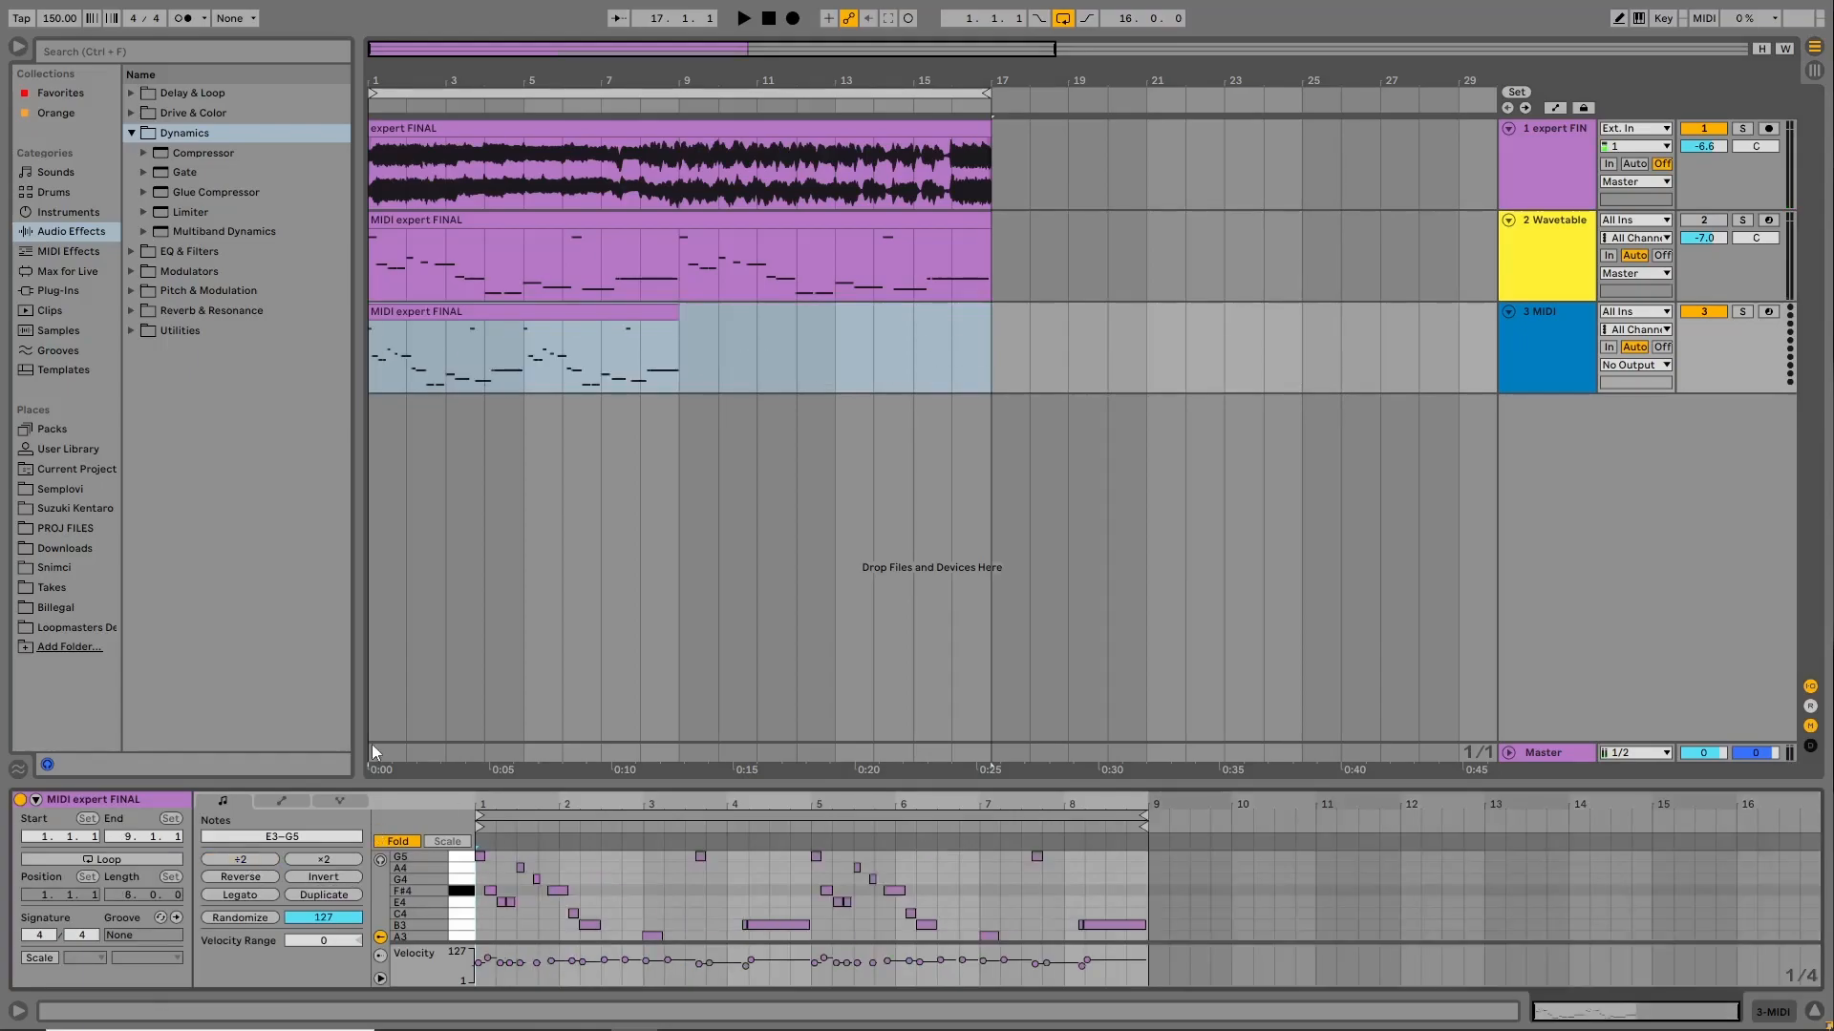
{"action": "left_click", "coordinate": [537, 370]}
{"action": "left_click_drag", "start_coordinate": [537, 371], "coordinate": [686, 370]}
{"action": "key", "text": "Delete"}
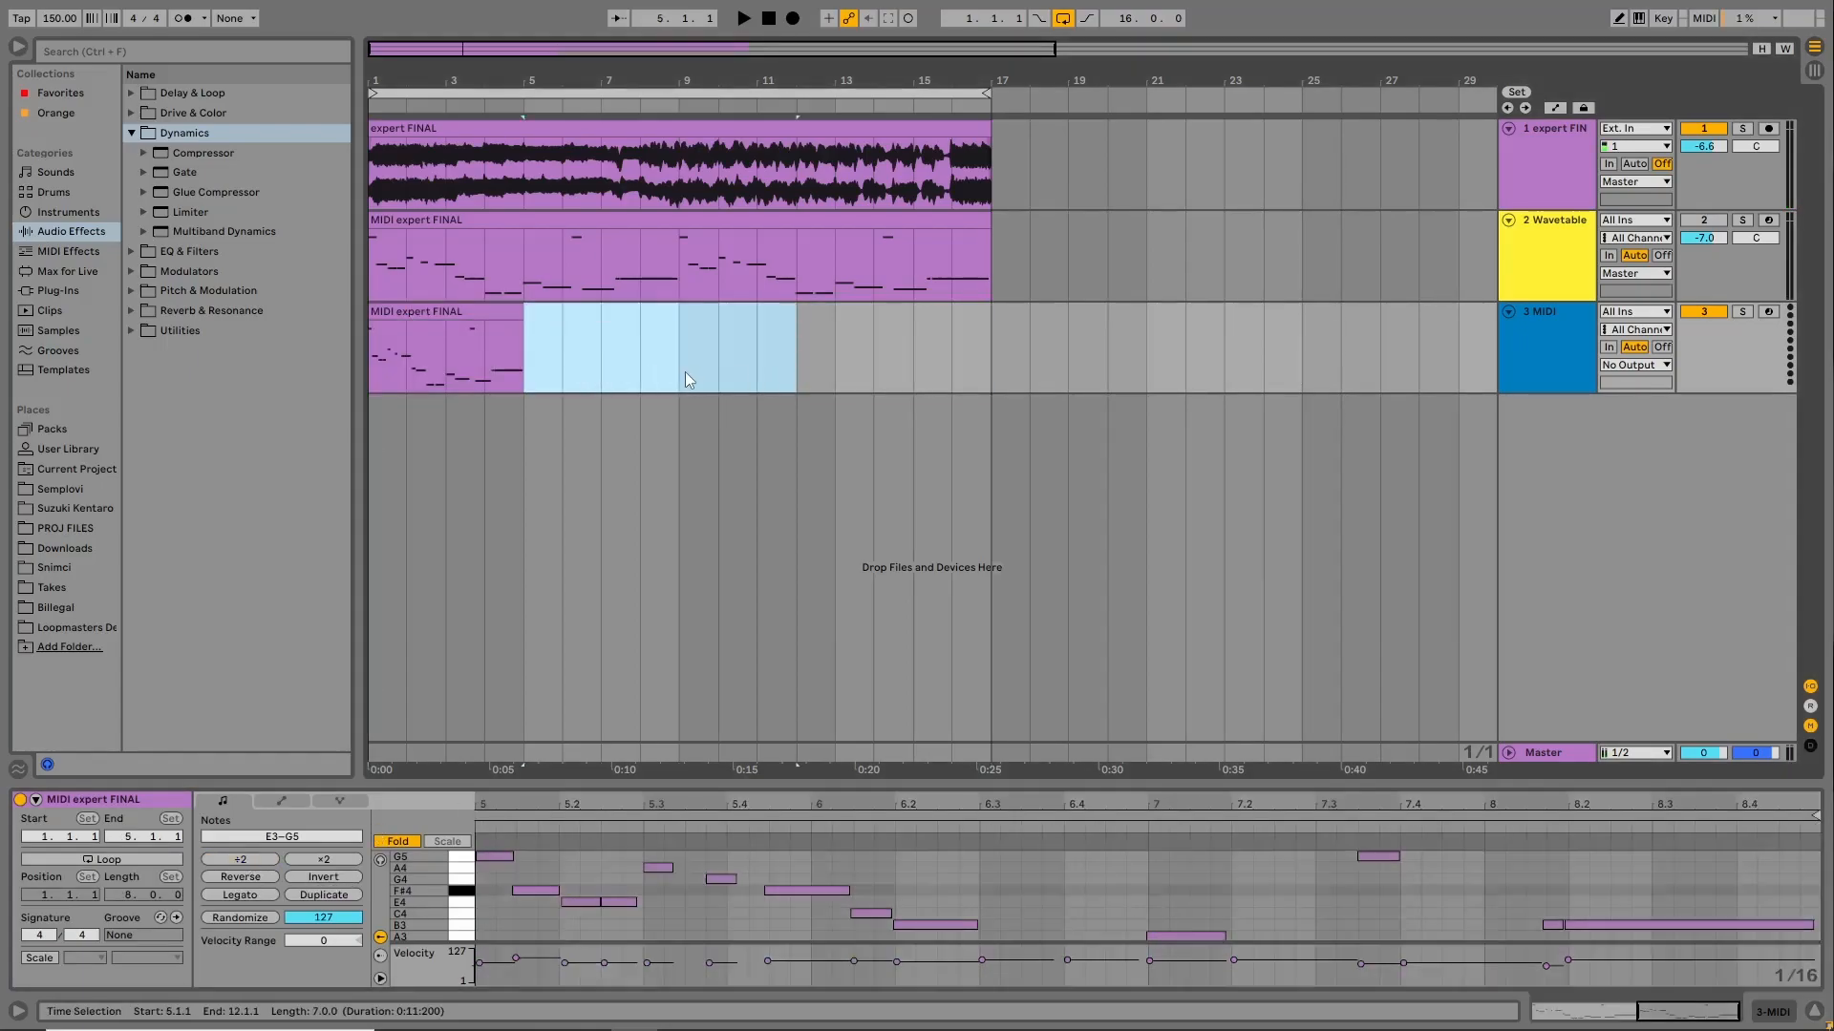
{"action": "left_click", "coordinate": [427, 311]}
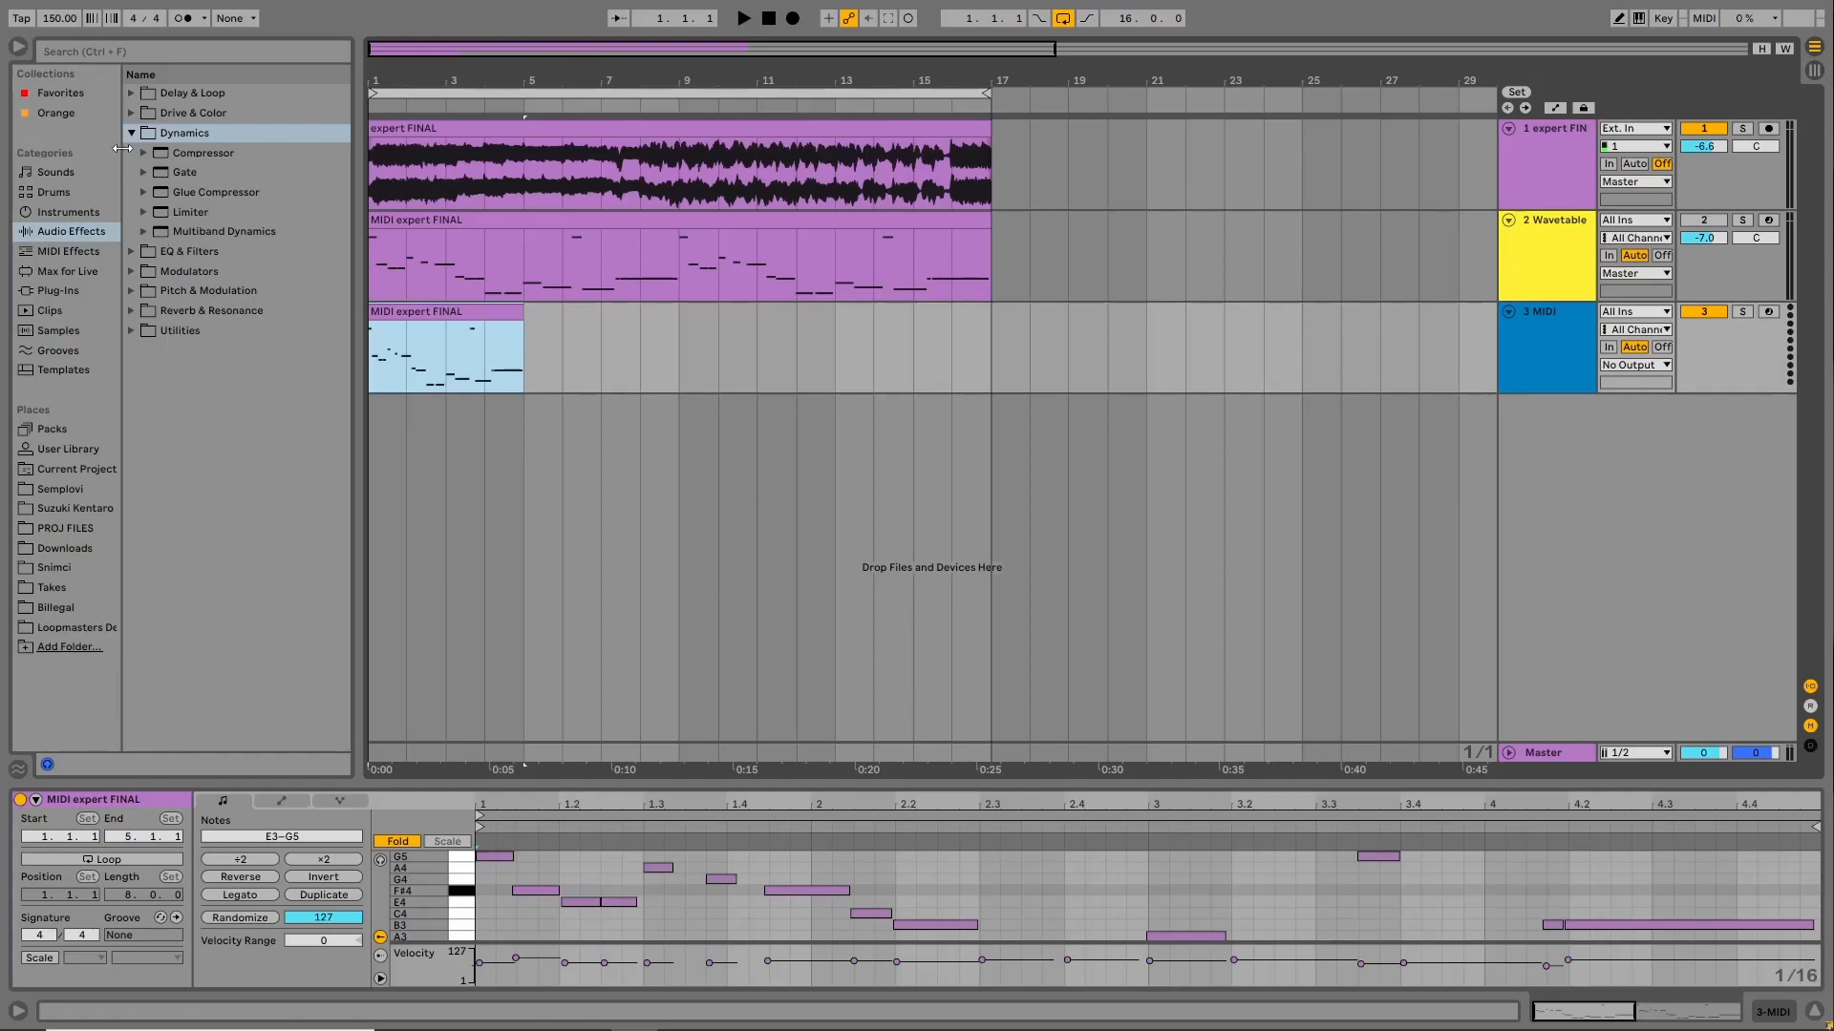
Add a second Corpus from Reverb & Resonance after the first one on the expert FINAL track.
{"action": "left_click", "coordinate": [131, 132]}
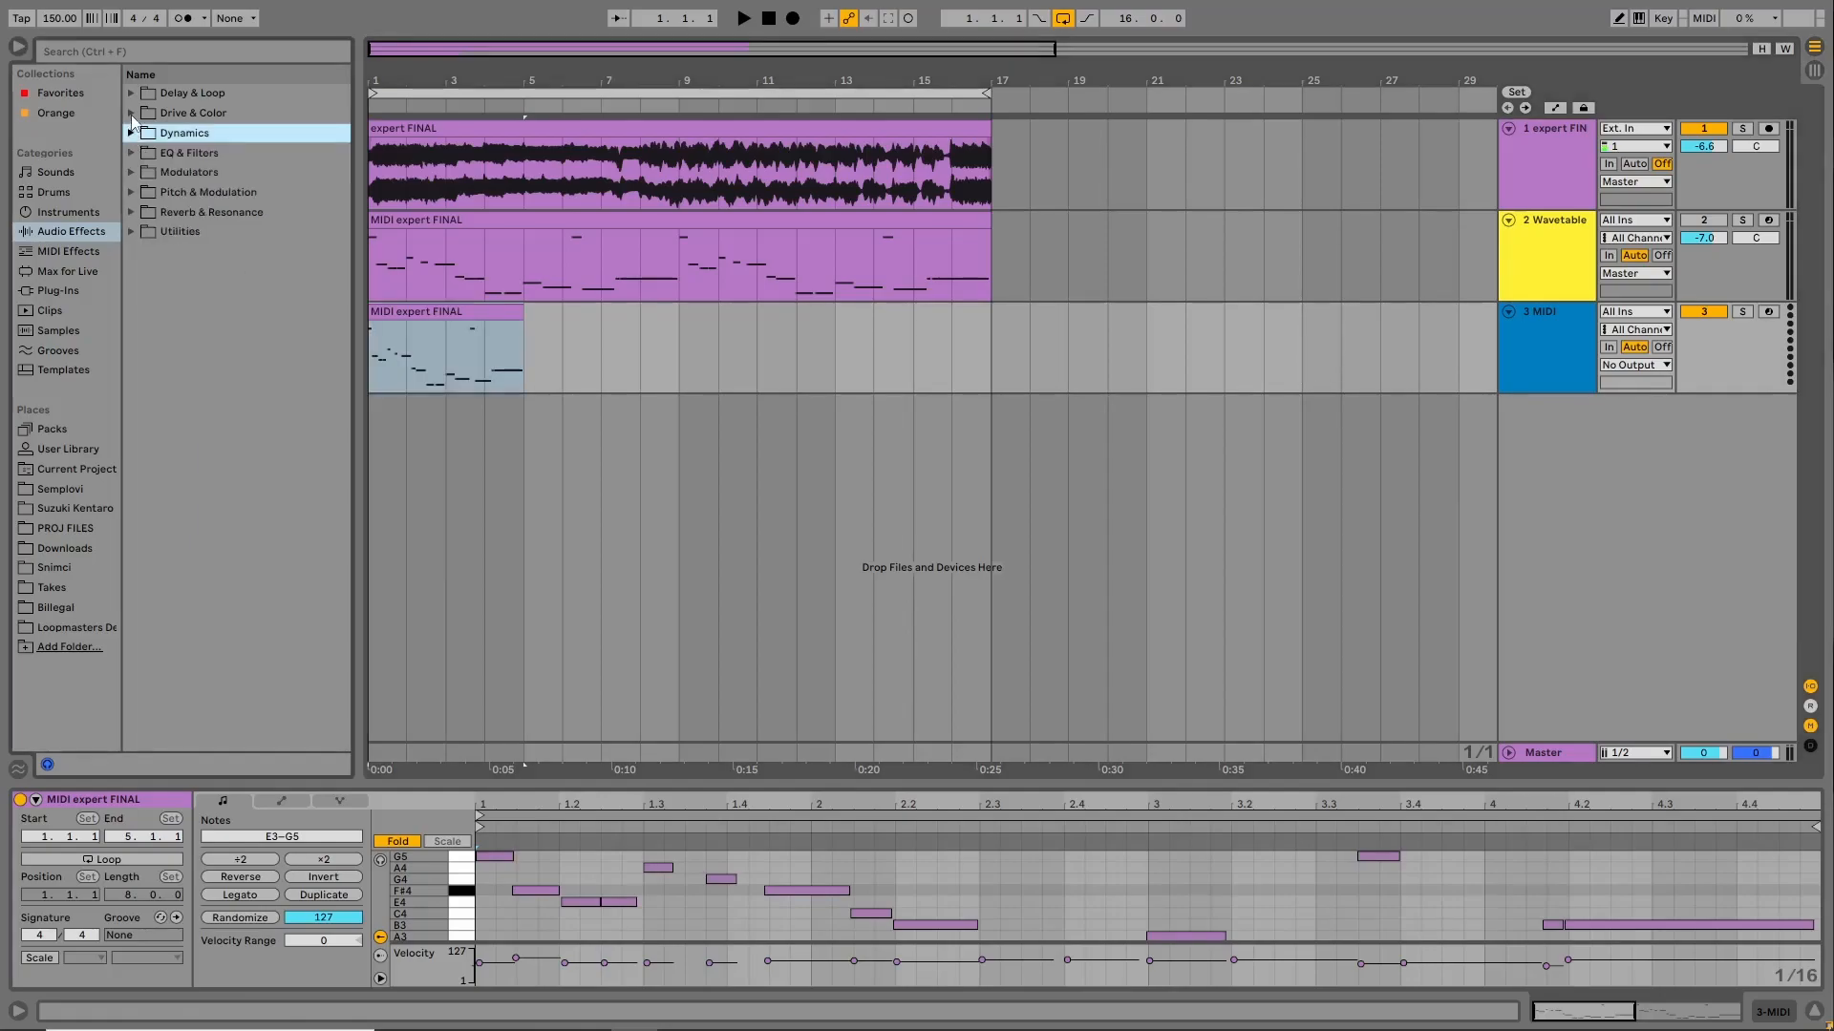
{"action": "left_click", "coordinate": [133, 213]}
{"action": "key", "text": "Down"}
{"action": "left_click", "coordinate": [466, 184]}
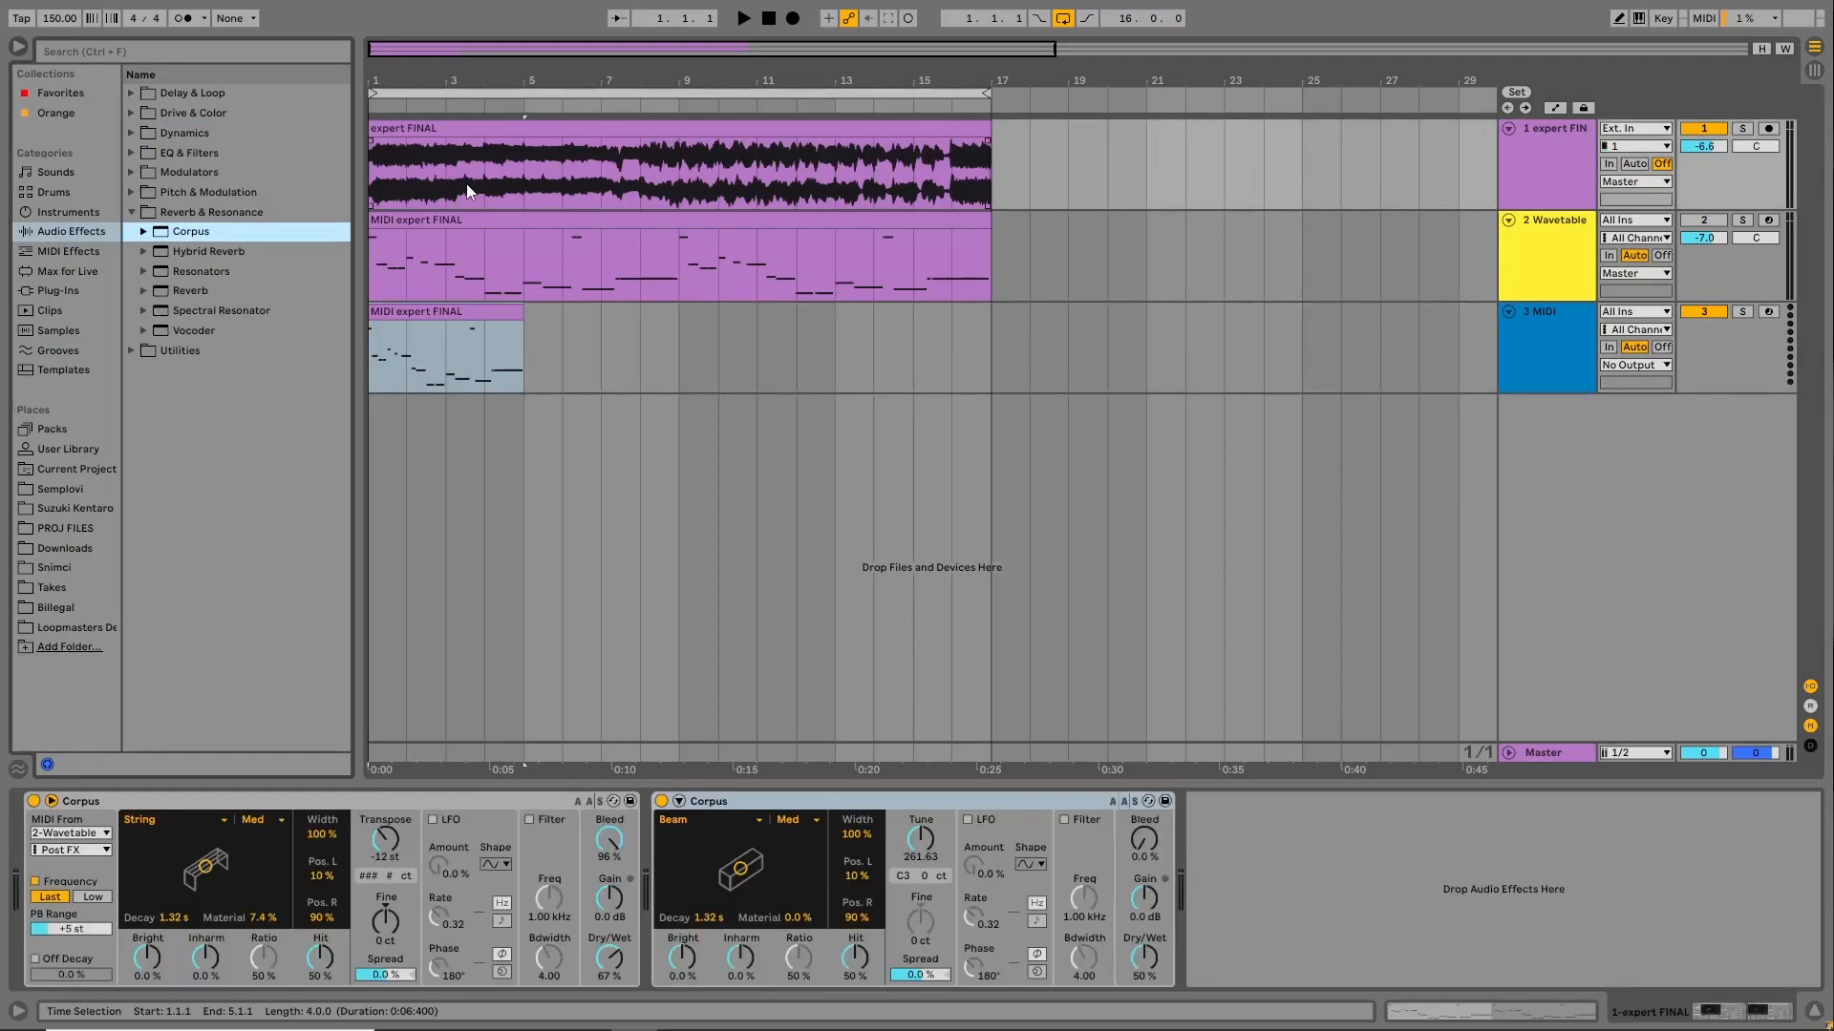
{"action": "double_click", "coordinate": [444, 805]}
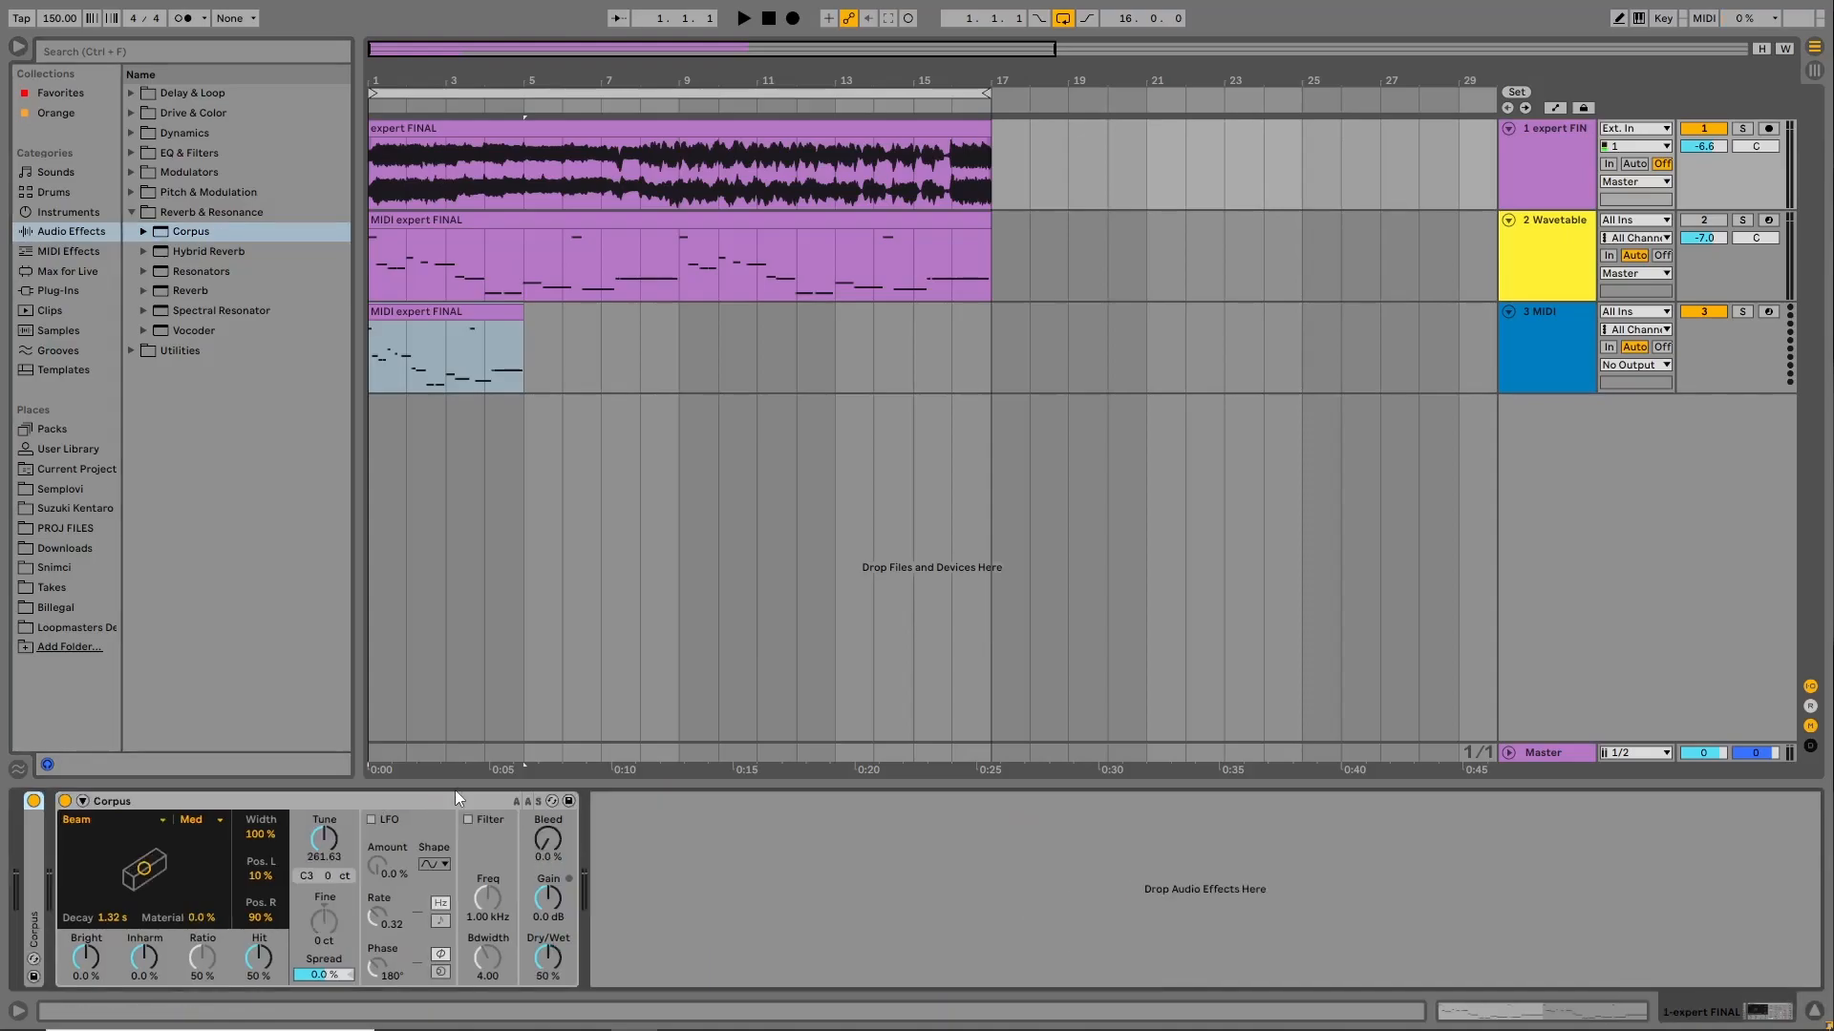
{"action": "double_click", "coordinate": [35, 886]}
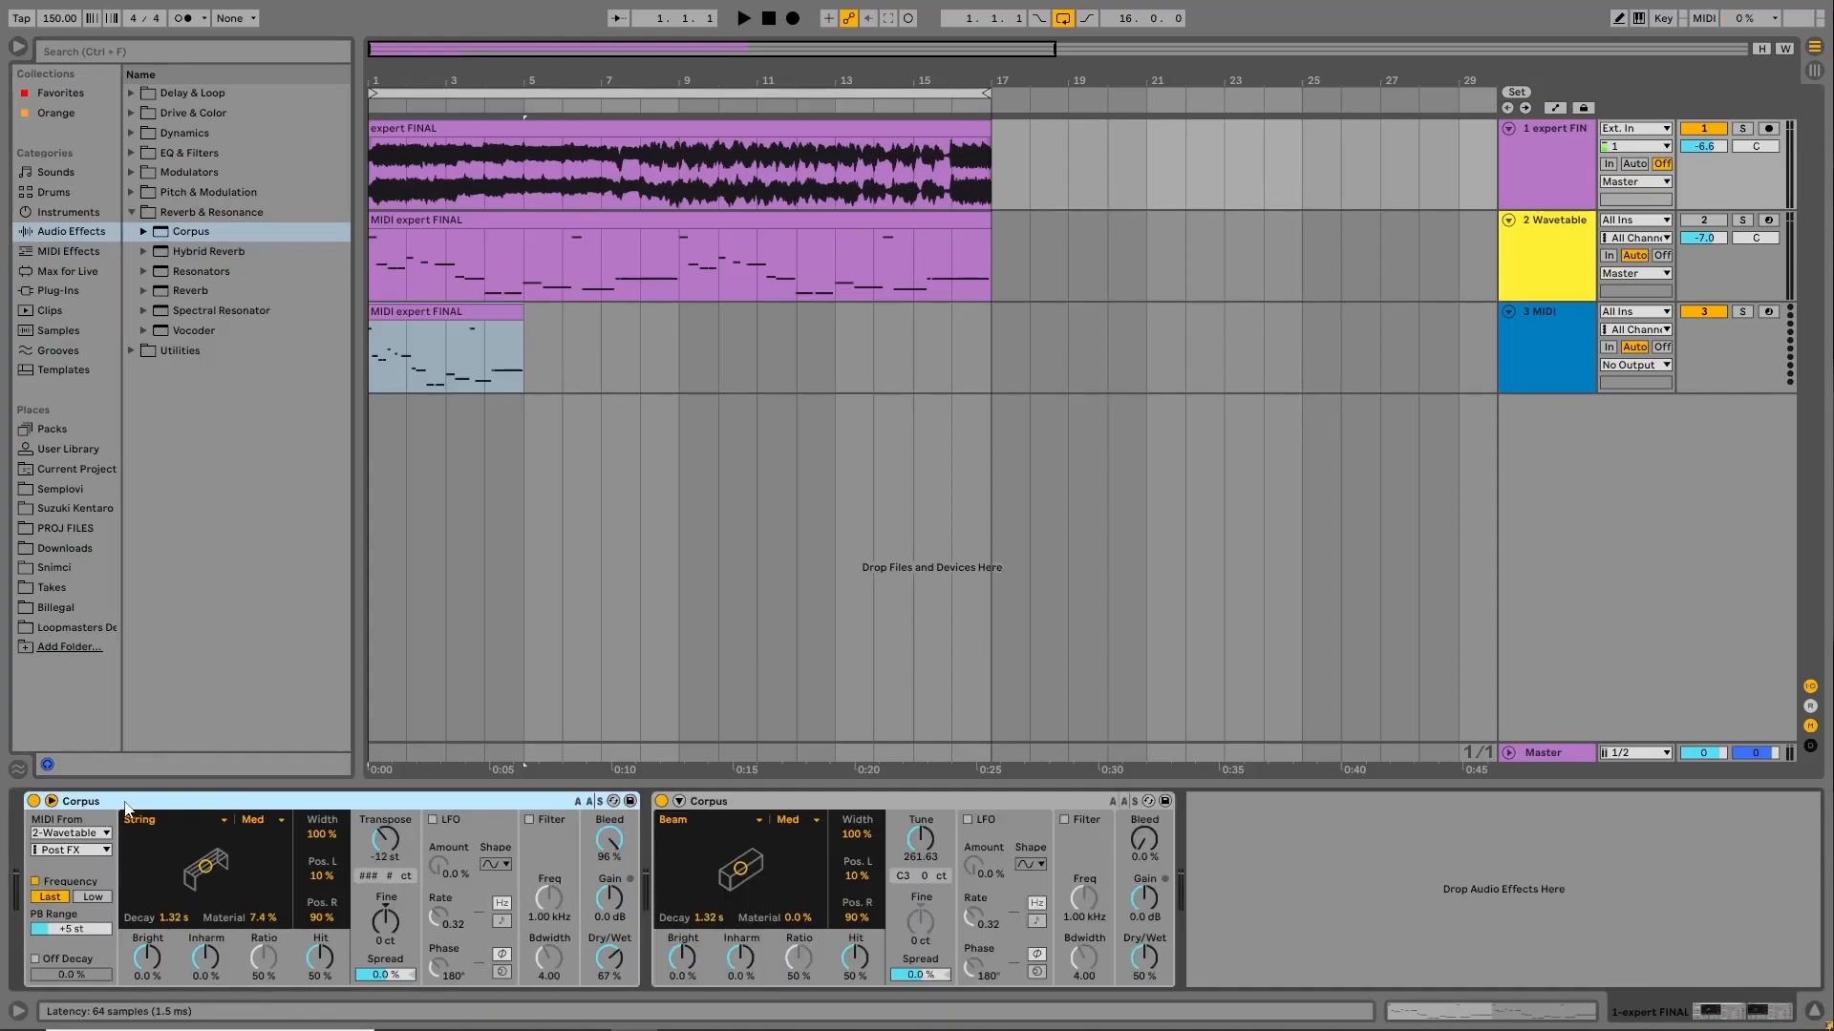
Group the first Corpus into an Audio Effect Rack, show its chain list, and move the second Corpus into a new chain.
{"action": "key", "text": "ctrl+g"}
{"action": "left_click", "coordinate": [34, 870]}
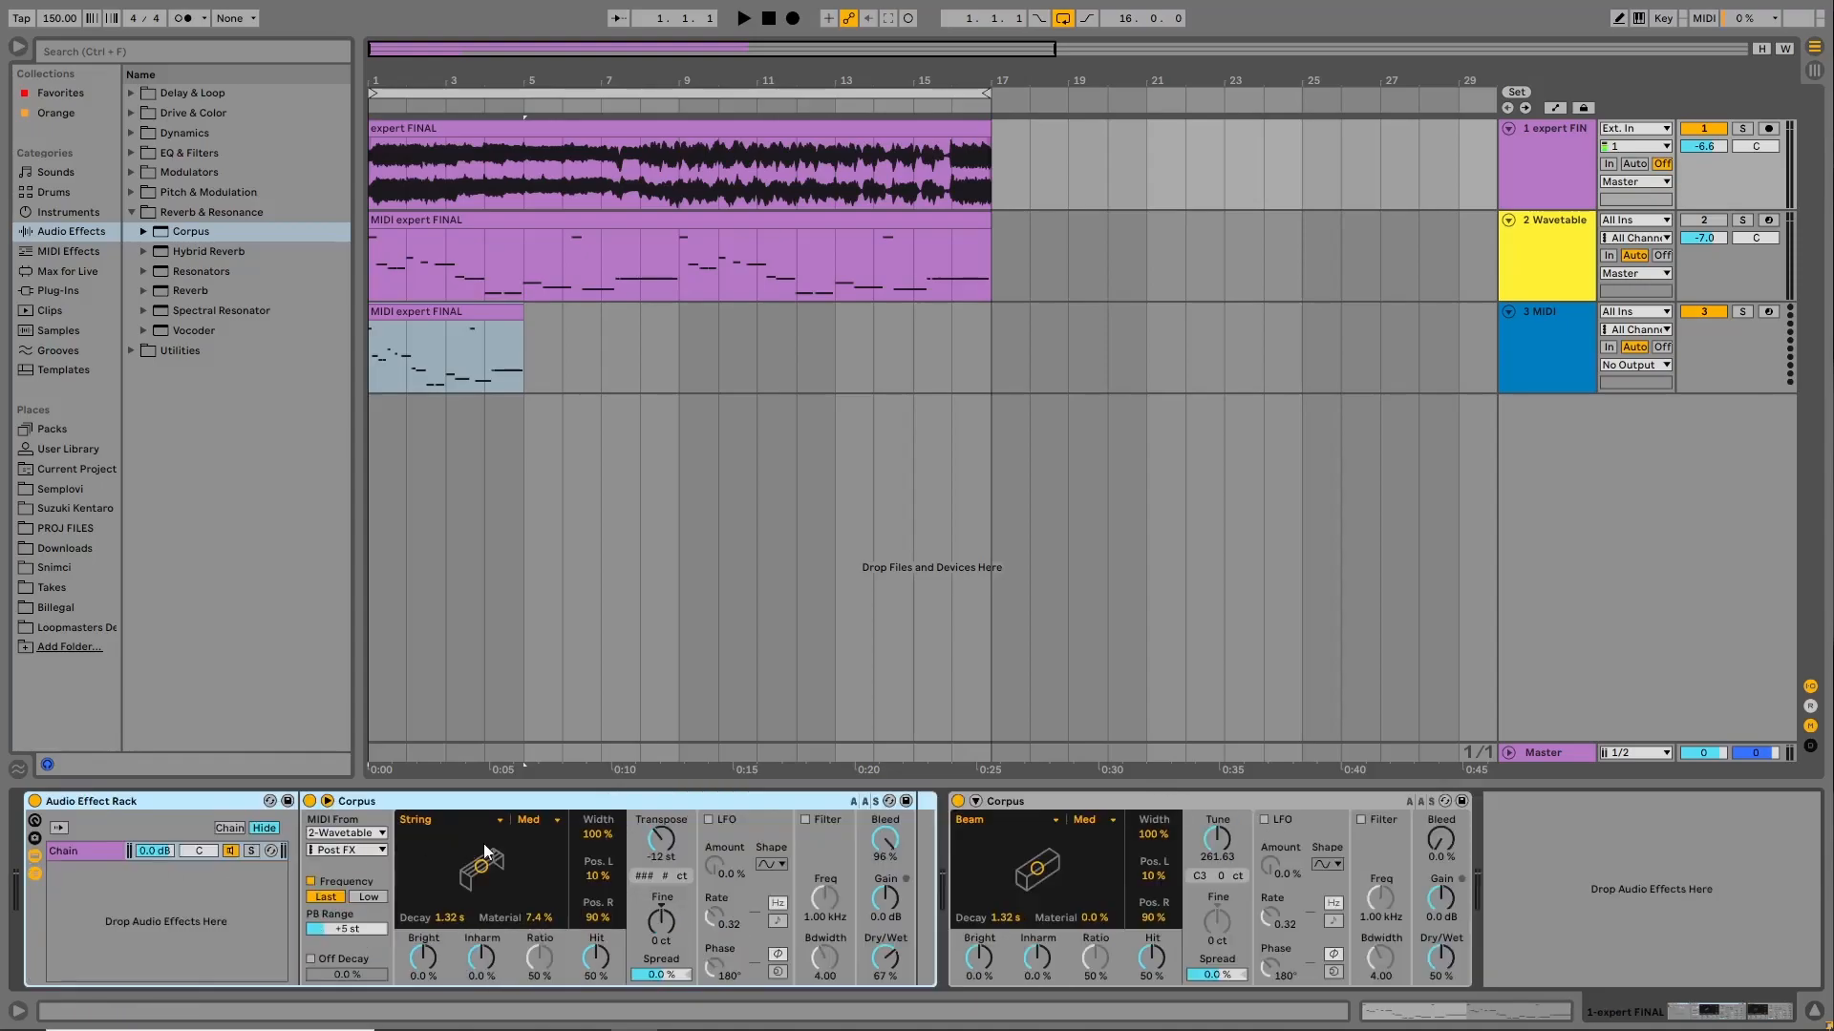
{"action": "left_click_drag", "start_coordinate": [1053, 809], "coordinate": [6, 1005]}
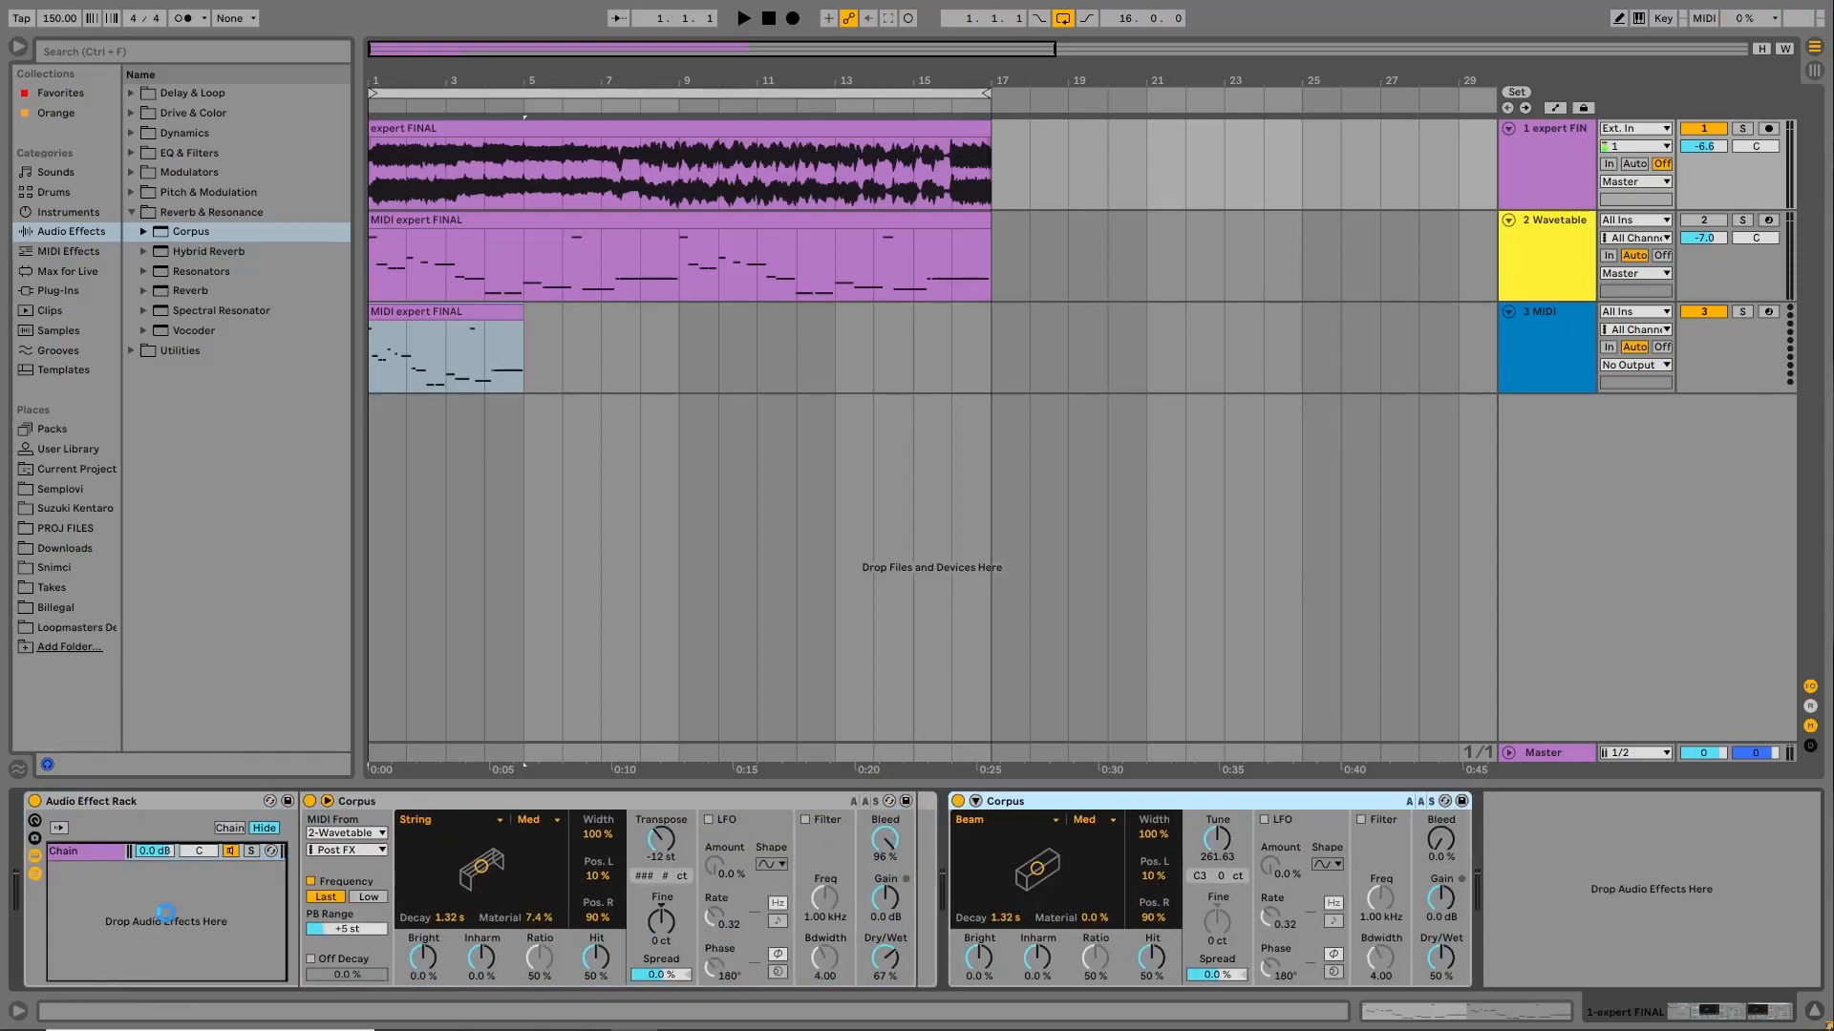
Switch between the rack's two chains to examine the Corpus in each.
{"action": "left_click", "coordinate": [112, 854]}
{"action": "left_click", "coordinate": [113, 873]}
{"action": "left_click", "coordinate": [111, 854]}
{"action": "left_click", "coordinate": [113, 877]}
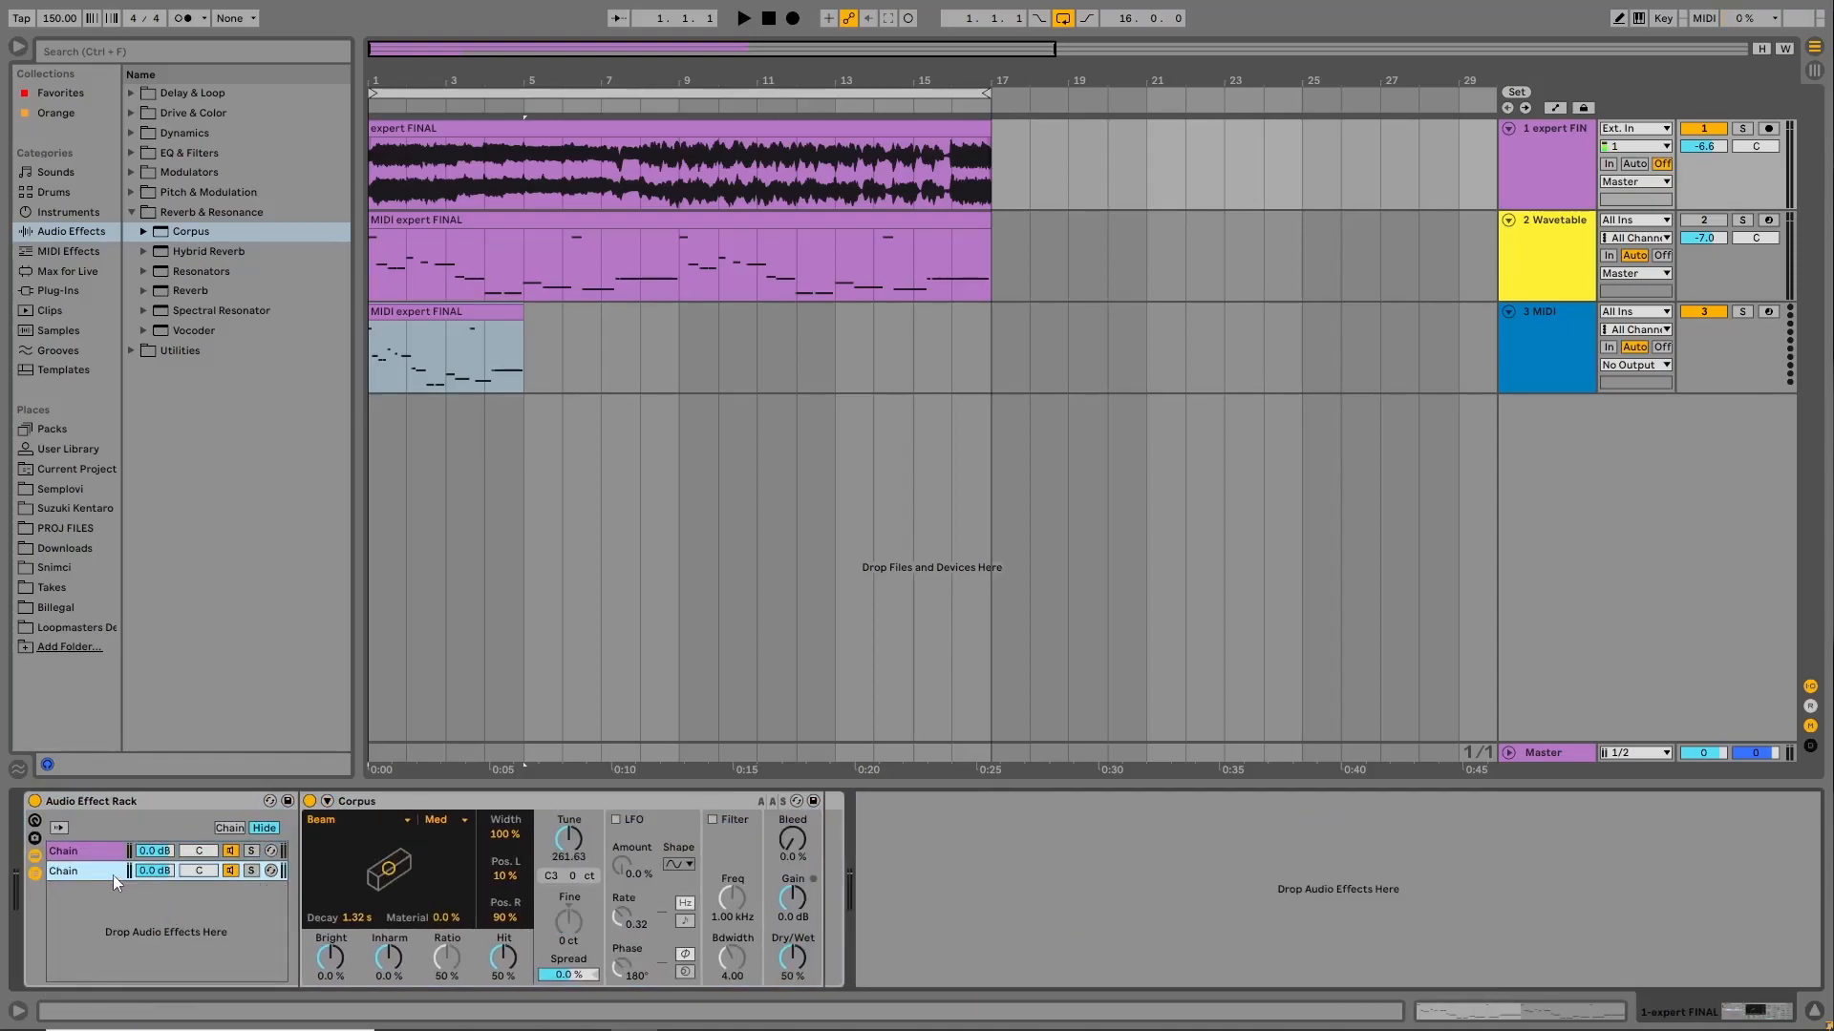
{"action": "left_click", "coordinate": [112, 853]}
{"action": "left_click", "coordinate": [112, 873]}
{"action": "left_click", "coordinate": [124, 853]}
{"action": "left_click", "coordinate": [216, 871]}
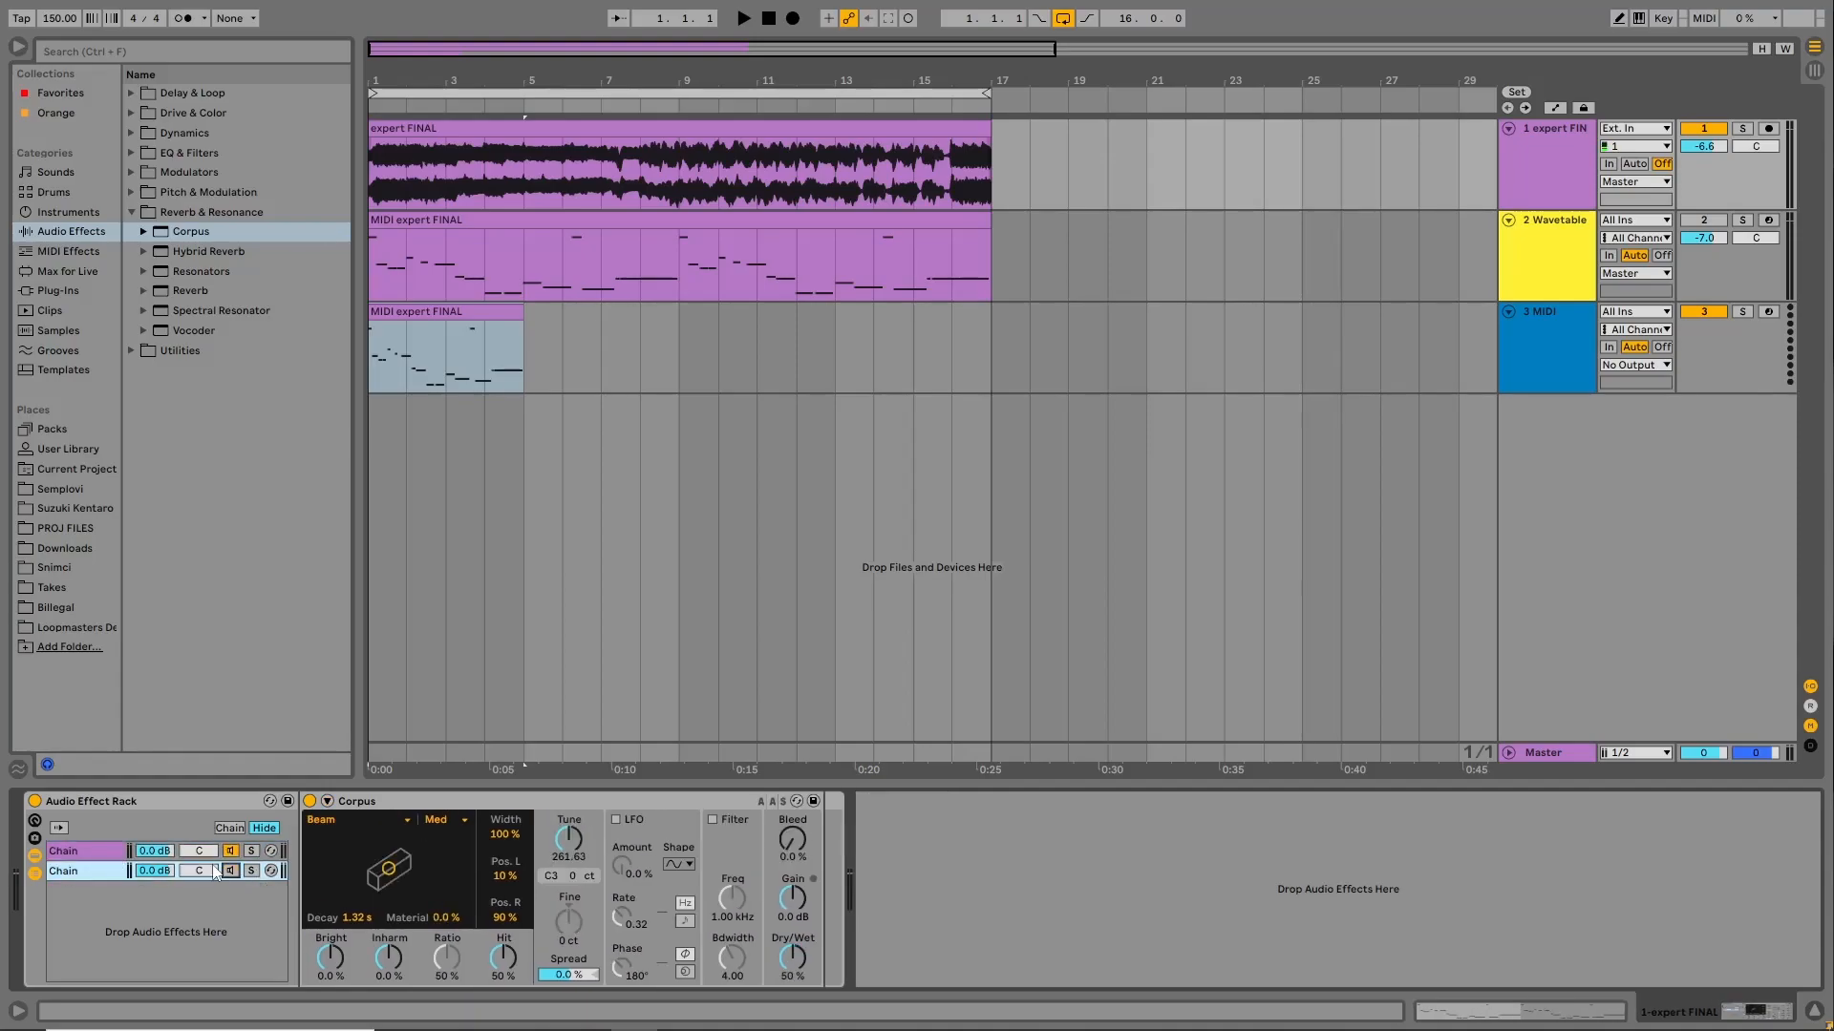
{"action": "double_click", "coordinate": [68, 853]}
Rename the Wavetable track as 1 and select the new MIDI track.
{"action": "left_click", "coordinate": [1564, 268]}
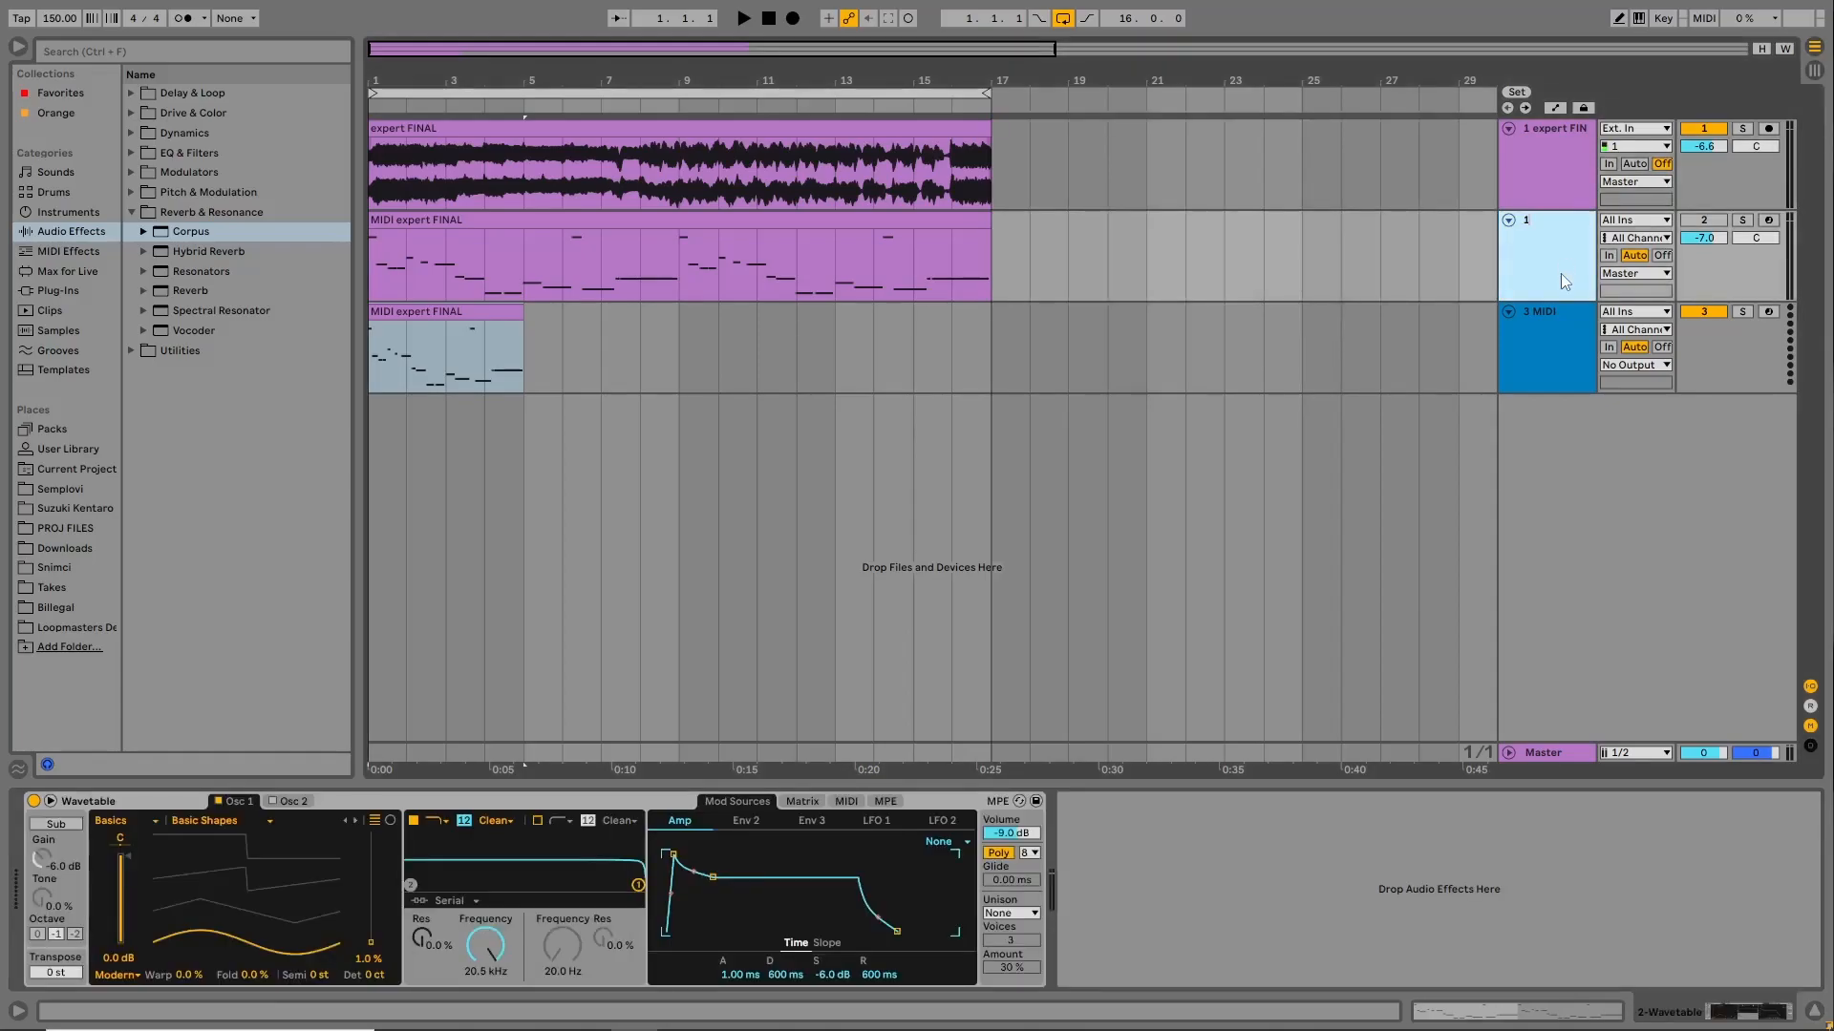
{"action": "left_click", "coordinate": [381, 355]}
{"action": "left_click", "coordinate": [1526, 252]}
{"action": "left_click", "coordinate": [1518, 361]}
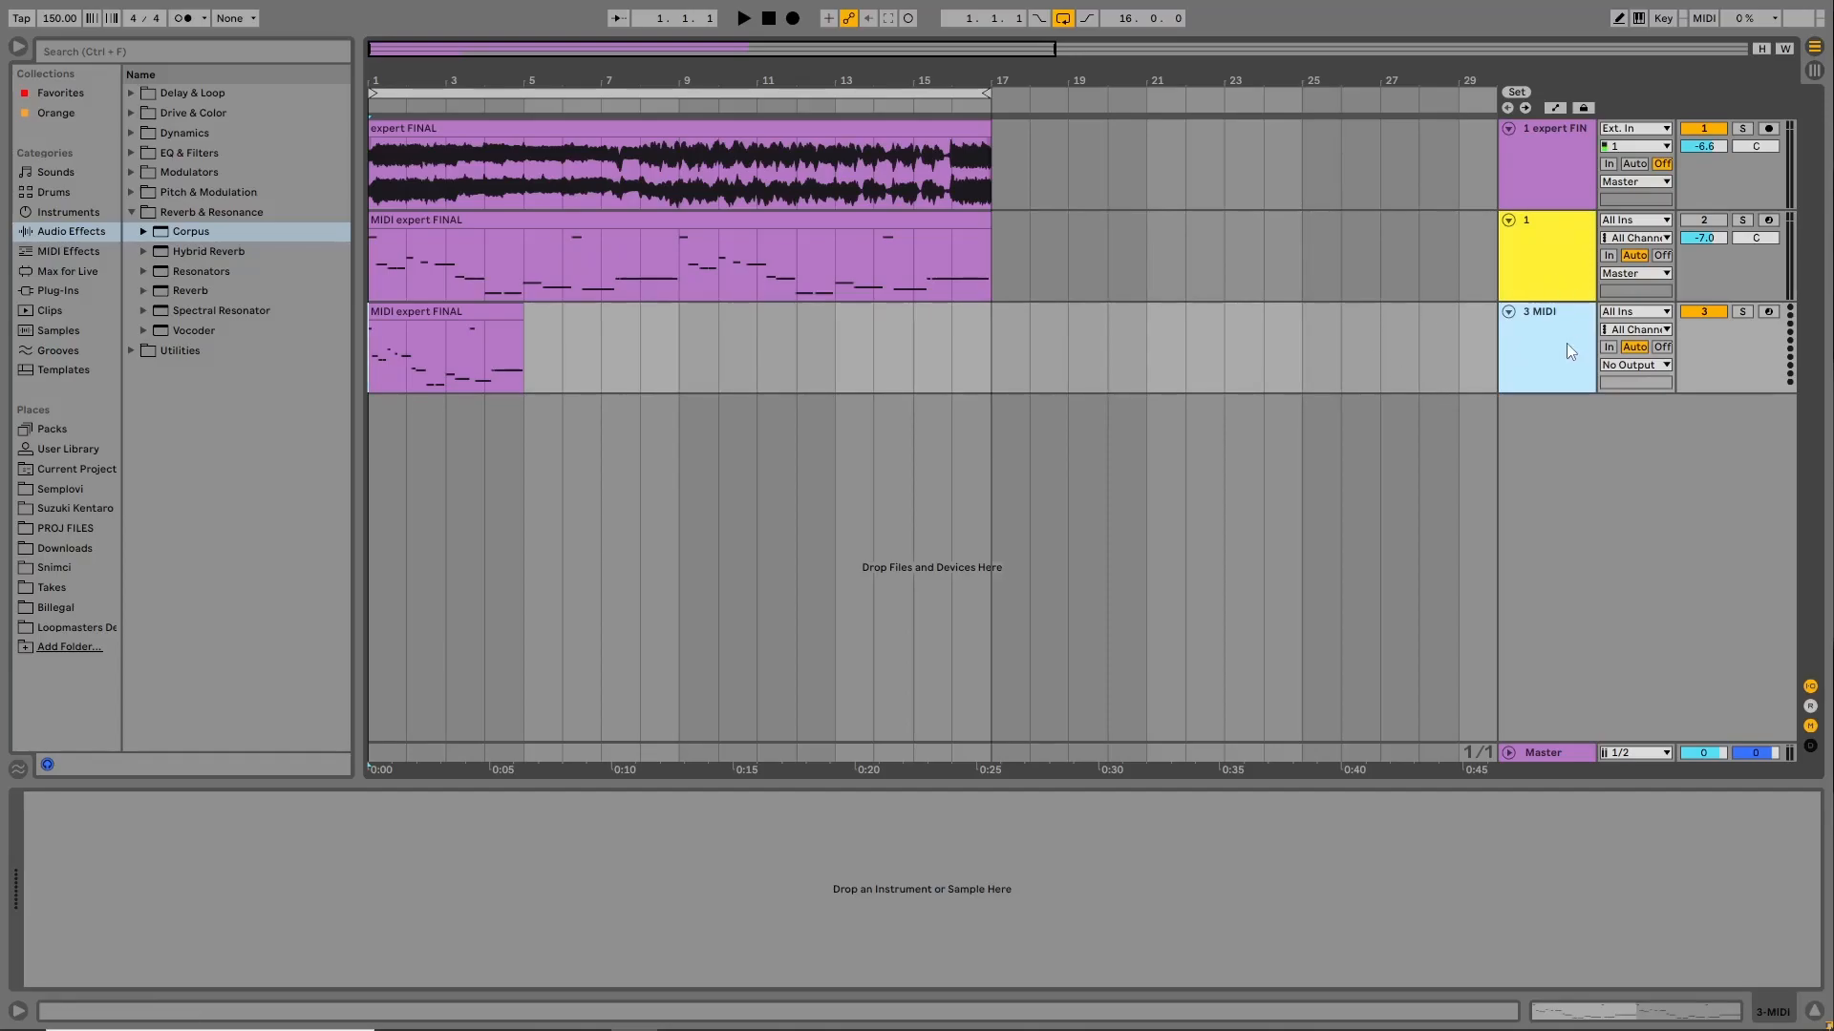
Rename the second MIDI track as 2 and give the second Corpus chain in the expert FINAL rack the name 2.
{"action": "left_click", "coordinate": [1521, 139]}
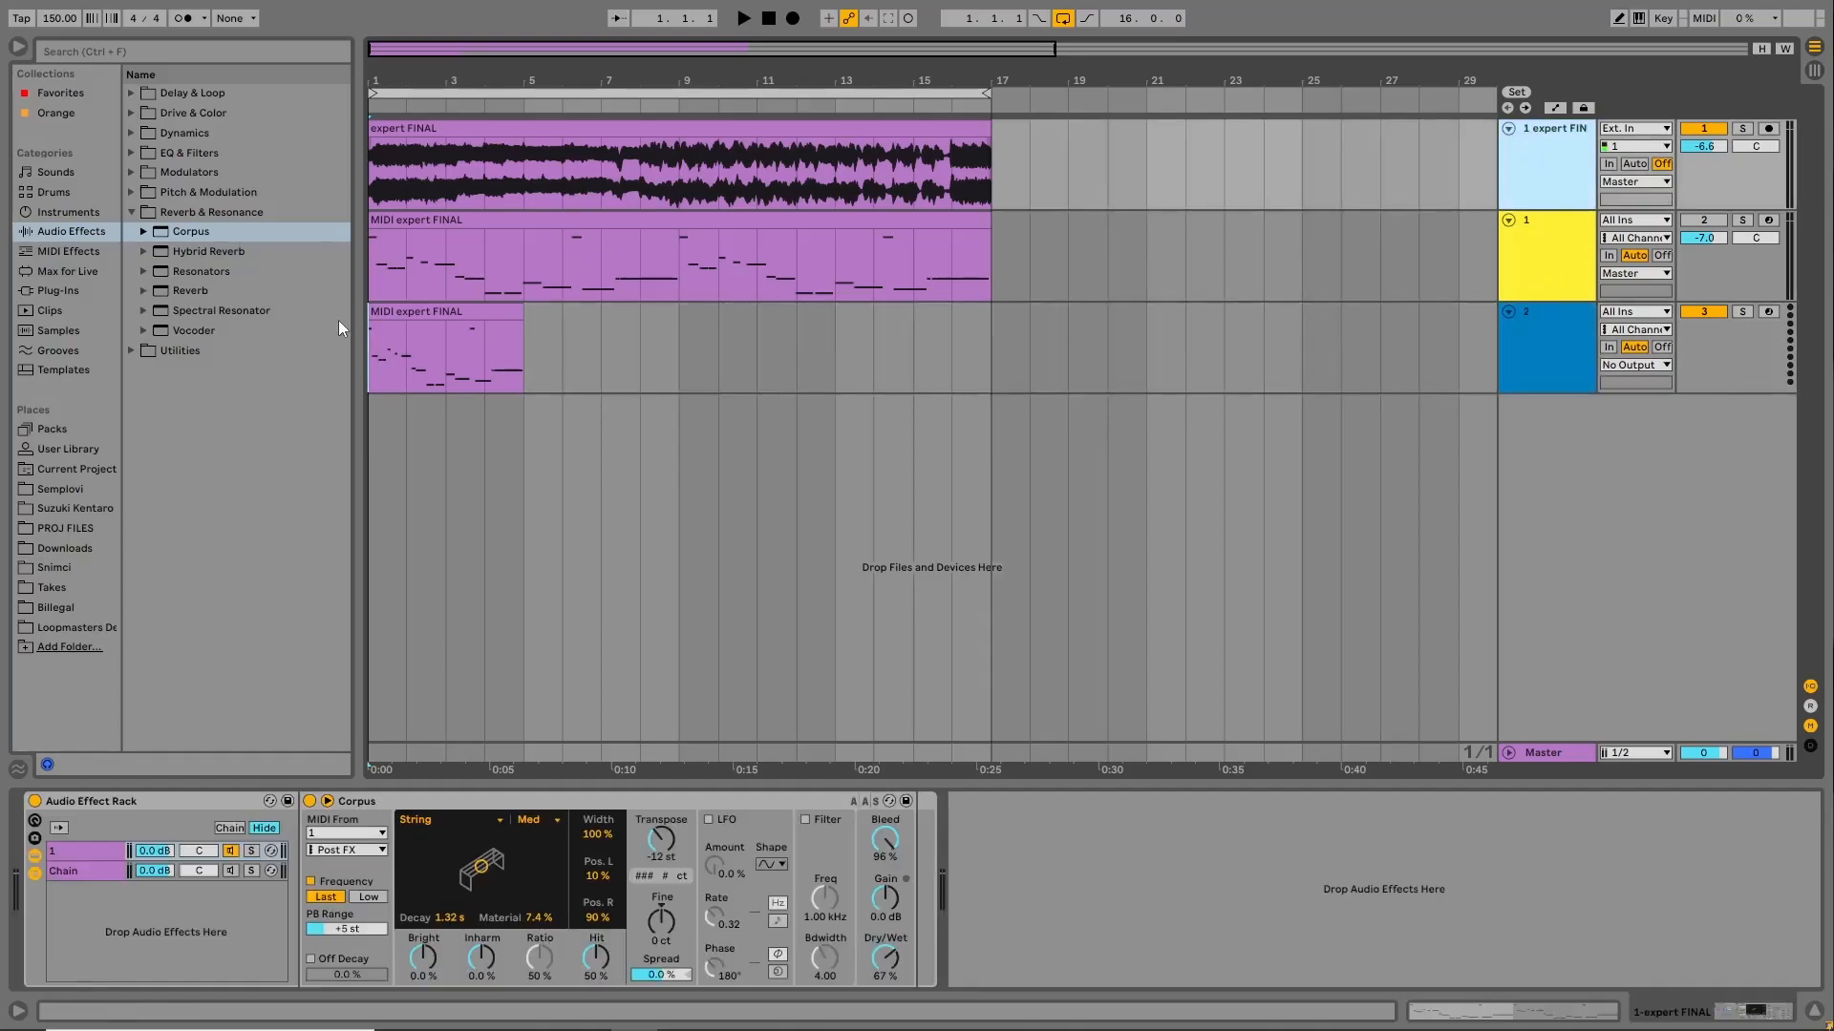
{"action": "left_click_drag", "start_coordinate": [382, 168], "coordinate": [971, 169]}
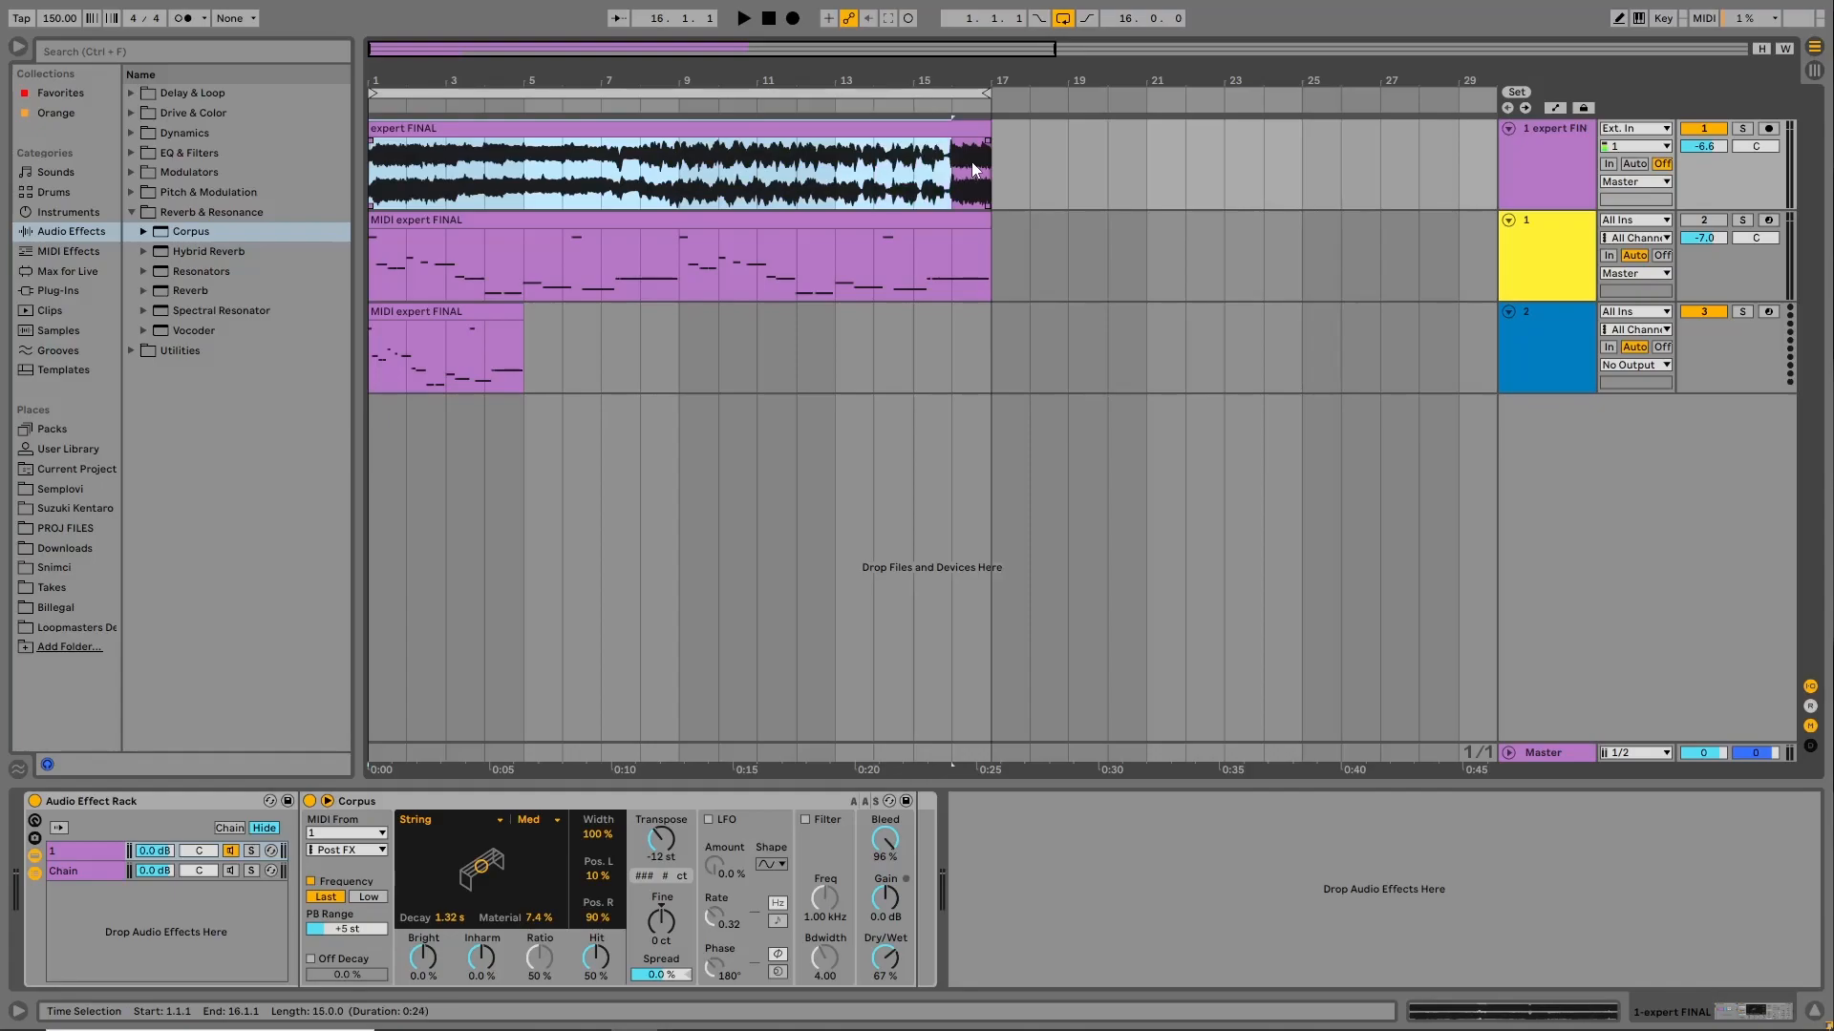
{"action": "left_click", "coordinate": [100, 873]}
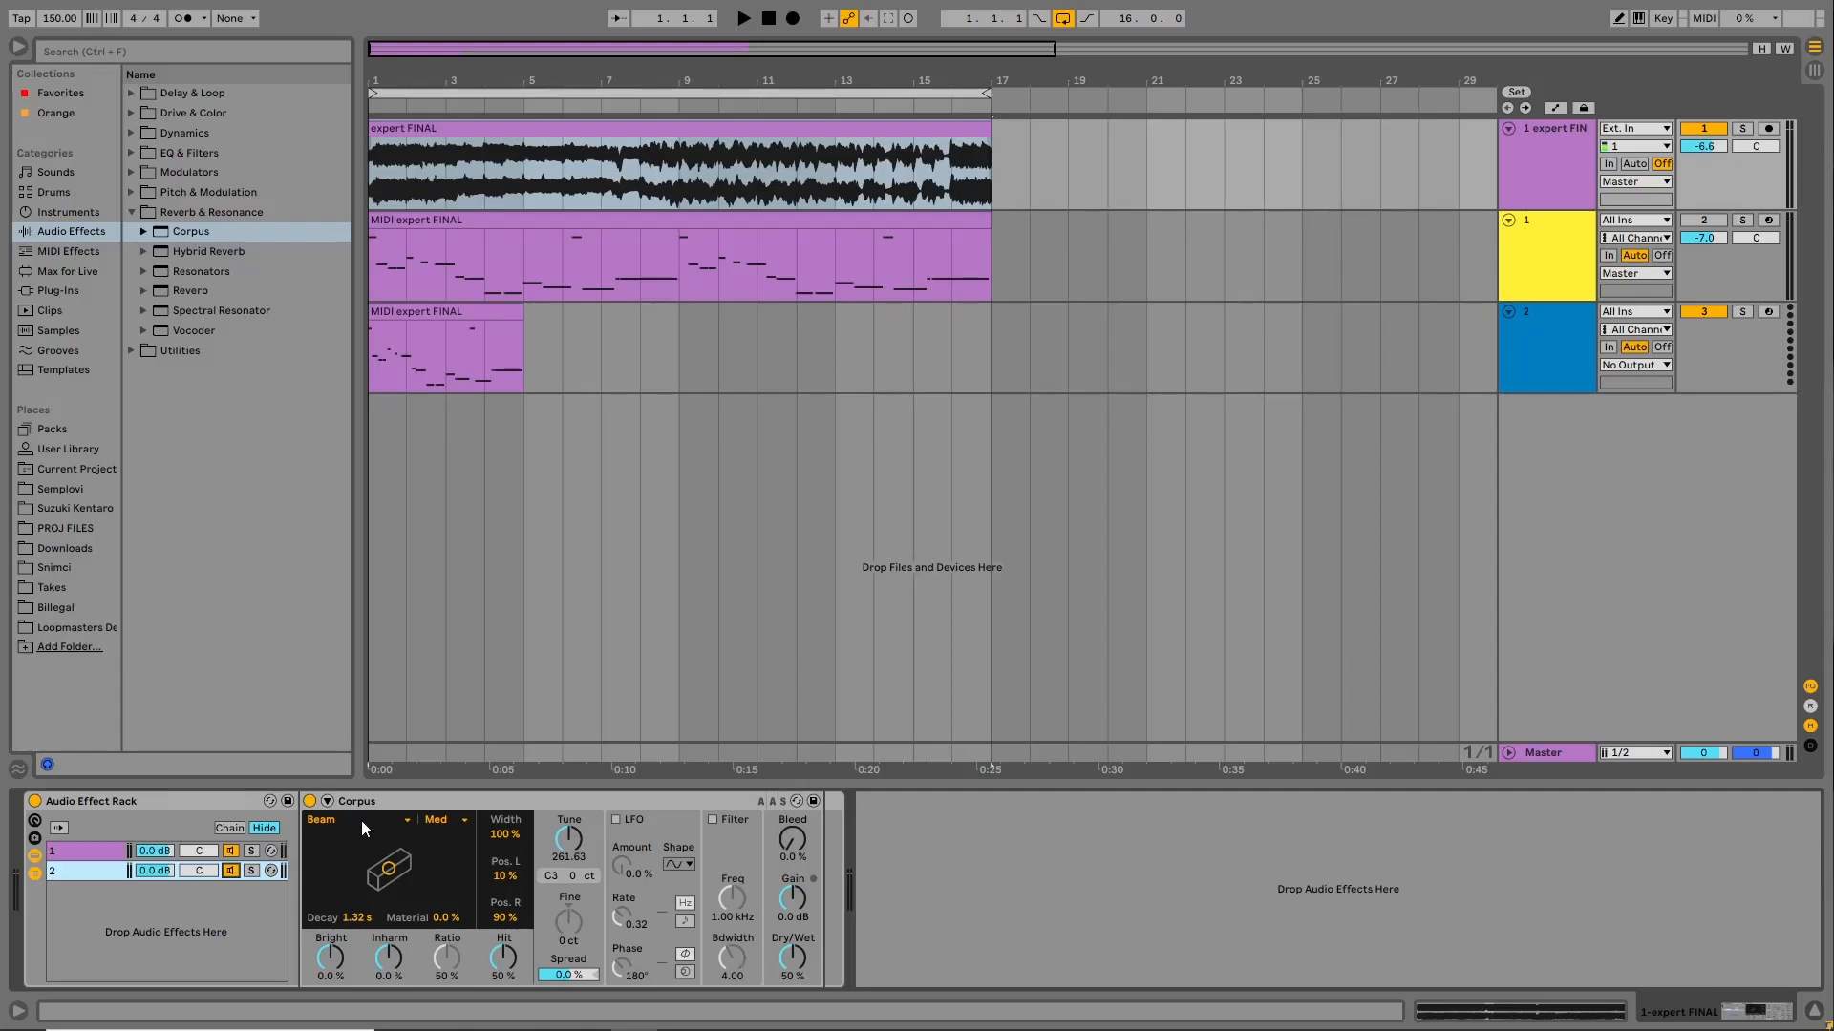
Feed chain 2's Corpus with MIDI from track 2, Post Mixer, turn Frequency on, and set Dry/Wet to 100% during playback.
{"action": "left_click", "coordinate": [423, 175]}
{"action": "key", "text": "space"}
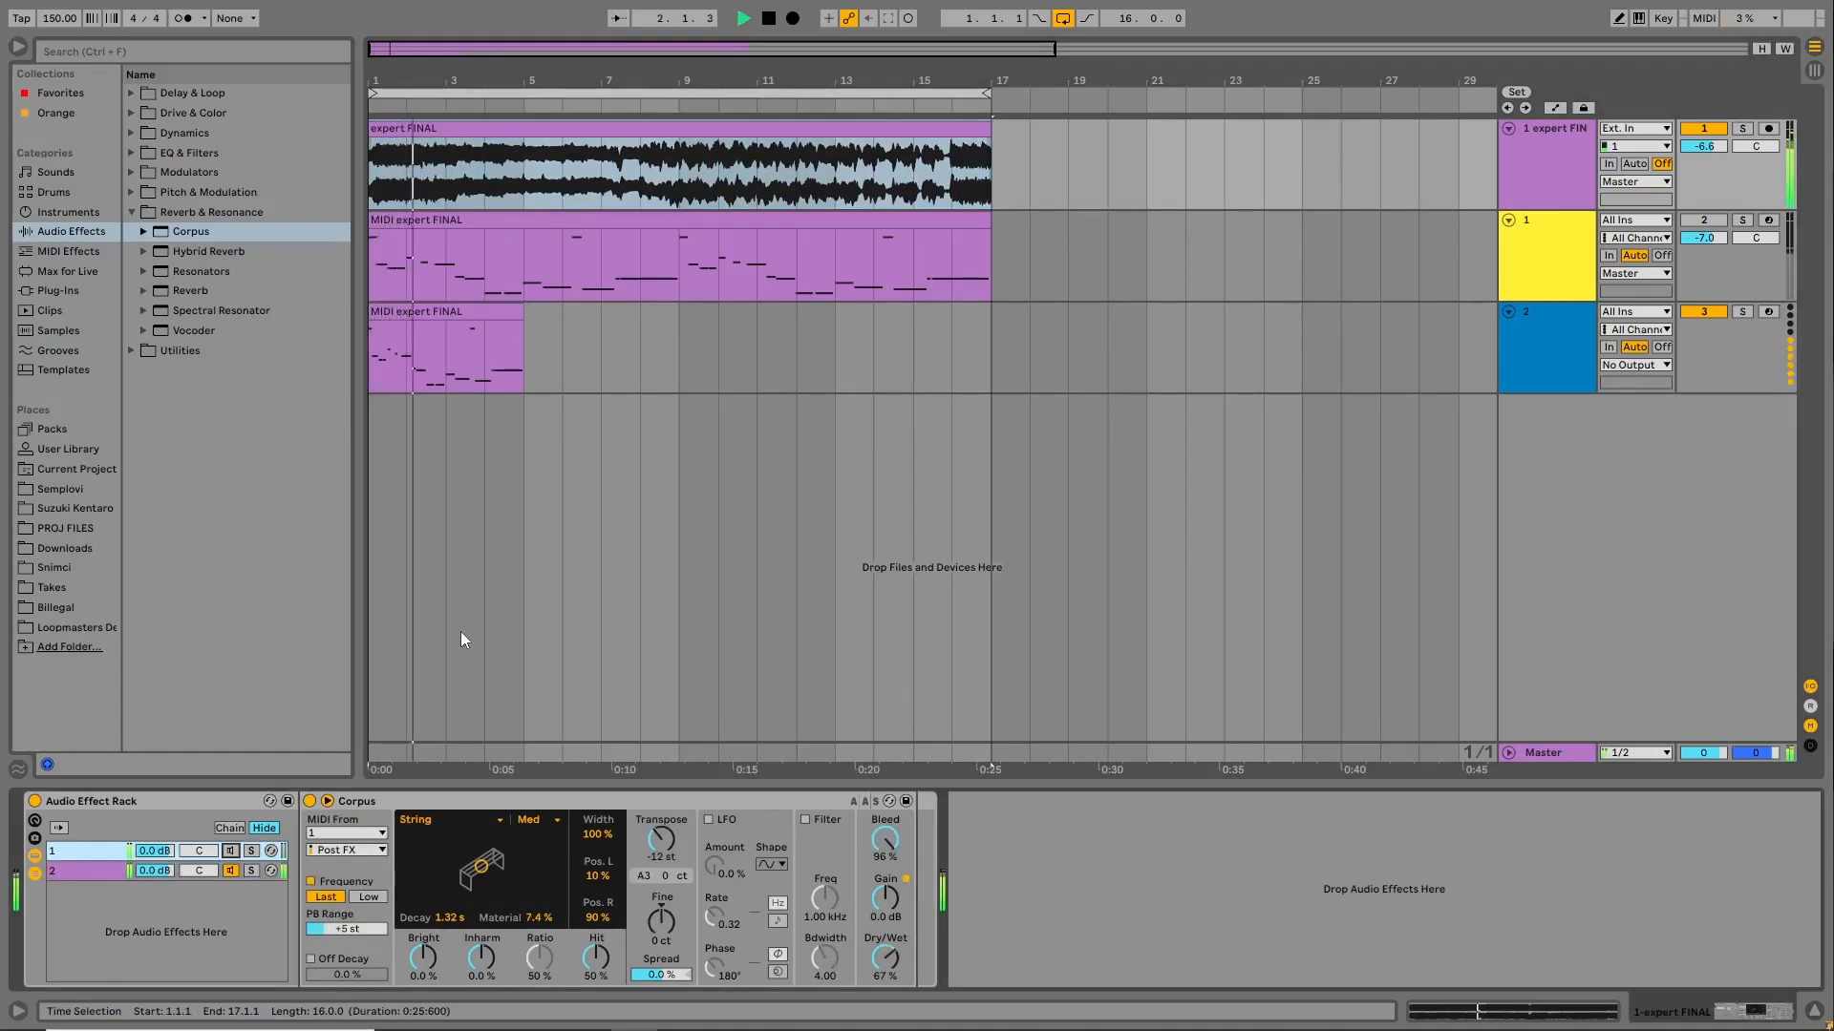
{"action": "left_click", "coordinate": [86, 871]}
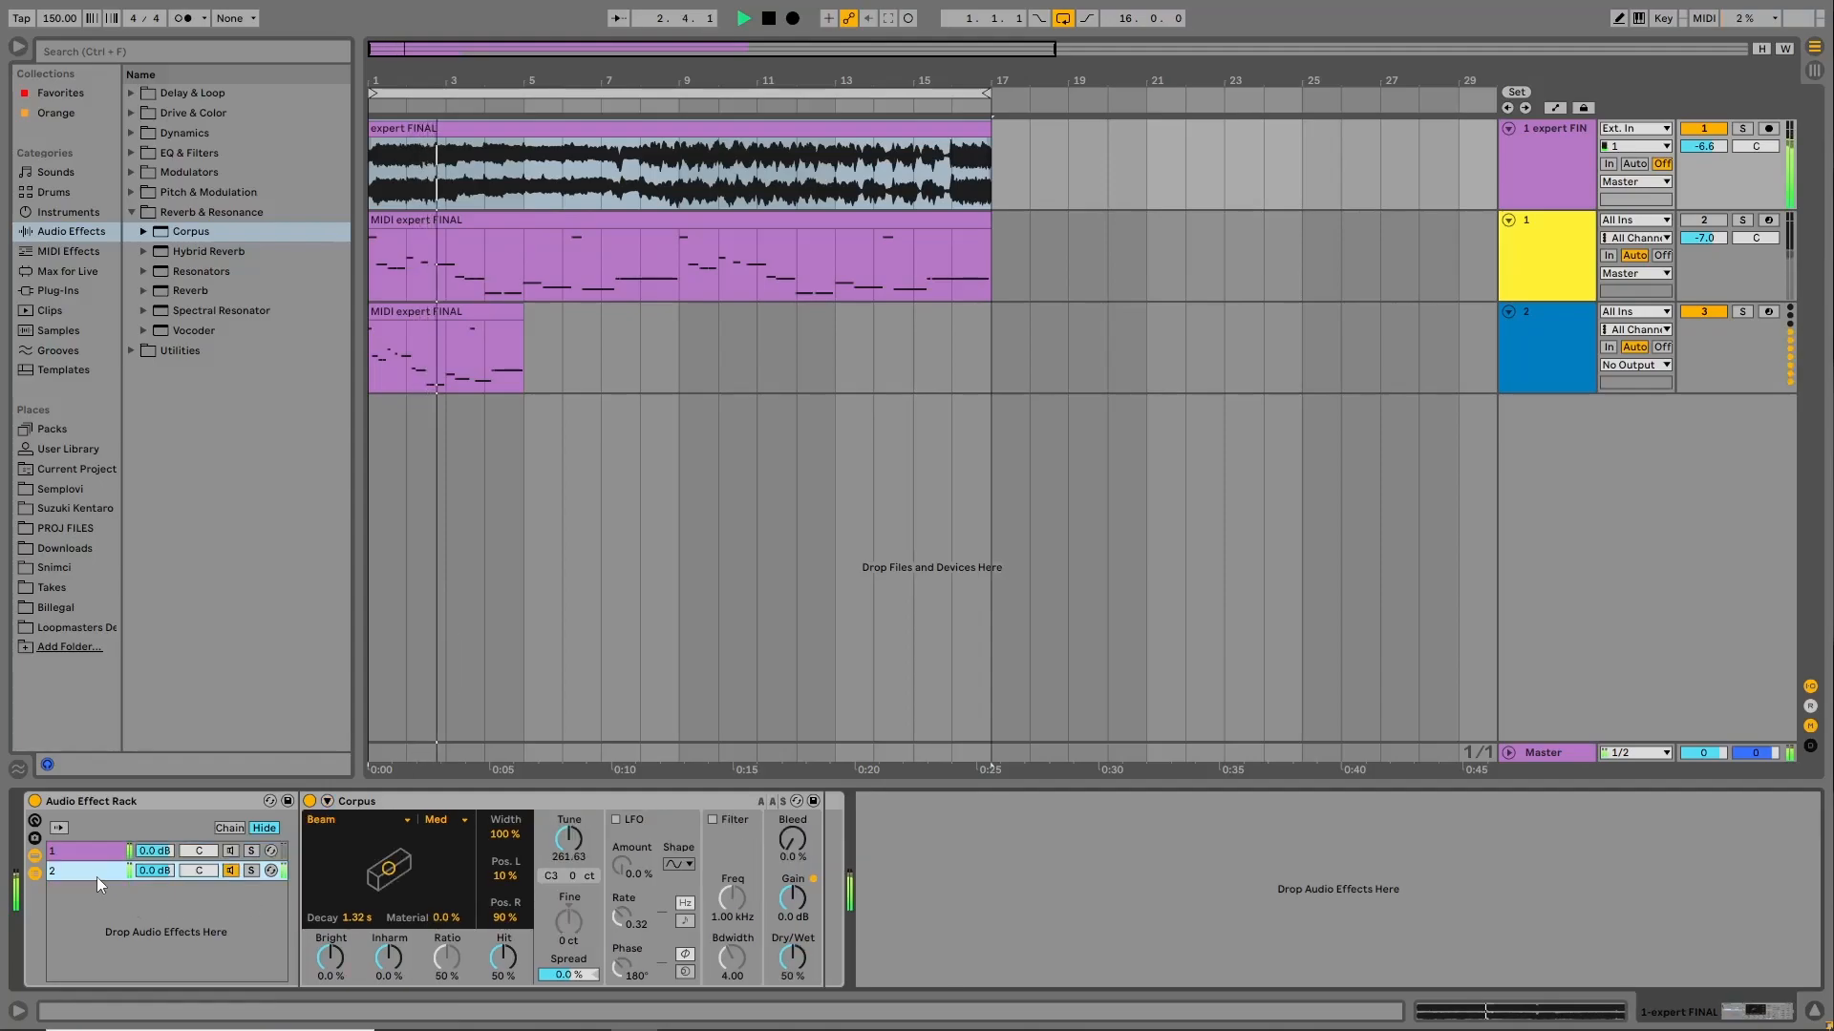
{"action": "left_click", "coordinate": [326, 802]}
{"action": "key", "text": "space"}
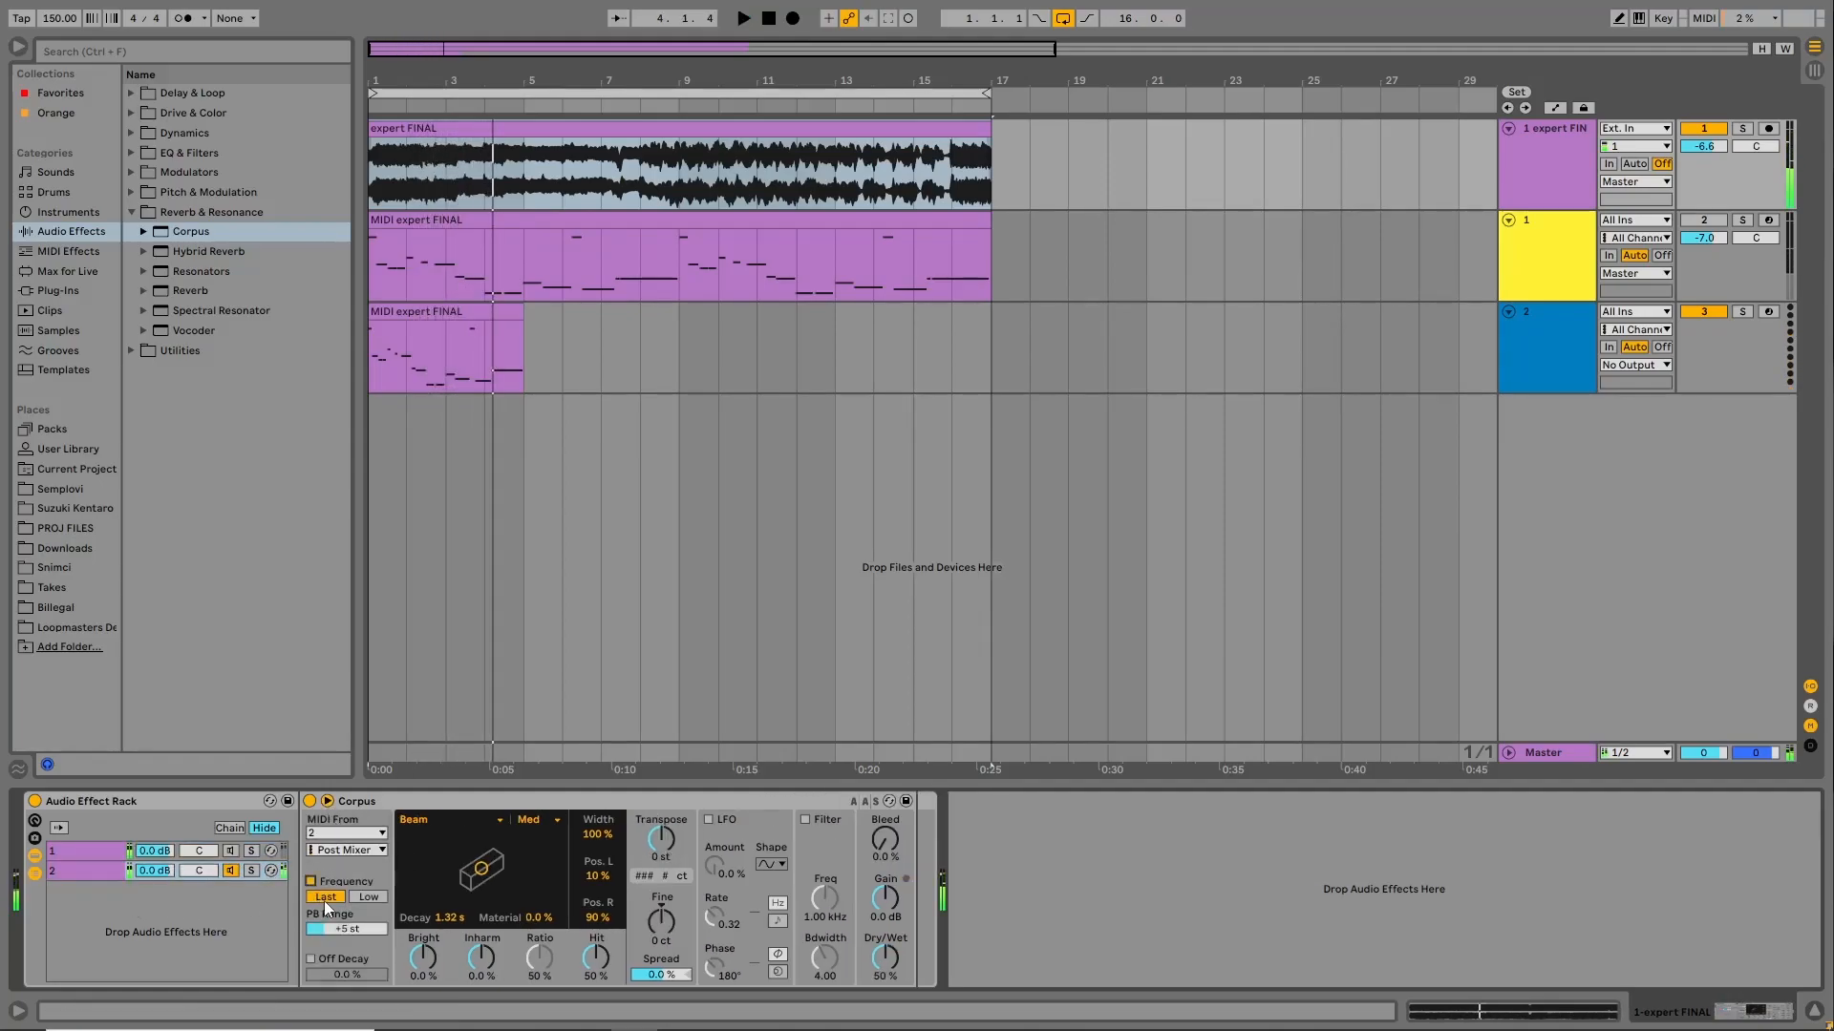
{"action": "key", "text": "space"}
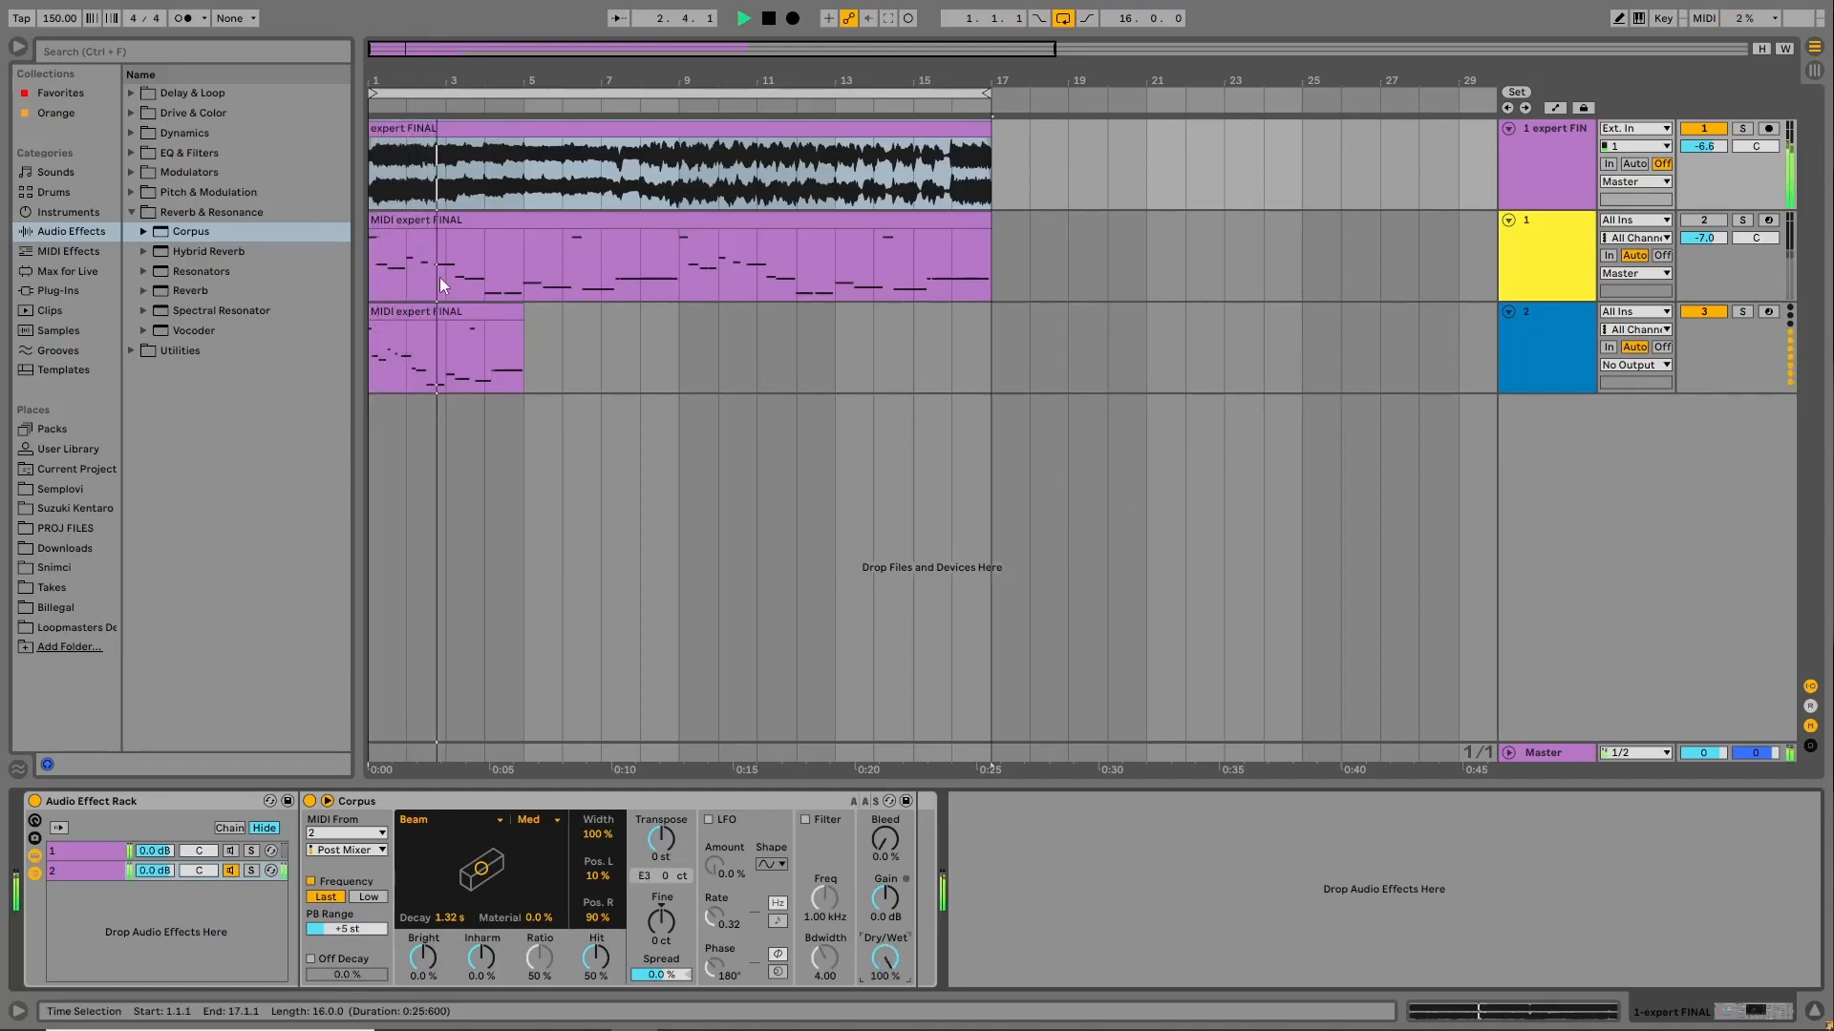
Stretch all notes in track 2's MIDI clip to double length and extend the clip to bar 17.
{"action": "left_click", "coordinate": [437, 313]}
{"action": "key", "text": "space"}
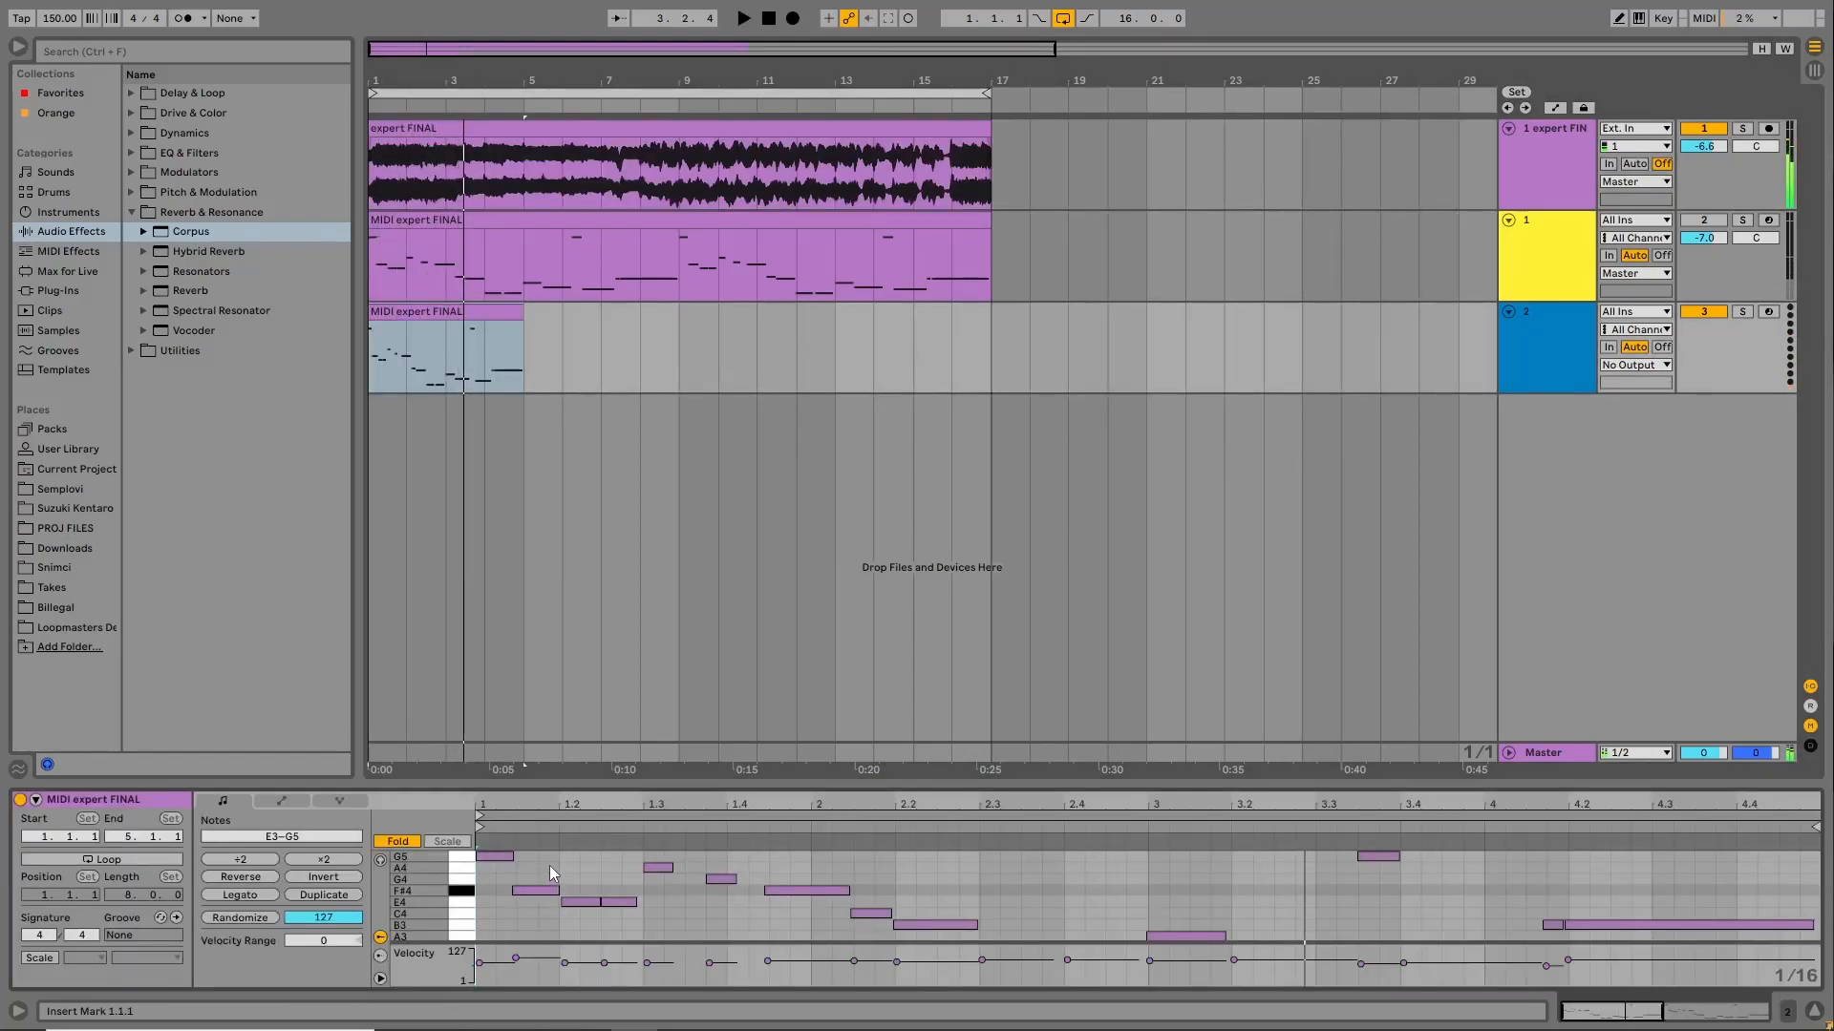
{"action": "key", "text": "ctrl+a"}
{"action": "key", "text": "shift+Right"}
{"action": "key", "text": "shift+Right"}
{"action": "key", "text": "space"}
{"action": "key", "text": "shift+Left"}
{"action": "key", "text": "shift+Left"}
{"action": "key", "text": "space"}
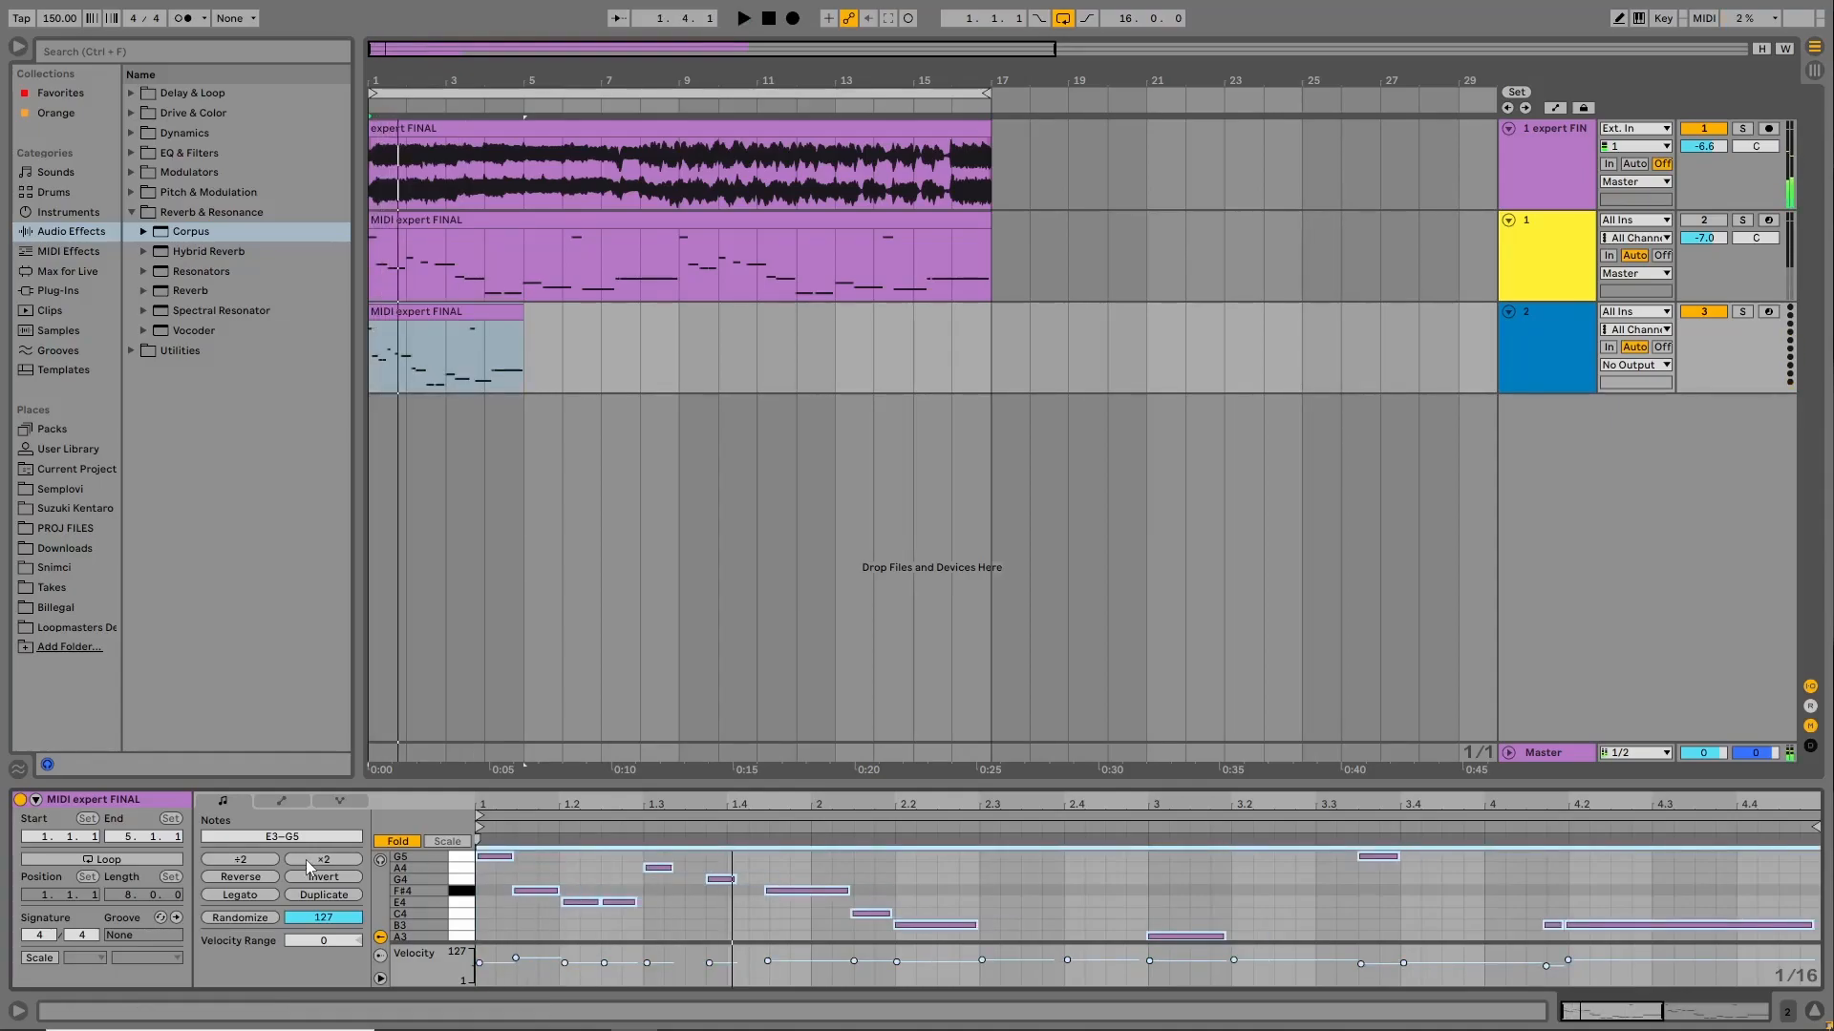
{"action": "left_click", "coordinate": [308, 863]}
{"action": "left_click_drag", "start_coordinate": [525, 311], "coordinate": [1004, 352]}
During playback, try chain 2's Beam Corpus with Transpose at +24 st and Material at 48%.
{"action": "key", "text": "space"}
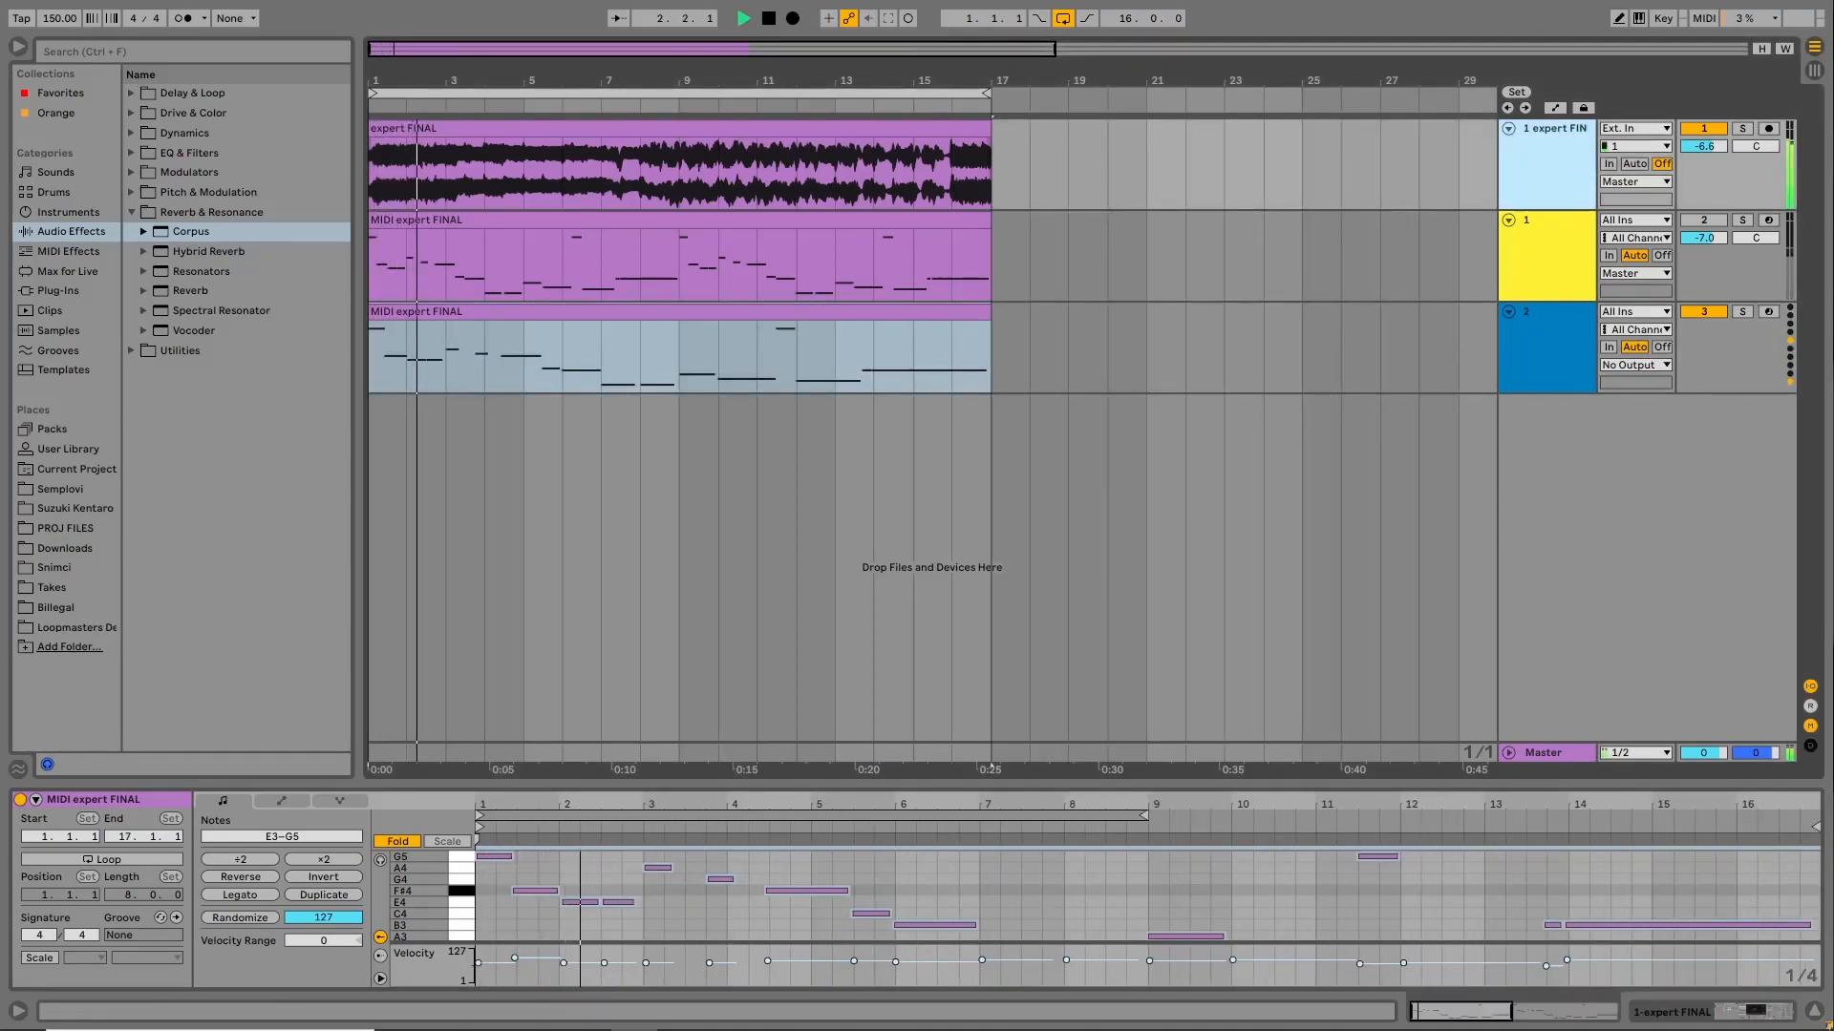
{"action": "left_click", "coordinate": [1755, 1012]}
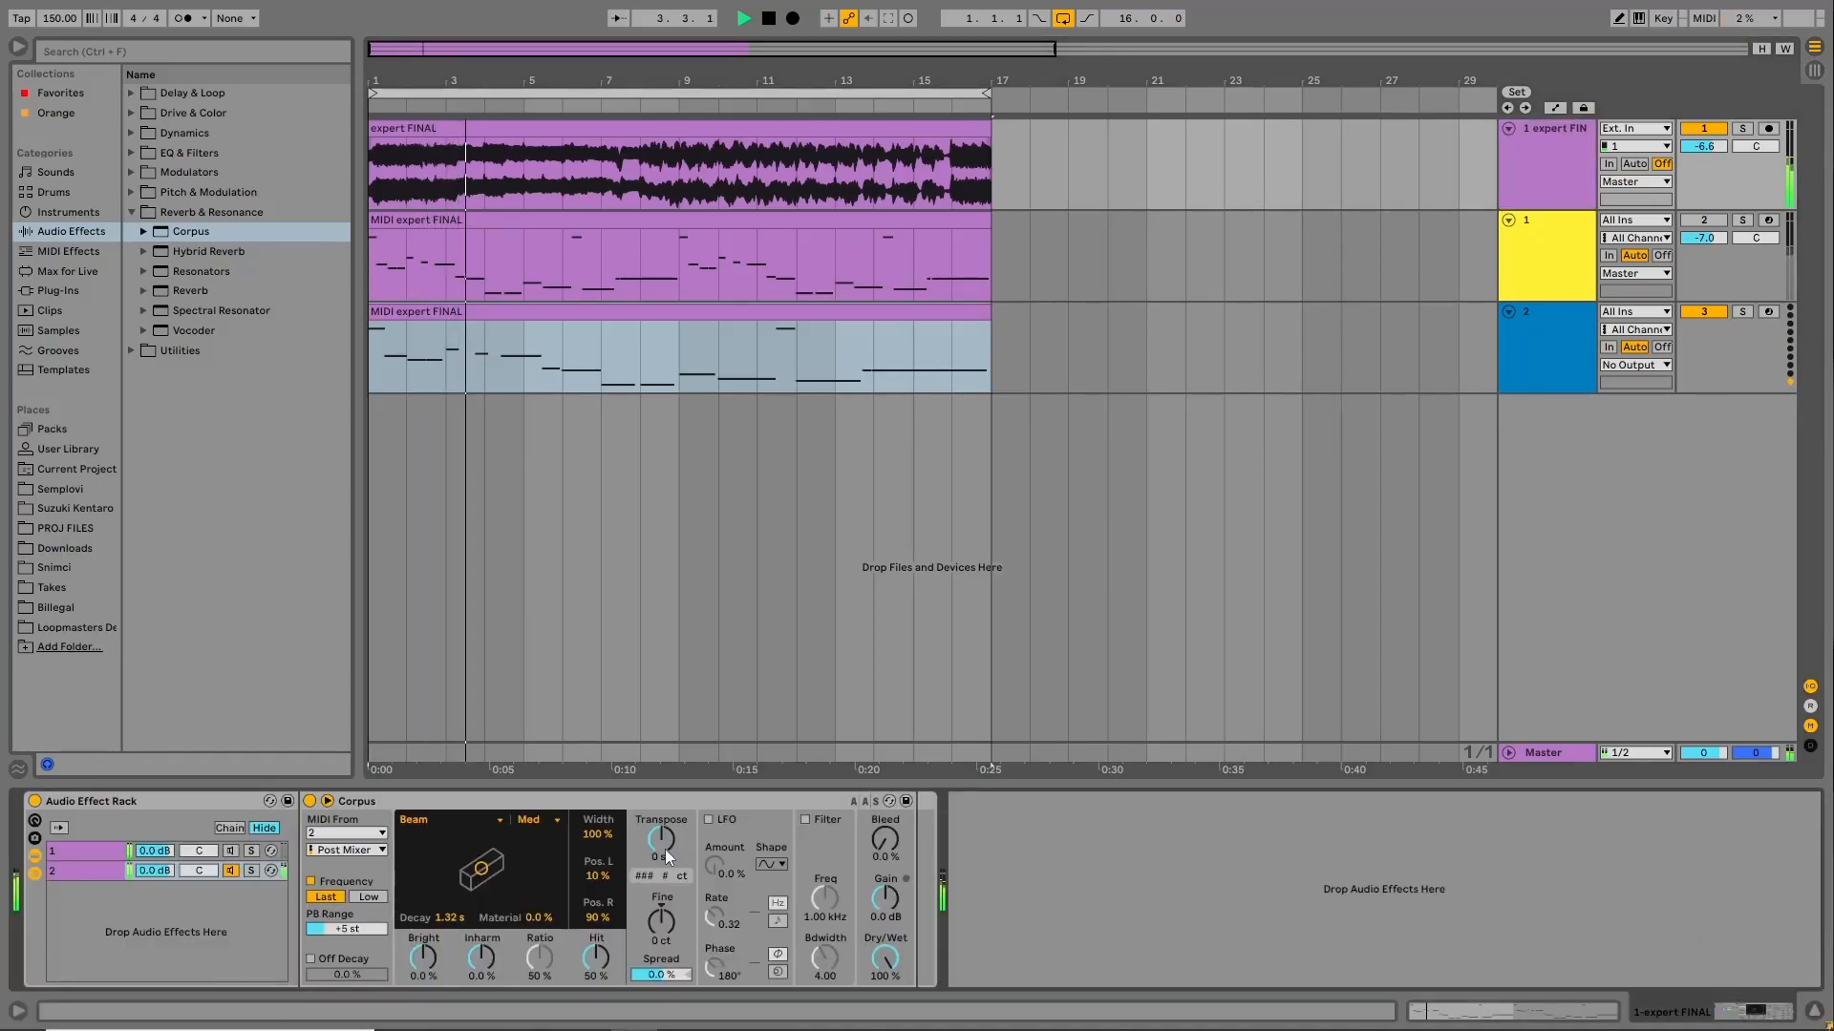
{"action": "left_click_drag", "start_coordinate": [666, 850], "coordinate": [667, 802]}
{"action": "left_click_drag", "start_coordinate": [482, 868], "coordinate": [454, 829]}
Try the Membrane resonator on chain 2's Corpus with a decay of 2.62 s and Material at -37%.
{"action": "left_click", "coordinate": [455, 823]}
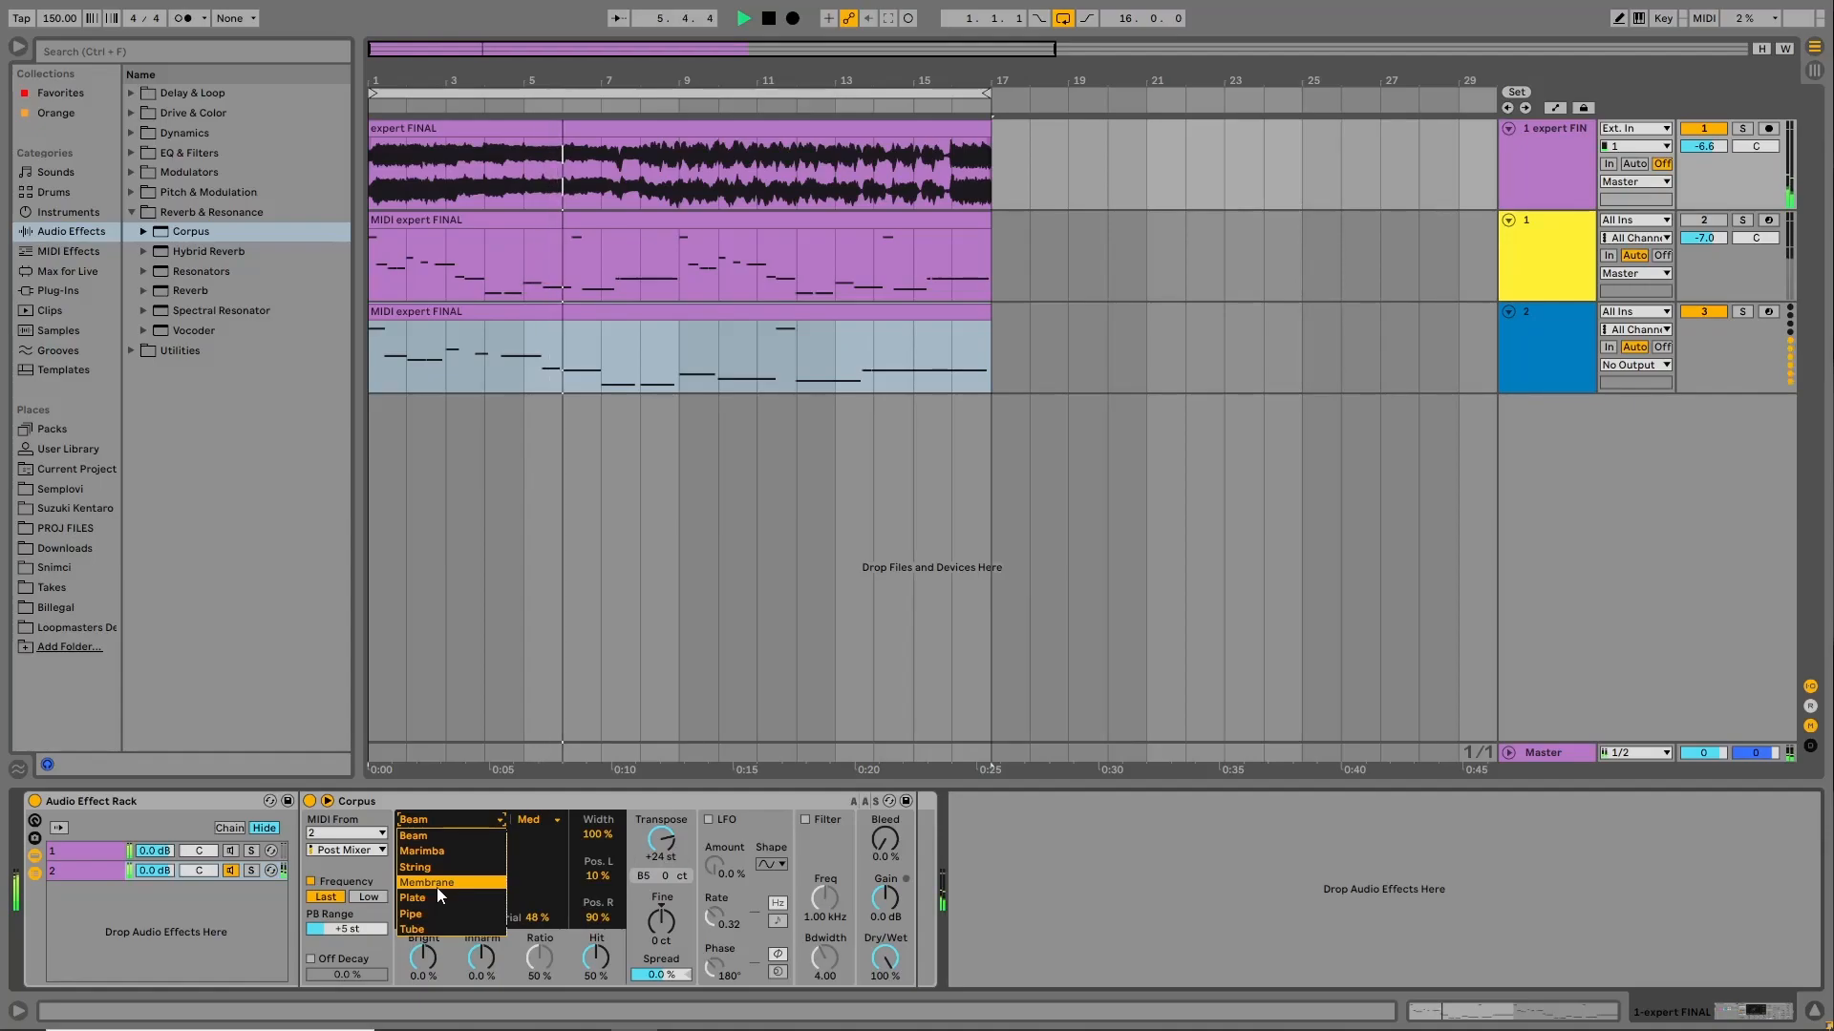
{"action": "left_click", "coordinate": [438, 886]}
{"action": "mouse_move", "coordinate": [490, 873]}
{"action": "left_mouse_down"}
{"action": "mouse_move", "coordinate": [467, 891]}
{"action": "mouse_move", "coordinate": [496, 878]}
{"action": "left_mouse_up"}
{"action": "left_click", "coordinate": [460, 821]}
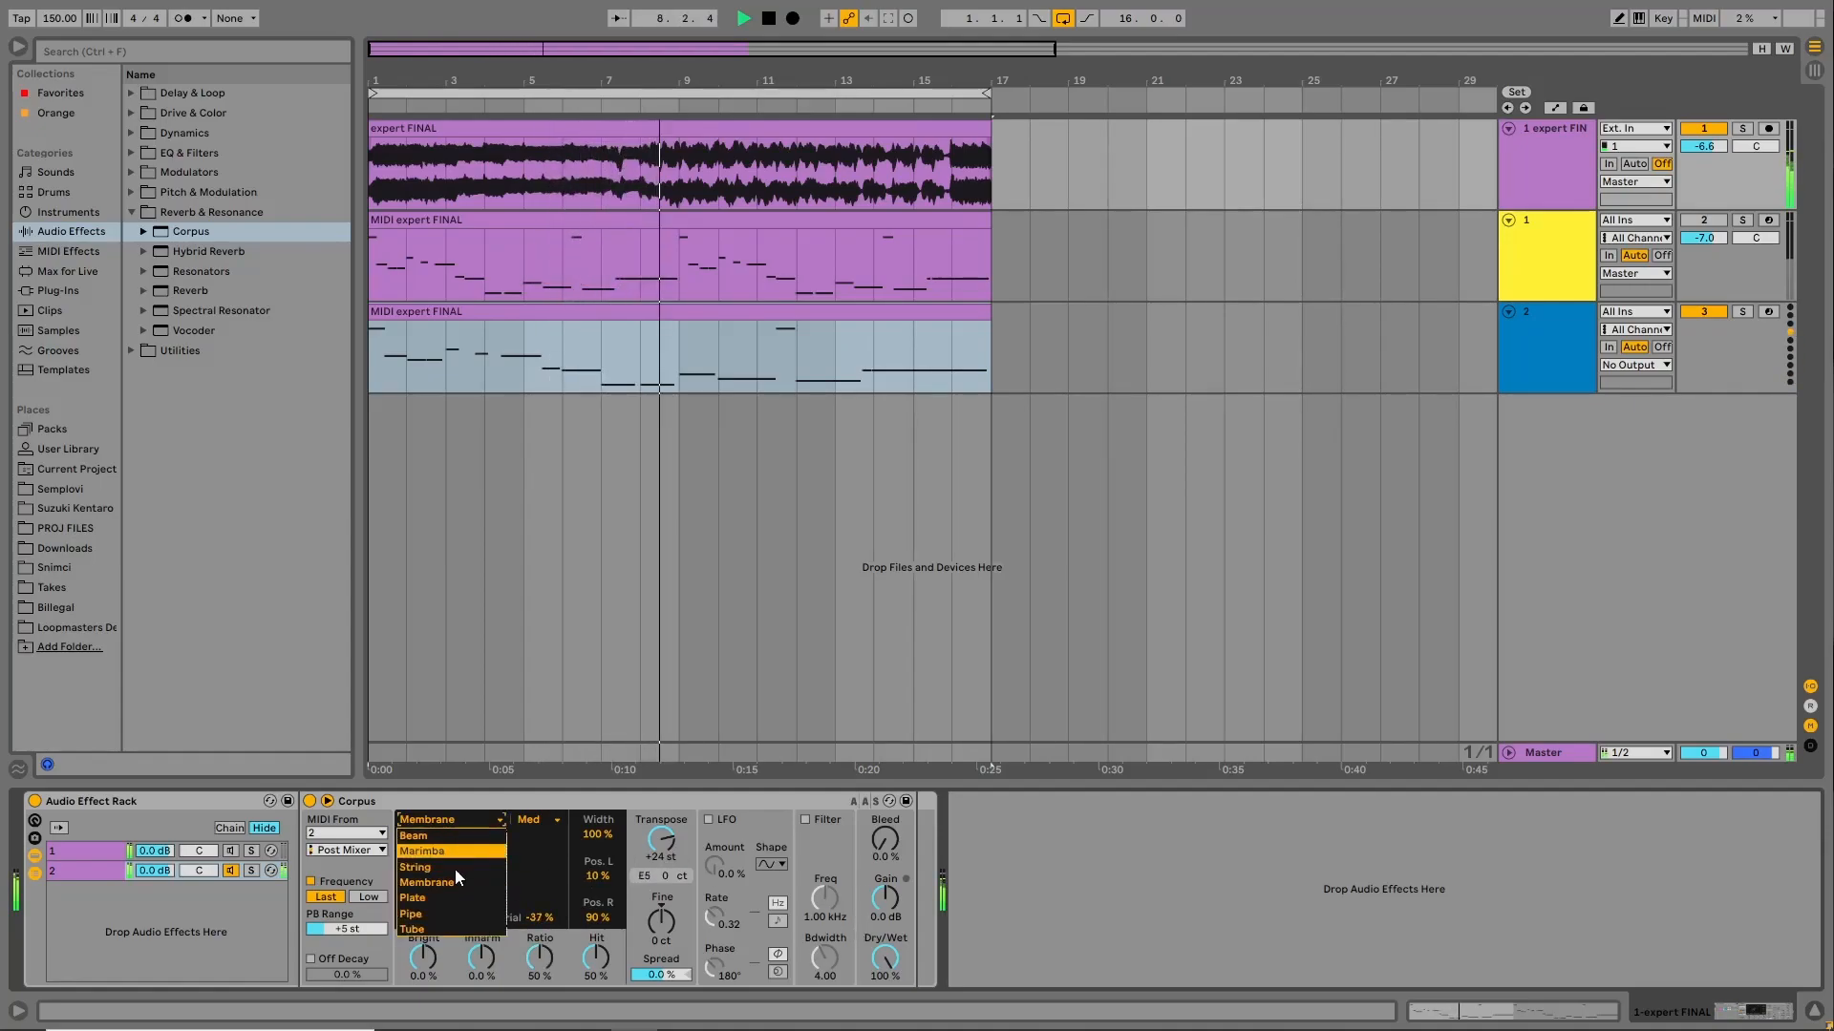
{"action": "left_click", "coordinate": [663, 842]}
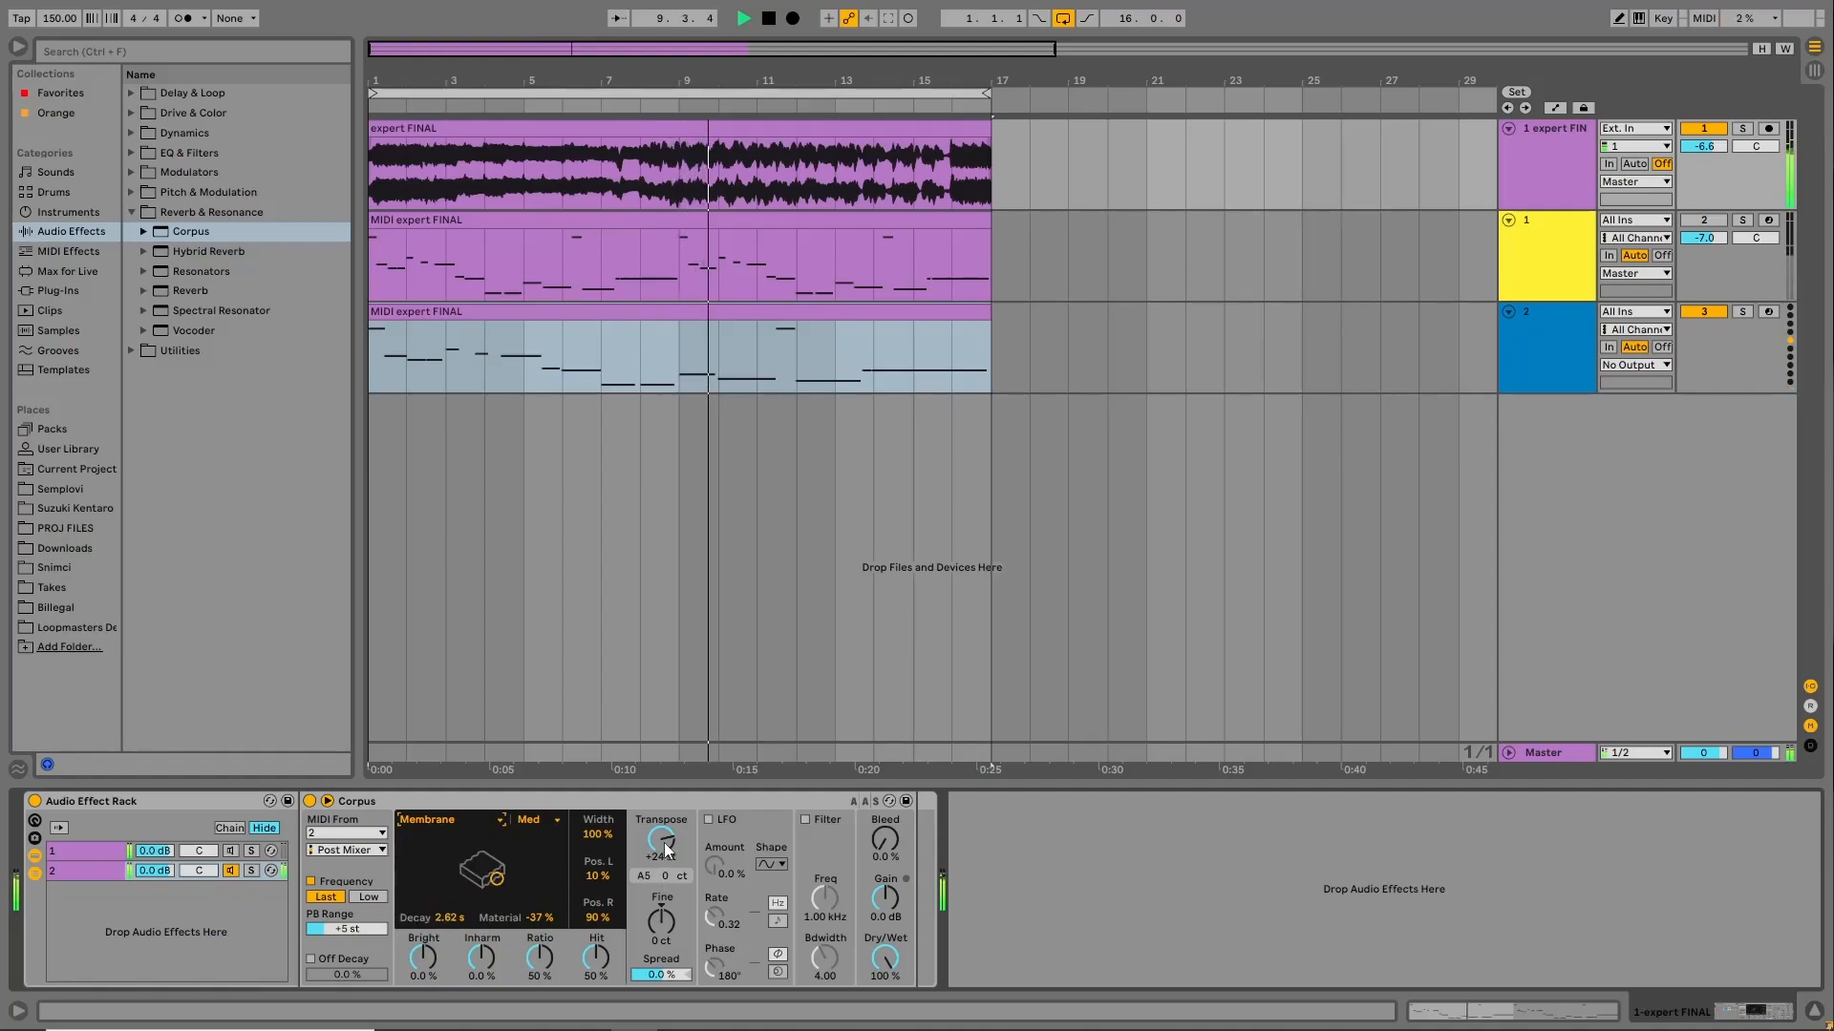
{"action": "key", "text": "Down"}
{"action": "left_click", "coordinate": [689, 500]}
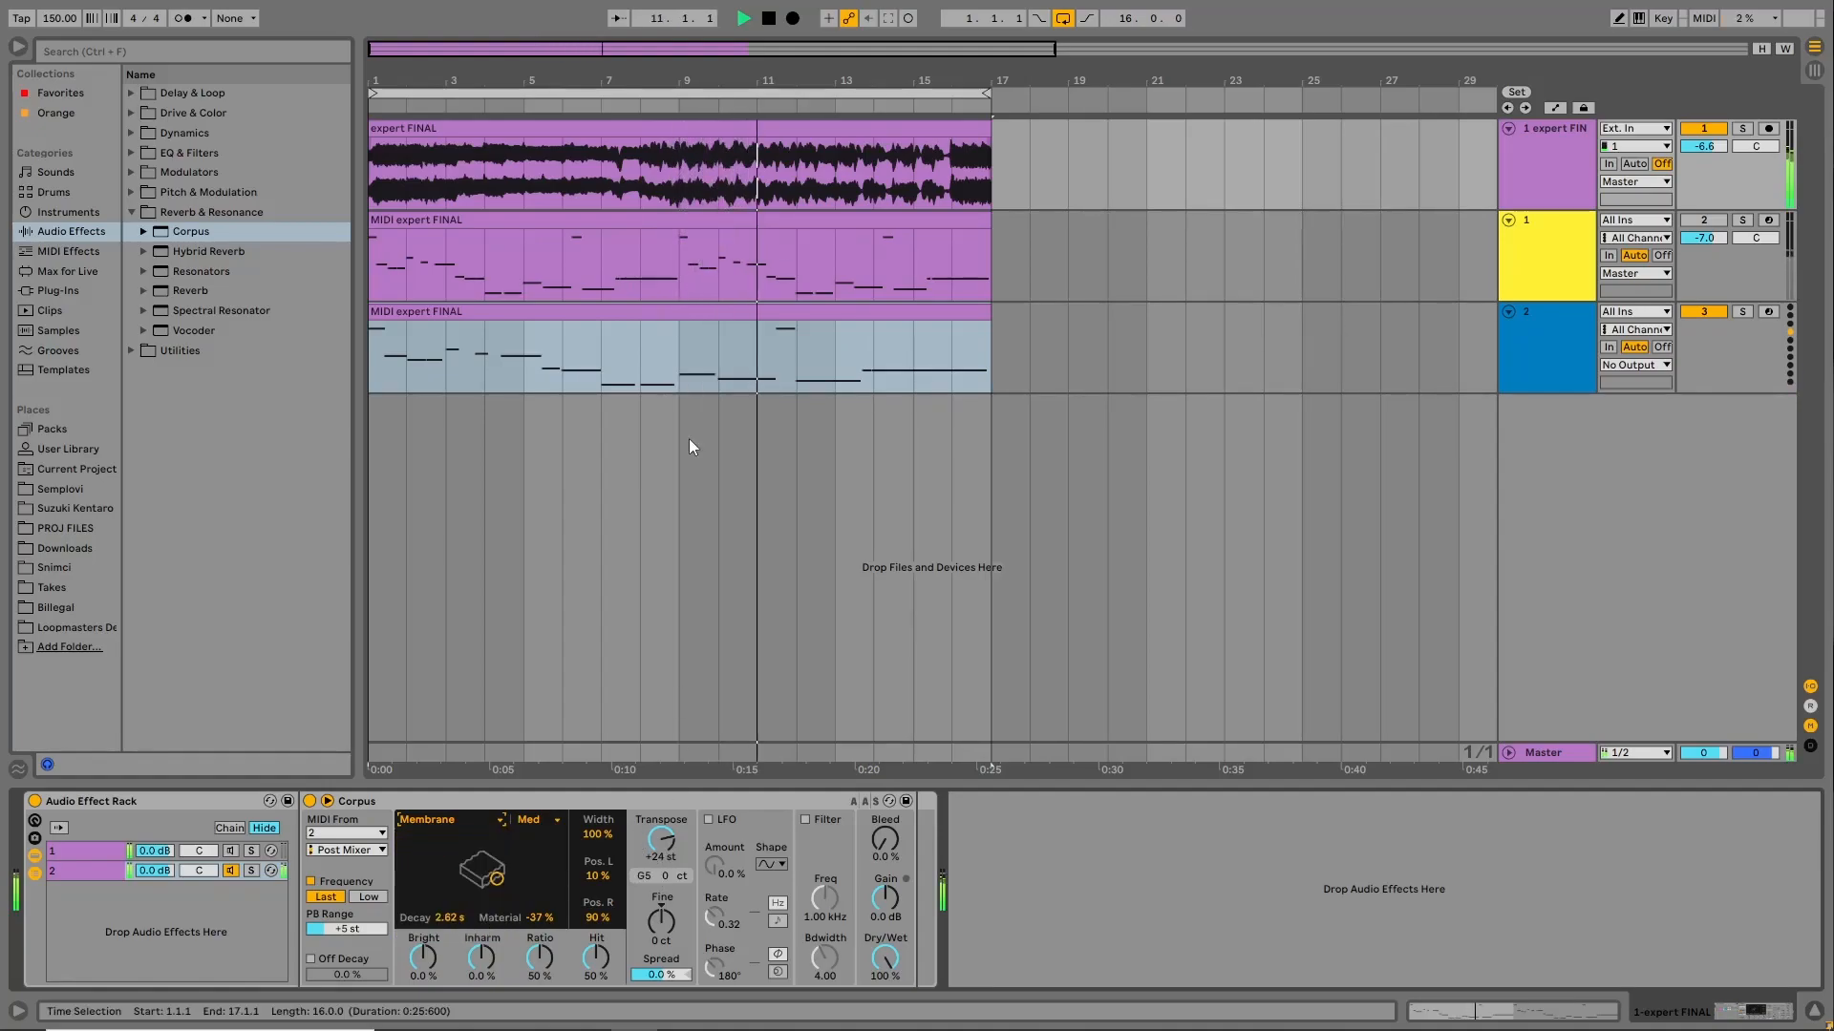
Transpose all notes in track 2's MIDI clip down seven semitones to the range A2–C5 and play the result.
{"action": "left_click", "coordinate": [616, 309]}
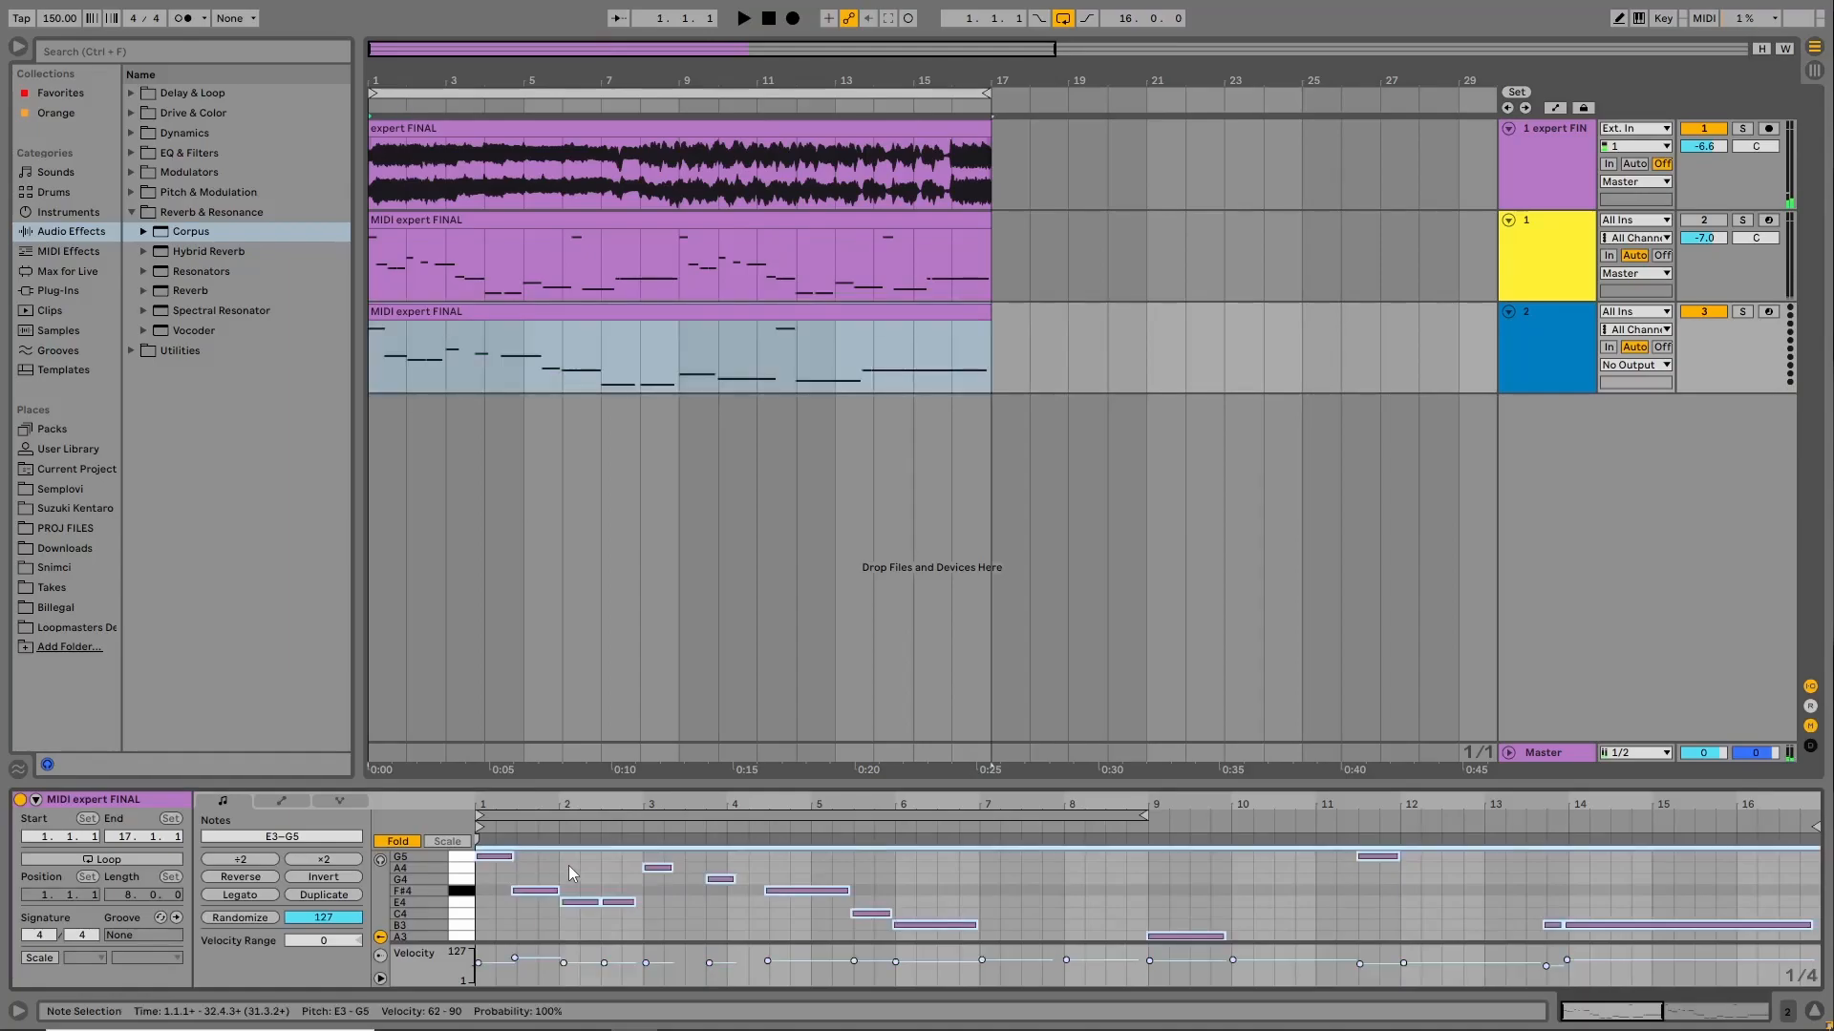
{"action": "left_click", "coordinate": [396, 843]}
{"action": "left_click_drag", "start_coordinate": [477, 779], "coordinate": [477, 475]}
{"action": "left_click", "coordinate": [497, 599]}
{"action": "key", "text": "ctrl+a"}
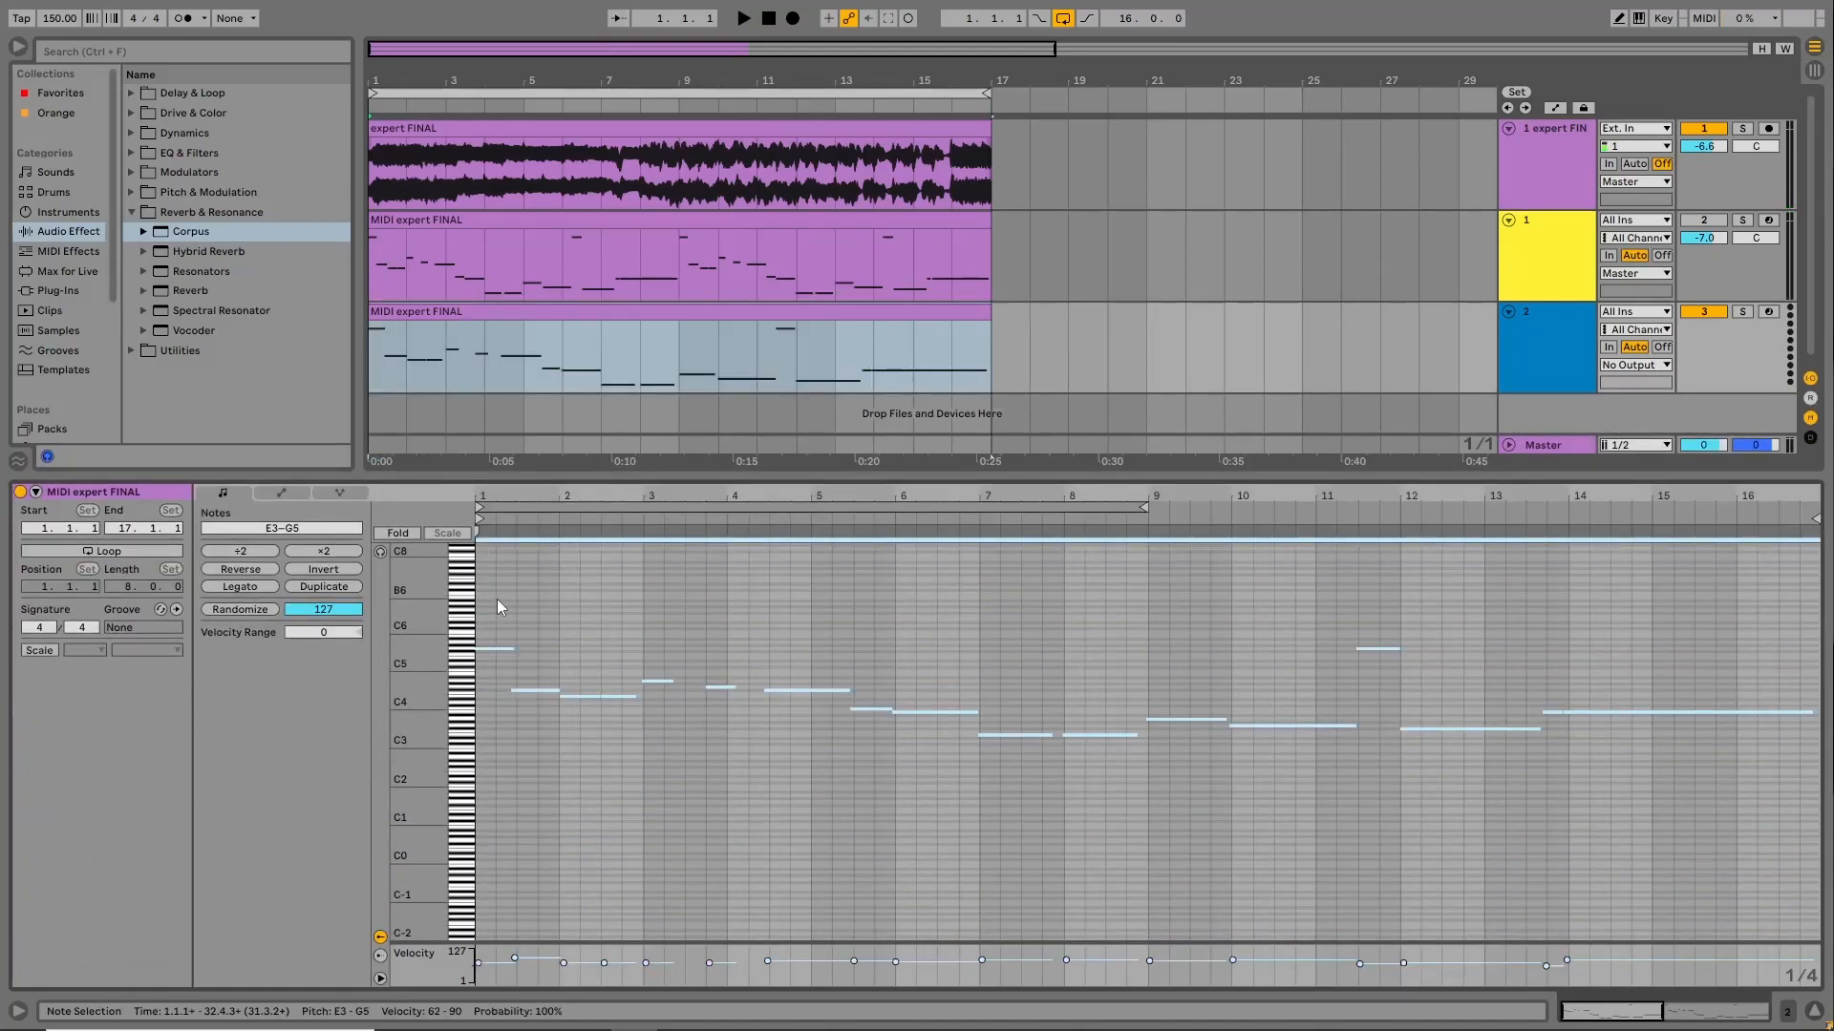
{"action": "key", "text": "Down"}
{"action": "key", "text": "Down"}
{"action": "key", "text": "Down"}
{"action": "key", "text": "Down"}
{"action": "key", "text": "Down"}
{"action": "key", "text": "Down"}
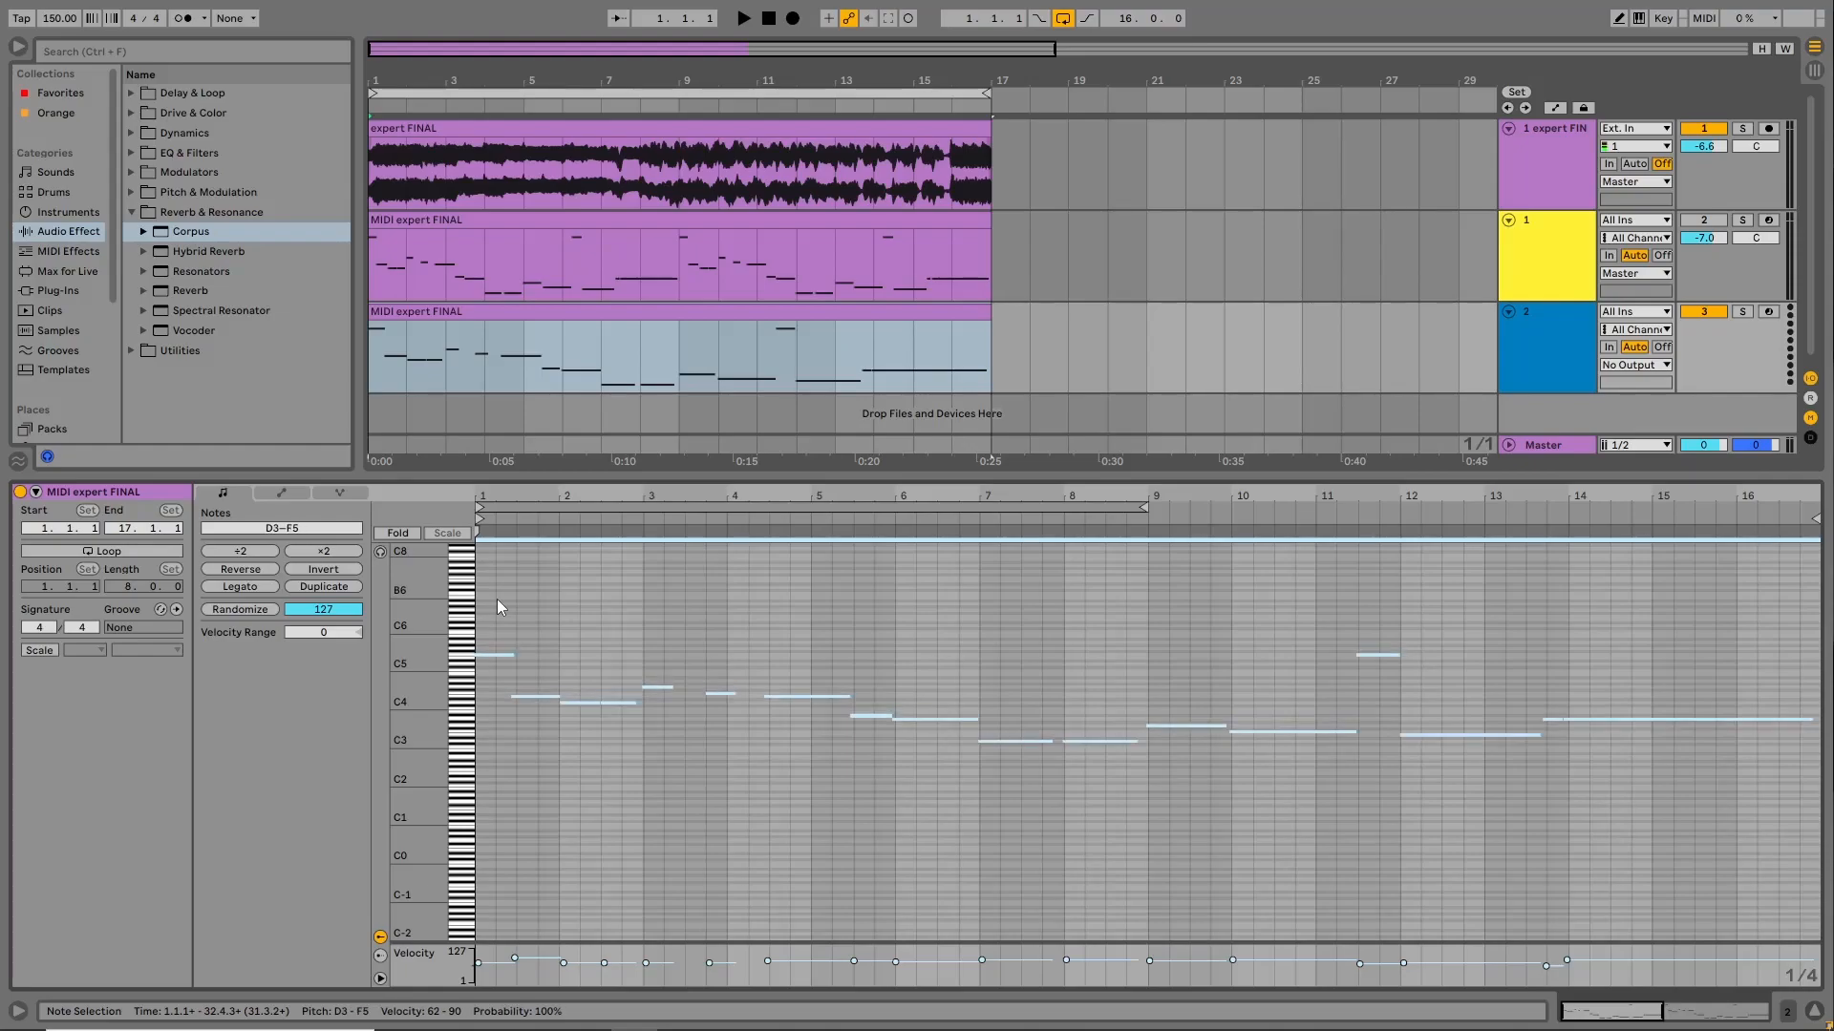
{"action": "key", "text": "Down"}
{"action": "key", "text": "space"}
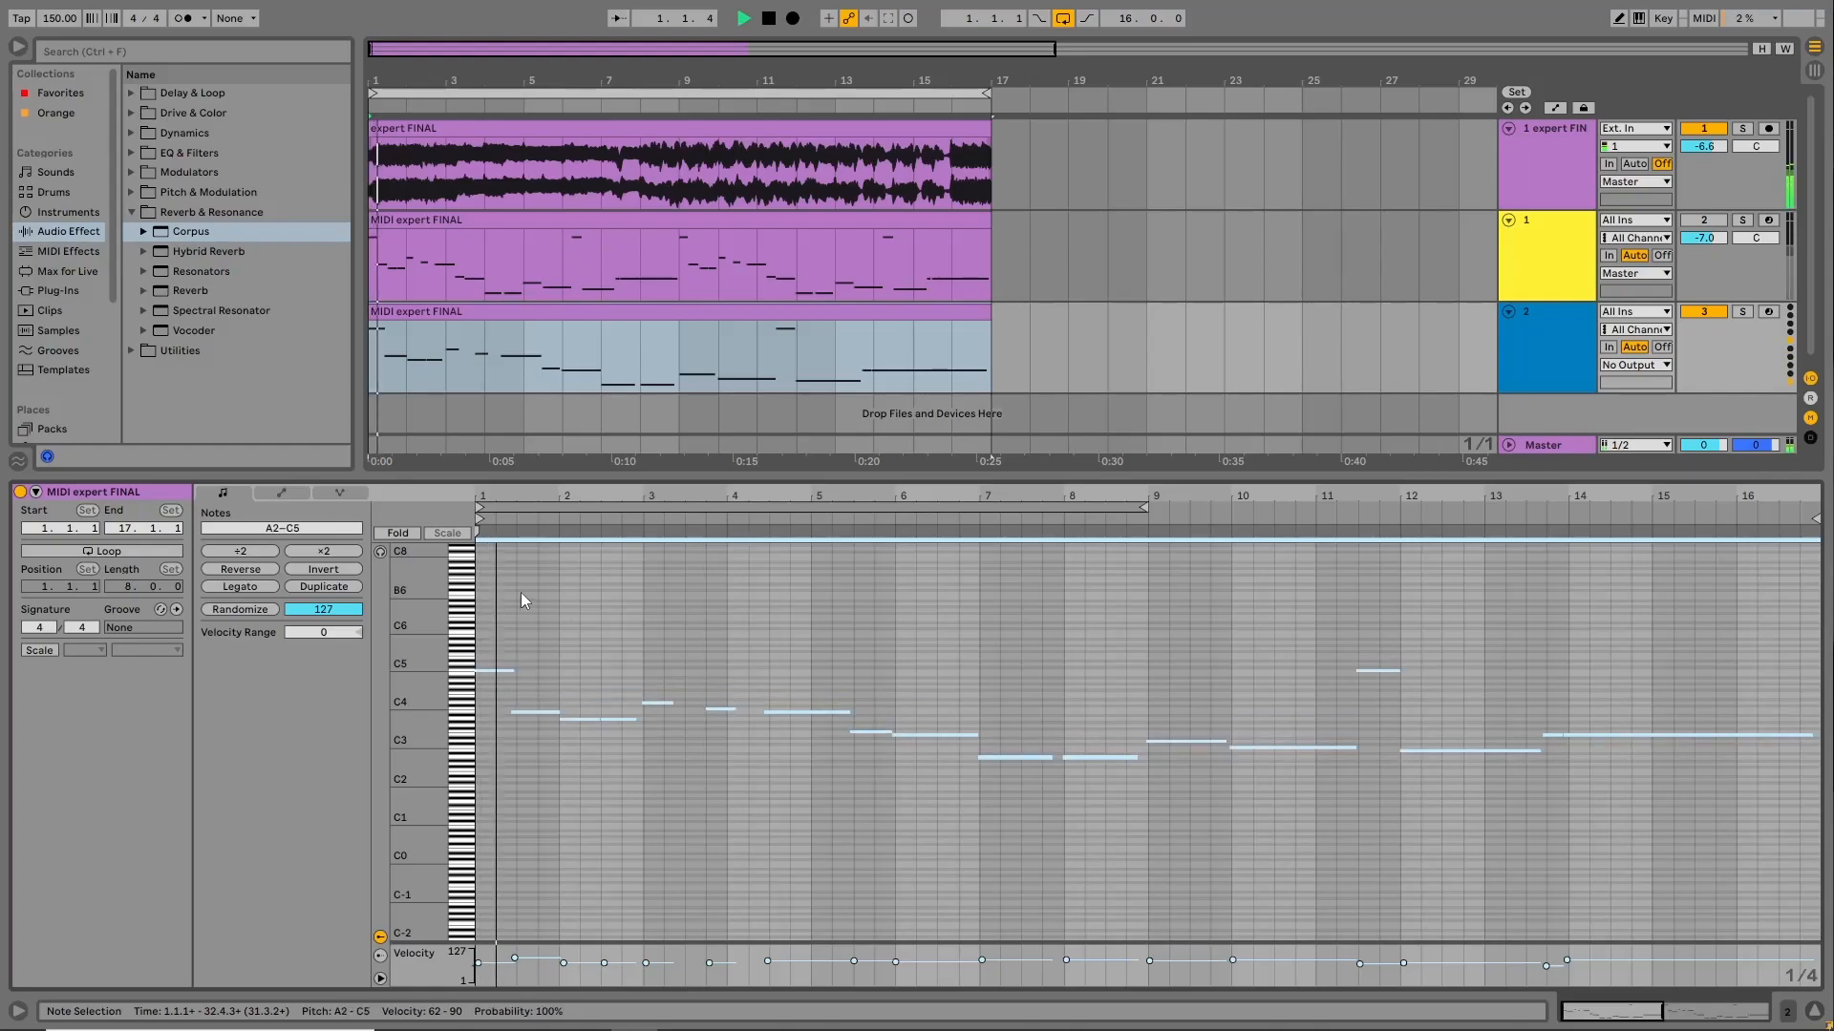
Activate track 1 so its Wavetable sounds, and look over its device and the MIDI clips during playback.
{"action": "left_click", "coordinate": [1571, 190]}
{"action": "left_click", "coordinate": [1703, 220]}
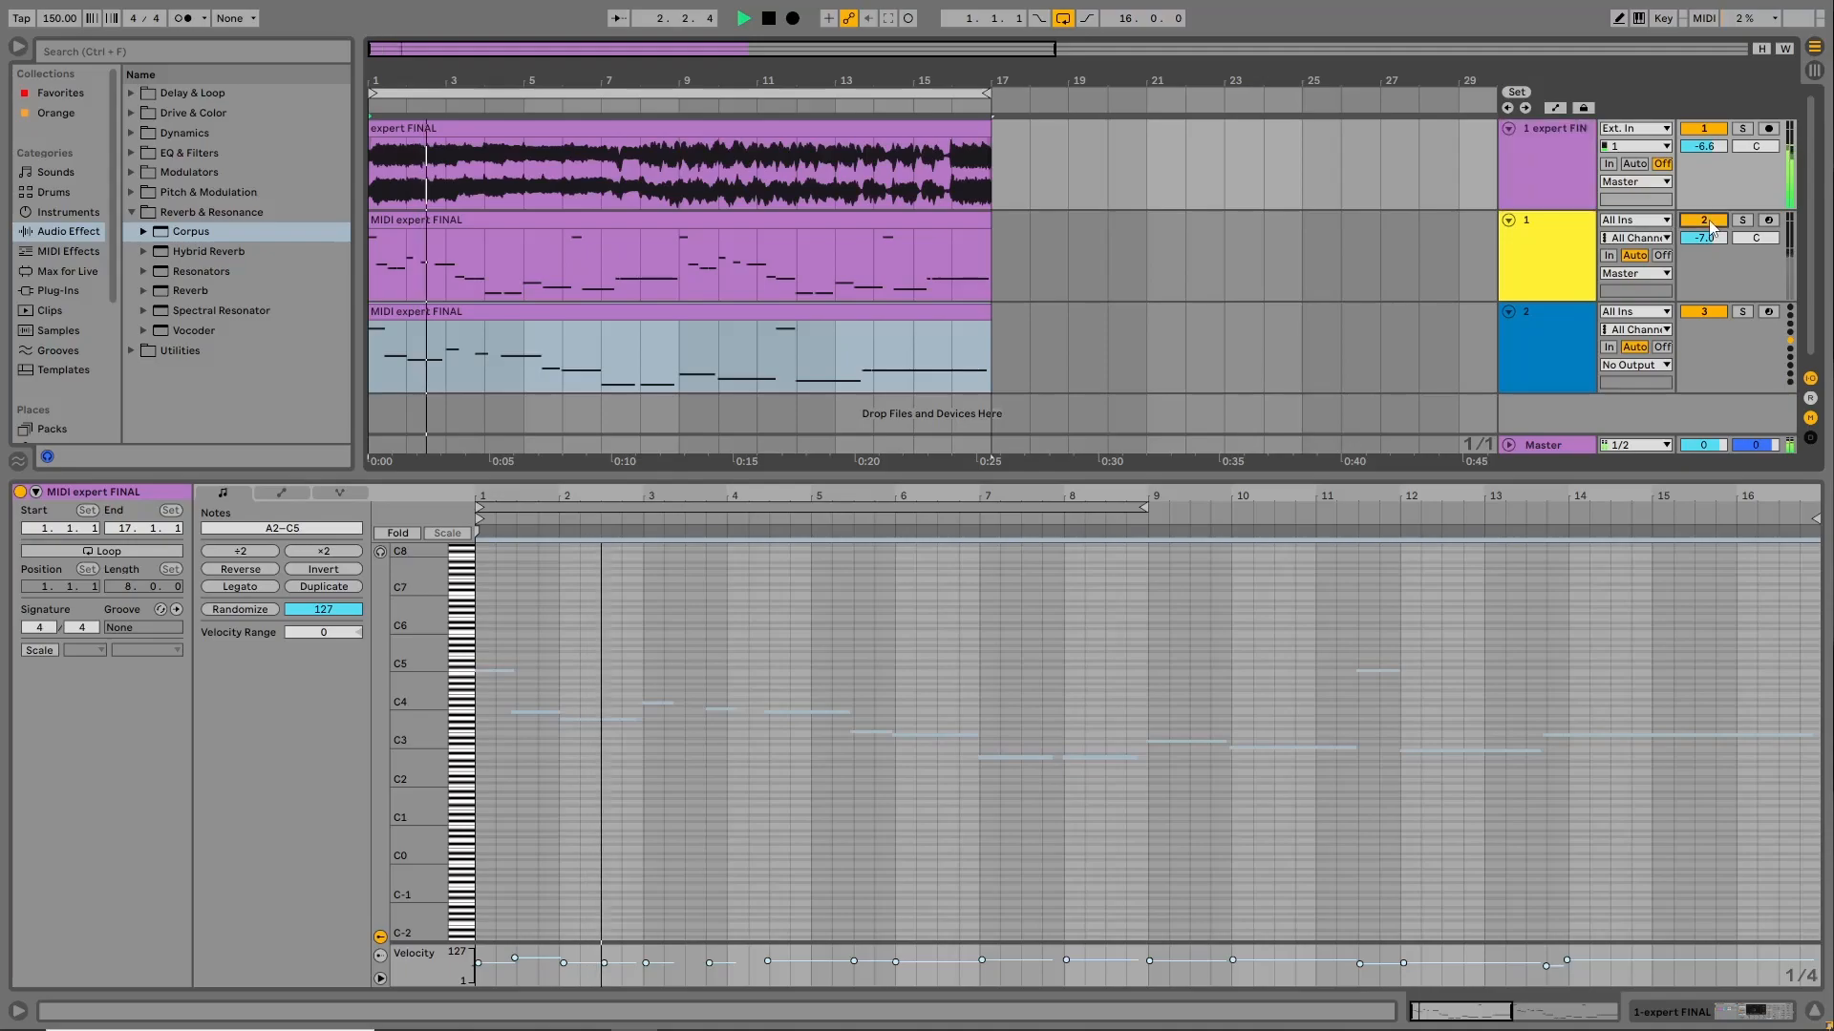
{"action": "left_click", "coordinate": [1545, 338]}
{"action": "left_click", "coordinate": [1552, 266]}
{"action": "left_click", "coordinate": [1747, 1011]}
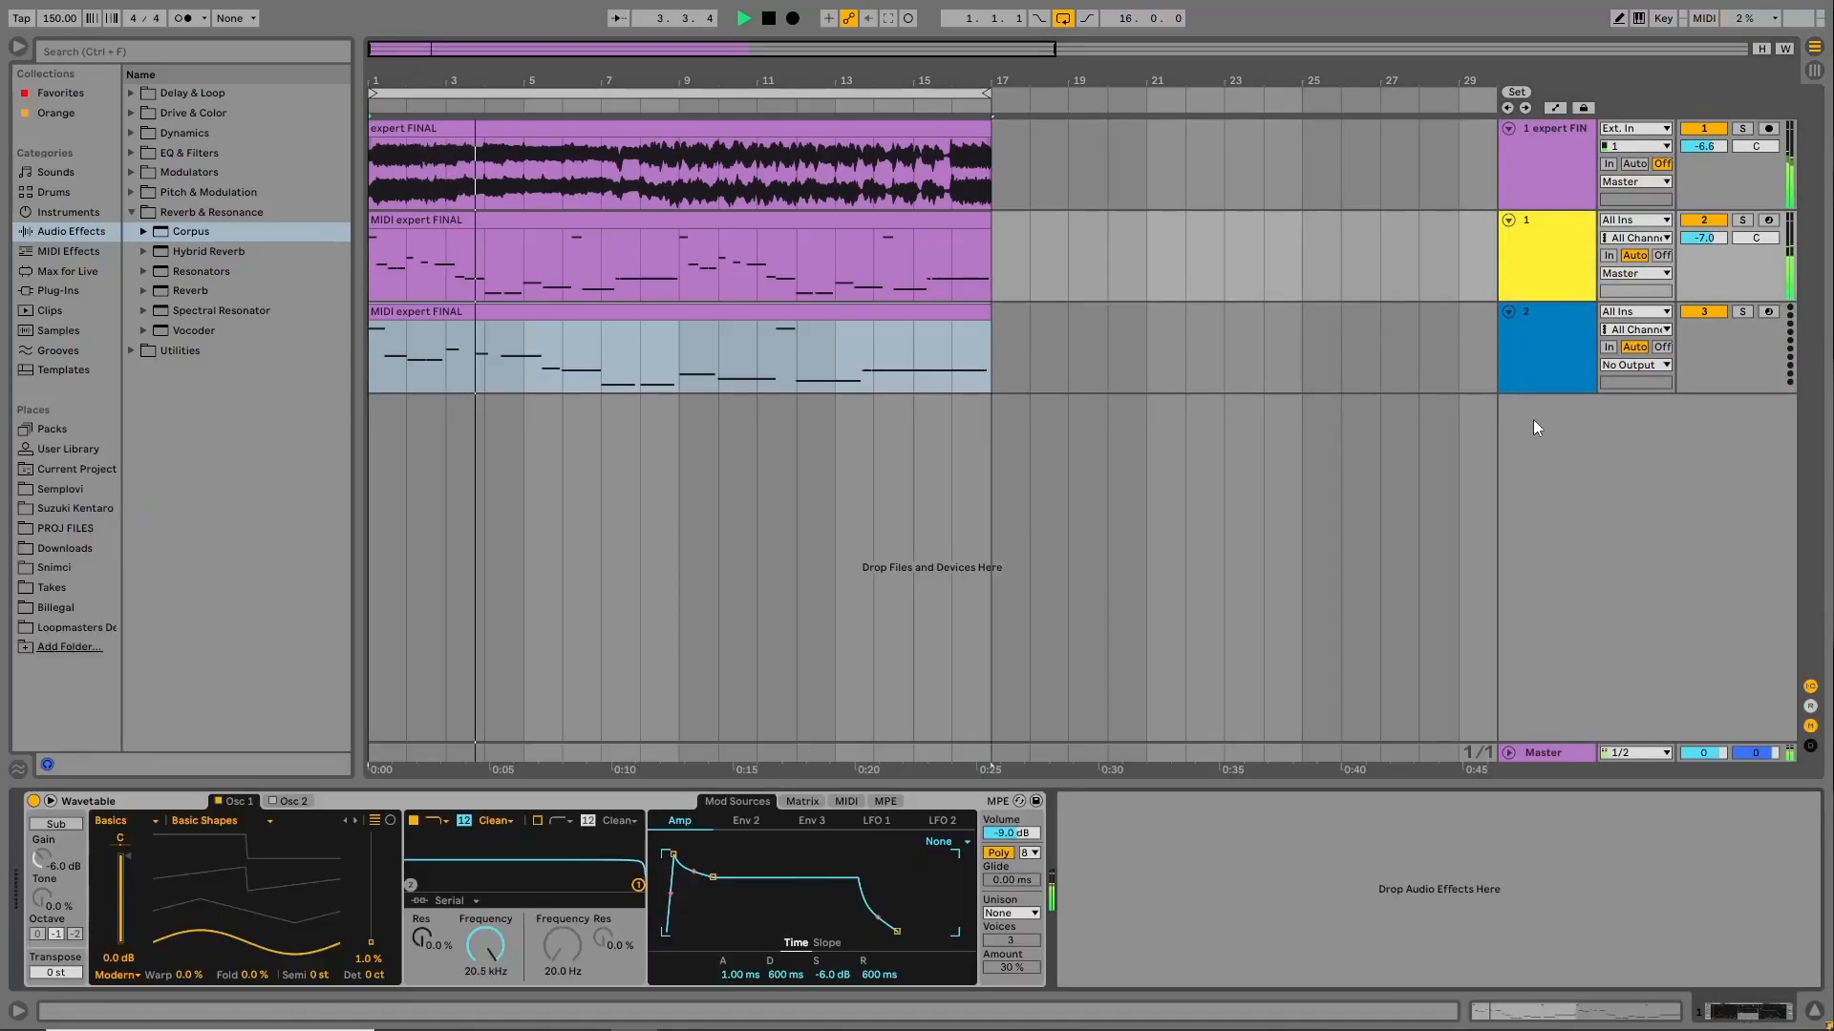
{"action": "left_click", "coordinate": [492, 216]}
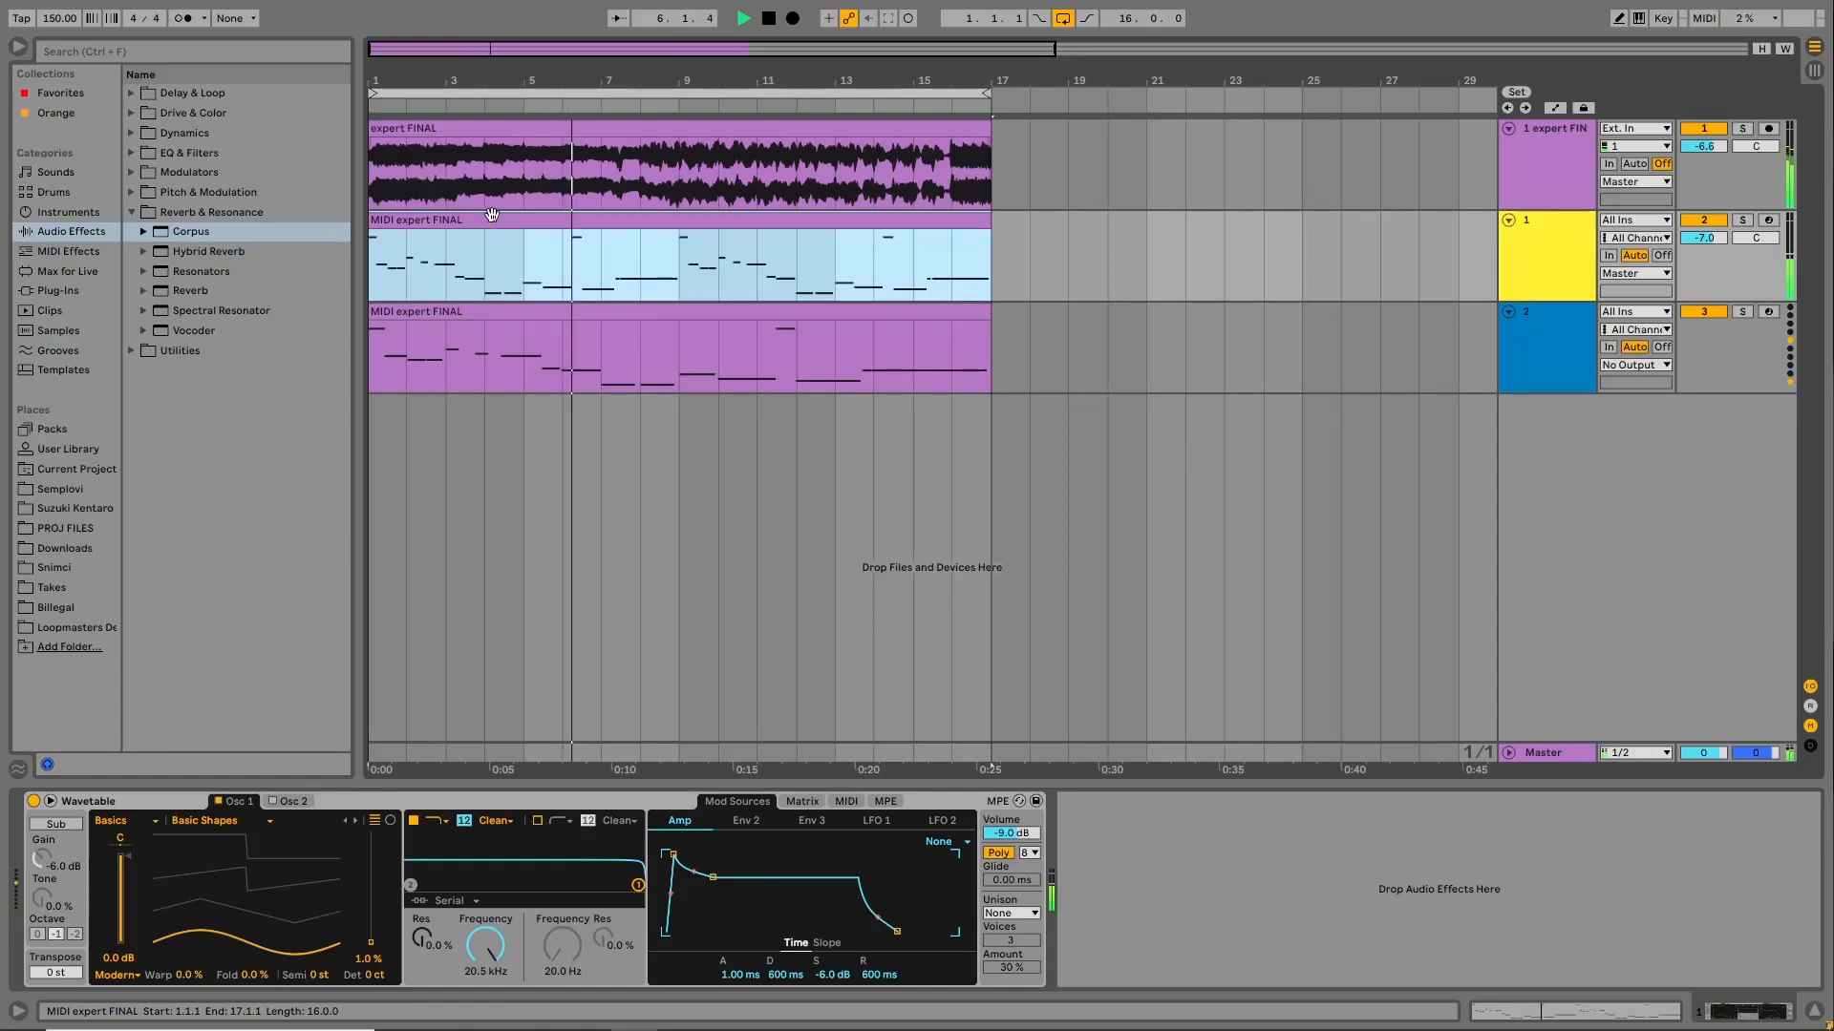
{"action": "left_click", "coordinate": [602, 356]}
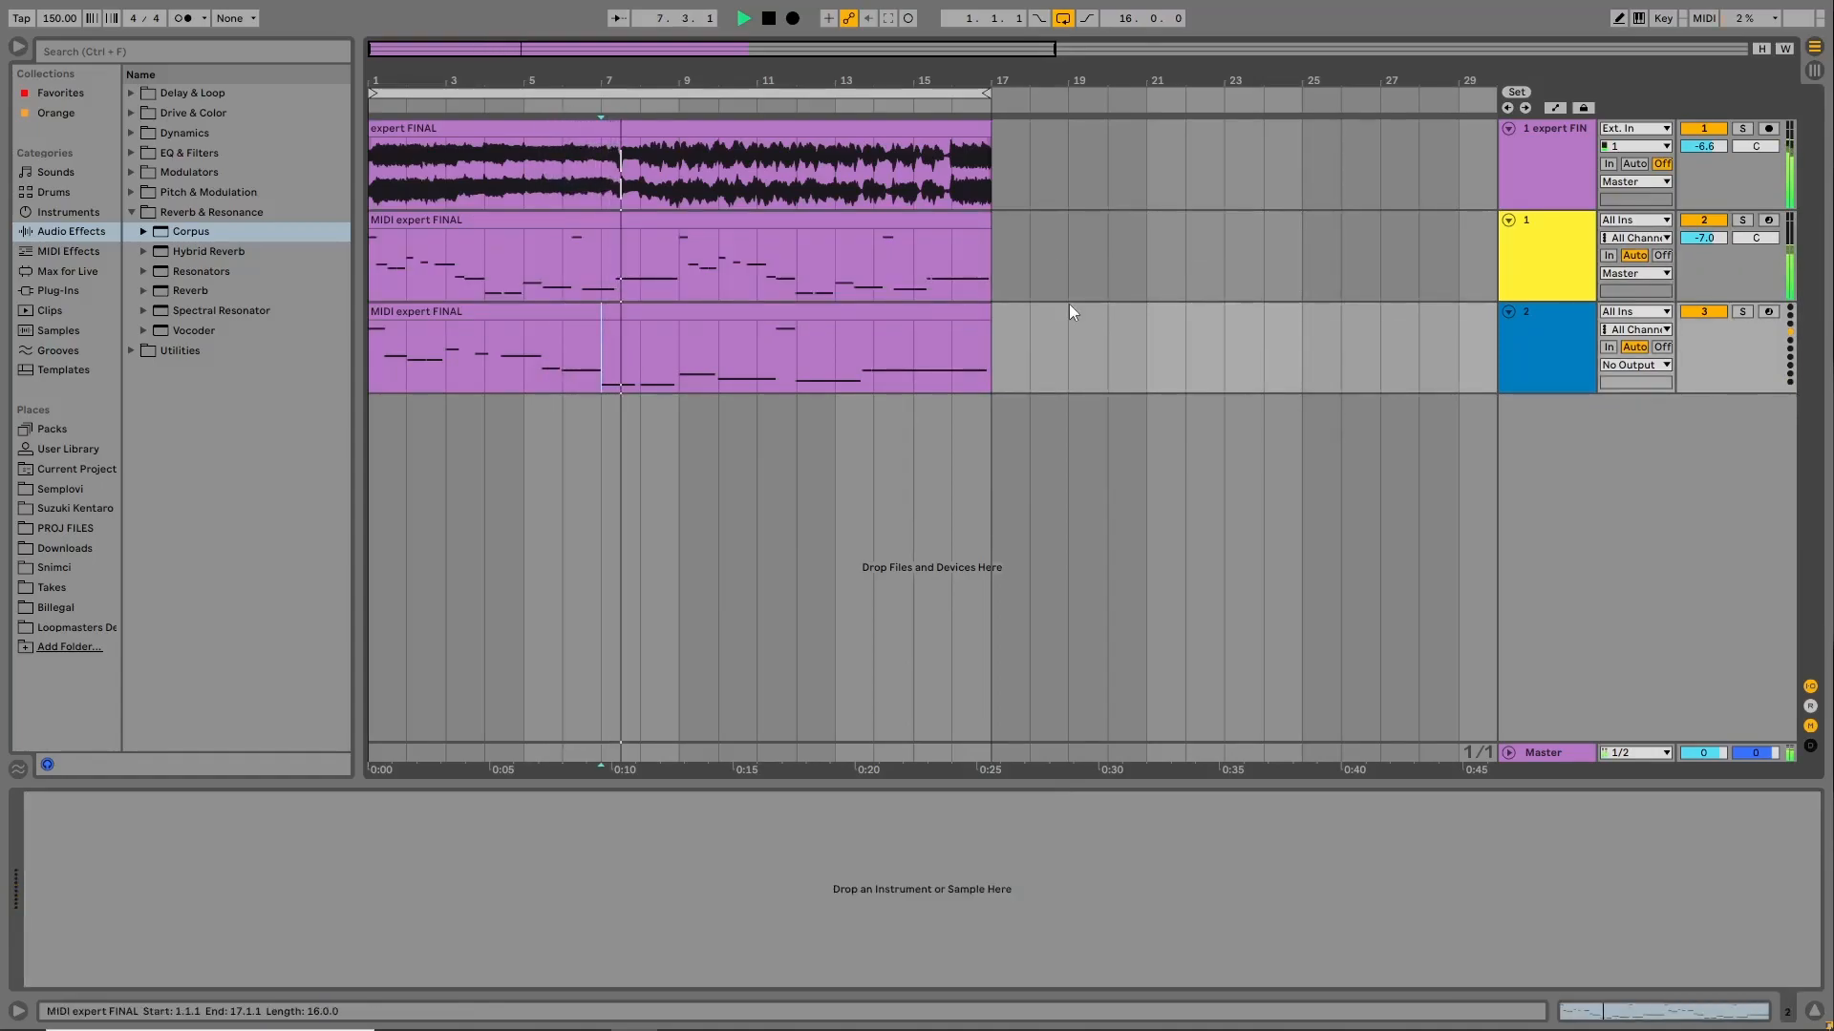
{"action": "left_click", "coordinate": [1547, 262]}
Switch chain 2's Corpus on the expert FINAL track to the Pipe resonator and set Transpose to 0 st.
{"action": "left_click", "coordinate": [621, 184]}
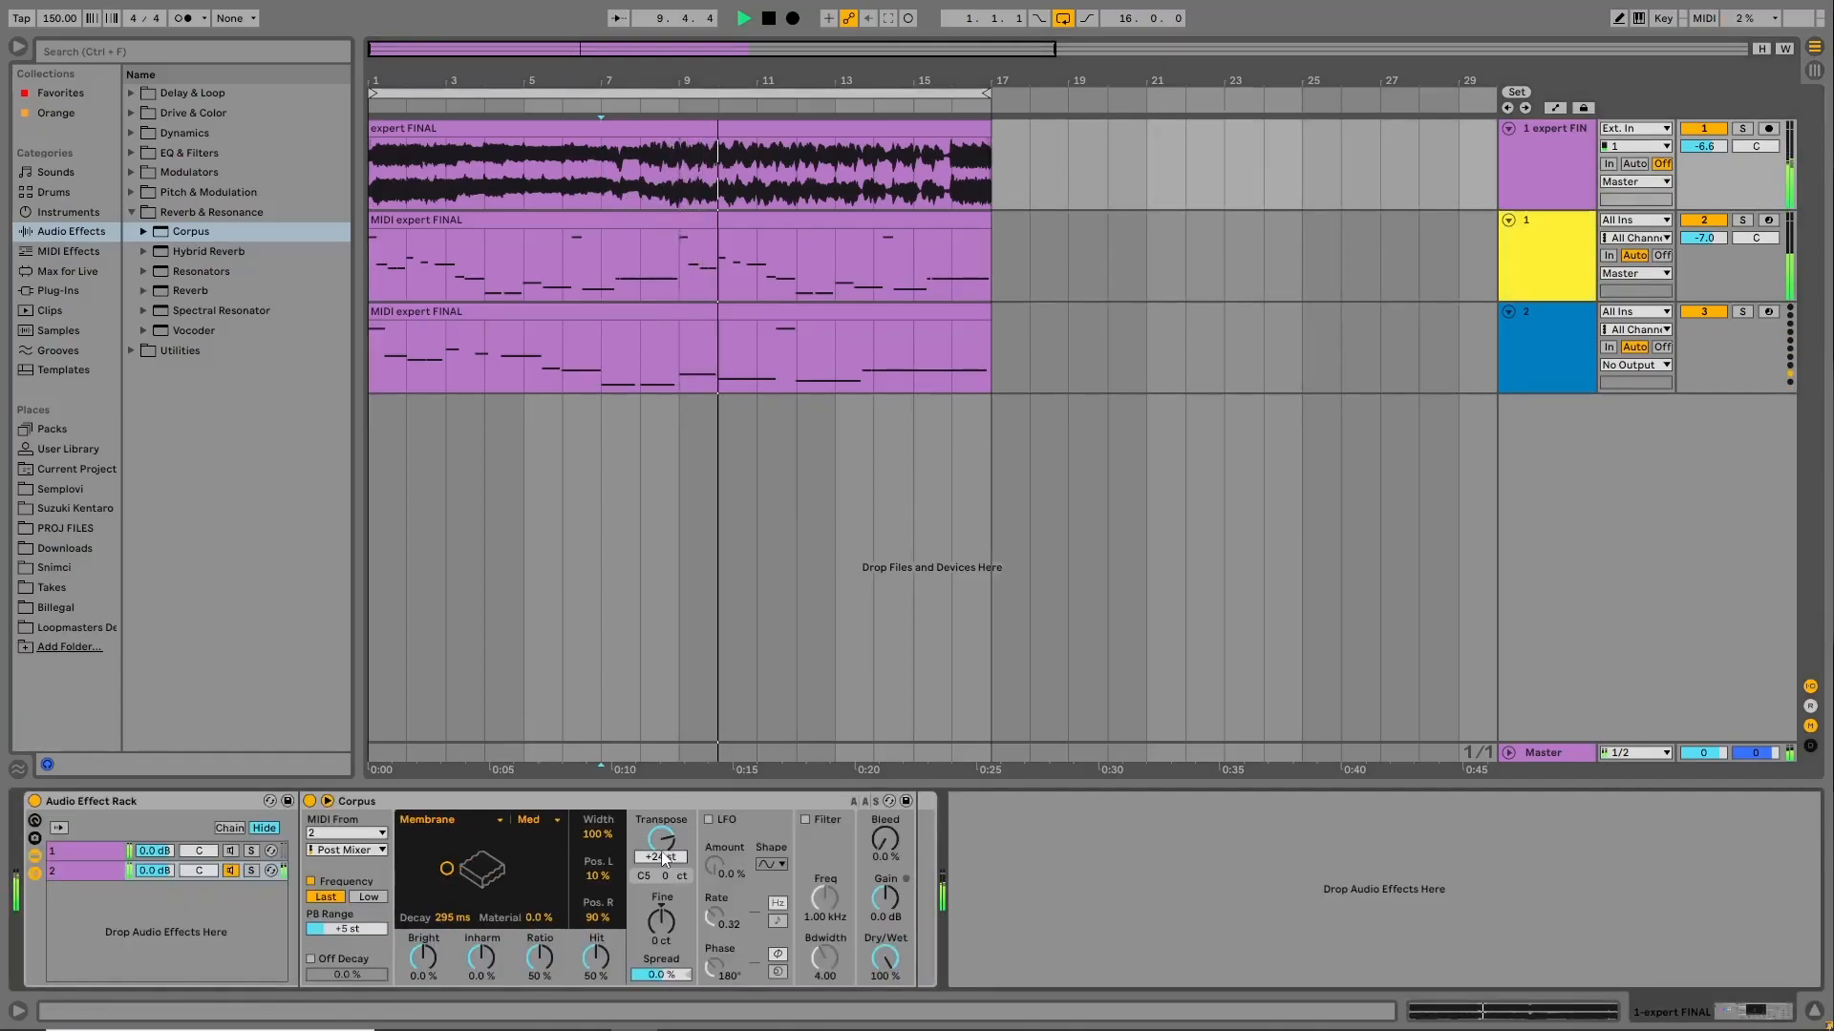
{"action": "left_click", "coordinate": [485, 817]}
{"action": "left_click", "coordinate": [468, 914]}
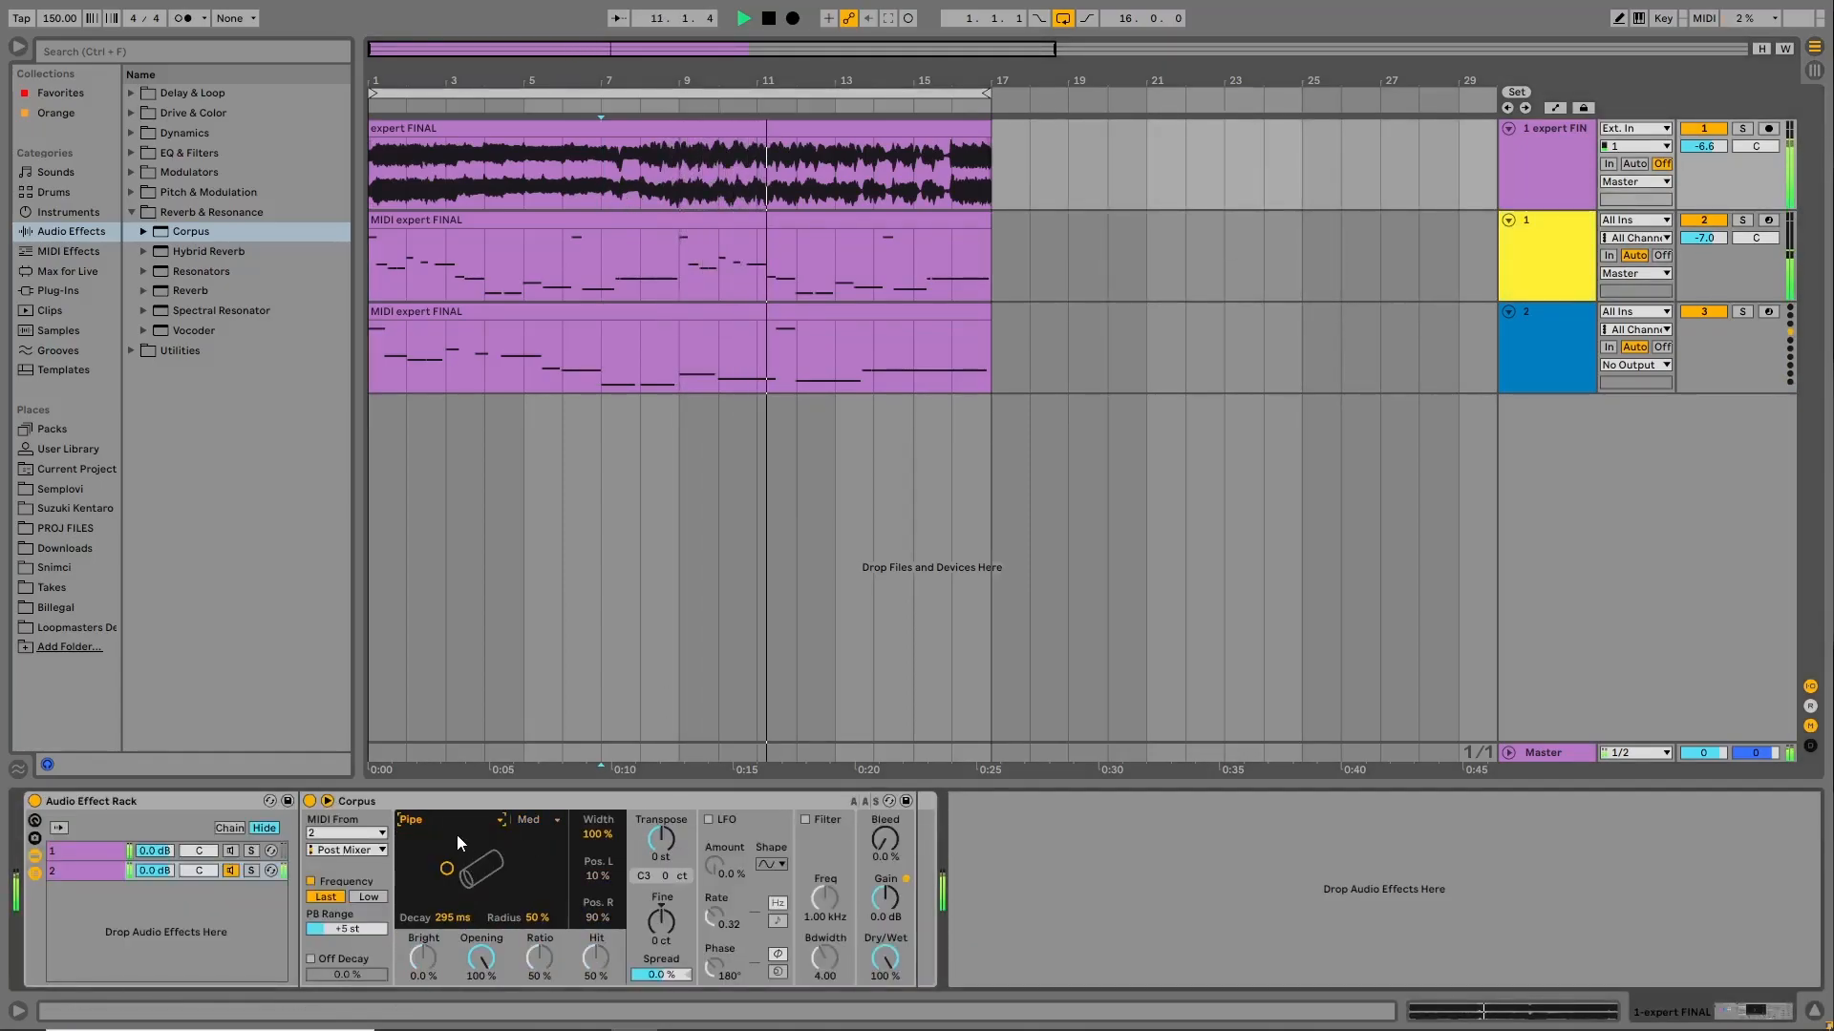
Set the chain volumes to -6.8 dB for 1 and 1.3 dB for 2, and the Pipe's decay to 3.29 s and radius to 81%.
{"action": "left_click", "coordinate": [230, 850]}
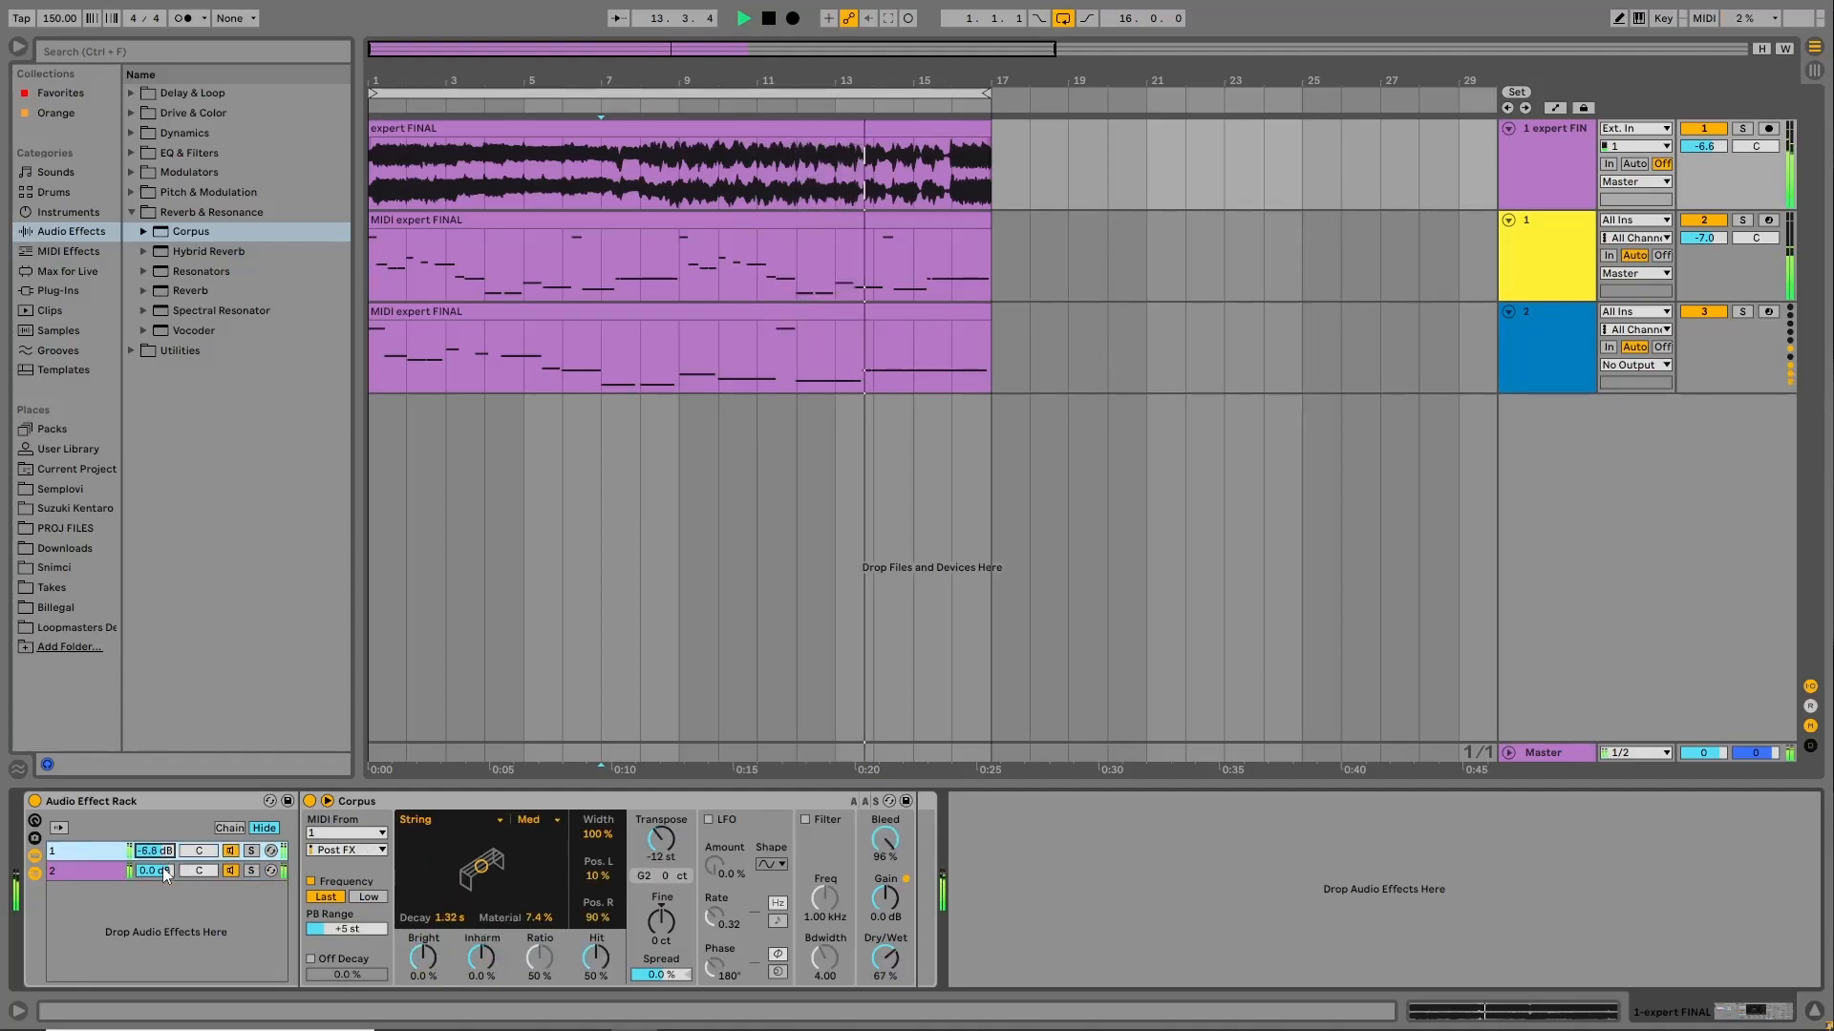
{"action": "left_click", "coordinate": [162, 871]}
{"action": "left_click", "coordinate": [311, 880]}
{"action": "left_click_drag", "start_coordinate": [447, 869], "coordinate": [502, 851]}
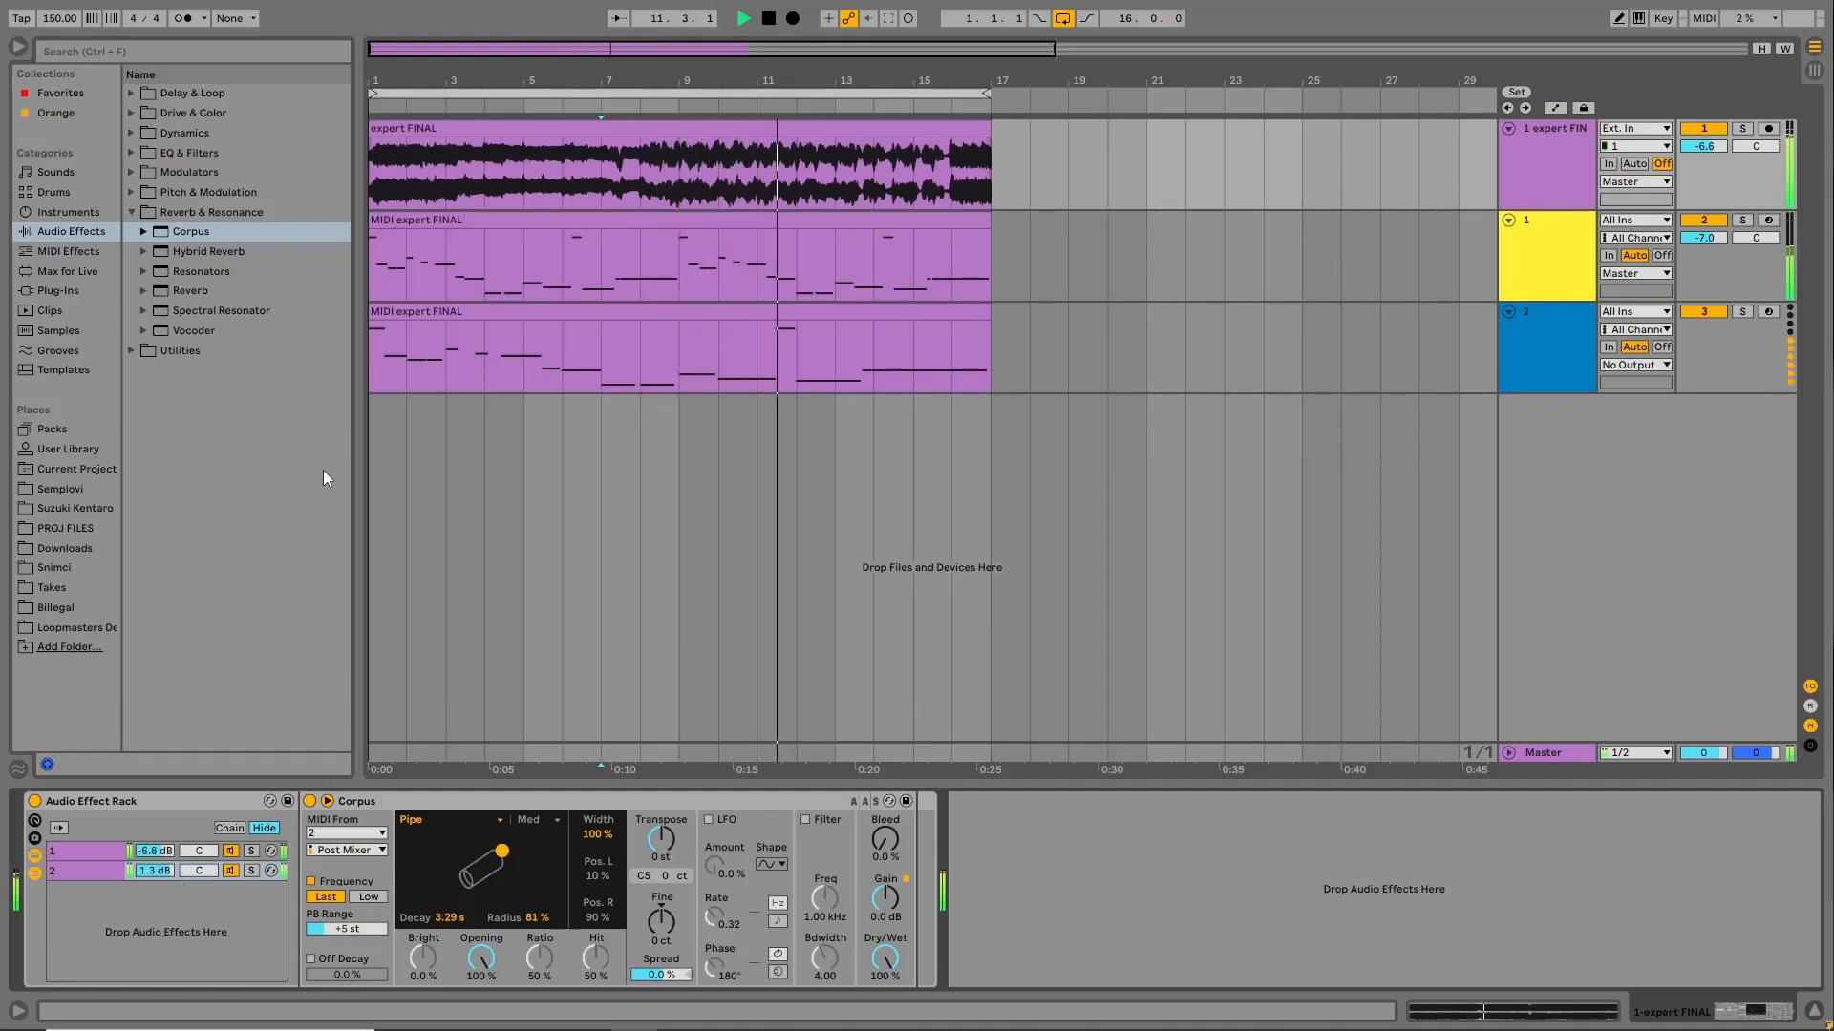
Duplicate bars 9 to 14 of track 2's MIDI clip so the copy starts at bar 14, and play from bar 9.
{"action": "left_click_drag", "start_coordinate": [678, 357], "coordinate": [875, 346]}
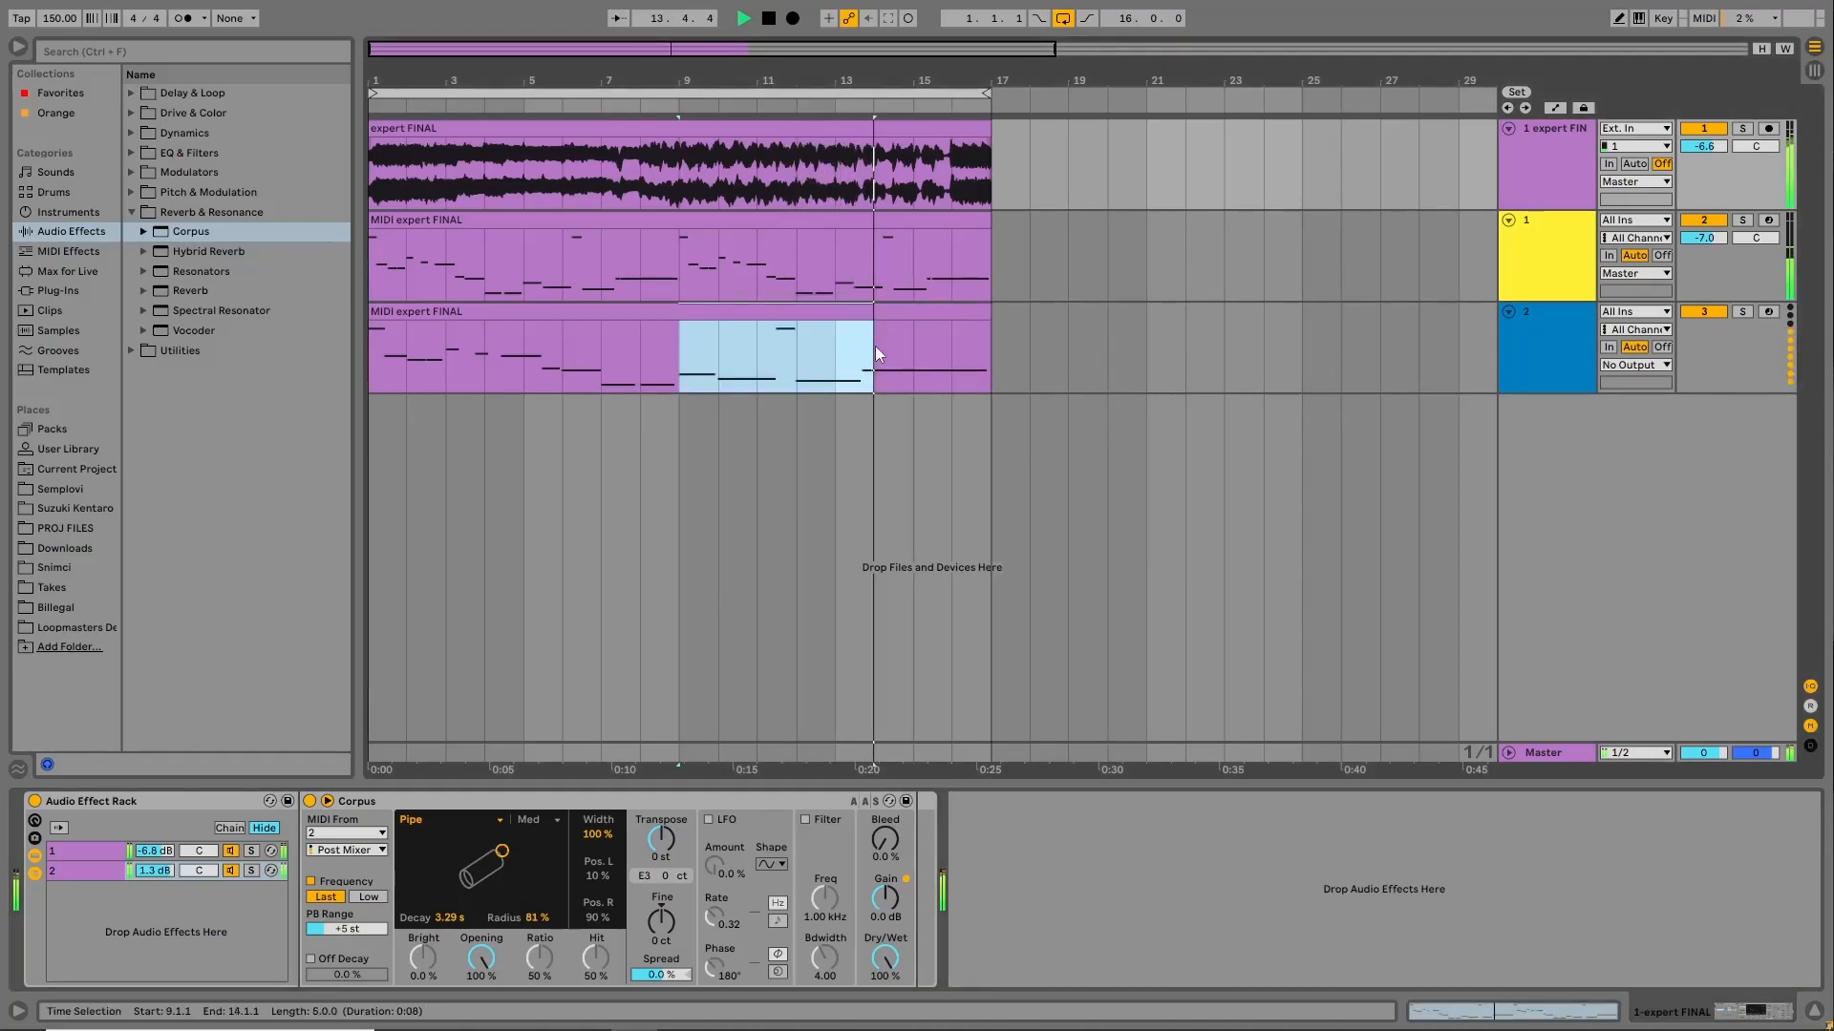
{"action": "key", "text": "ctrl+d"}
{"action": "key", "text": "space"}
{"action": "left_click_drag", "start_coordinate": [672, 353], "coordinate": [881, 354]}
{"action": "key", "text": "ctrl+d"}
{"action": "left_click", "coordinate": [874, 355]}
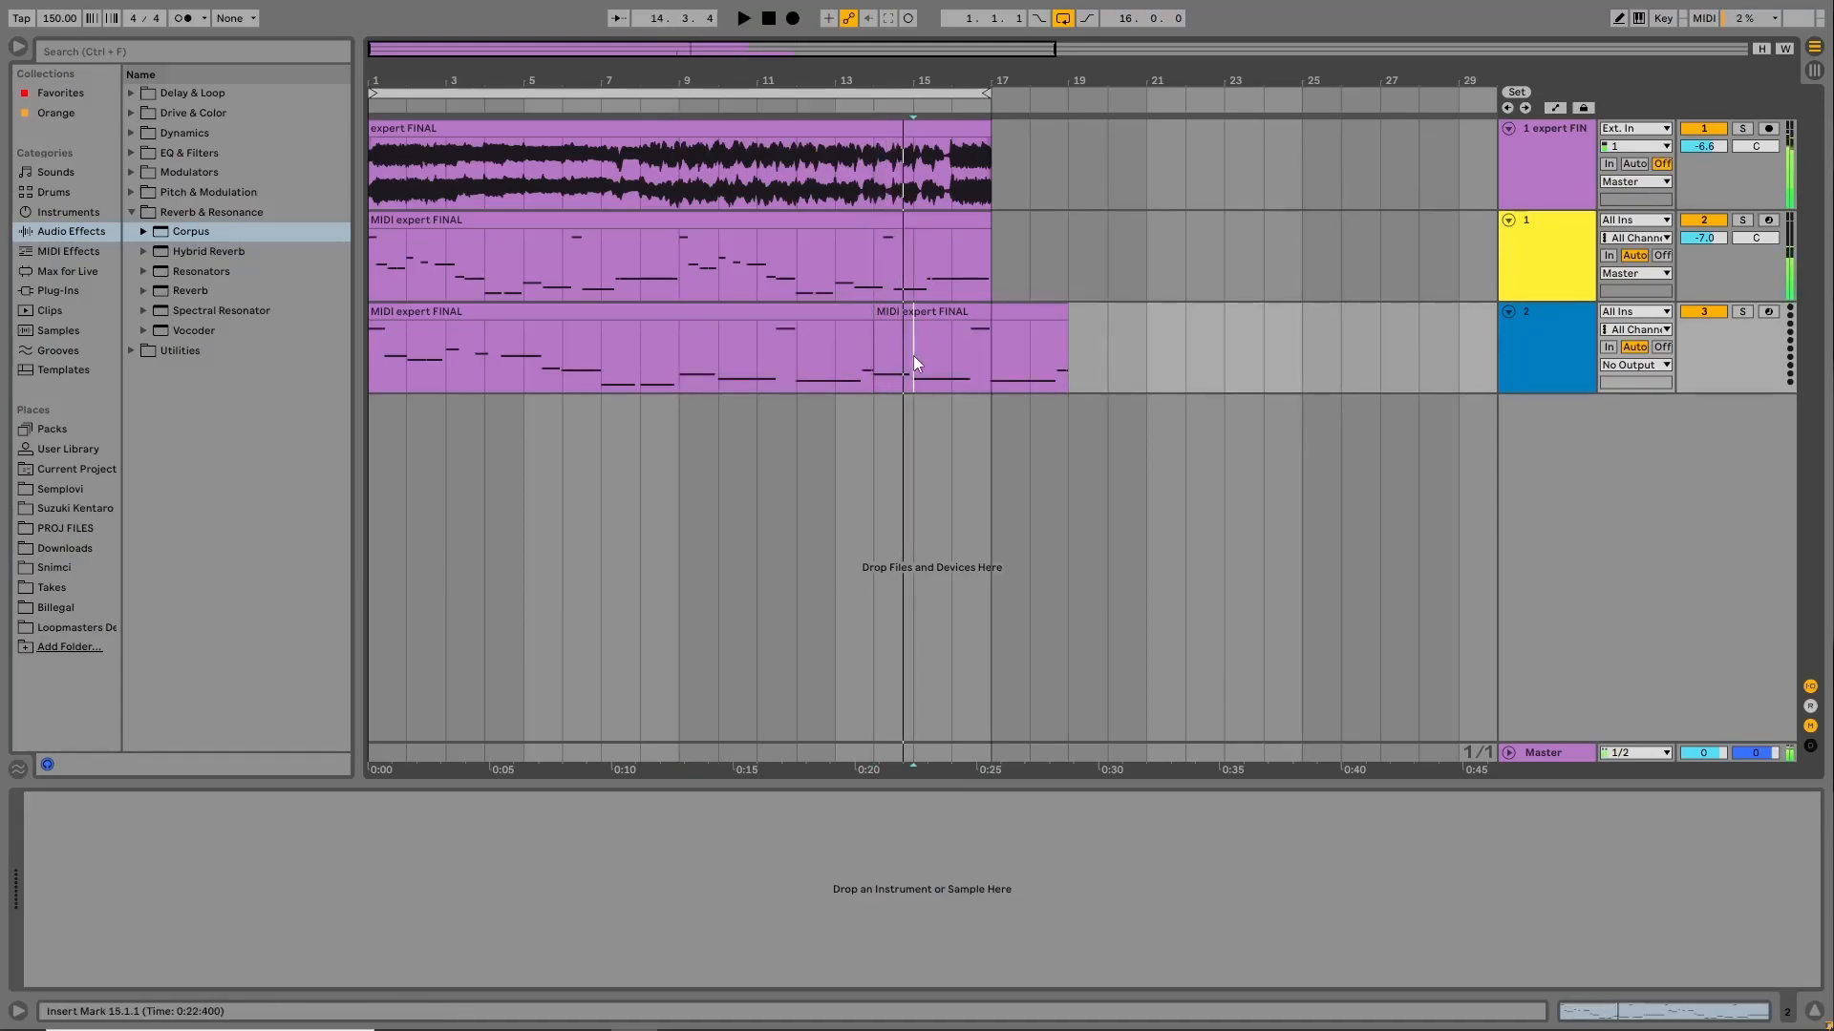
{"action": "left_click", "coordinate": [820, 373]}
{"action": "key", "text": "space"}
{"action": "left_click", "coordinate": [679, 359]}
{"action": "key", "text": "space"}
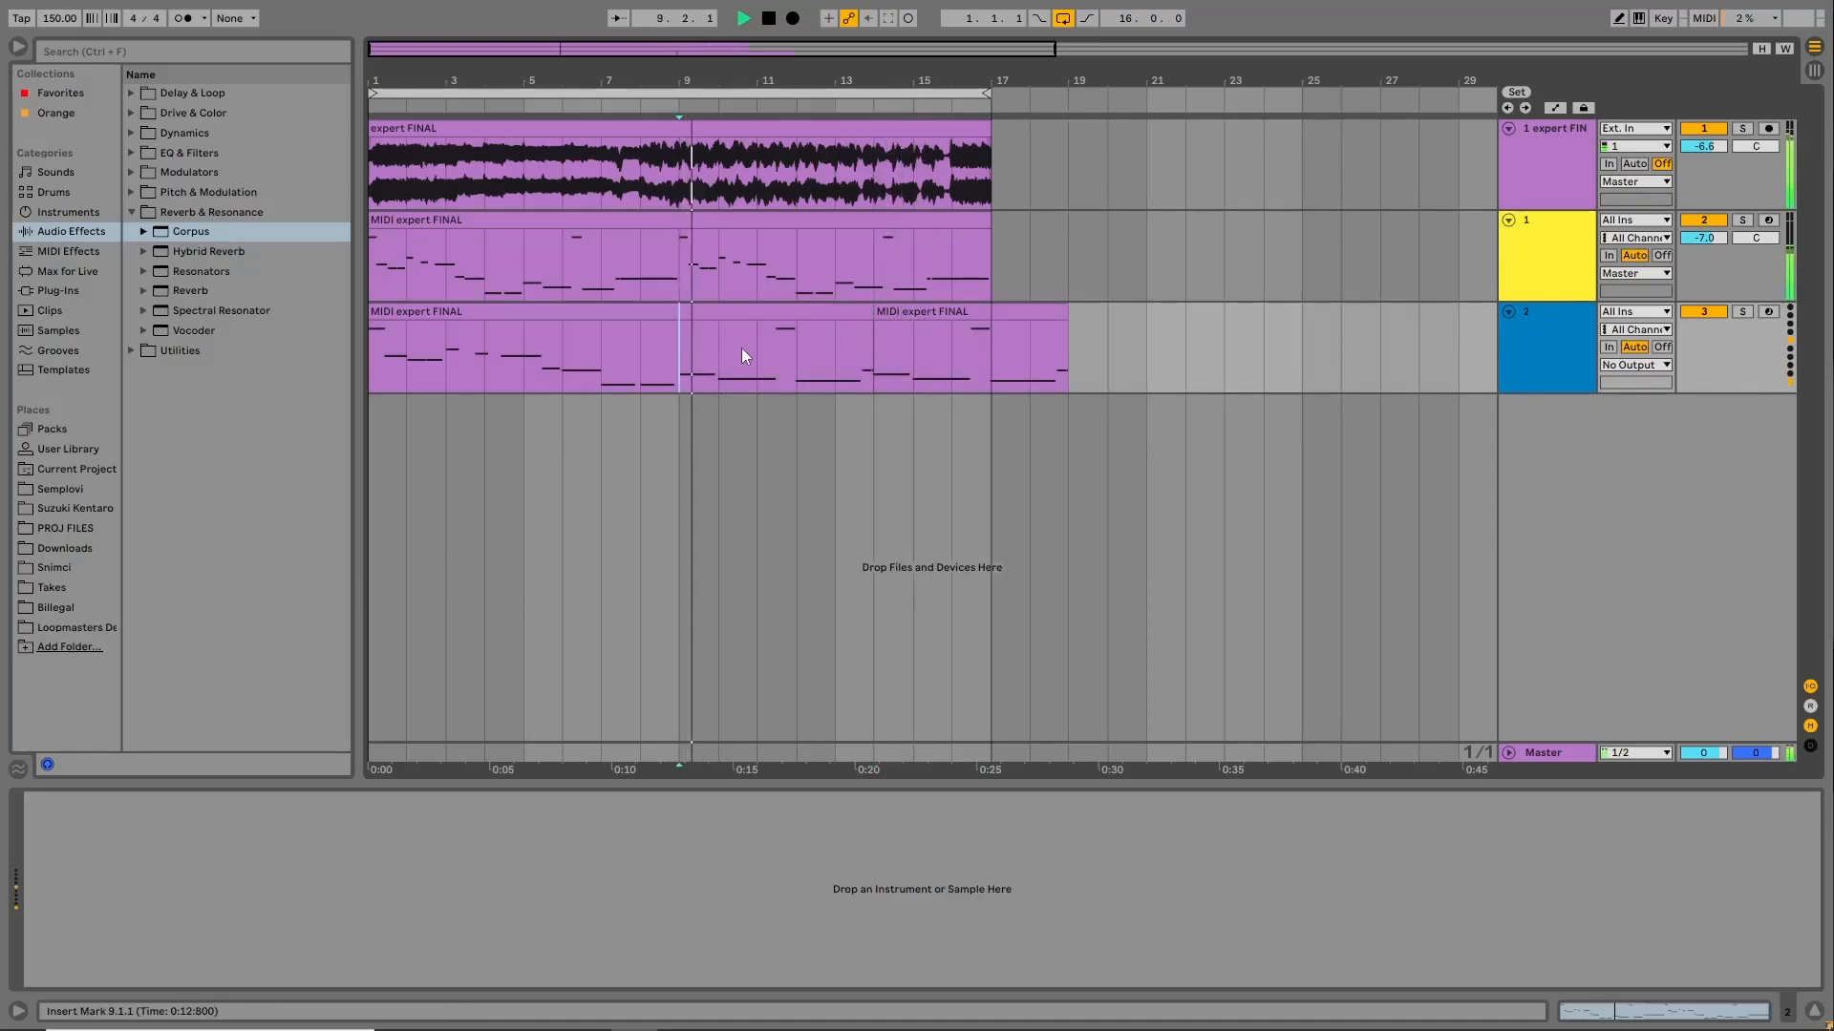
Duplicate bars 9 to 13 of track 2's clip at bar 13 and place another copy of that segment at bar 3.
{"action": "left_click_drag", "start_coordinate": [686, 351], "coordinate": [850, 353]}
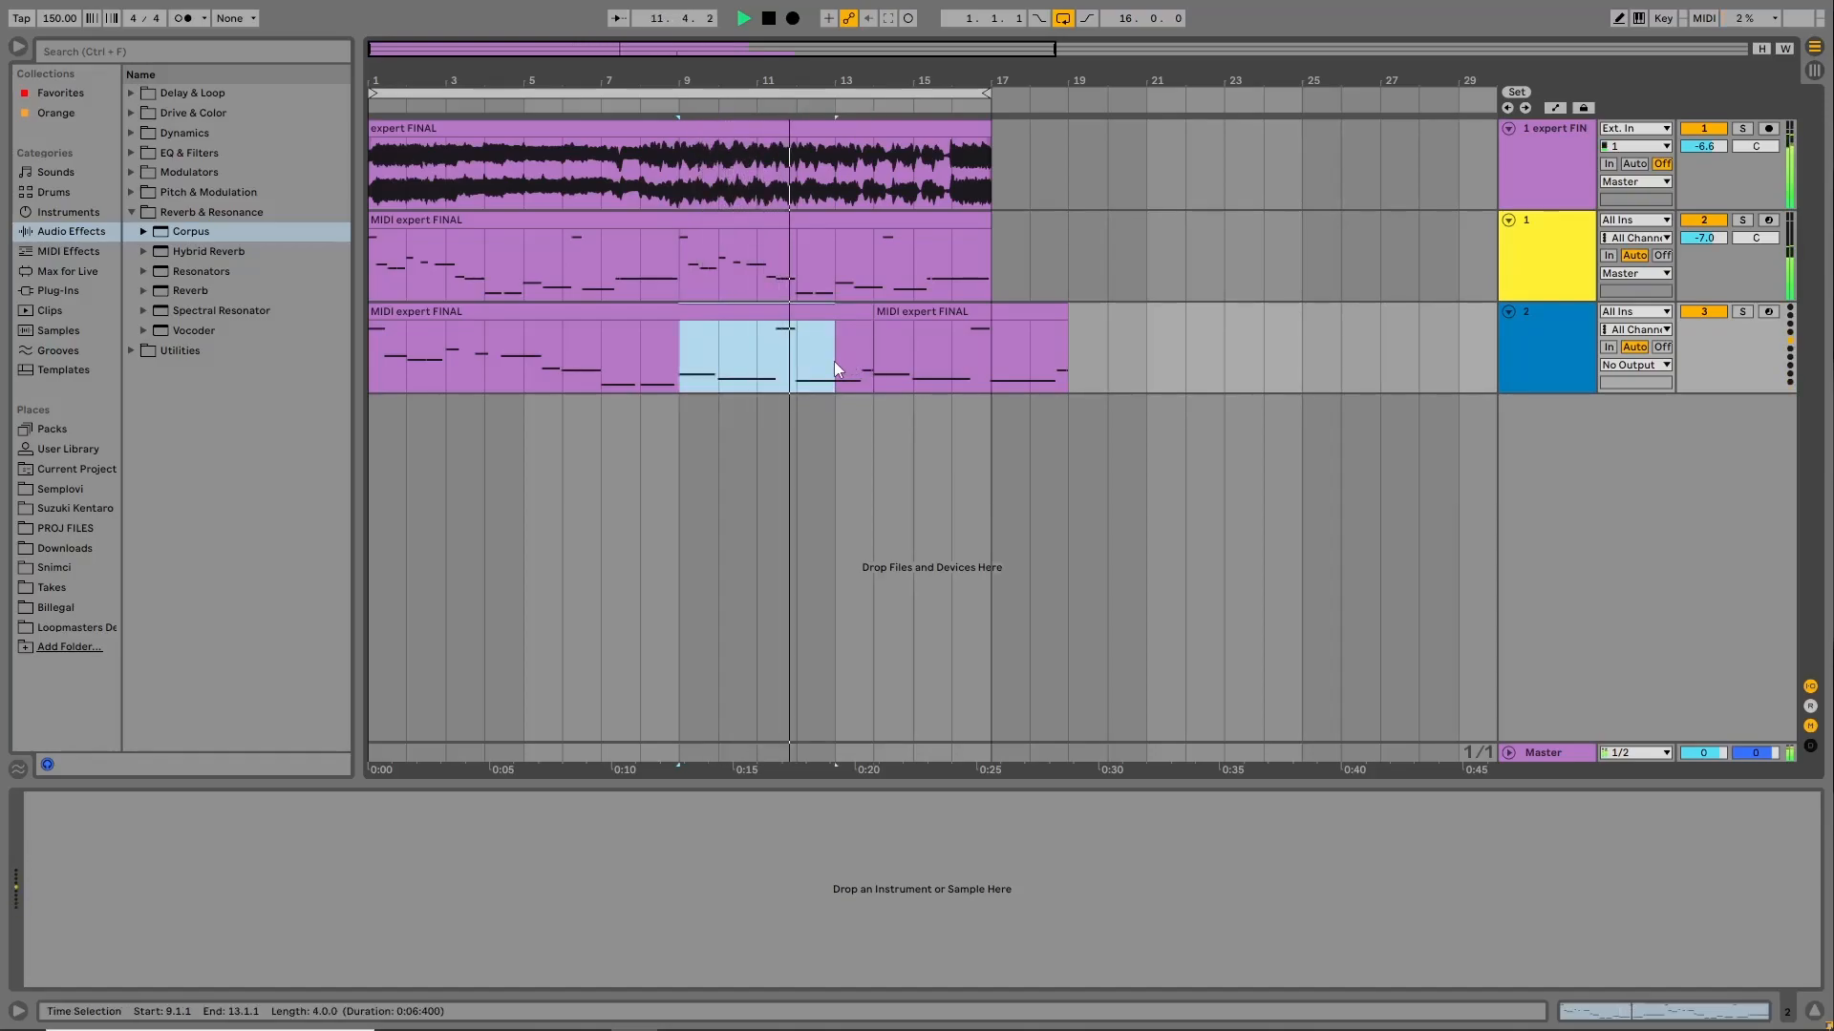
{"action": "key", "text": "ctrl+d"}
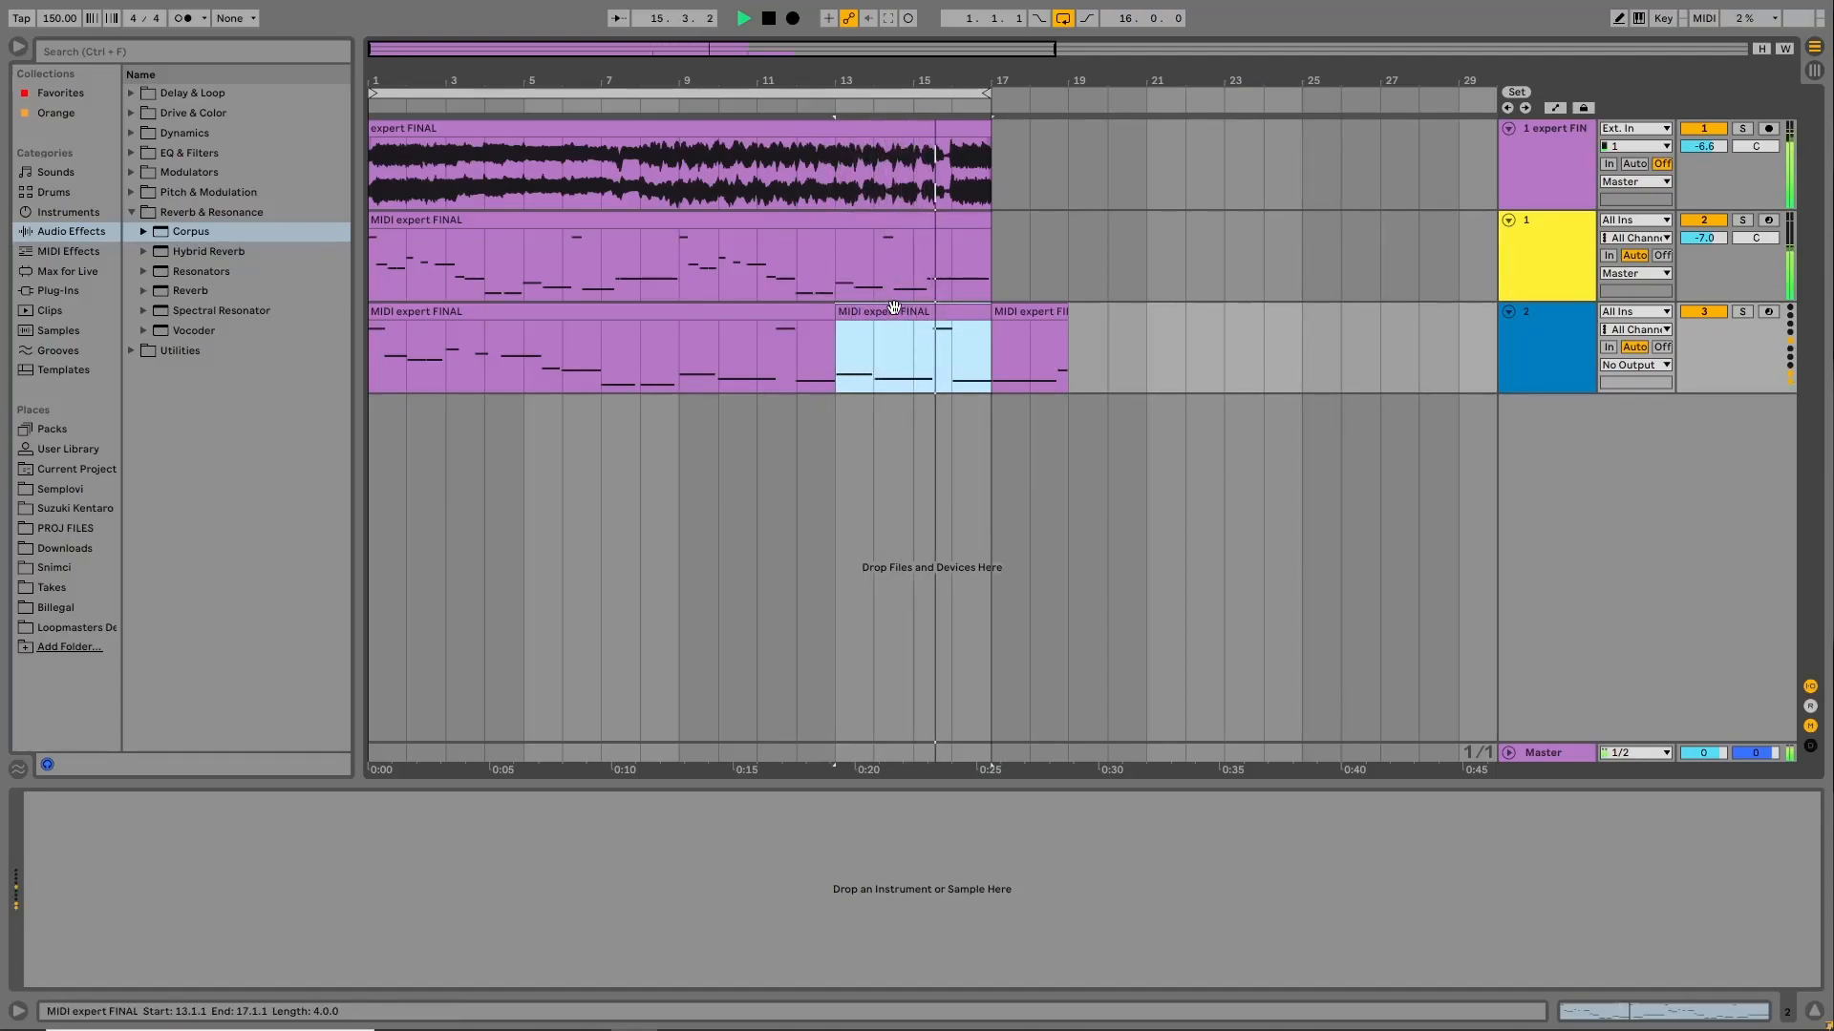
{"action": "left_click_drag", "start_coordinate": [919, 306], "coordinate": [540, 306]}
{"action": "key", "text": "space"}
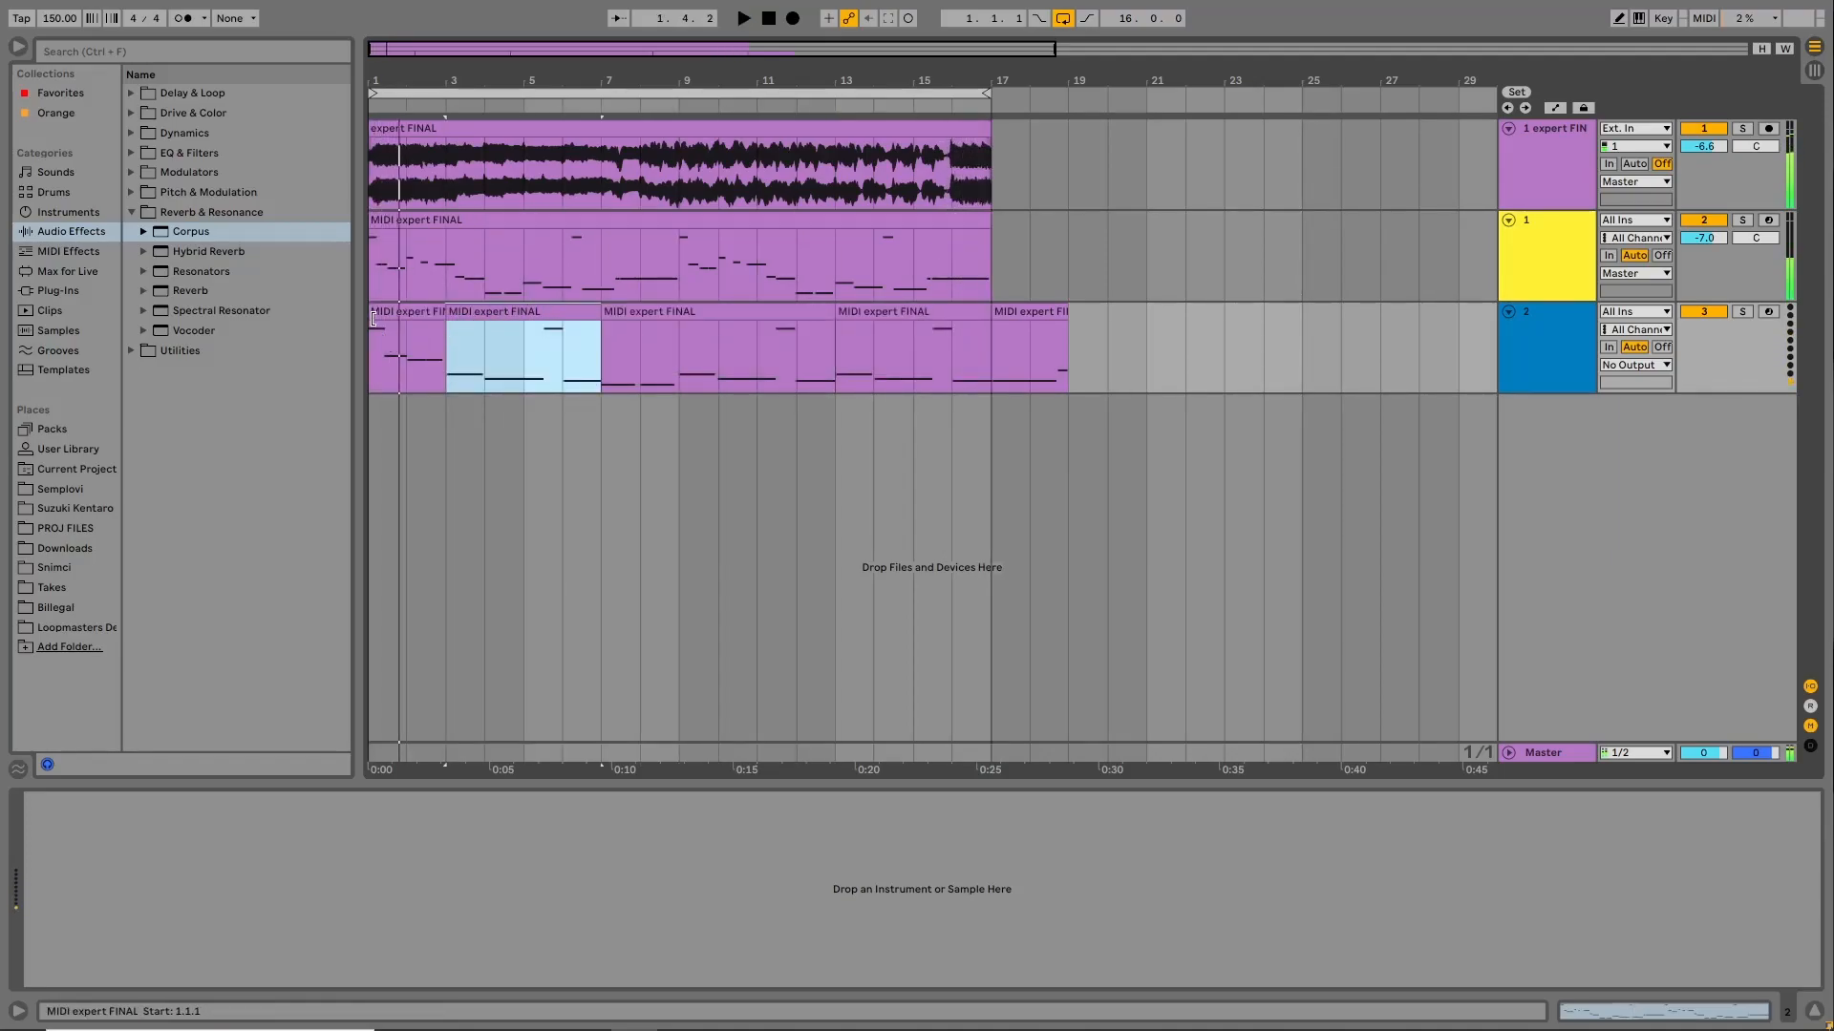
Replace the opening two bars of track 2 with the copied segment's first two bars and trim the clip's start to bar 2.
{"action": "left_click", "coordinate": [409, 370]}
{"action": "mouse_move", "coordinate": [403, 362]}
{"action": "left_mouse_down"}
{"action": "mouse_move", "coordinate": [263, 385]}
{"action": "mouse_move", "coordinate": [404, 381]}
{"action": "left_mouse_up"}
{"action": "key", "text": "space"}
{"action": "key", "text": "space"}
{"action": "key", "text": "space"}
{"action": "key", "text": "space"}
{"action": "key", "text": "space"}
{"action": "key", "text": "space"}
{"action": "key", "text": "space"}
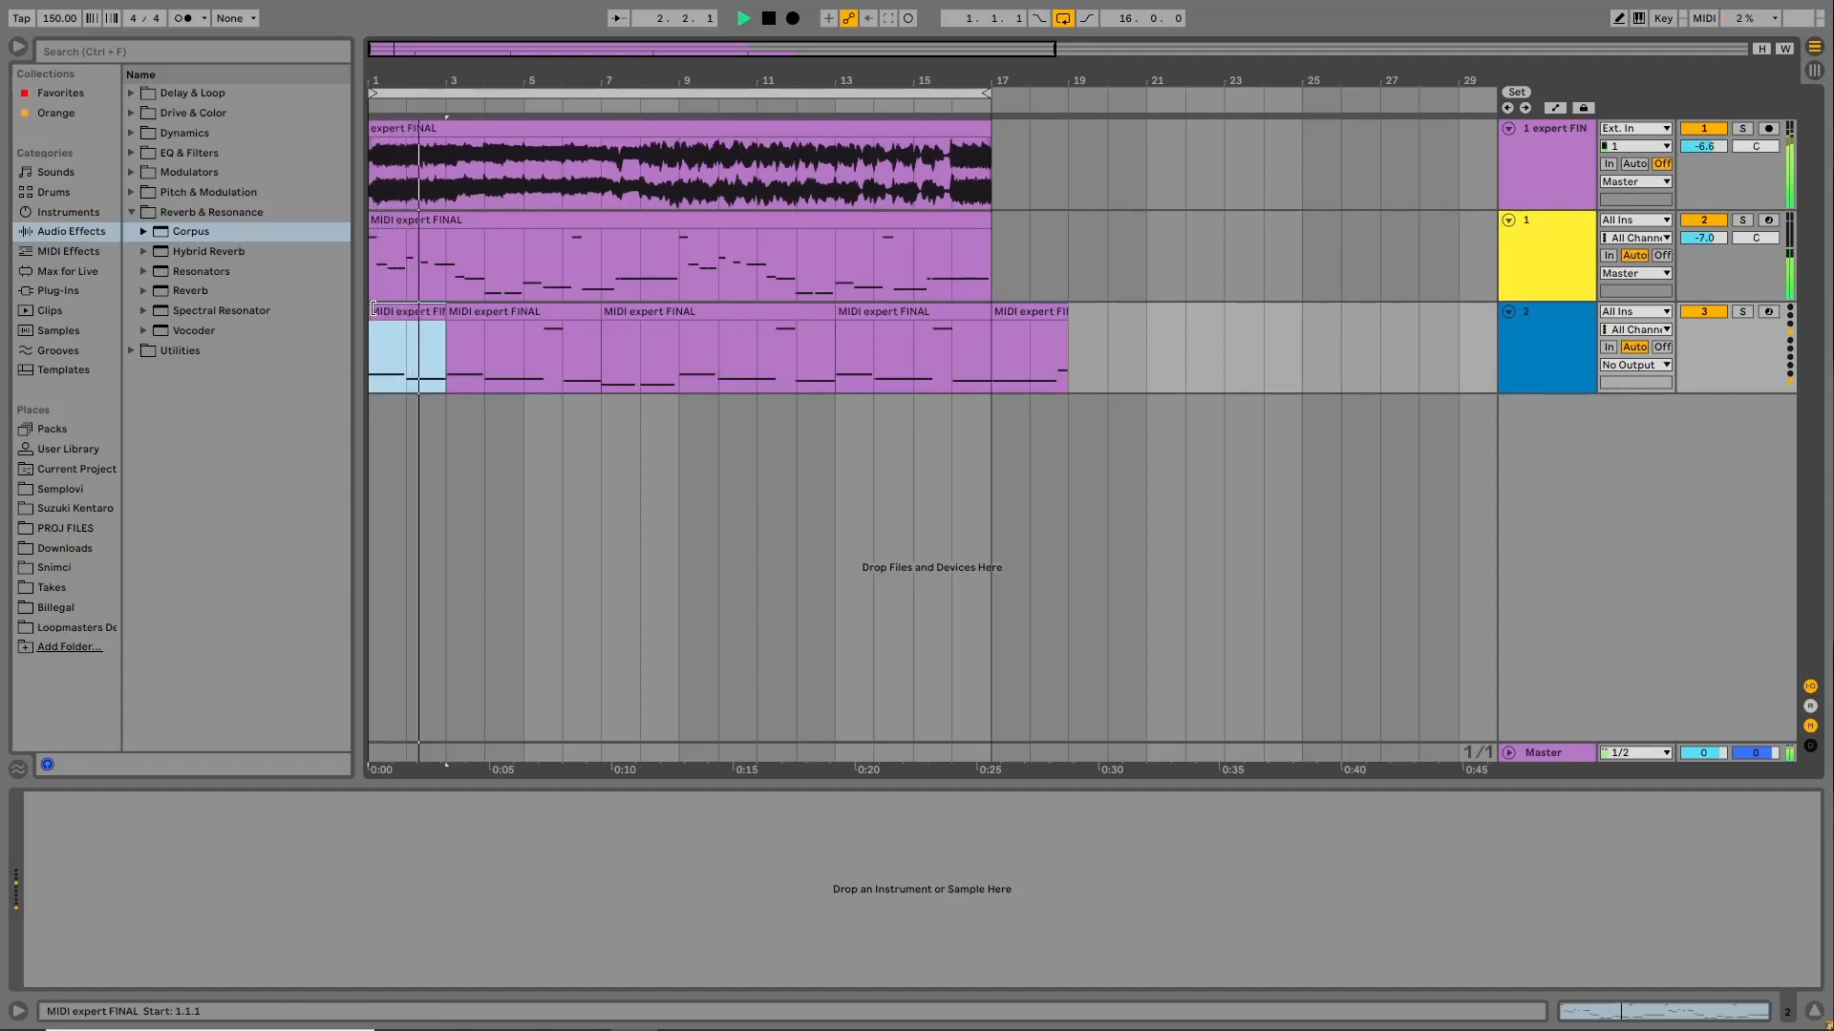
{"action": "left_click_drag", "start_coordinate": [372, 308], "coordinate": [398, 315]}
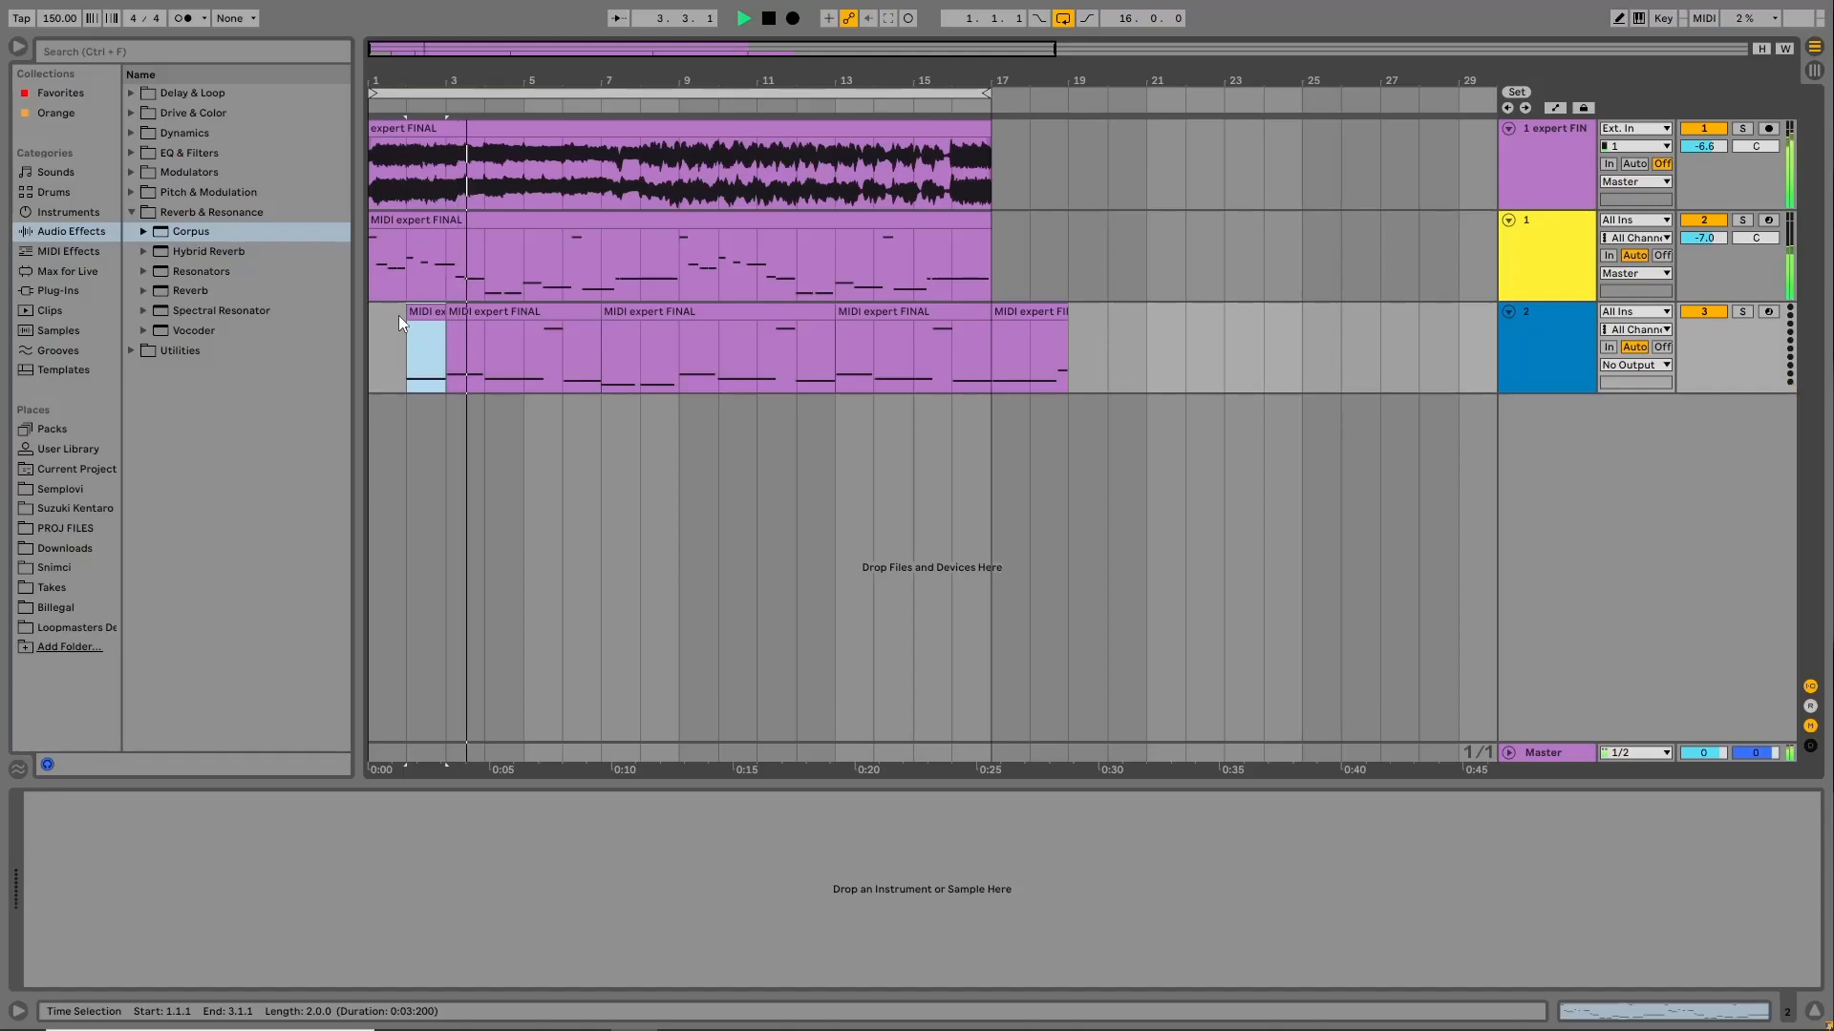
Delete the part of track 2's MIDI clips that extends beyond bar 17.
{"action": "left_click_drag", "start_coordinate": [993, 352], "coordinate": [1143, 362]}
{"action": "key", "text": "Delete"}
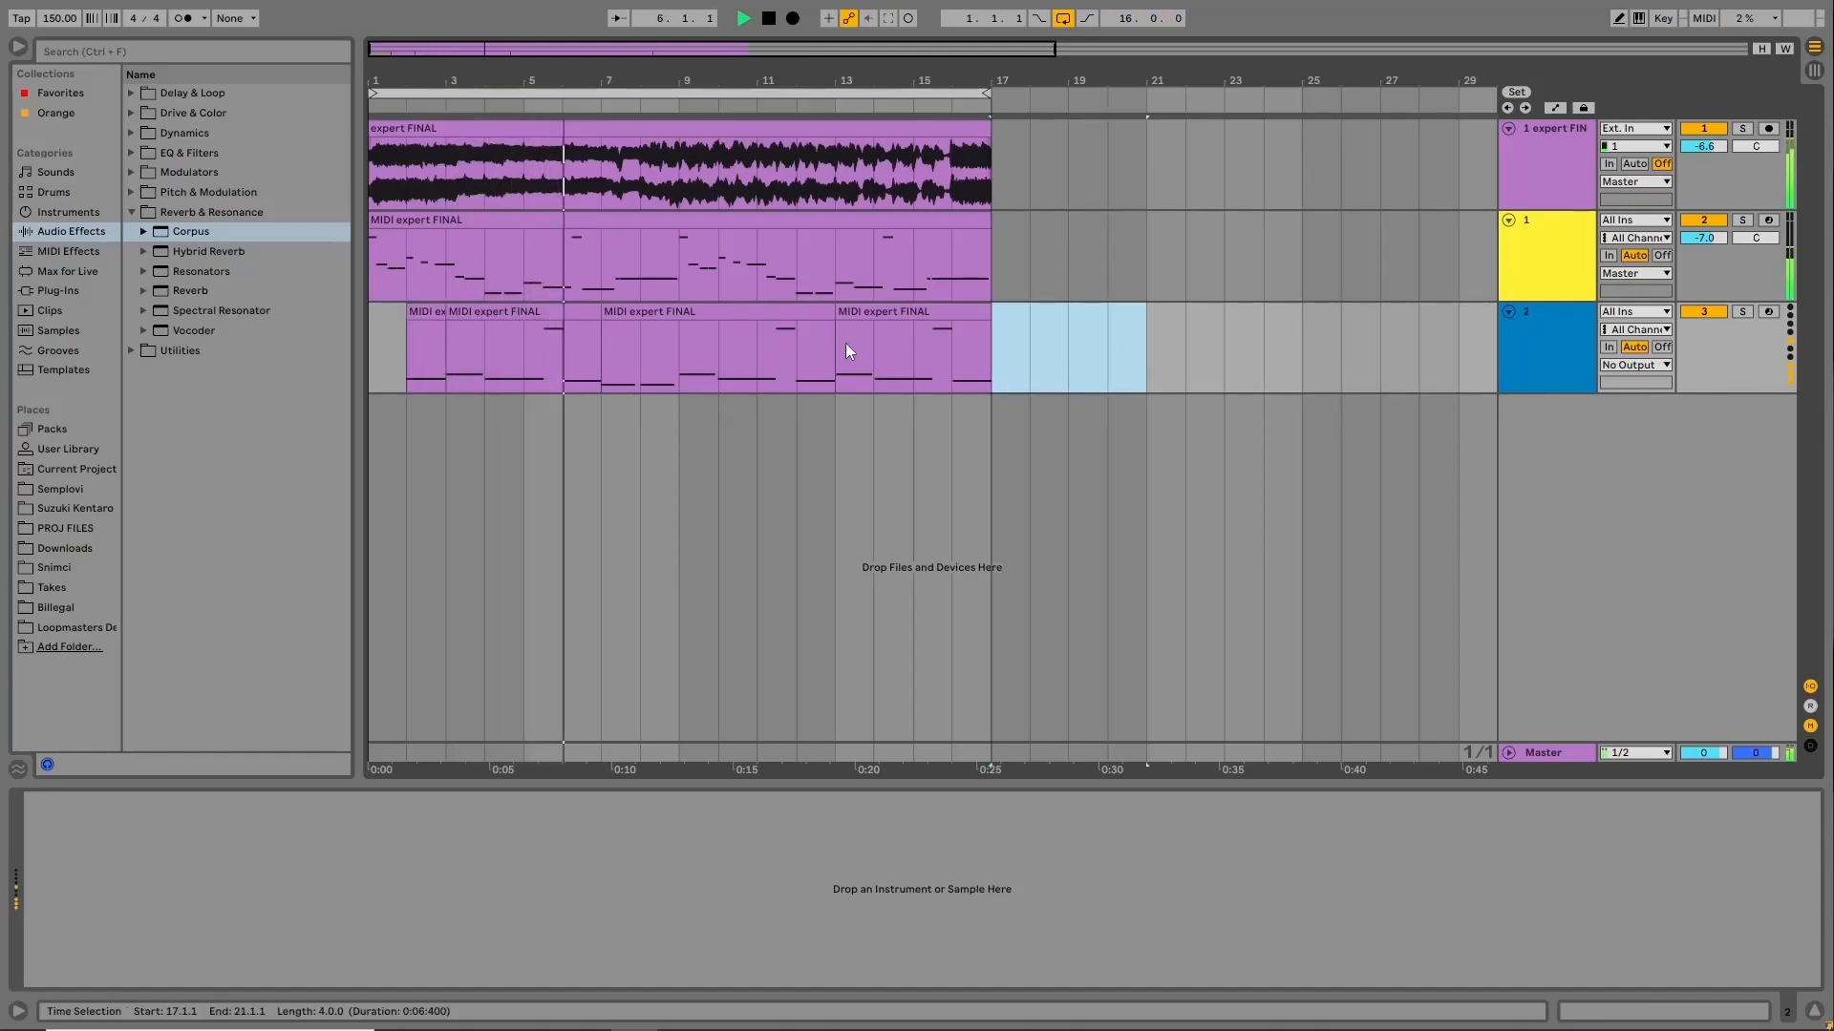
Set chain 2's Pipe to a decay of 12.3 s, radius 83%, transpose +12 st and spread 67%.
{"action": "left_click", "coordinate": [1608, 194]}
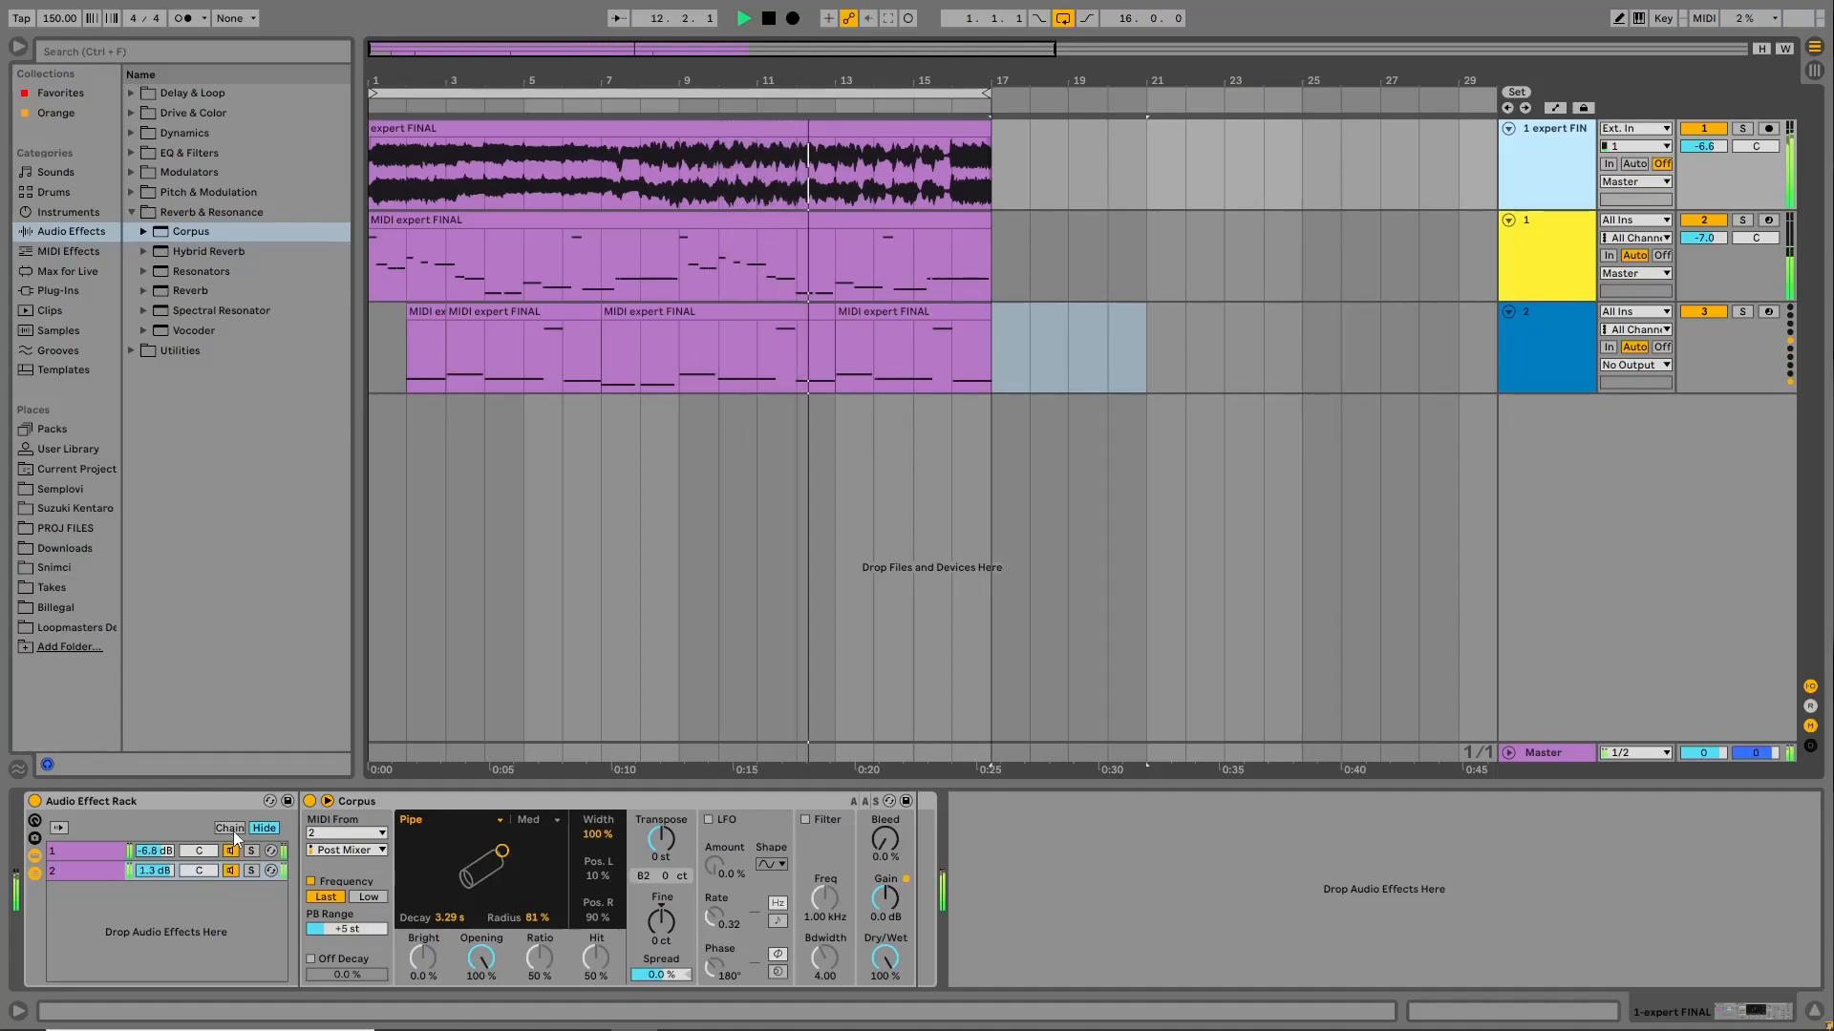
{"action": "mouse_move", "coordinate": [885, 841]}
{"action": "left_mouse_down"}
{"action": "mouse_move", "coordinate": [885, 750]}
{"action": "mouse_move", "coordinate": [881, 862]}
{"action": "left_mouse_up"}
{"action": "left_click_drag", "start_coordinate": [502, 851], "coordinate": [532, 849]}
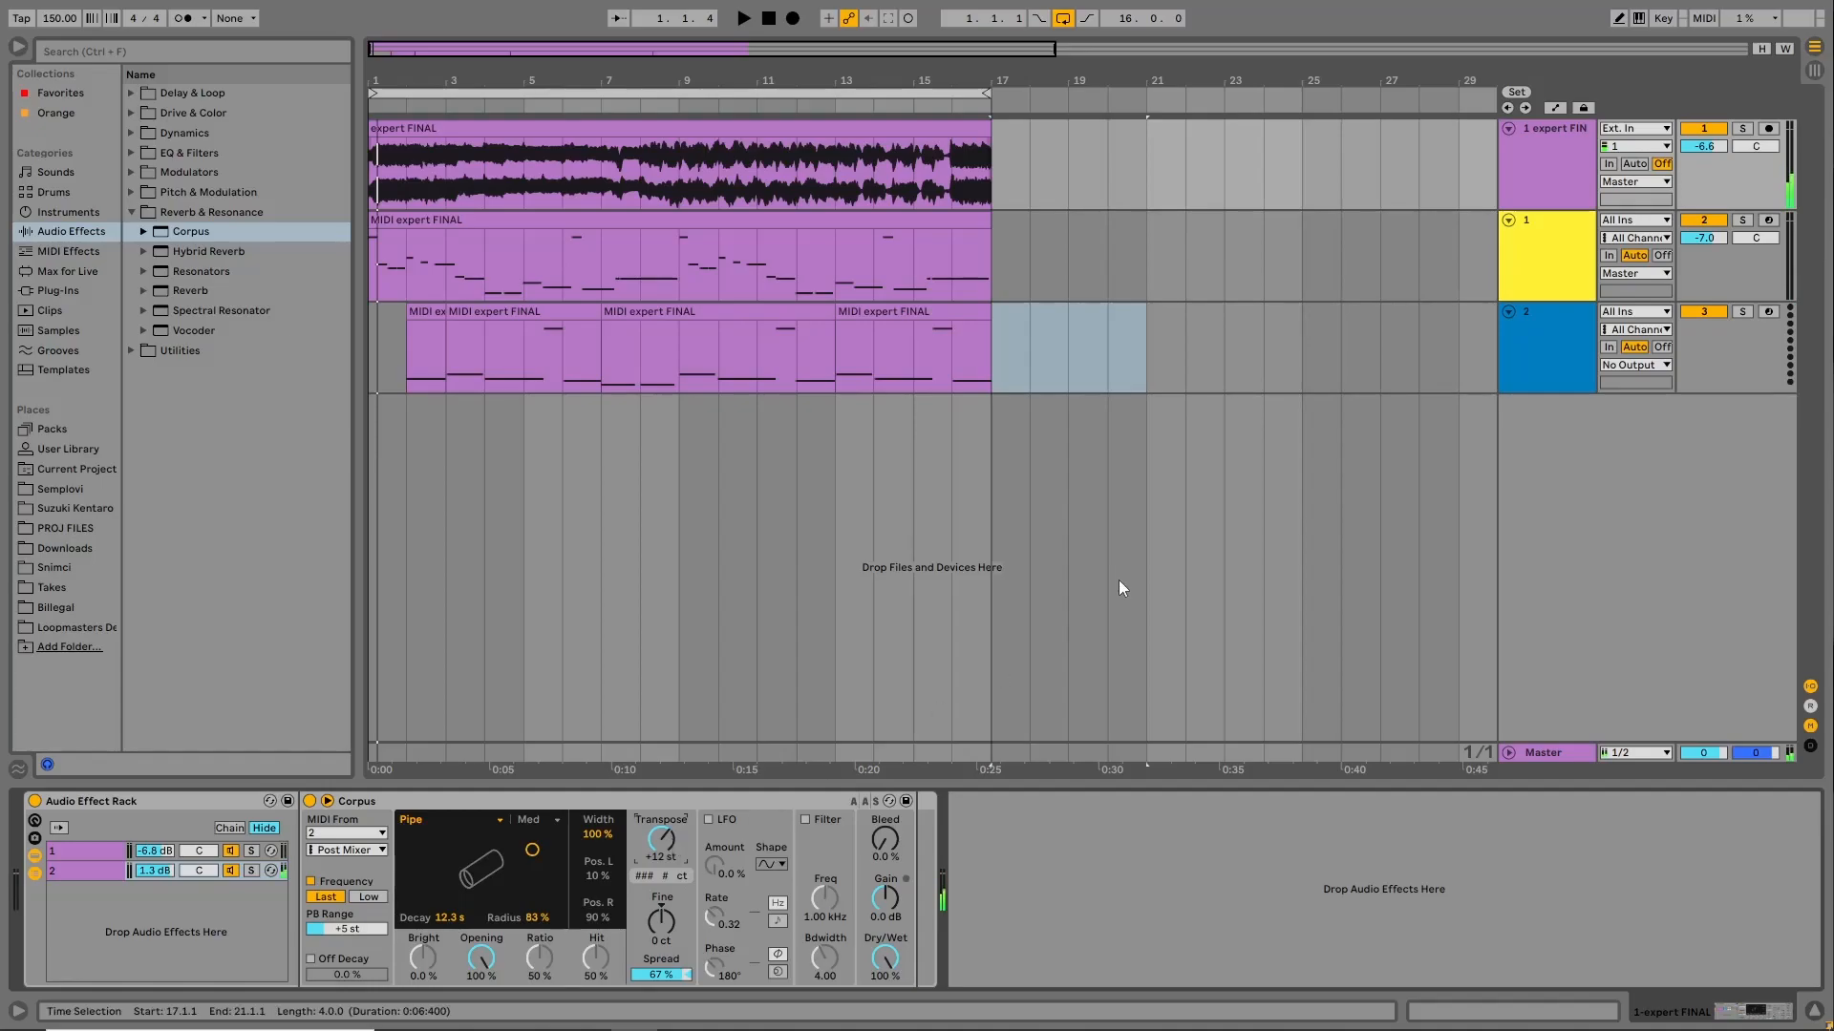
Play from bar 2 and compare the notes of MIDI tracks 1 and 2 over the opening bars.
{"action": "left_click", "coordinate": [403, 351]}
{"action": "key", "text": "space"}
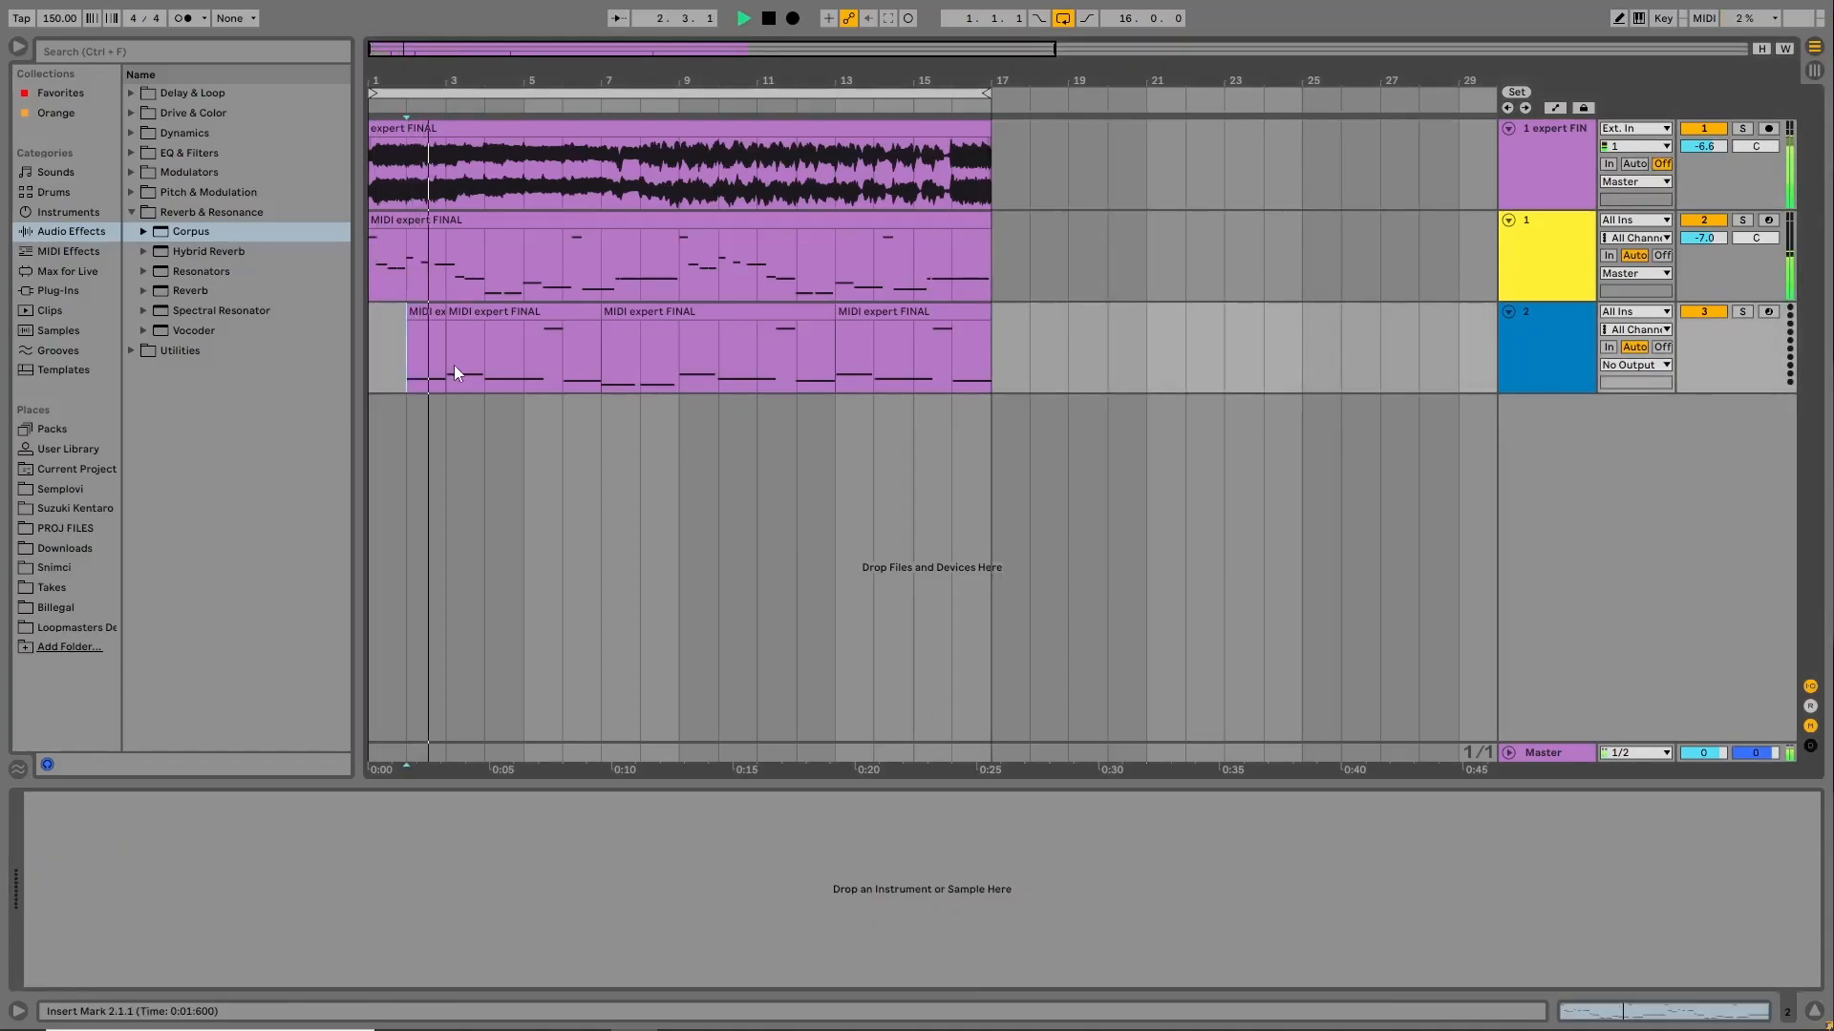
{"action": "left_click", "coordinate": [450, 368]}
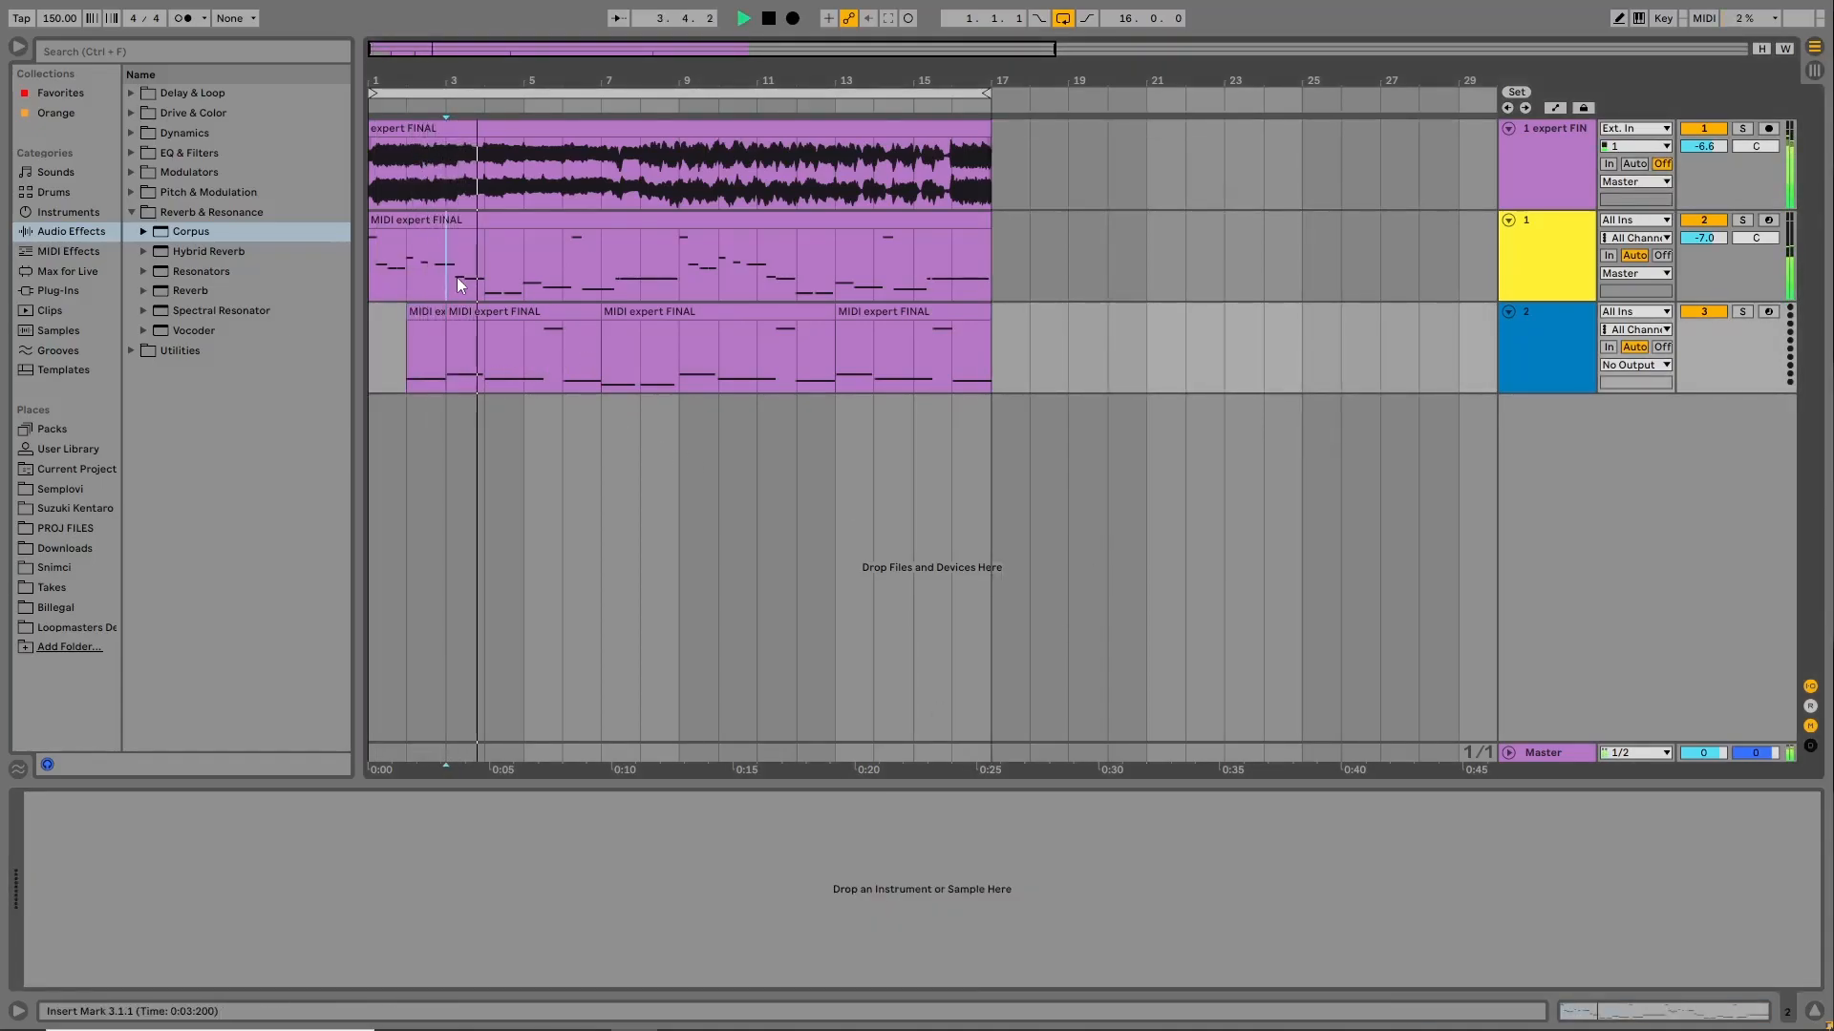
{"action": "left_click", "coordinate": [456, 277]}
{"action": "left_click", "coordinate": [493, 365]}
{"action": "left_click", "coordinate": [688, 222]}
{"action": "left_click", "coordinate": [524, 186]}
{"action": "left_click", "coordinate": [523, 354]}
{"action": "left_click", "coordinate": [539, 263]}
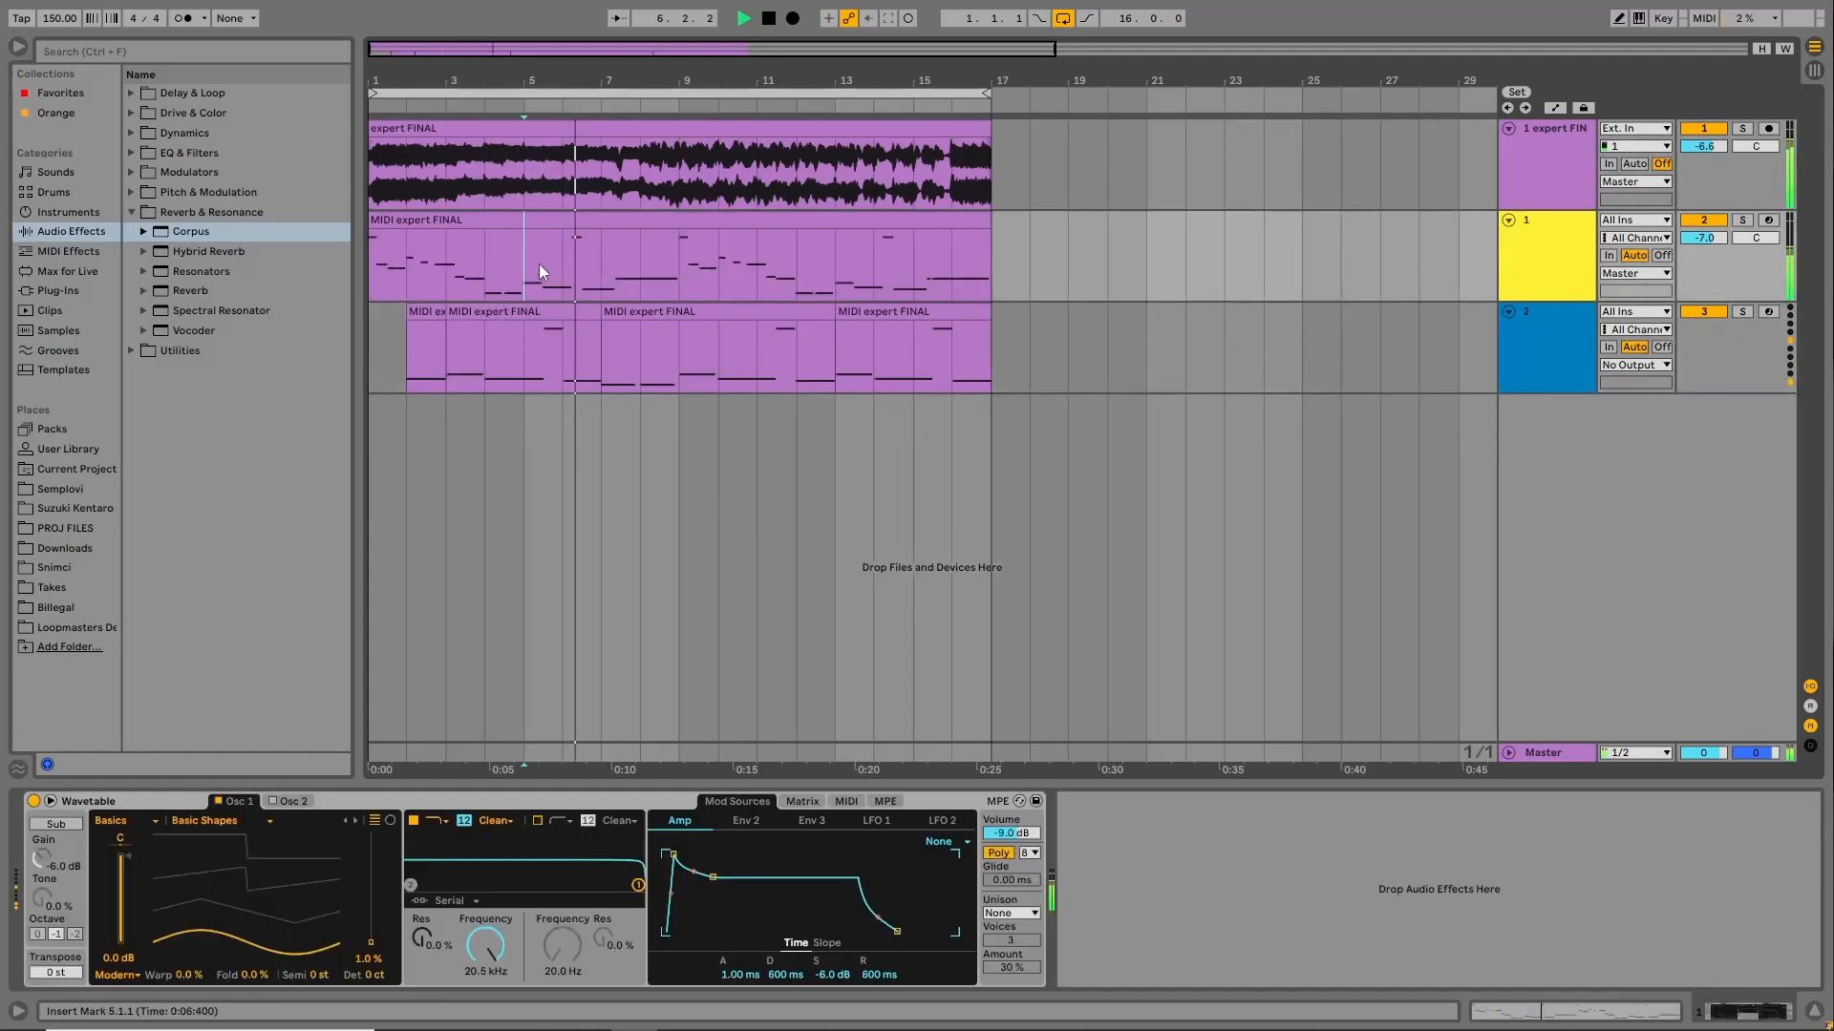
Set chain 2's volume to -4.0 dB and pan to 45R, with its Pipe at 0 st transpose, 95 ms decay and 76% radius.
{"action": "left_click", "coordinate": [556, 164]}
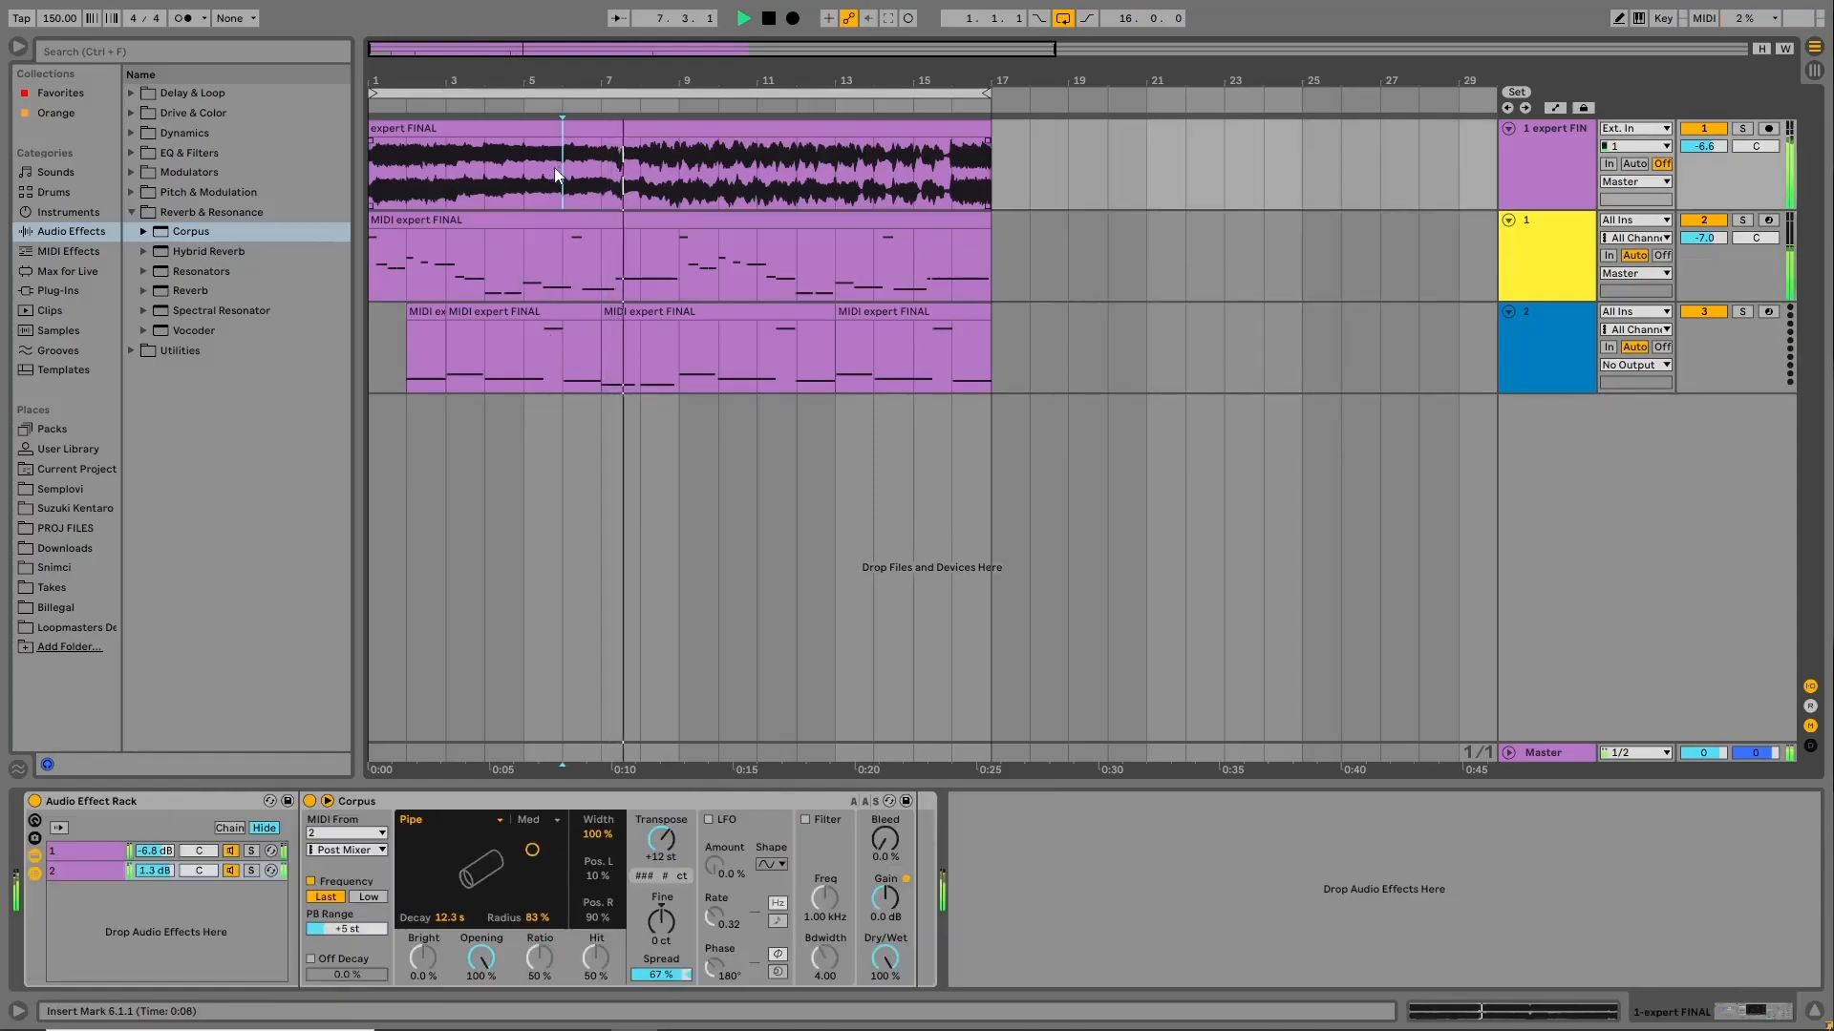
{"action": "mouse_move", "coordinate": [657, 853]}
{"action": "left_mouse_down"}
{"action": "mouse_move", "coordinate": [672, 850]}
{"action": "mouse_move", "coordinate": [661, 866]}
{"action": "left_mouse_up"}
{"action": "left_click_drag", "start_coordinate": [532, 850], "coordinate": [481, 885]}
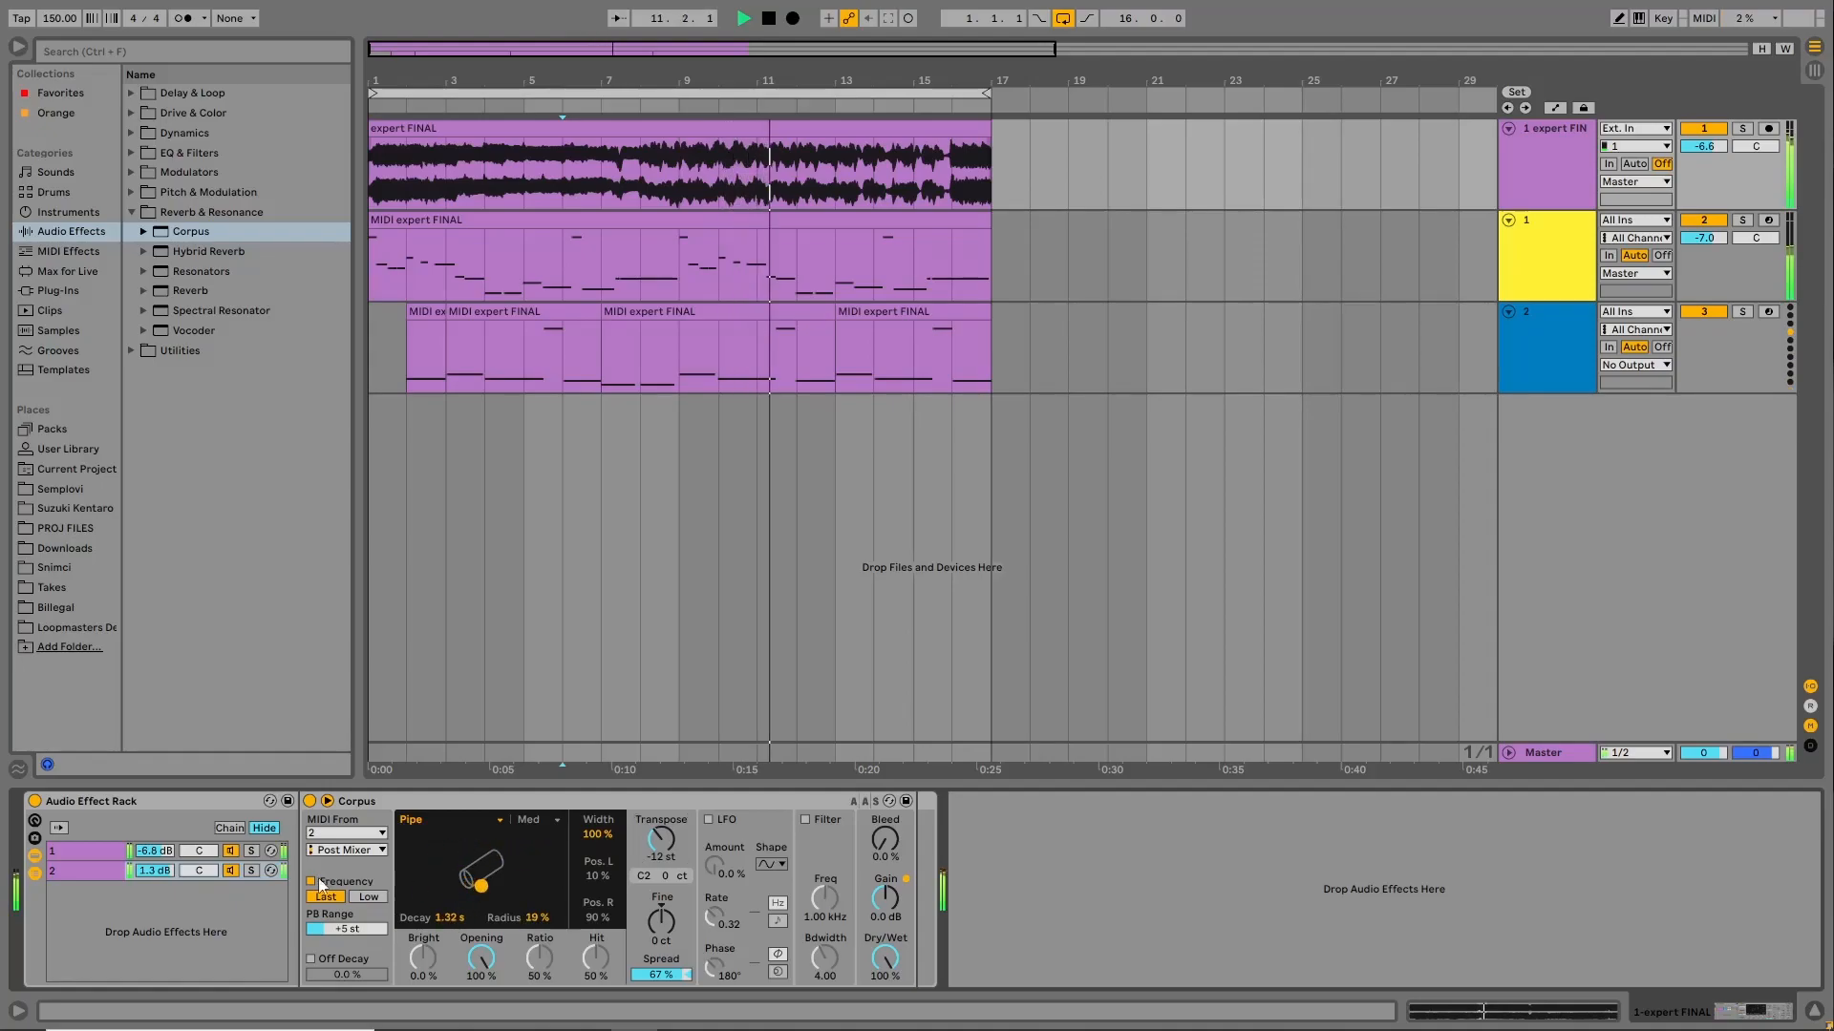
{"action": "left_click_drag", "start_coordinate": [156, 871], "coordinate": [198, 843]}
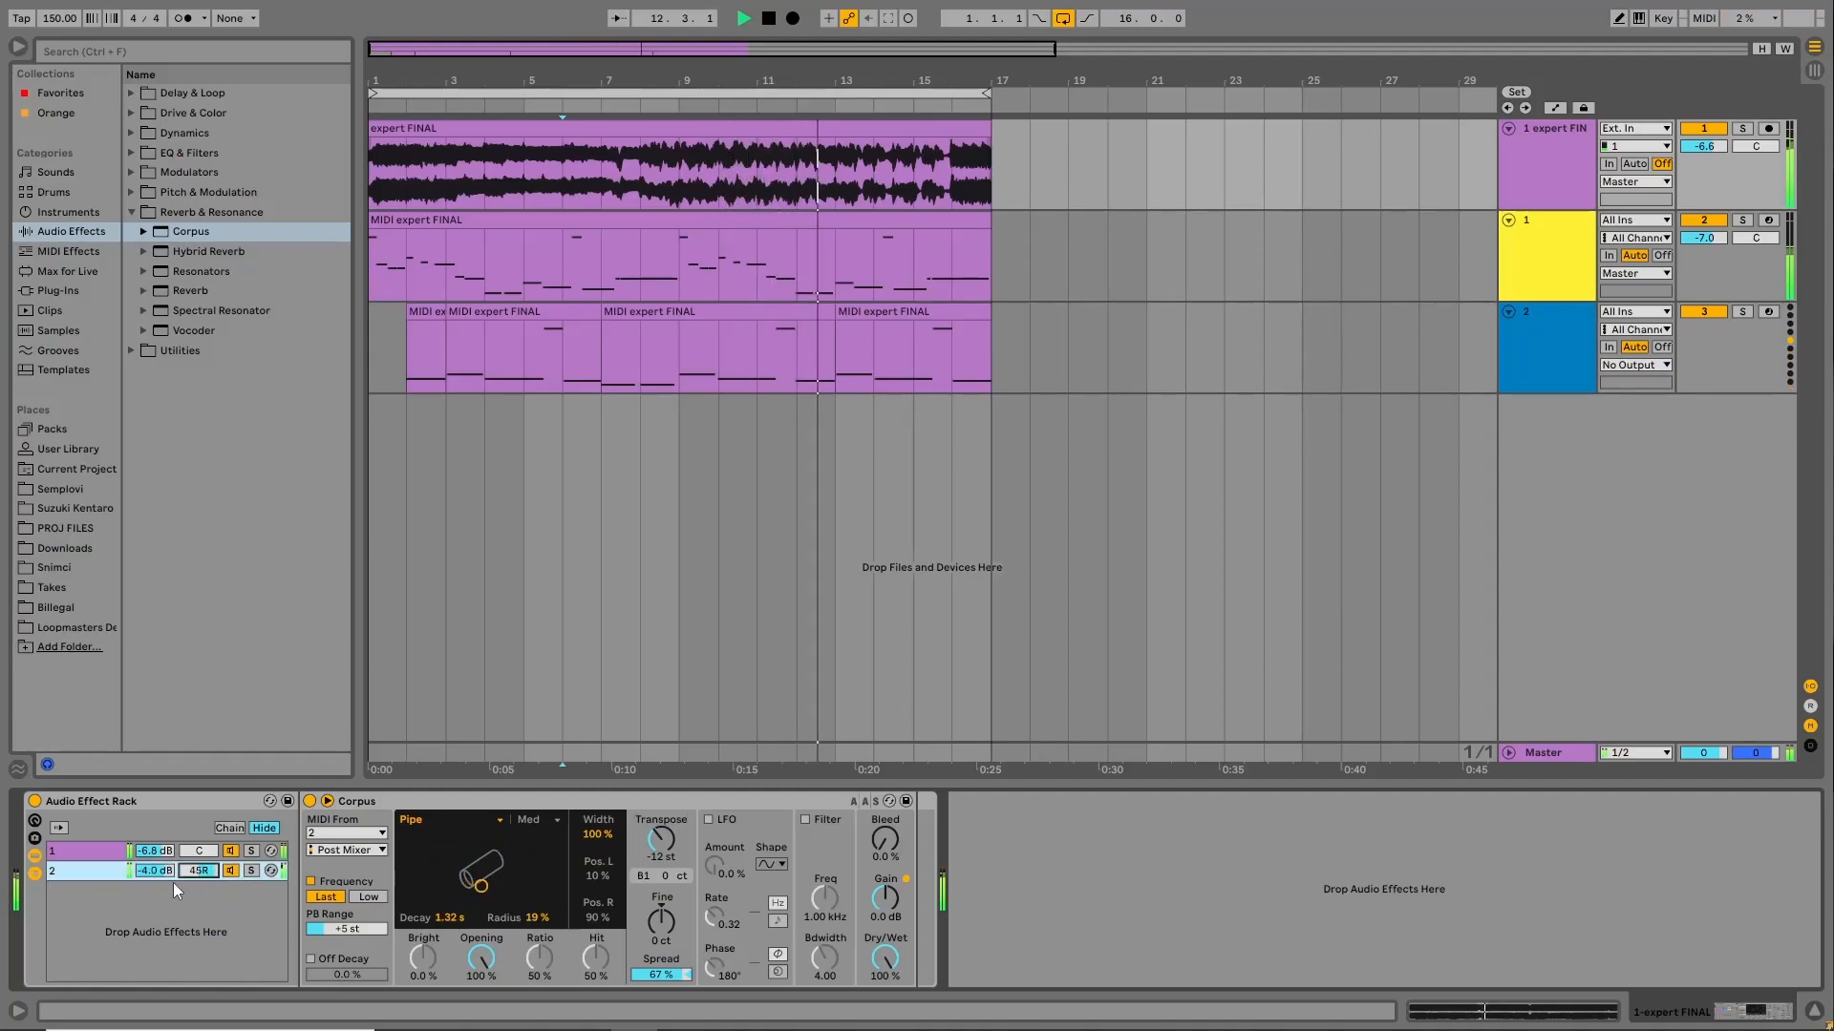
{"action": "left_click_drag", "start_coordinate": [482, 885], "coordinate": [422, 857]}
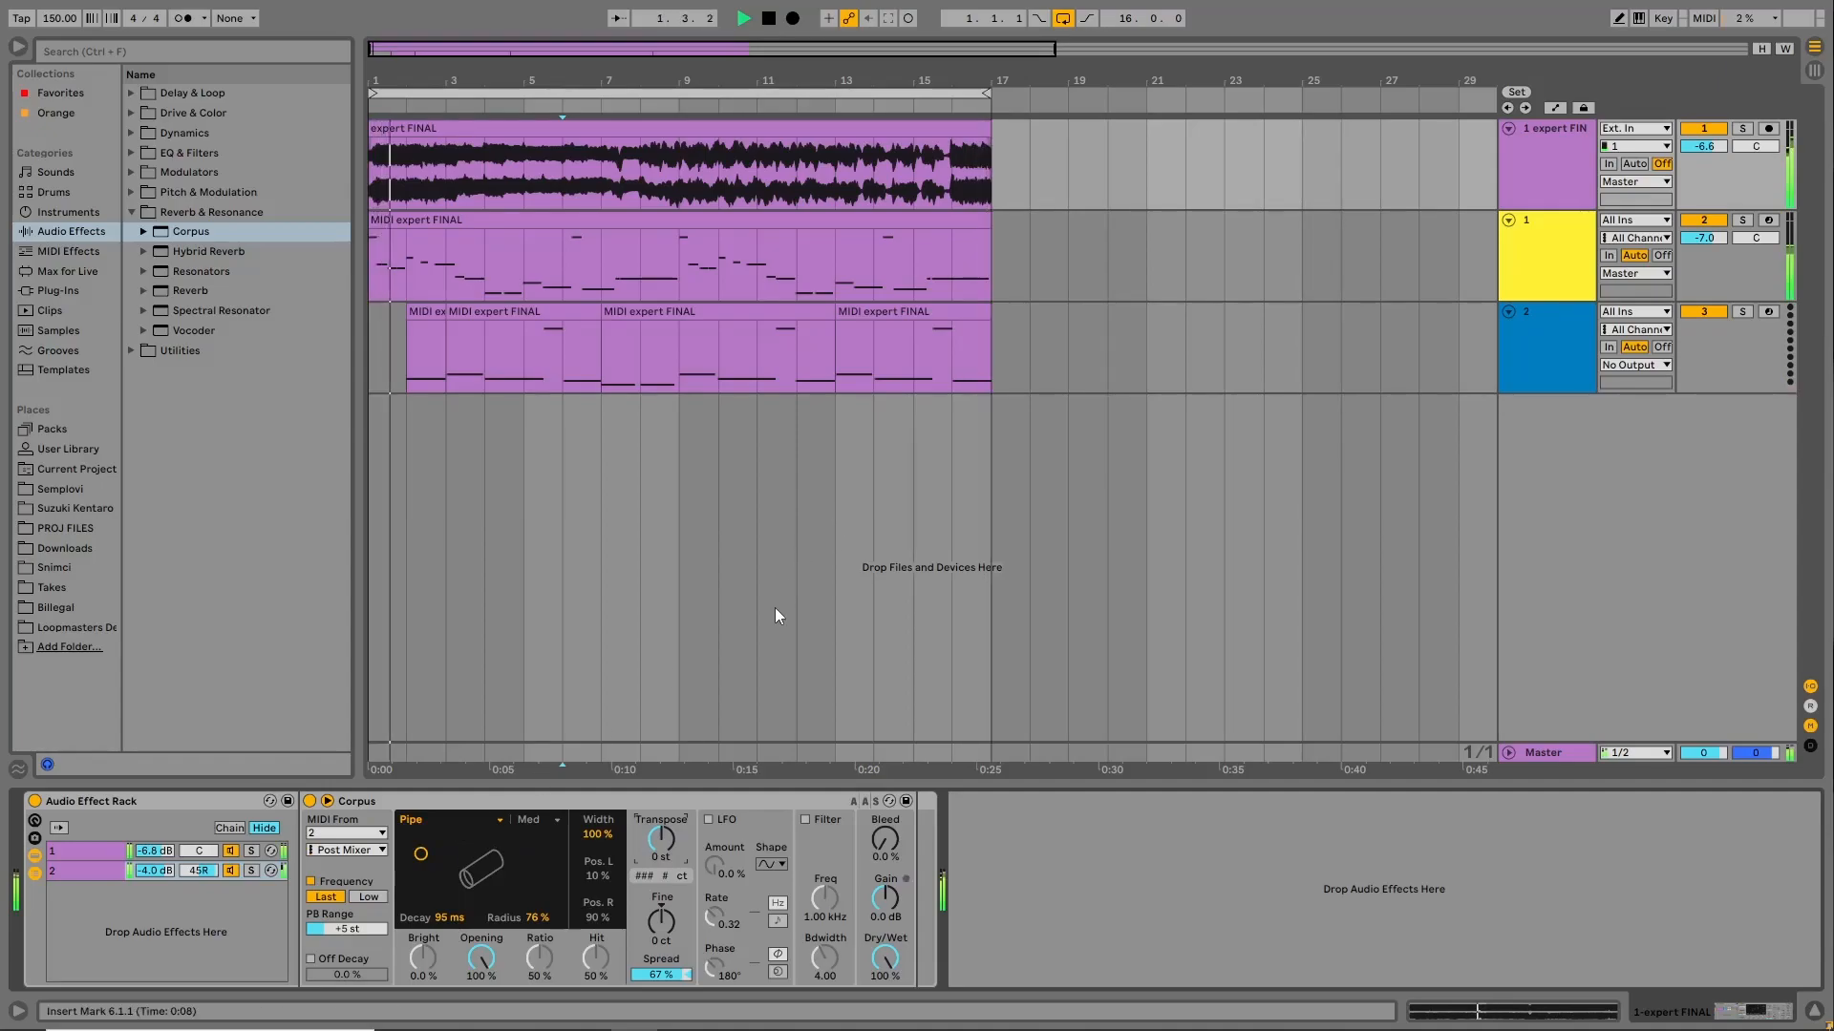
Extend both chains' zones across the chain selector range, fading chain 1 out and chain 2 in to form a crossfade.
{"action": "left_click", "coordinate": [228, 829]}
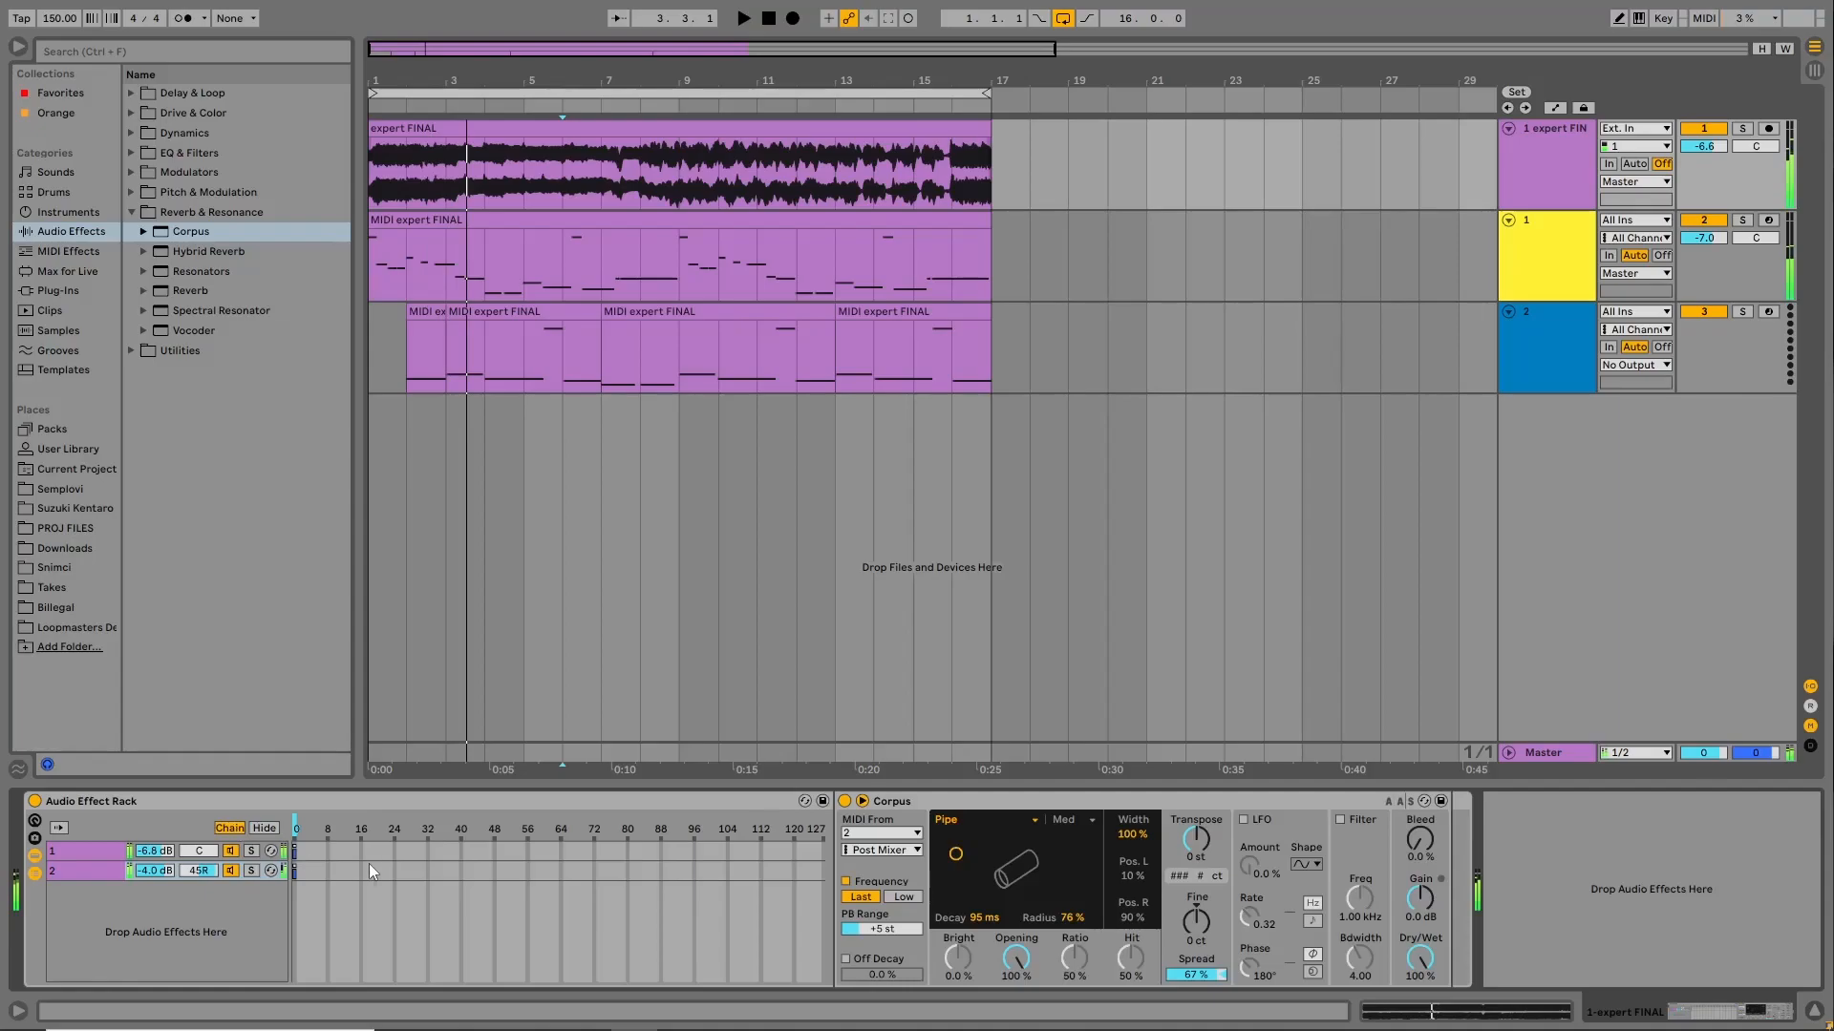
{"action": "left_click", "coordinate": [299, 870]}
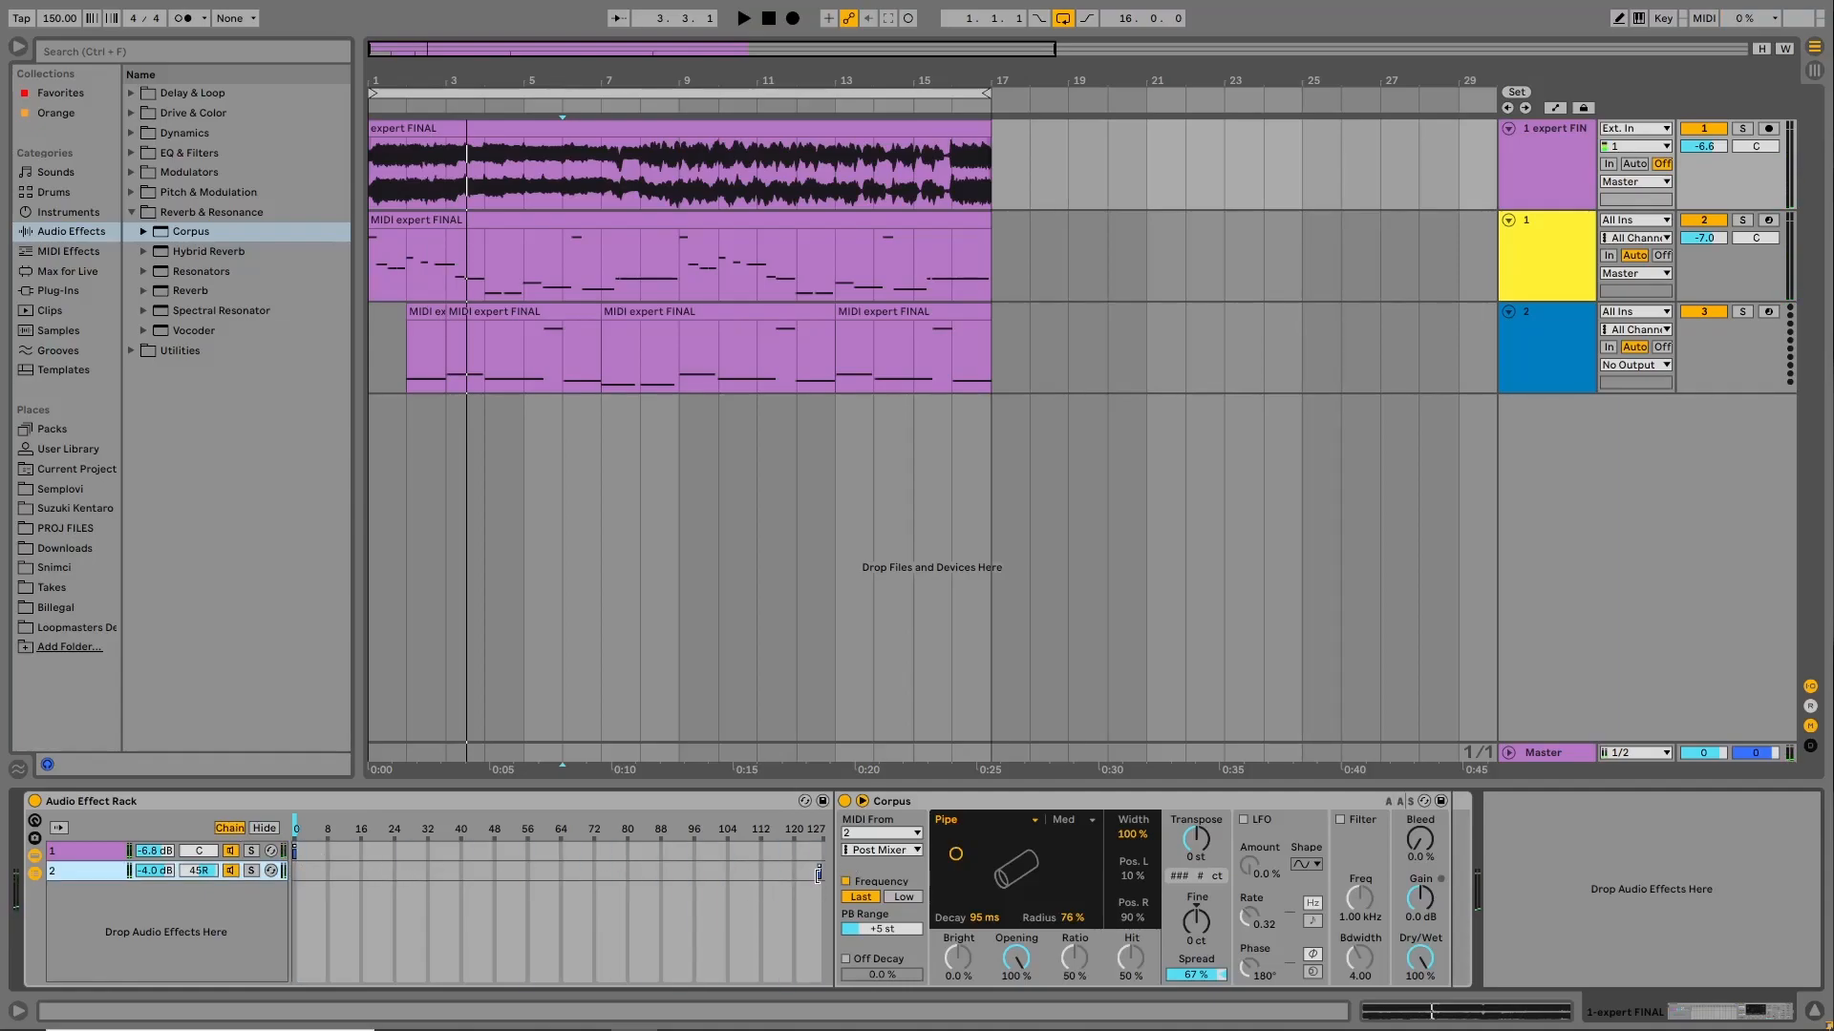
{"action": "left_click", "coordinate": [256, 828]}
{"action": "left_click", "coordinate": [229, 828]}
{"action": "mouse_move", "coordinate": [772, 875]}
{"action": "left_mouse_down"}
{"action": "mouse_move", "coordinate": [296, 875]}
{"action": "mouse_move", "coordinate": [1007, 860]}
{"action": "left_mouse_up"}
{"action": "left_click_drag", "start_coordinate": [296, 851], "coordinate": [835, 846]}
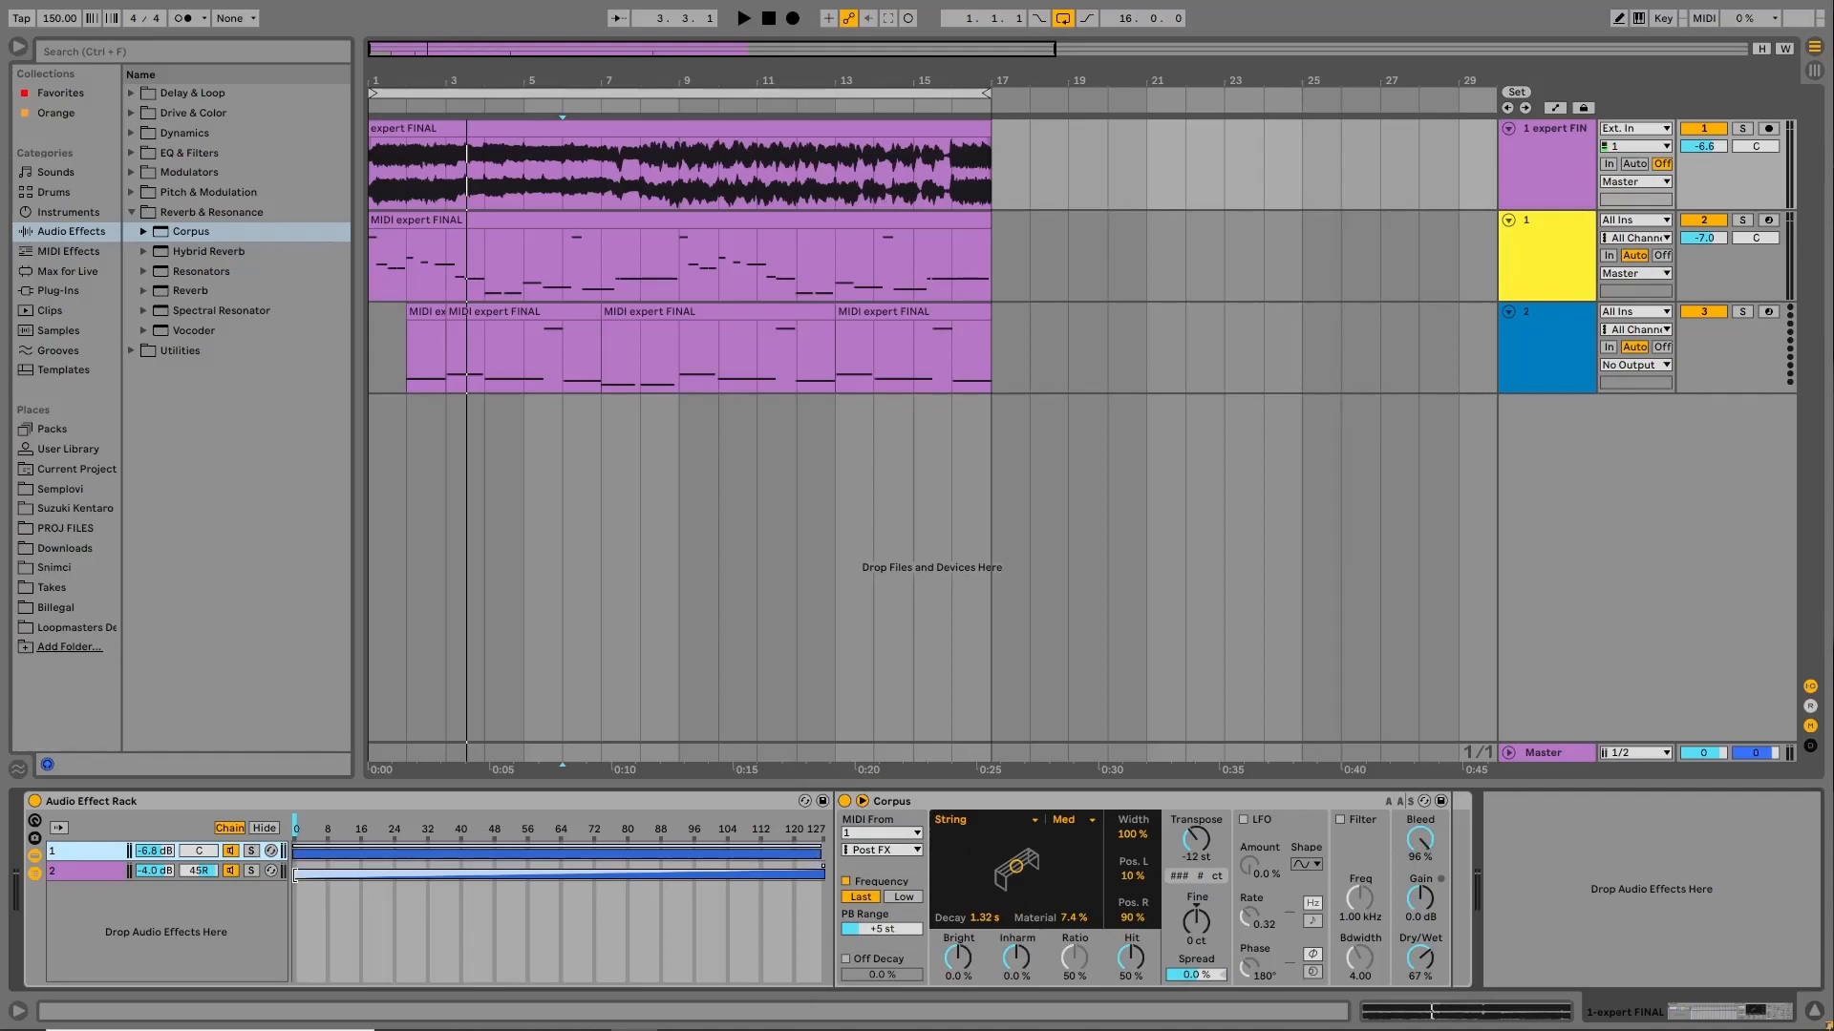
{"action": "left_click_drag", "start_coordinate": [295, 874], "coordinate": [299, 877]}
{"action": "left_click_drag", "start_coordinate": [822, 850], "coordinate": [818, 851]}
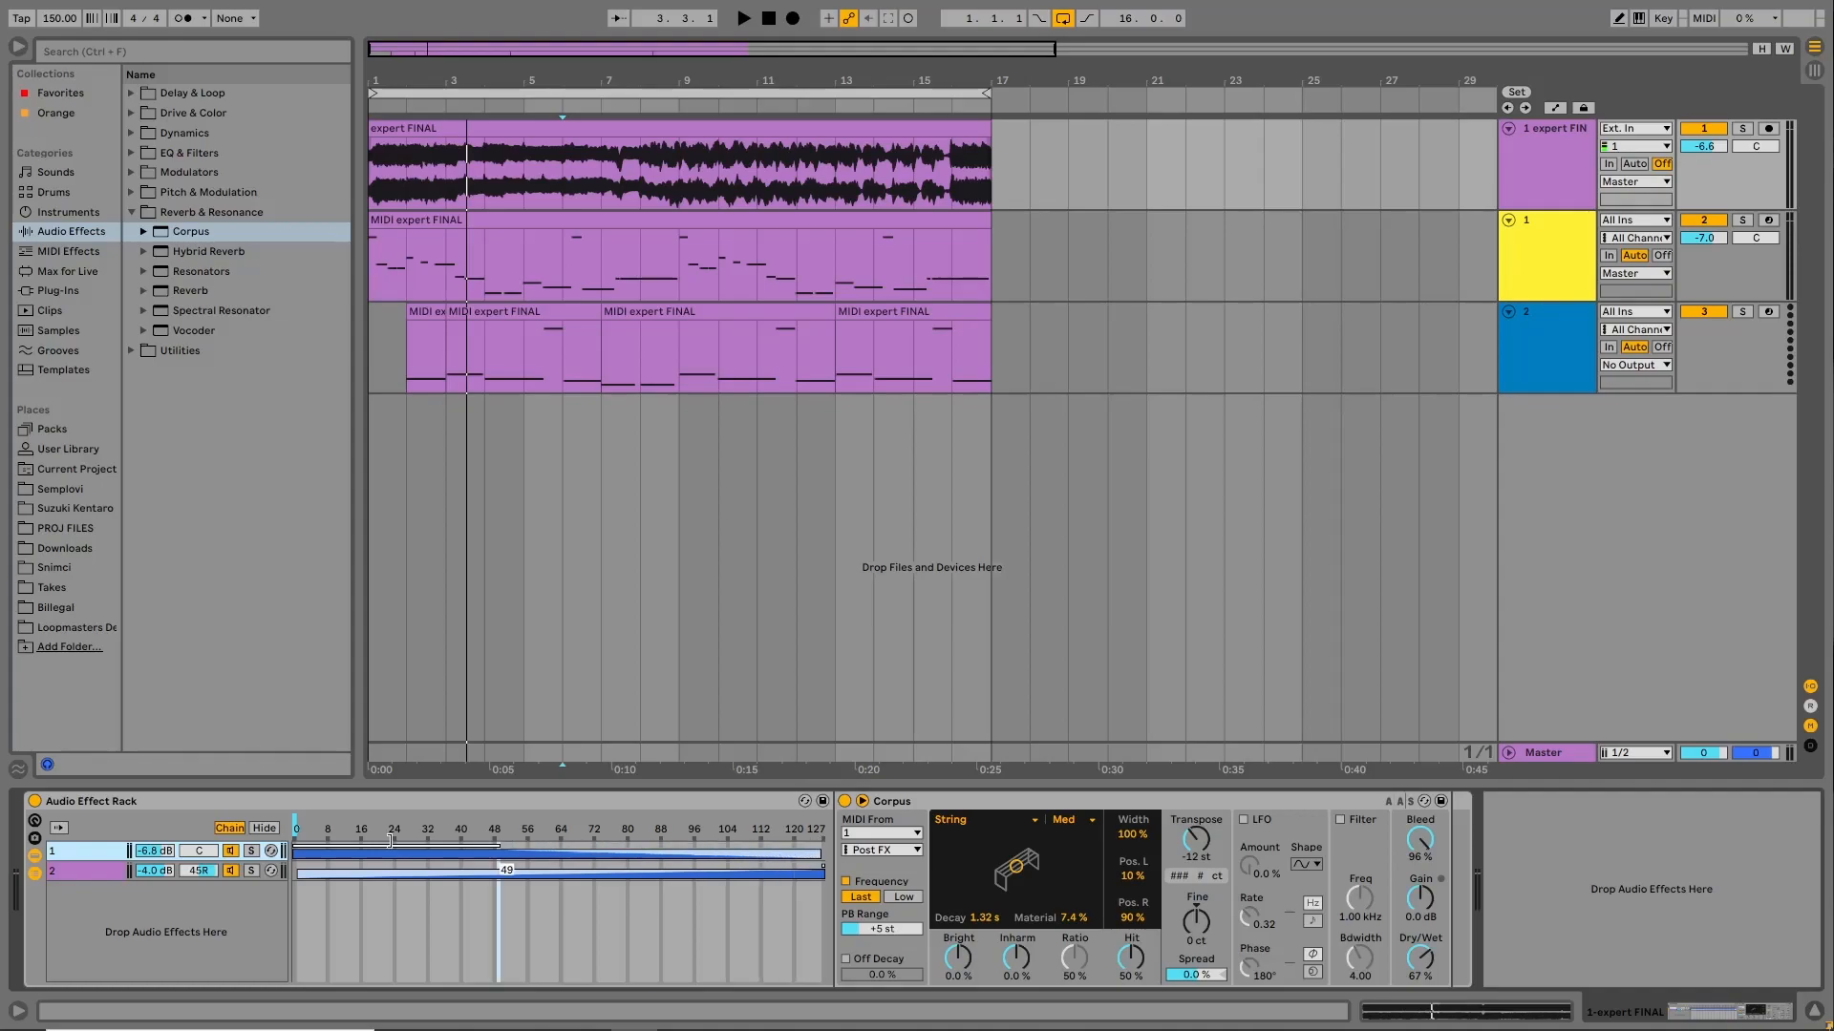
Map the rack's chain selector to Macro 1 and readjust the fade-out on chain 1's zone.
{"action": "right_click", "coordinate": [296, 827]}
{"action": "left_click", "coordinate": [321, 580]}
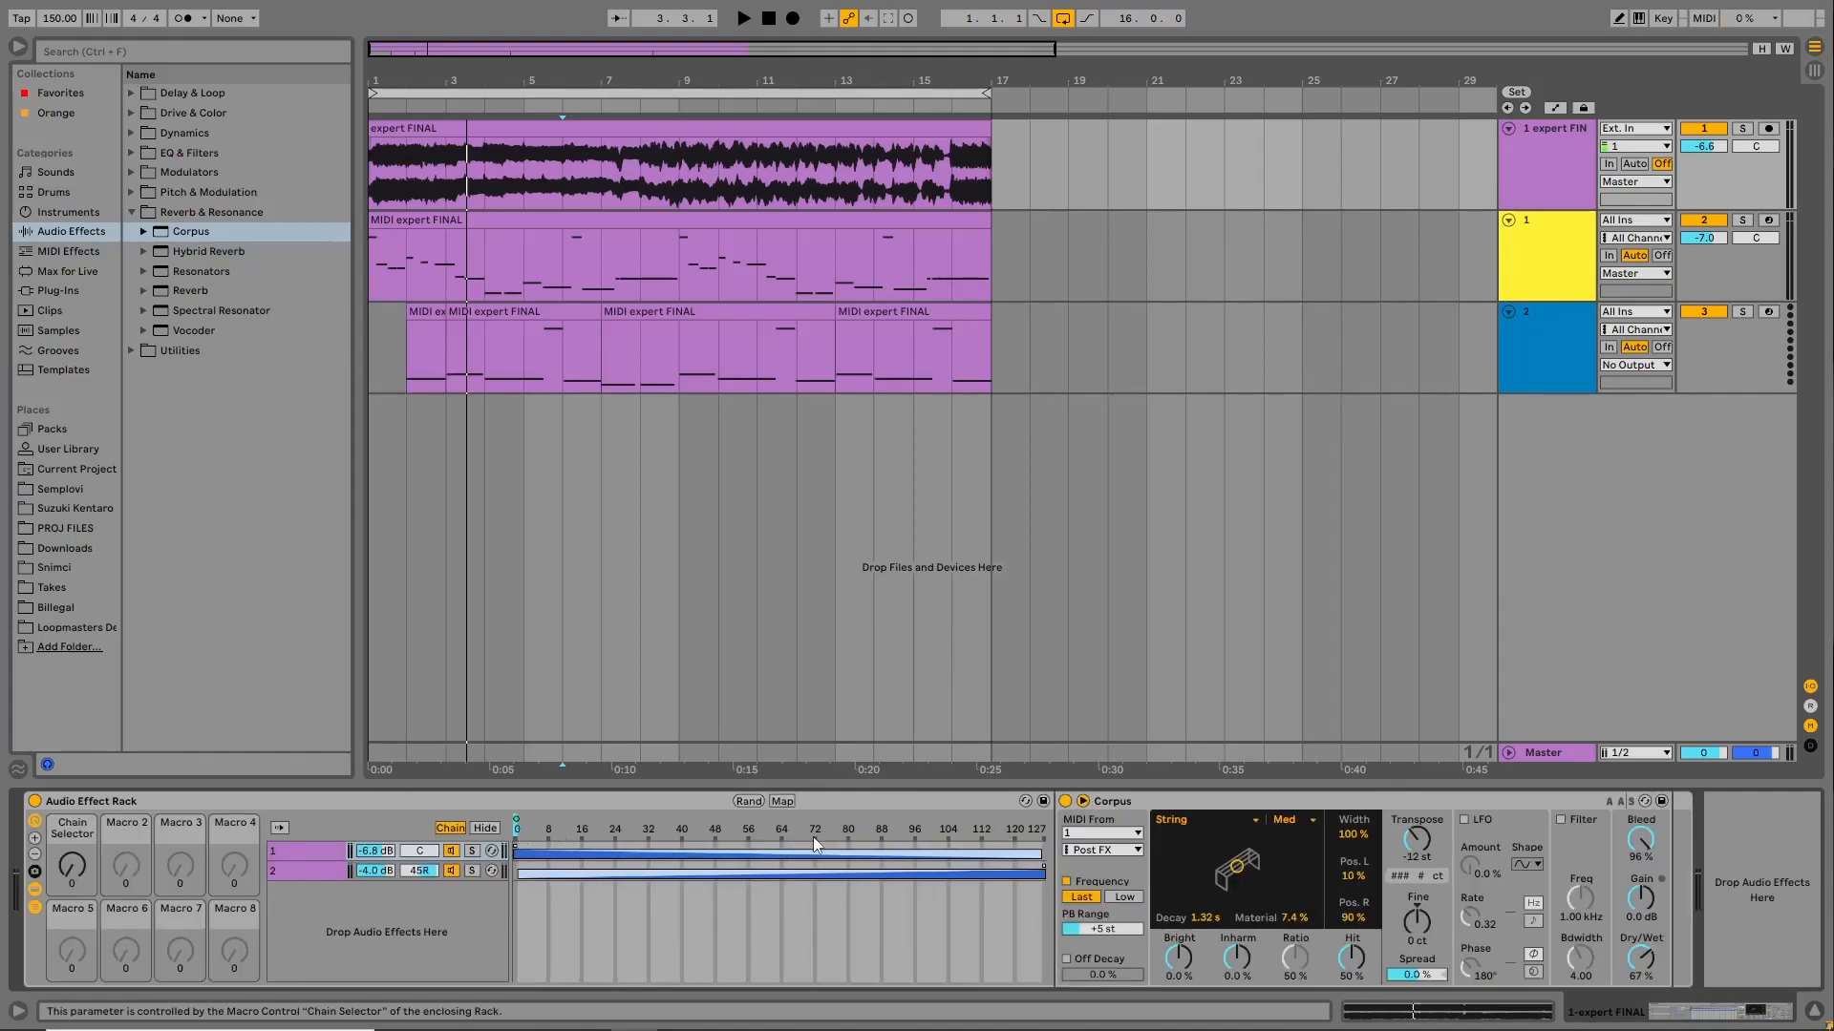
{"action": "left_click", "coordinate": [298, 863]}
{"action": "left_click", "coordinate": [312, 853]}
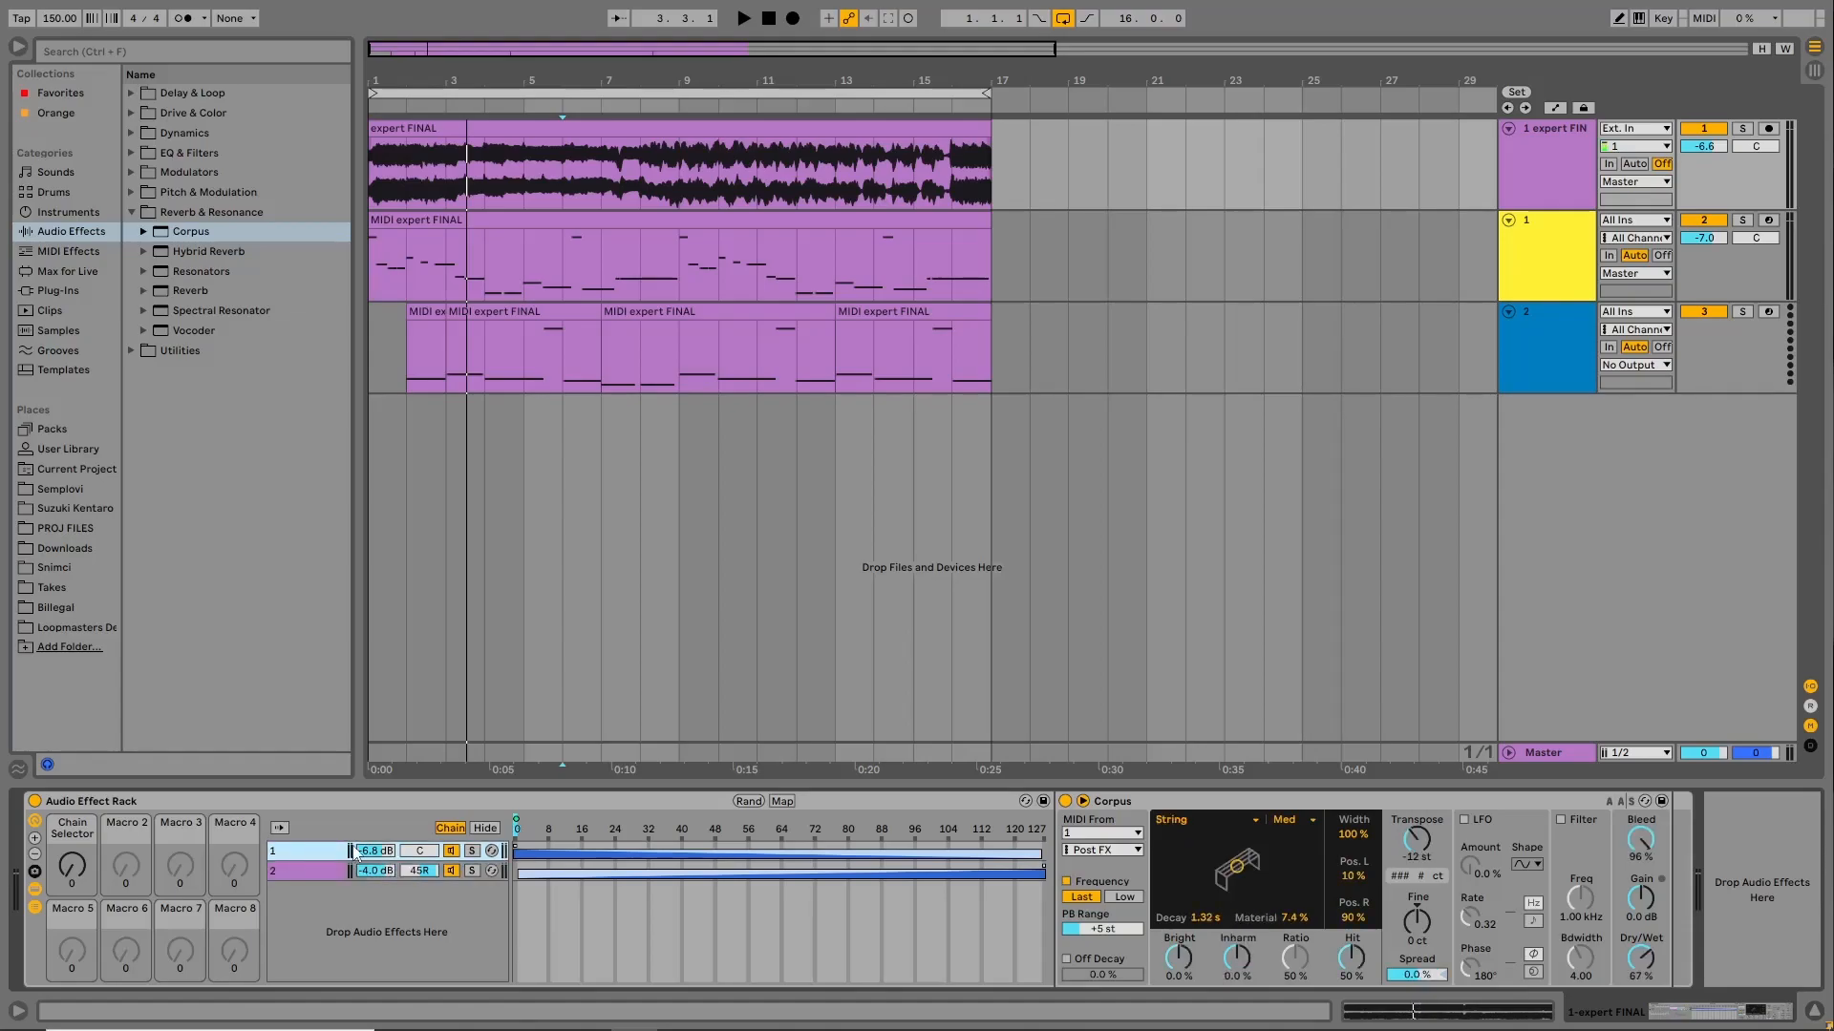
{"action": "mouse_move", "coordinate": [1039, 853]}
{"action": "left_mouse_down"}
{"action": "mouse_move", "coordinate": [516, 854]}
{"action": "mouse_move", "coordinate": [1027, 854]}
{"action": "left_mouse_up"}
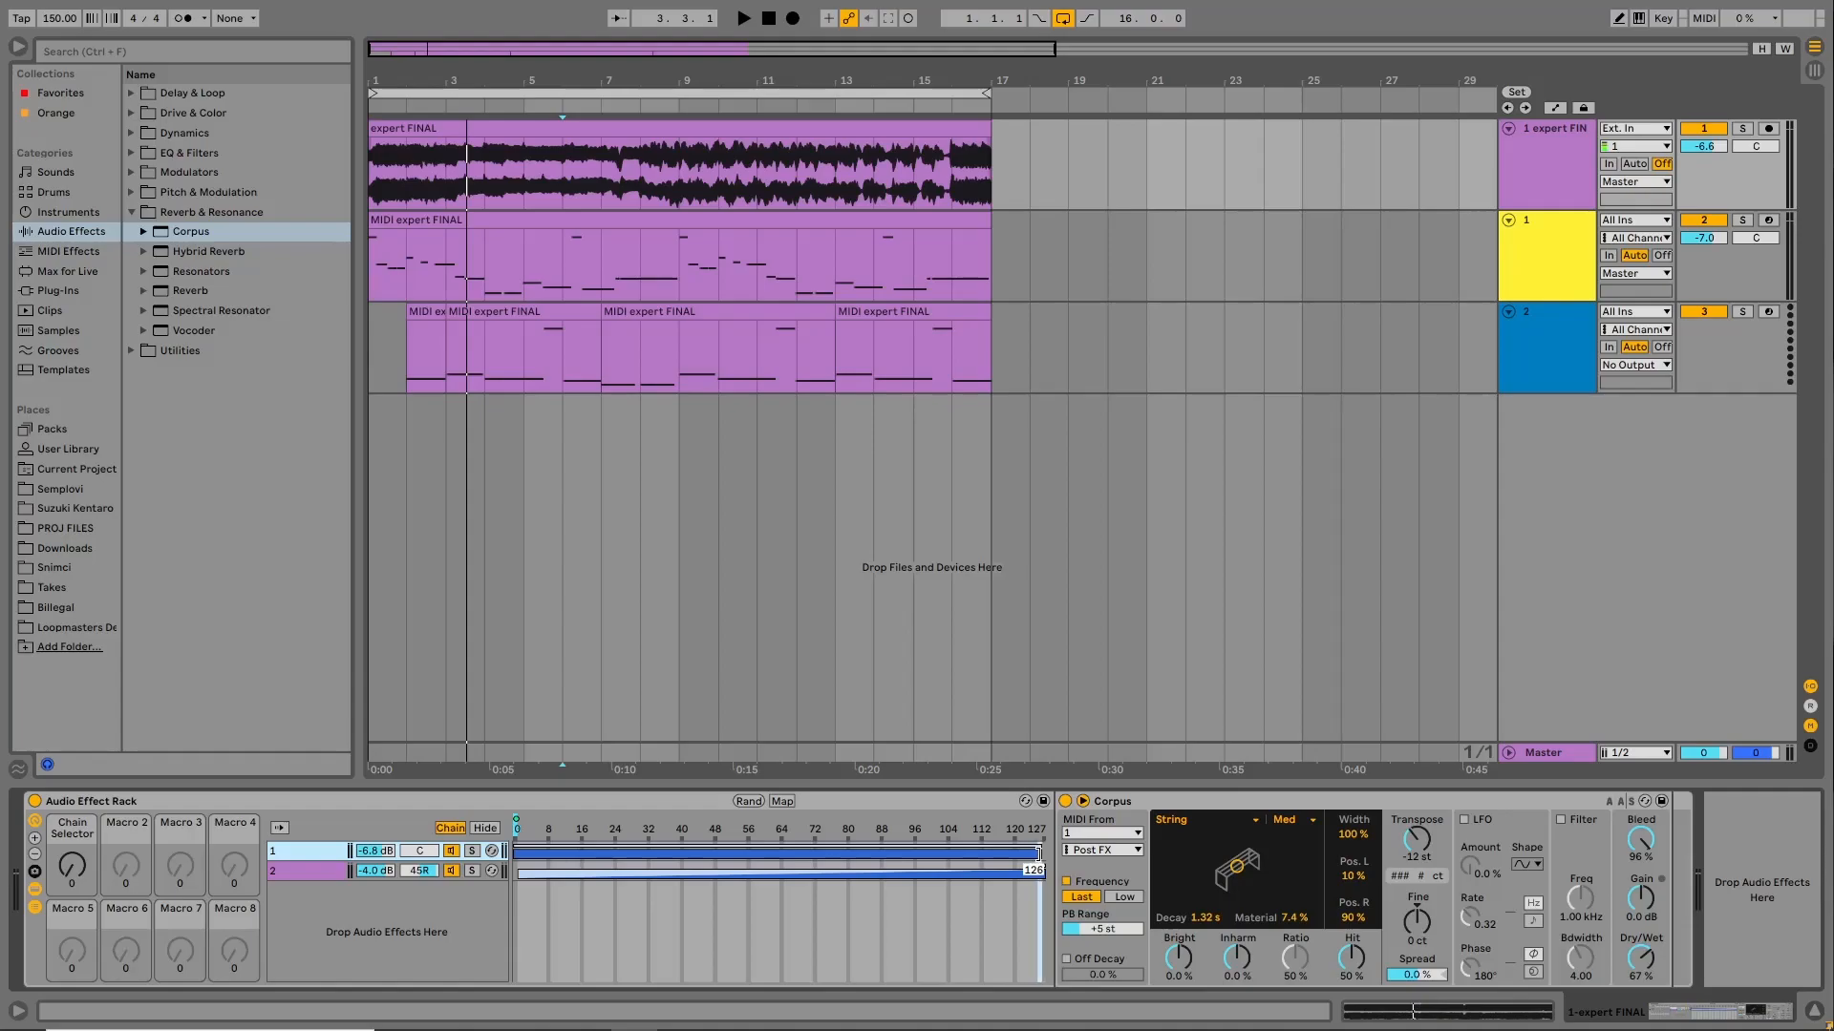
Play the set while sweeping the Chain Selector macro up to 127 to hear the crossfade.
{"action": "left_click_drag", "start_coordinate": [72, 864], "coordinate": [72, 764]}
{"action": "key", "text": "space"}
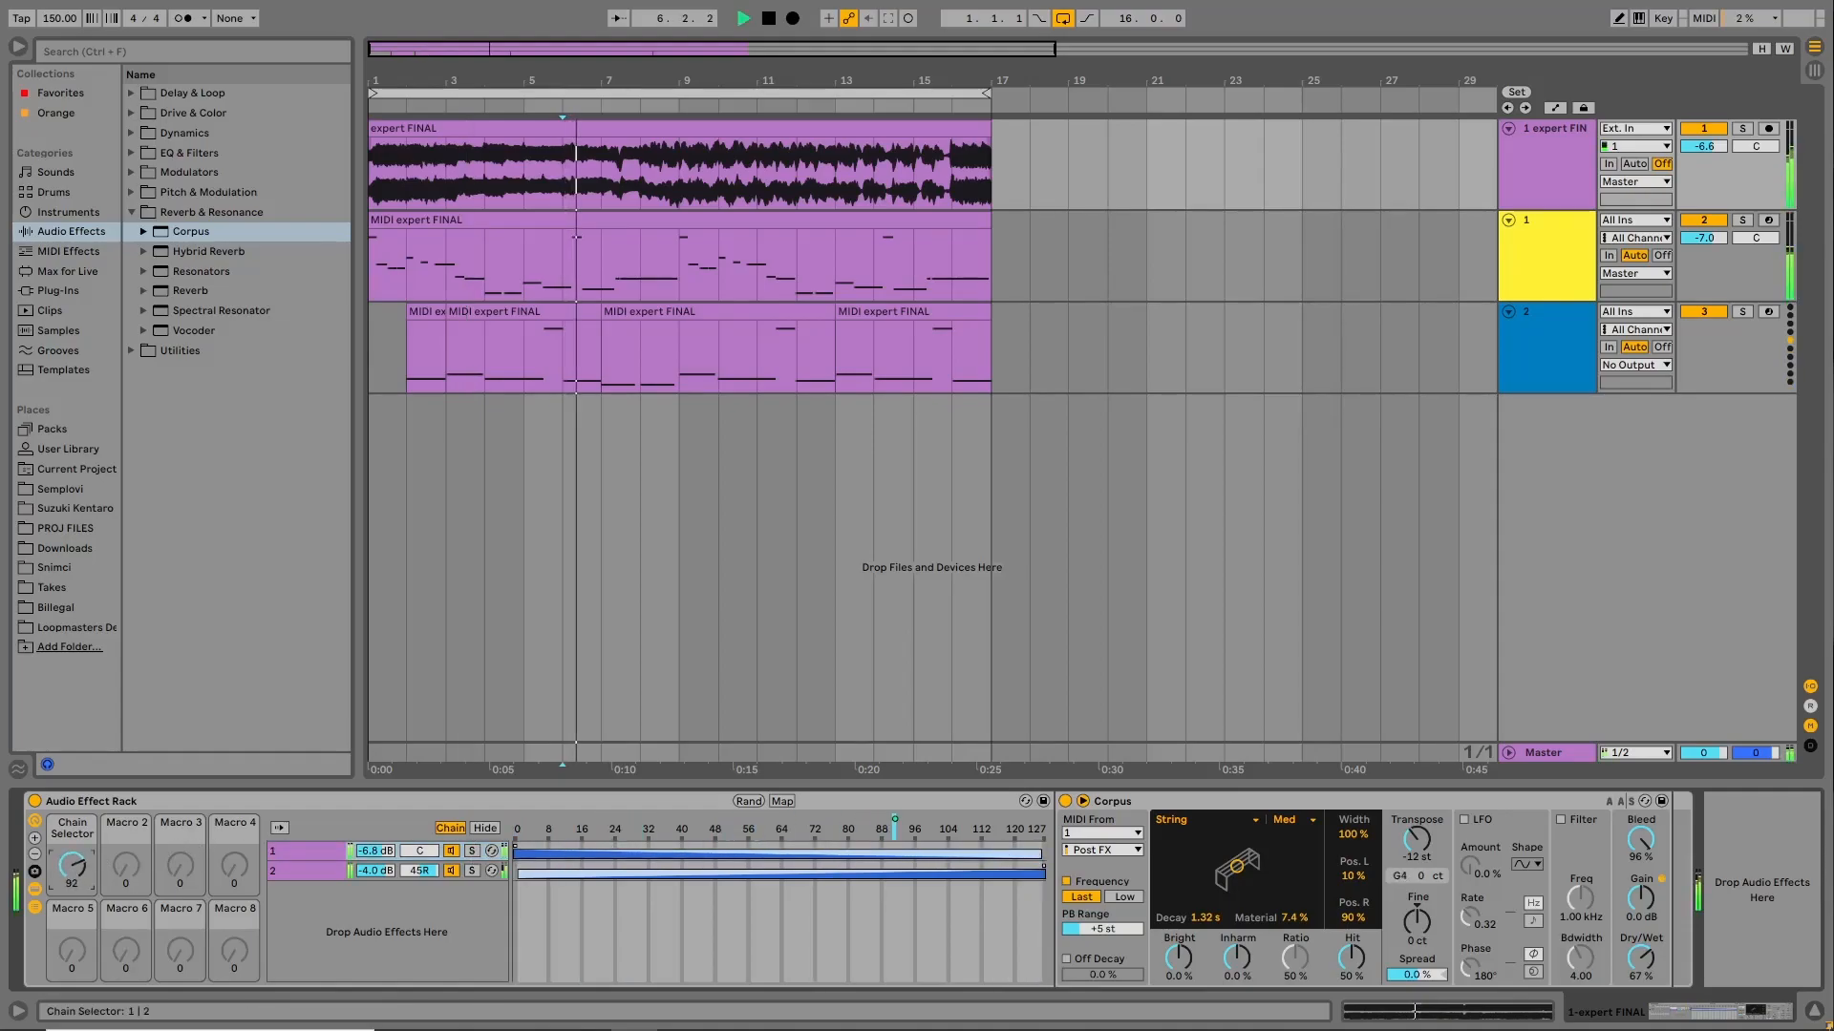
{"action": "mouse_move", "coordinate": [72, 865]}
{"action": "left_mouse_down"}
{"action": "mouse_move", "coordinate": [72, 985]}
{"action": "mouse_move", "coordinate": [71, 859]}
{"action": "left_mouse_up"}
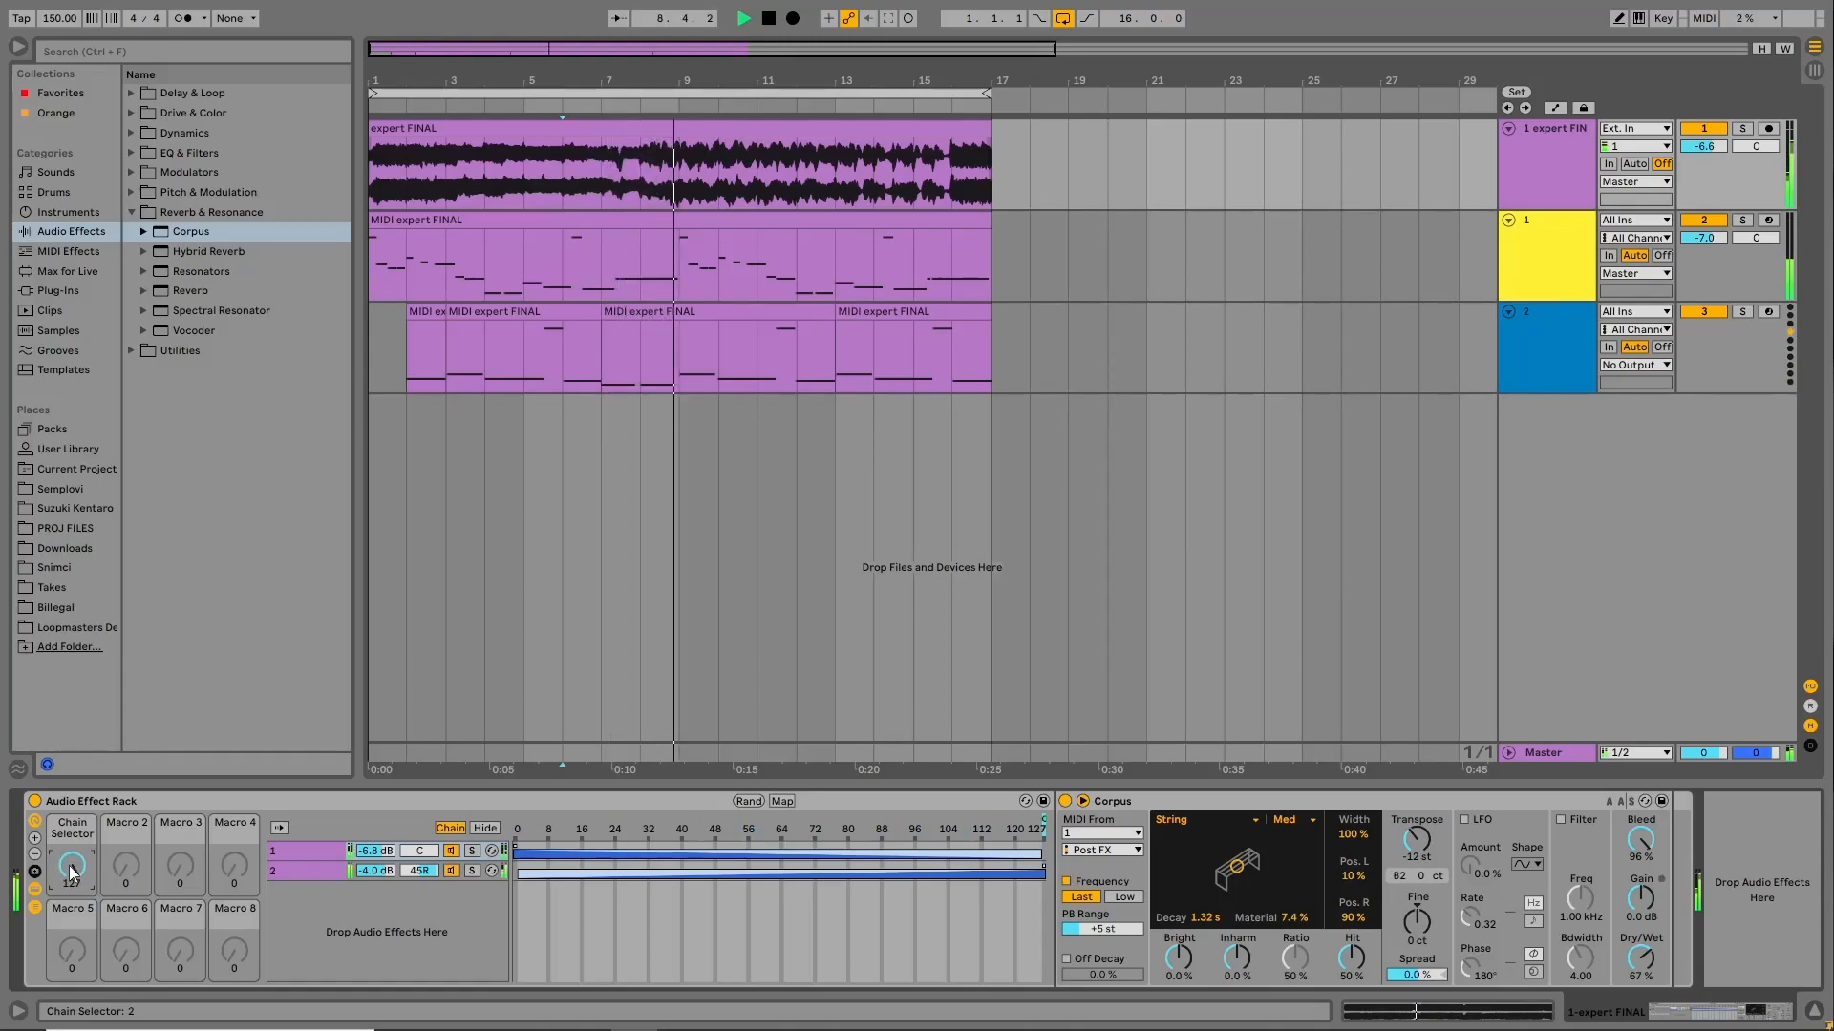
Remove the fade-out from chain 1's zone and redraw it across the whole range.
{"action": "left_click", "coordinate": [1041, 854]}
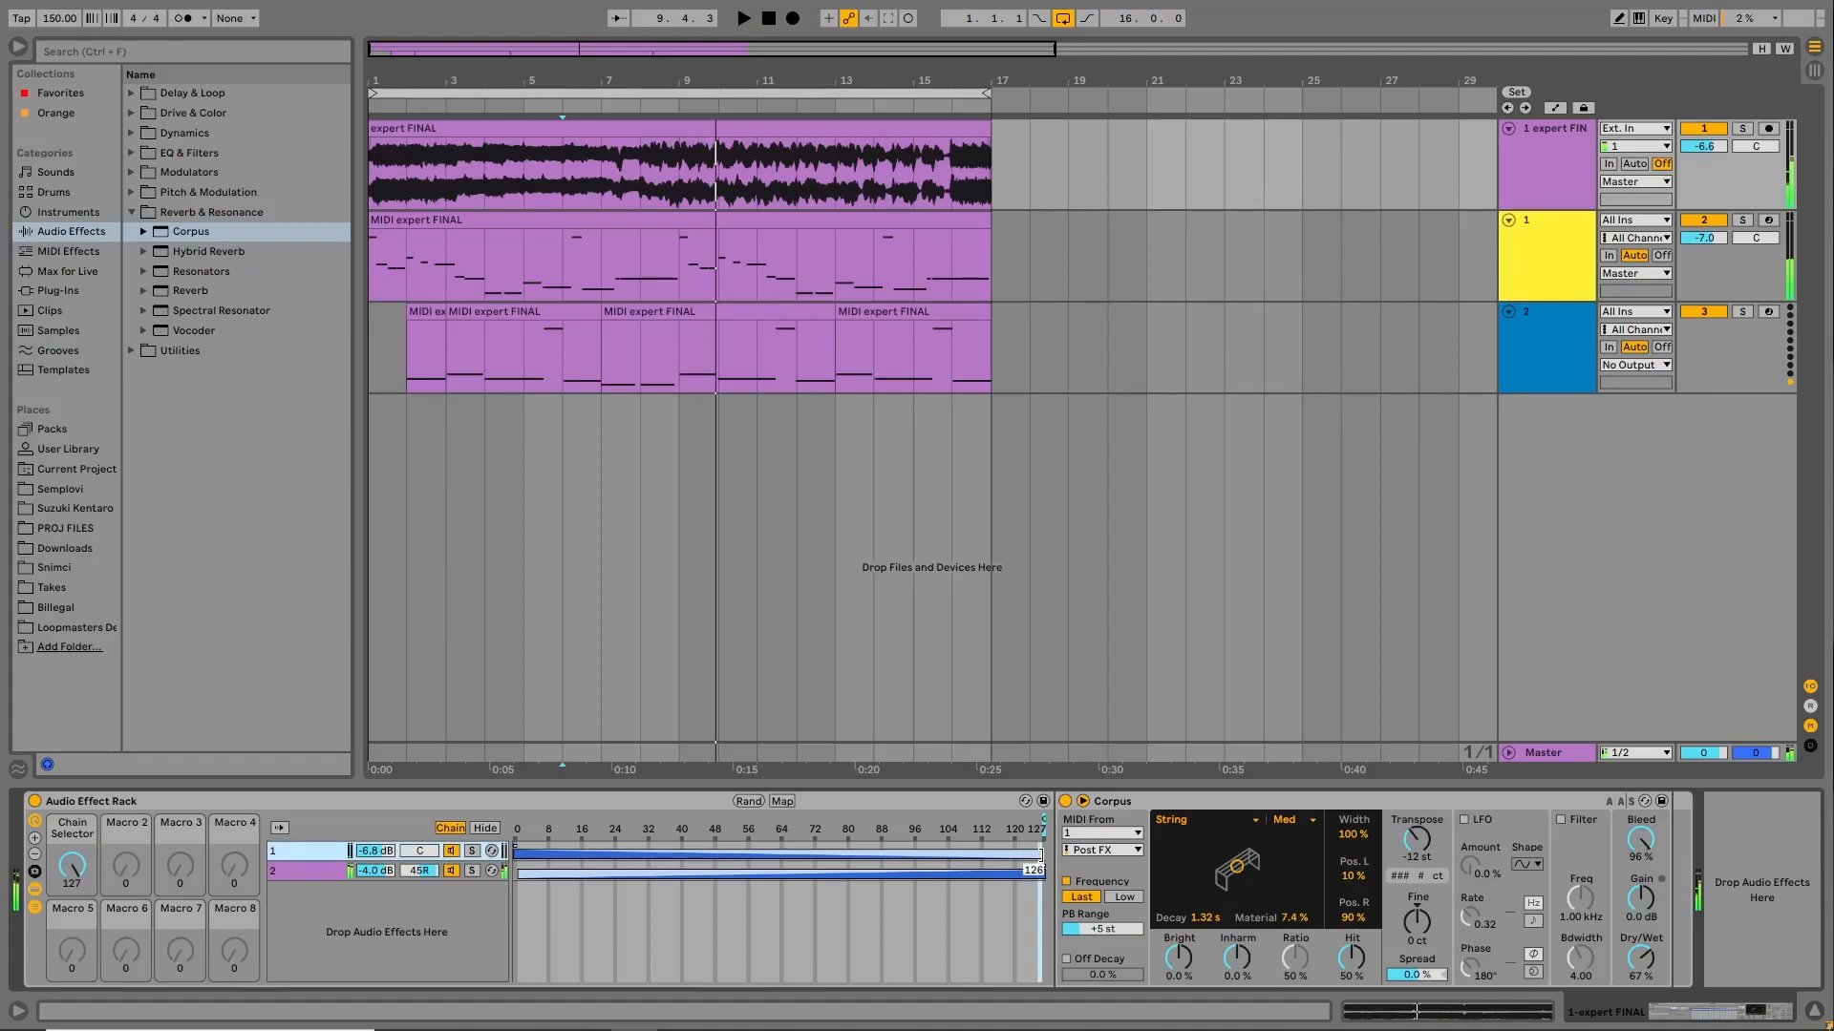
{"action": "mouse_move", "coordinate": [1039, 857]}
{"action": "left_mouse_down"}
{"action": "mouse_move", "coordinate": [567, 856]}
{"action": "mouse_move", "coordinate": [1066, 853]}
{"action": "left_mouse_up"}
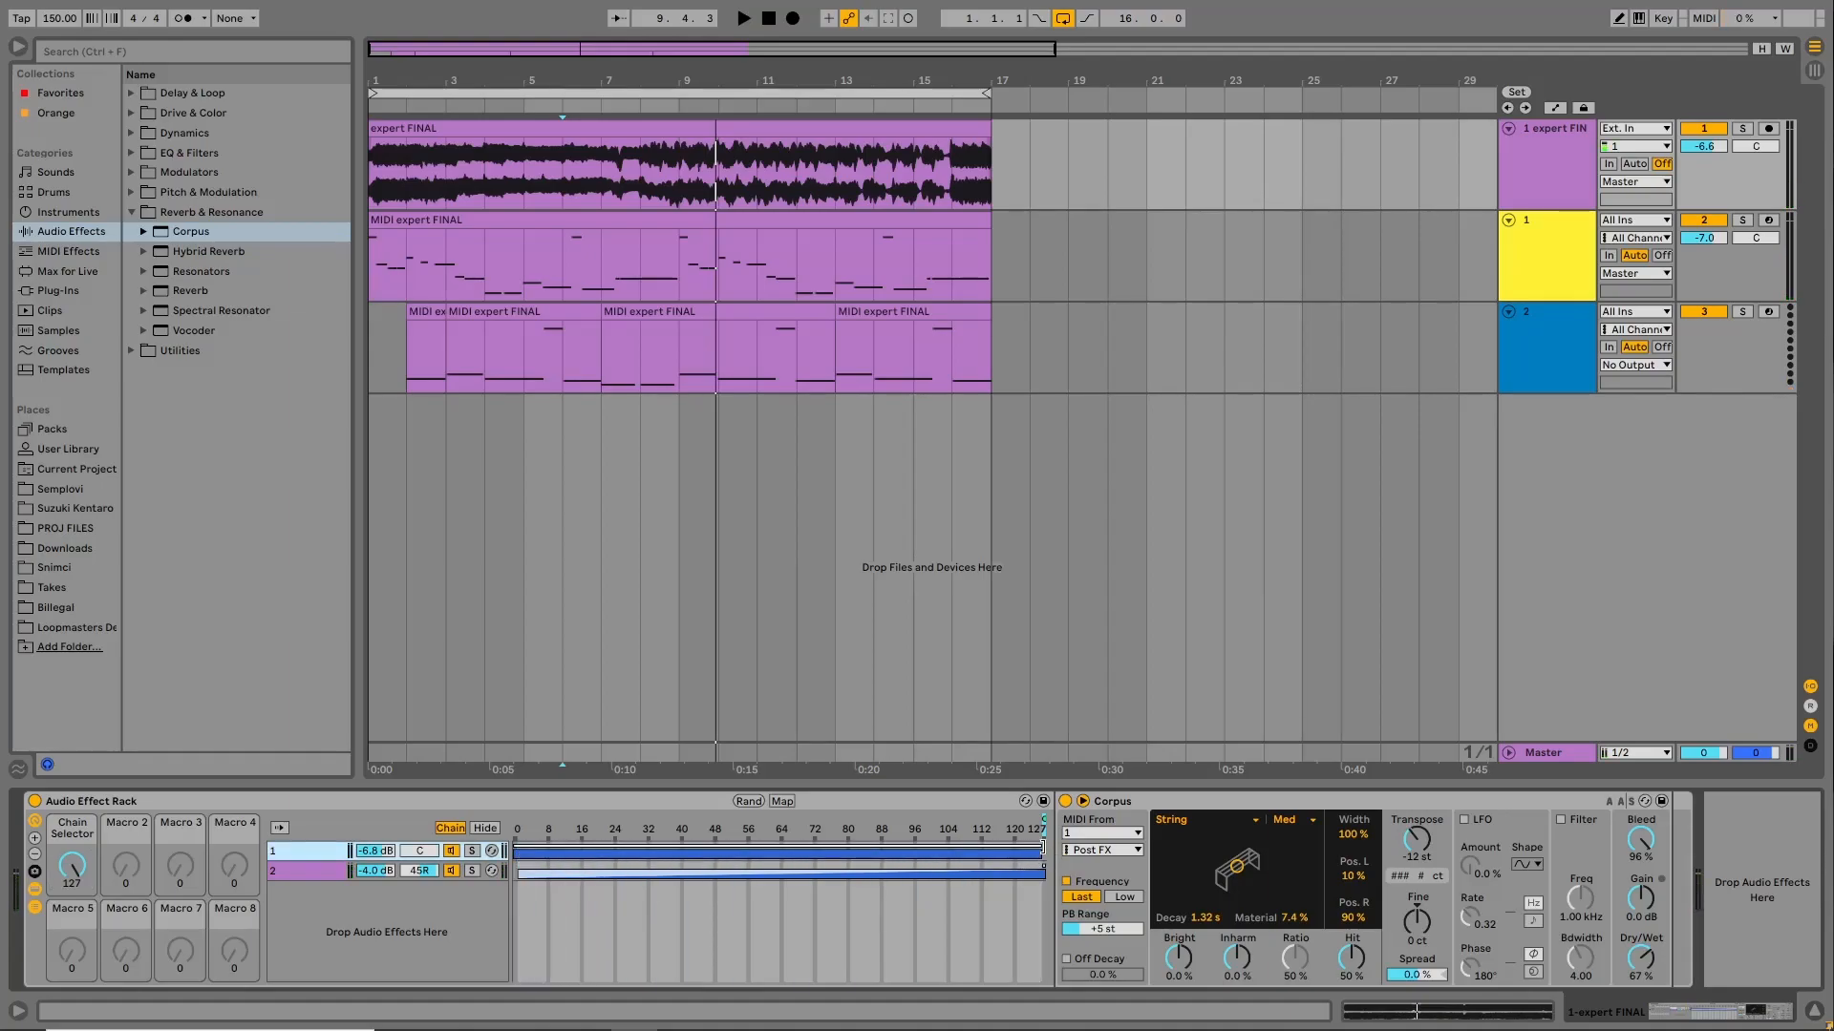
{"action": "left_click_drag", "start_coordinate": [1041, 844], "coordinate": [552, 846]}
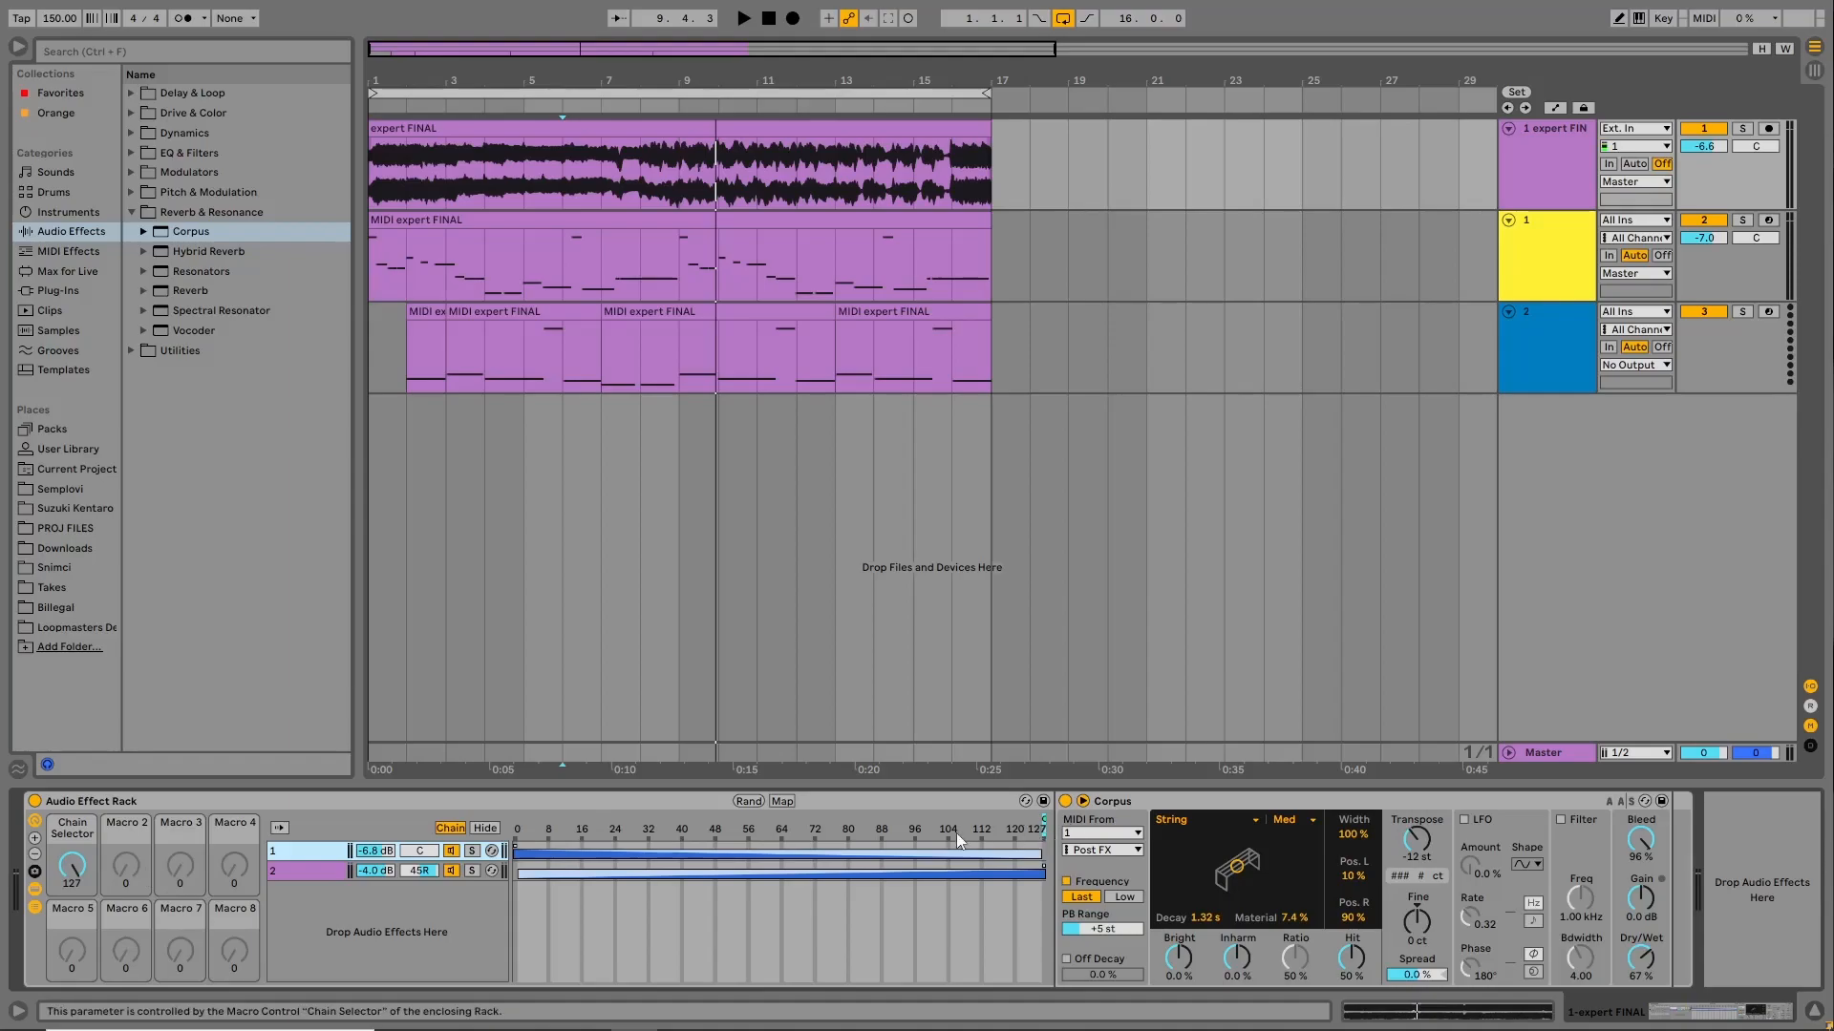
{"action": "right_click", "coordinate": [1041, 826]}
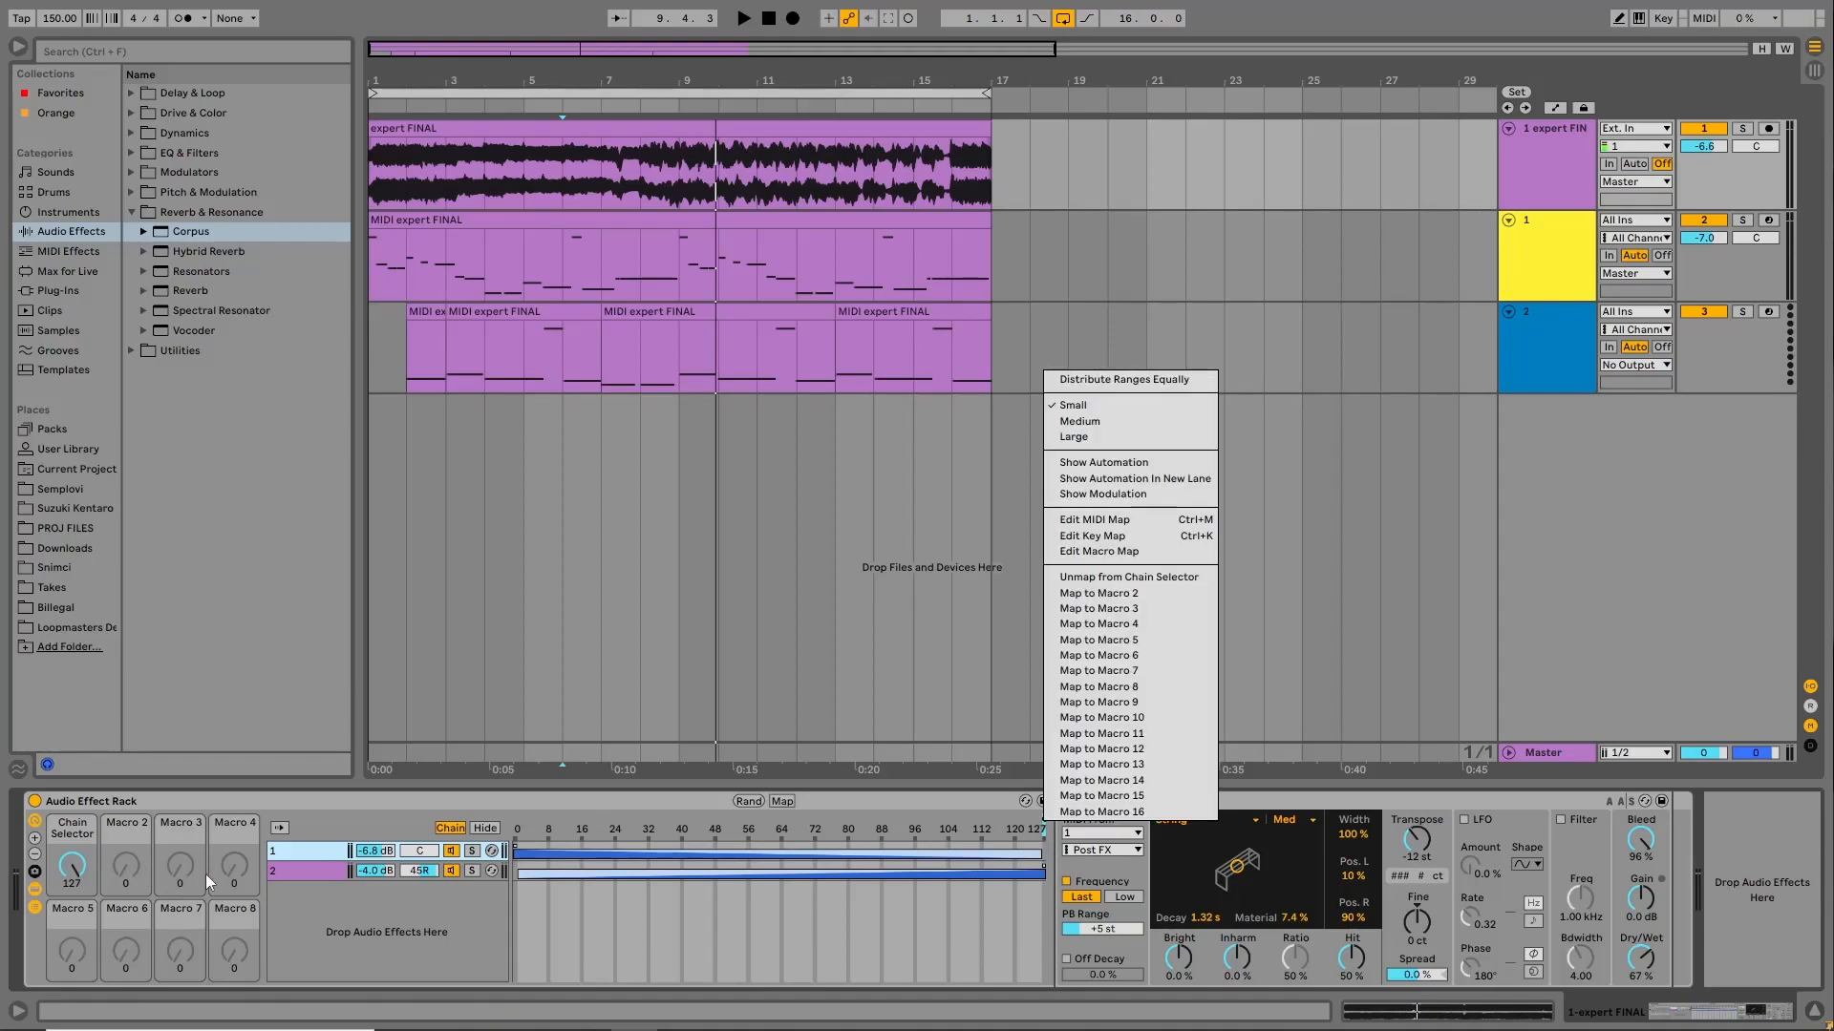
{"action": "left_click", "coordinate": [82, 871]}
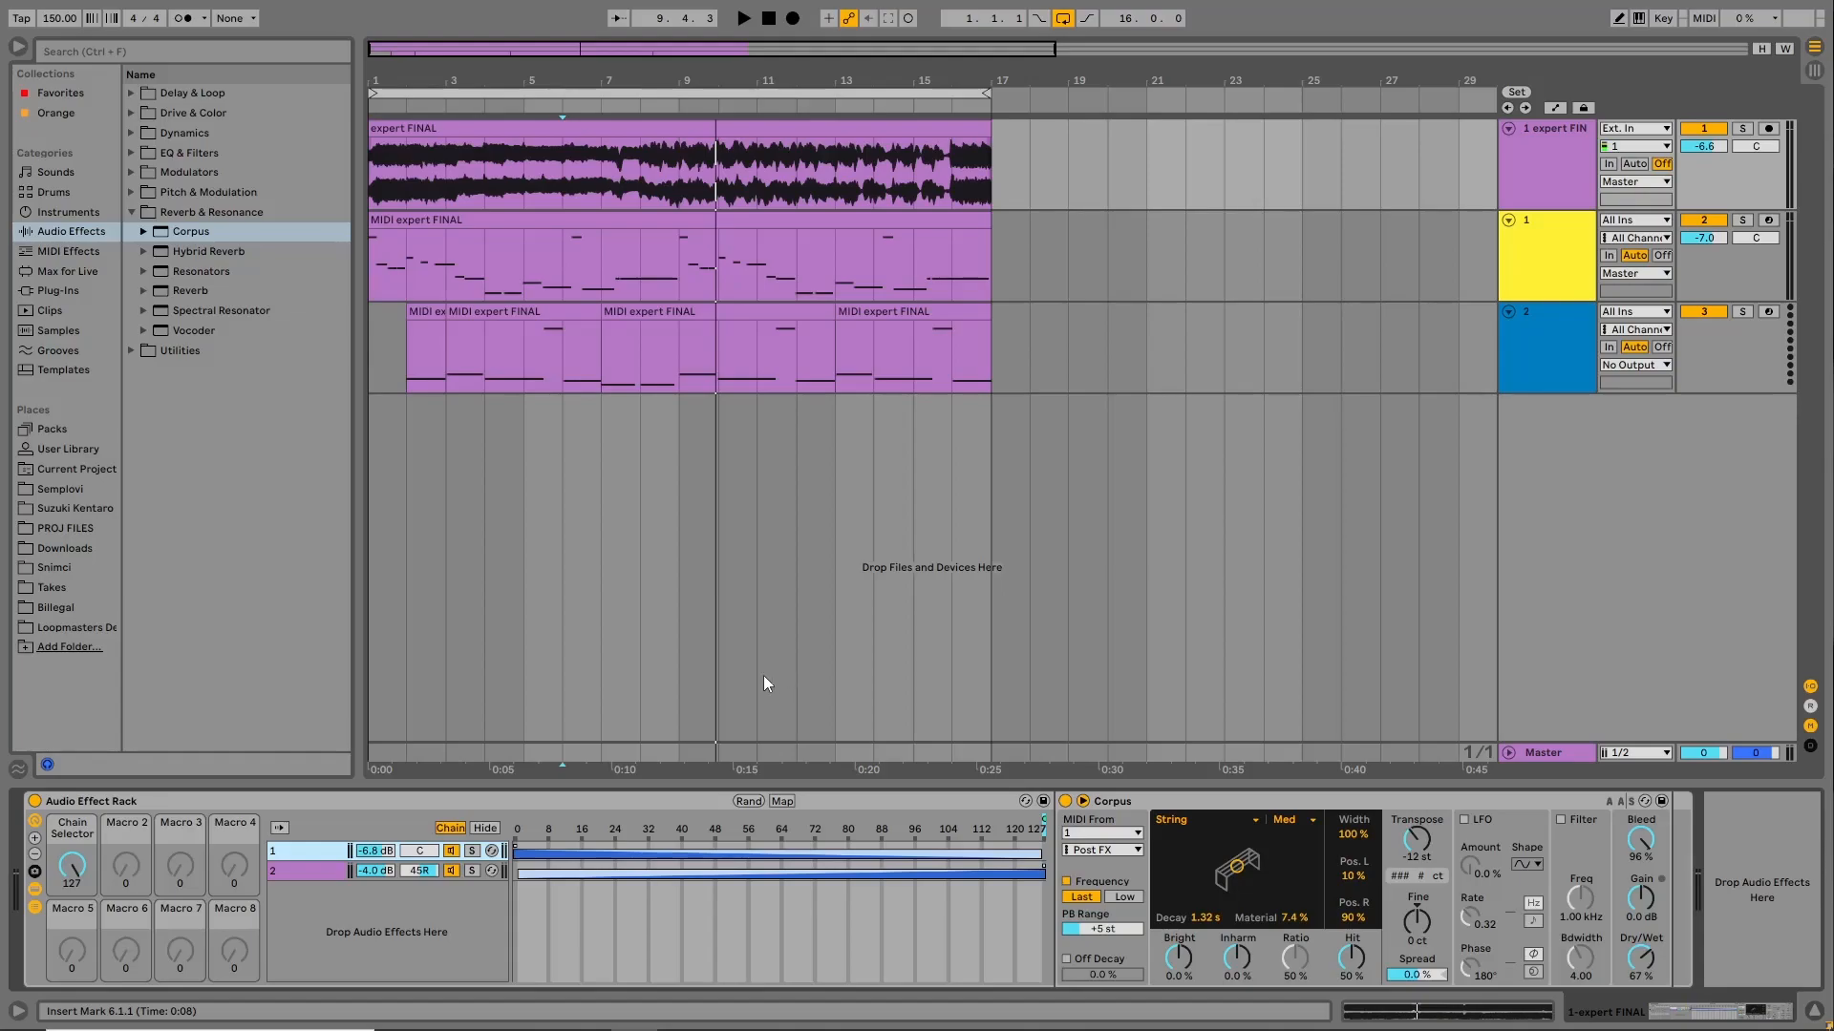
Add the Envelope MIDI effect before Wavetable on MIDI track 1.
{"action": "left_click", "coordinate": [372, 264]}
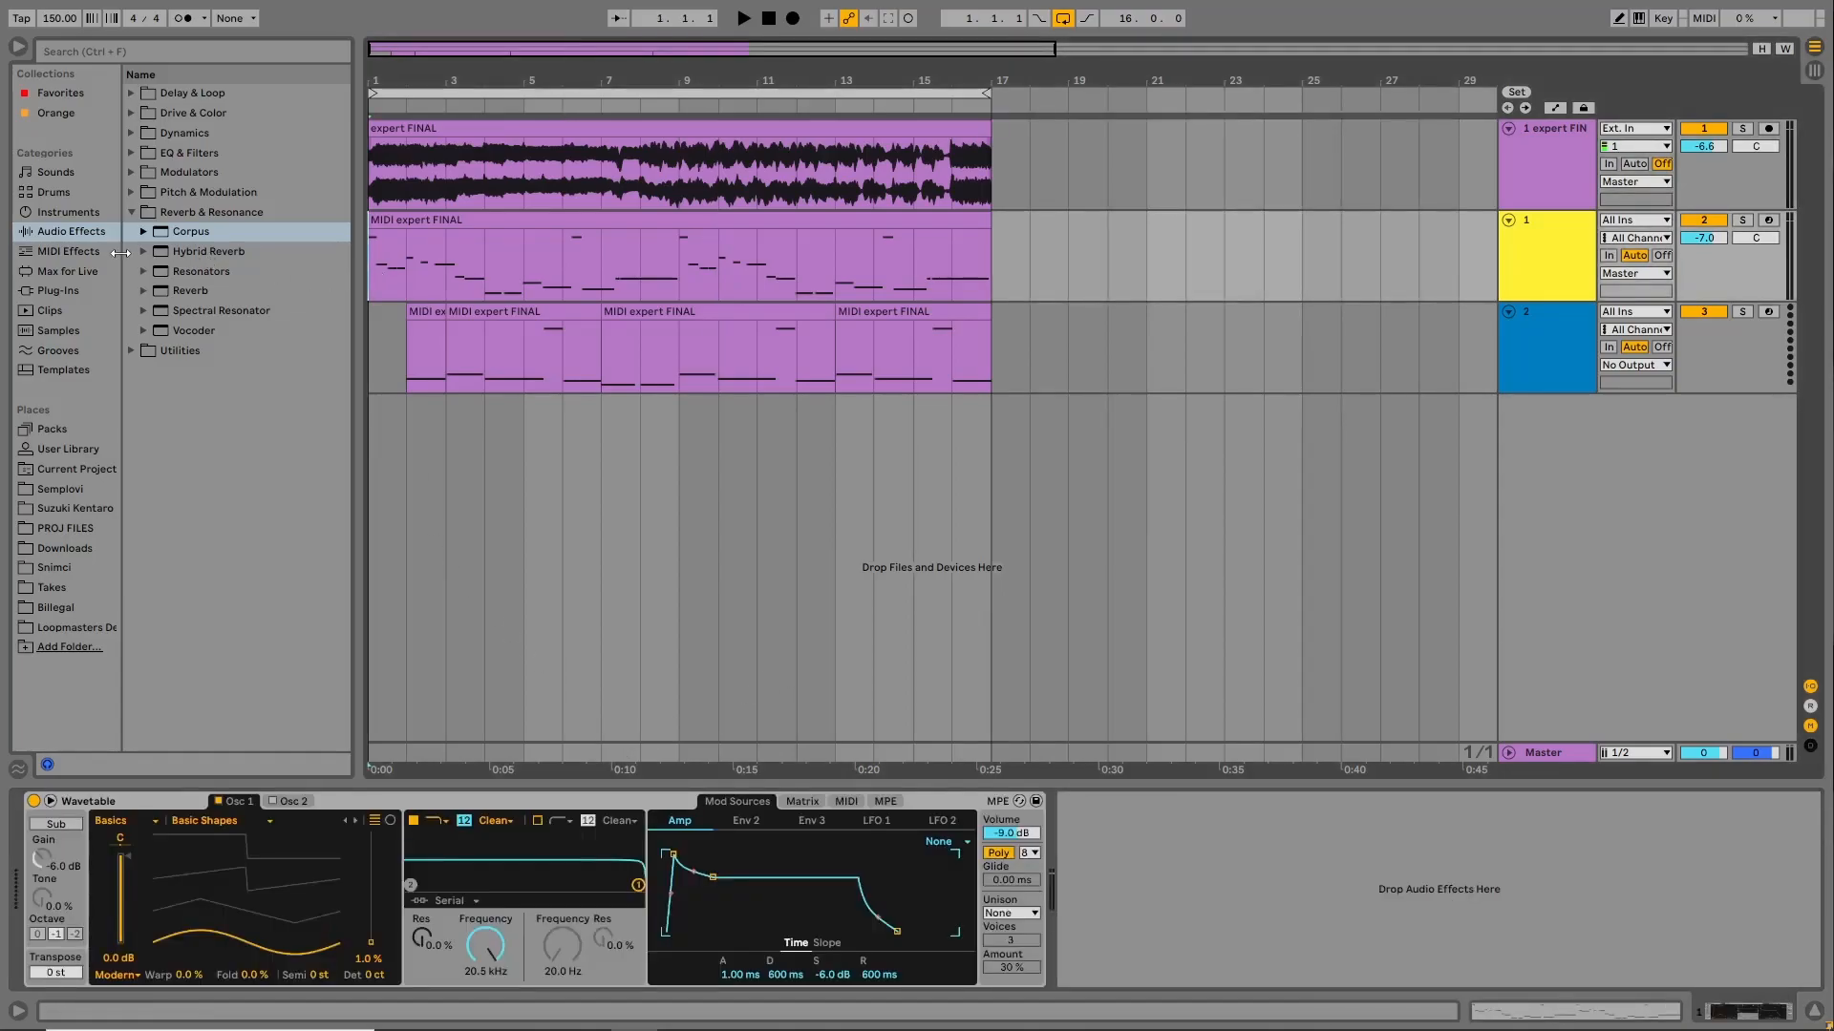
{"action": "left_click", "coordinate": [109, 249]}
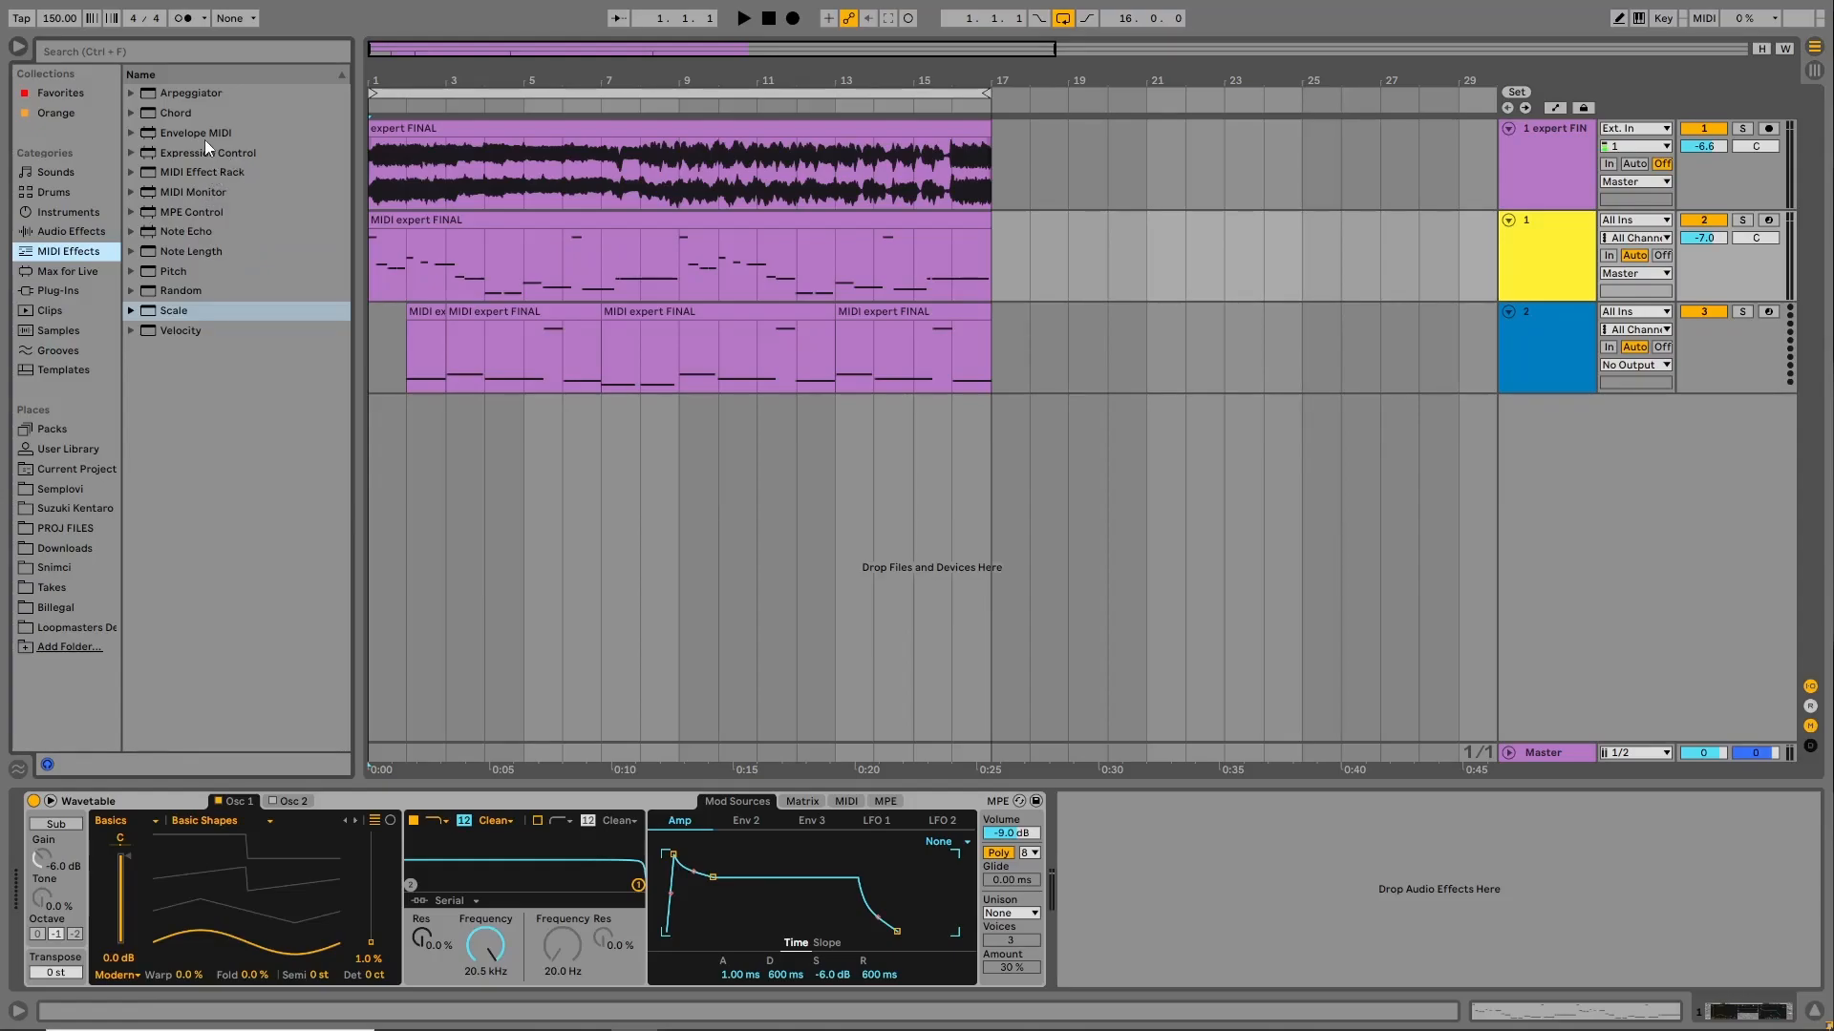
{"action": "left_click_drag", "start_coordinate": [208, 139], "coordinate": [468, 244]}
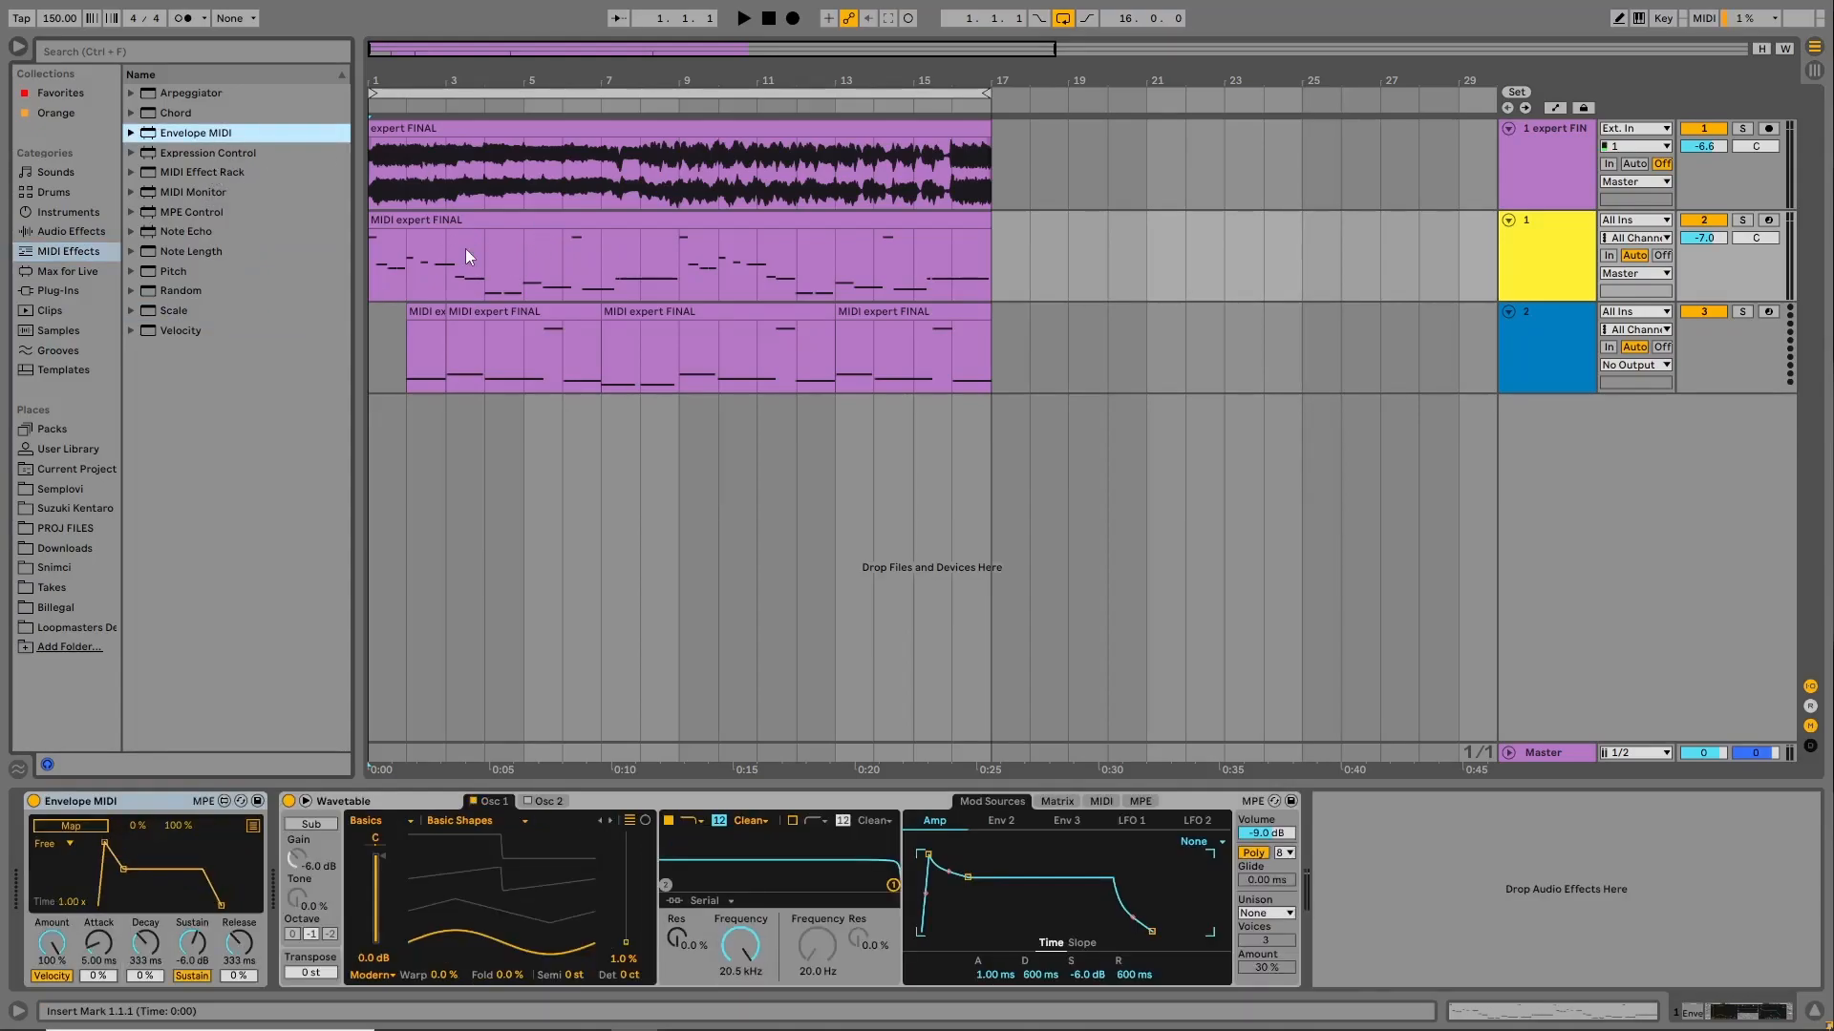
Map the Envelope MIDI effect to the Chain Selector macro of the audio track's effect rack.
{"action": "left_click", "coordinate": [78, 825]}
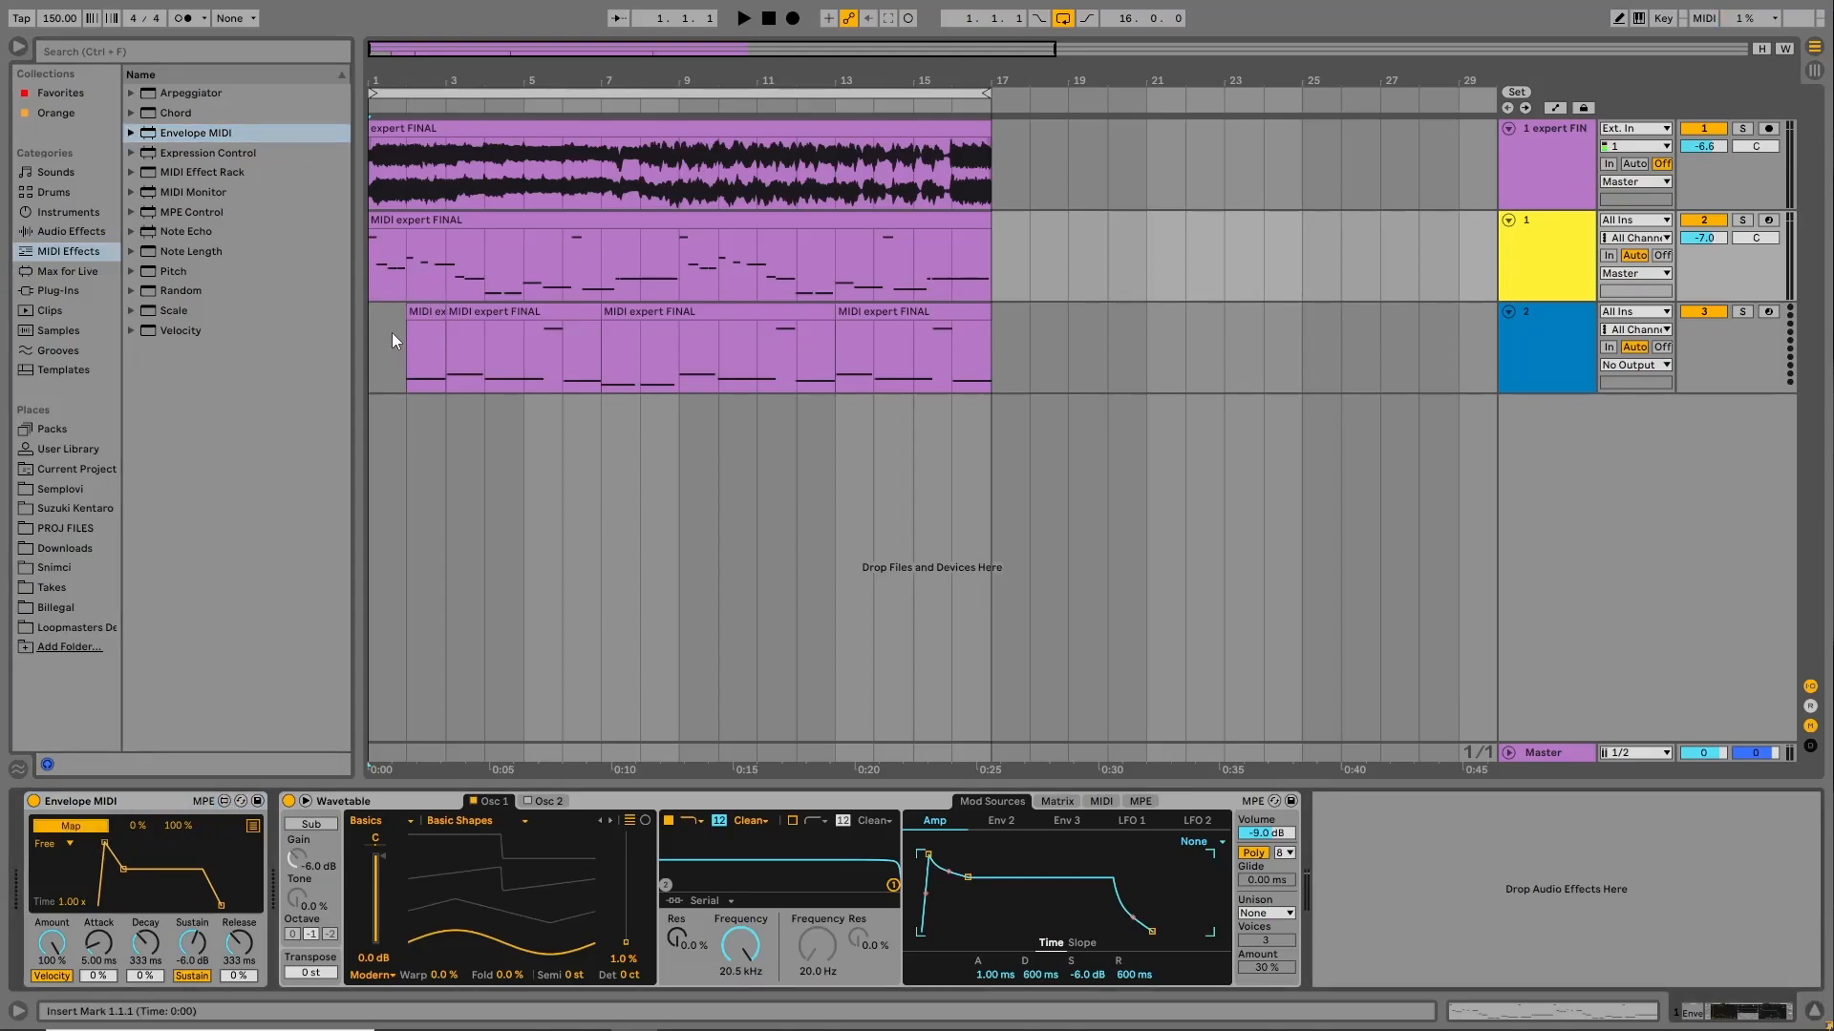
{"action": "left_click", "coordinate": [406, 172]}
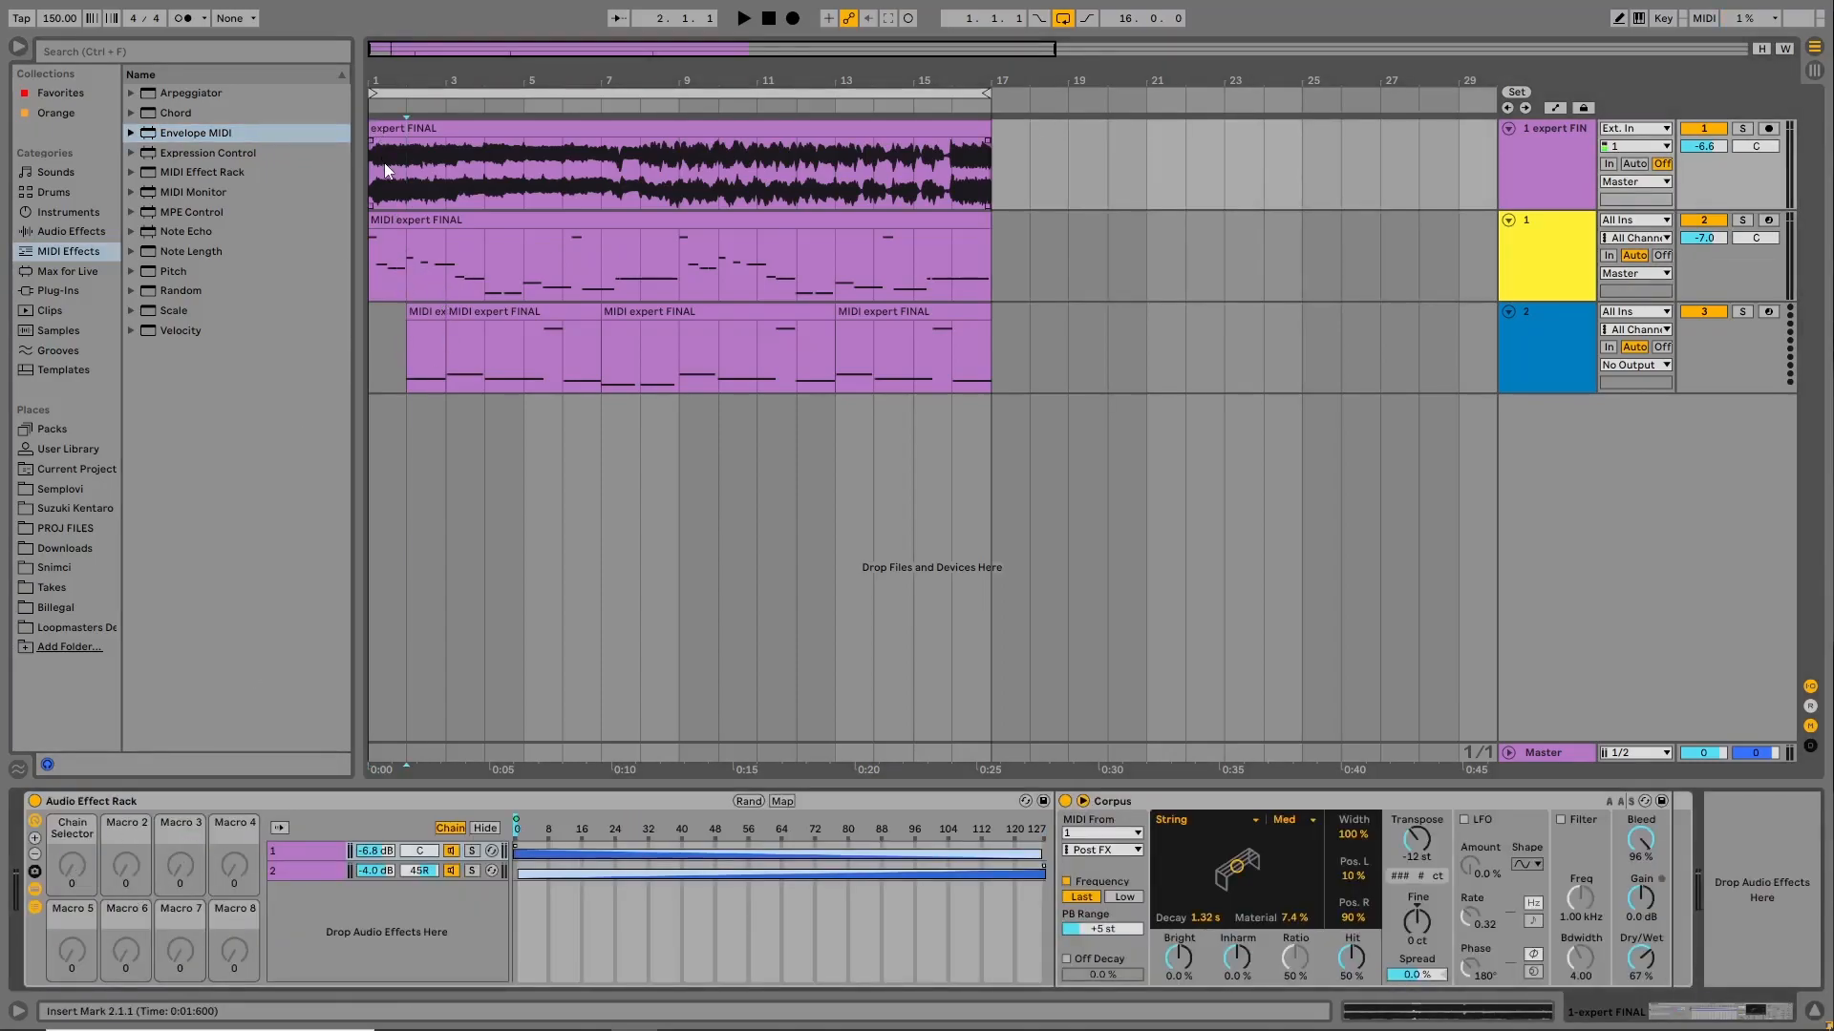
{"action": "left_click", "coordinate": [373, 276]}
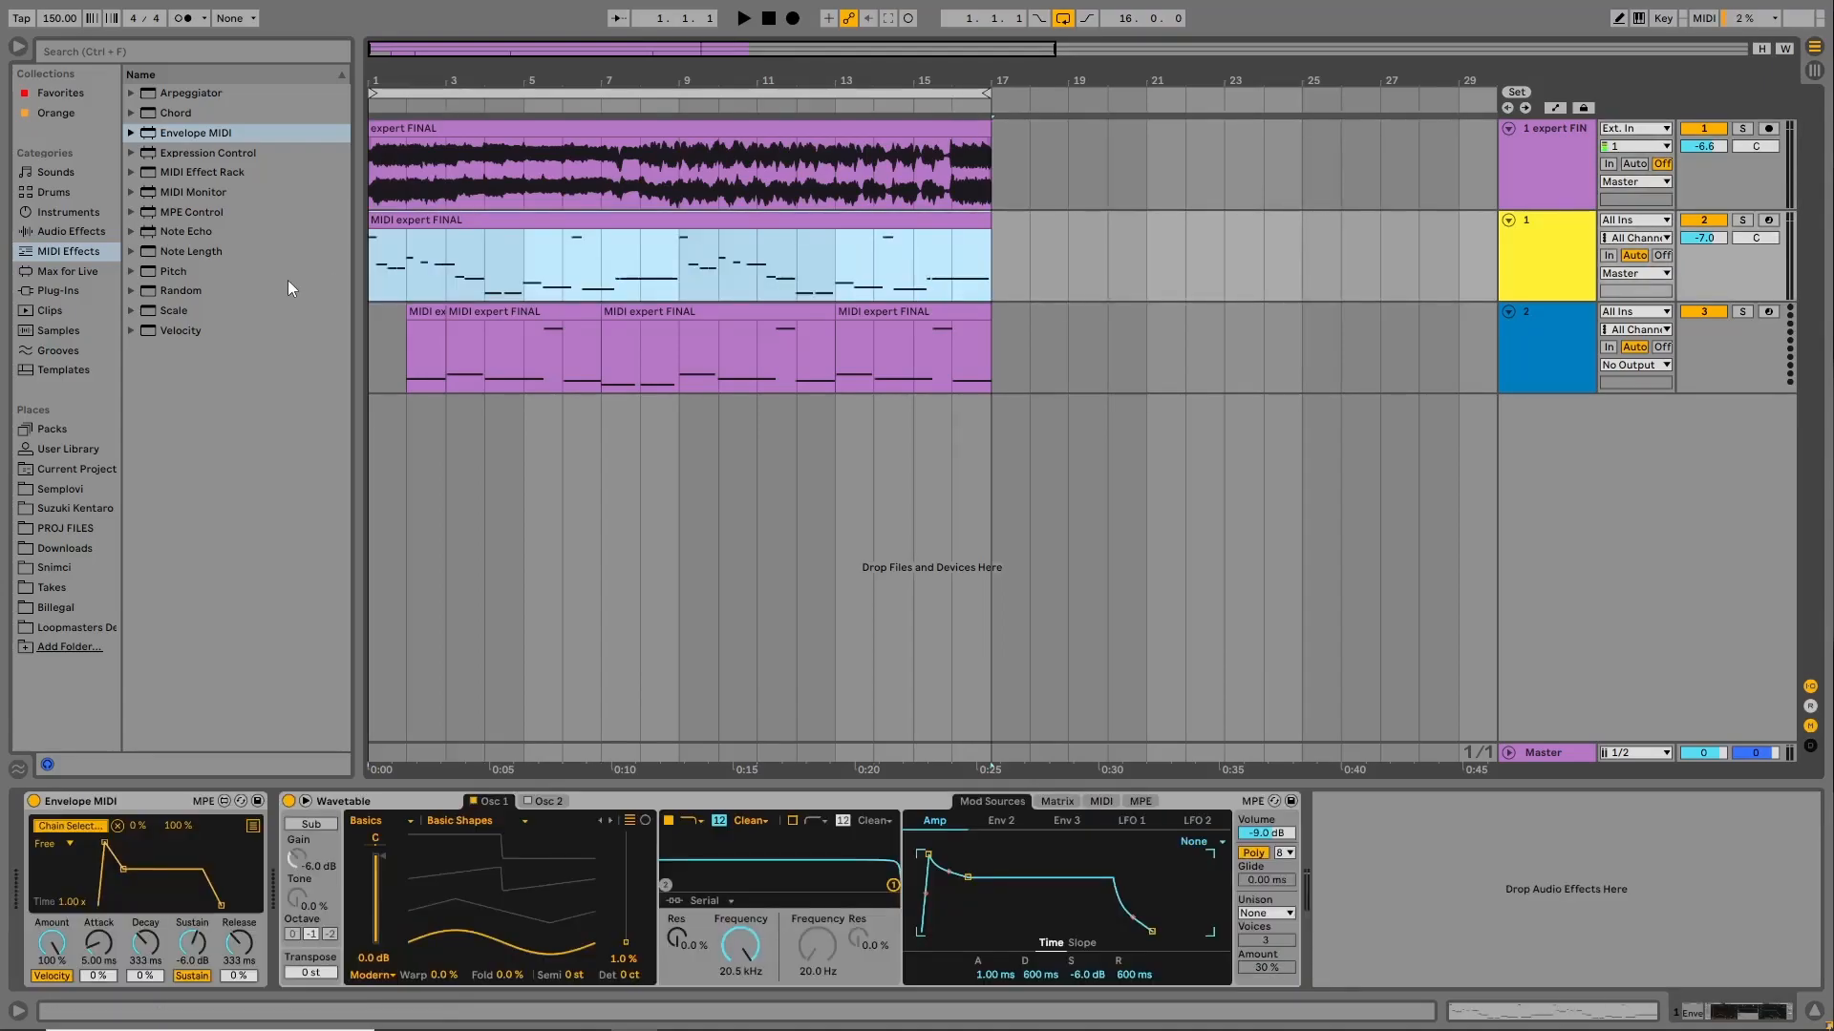
Play from bar 1 and set the transpose of chain 1's String Corpus to 0 st.
{"action": "left_click", "coordinate": [741, 20]}
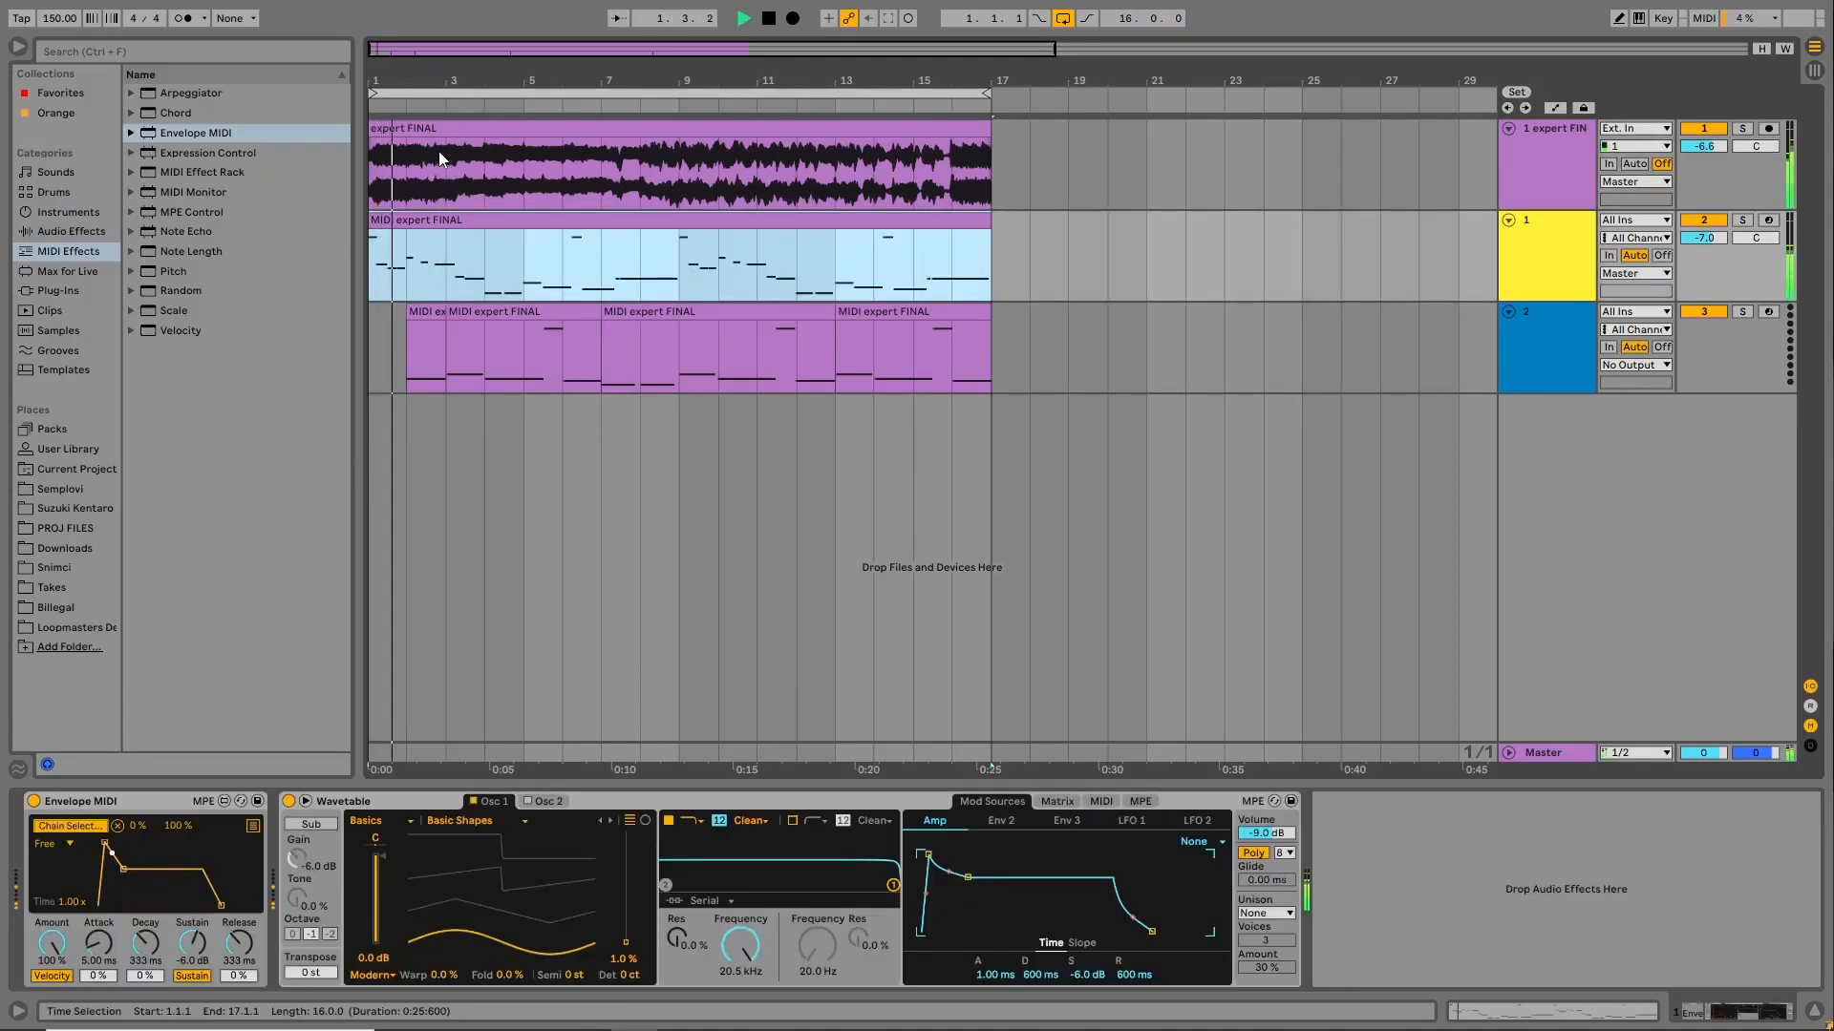
{"action": "left_click", "coordinate": [413, 239]}
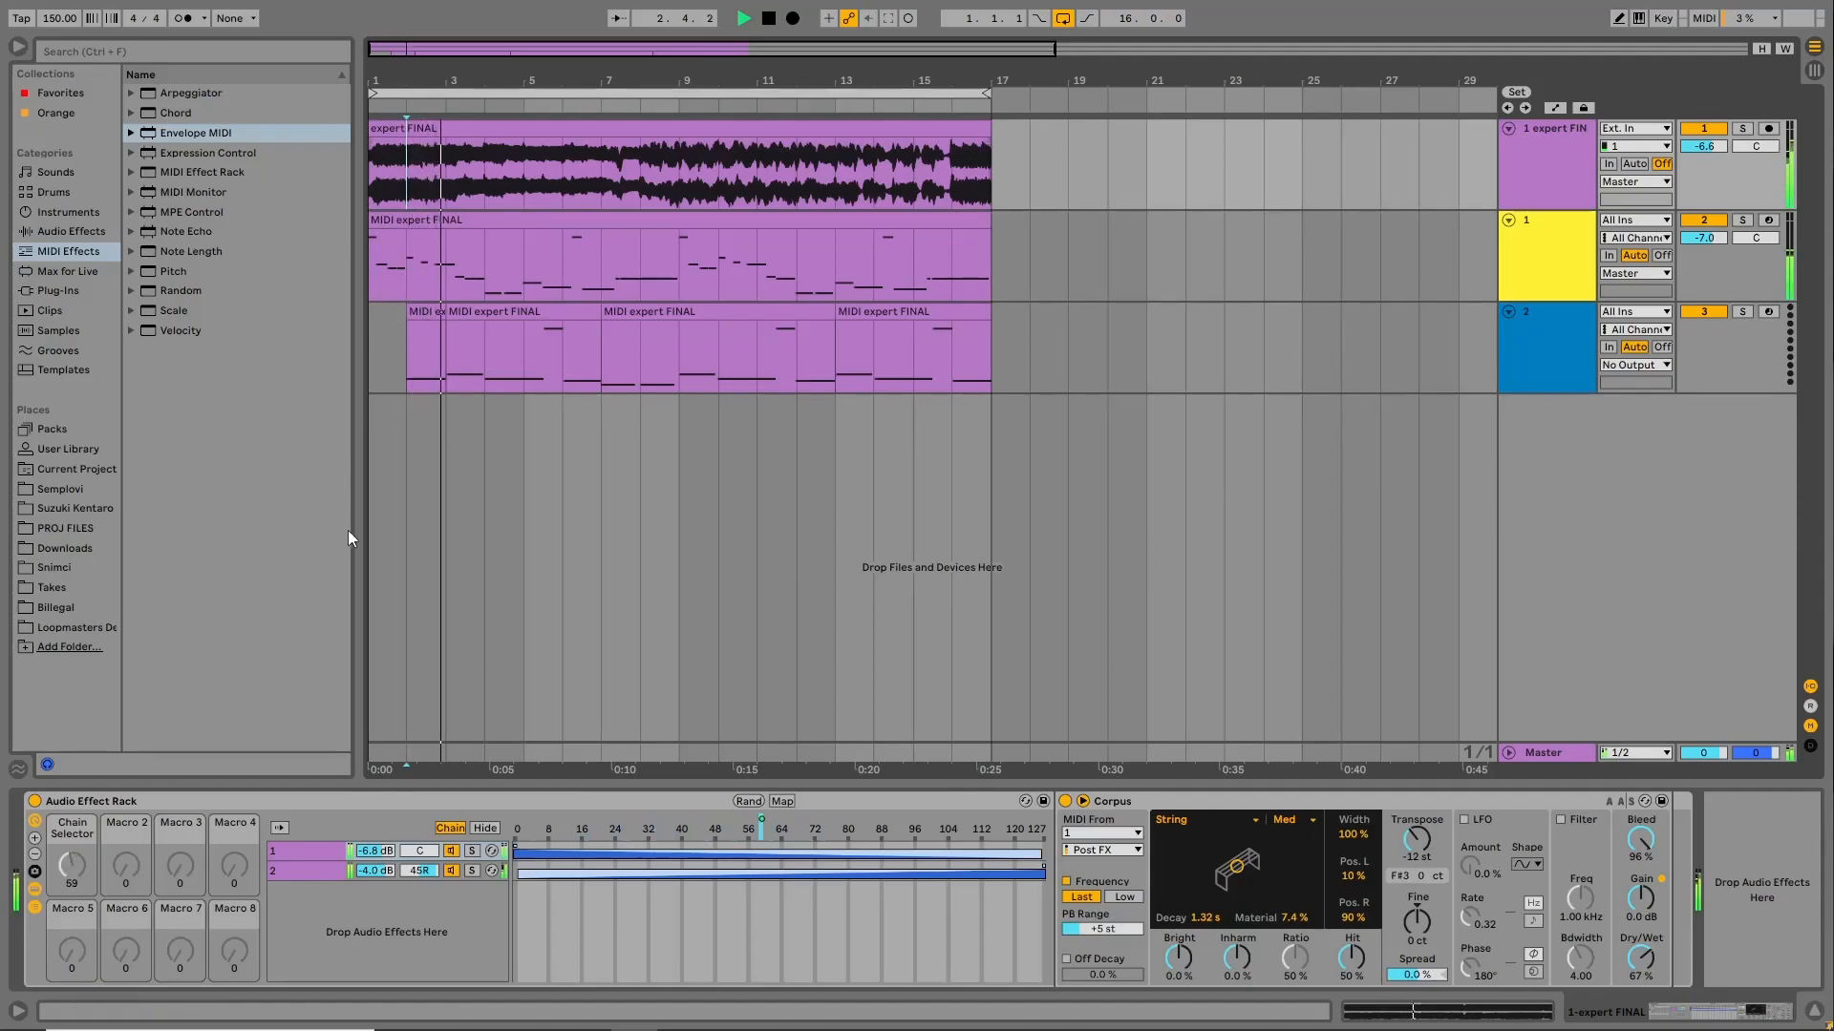
{"action": "double_click", "coordinate": [1418, 844]}
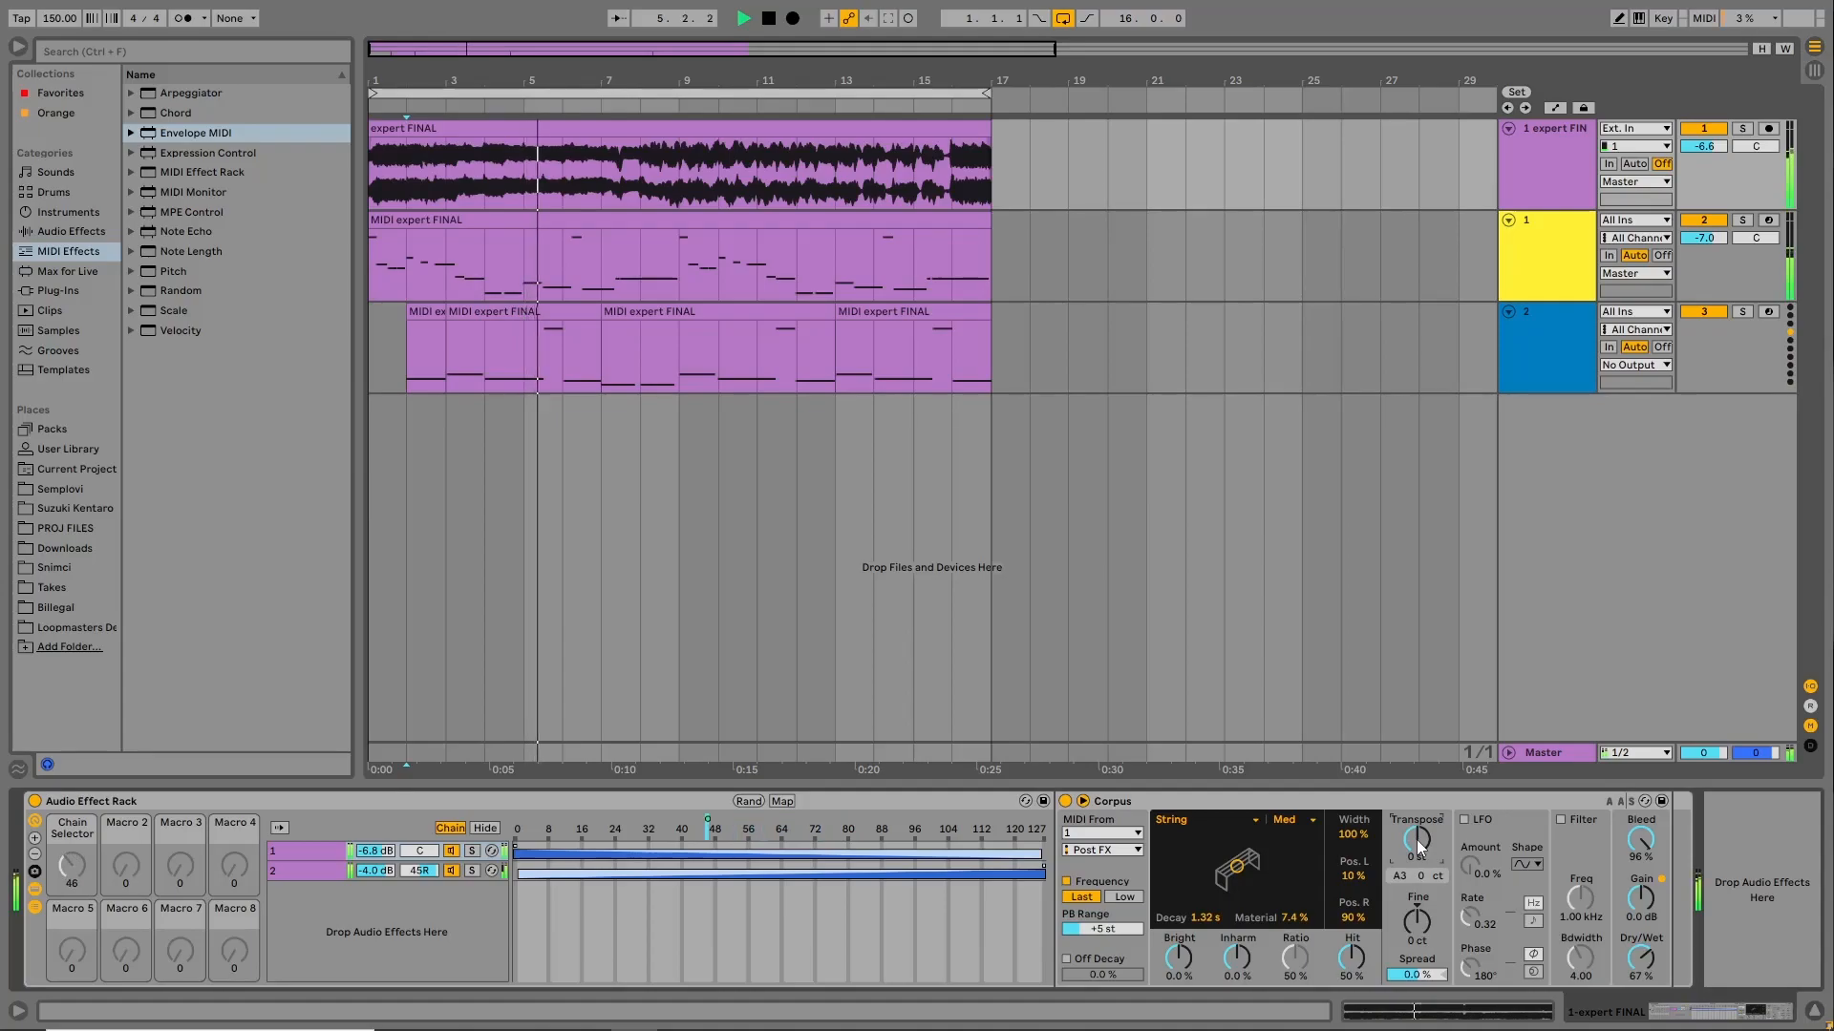
Set track 1's Envelope MIDI decay to 24.8 ms and release to 1.42 s.
{"action": "left_click", "coordinate": [462, 187]}
{"action": "left_click", "coordinate": [484, 253]}
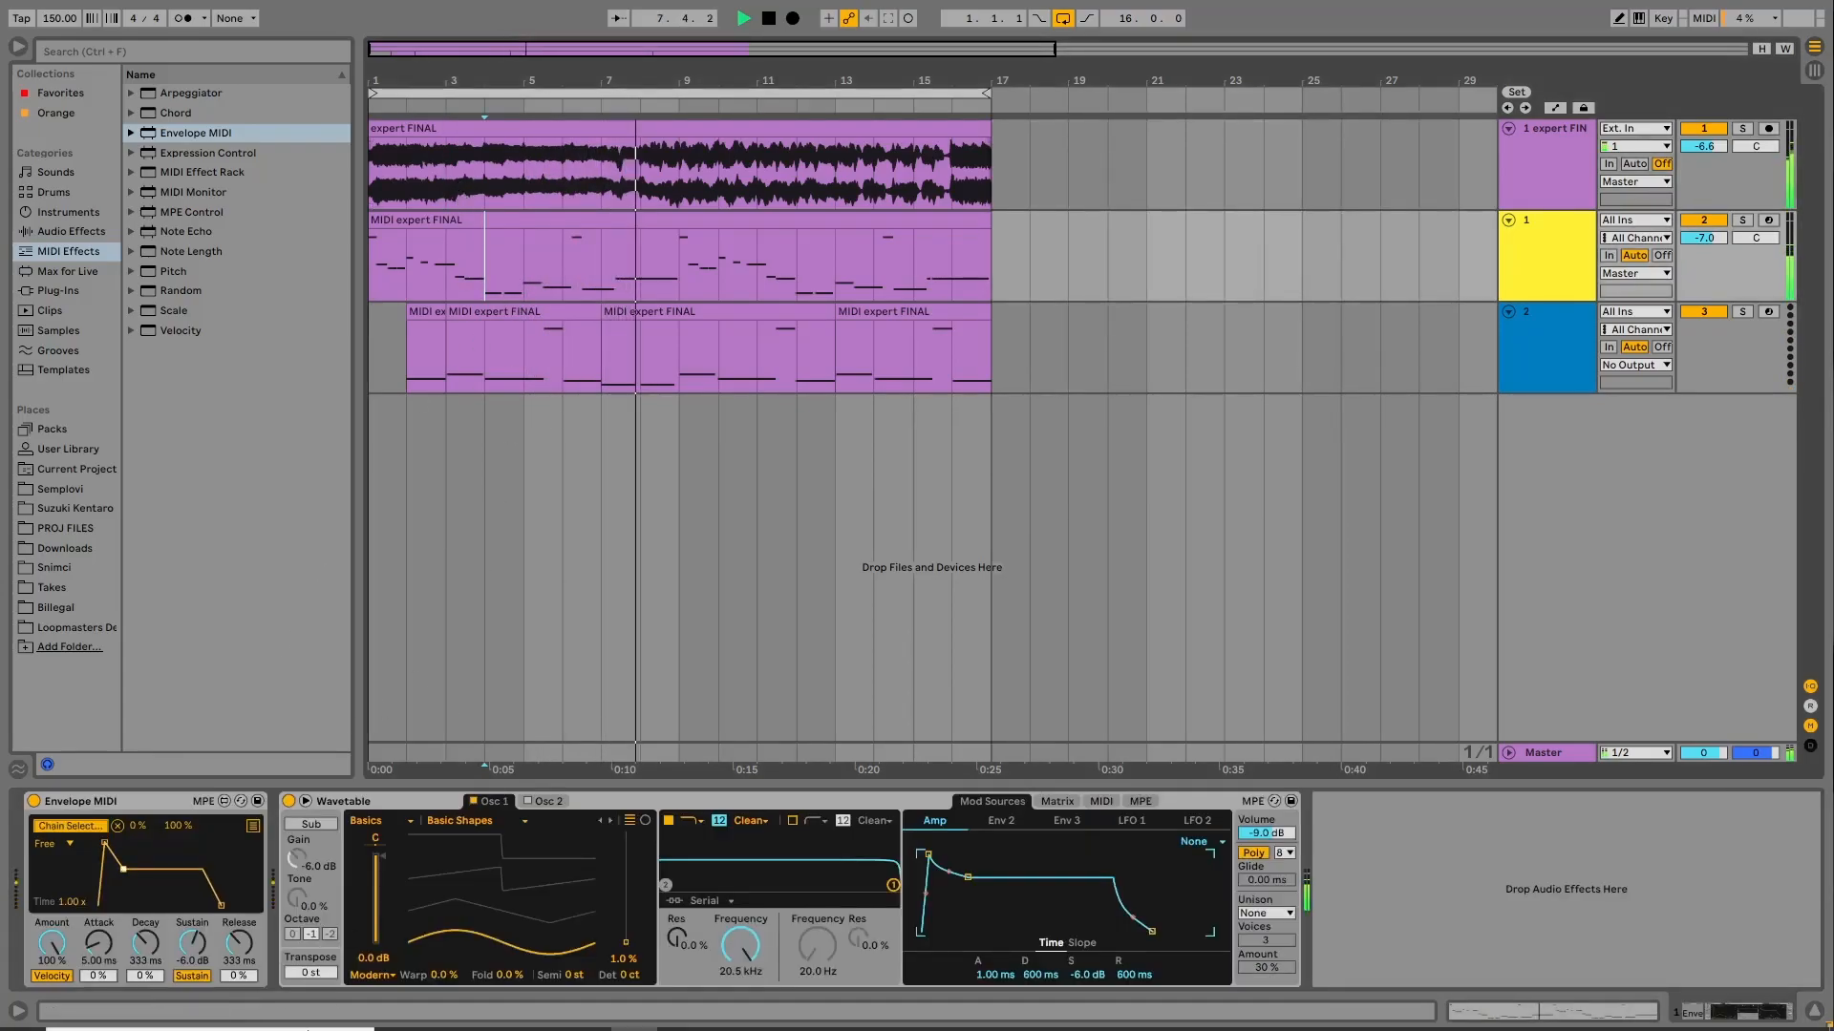
{"action": "left_click_drag", "start_coordinate": [238, 944], "coordinate": [238, 907]}
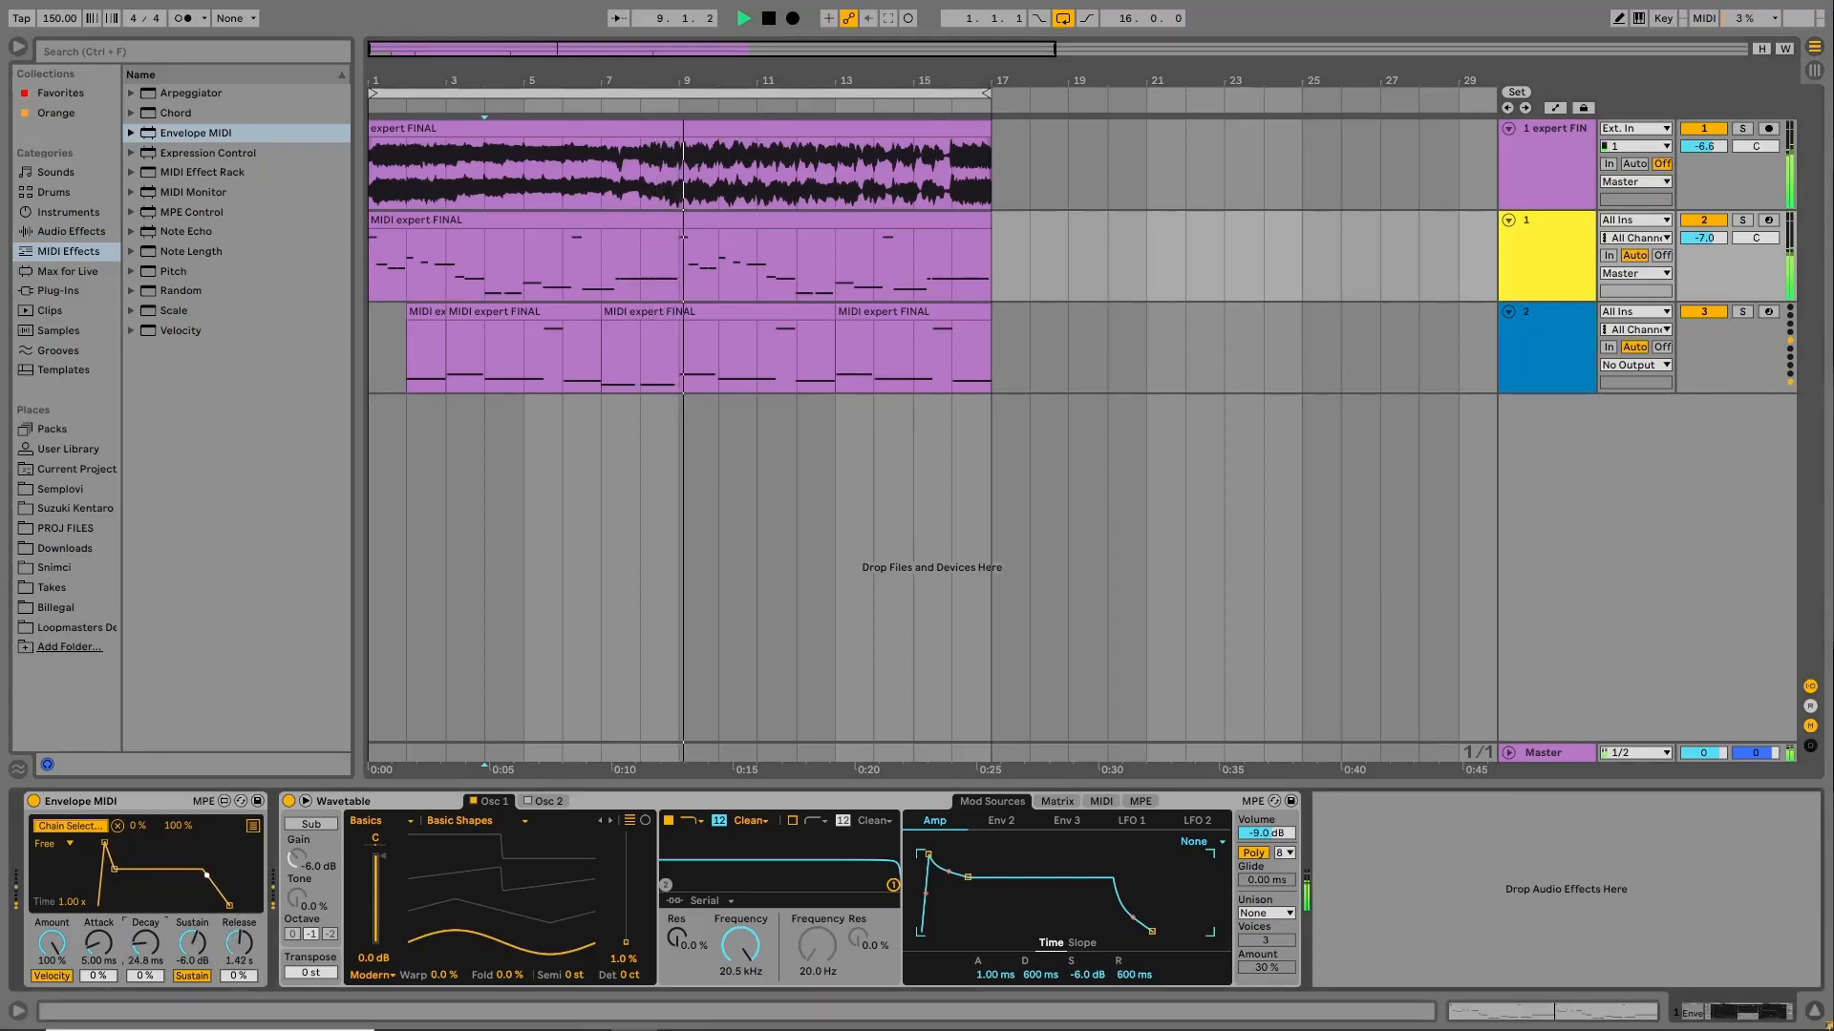
Set track 1's Envelope MIDI to attack 1.28 s, decay 429 ms, sustain -inf dB and release 2.02 s.
{"action": "mouse_move", "coordinate": [113, 869]}
{"action": "left_mouse_down"}
{"action": "mouse_move", "coordinate": [145, 942]}
{"action": "mouse_move", "coordinate": [99, 907]}
{"action": "mouse_move", "coordinate": [98, 883]}
{"action": "left_mouse_up"}
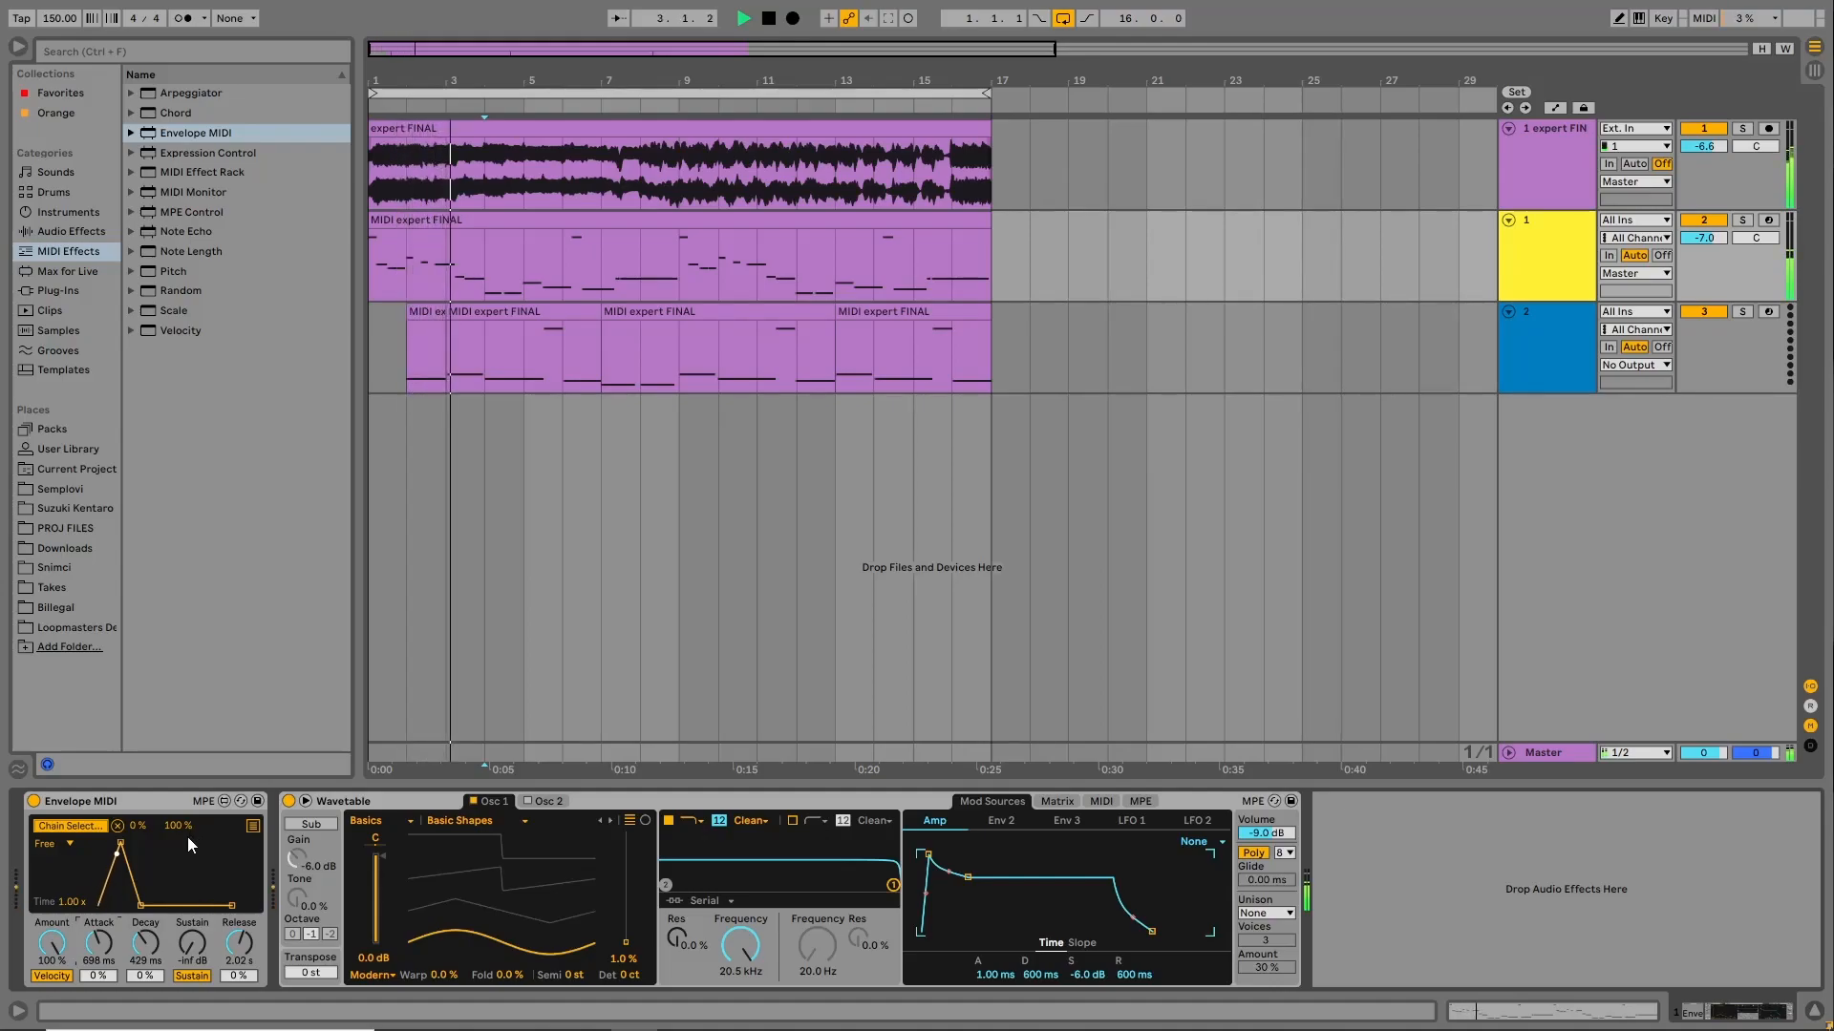
{"action": "left_click_drag", "start_coordinate": [98, 943], "coordinate": [98, 929]}
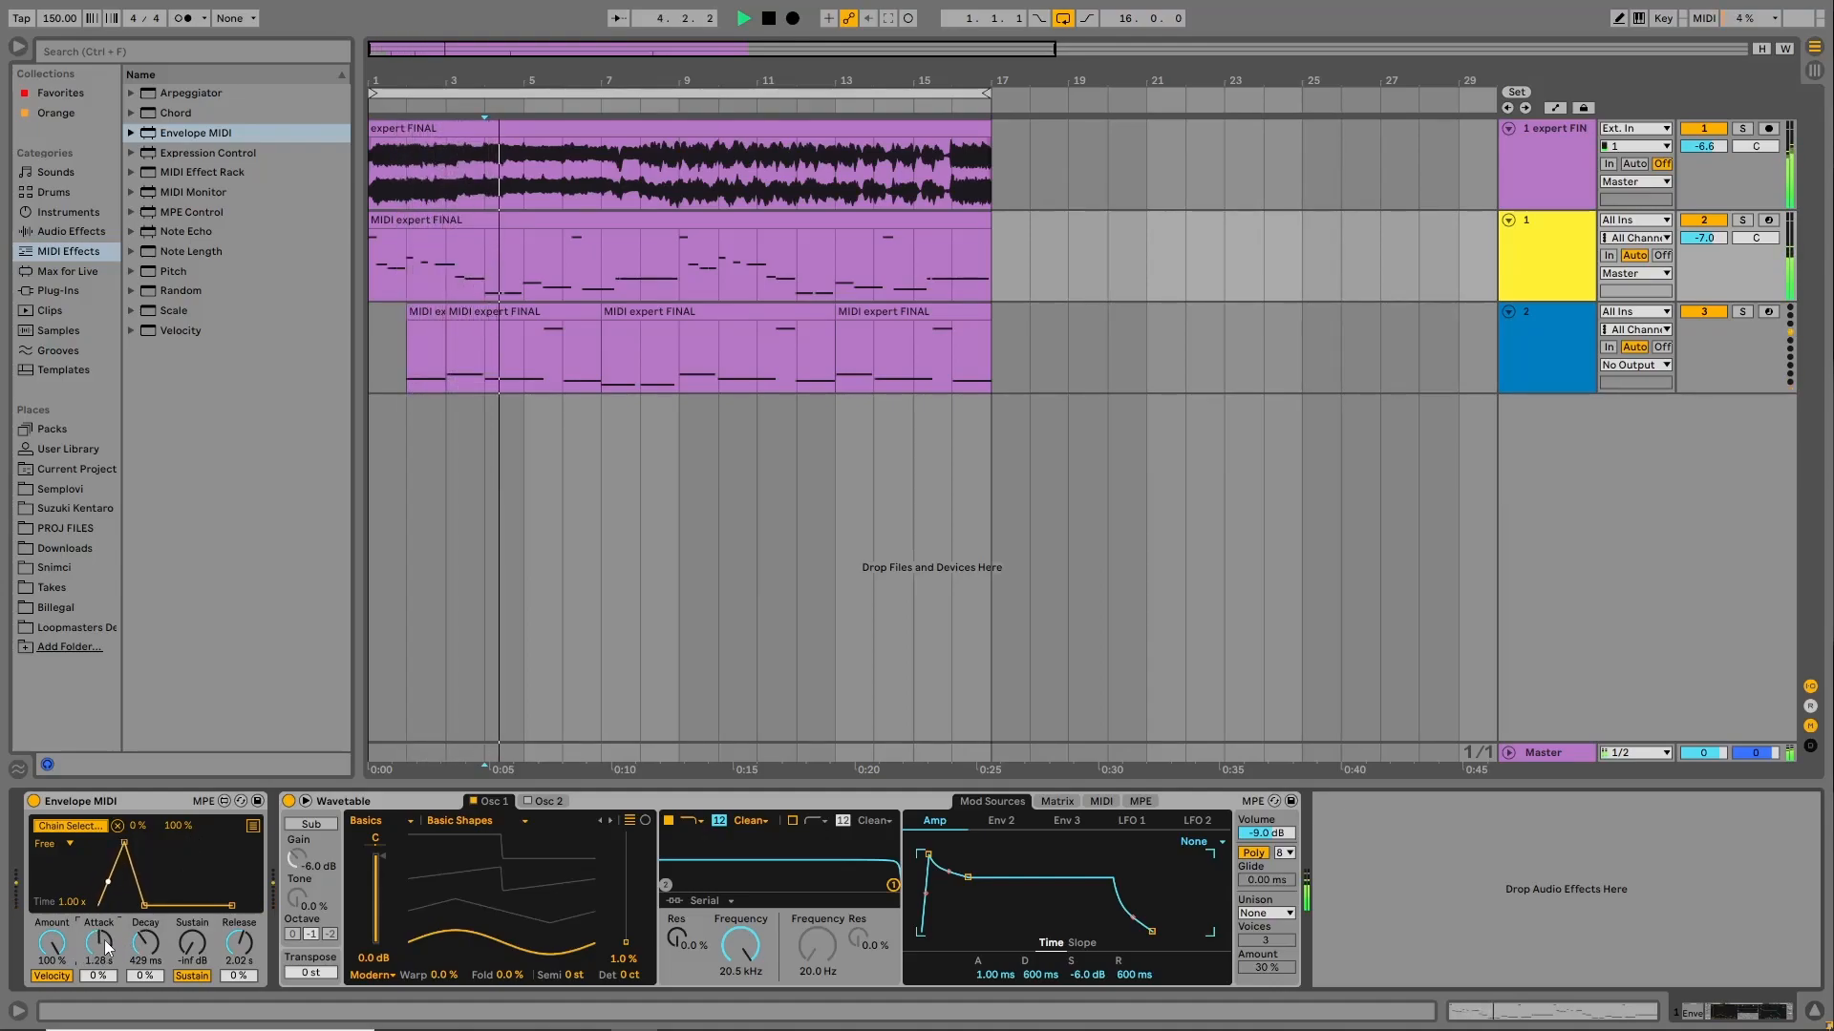
{"action": "left_click", "coordinate": [400, 177]}
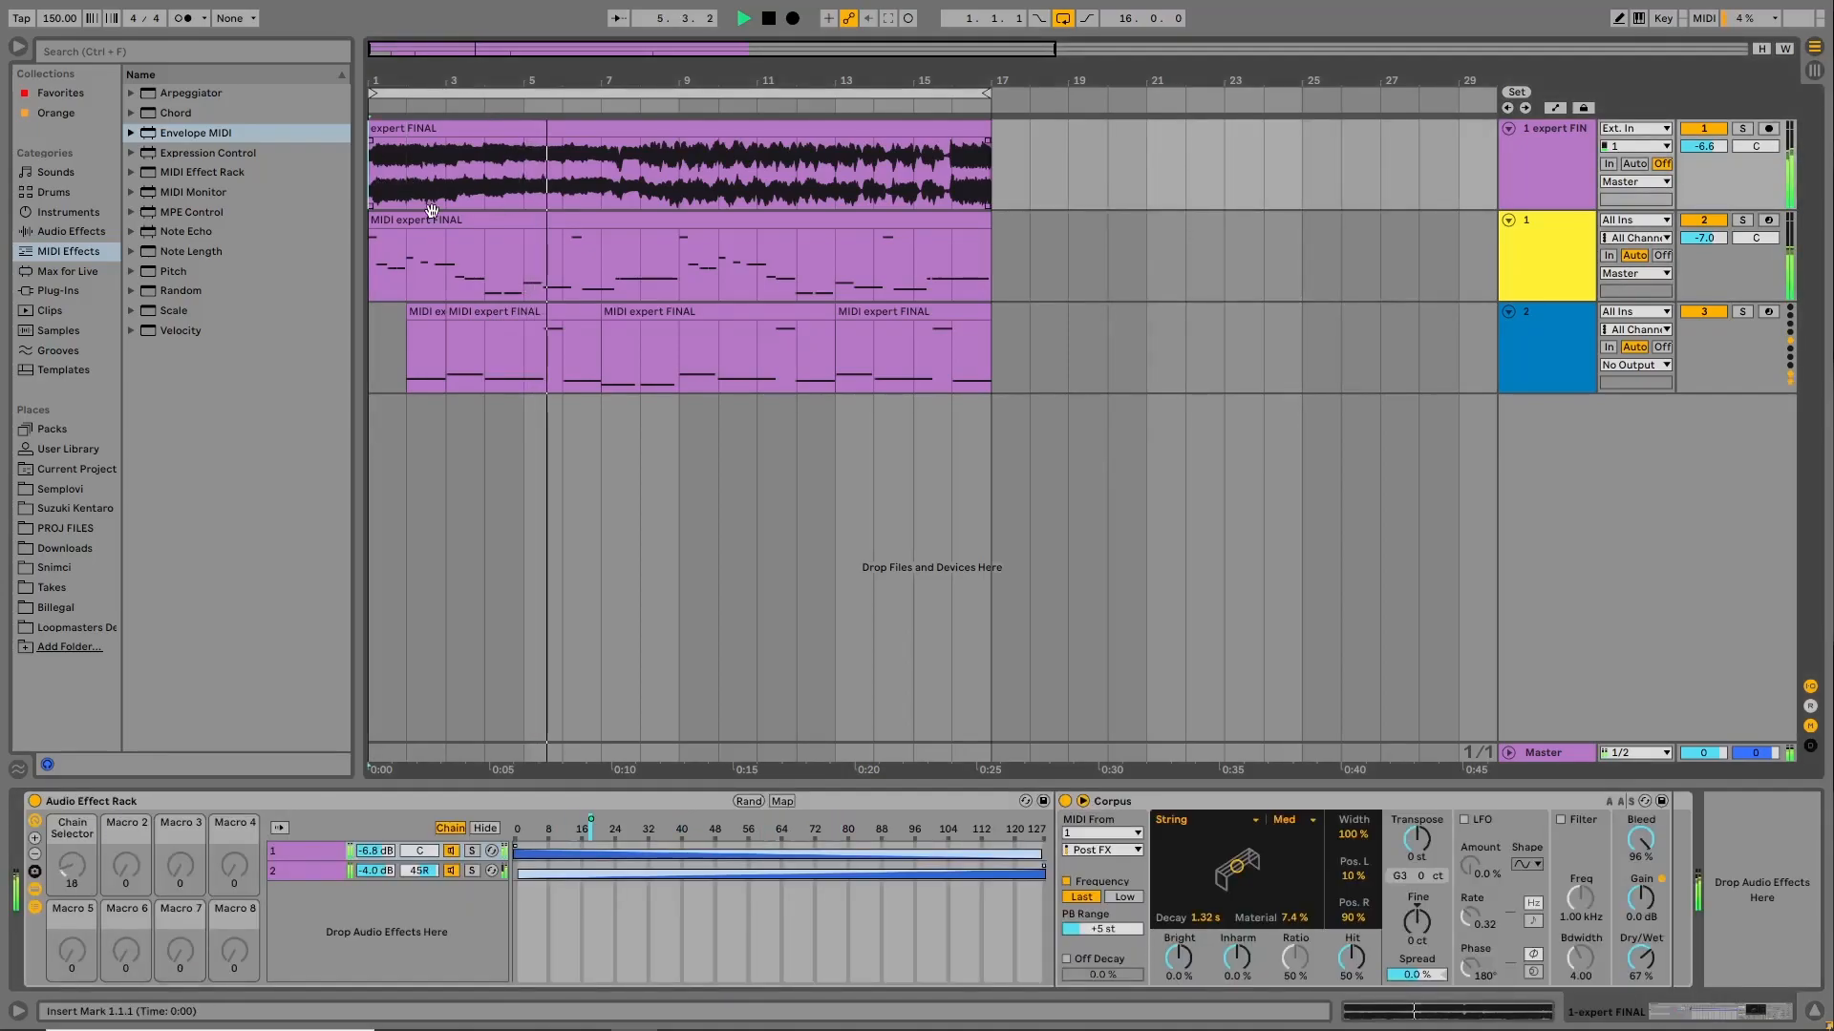
Try repeating bar 4 across the audio track and both MIDI tracks by duplicating the time selection.
{"action": "left_click", "coordinate": [485, 267]}
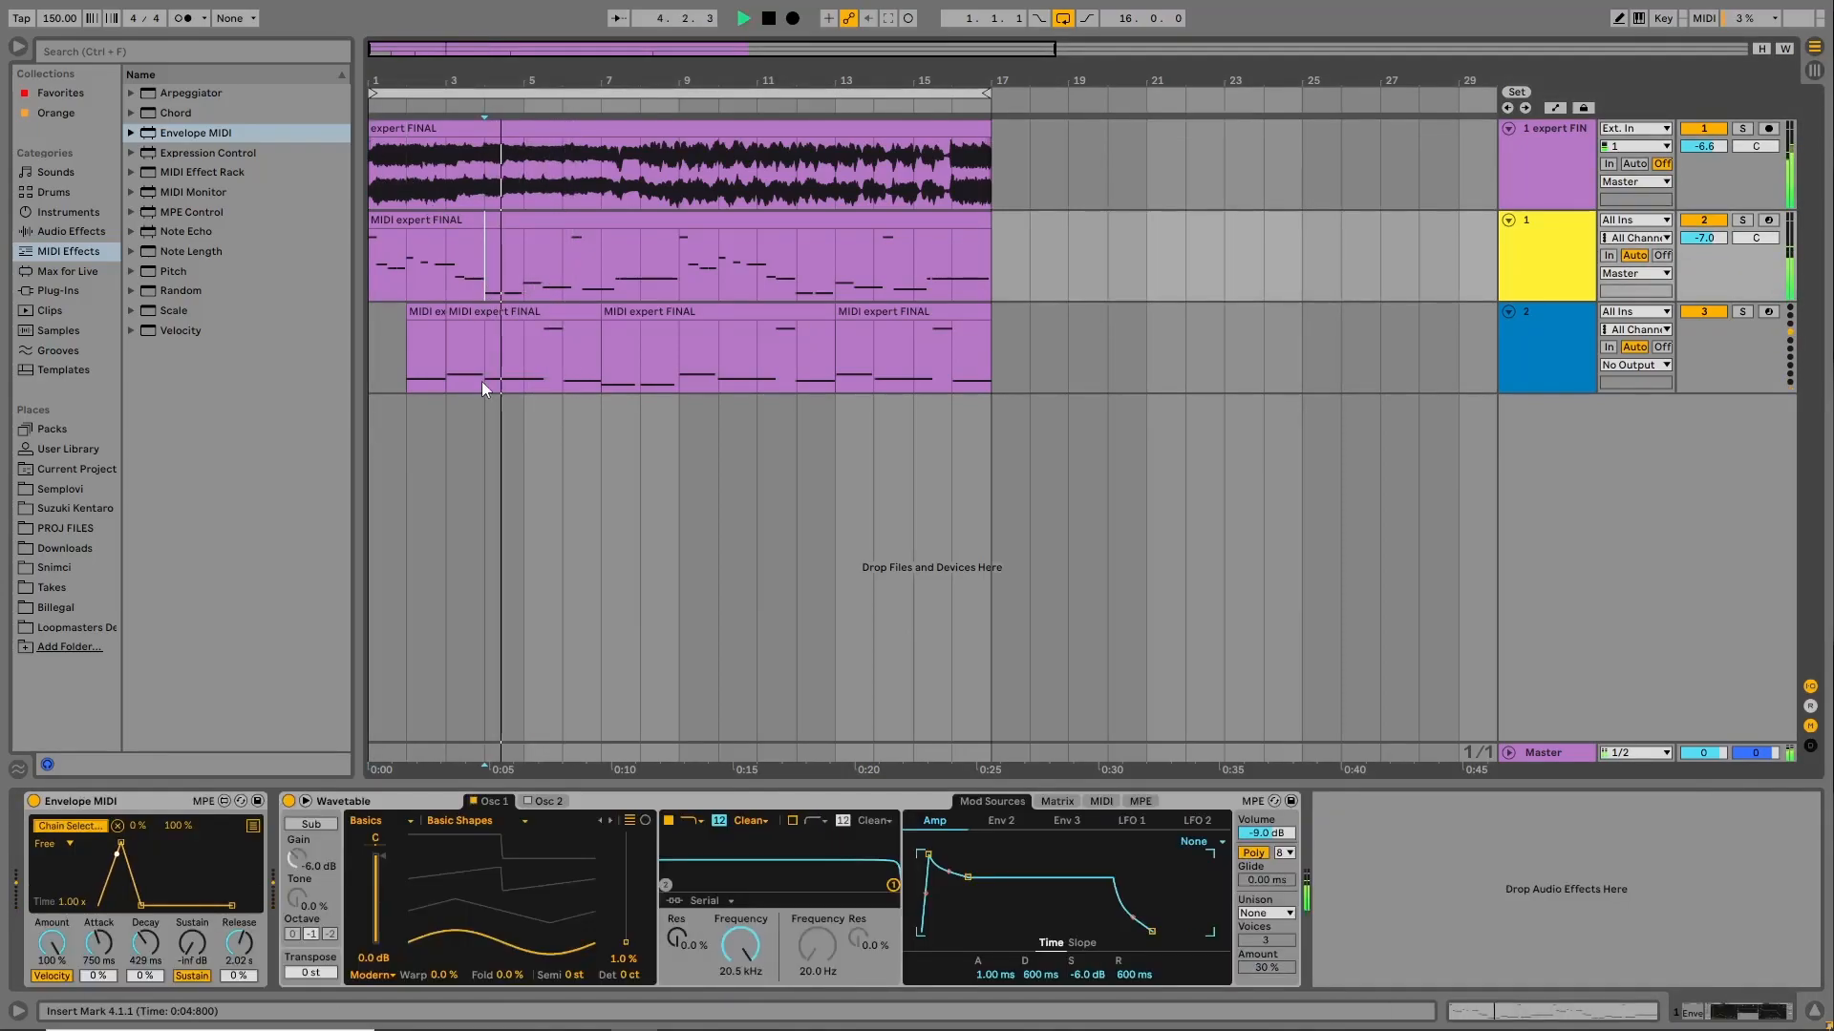
{"action": "left_click_drag", "start_coordinate": [483, 381], "coordinate": [519, 371]}
{"action": "left_click_drag", "start_coordinate": [517, 219], "coordinate": [518, 191]}
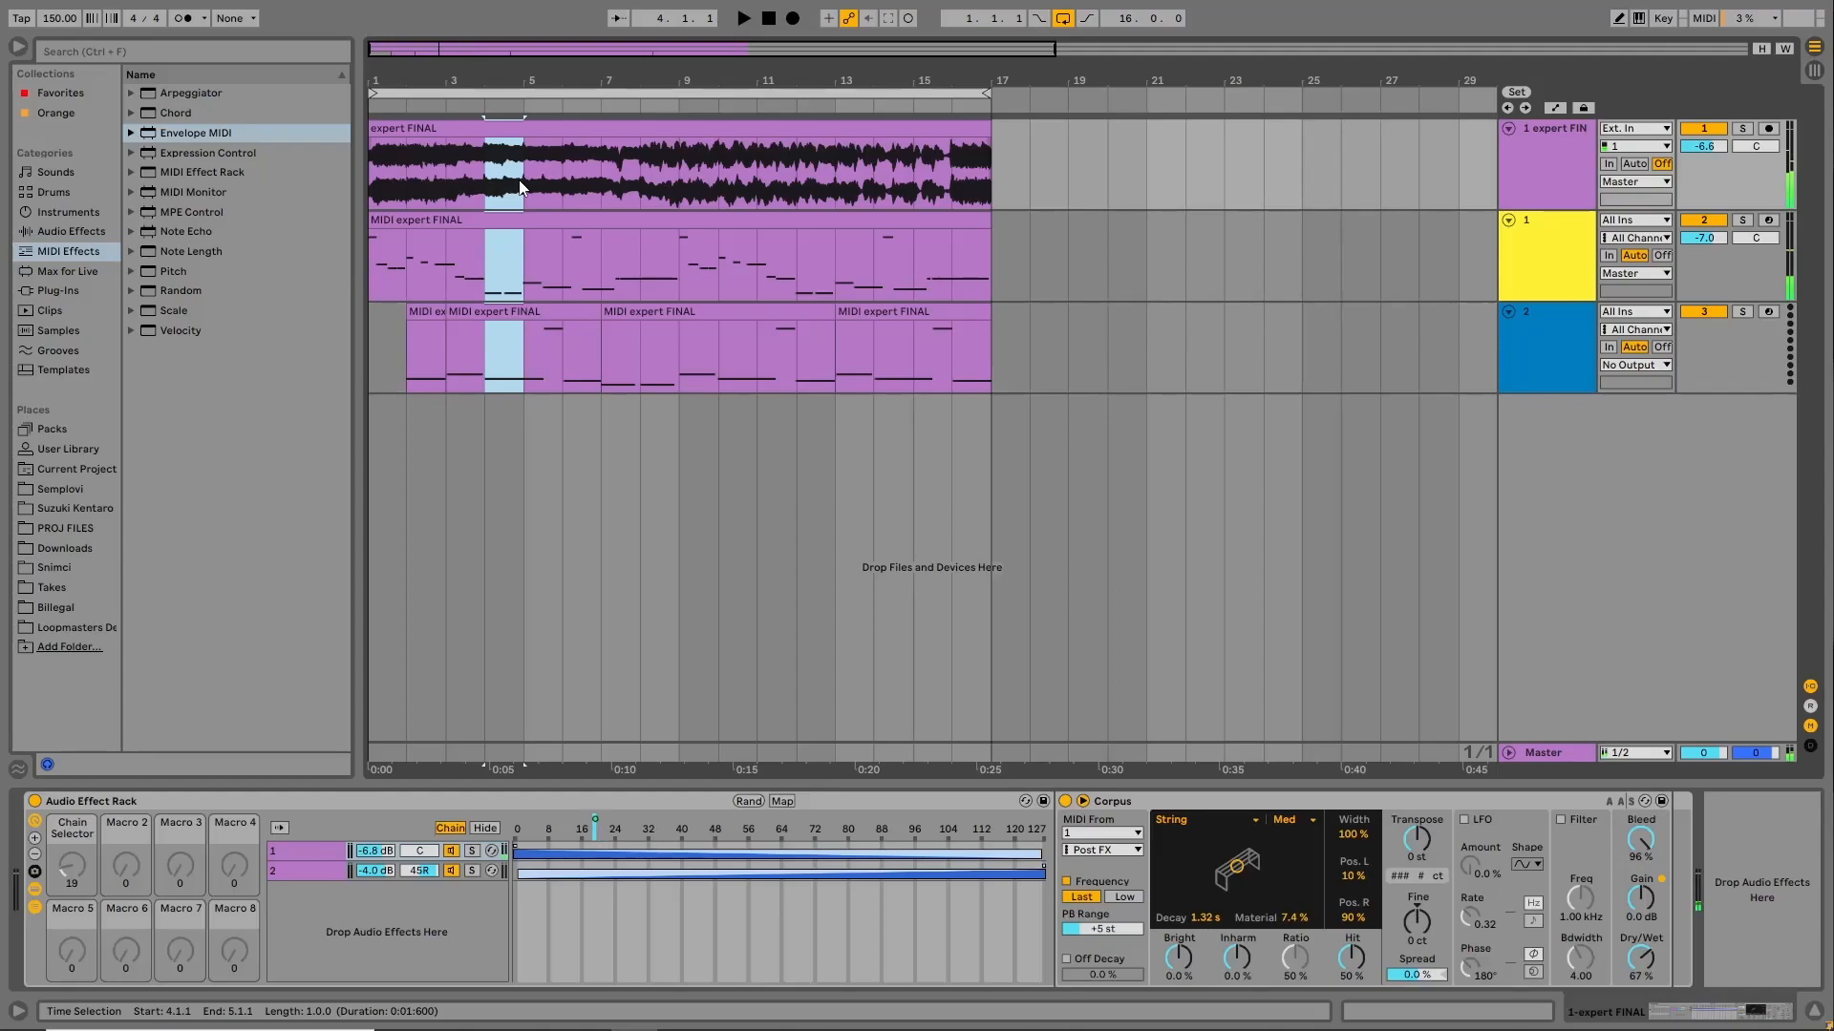
{"action": "key", "text": "ctrl+d"}
{"action": "left_click", "coordinate": [486, 259]}
{"action": "key", "text": "space"}
{"action": "left_click_drag", "start_coordinate": [485, 258], "coordinate": [491, 176]}
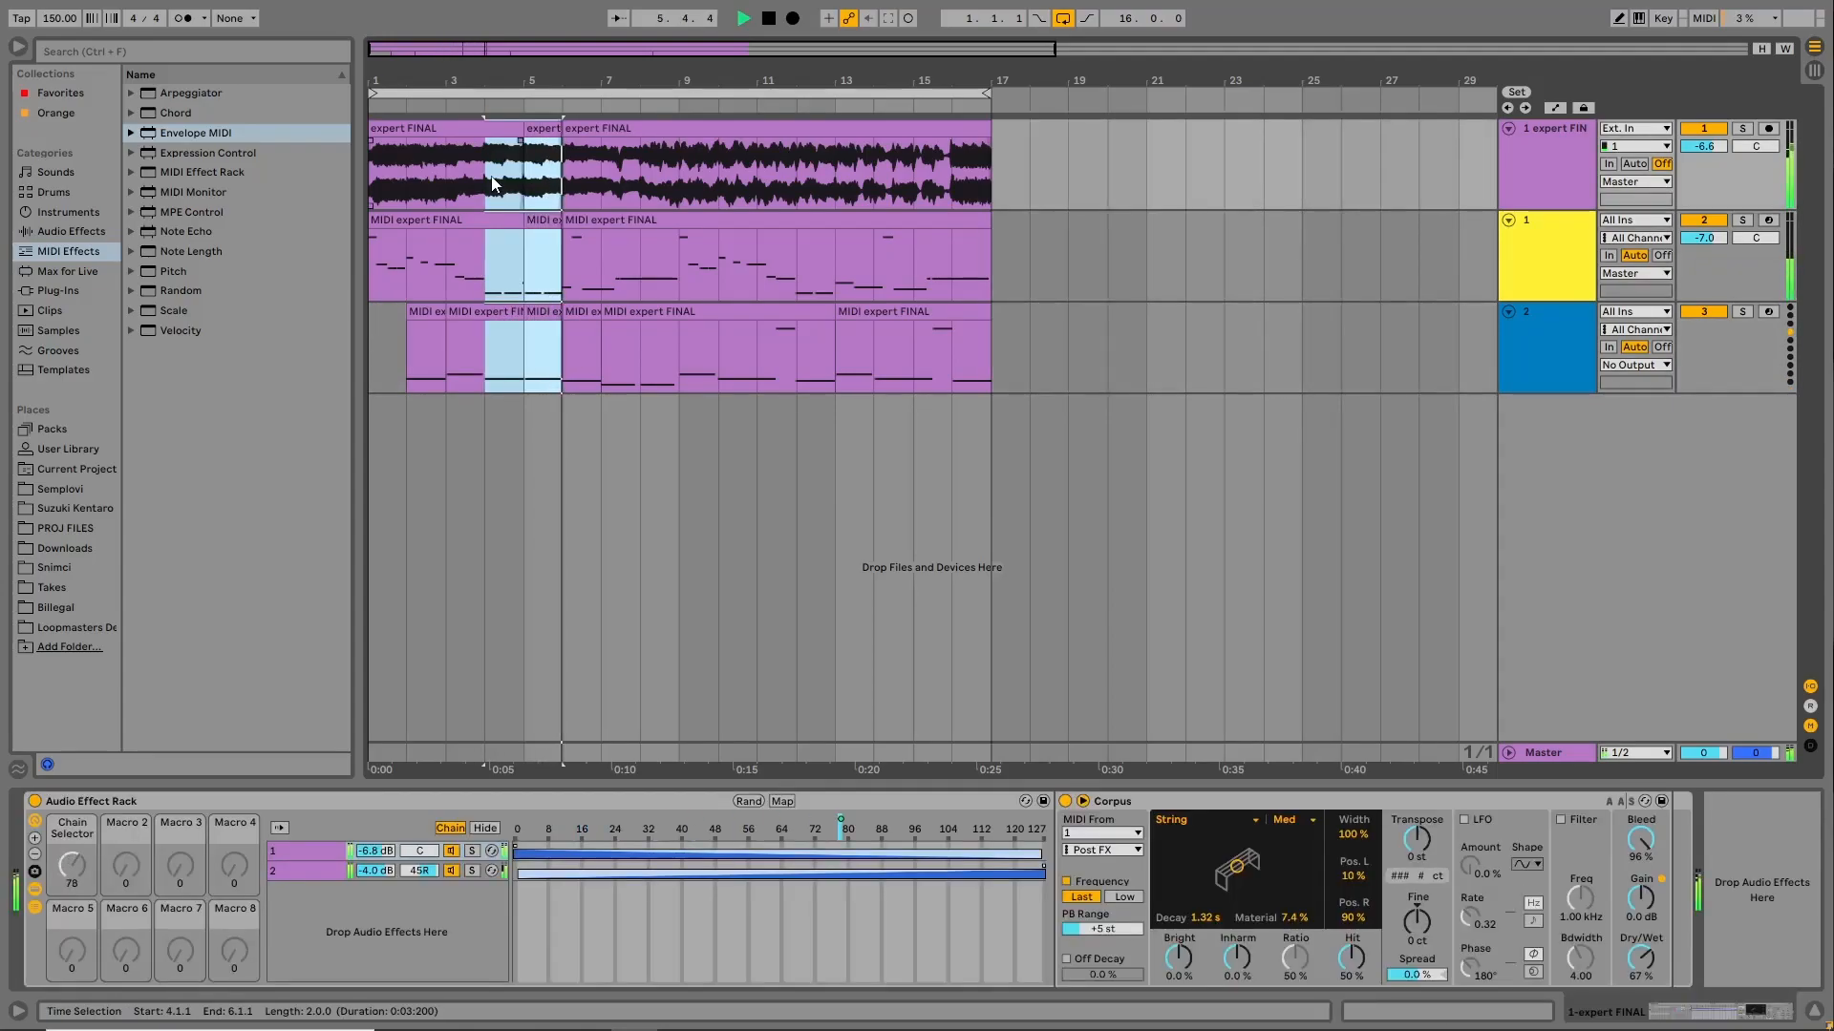
{"action": "key", "text": "ctrl+d"}
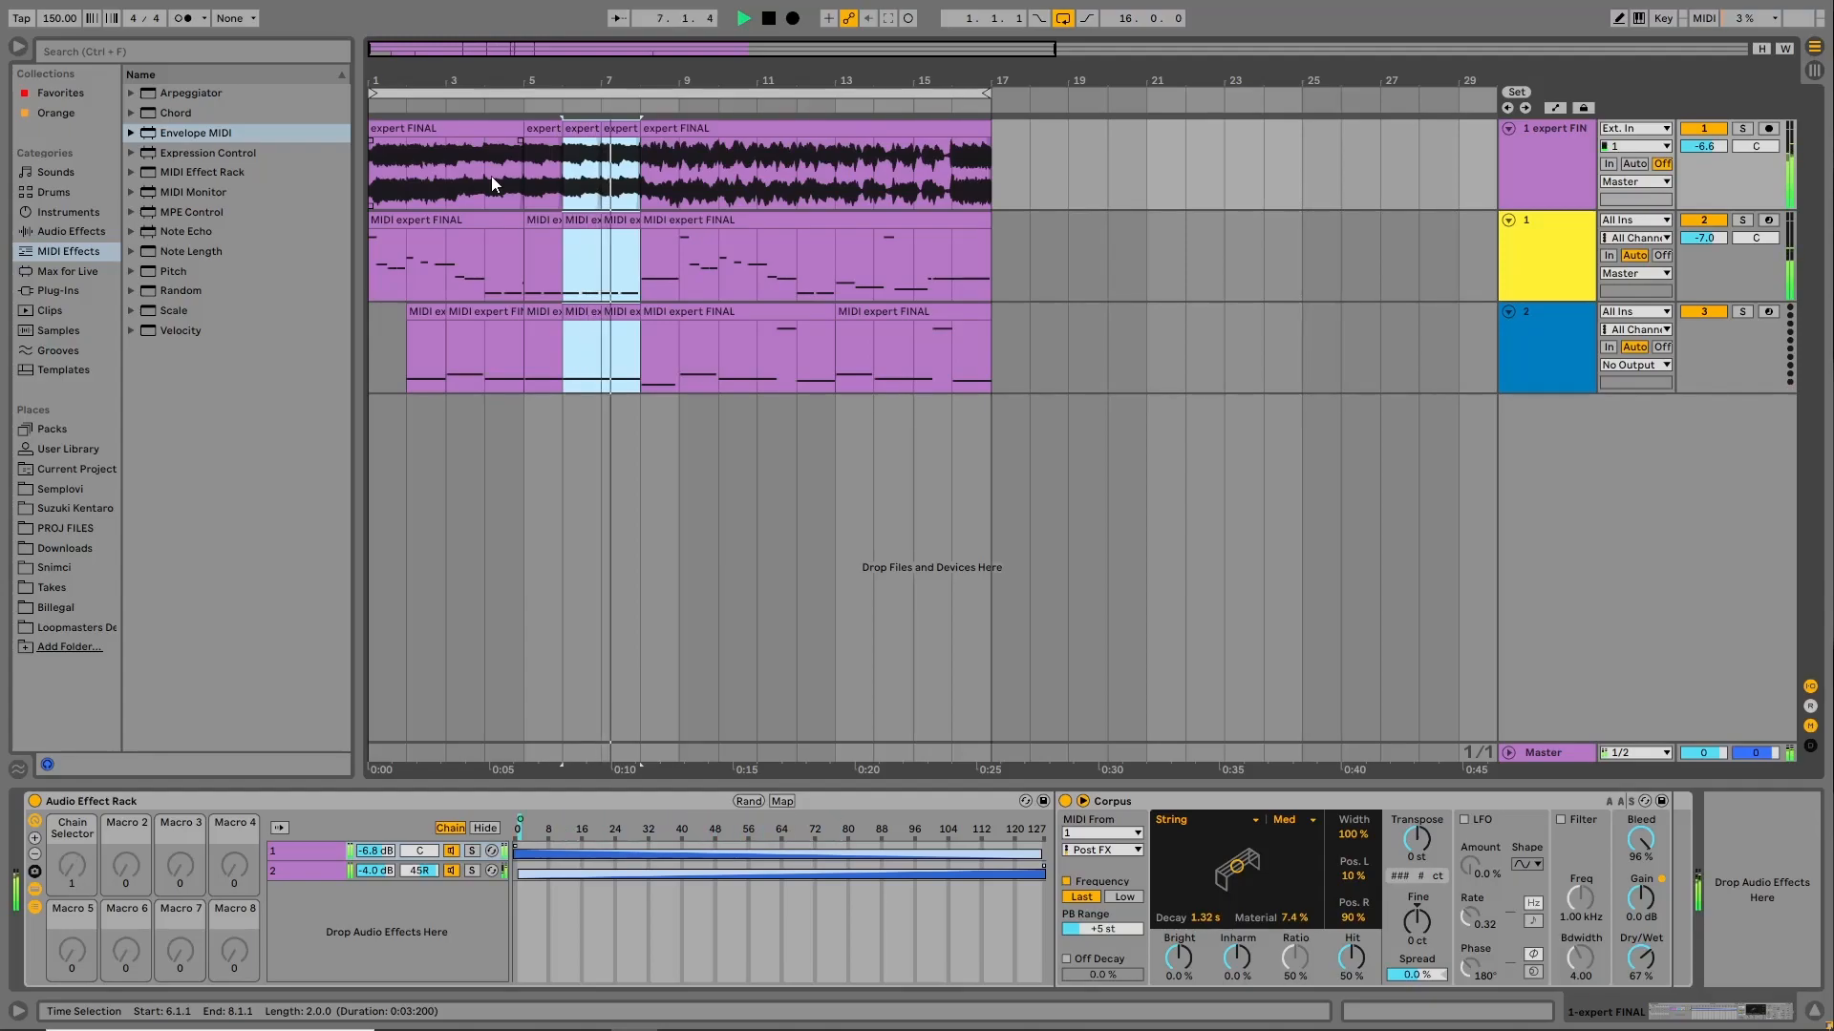
Stop playback and undo the bar 4 duplications on all three tracks.
{"action": "key", "text": "space"}
{"action": "key", "text": "ctrl+z"}
{"action": "key", "text": "ctrl+z"}
Play the arrangement from bar 1 and listen to the first bars.
{"action": "left_click", "coordinate": [371, 350]}
{"action": "key", "text": "space"}
{"action": "mouse_move", "coordinate": [374, 81]}
{"action": "left_mouse_down"}
{"action": "mouse_move", "coordinate": [374, 120]}
{"action": "mouse_move", "coordinate": [409, 76]}
{"action": "left_mouse_up"}
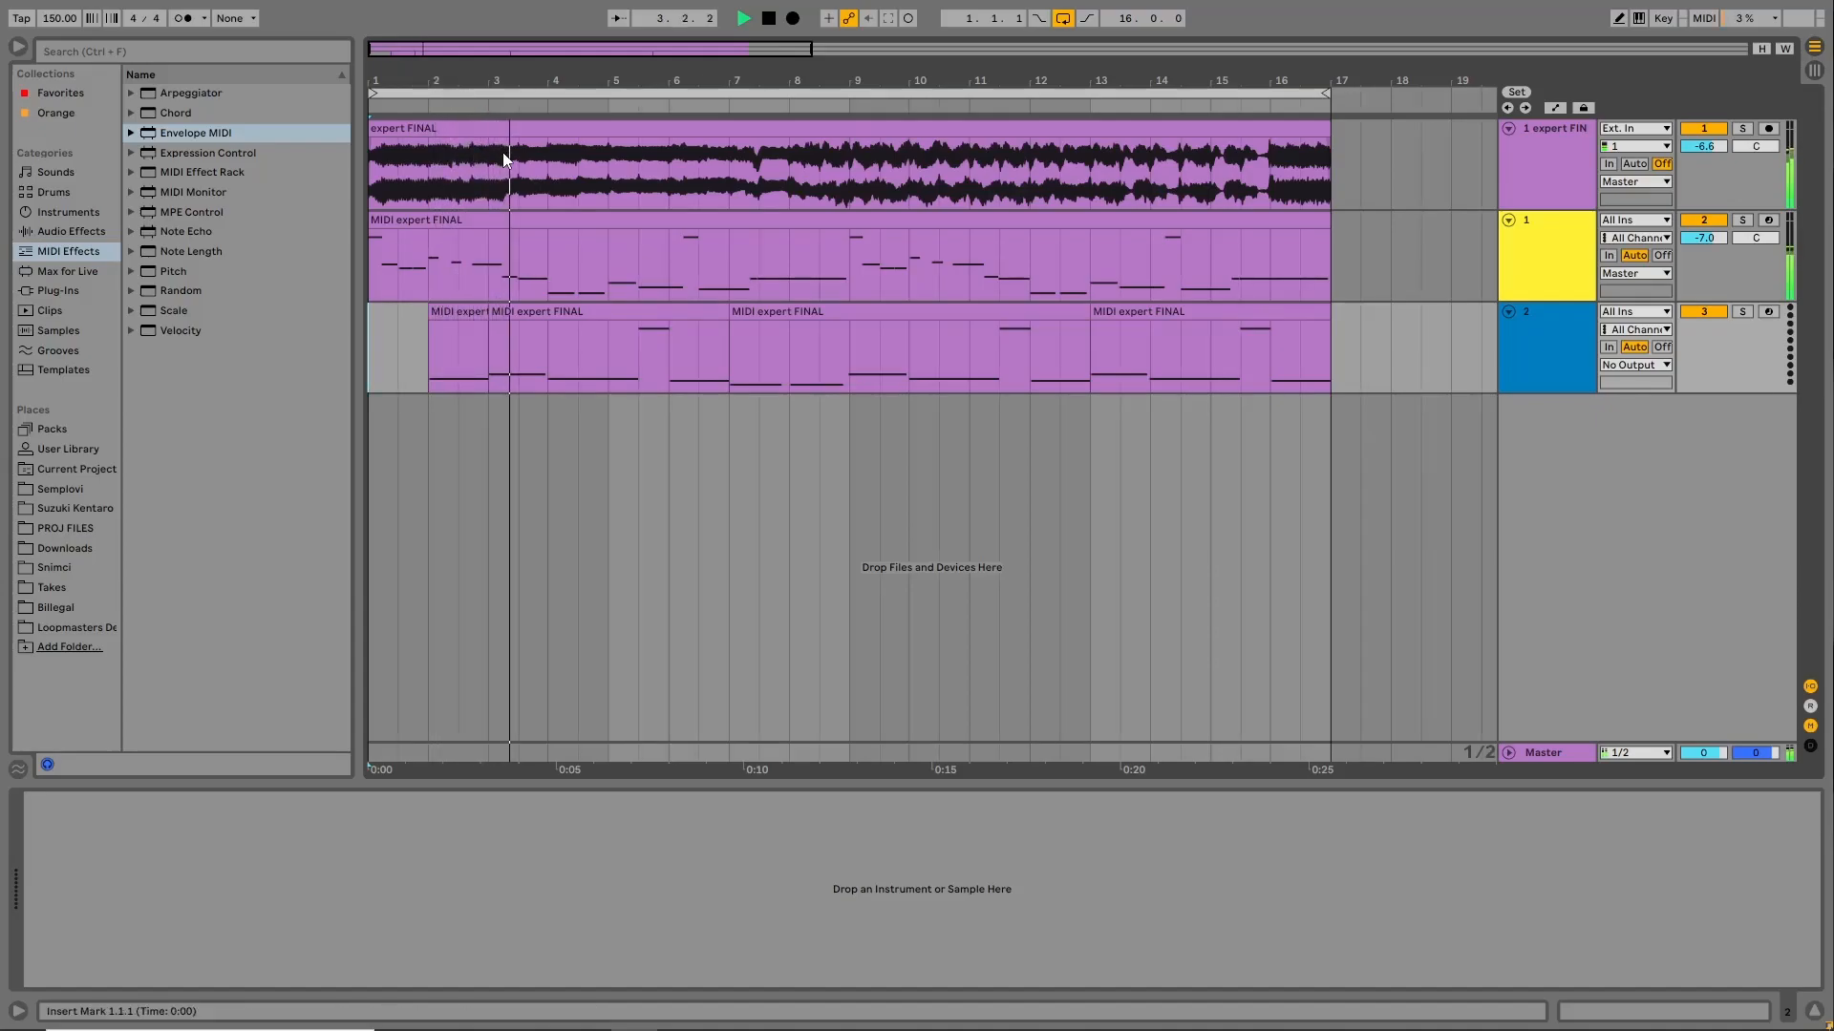
{"action": "left_click_drag", "start_coordinate": [537, 80], "coordinate": [538, 105]}
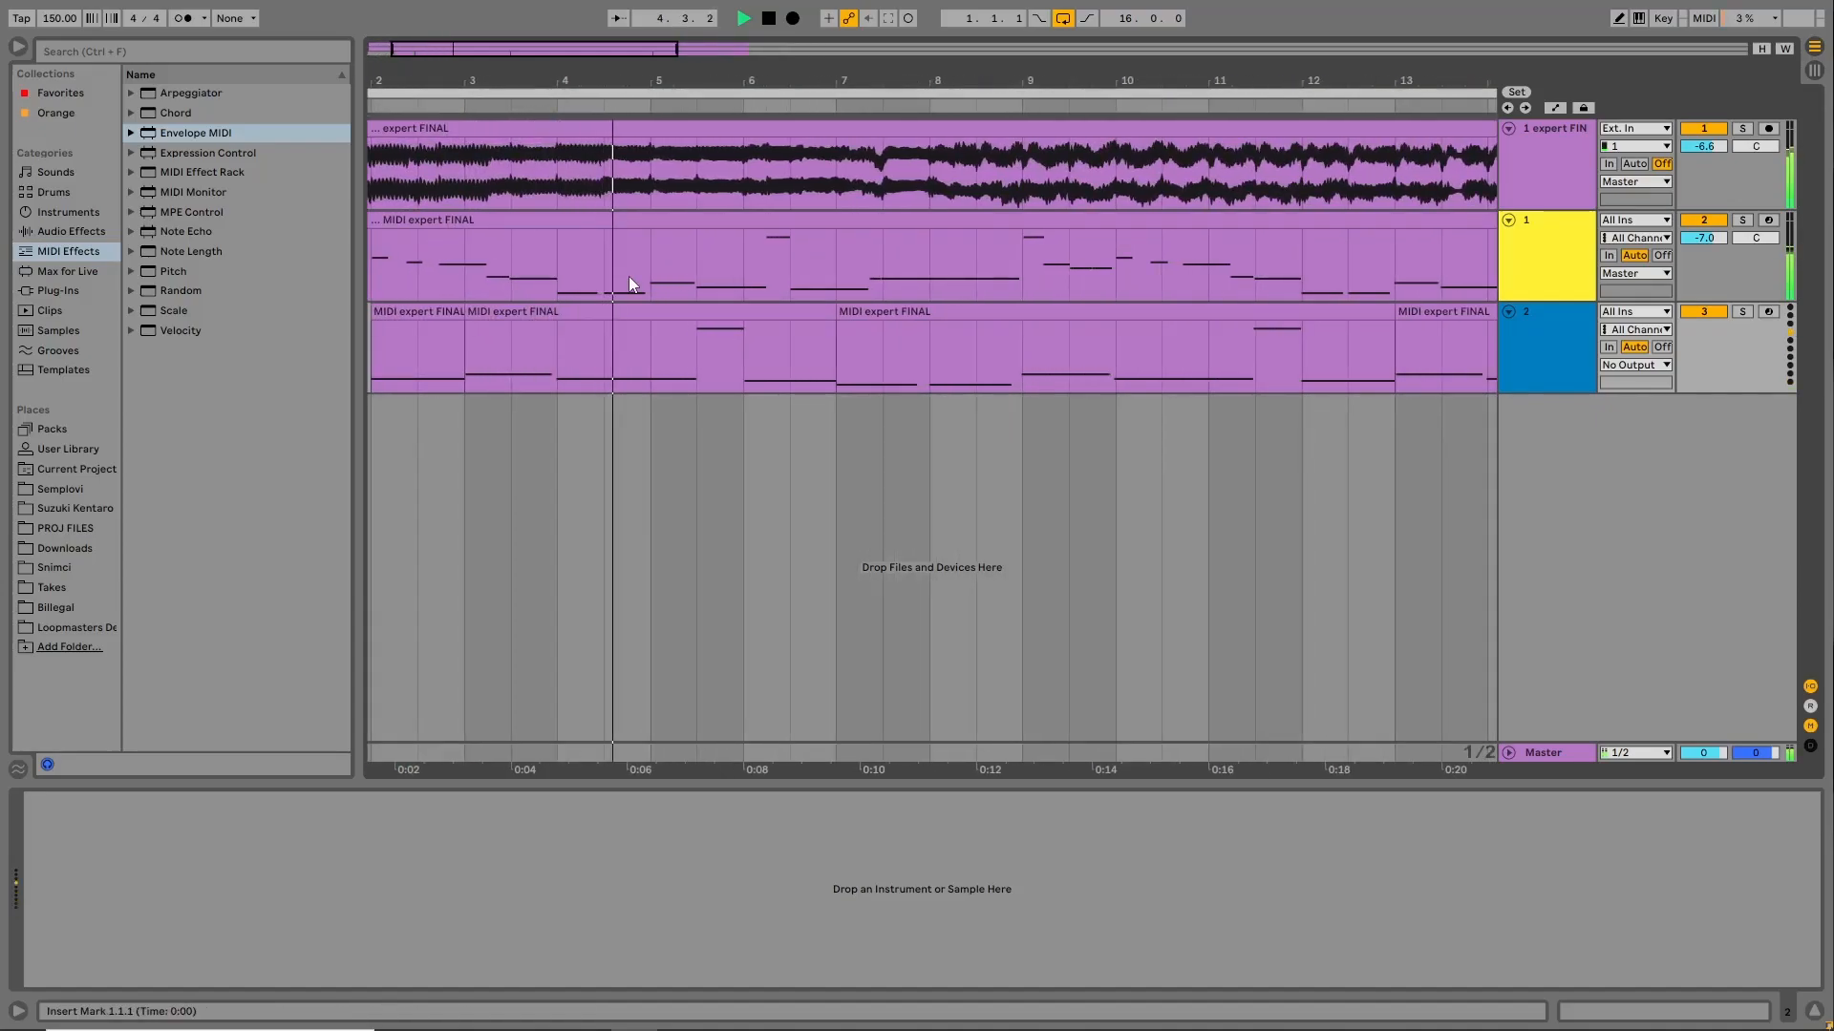
{"action": "key", "text": "space"}
Duplicate bar 4 of the audio clip and of MIDI track 1's clip into bar 5, and play from bar 4.
{"action": "left_click", "coordinate": [558, 252]}
{"action": "mouse_move", "coordinate": [655, 250]}
{"action": "left_mouse_down"}
{"action": "mouse_move", "coordinate": [541, 254]}
{"action": "mouse_move", "coordinate": [630, 254]}
{"action": "mouse_move", "coordinate": [655, 153]}
{"action": "mouse_move", "coordinate": [644, 178]}
{"action": "mouse_move", "coordinate": [550, 178]}
{"action": "left_mouse_up"}
{"action": "key", "text": "ctrl+d"}
{"action": "left_click", "coordinate": [557, 262]}
{"action": "key", "text": "space"}
{"action": "key", "text": "ctrl+d"}
{"action": "key", "text": "space"}
{"action": "left_click", "coordinate": [550, 183]}
{"action": "key", "text": "space"}
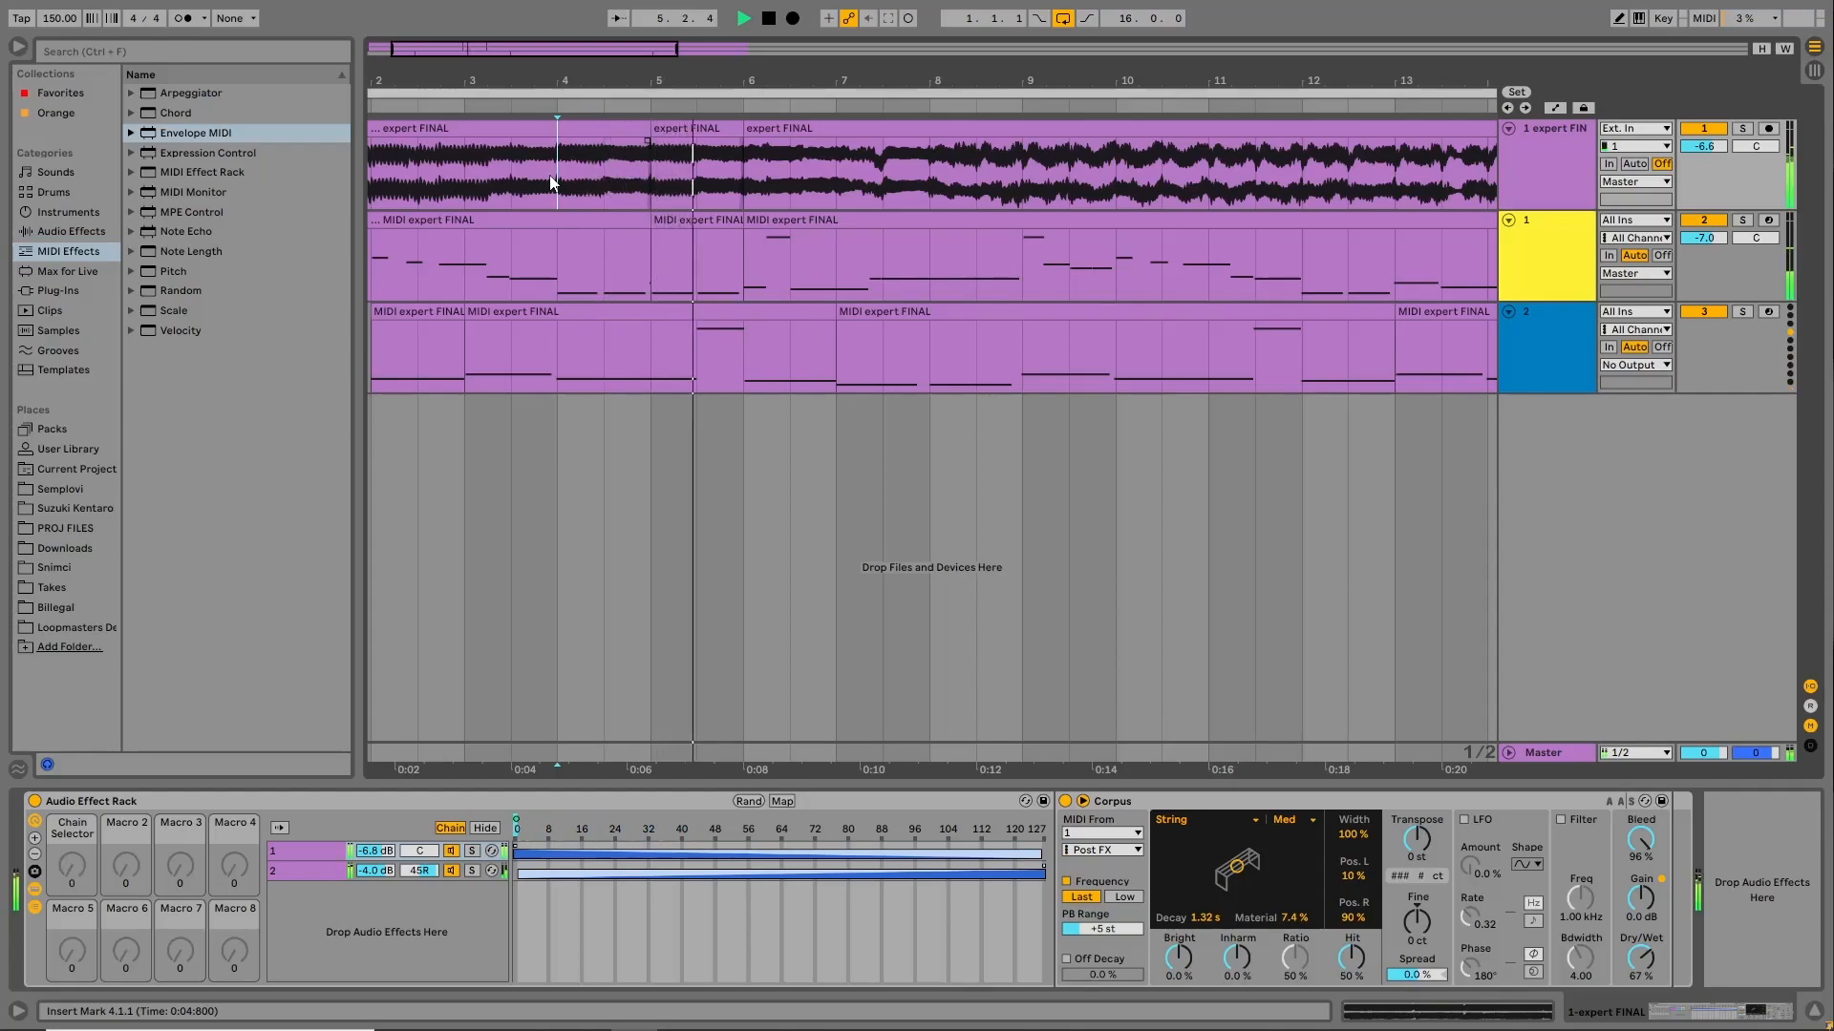
Split the audio track's bar 5 clip at 5.3 and play from 4.3.
{"action": "key", "text": "ctrl+e"}
{"action": "left_click", "coordinate": [586, 169]}
{"action": "key", "text": "space"}
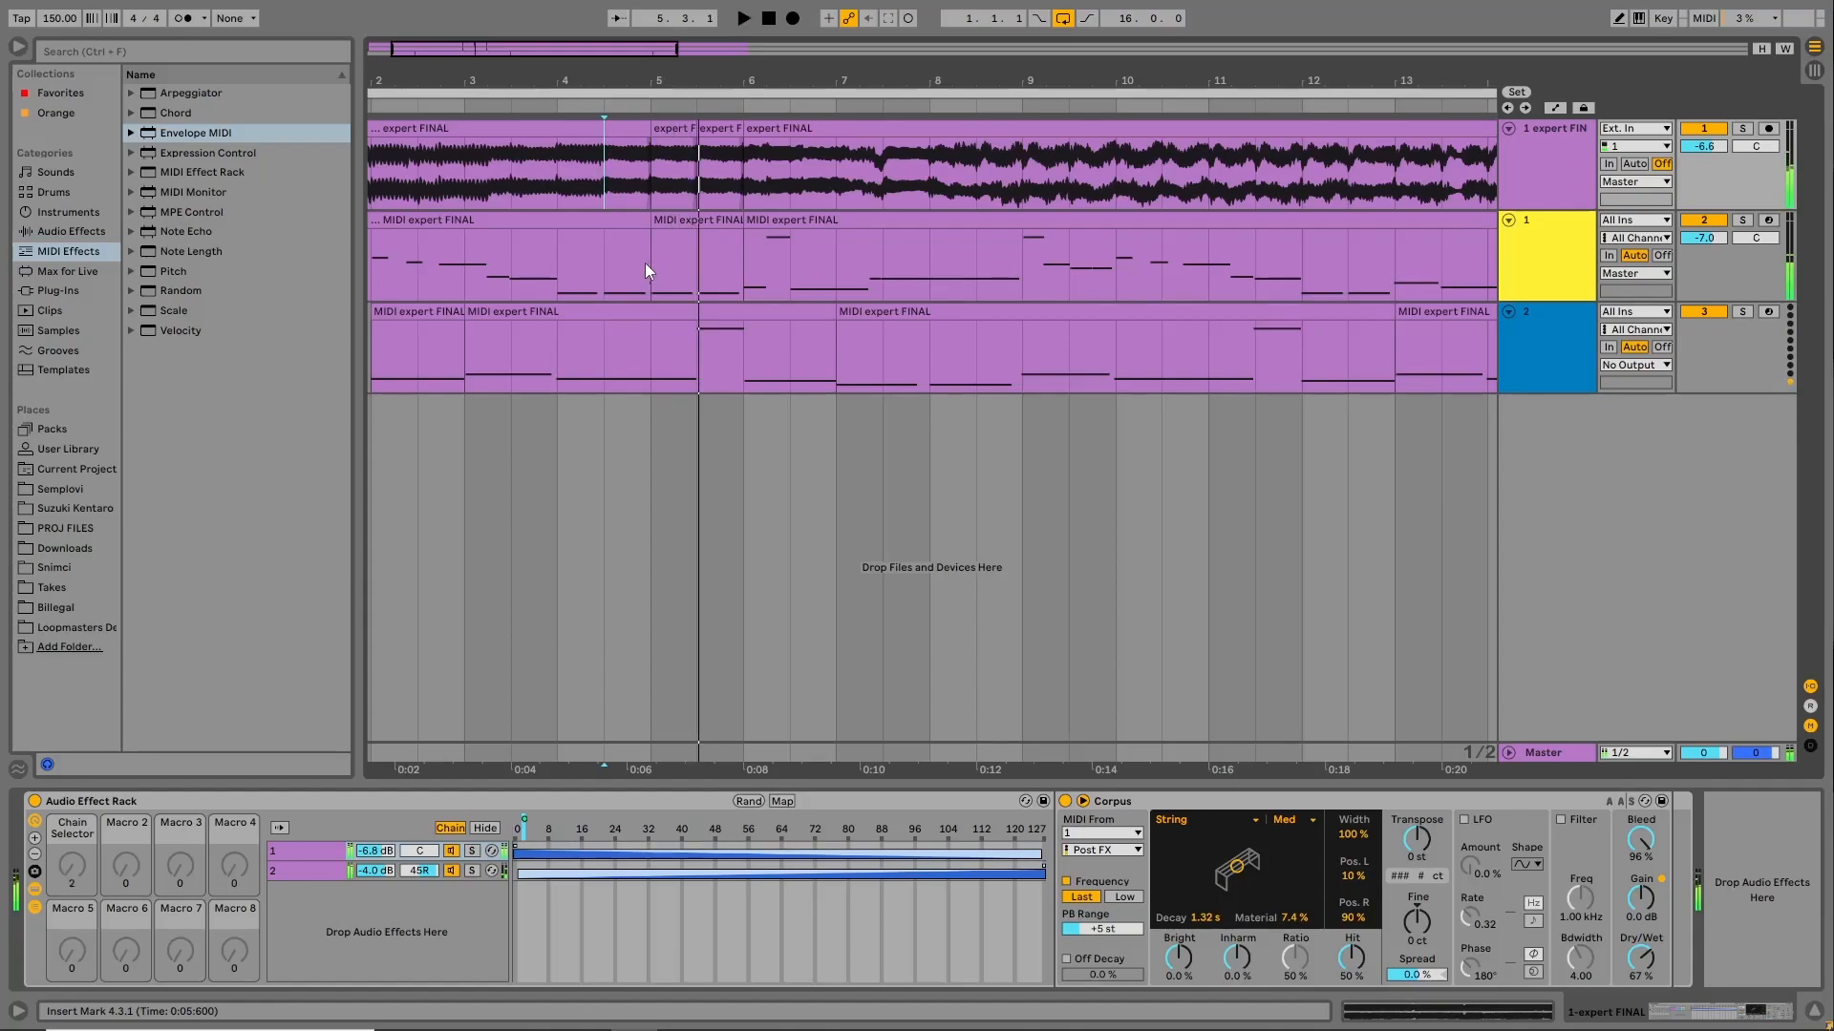
{"action": "key", "text": "space"}
Extend the start of MIDI track 1's clip at bar 6 back to 5.3 after playing from 3.3.
{"action": "left_click", "coordinate": [645, 264]}
{"action": "left_click", "coordinate": [646, 225]}
{"action": "left_click", "coordinate": [529, 275]}
{"action": "key", "text": "space"}
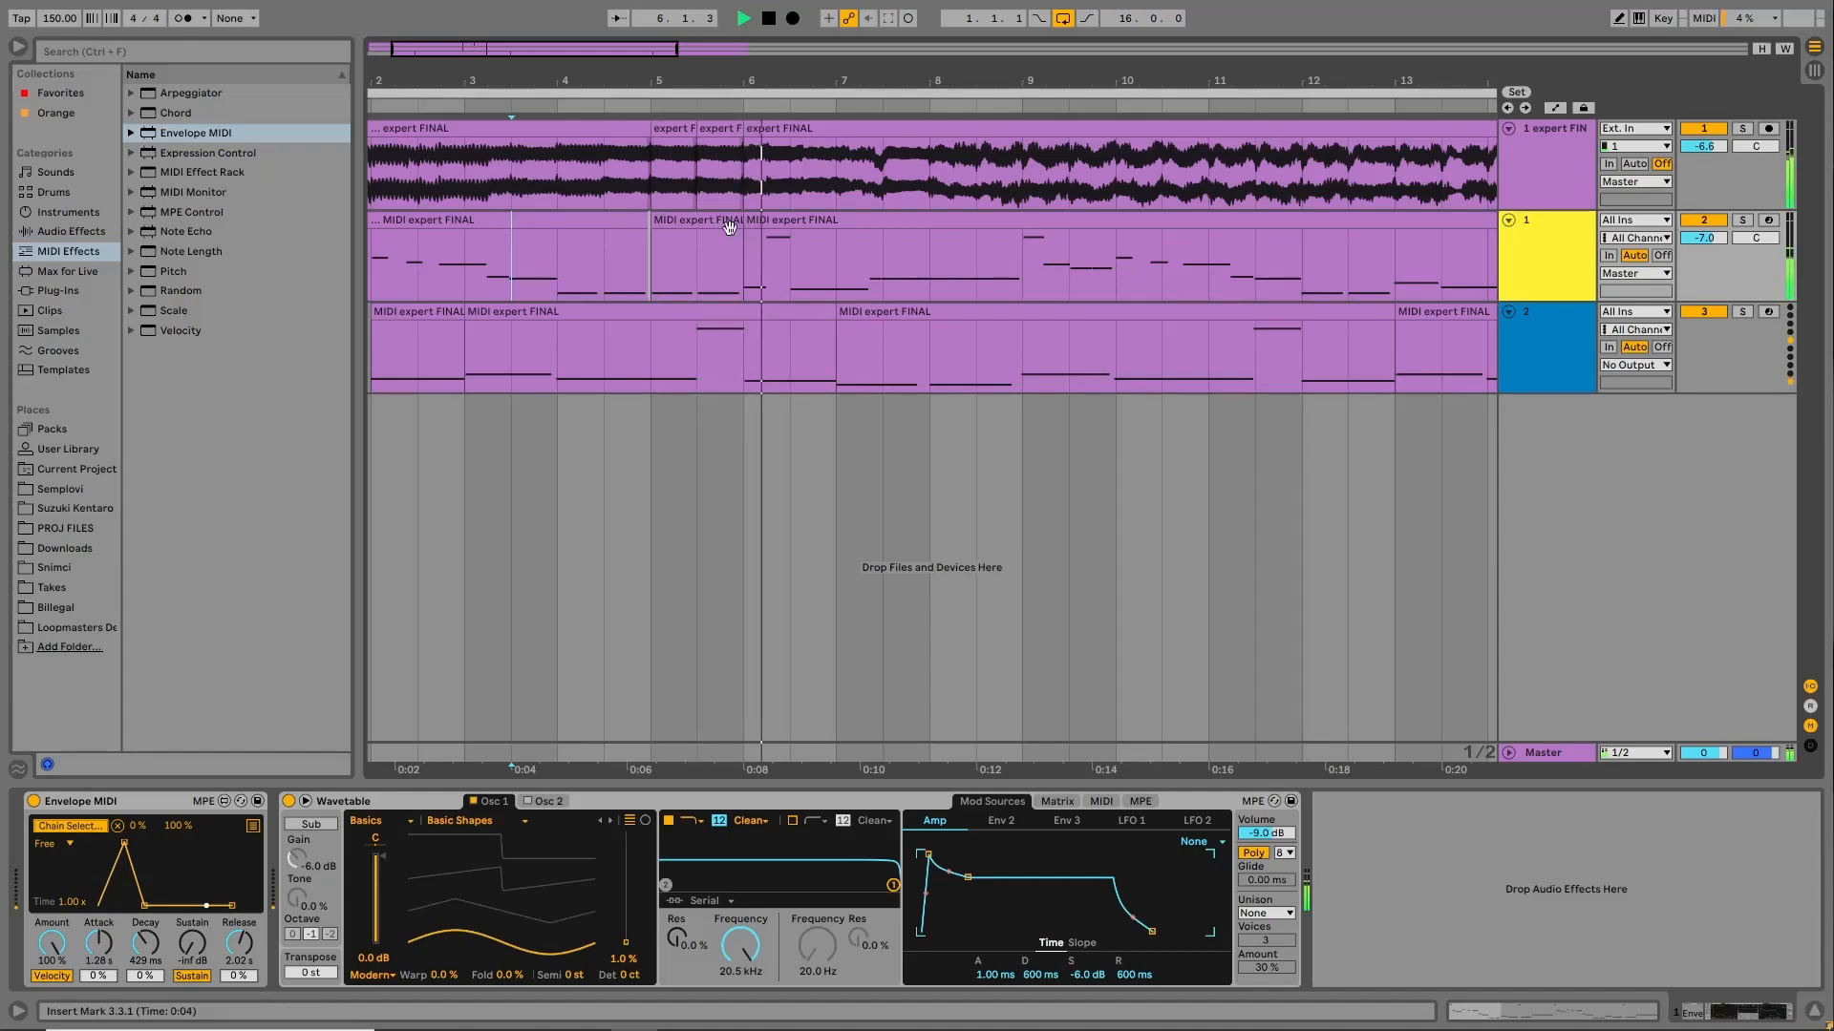
{"action": "left_click_drag", "start_coordinate": [745, 222], "coordinate": [696, 229]}
{"action": "key", "text": "space"}
{"action": "left_click", "coordinate": [680, 256]}
{"action": "left_click_drag", "start_coordinate": [480, 80], "coordinate": [568, 79]}
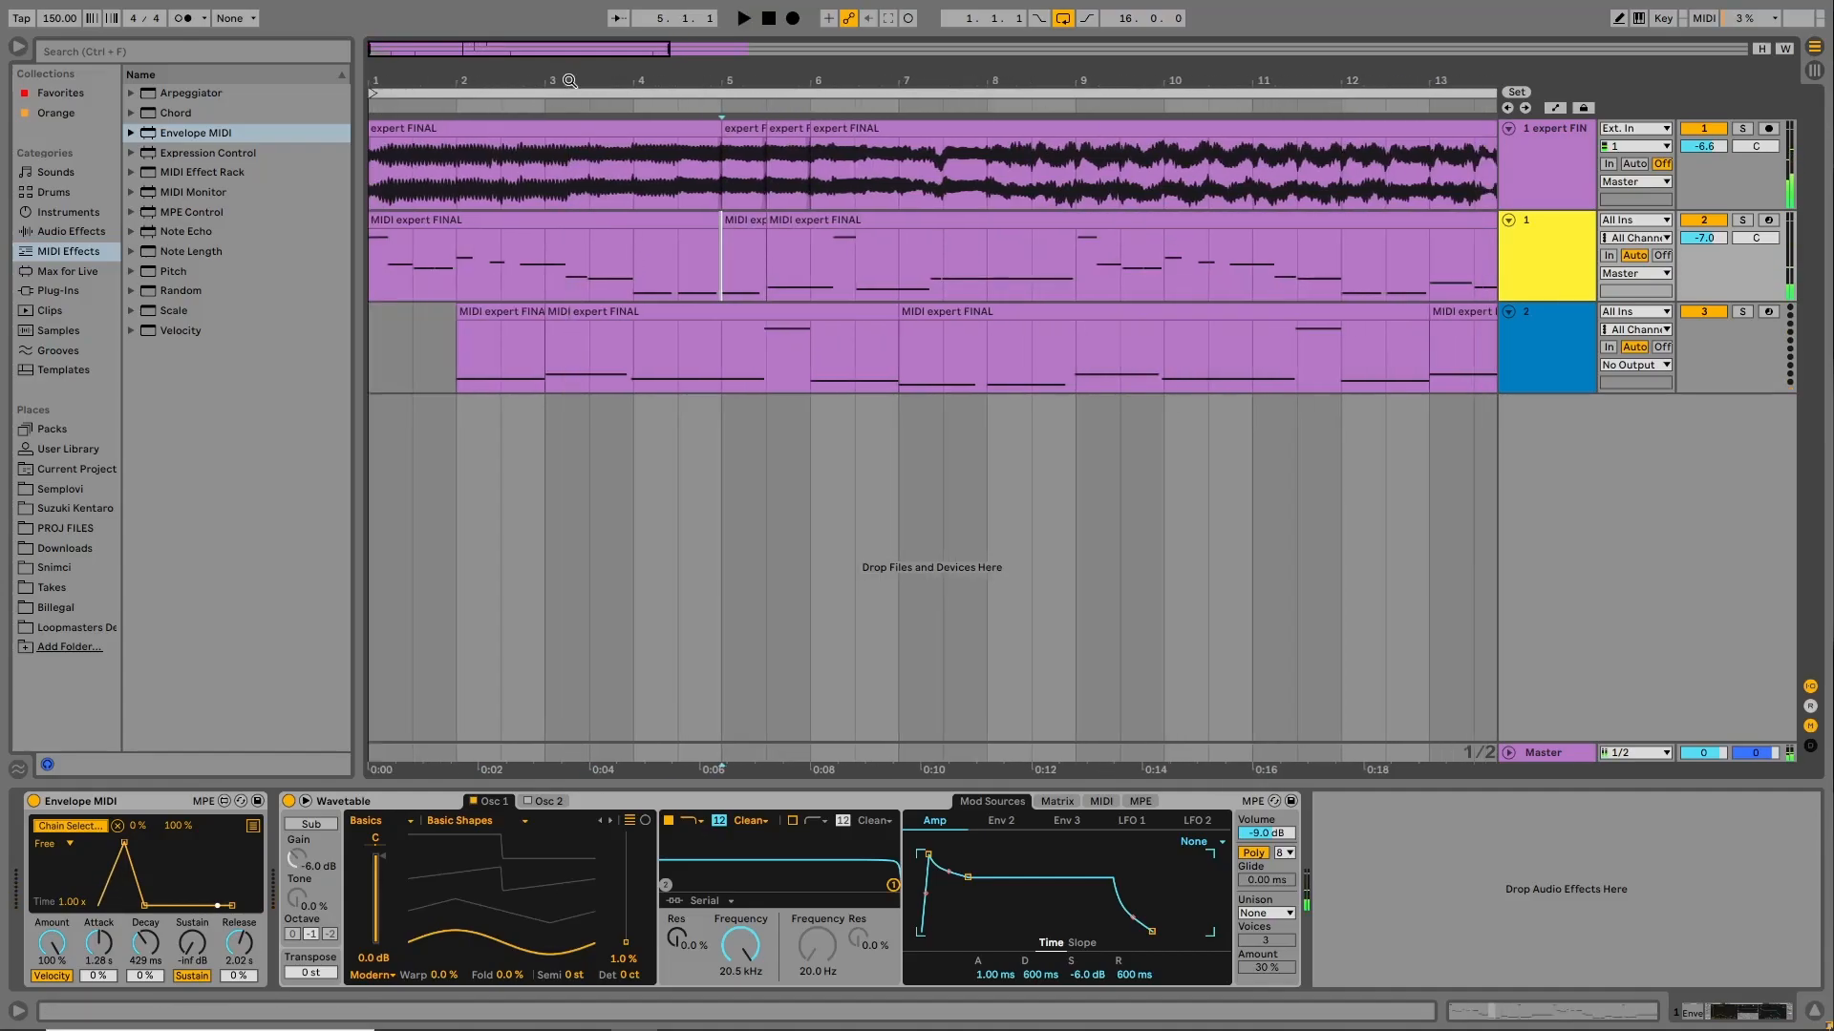
Play from bar 1 and slip the audio content inside the clip that starts at bar 6.
{"action": "left_click", "coordinate": [411, 127]}
{"action": "key", "text": "space"}
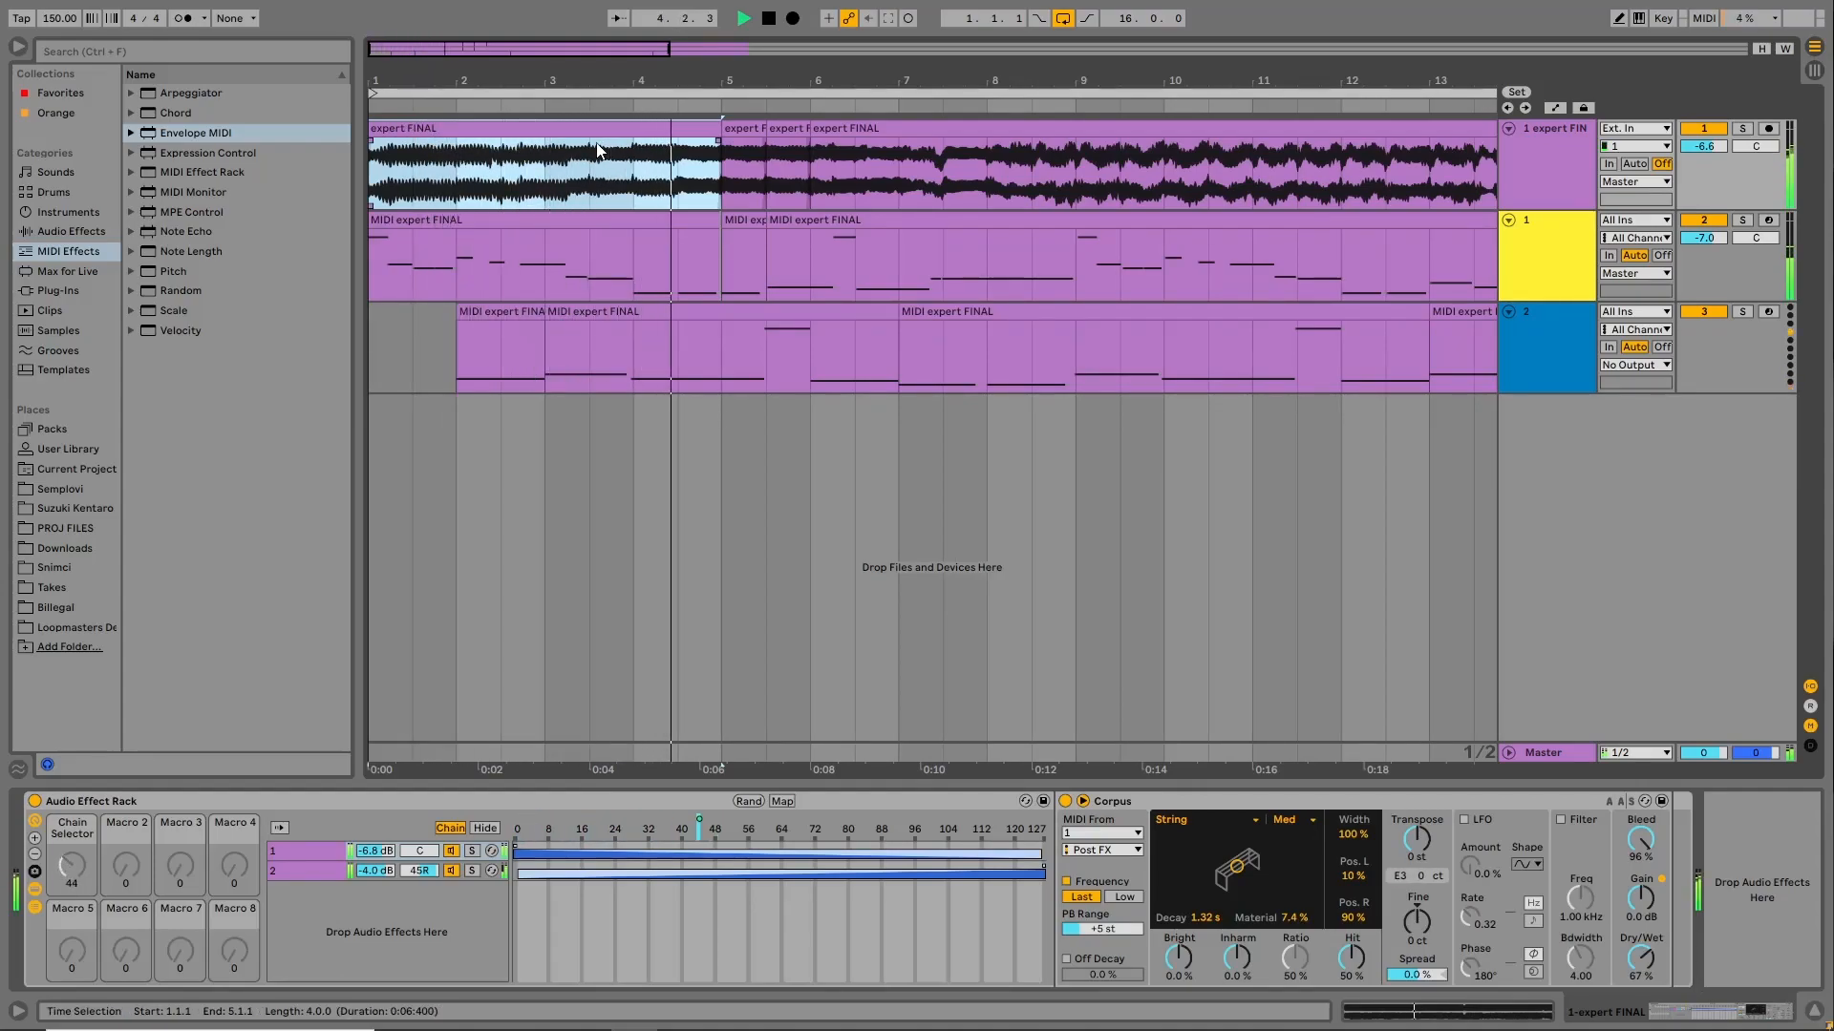
{"action": "left_click_drag", "start_coordinate": [818, 81], "coordinate": [594, 70]}
{"action": "left_click_drag", "start_coordinate": [651, 168], "coordinate": [371, 168]}
Split the audio clip at bar 9 and slip the audio content inside the part from bar 9 to 17.
{"action": "left_click", "coordinate": [696, 170]}
{"action": "key", "text": "ctrl+e"}
{"action": "left_click_drag", "start_coordinate": [874, 176], "coordinate": [721, 173]}
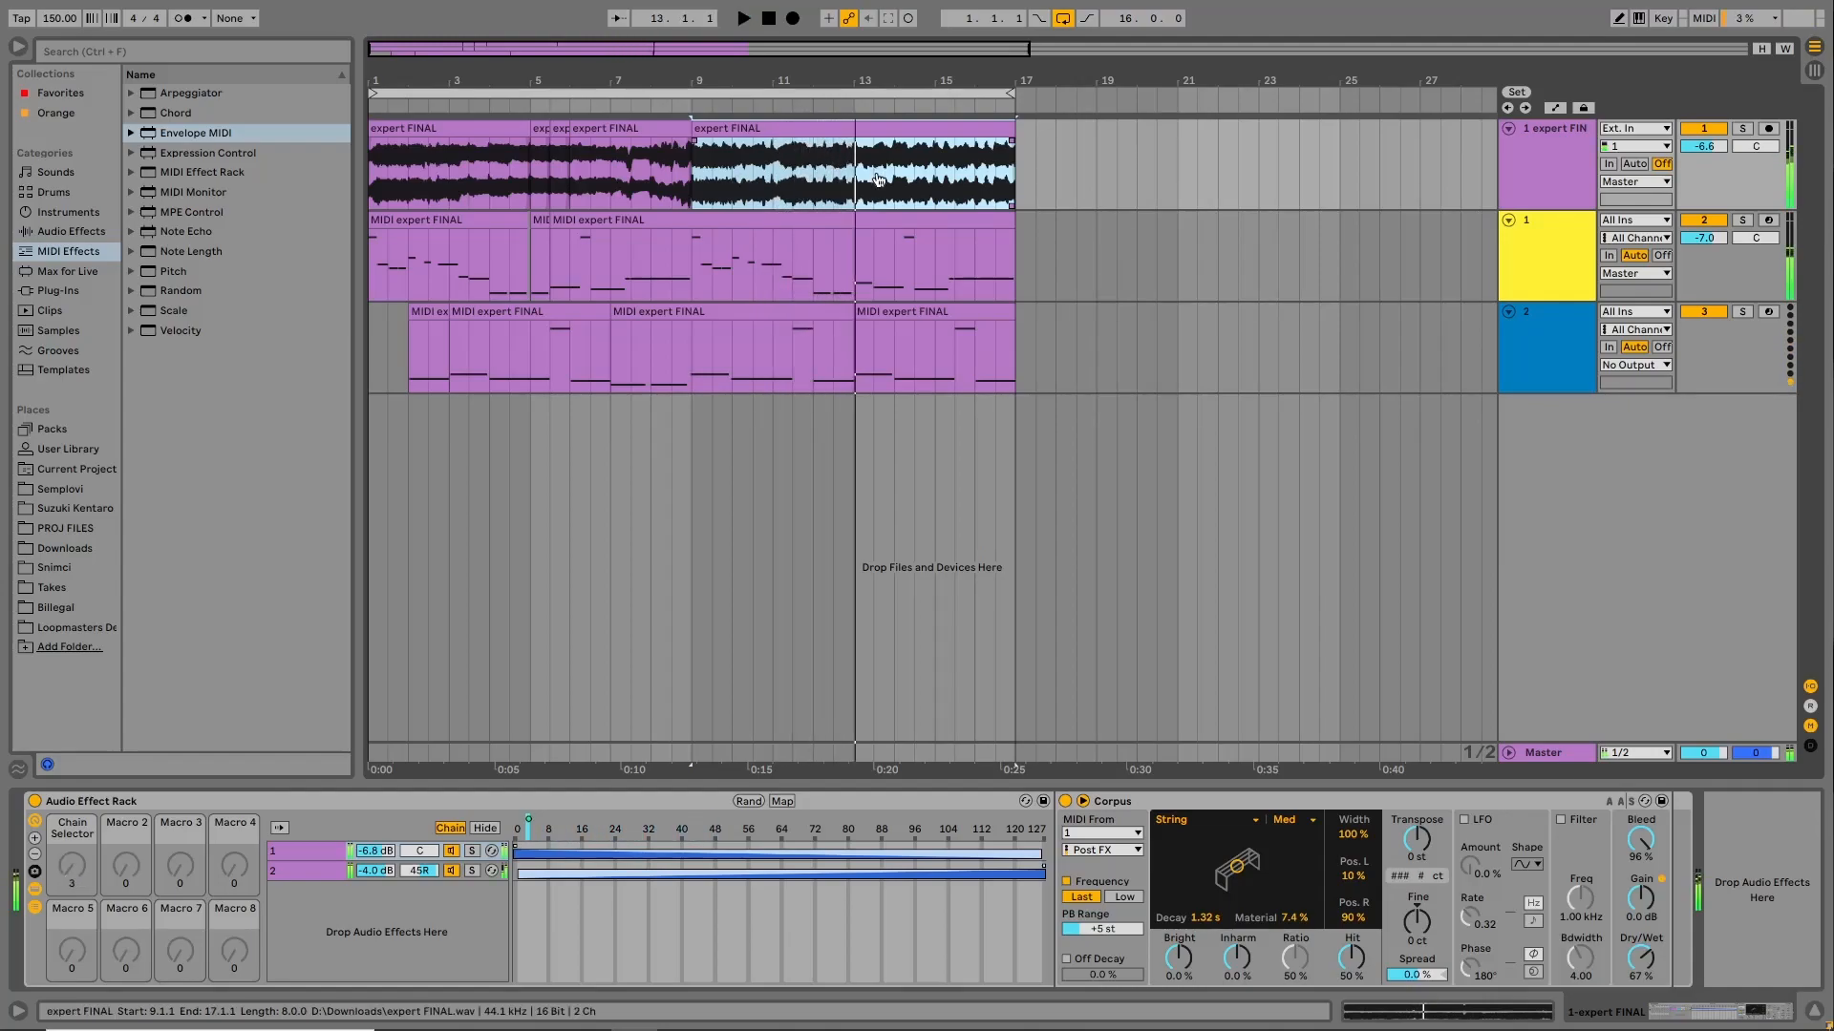
{"action": "left_click", "coordinate": [848, 183]}
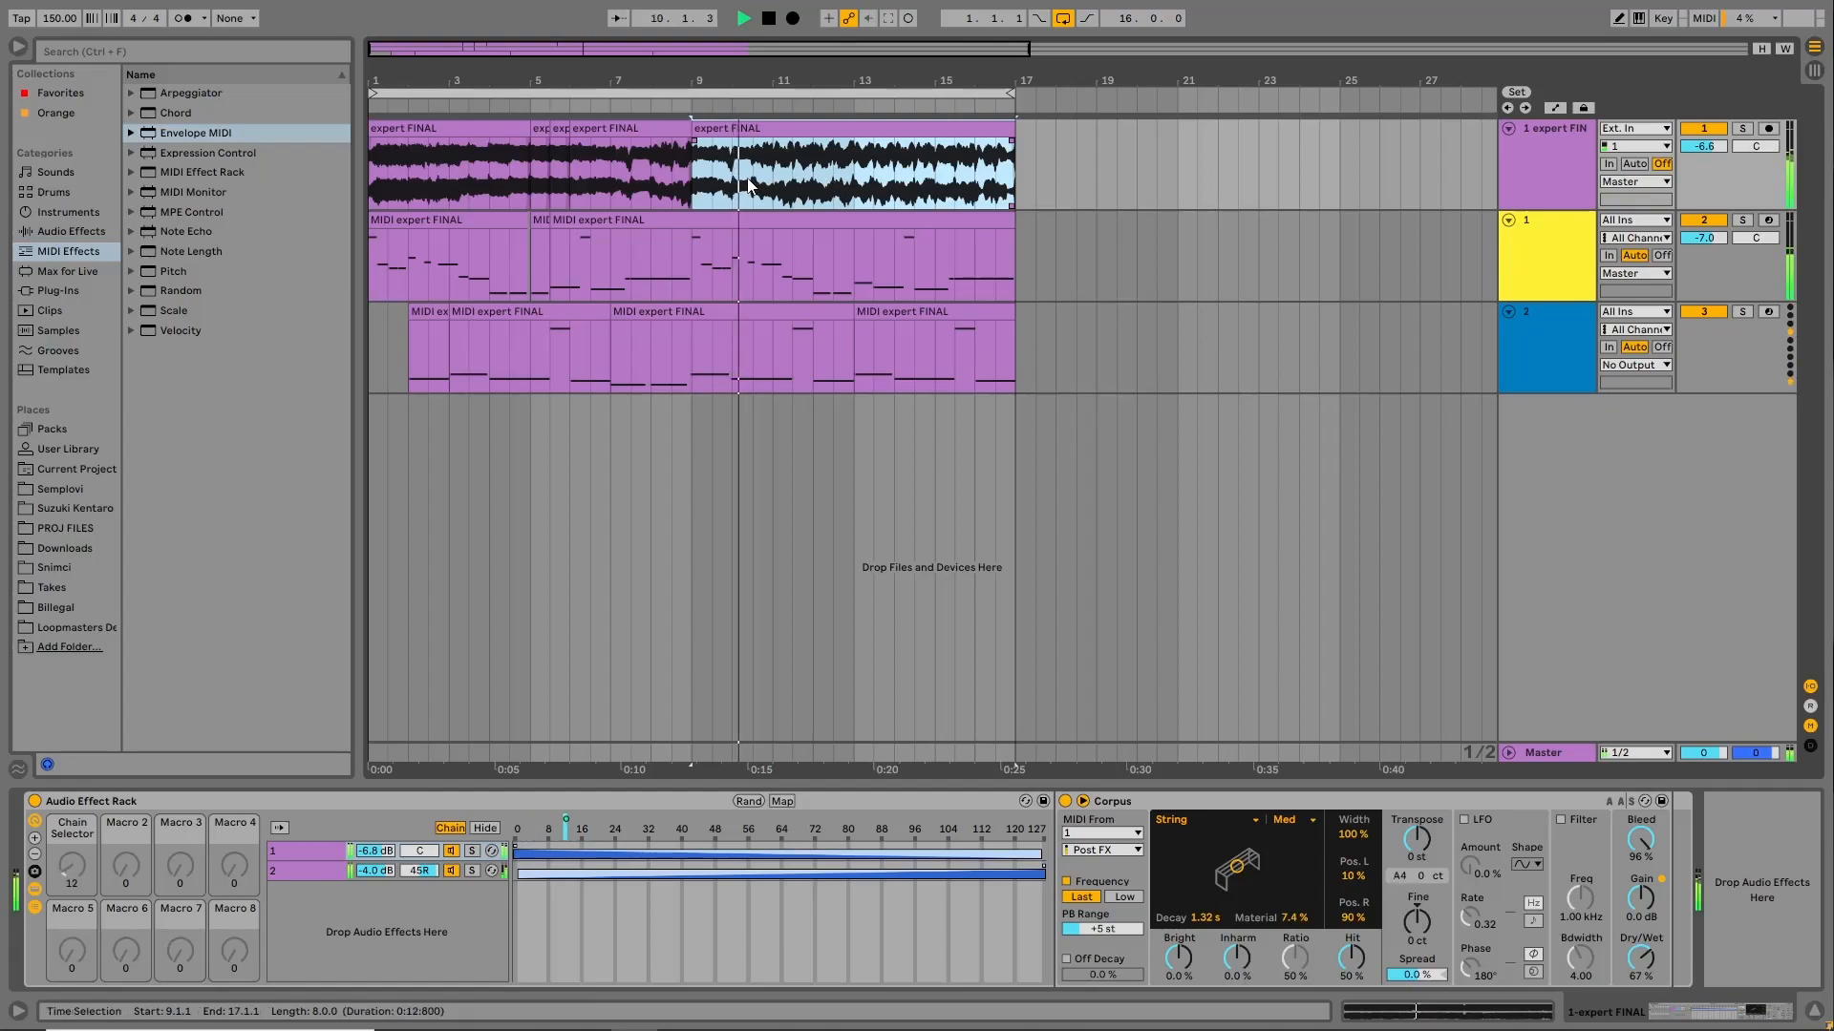
Split the audio clip at bar 12 and slip the audio content inside the part from bar 12 to 17.
{"action": "left_click", "coordinate": [816, 184]}
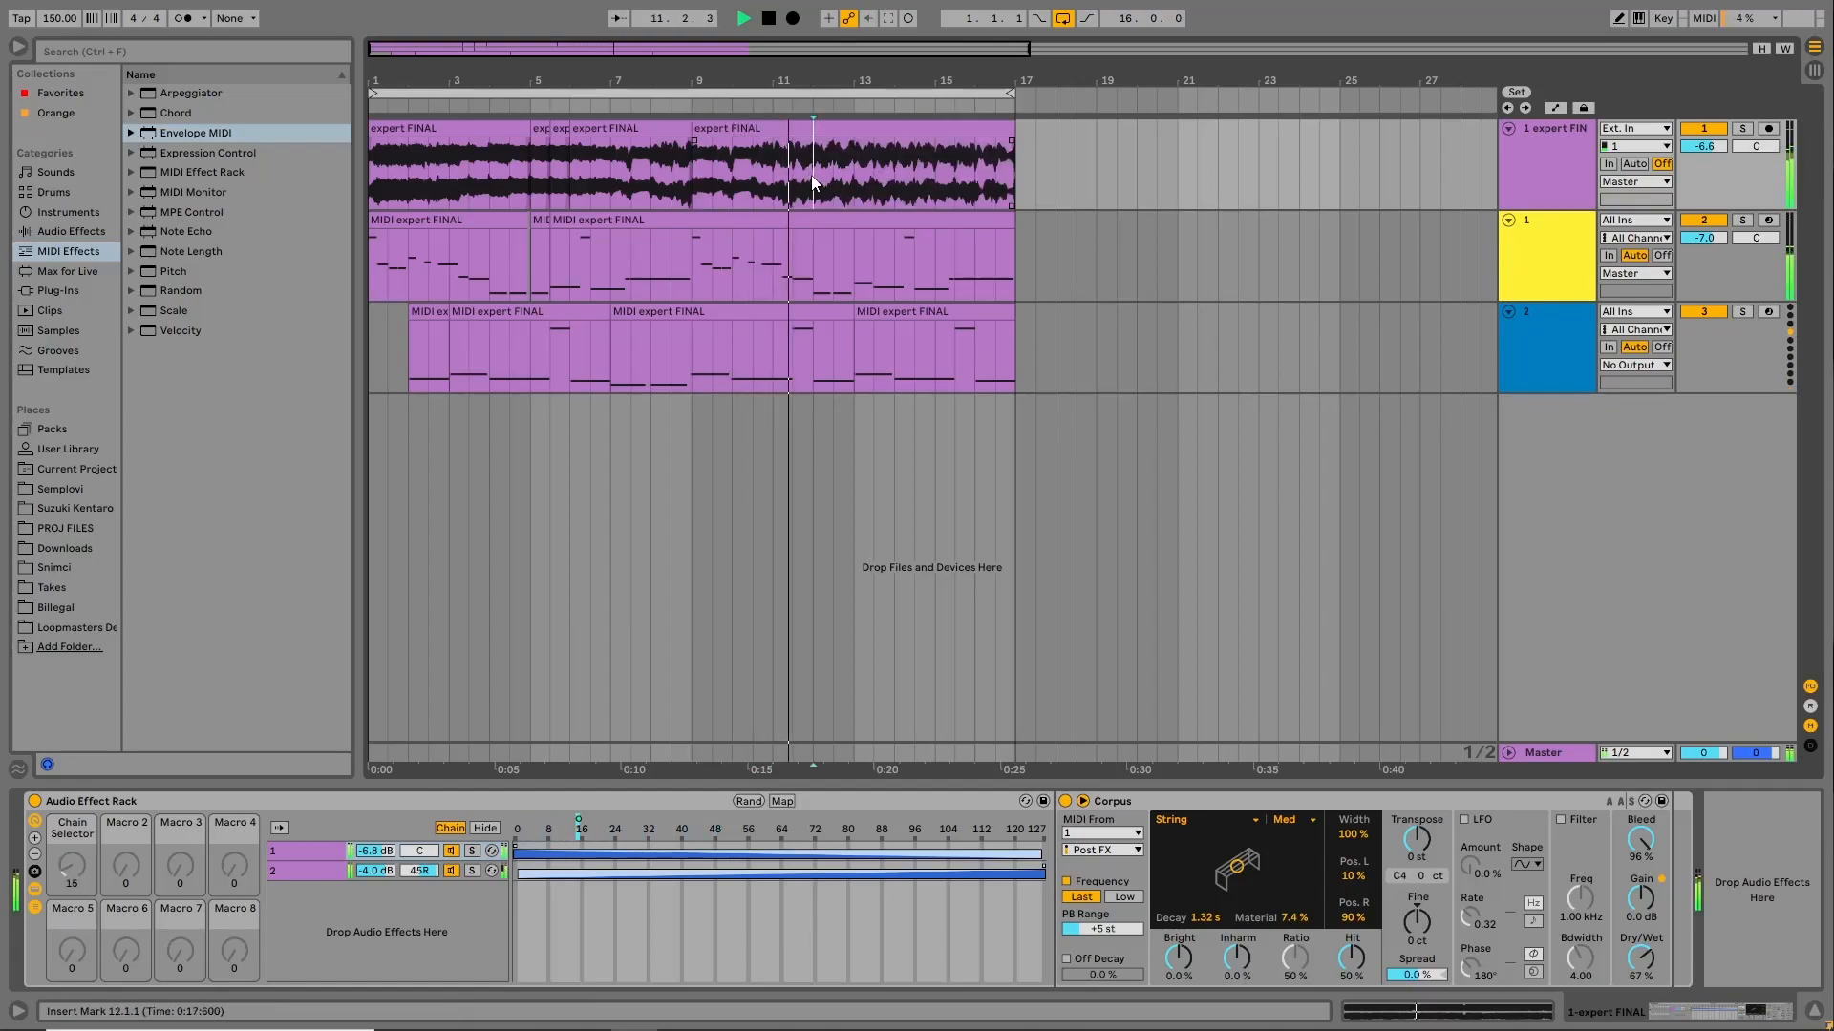
{"action": "left_click_drag", "start_coordinate": [820, 184], "coordinate": [1152, 182]}
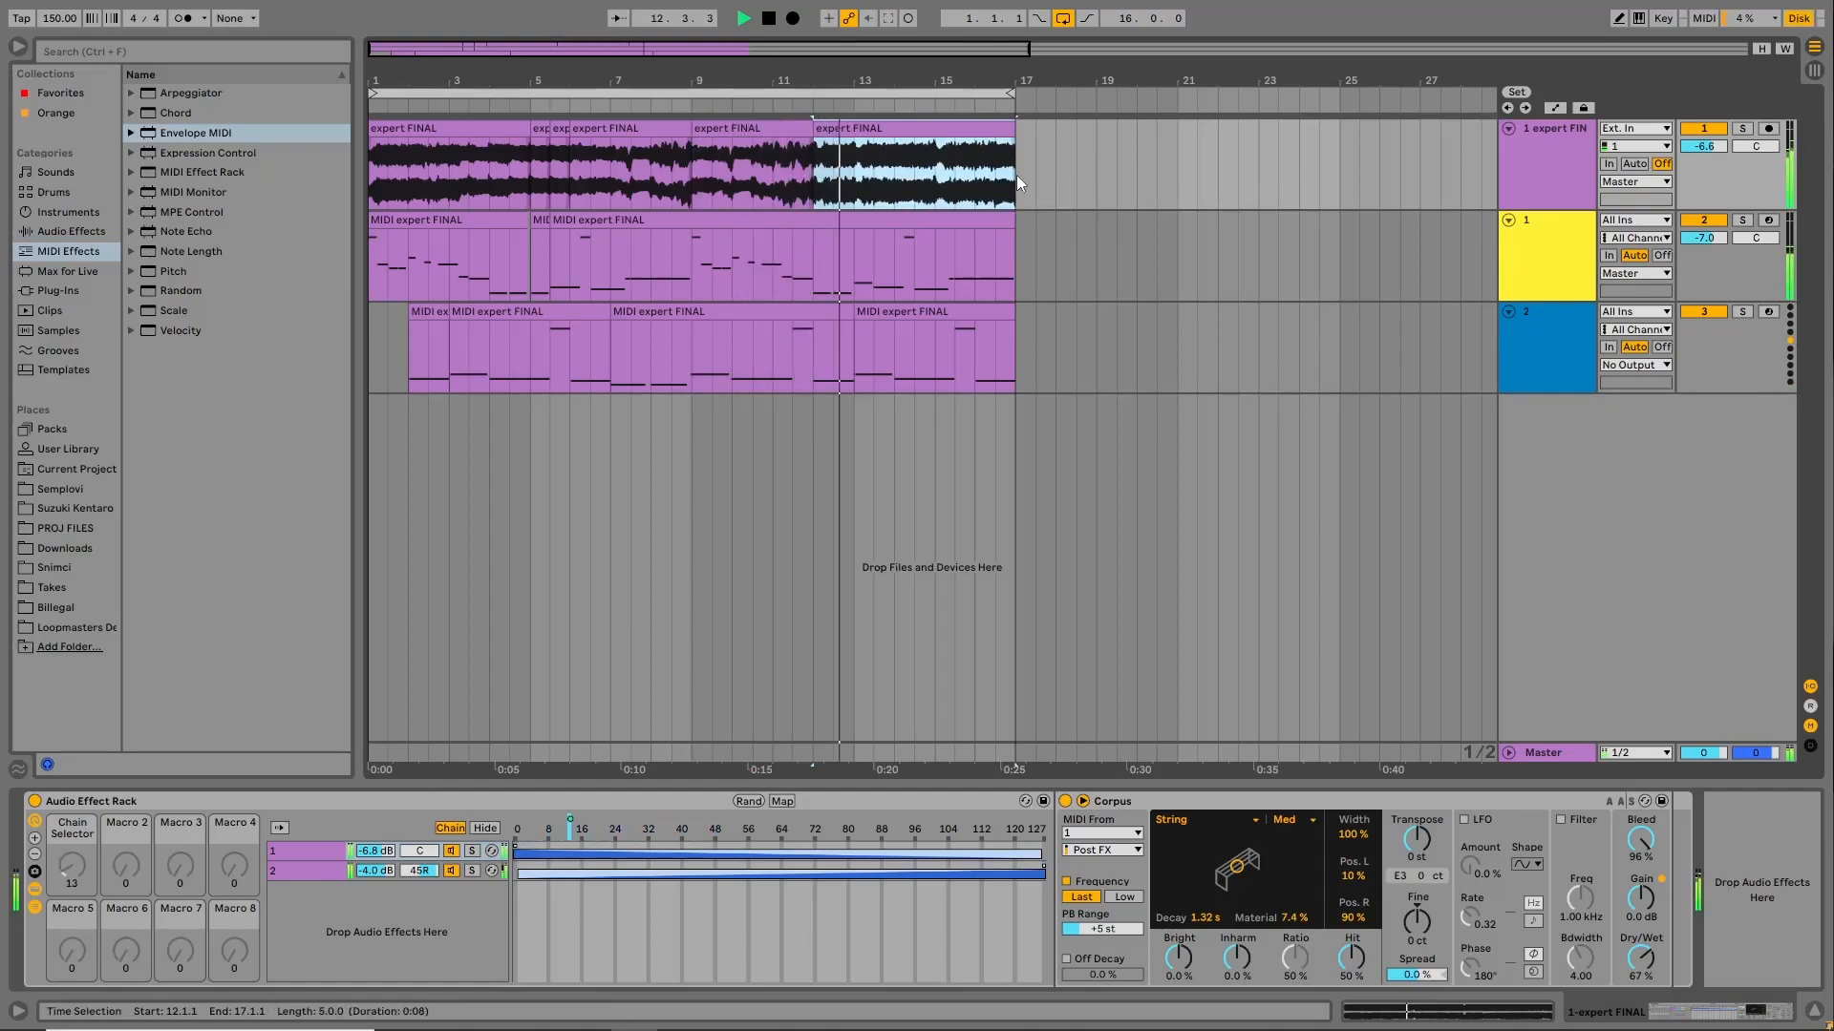
Examine the waveform of the audio clip starting at bar 12, close its clip view and play from bar 13.
{"action": "double_click", "coordinate": [964, 183]}
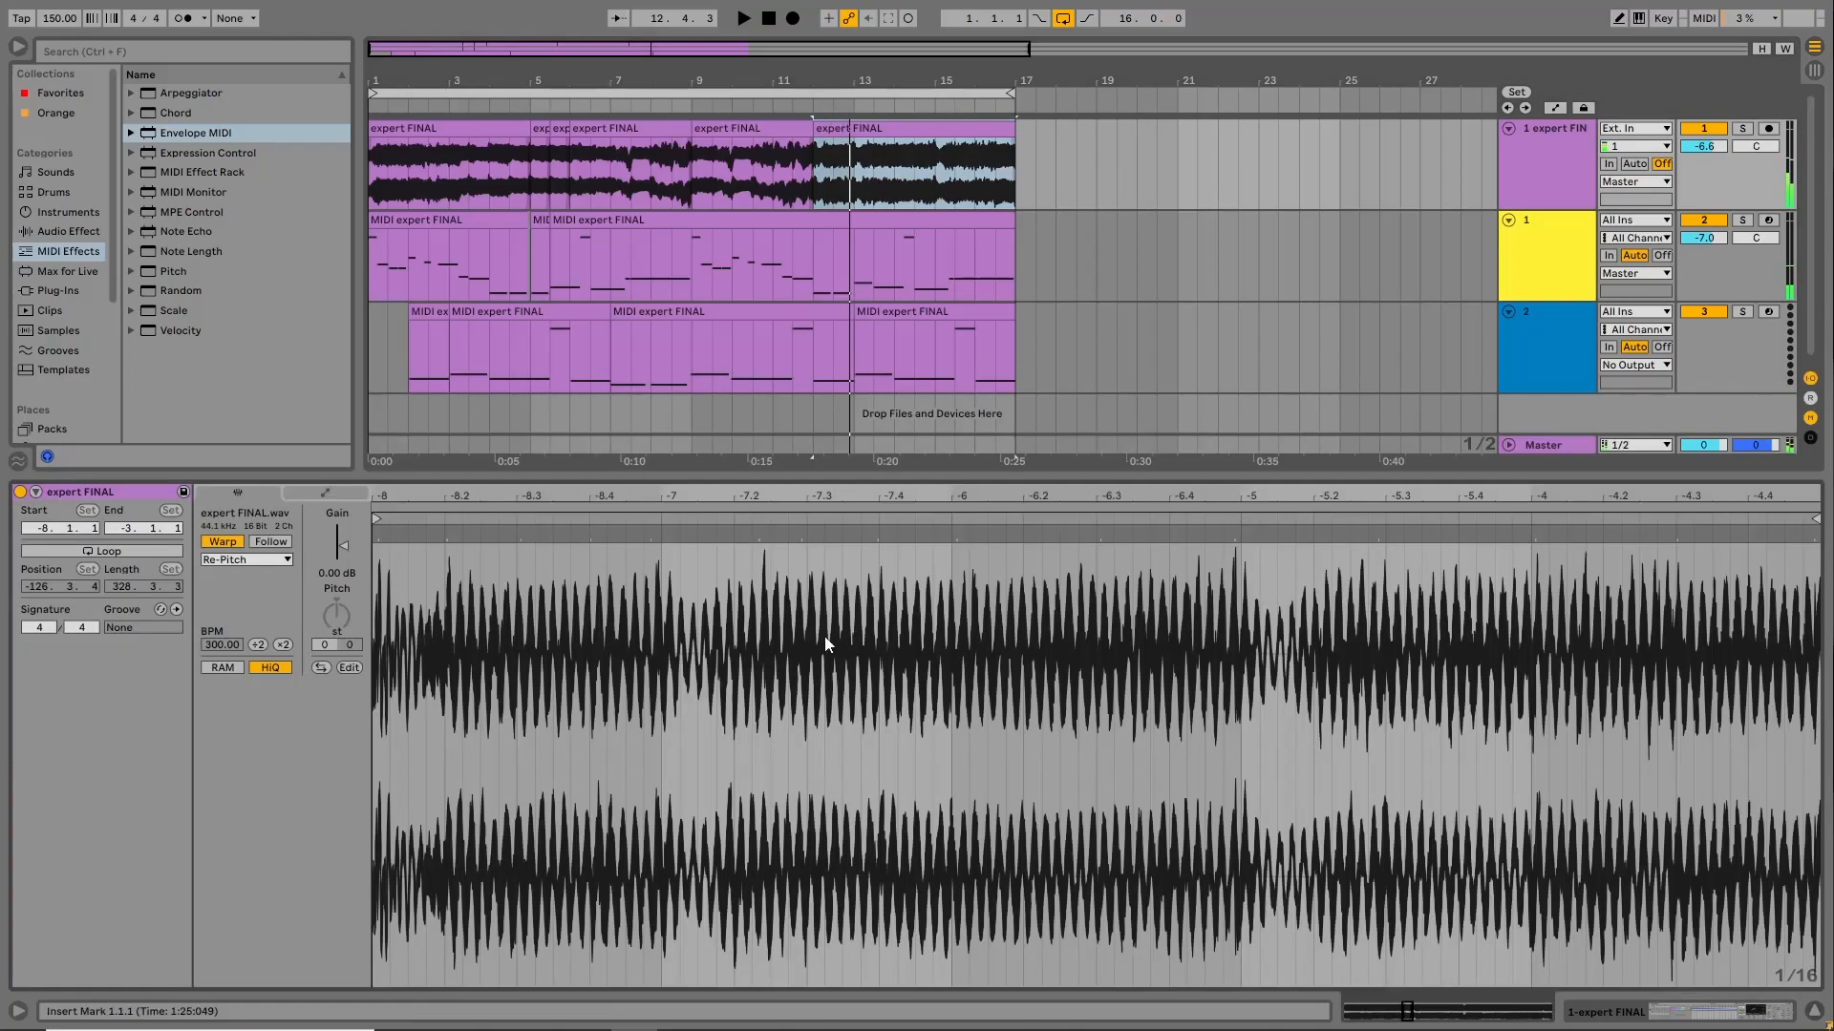
{"action": "left_click", "coordinate": [771, 505]}
{"action": "left_click_drag", "start_coordinate": [771, 496], "coordinate": [856, 964]}
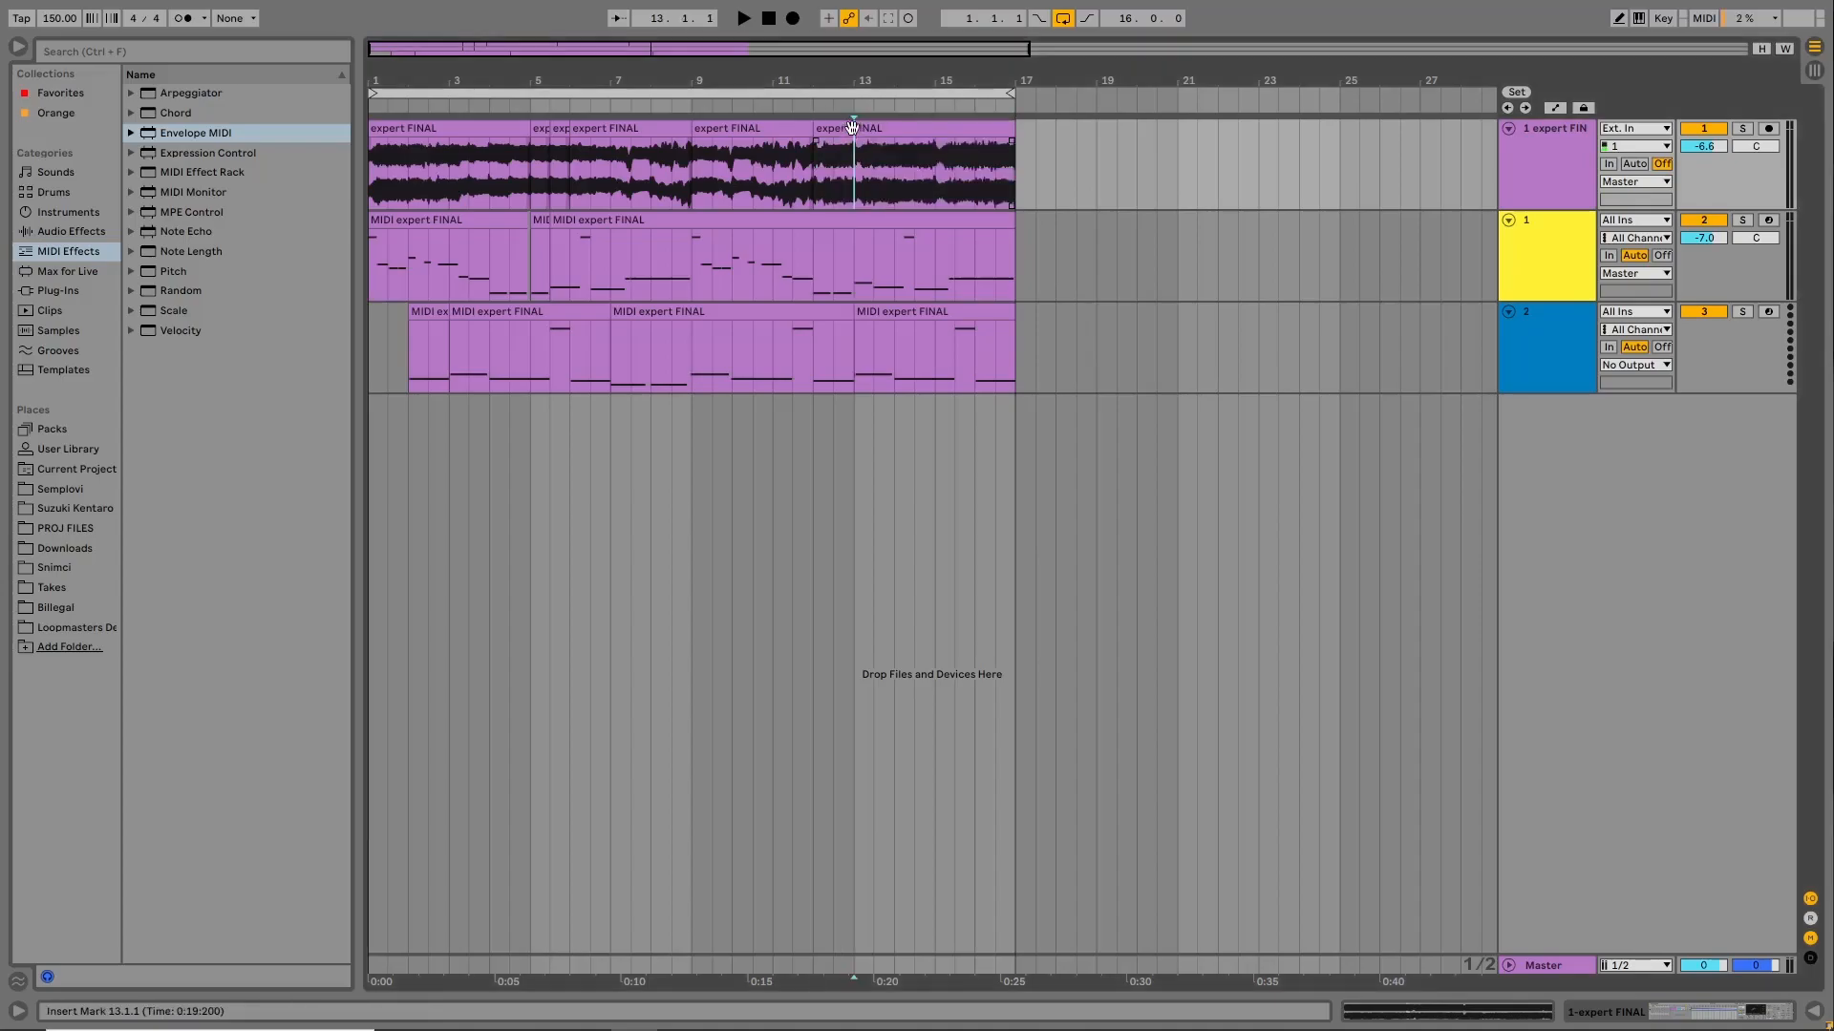
{"action": "key", "text": "space"}
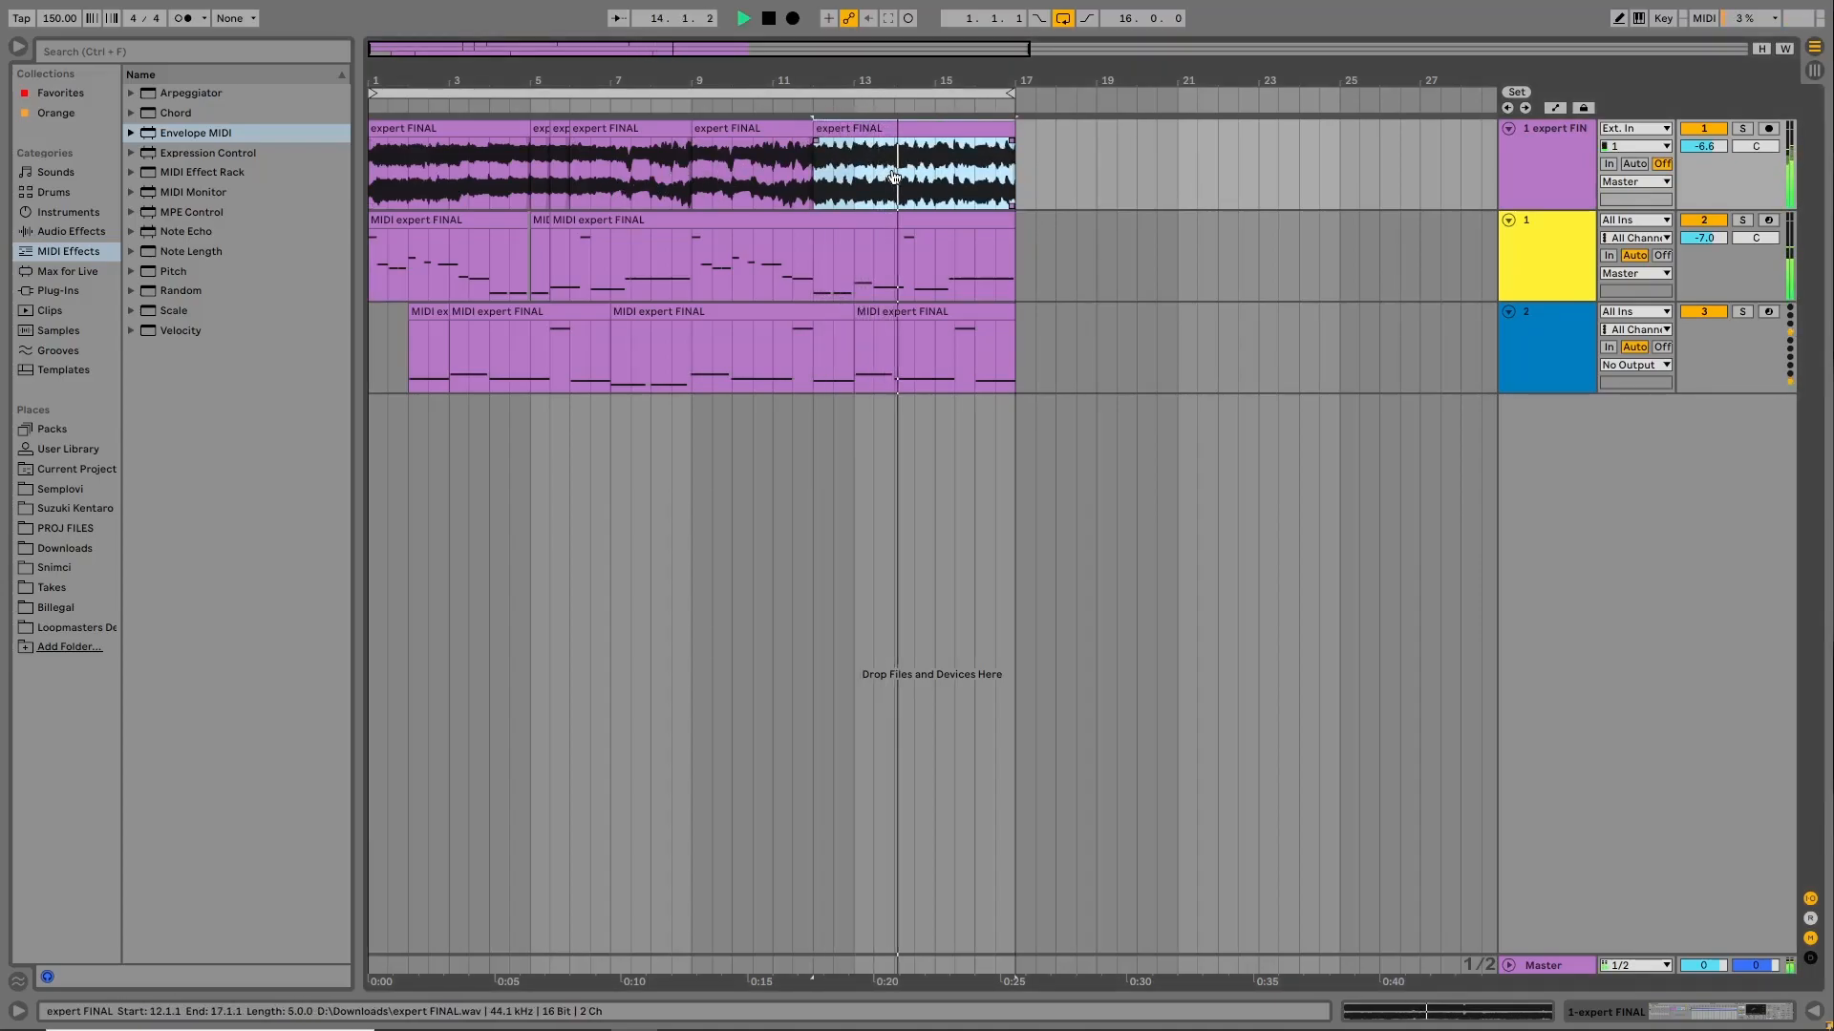
Split the last audio clip at 15.3.
{"action": "left_click", "coordinate": [955, 191]}
{"action": "key", "text": "ctrl+e"}
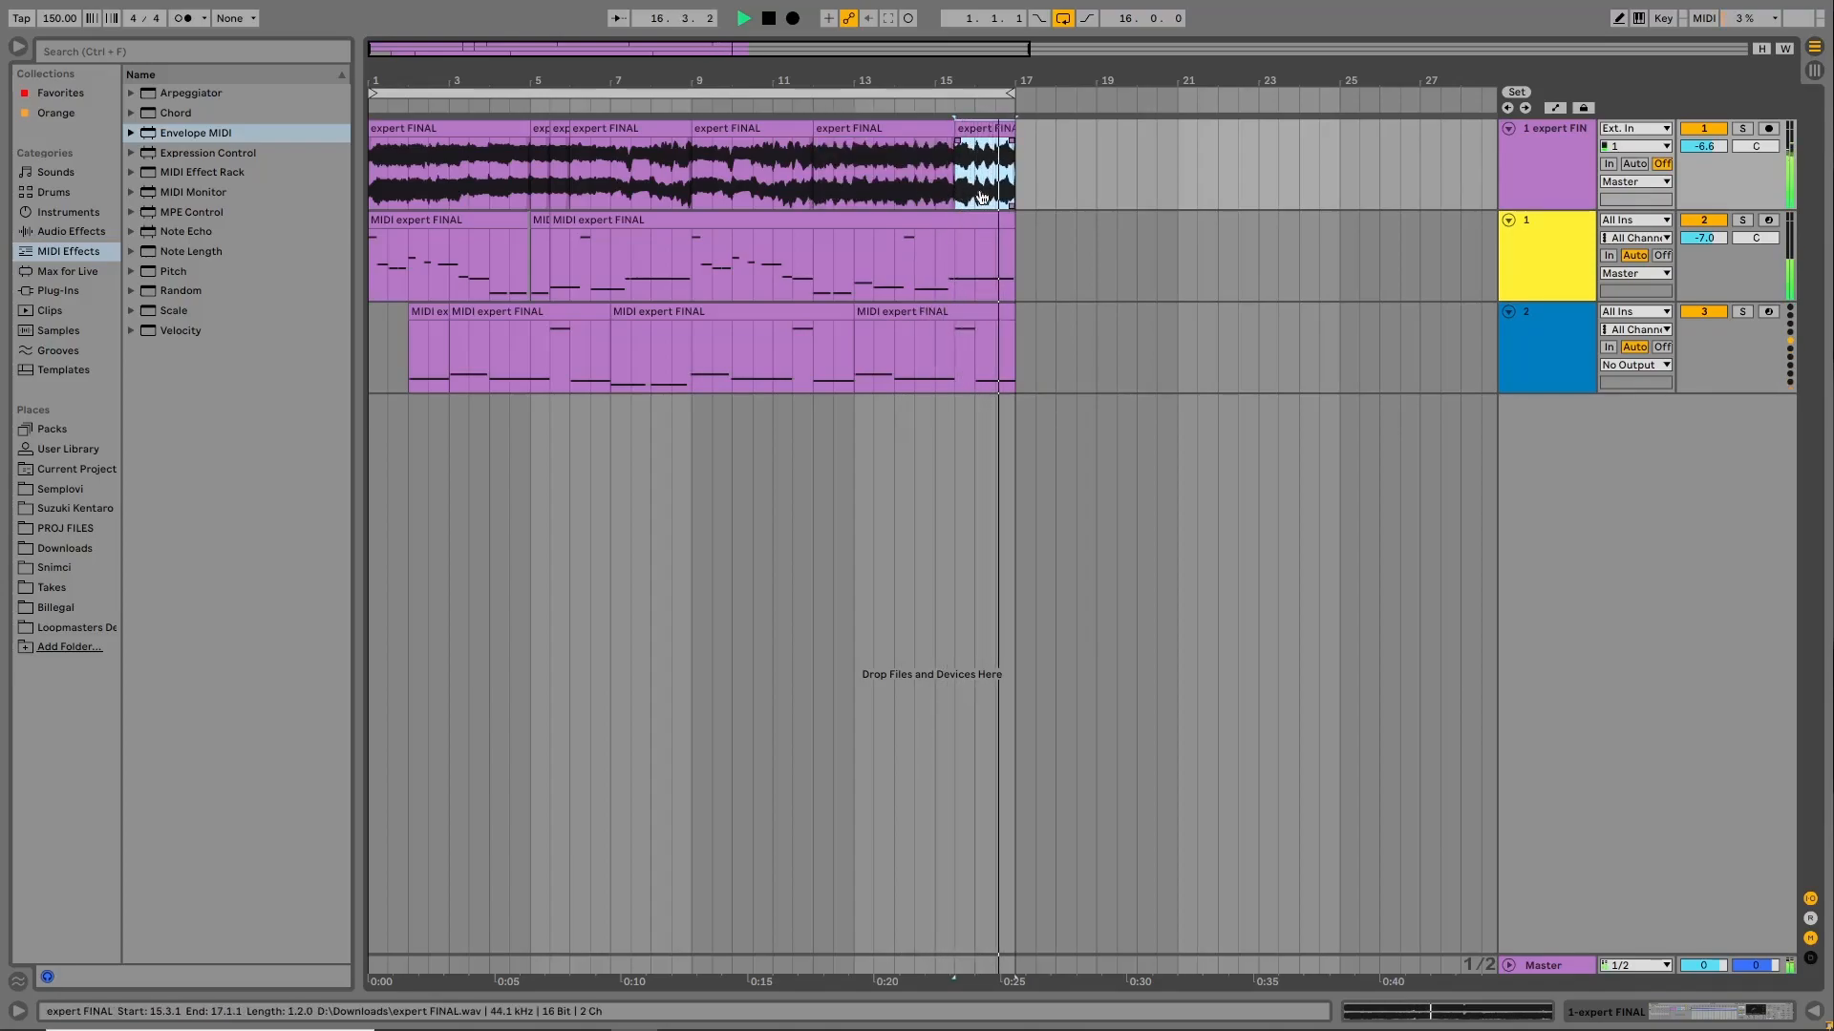
Show the audio track's effect rack and the mapping list of the Envelope MIDI device on MIDI track 1.
{"action": "left_click", "coordinate": [1536, 173]}
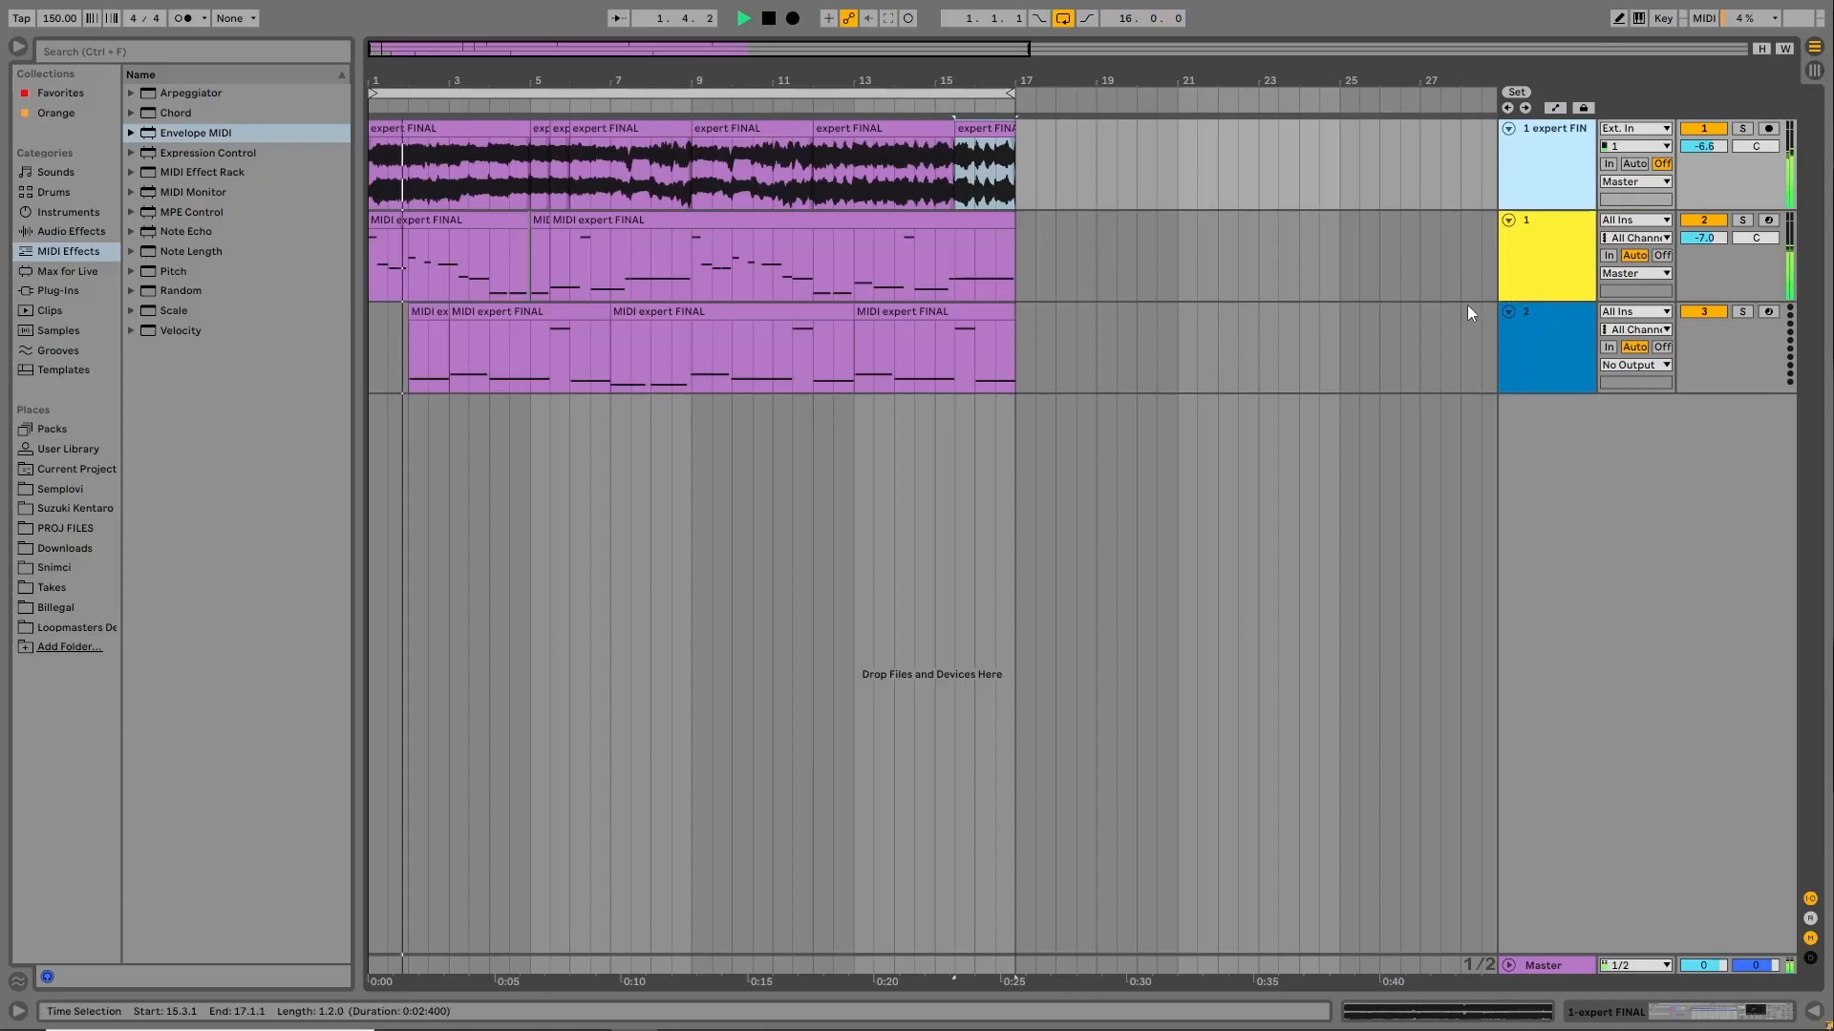
{"action": "left_click", "coordinate": [1722, 1016]}
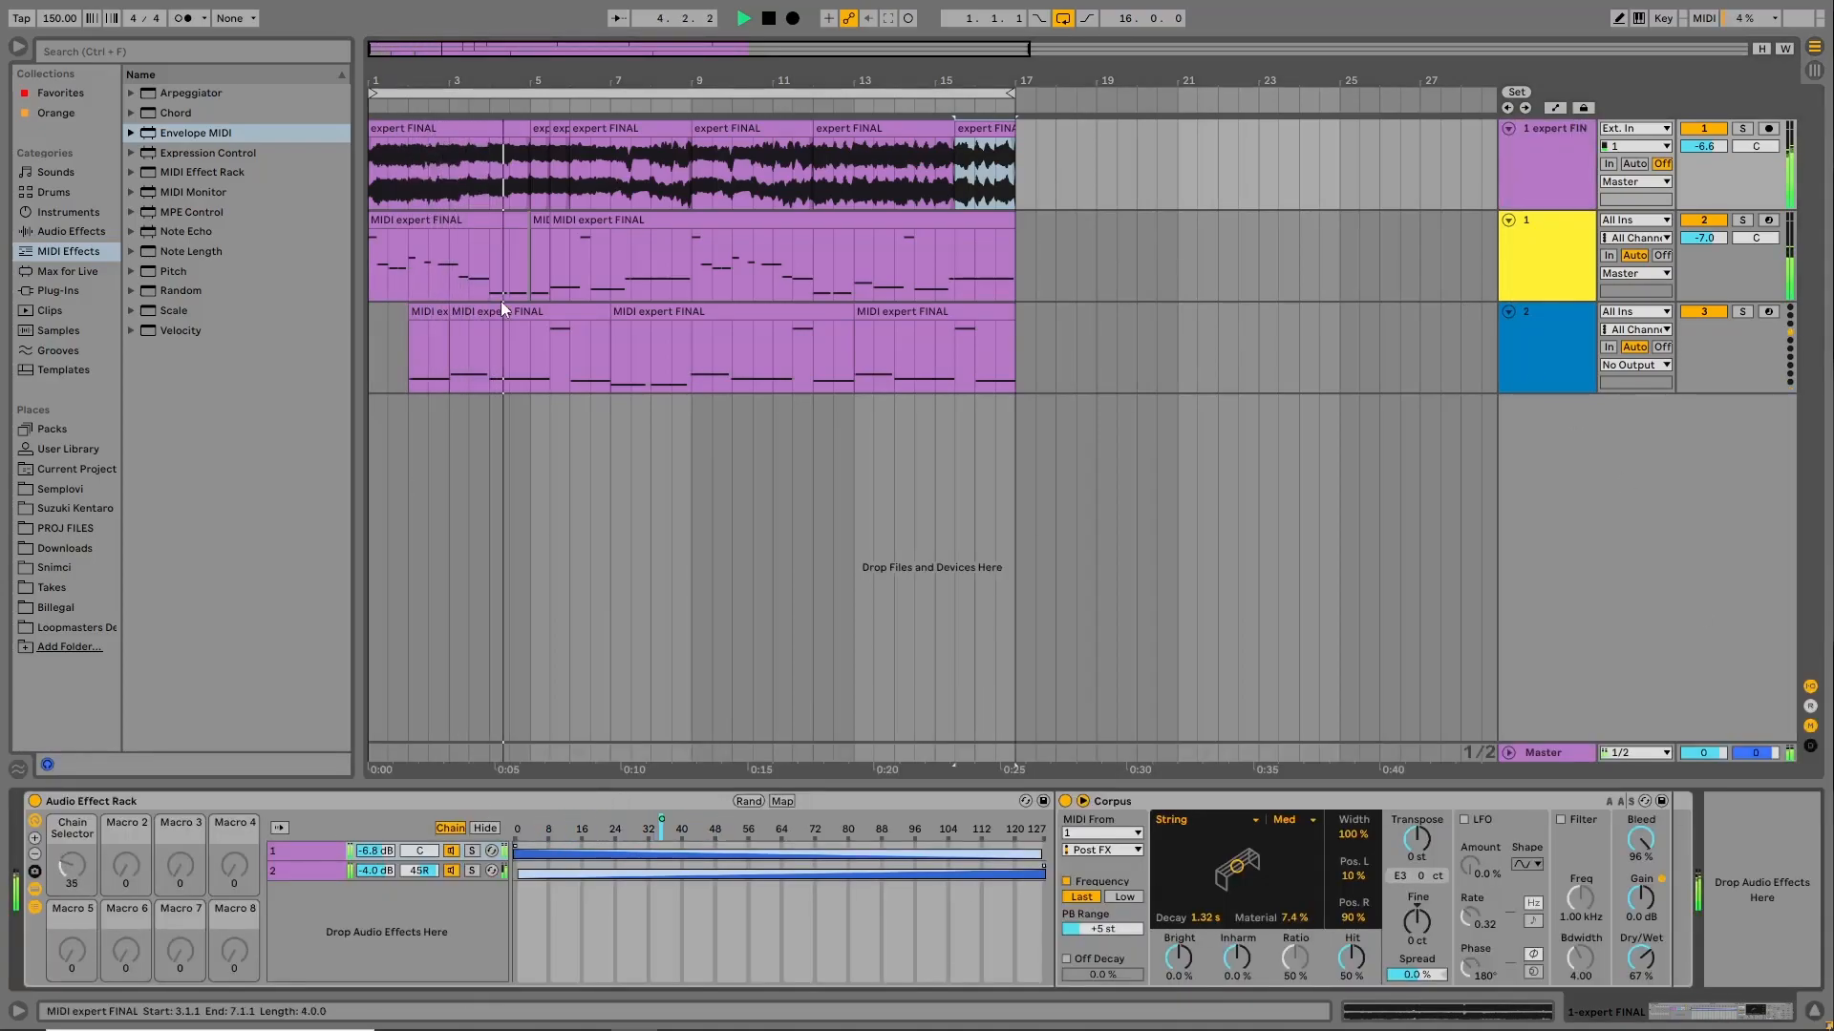
{"action": "left_click", "coordinate": [447, 232]}
{"action": "left_click", "coordinate": [453, 184]}
{"action": "left_click", "coordinate": [450, 248]}
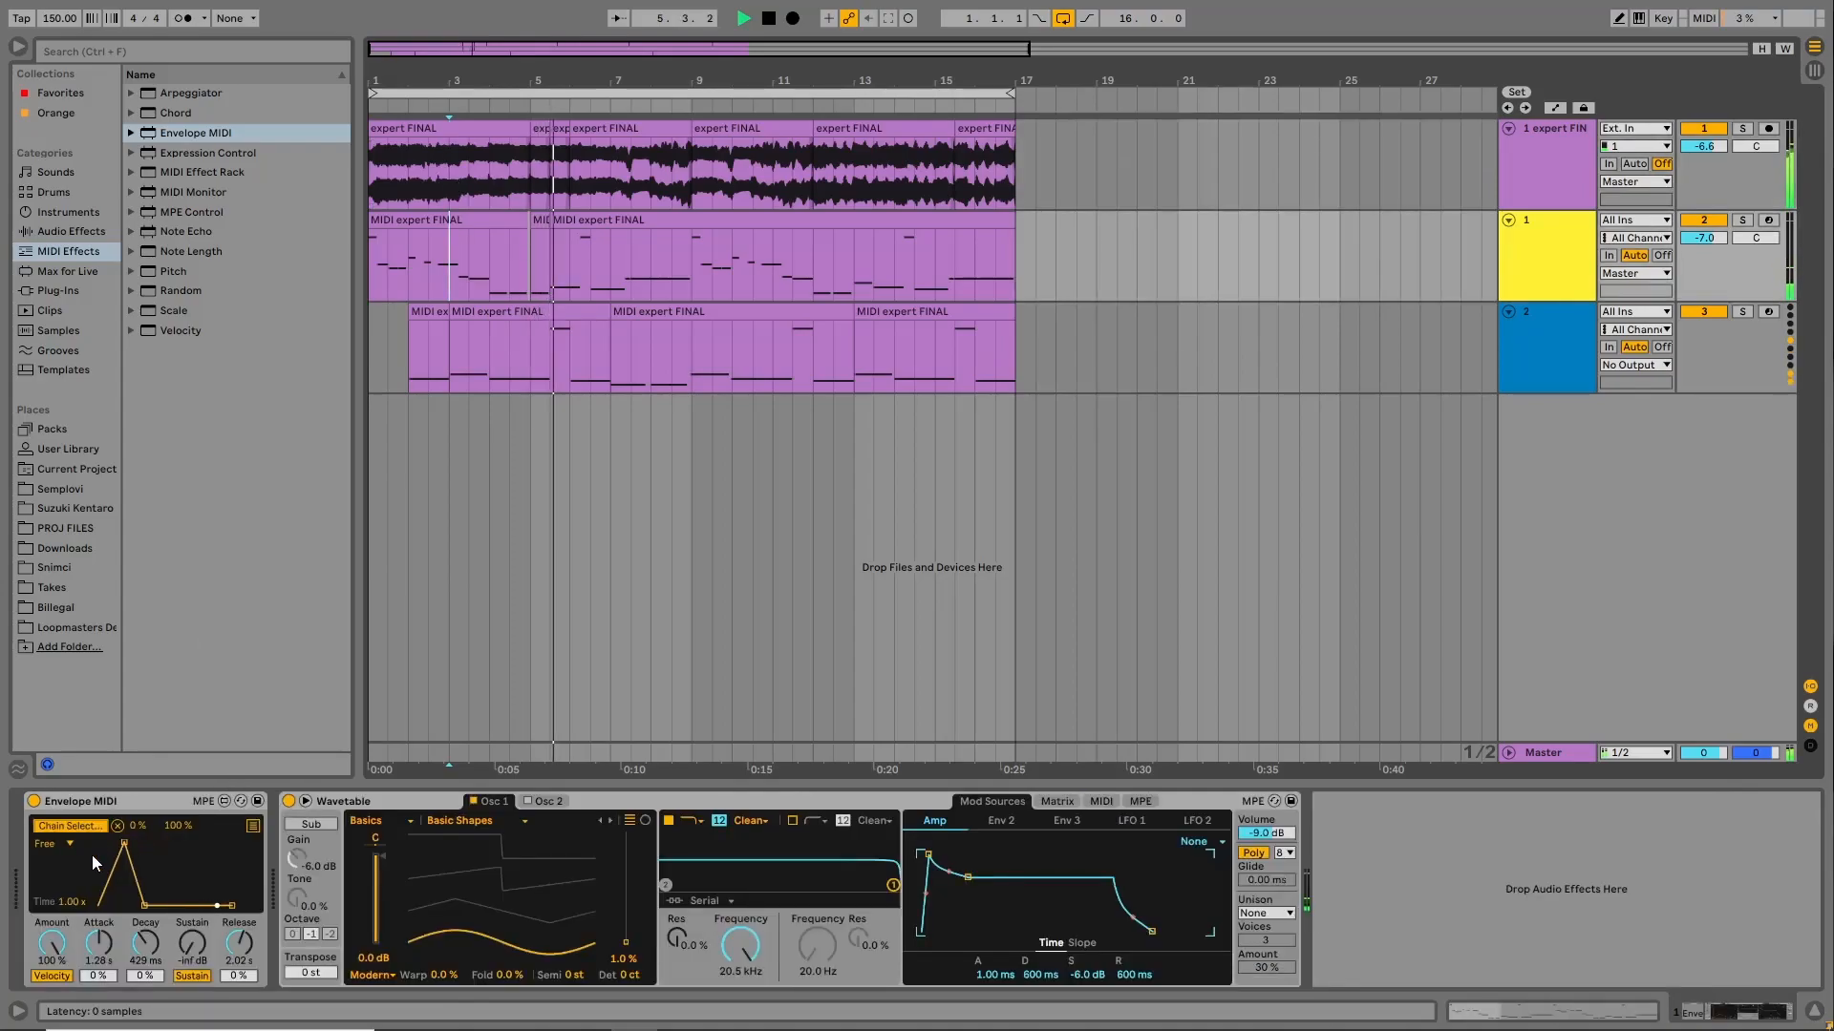
{"action": "left_click", "coordinate": [254, 828]}
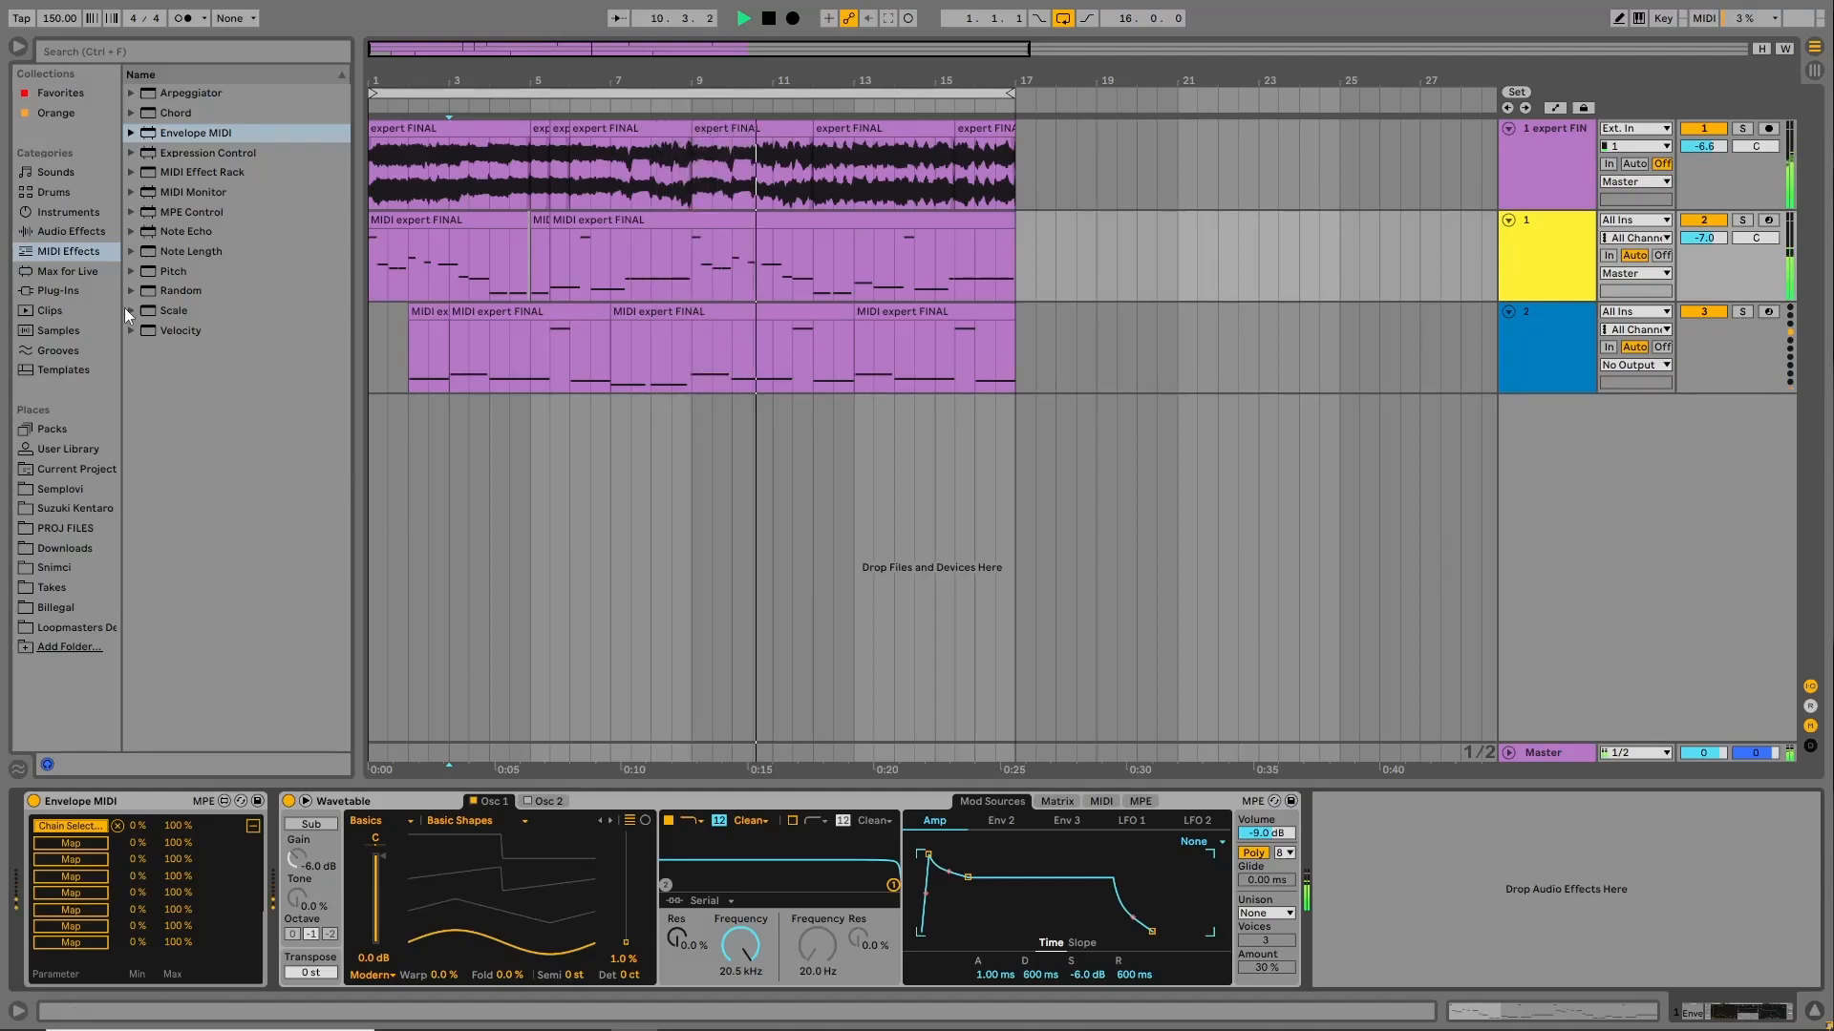
Duplicate the audio clip spanning bars 9 to 12 so that the copy starts at bar 12.
{"action": "left_click", "coordinate": [748, 128]}
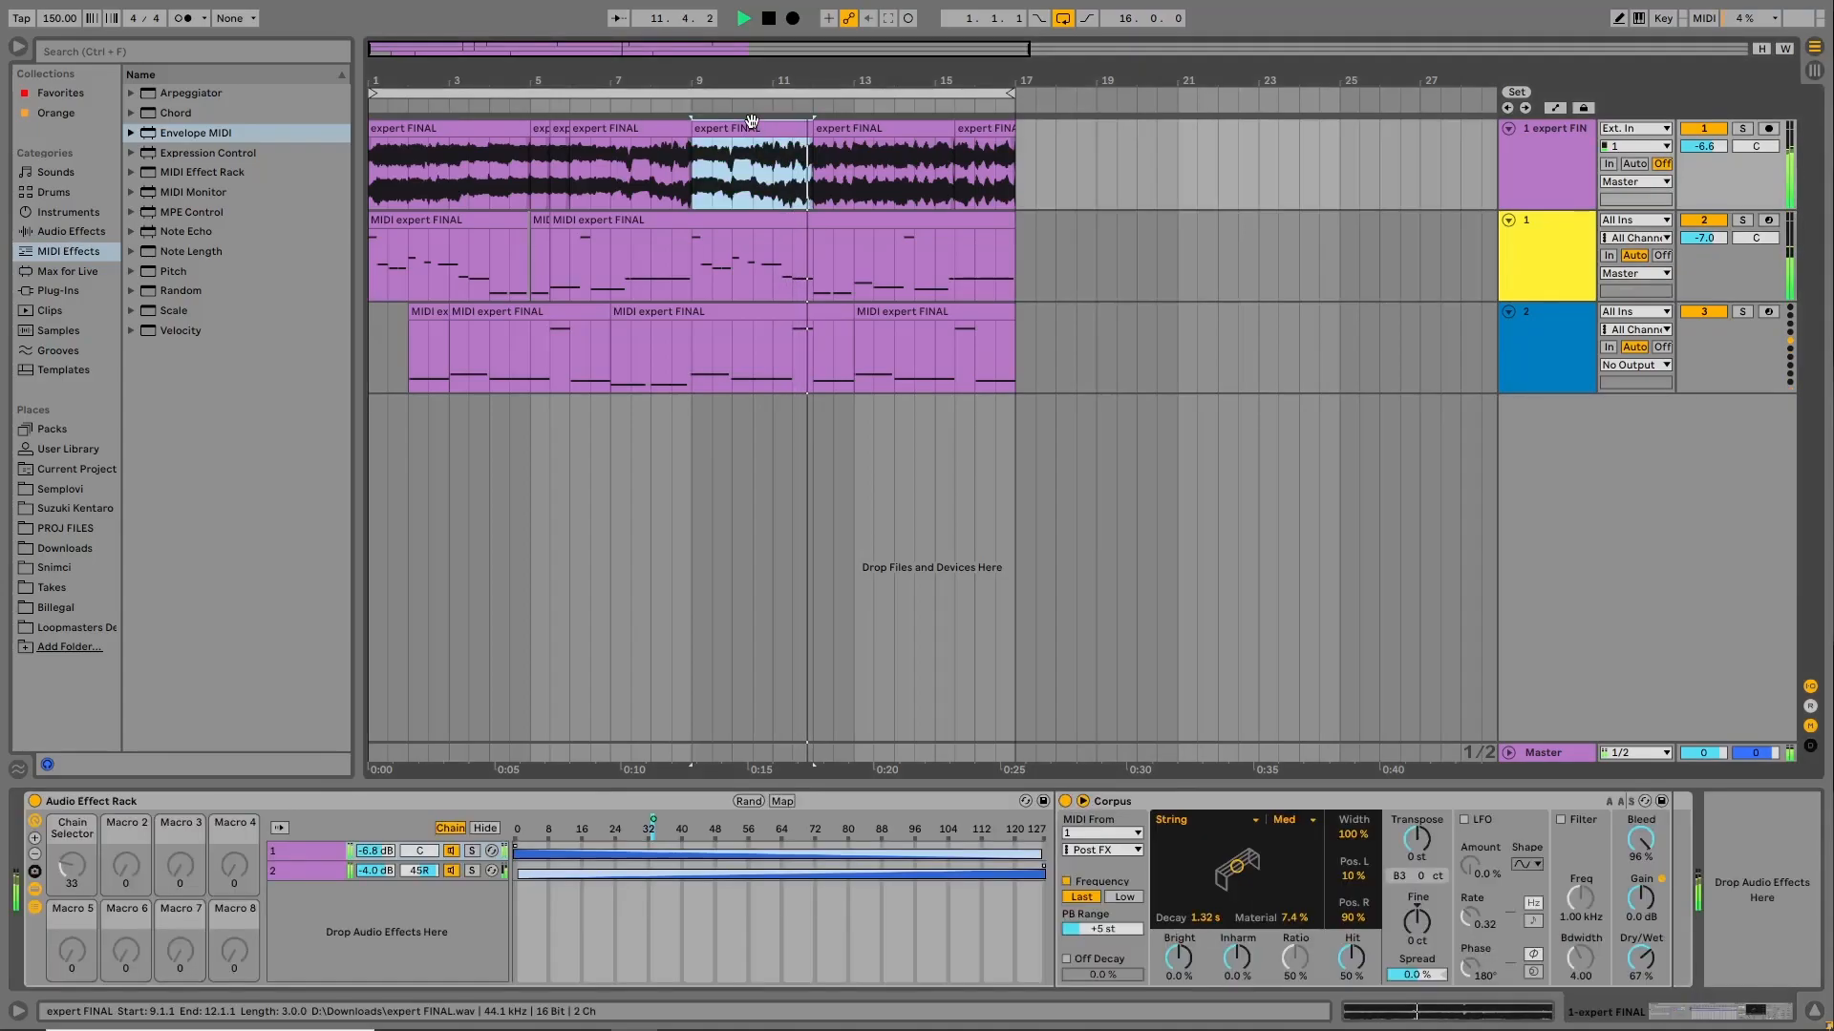
{"action": "key", "text": "ctrl+d"}
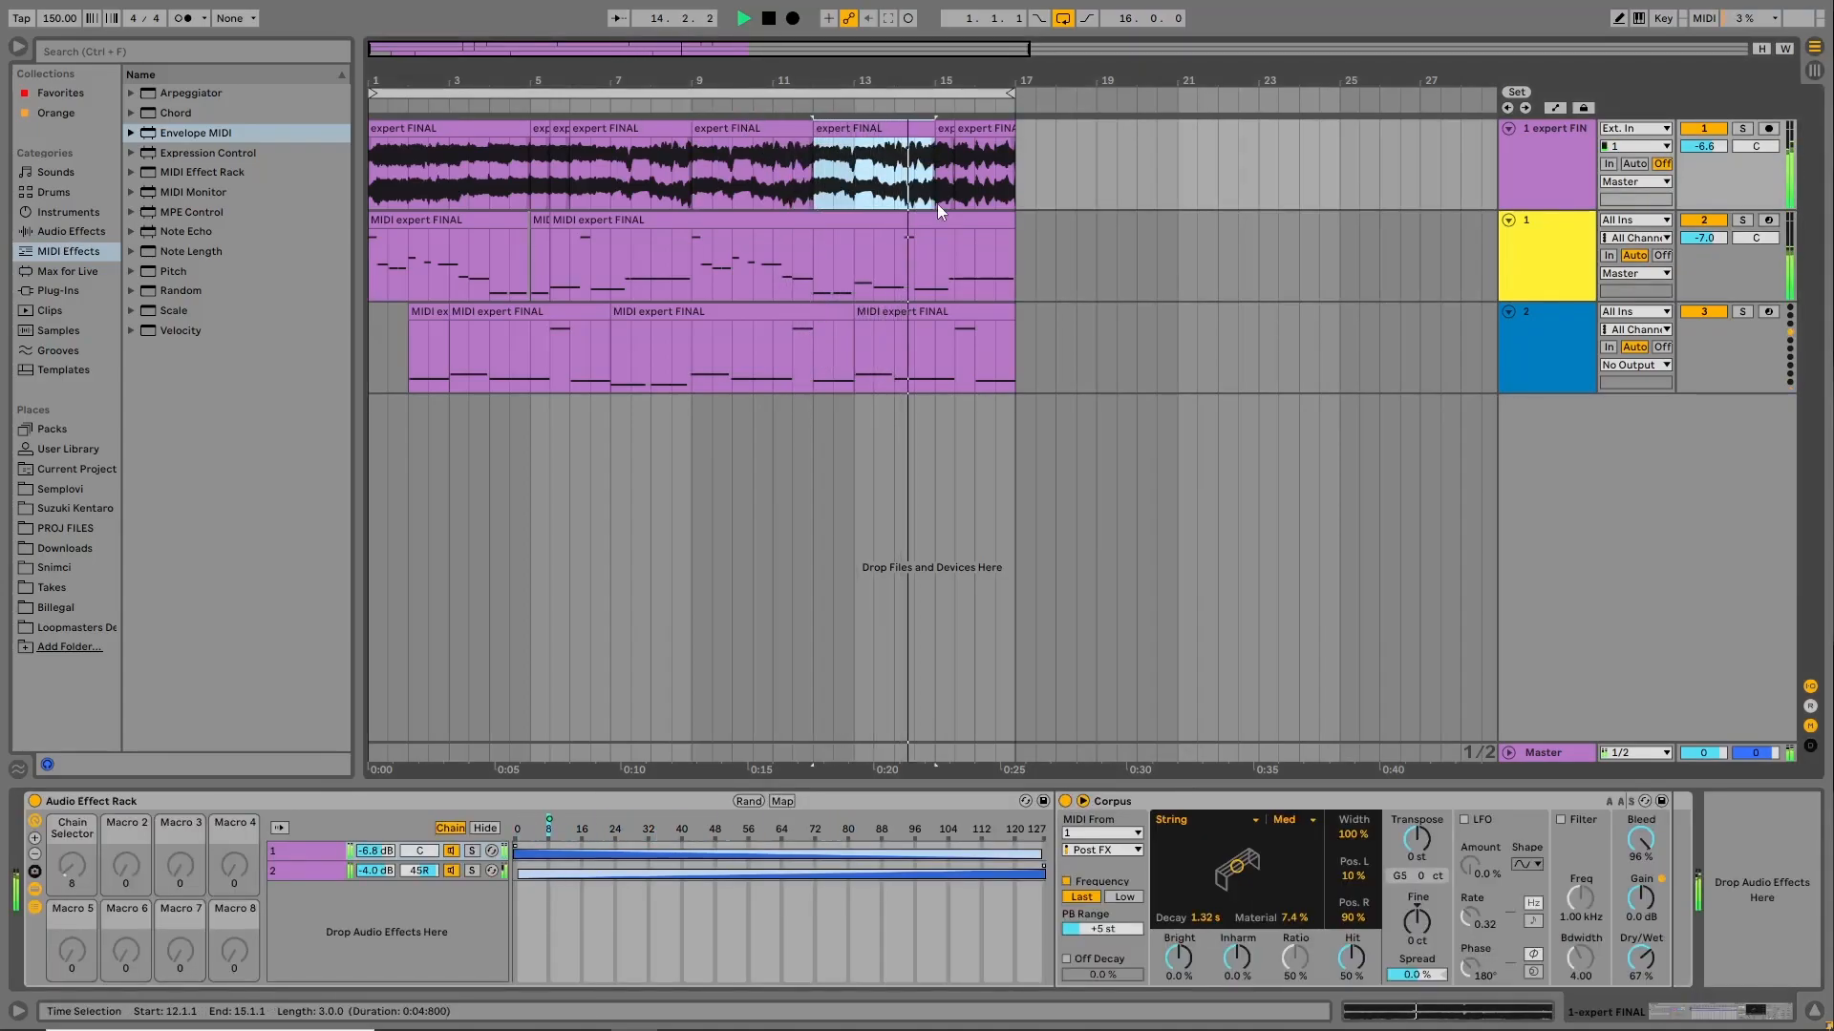
List the audio effects in the browser and fold the audio track's Audio Effect Rack.
{"action": "left_click", "coordinate": [1519, 153]}
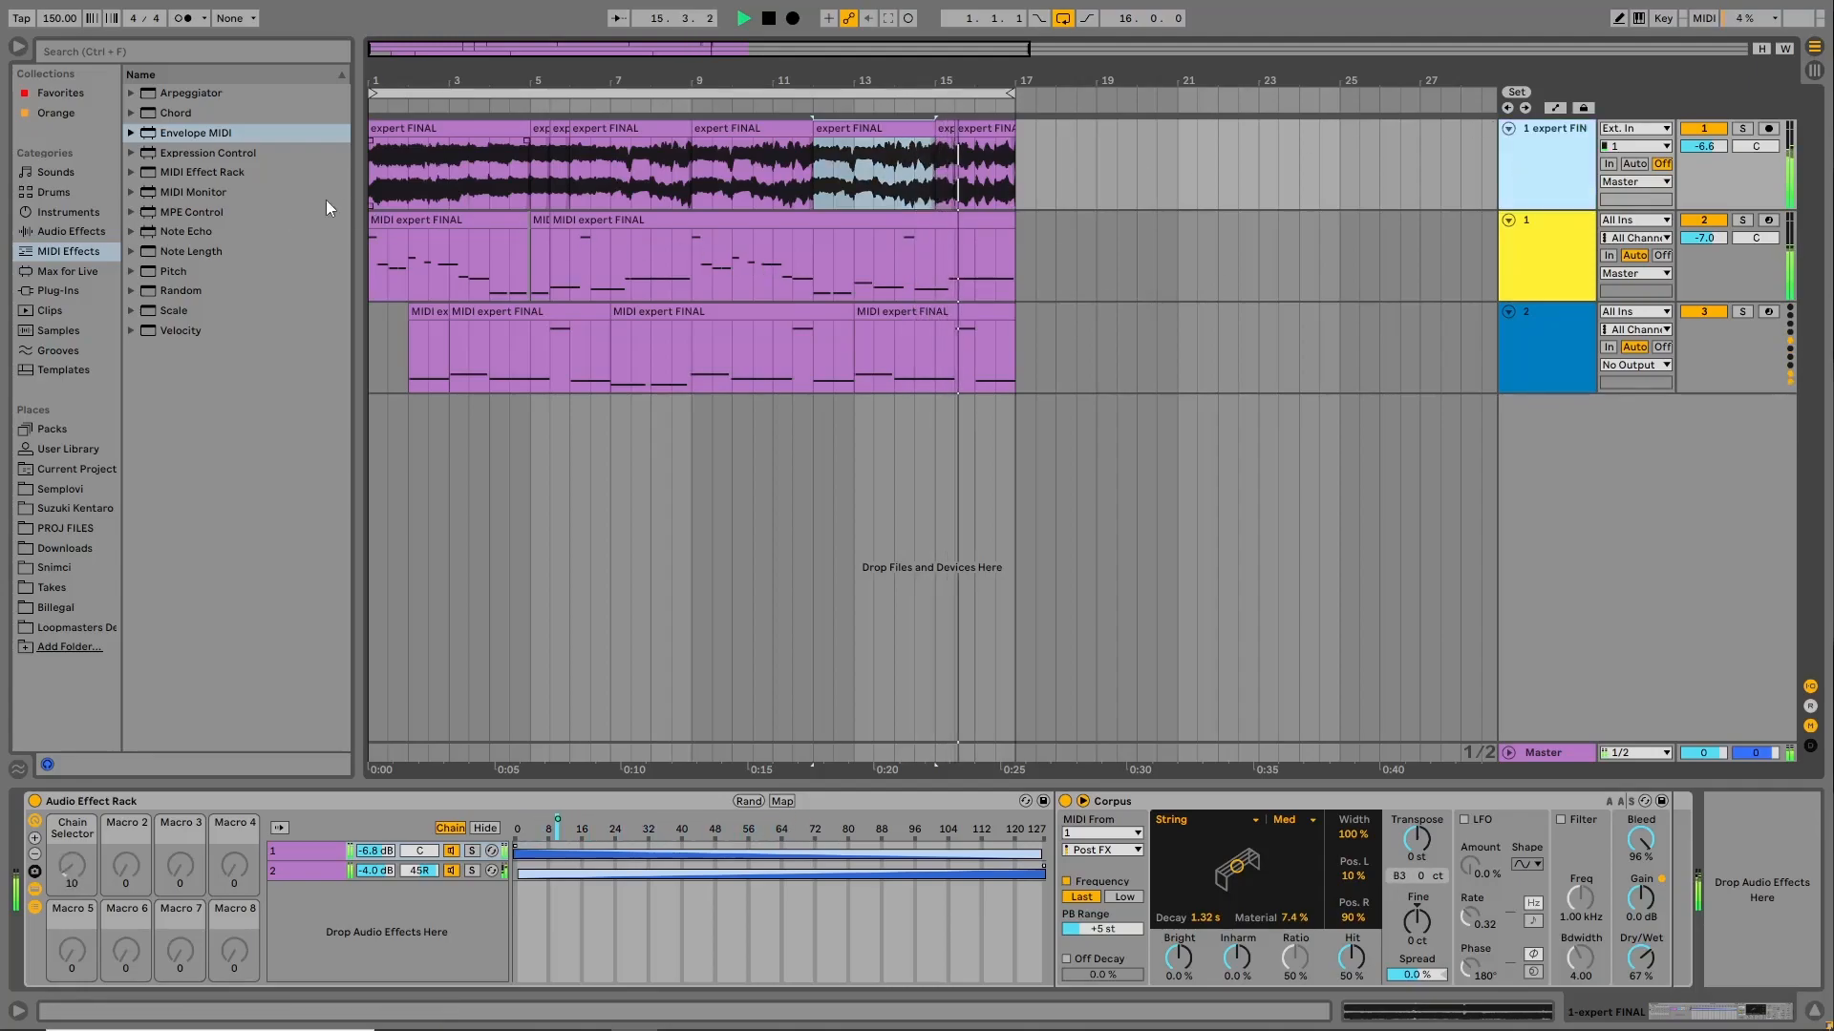
{"action": "left_click", "coordinate": [72, 231]}
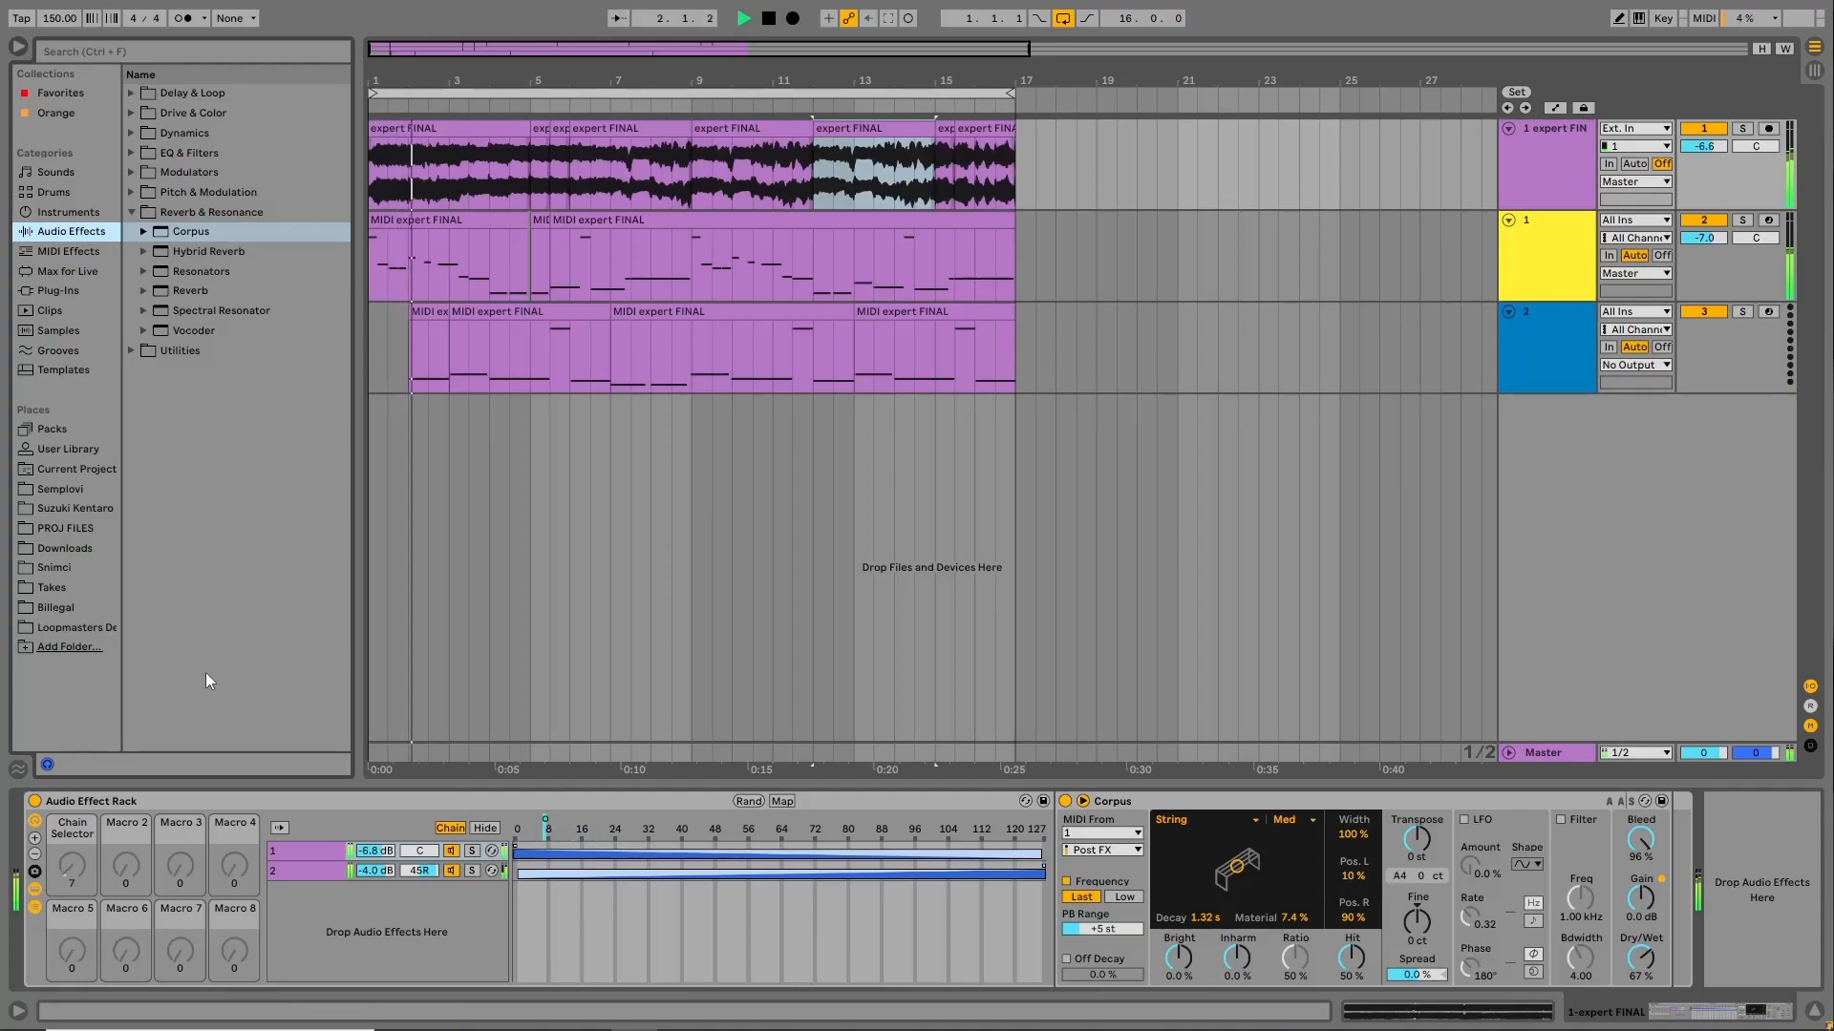
{"action": "double_click", "coordinate": [139, 800]}
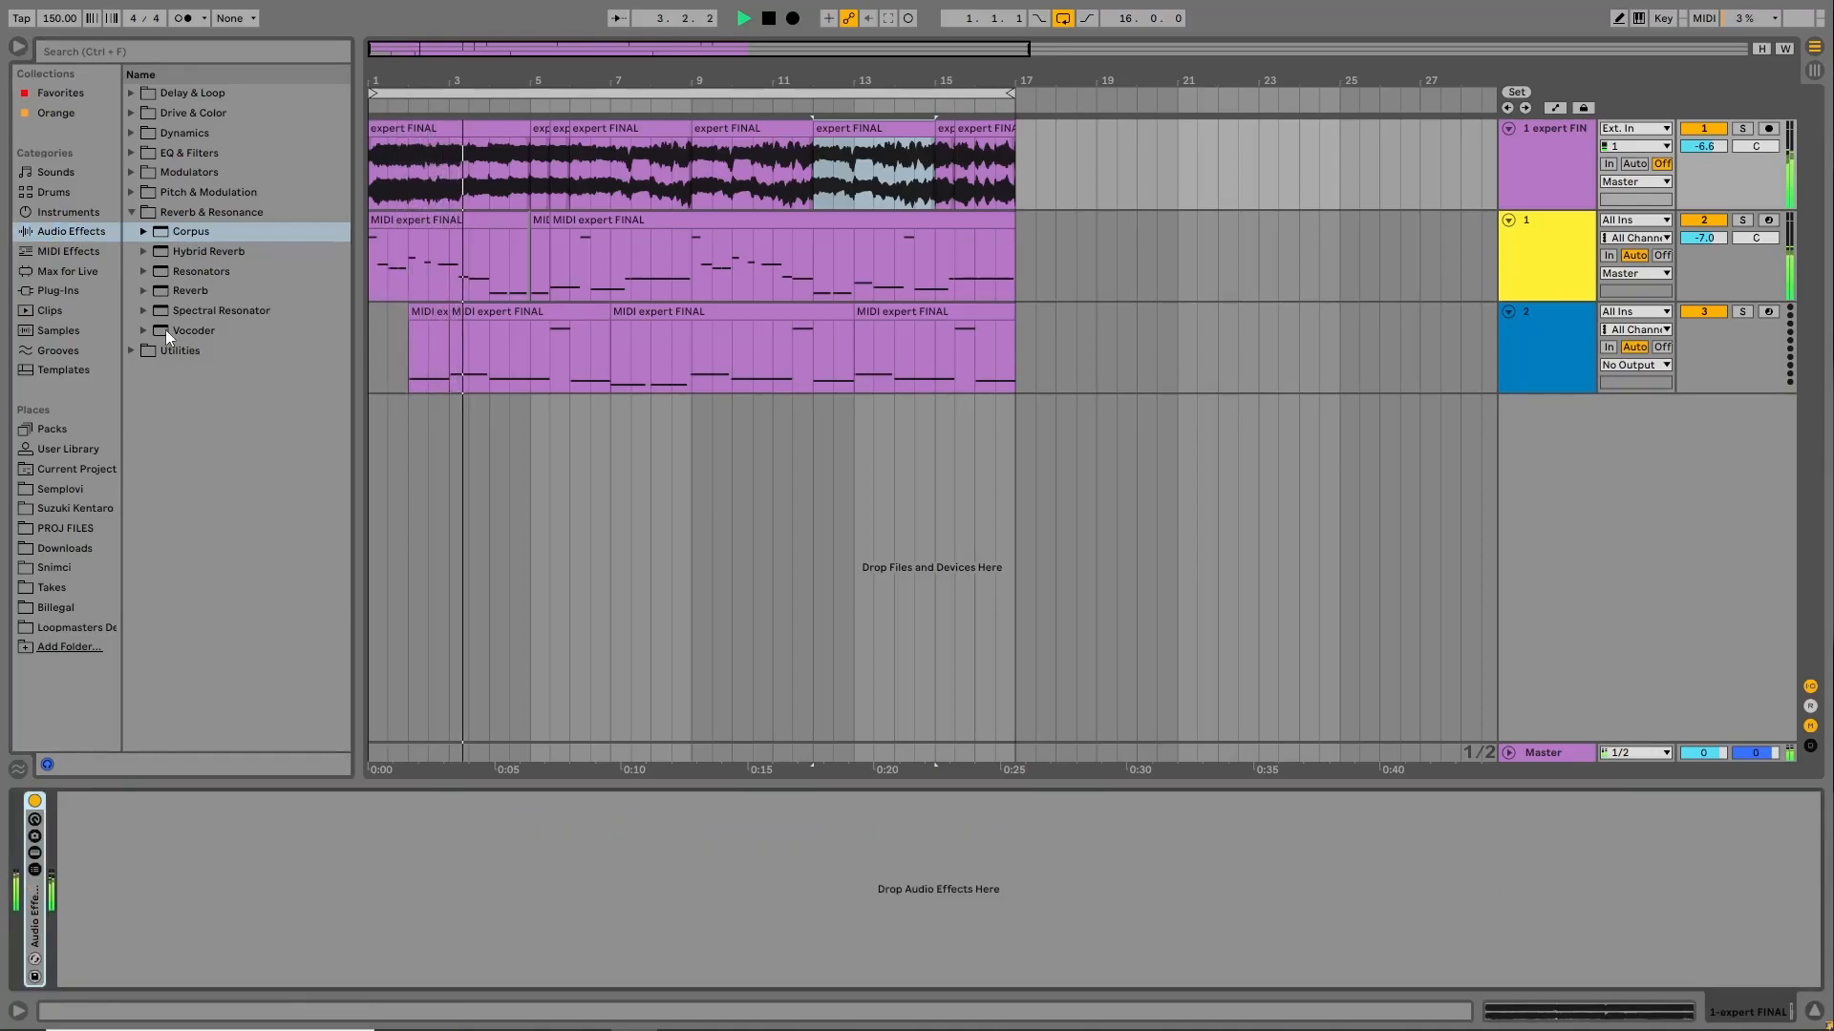
Examine the effects in the audio effect categories, from Reverb & Resonance and its Spectral Resonator presets up to Drive & Color.
{"action": "left_click", "coordinate": [140, 309]}
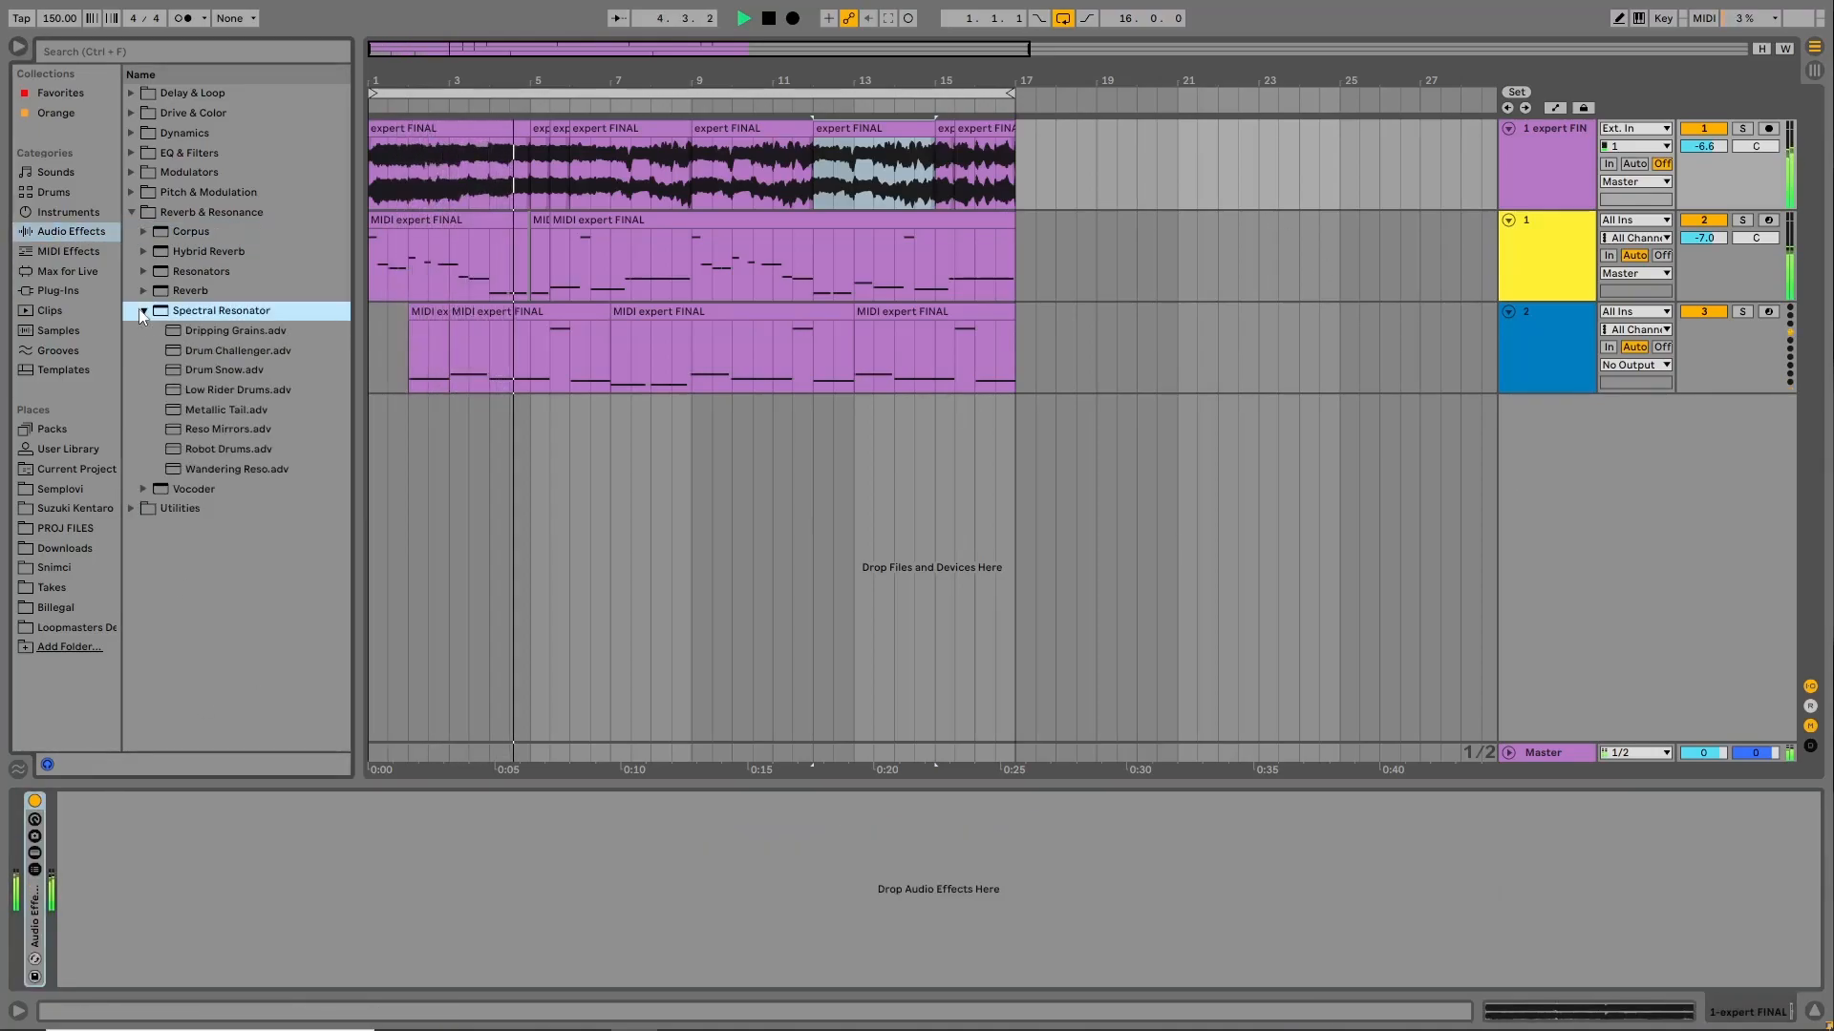
{"action": "left_click", "coordinate": [142, 311]}
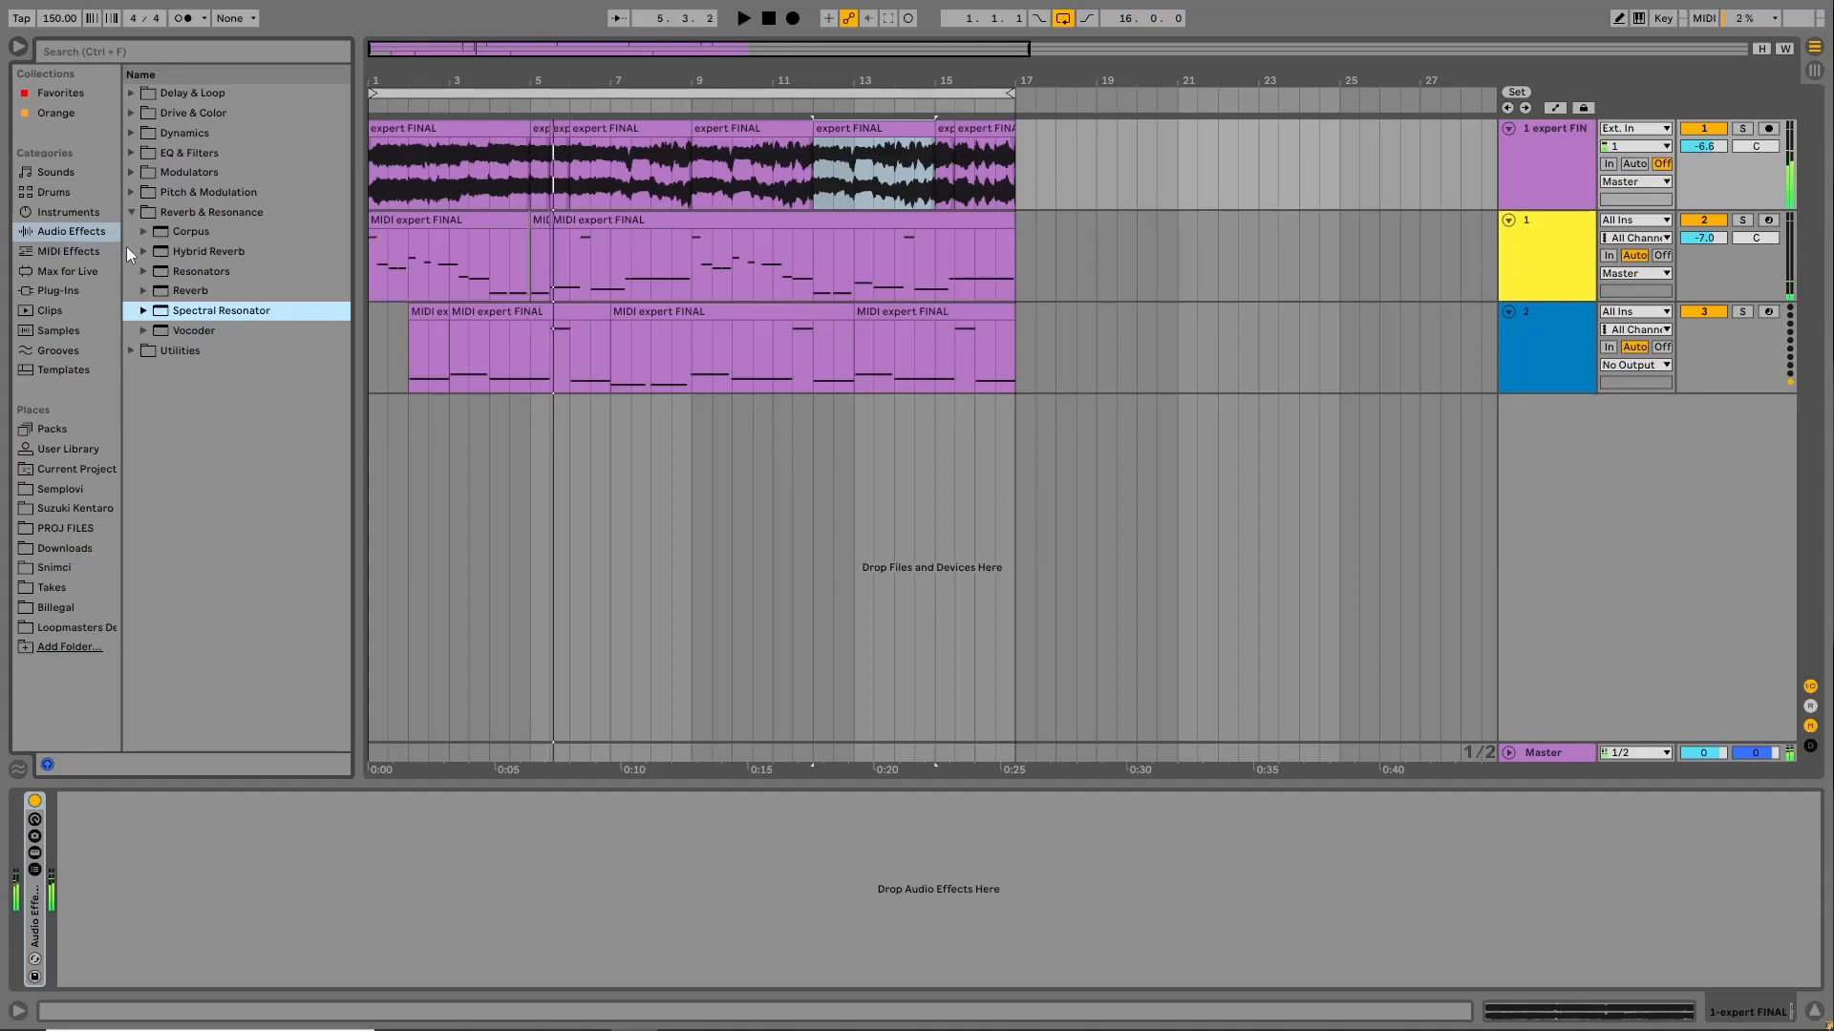
{"action": "left_click", "coordinate": [134, 214]}
{"action": "left_click", "coordinate": [139, 197]}
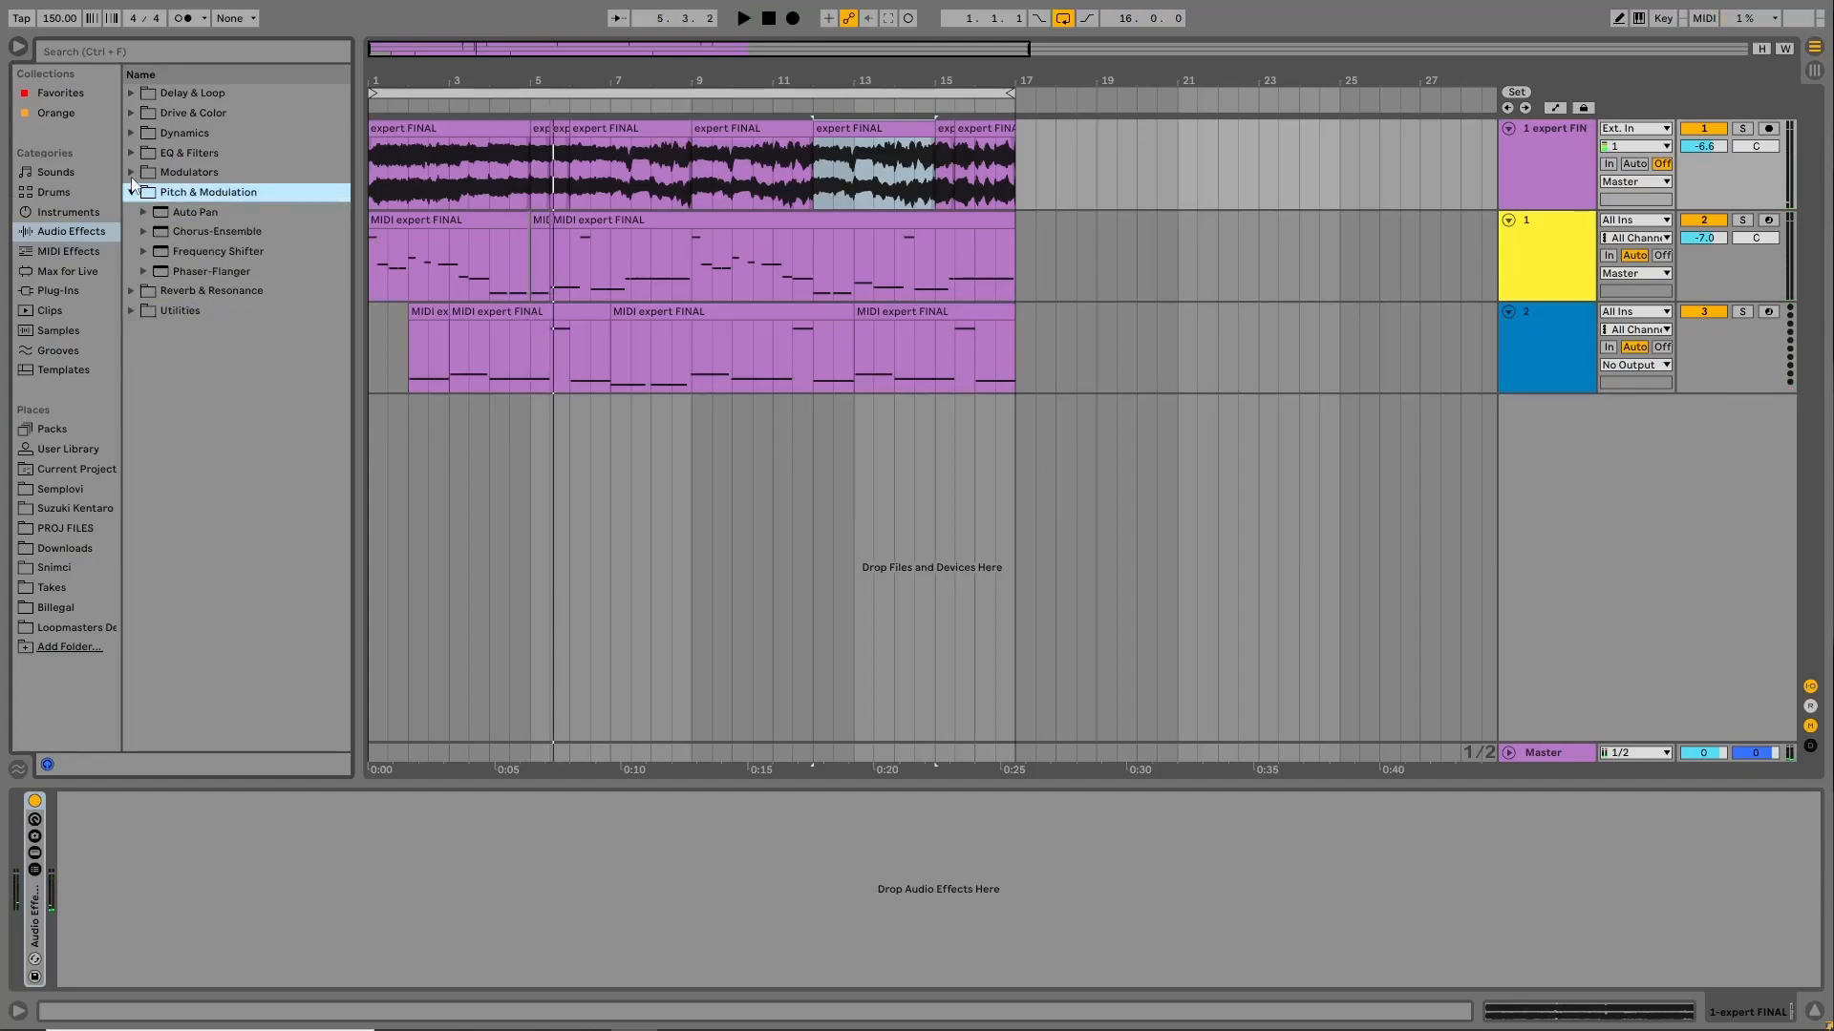
{"action": "left_click", "coordinate": [131, 176]}
{"action": "left_click", "coordinate": [136, 172]}
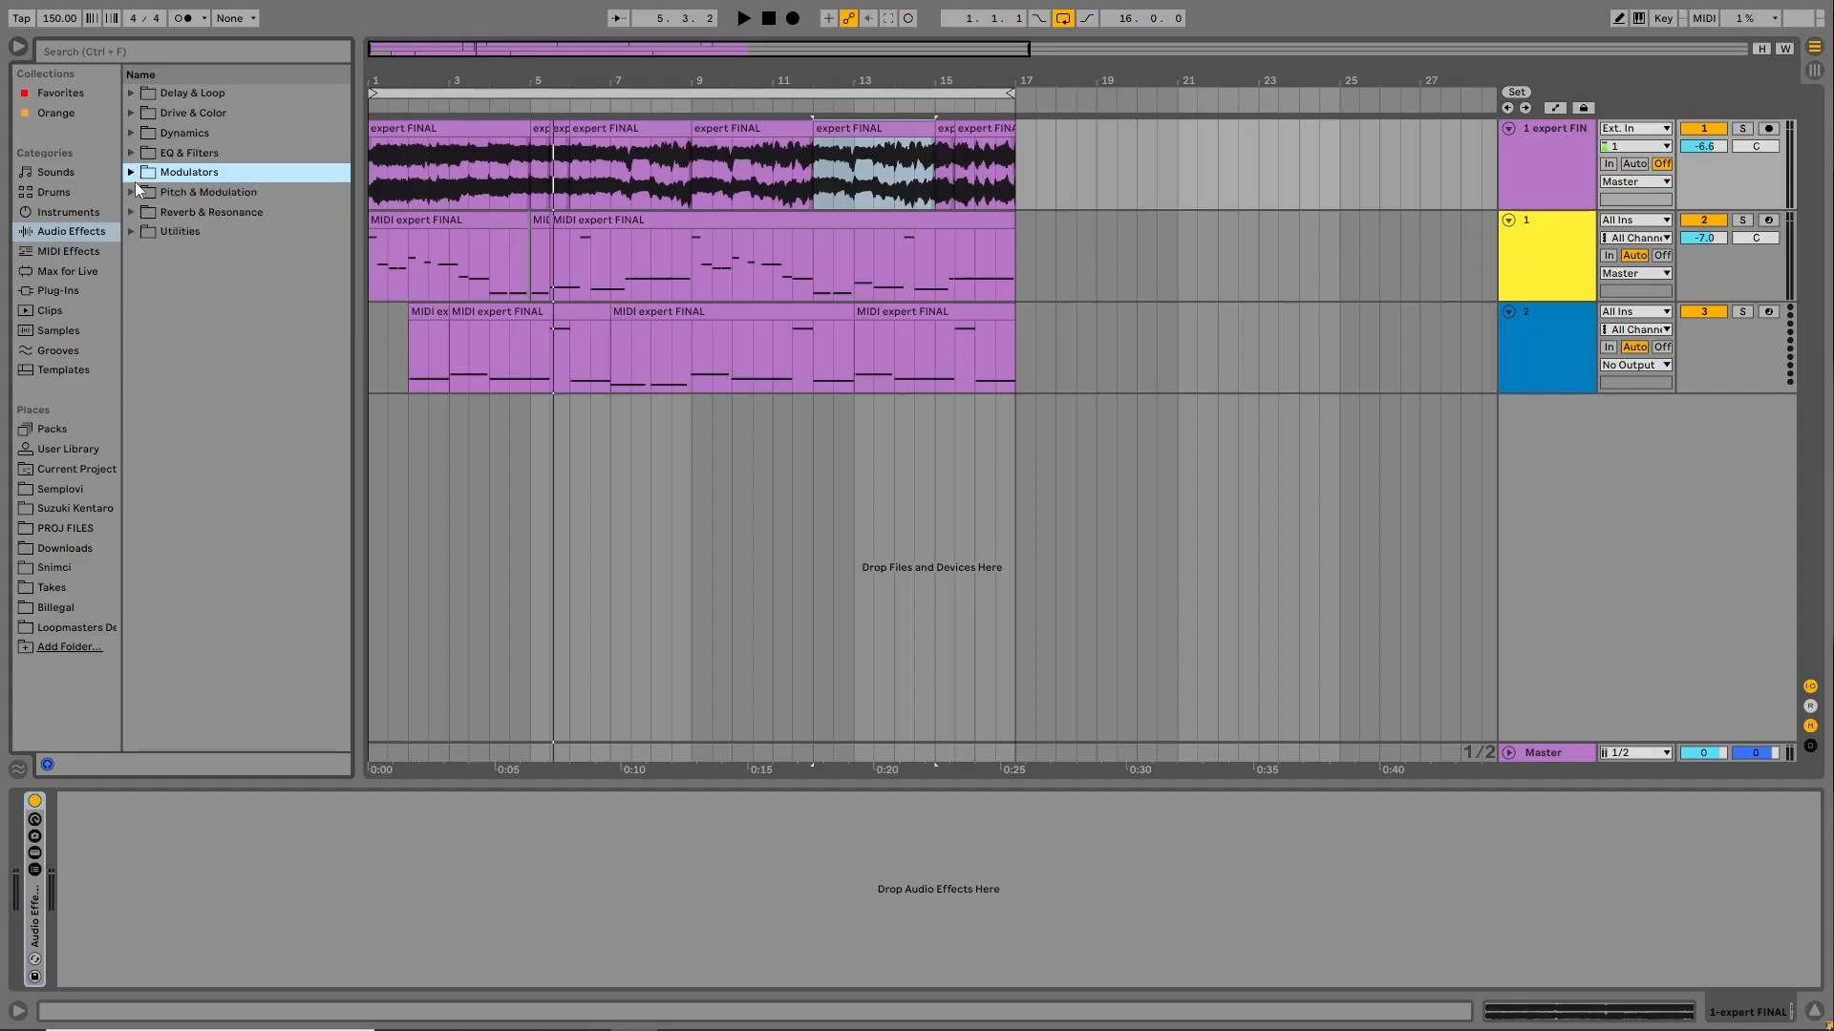
{"action": "left_click", "coordinate": [136, 211]}
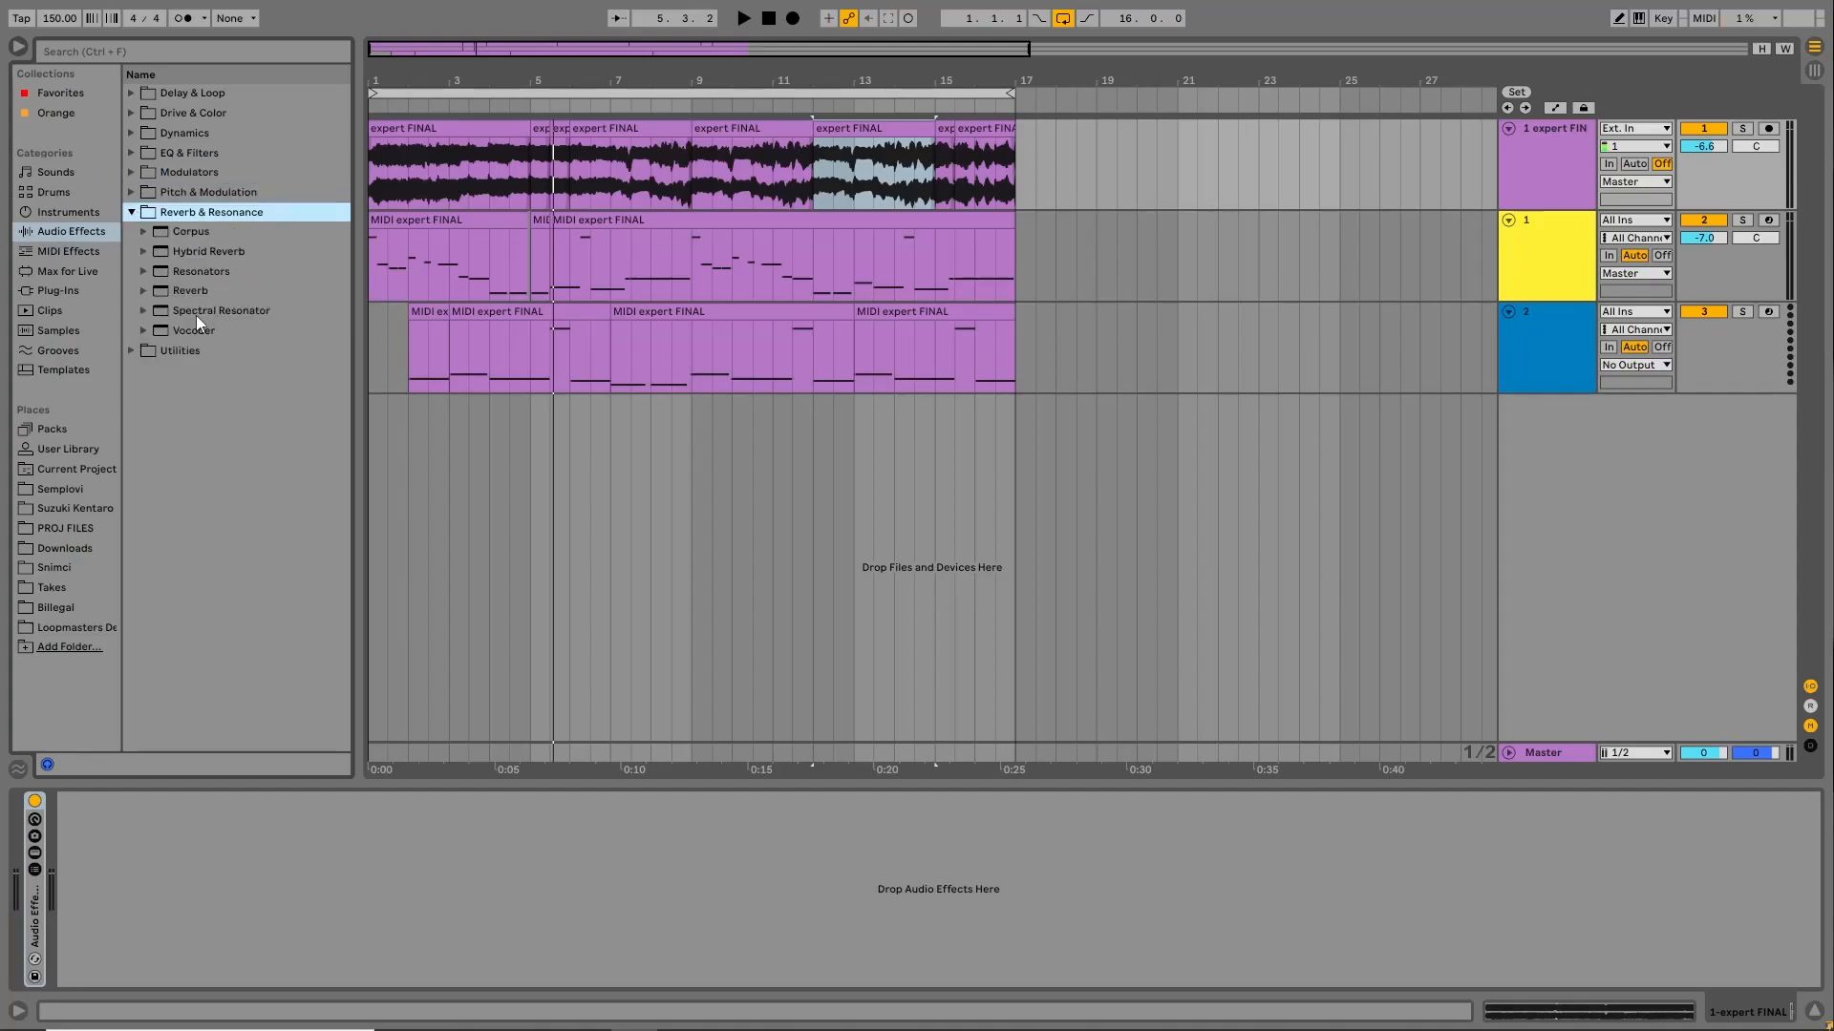
{"action": "left_click", "coordinate": [134, 170]}
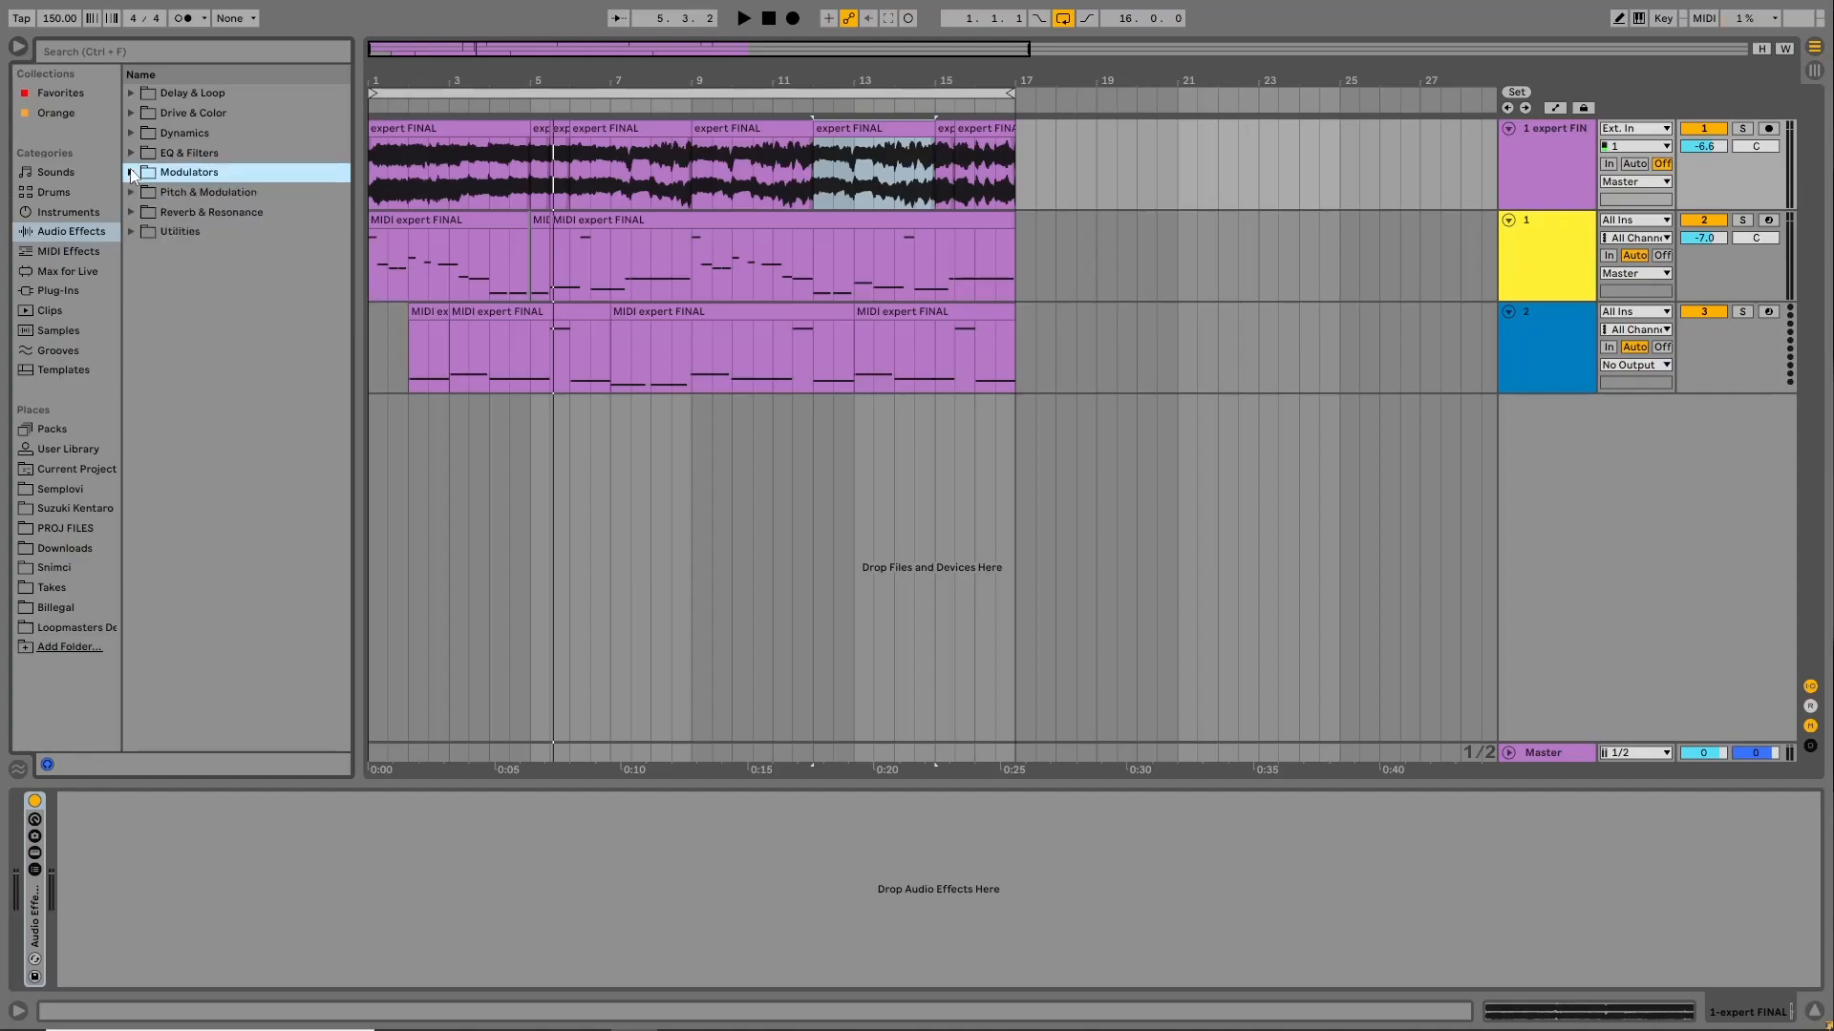
{"action": "left_click", "coordinate": [132, 151]}
{"action": "left_click", "coordinate": [131, 134]}
{"action": "left_click", "coordinate": [132, 114]}
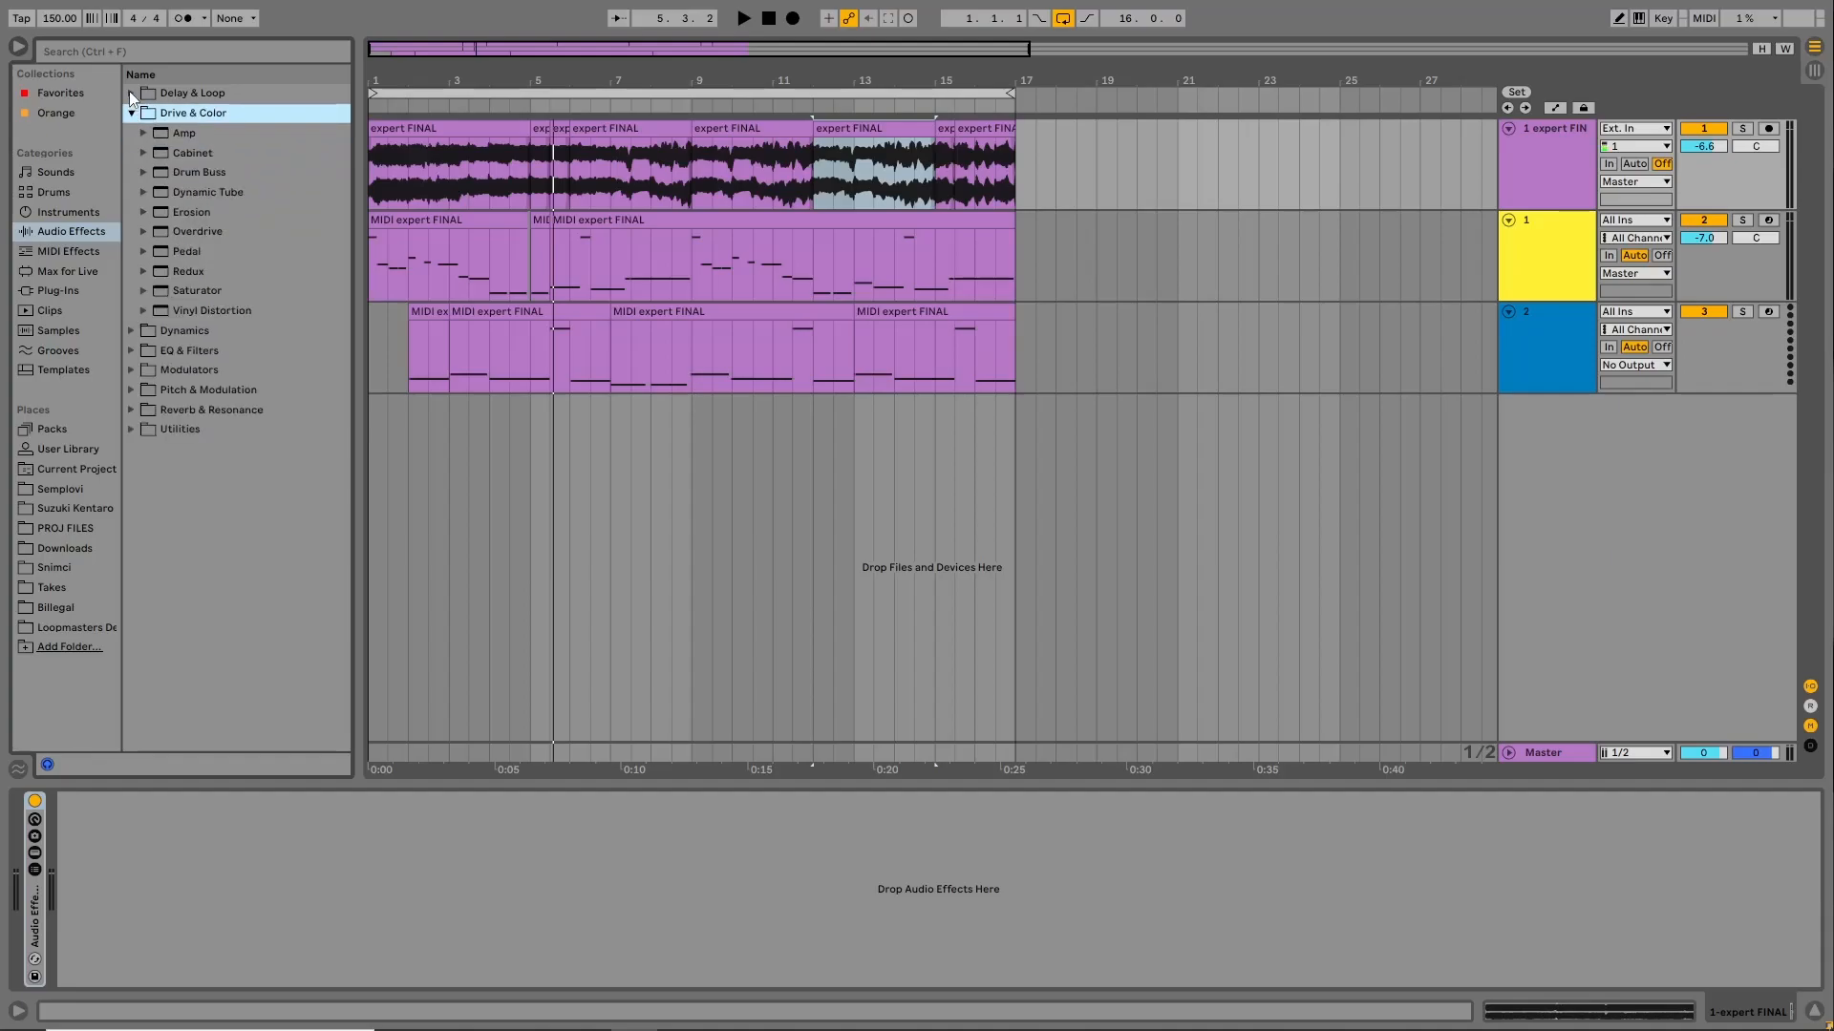
{"action": "left_click", "coordinate": [132, 93]}
{"action": "left_click_drag", "start_coordinate": [174, 231], "coordinate": [669, 152]}
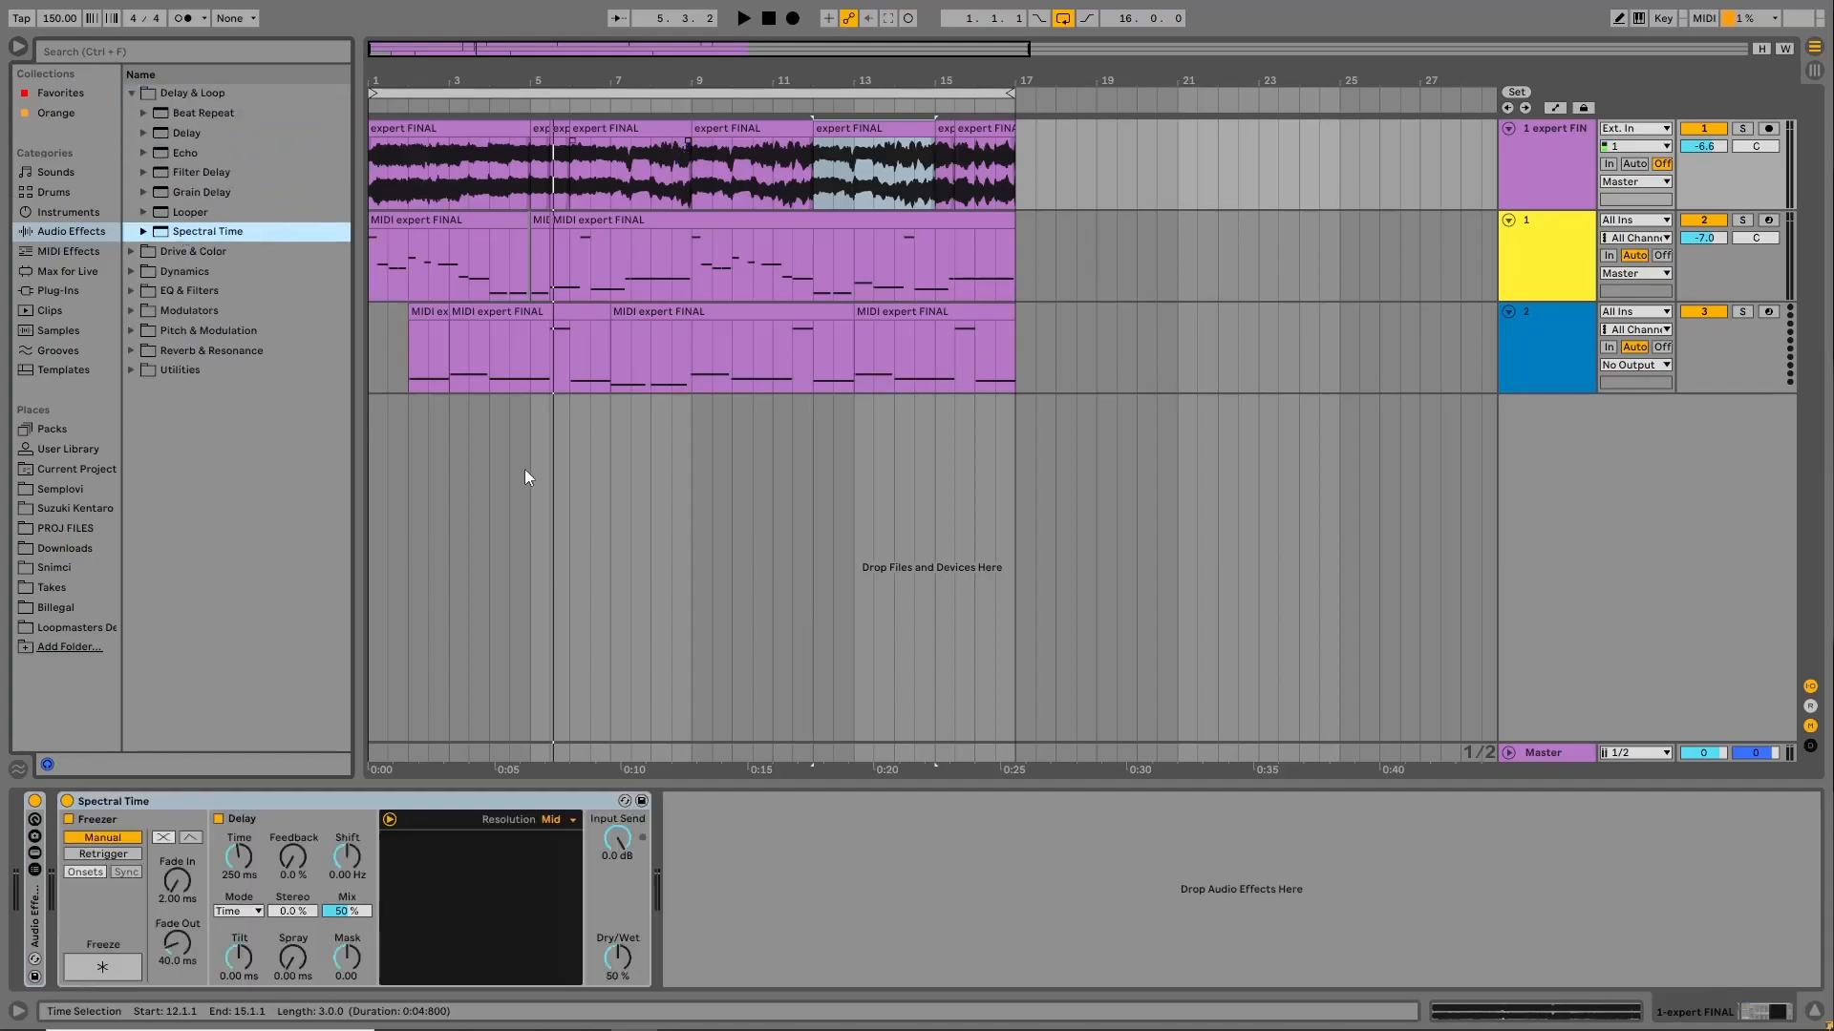
{"action": "left_click", "coordinate": [152, 804]}
{"action": "key", "text": "Delete"}
Add Spectral Resonator after the audio track's folded effect rack and play the arrangement from bar 1.
{"action": "left_click", "coordinate": [131, 351]}
{"action": "left_click_drag", "start_coordinate": [196, 311], "coordinate": [667, 250]}
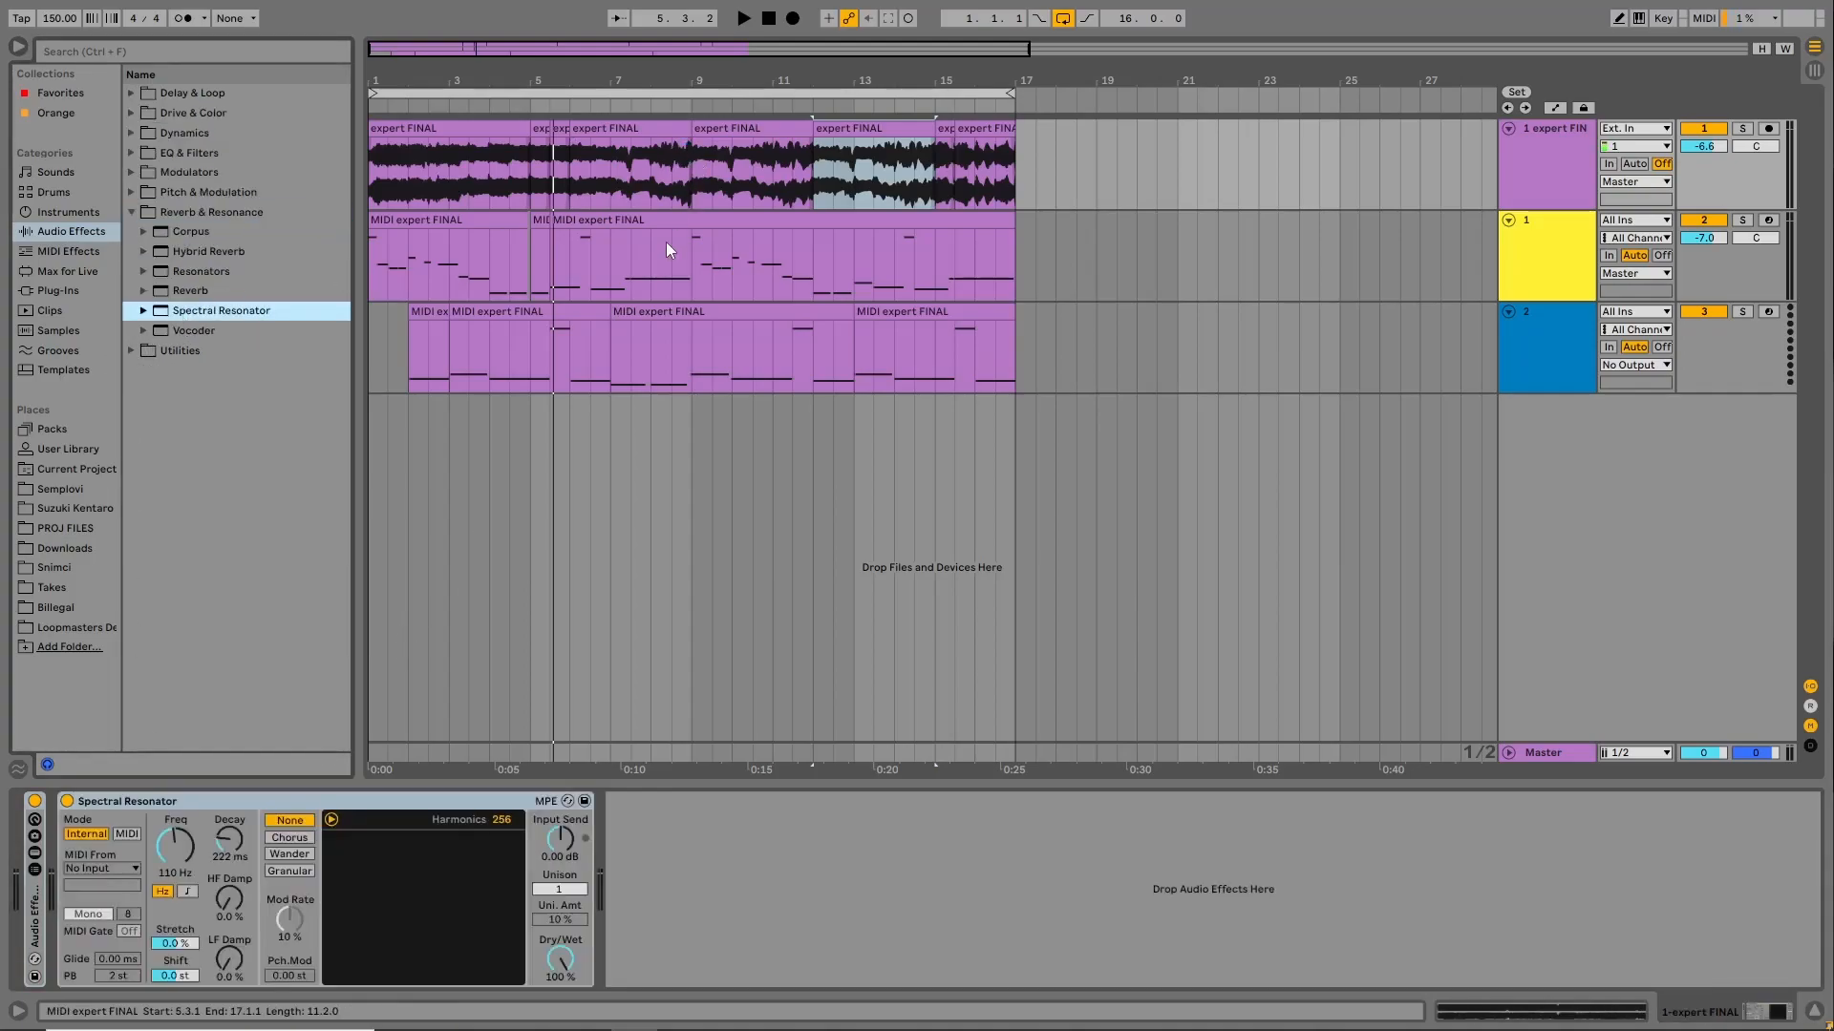
{"action": "left_click", "coordinate": [376, 182]}
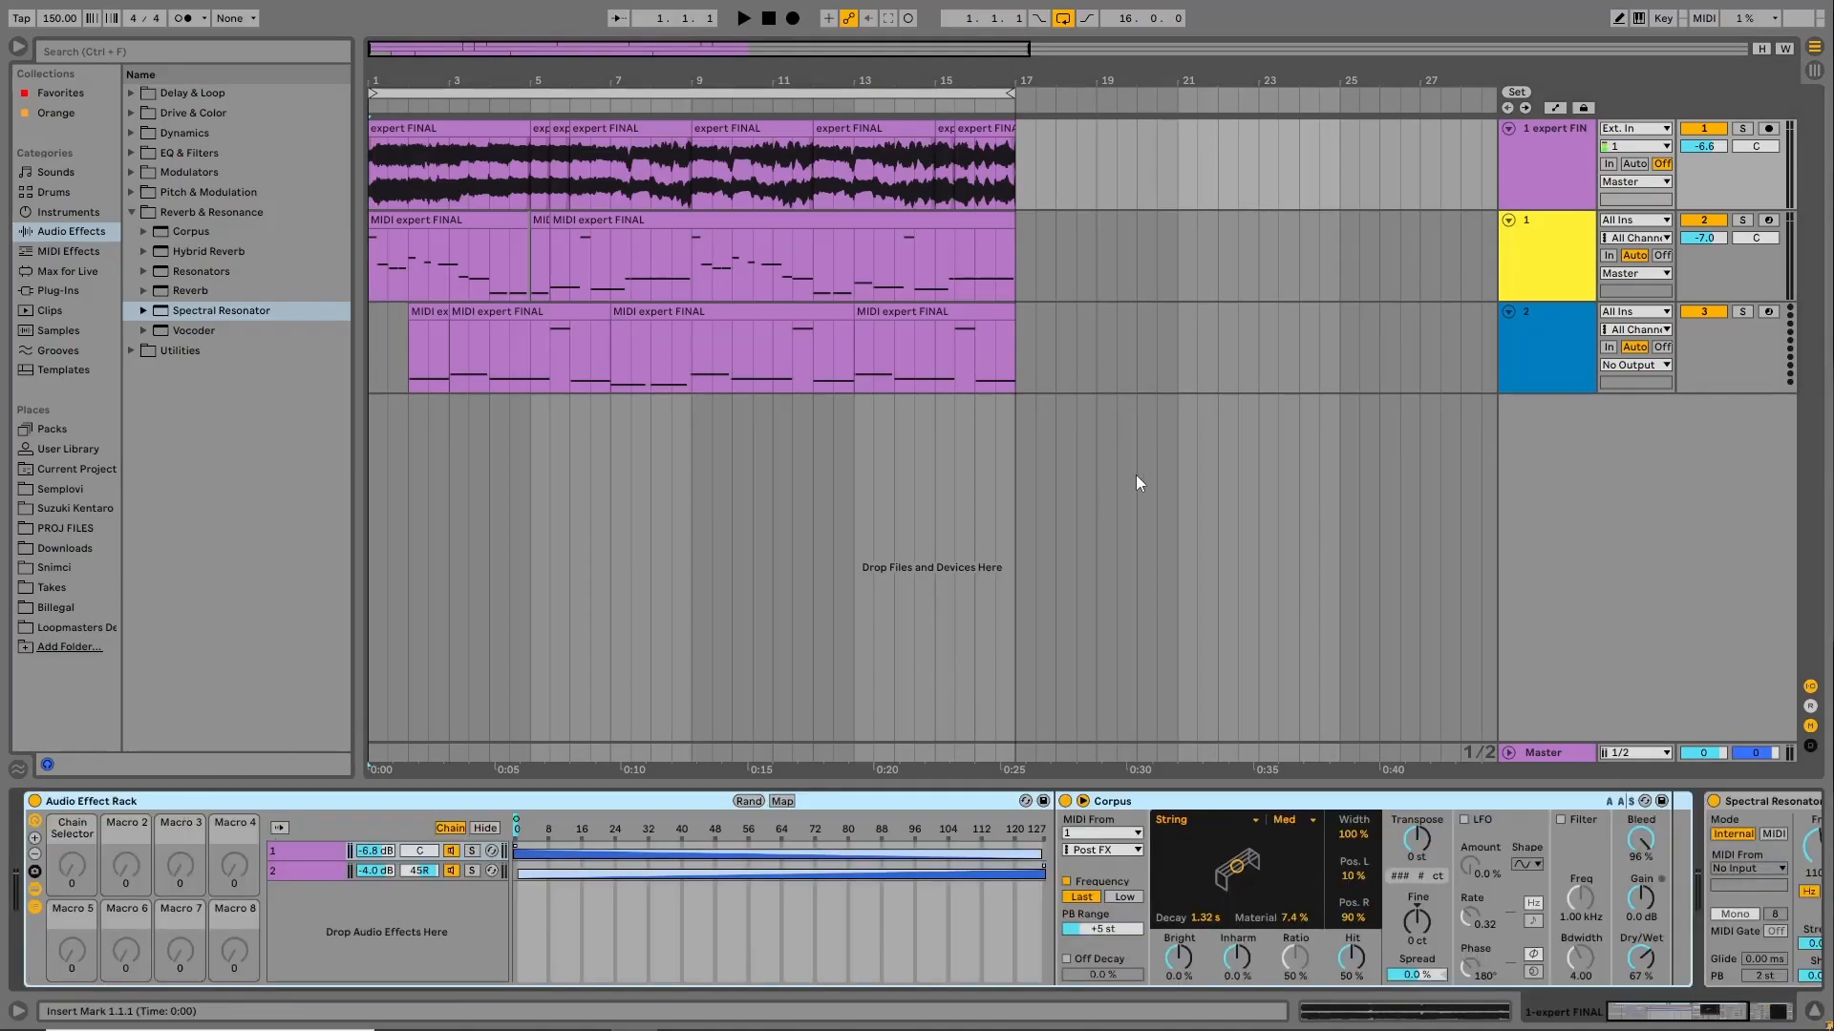
{"action": "double_click", "coordinate": [108, 804]}
{"action": "key", "text": "space"}
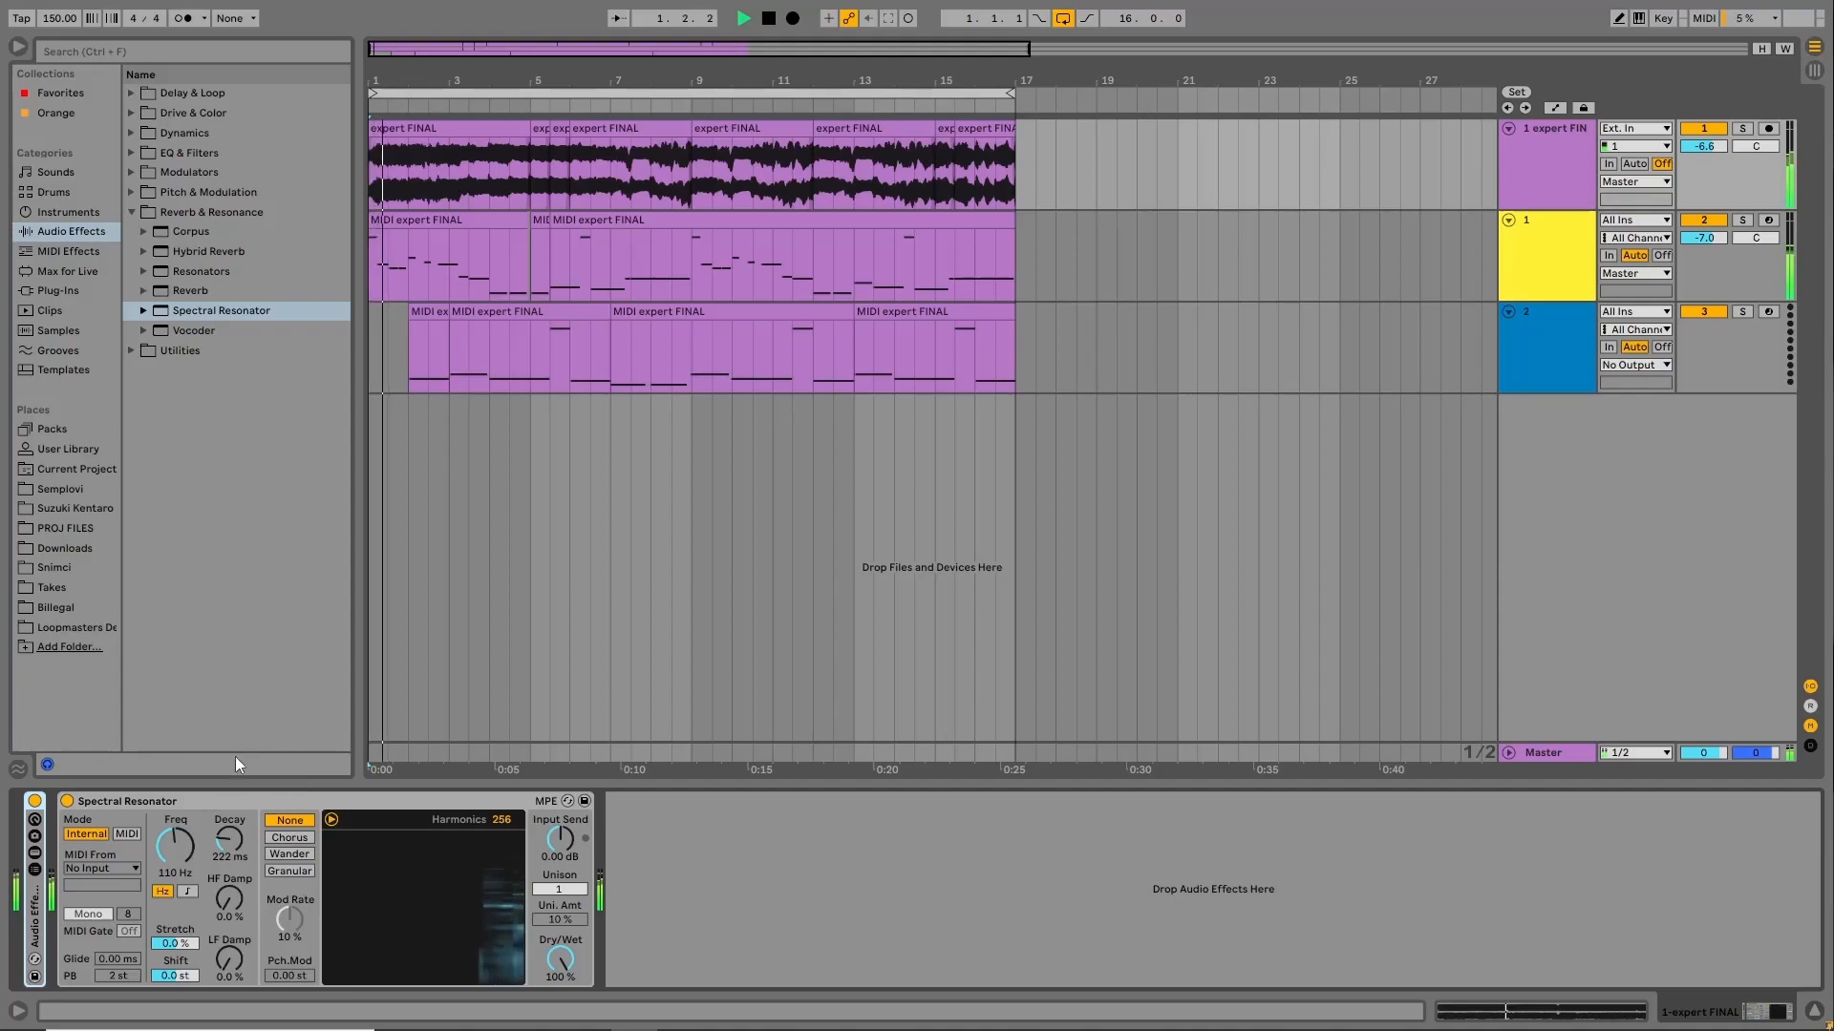
Switch Spectral Resonator to MIDI mode with input from track 2, and set its decay to 2.75 s.
{"action": "left_click", "coordinate": [136, 835]}
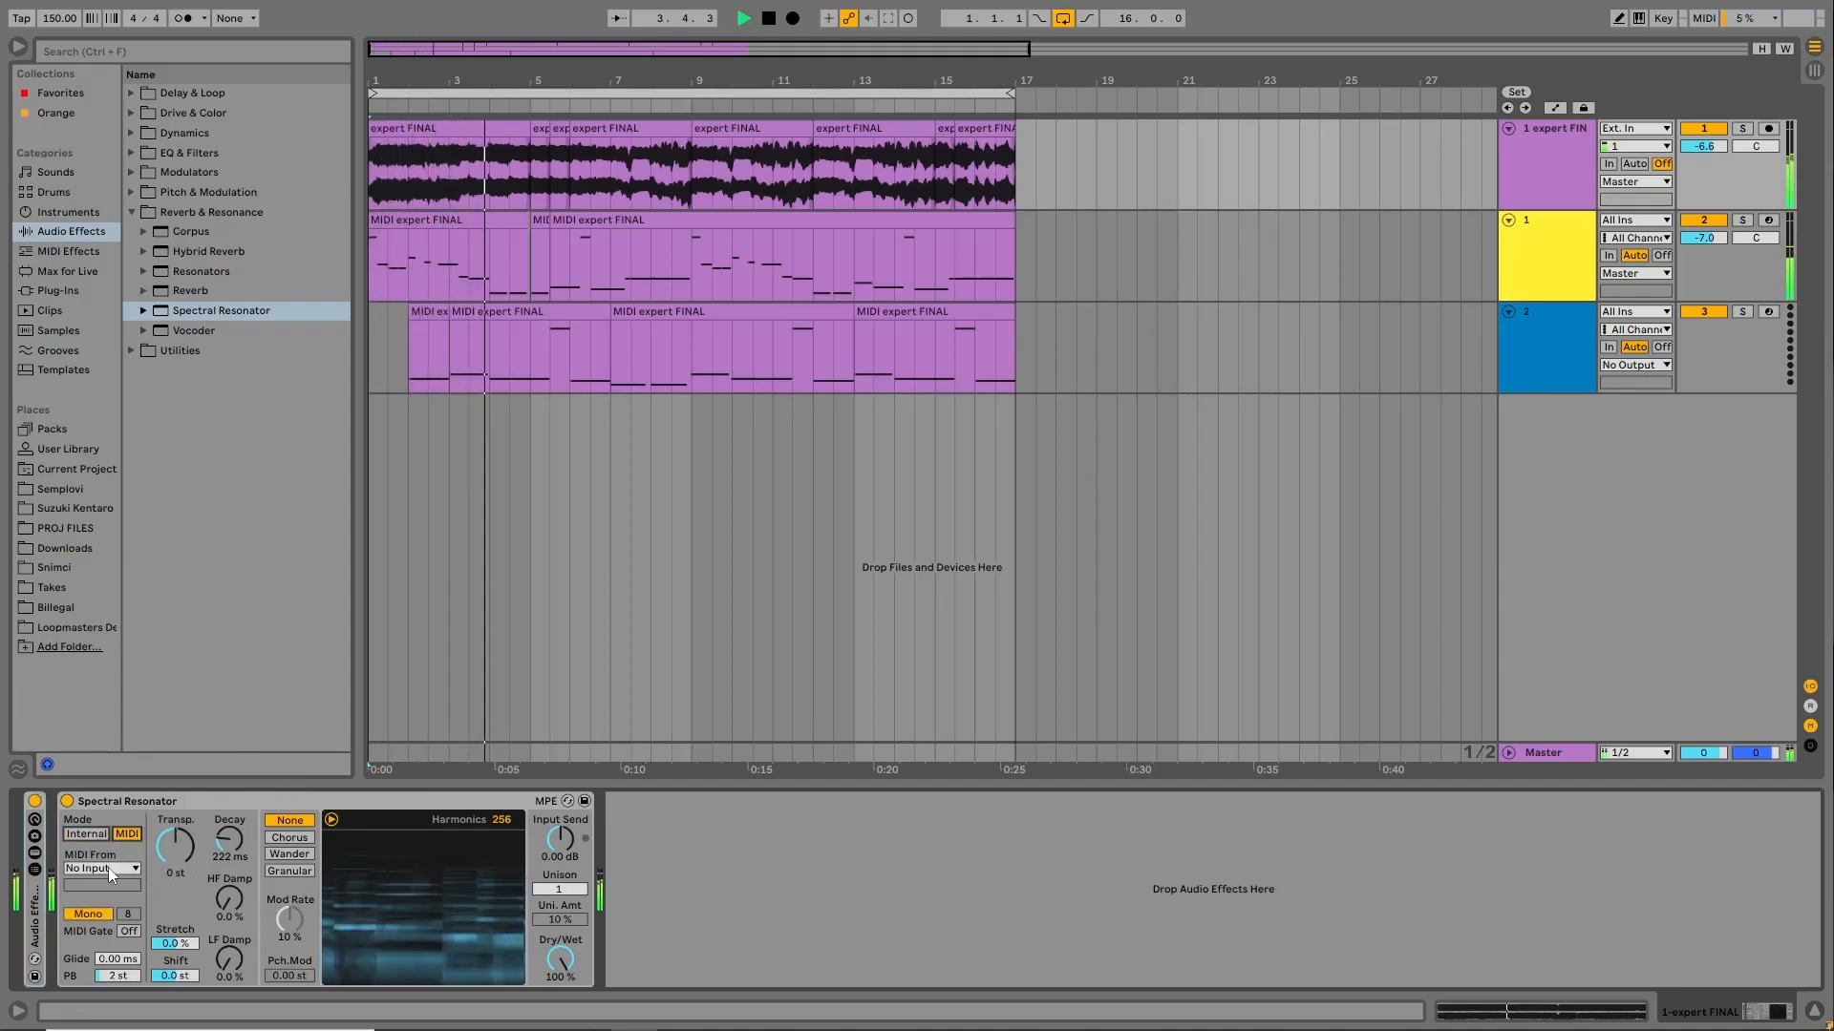
{"action": "left_click", "coordinate": [107, 867]}
{"action": "left_click", "coordinate": [111, 901]}
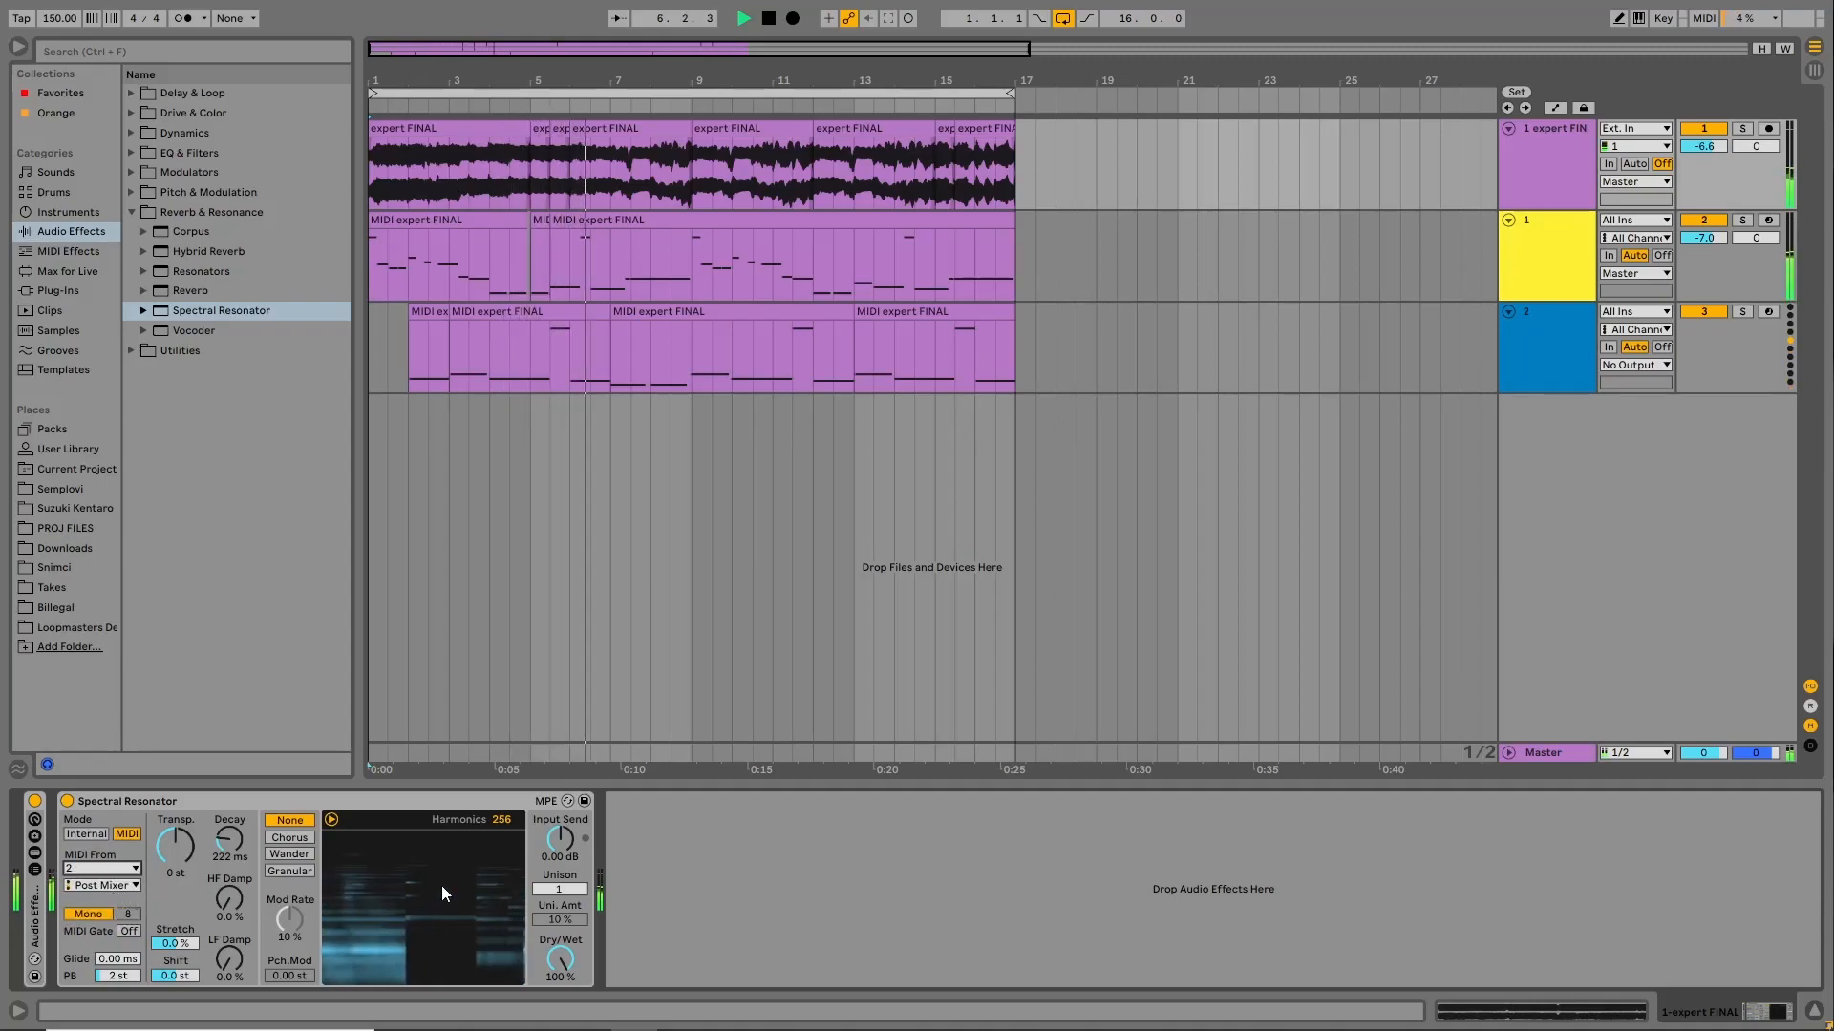
{"action": "left_click_drag", "start_coordinate": [250, 857], "coordinate": [175, 855]}
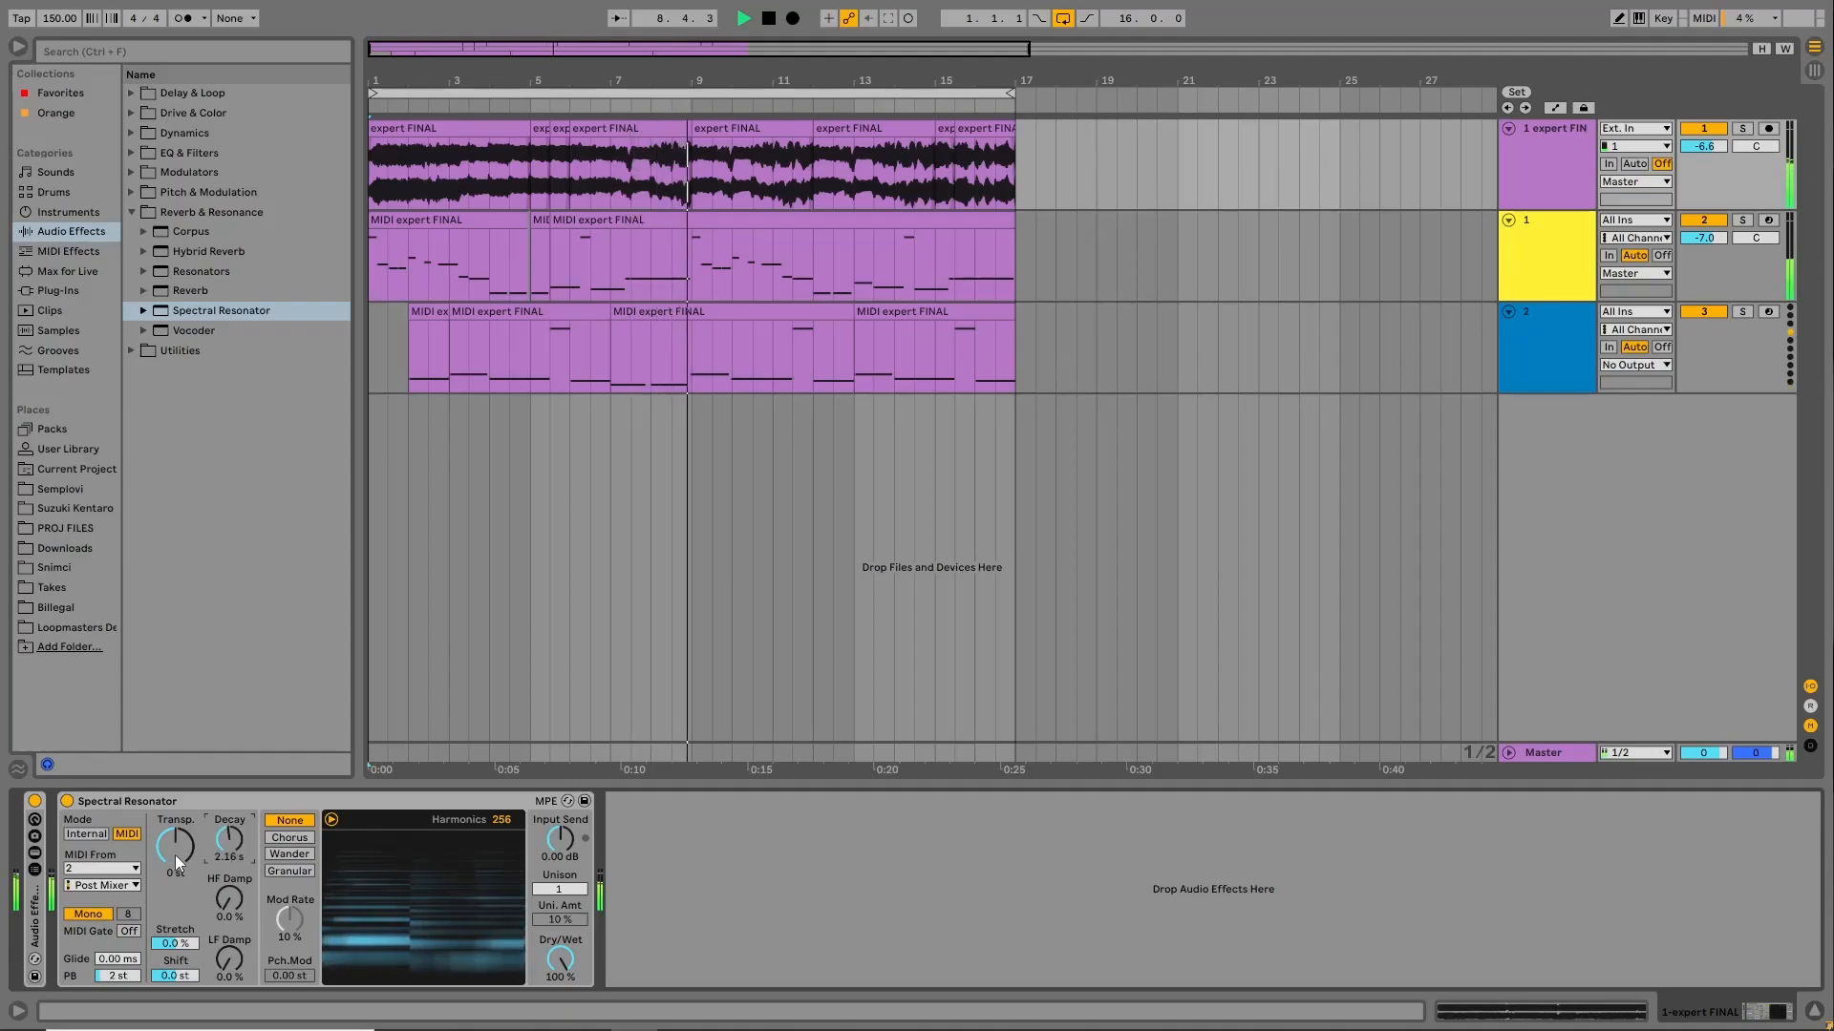
{"action": "mouse_move", "coordinate": [231, 842]}
{"action": "left_mouse_down"}
{"action": "mouse_move", "coordinate": [231, 827]}
{"action": "mouse_move", "coordinate": [231, 851]}
{"action": "left_mouse_up"}
Group the audio track's Spectral Resonator into an Audio Effect Rack and duplicate its chain.
{"action": "left_click", "coordinate": [691, 294]}
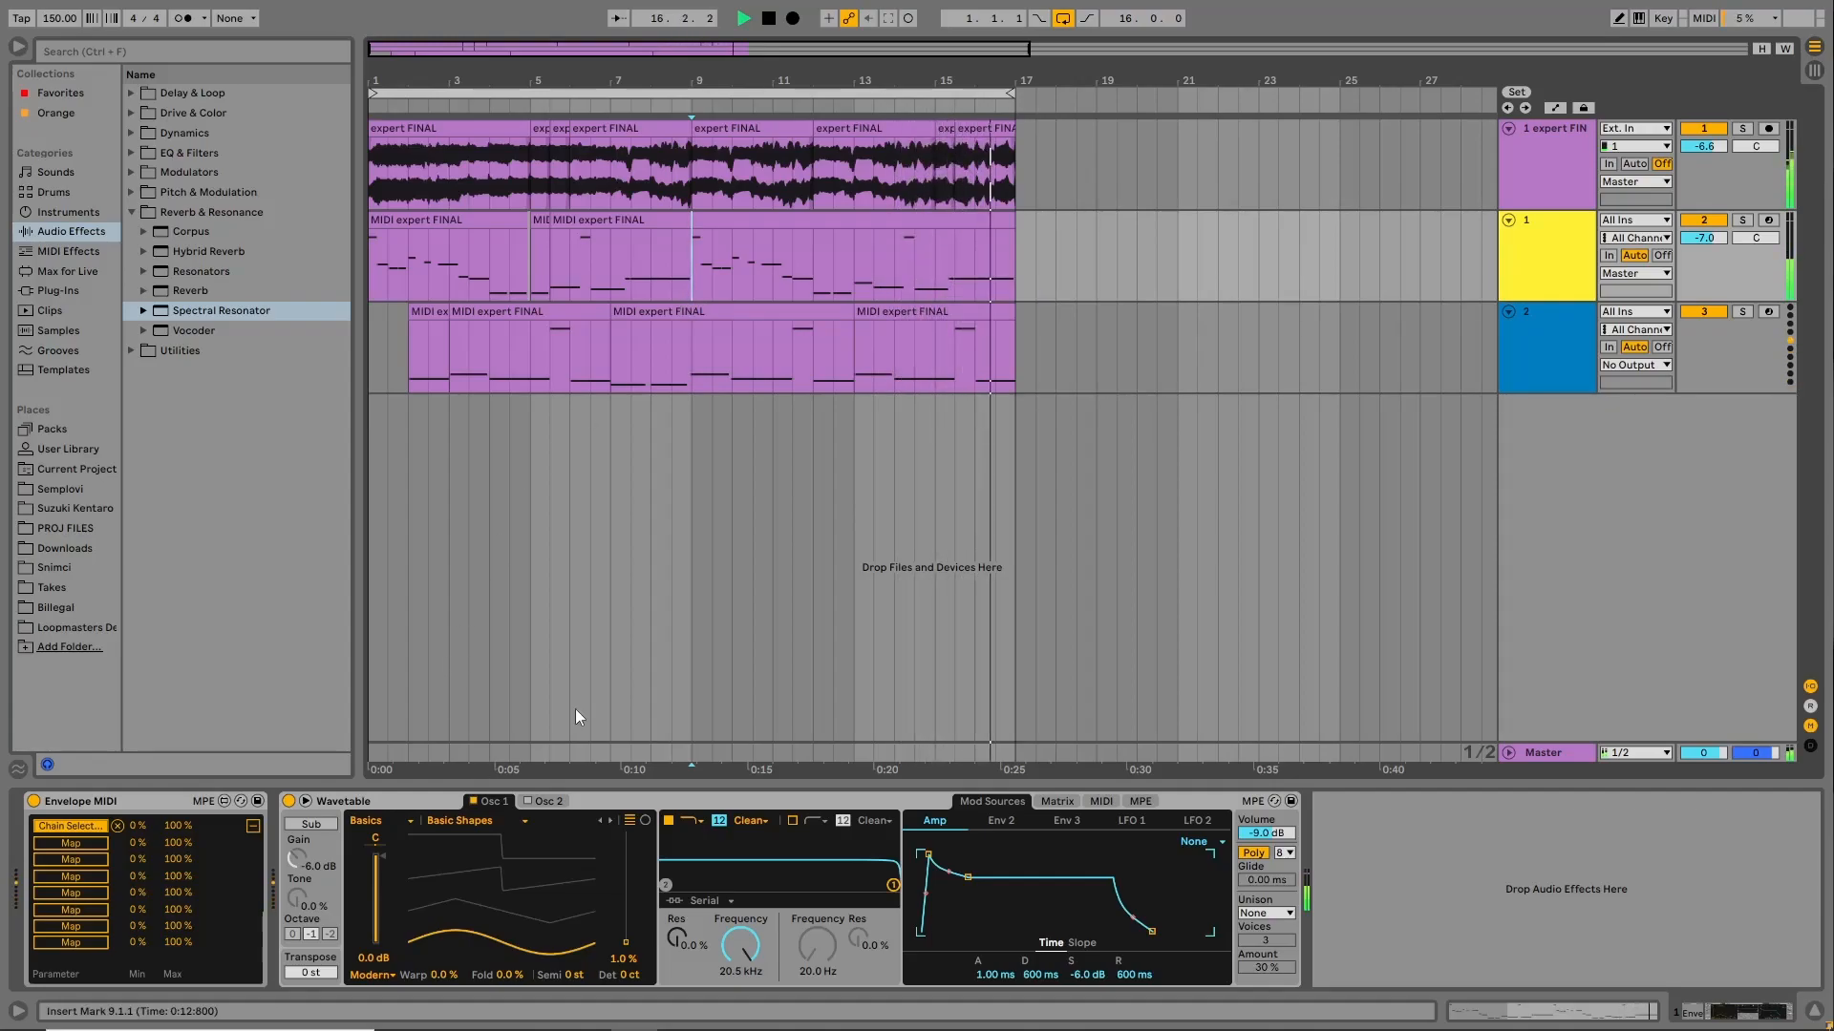
{"action": "left_click", "coordinate": [1555, 172]}
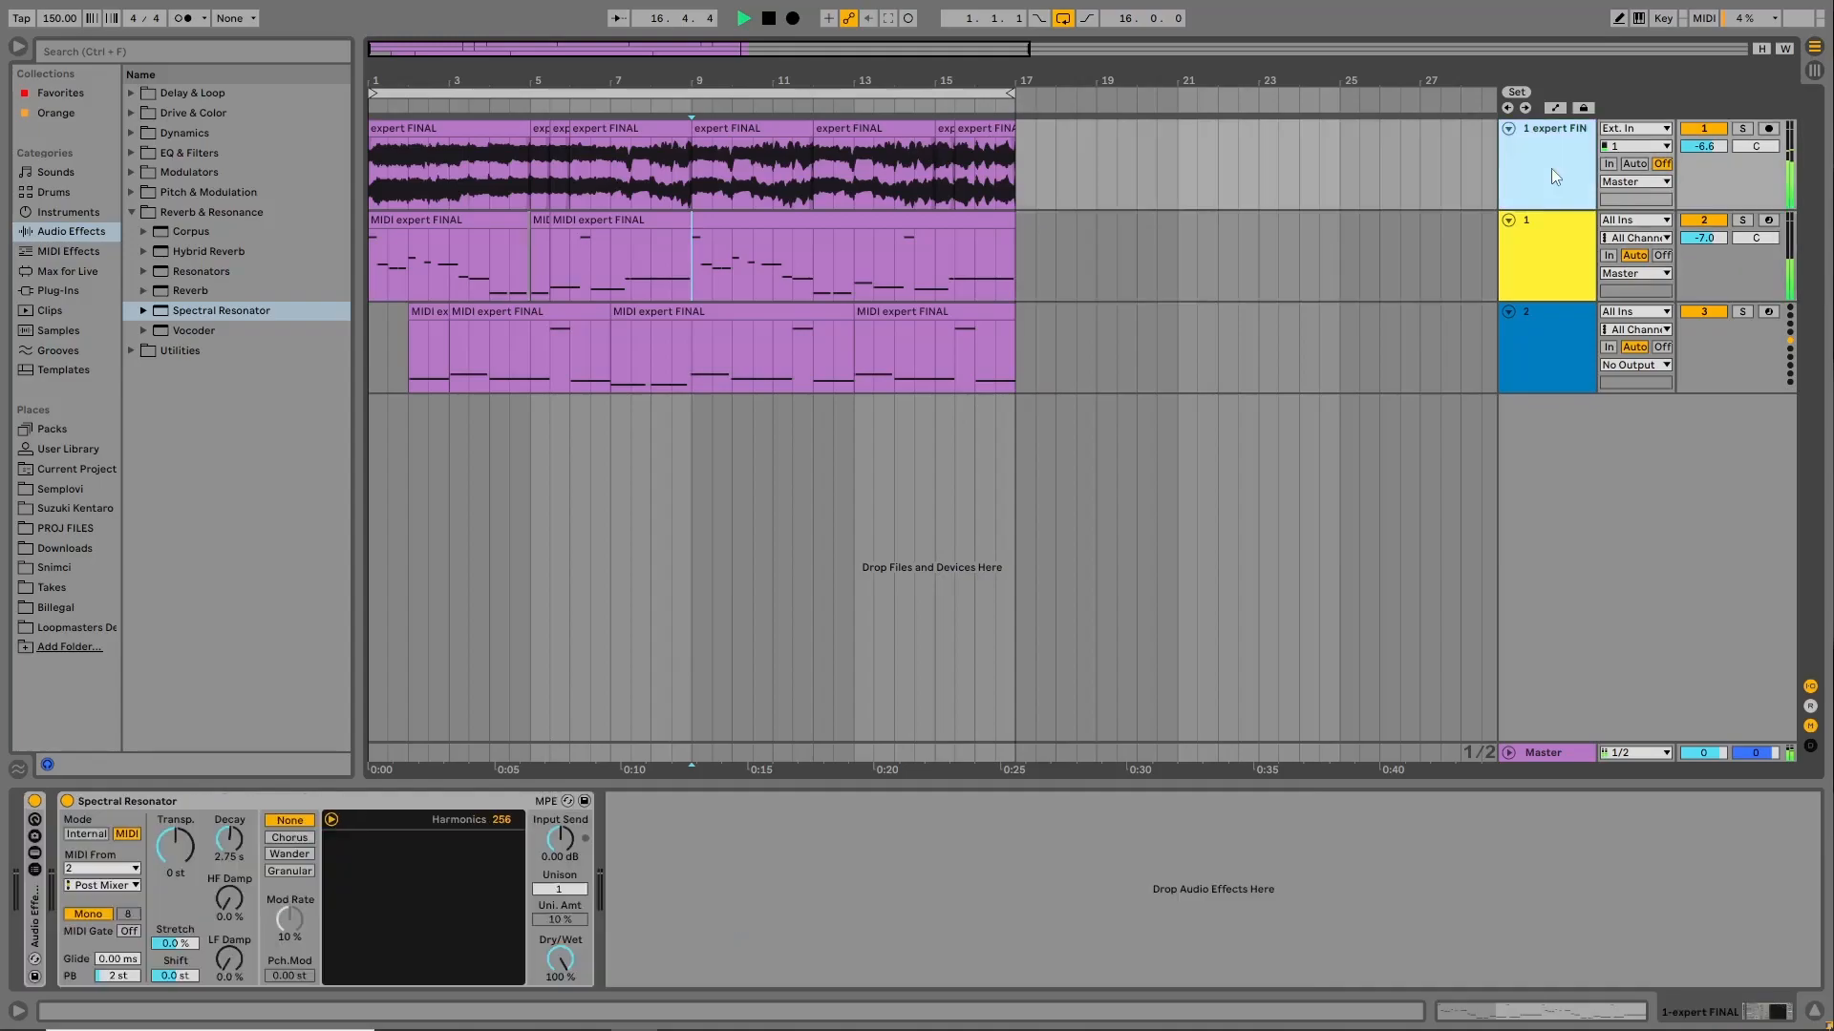
{"action": "left_click", "coordinate": [175, 845]}
{"action": "left_click", "coordinate": [176, 797]}
{"action": "key", "text": "ctrl+g"}
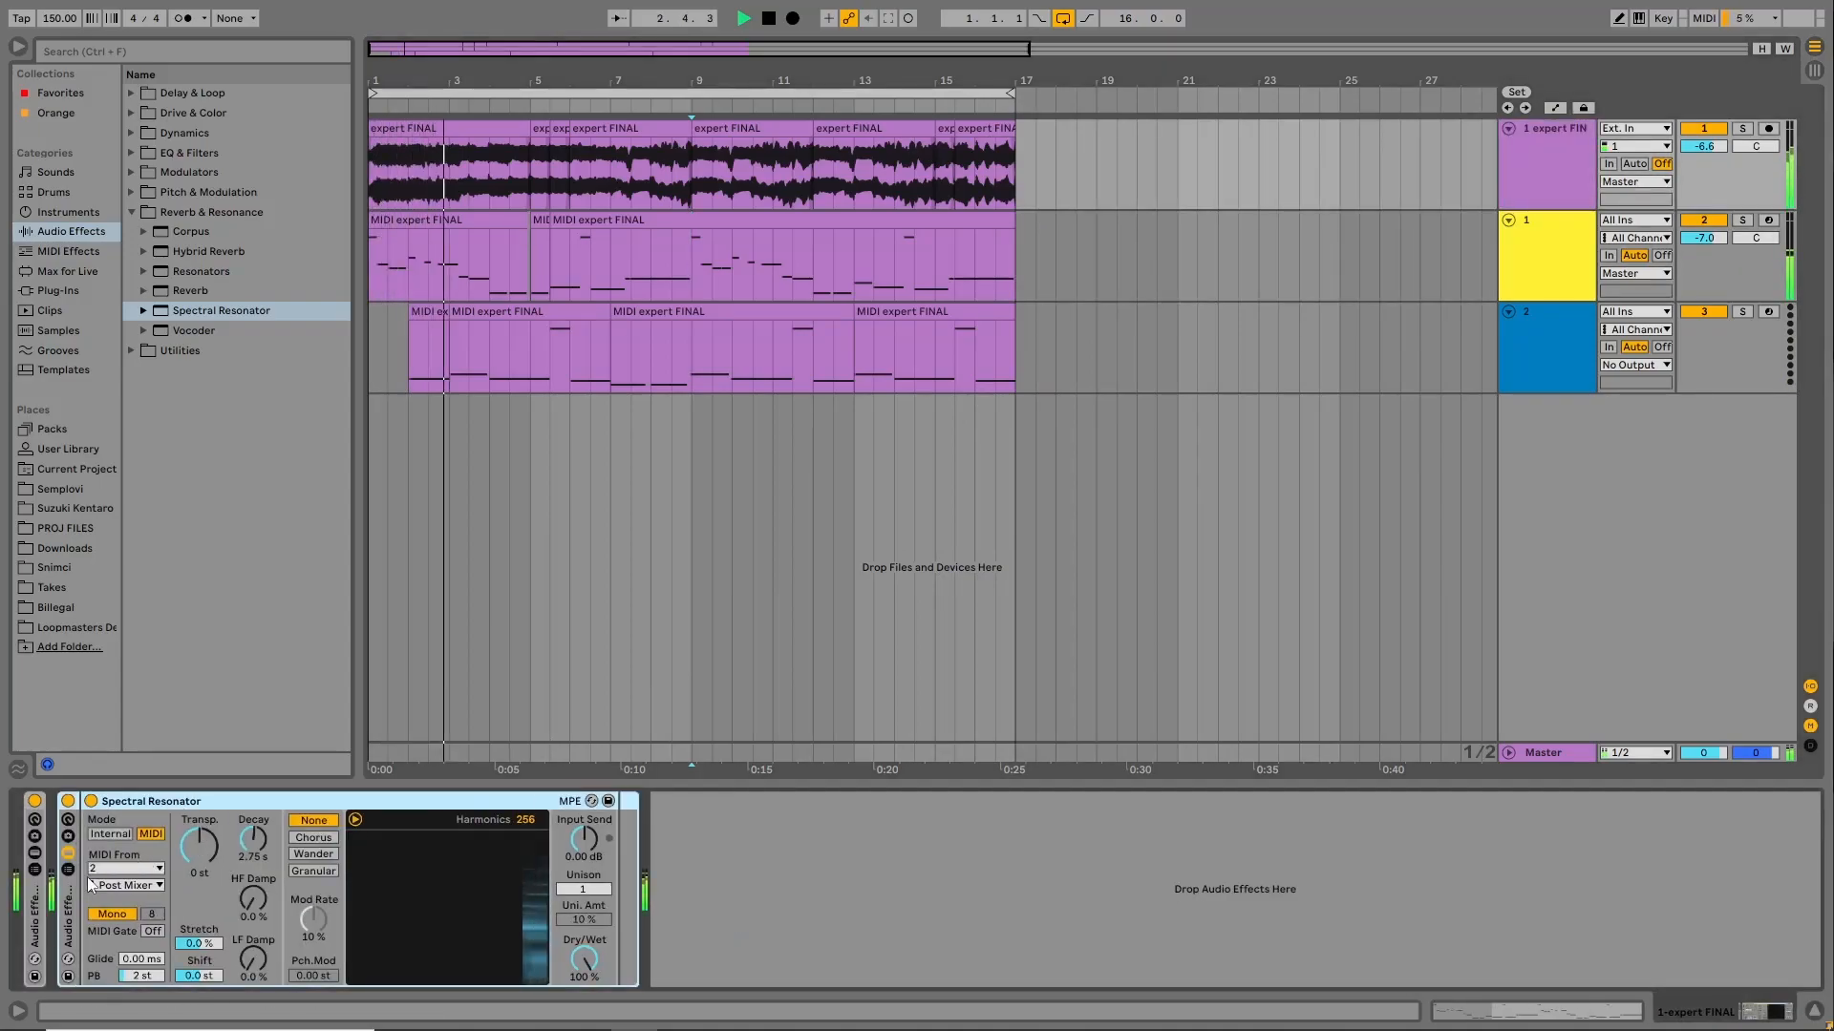
{"action": "left_click", "coordinate": [70, 868]}
{"action": "left_click", "coordinate": [123, 855]}
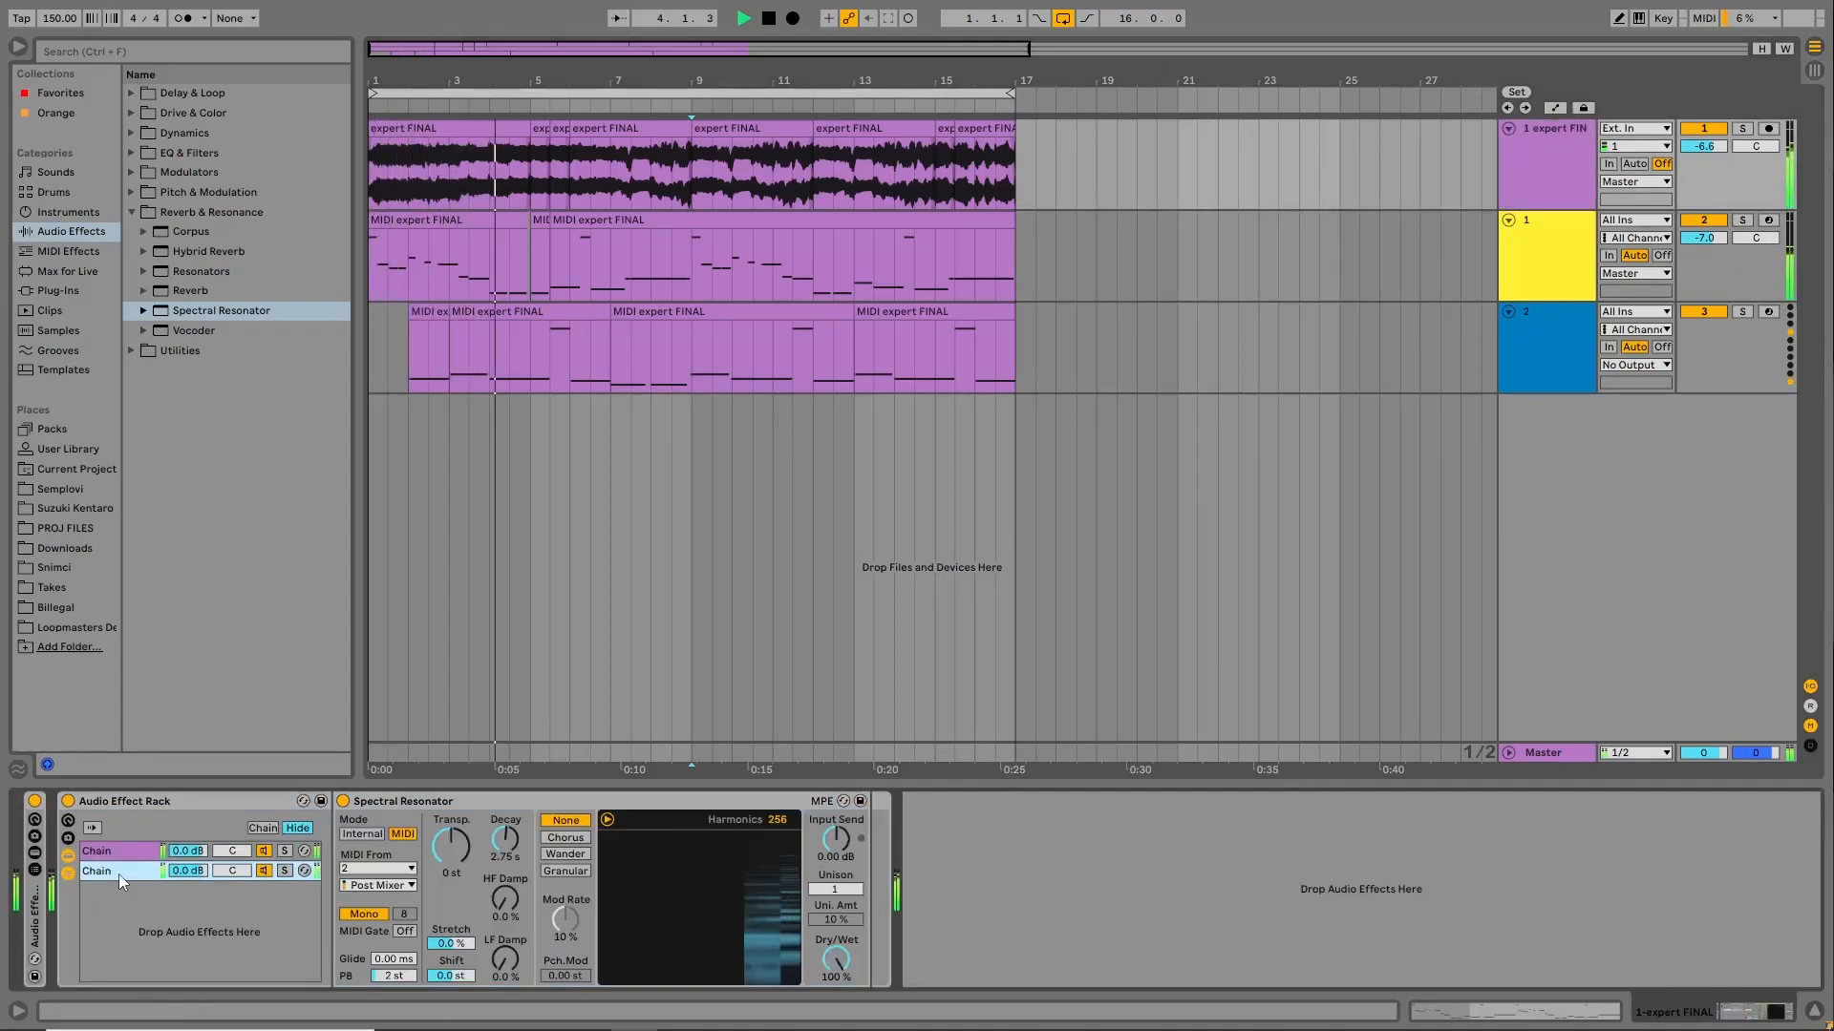
In the duplicated chain, set Spectral Resonator's transpose to -24 st and unison to 2, and lower the chain volume to -3.7 dB.
{"action": "left_click", "coordinate": [454, 850]}
{"action": "mouse_move", "coordinate": [455, 850]}
{"action": "left_mouse_down"}
{"action": "mouse_move", "coordinate": [455, 907]}
{"action": "mouse_move", "coordinate": [451, 845]}
{"action": "left_mouse_up"}
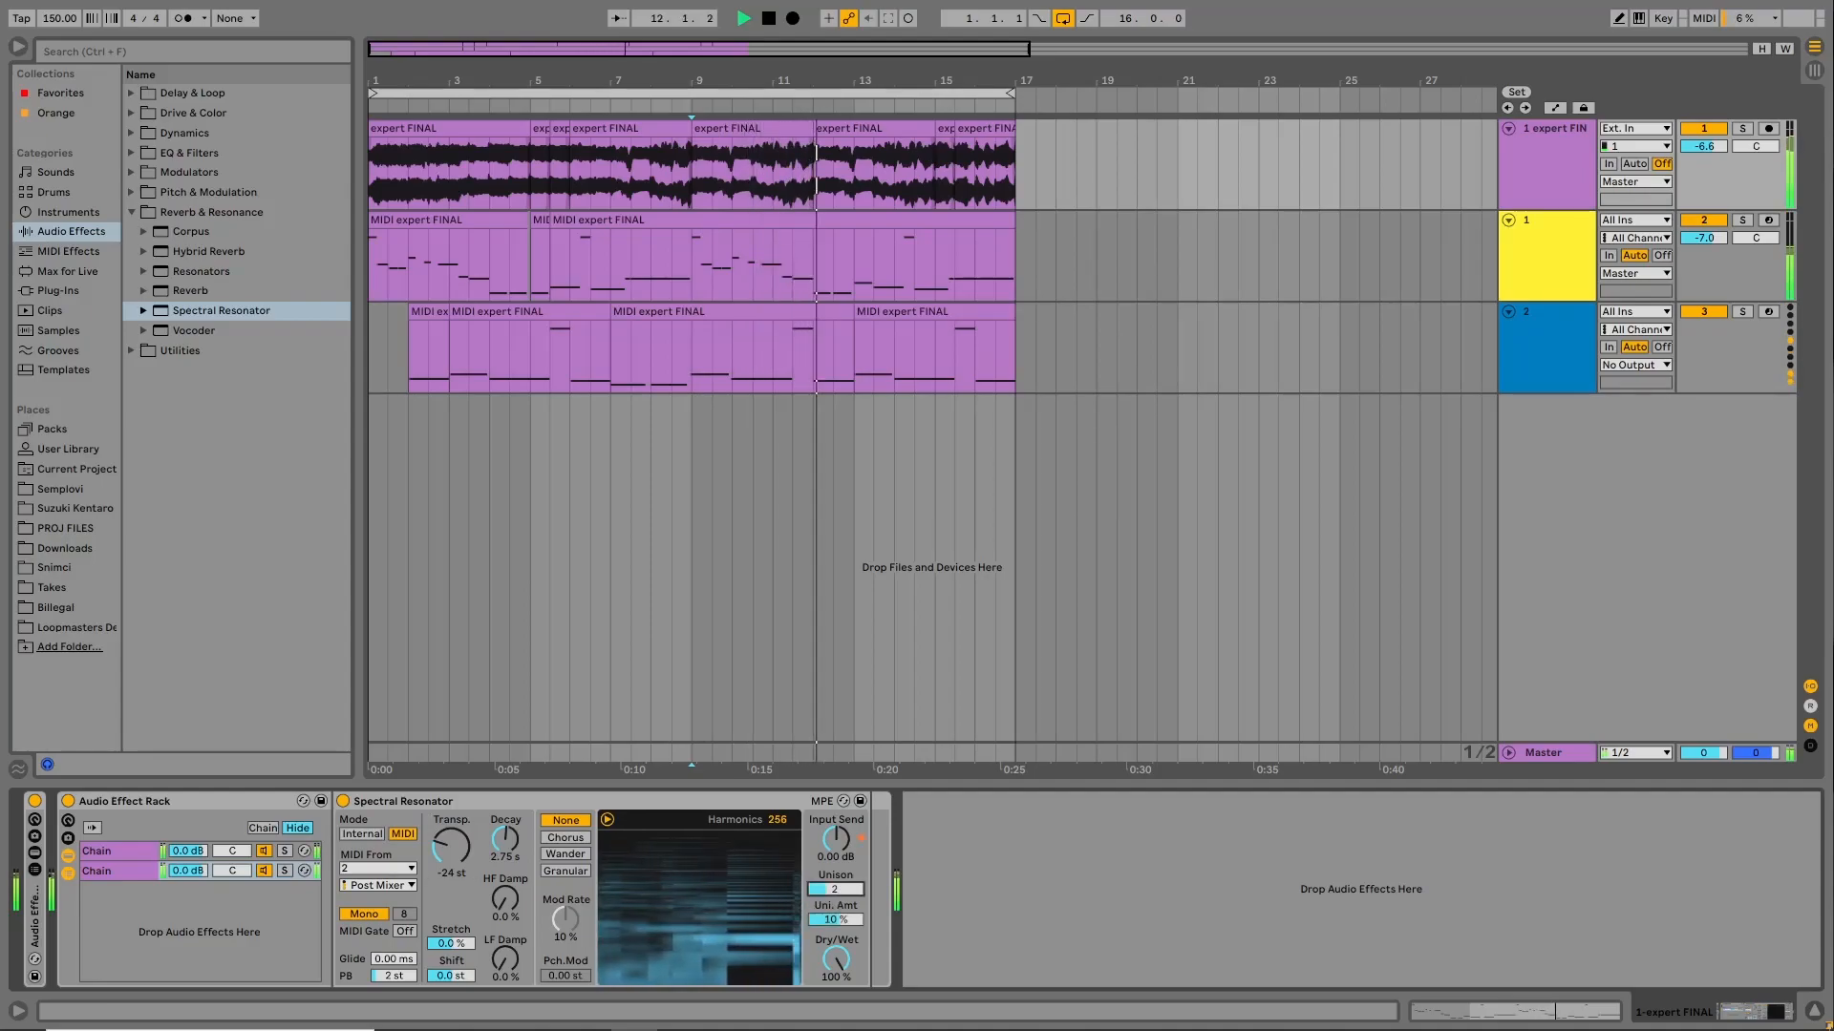
{"action": "left_click_drag", "start_coordinate": [837, 896], "coordinate": [842, 850]}
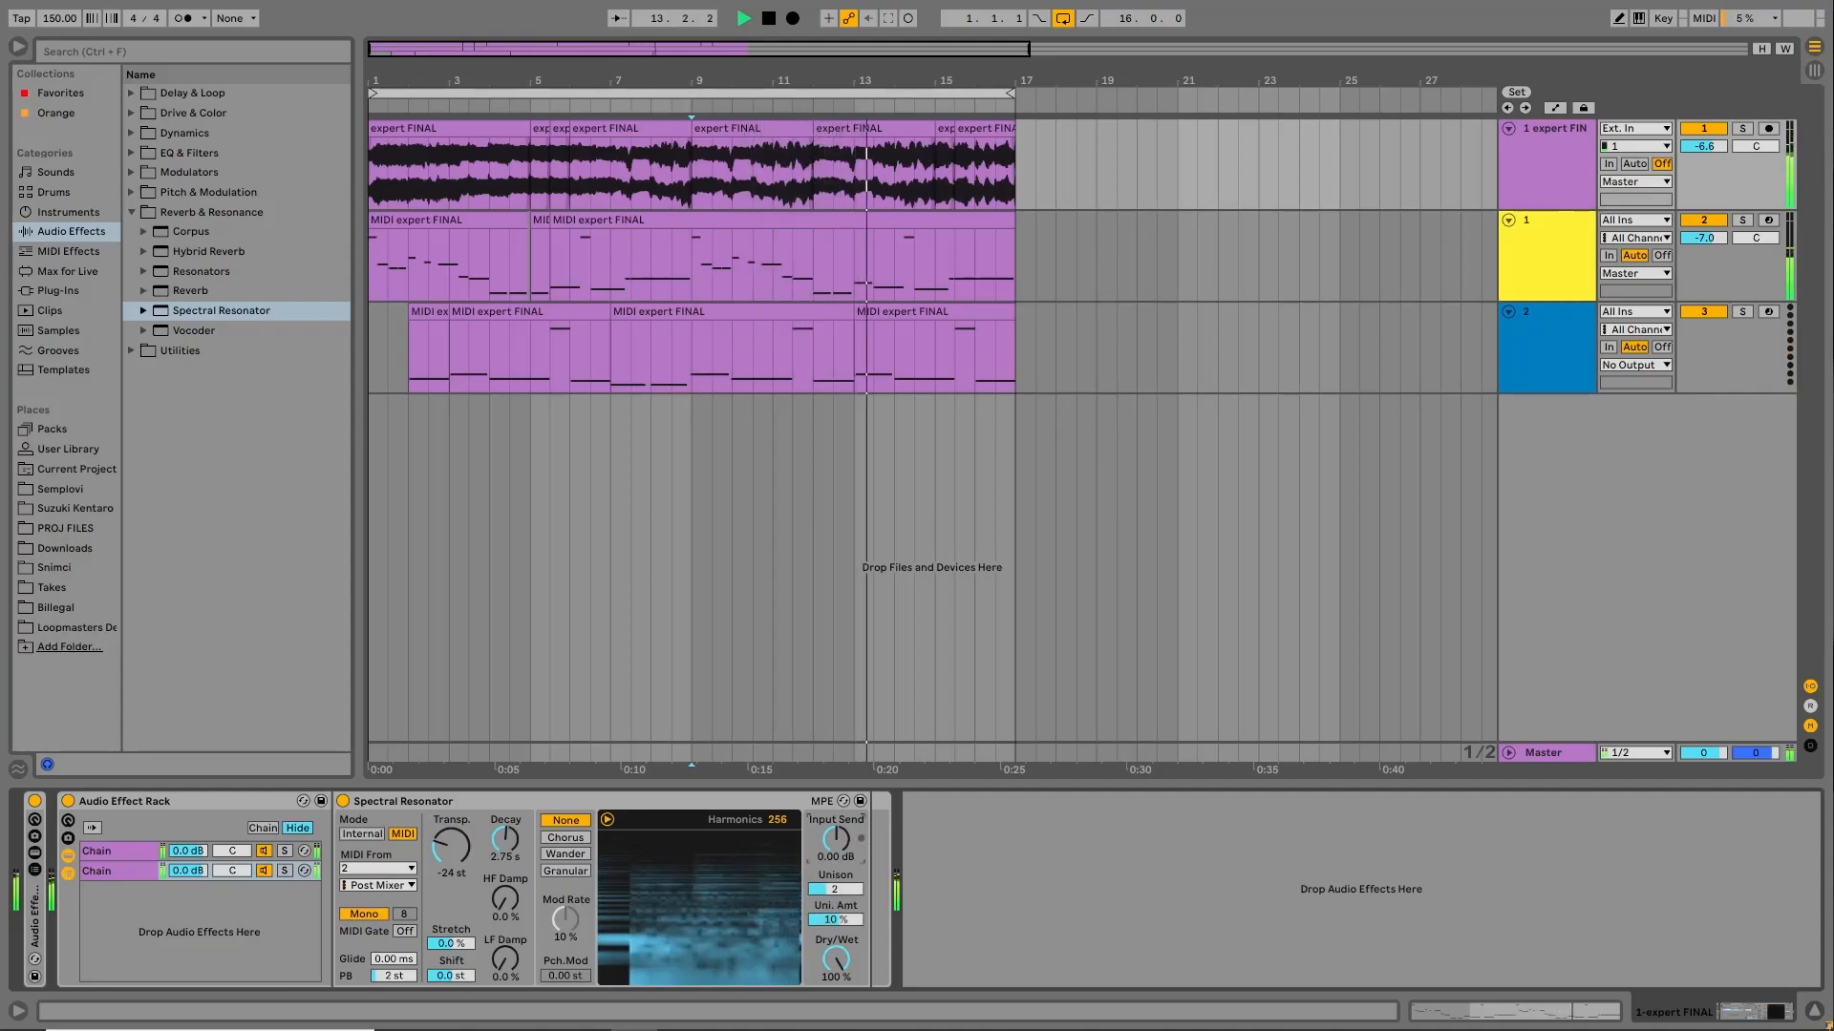
{"action": "left_click_drag", "start_coordinate": [188, 871], "coordinate": [188, 907]}
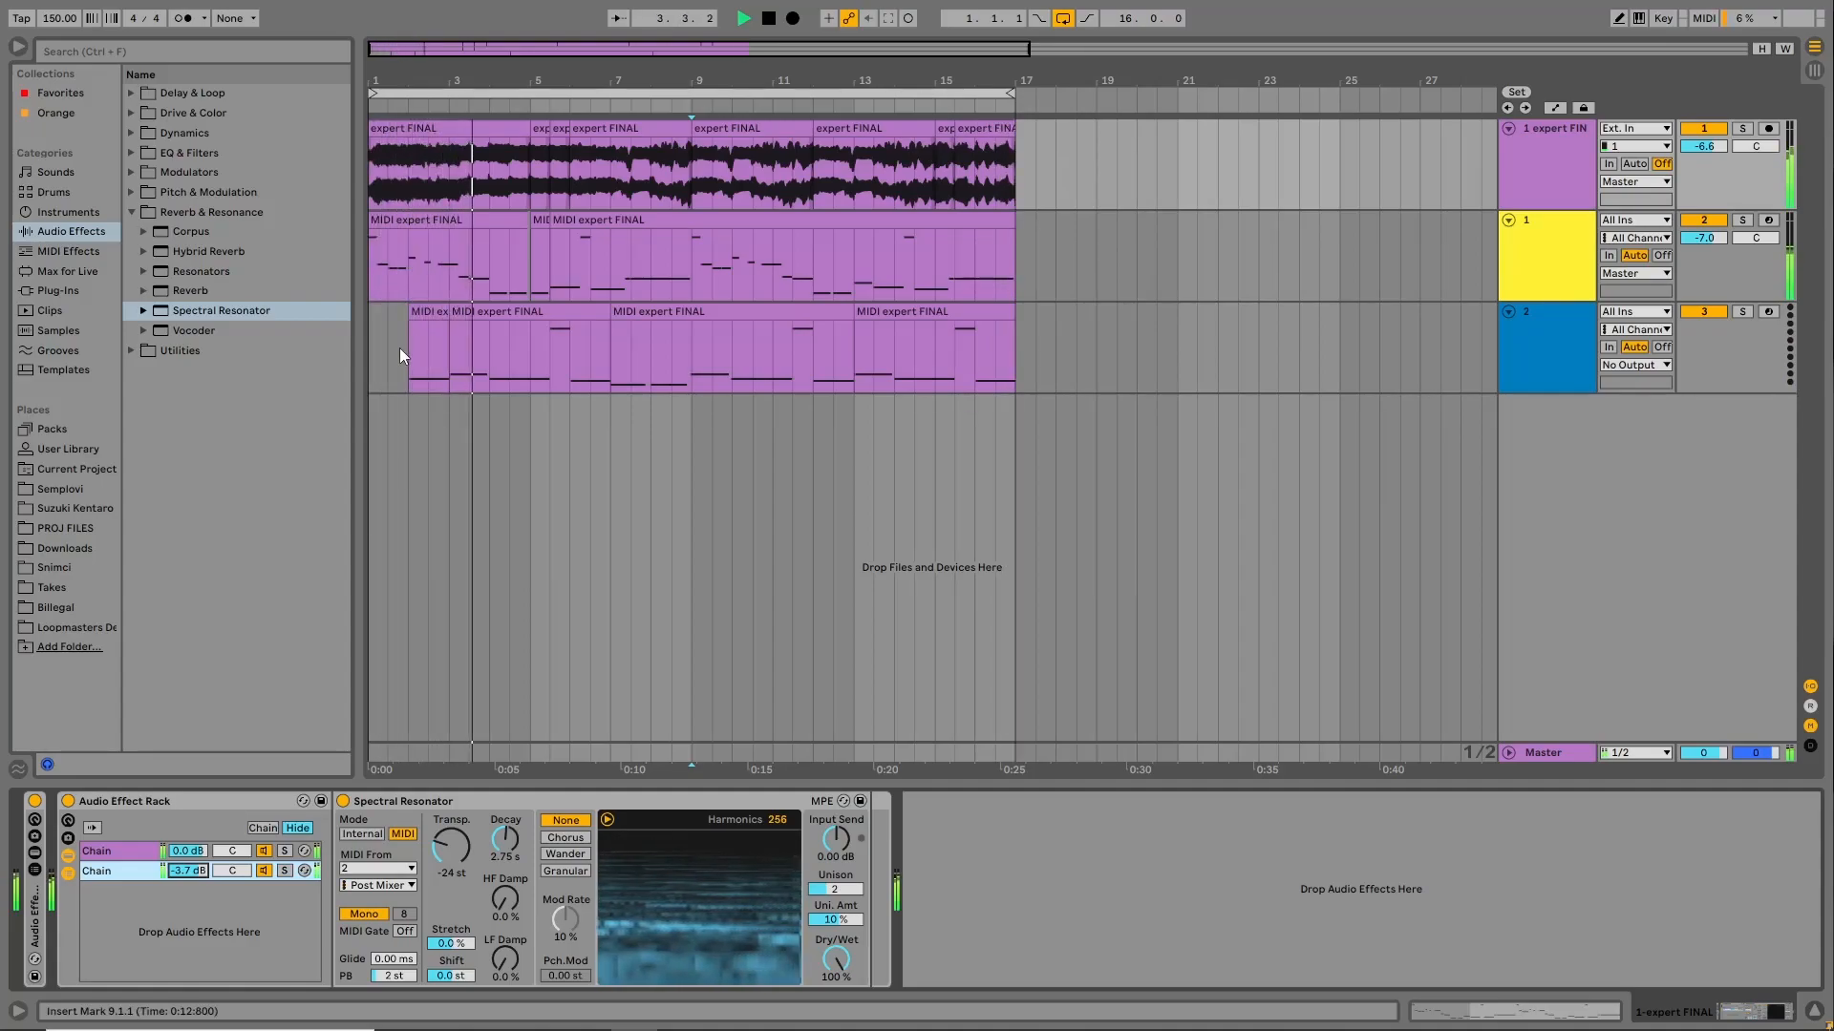
Try deactivating the high-note sections of track 2's MIDI clips at 5.3–6.1, 11.3–12.1 and 15.3–16.1.
{"action": "left_click", "coordinate": [536, 159]}
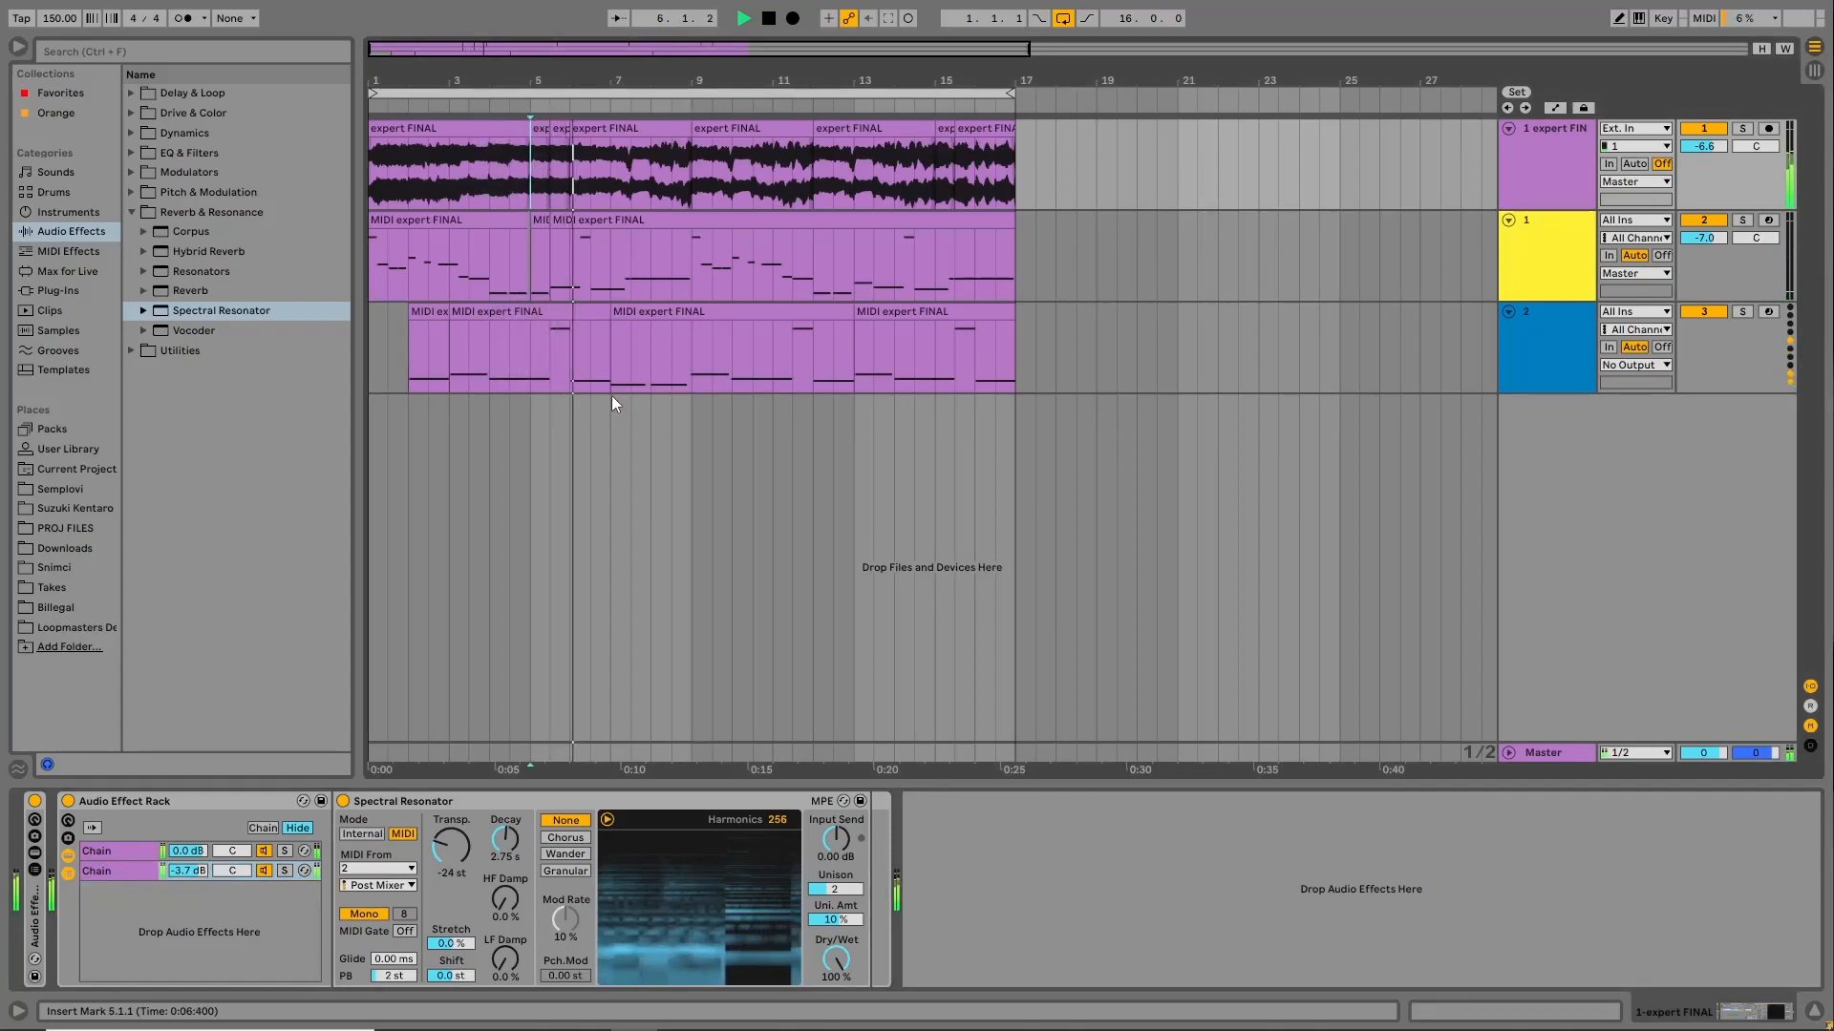
{"action": "left_click_drag", "start_coordinate": [555, 342], "coordinate": [567, 346]}
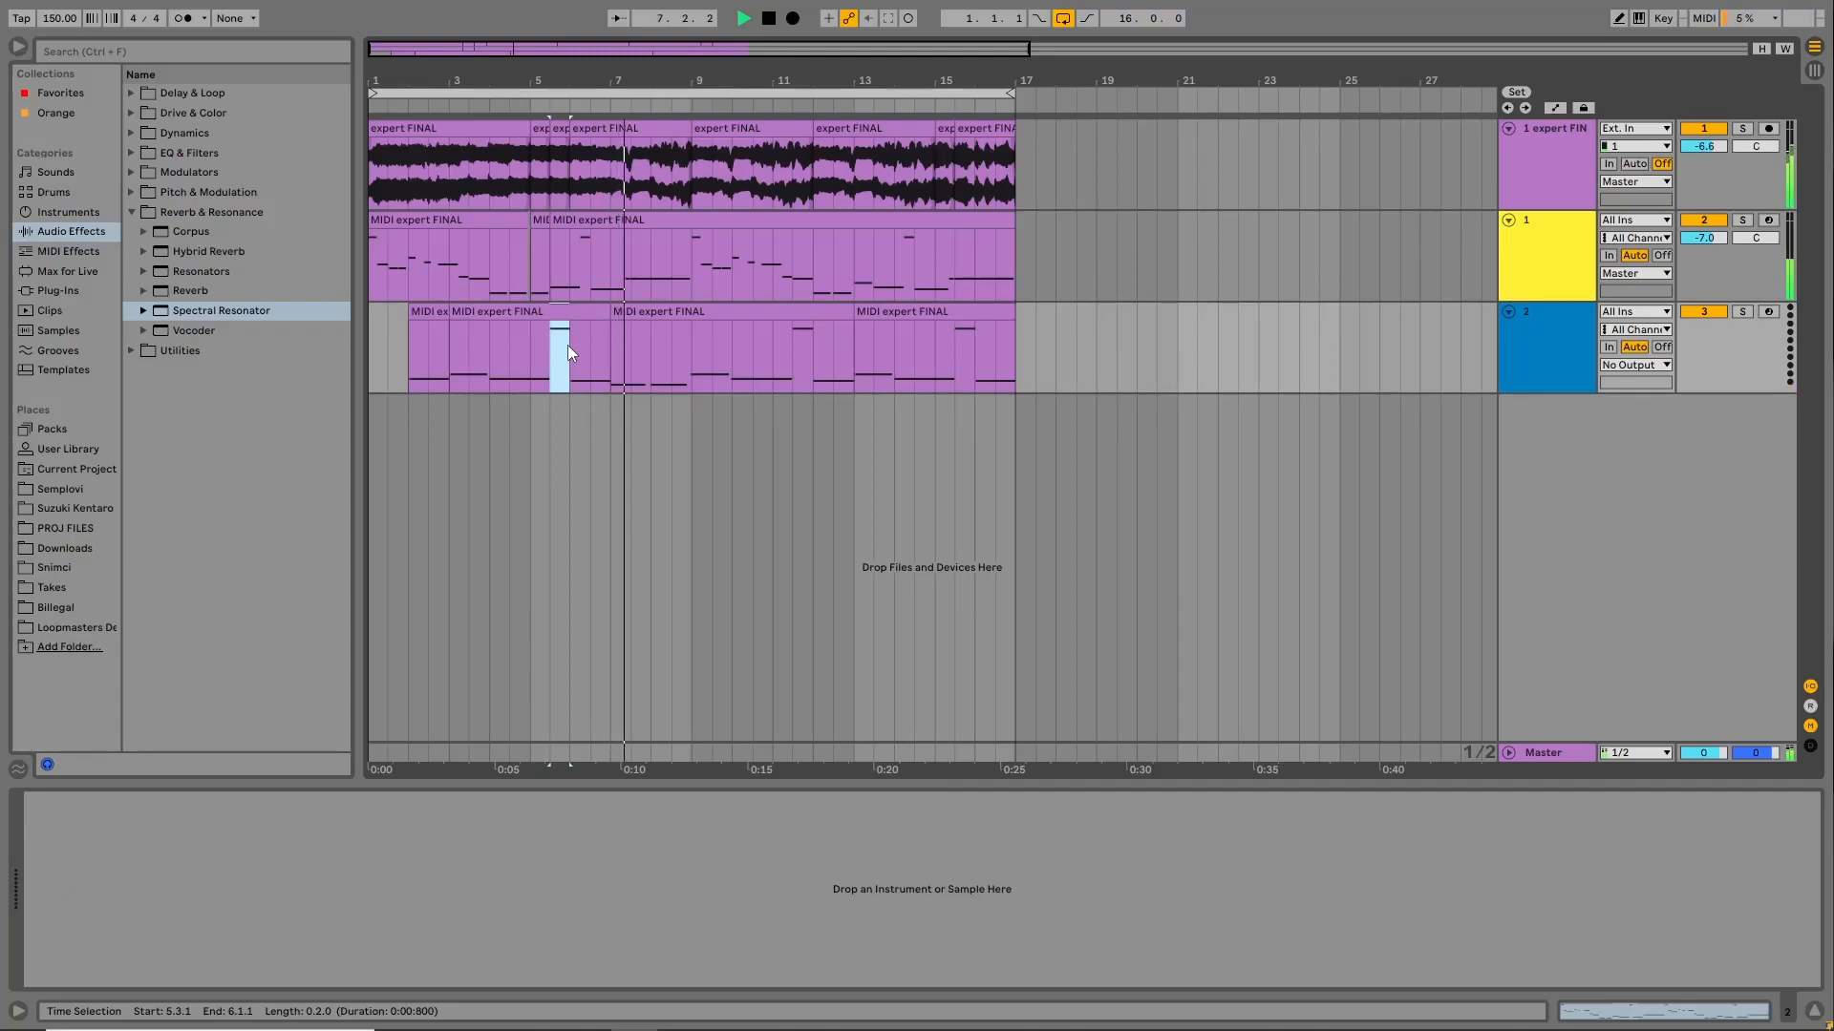
{"action": "left_click", "coordinate": [692, 186]}
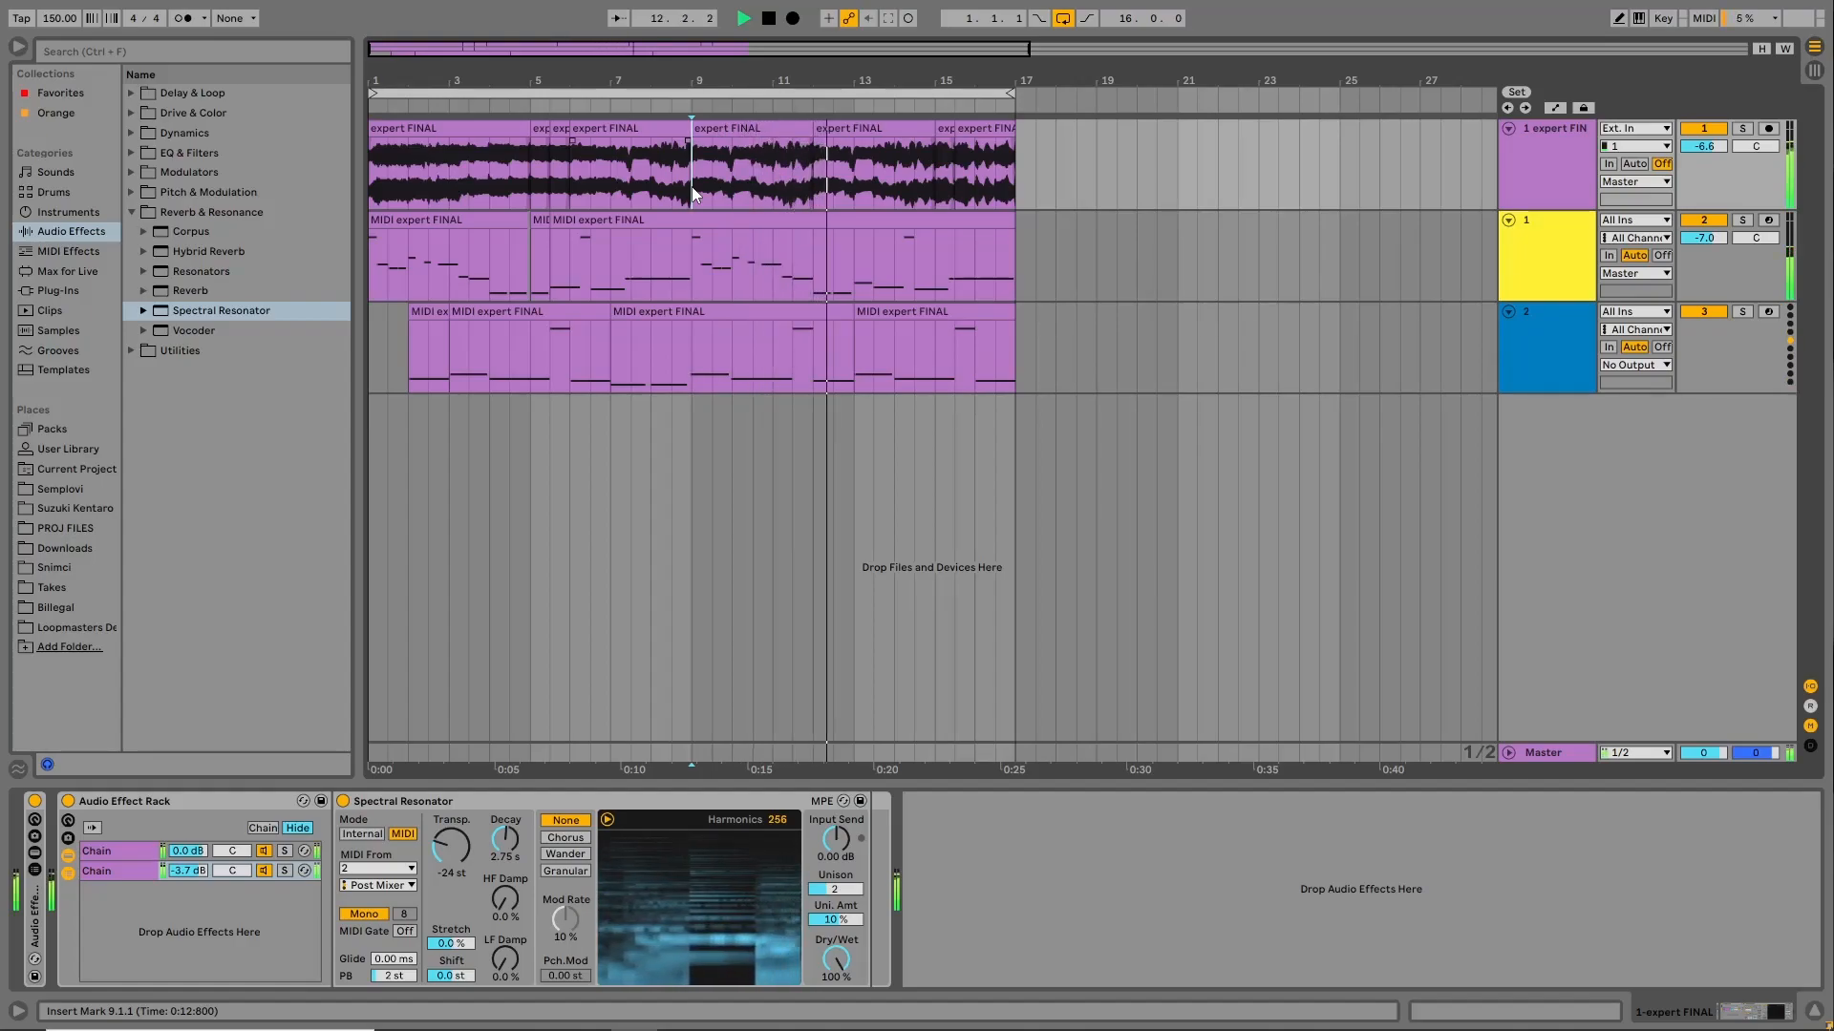
{"action": "left_click_drag", "start_coordinate": [551, 357], "coordinate": [567, 353]}
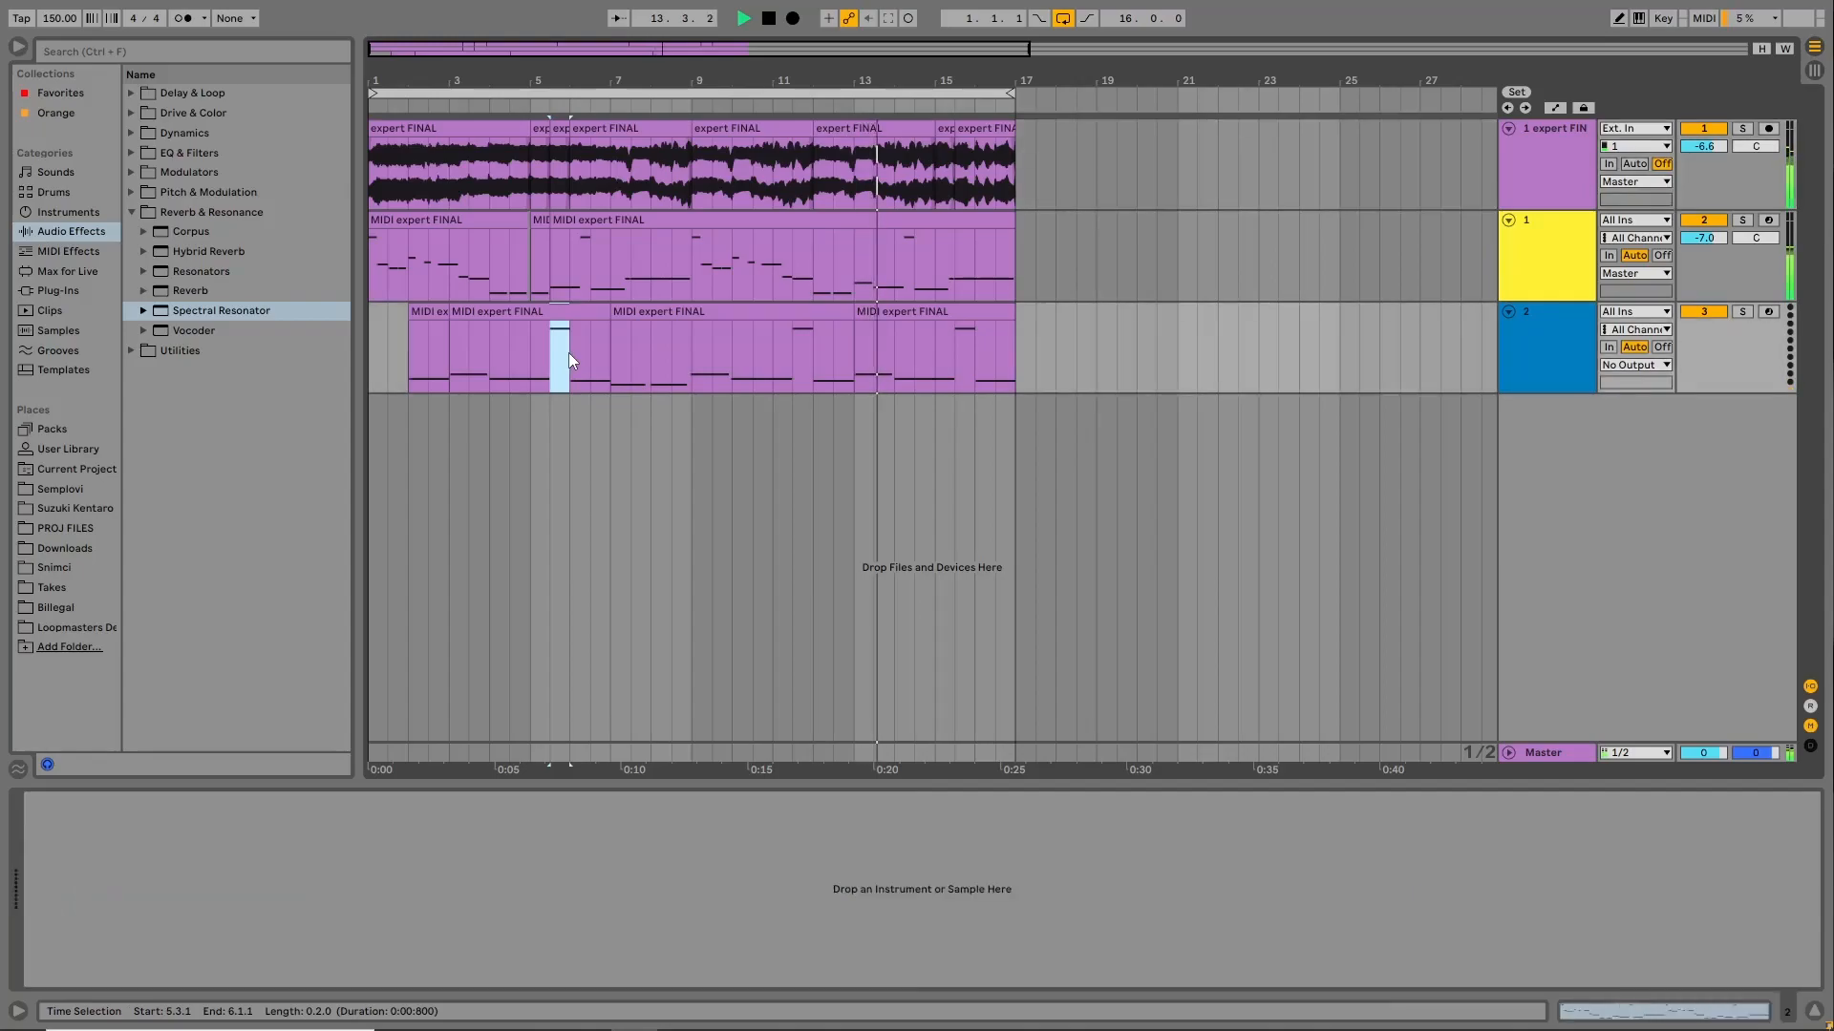
{"action": "key", "text": "ctrl+e"}
{"action": "left_click_drag", "start_coordinate": [955, 346], "coordinate": [970, 347]}
{"action": "key", "text": "0"}
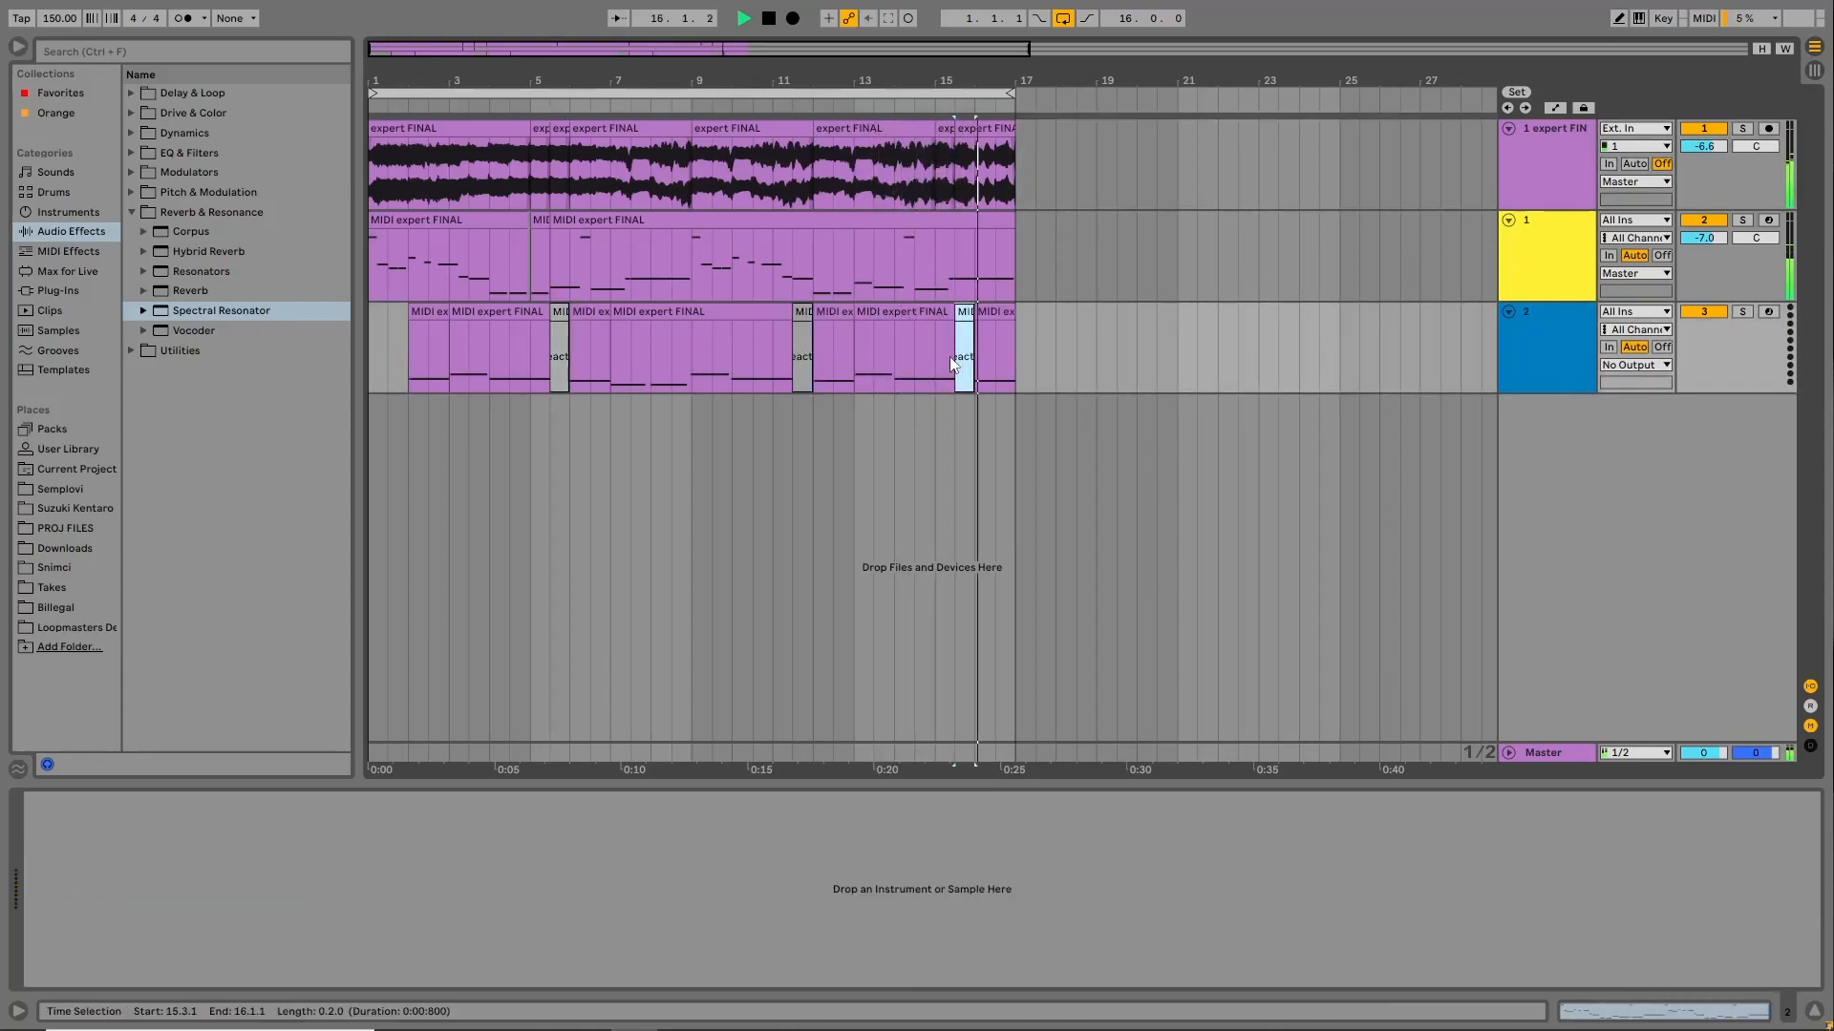
Undo the splitting and deactivation of the high-note sections on MIDI track 2.
{"action": "key", "text": "ctrl+z"}
{"action": "key", "text": "ctrl+z"}
{"action": "key", "text": "ctrl+z"}
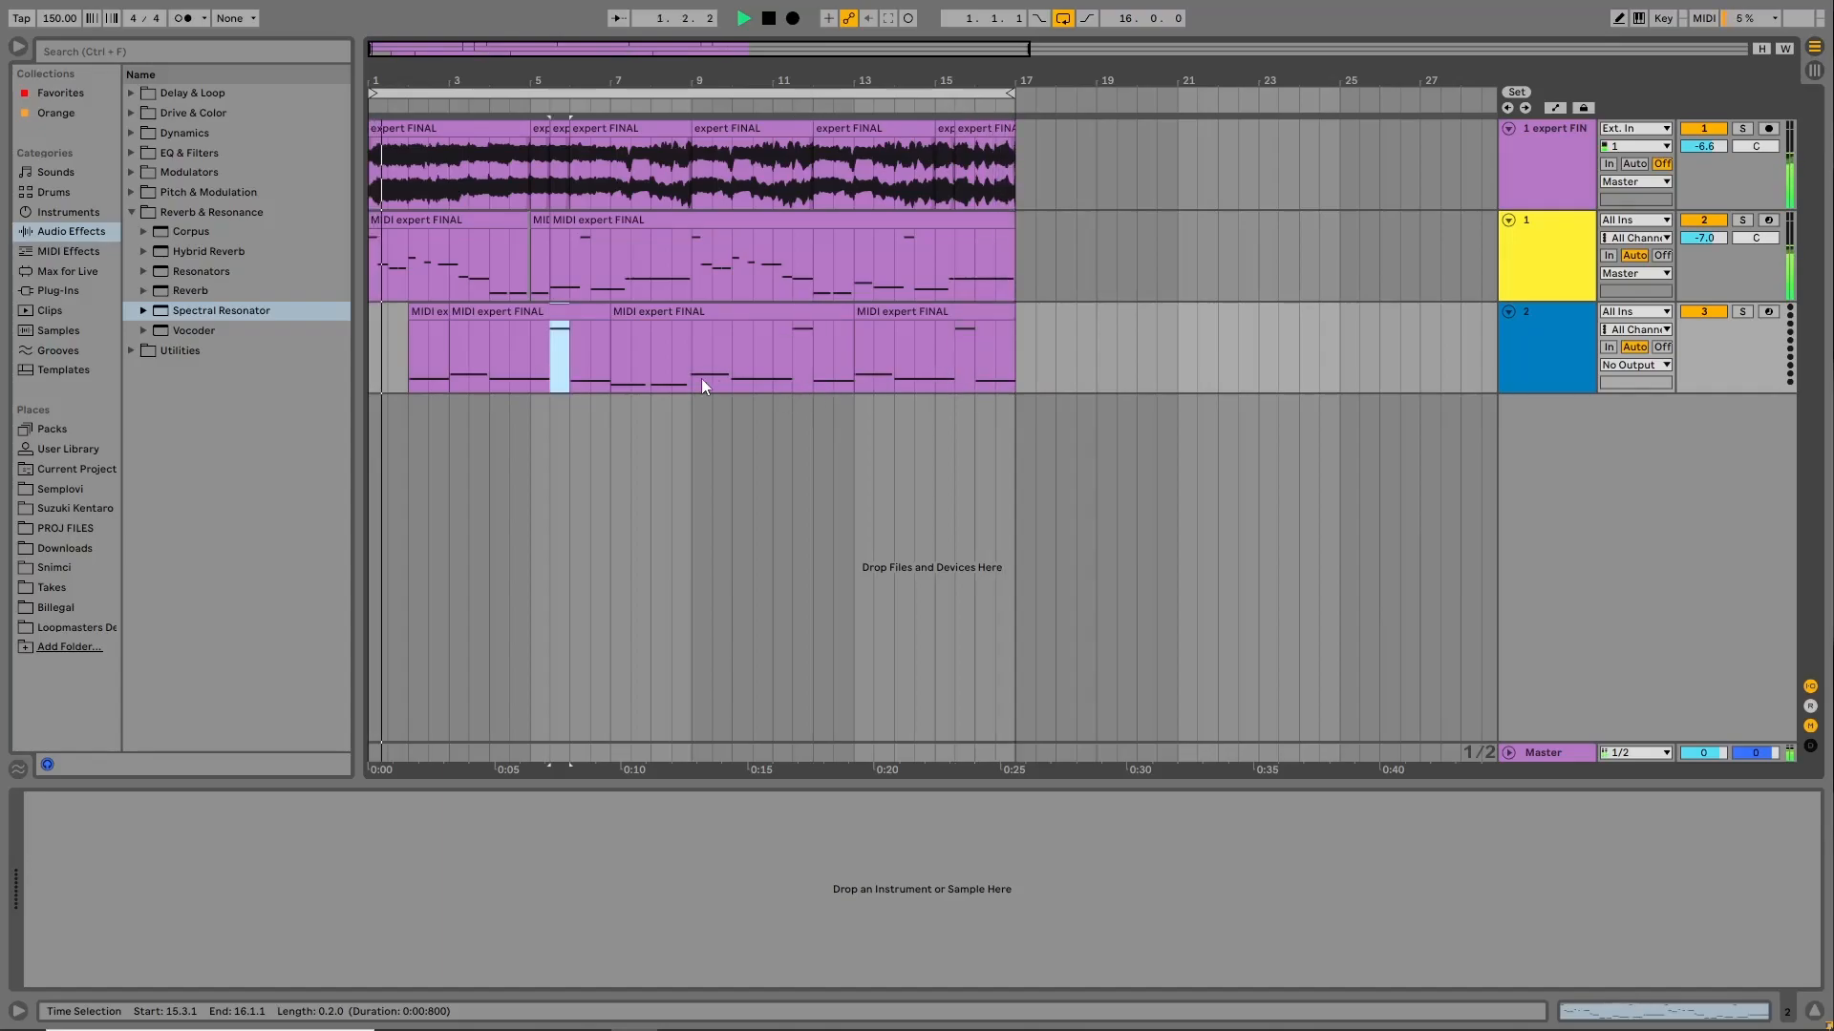
Show the audio track's devices and add a Vocoder after the Spectral Resonator rack.
{"action": "left_click_drag", "start_coordinate": [632, 787], "coordinate": [663, 1024]}
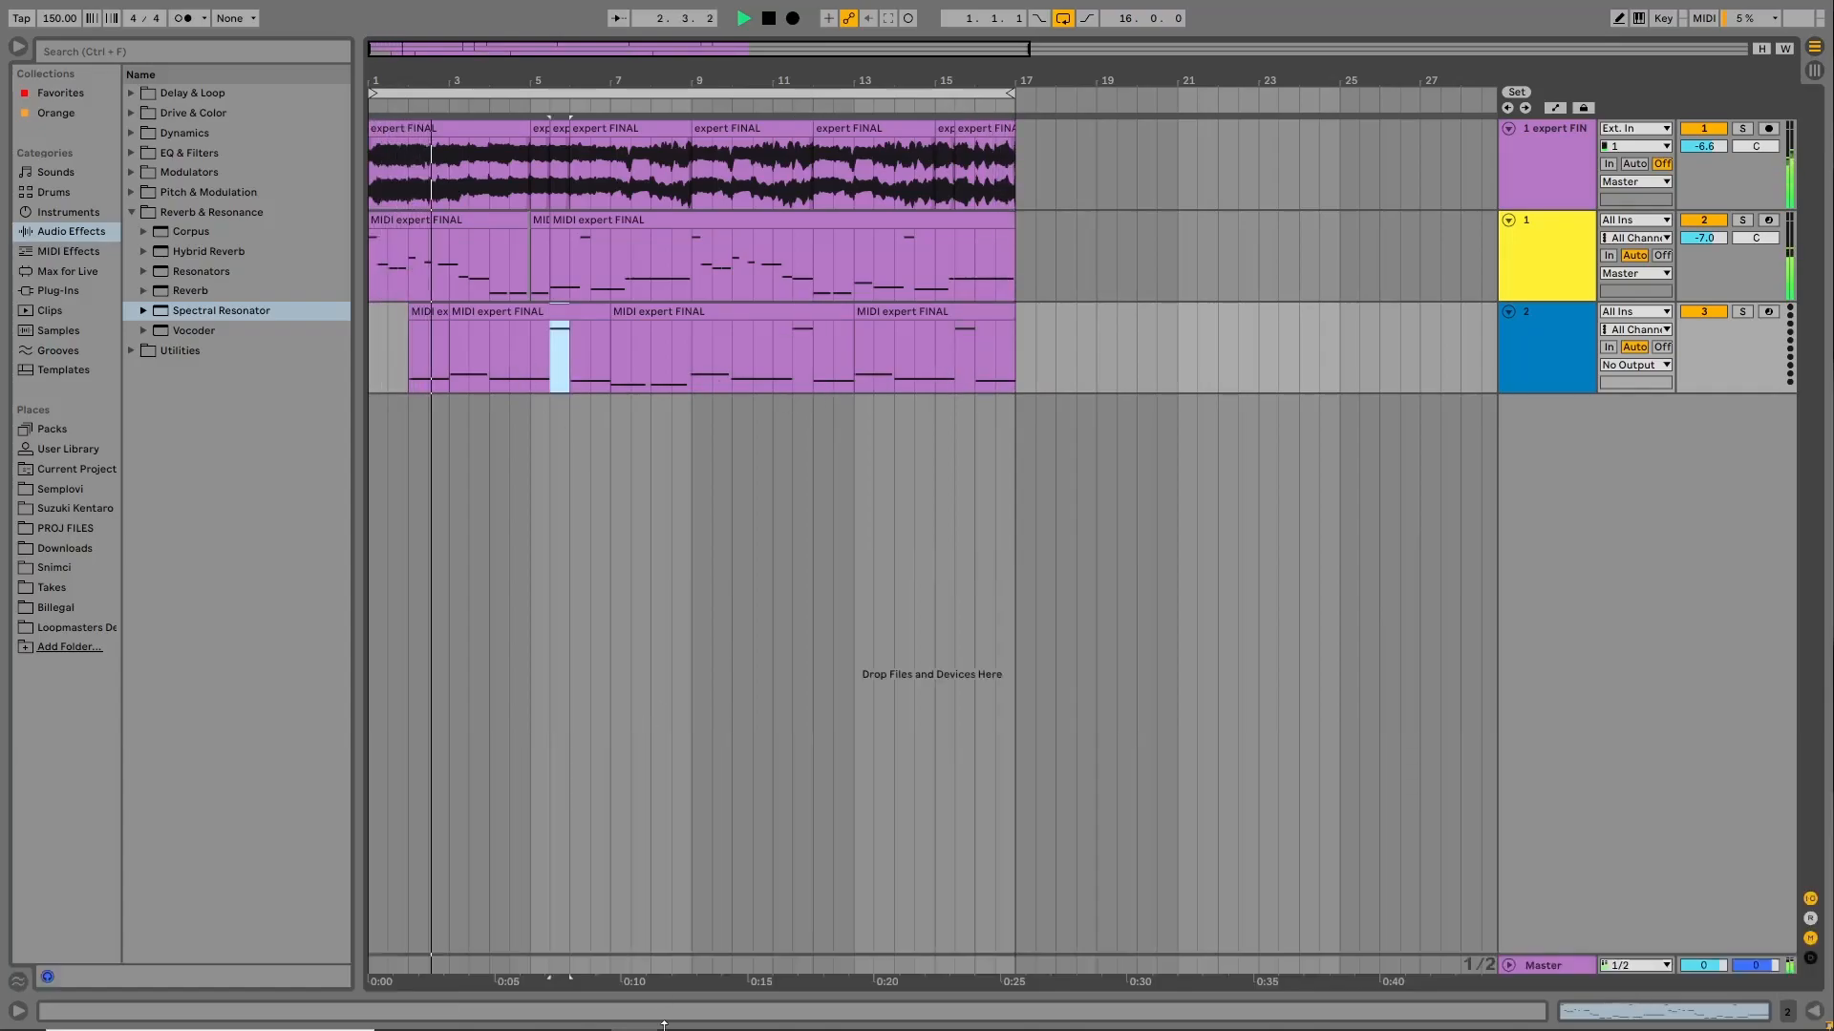
{"action": "left_click", "coordinate": [592, 182]}
{"action": "key", "text": "ctrl+alt+l"}
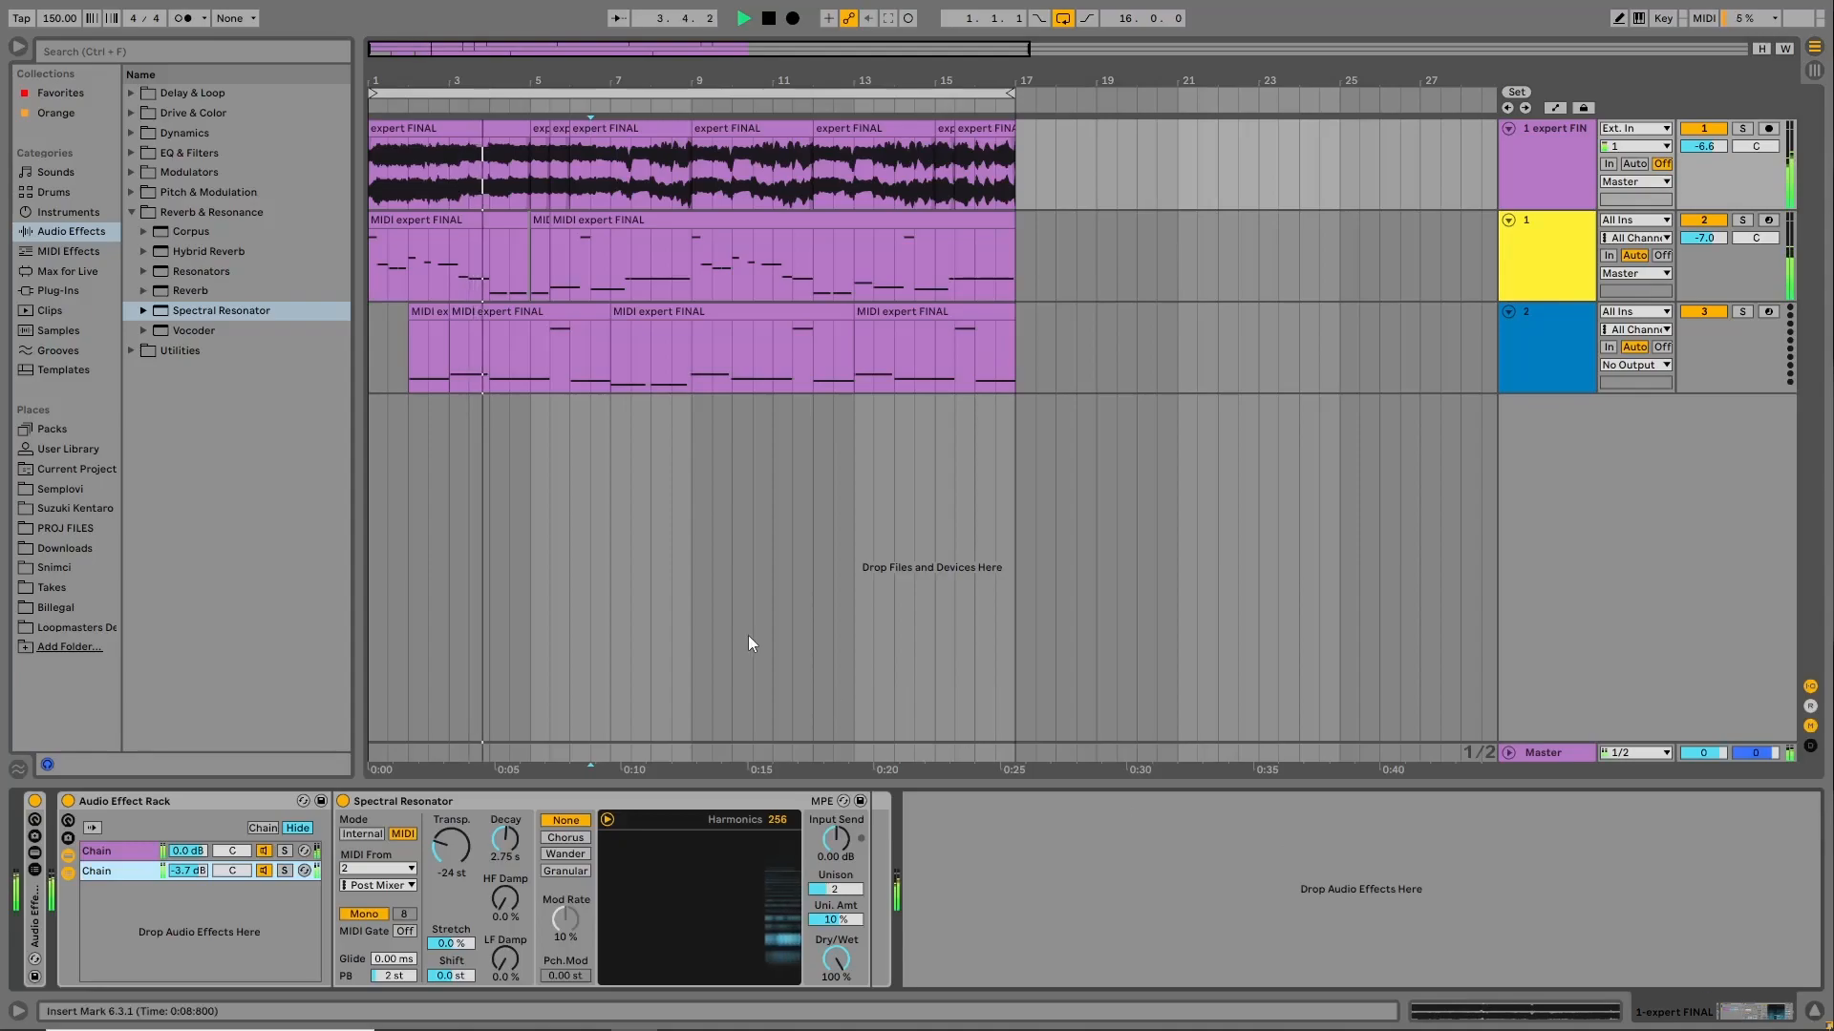
{"action": "left_click_drag", "start_coordinate": [174, 331], "coordinate": [1011, 845]}
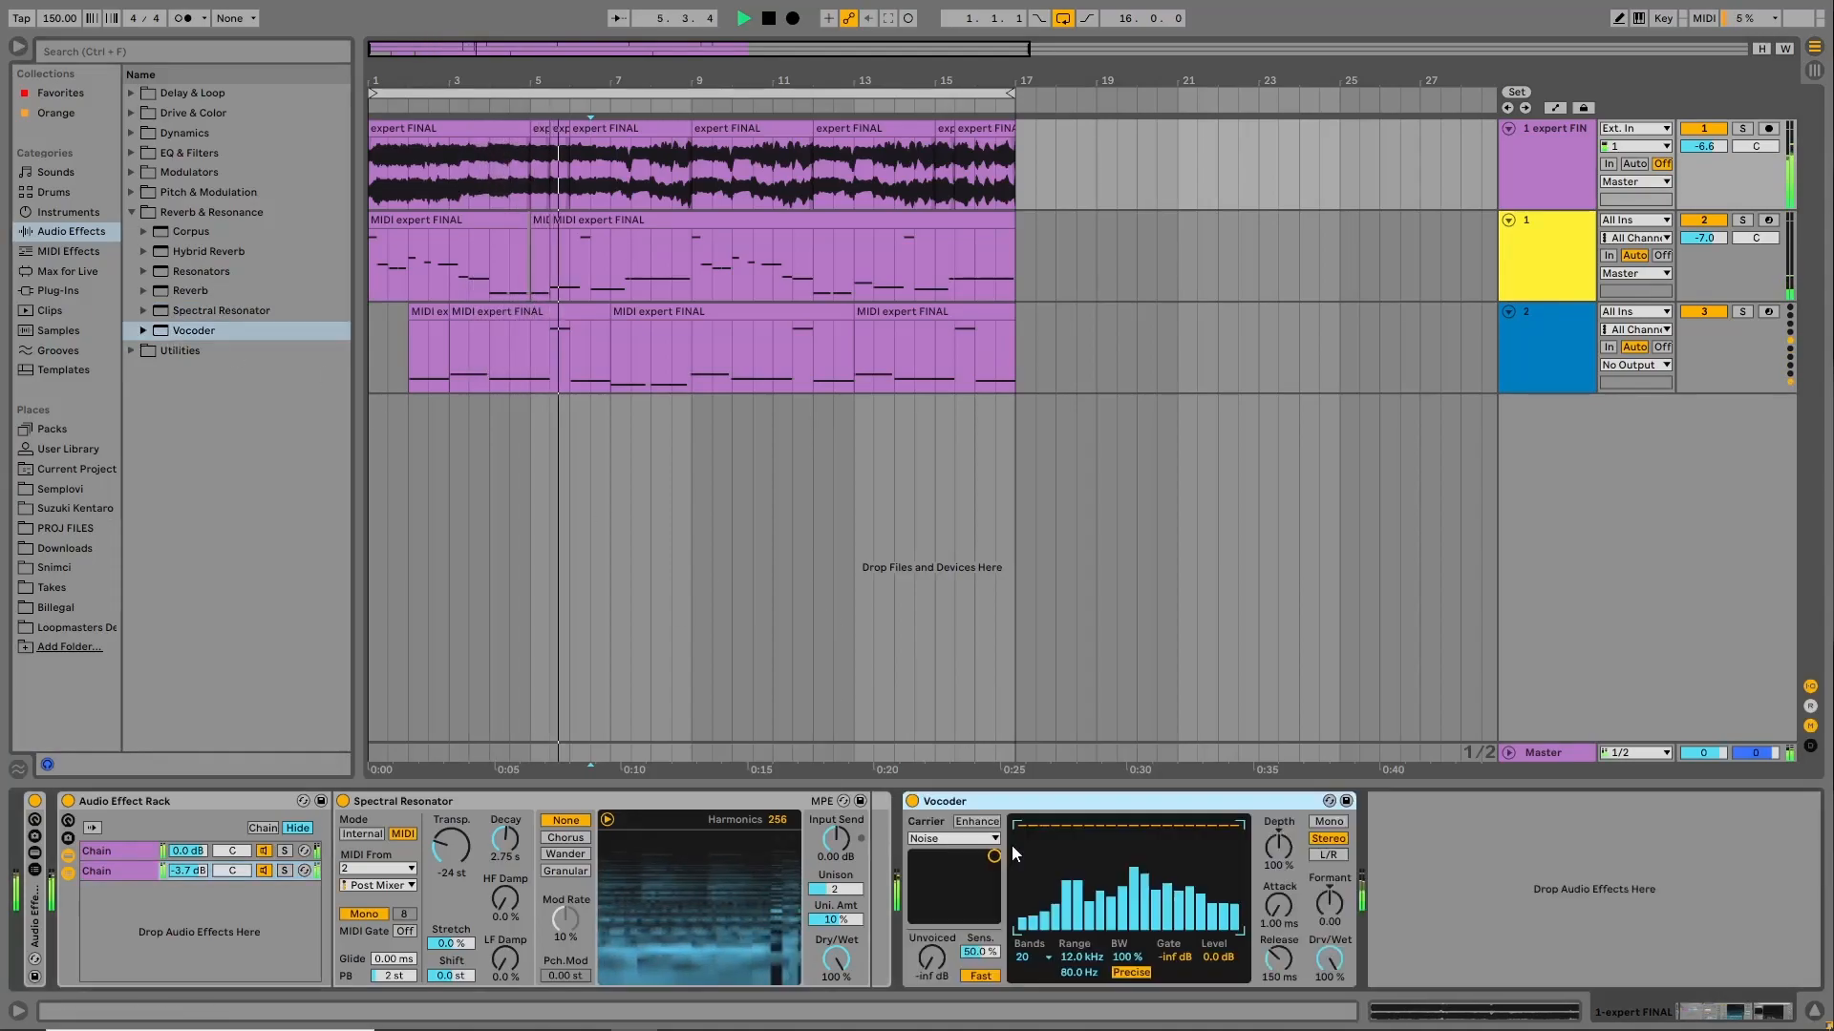
Set the Vocoder's carrier to External with audio from track 1, Post FX.
{"action": "left_click", "coordinate": [939, 839]}
{"action": "left_click", "coordinate": [931, 869]}
{"action": "left_click", "coordinate": [953, 867]}
{"action": "left_click", "coordinate": [953, 901]}
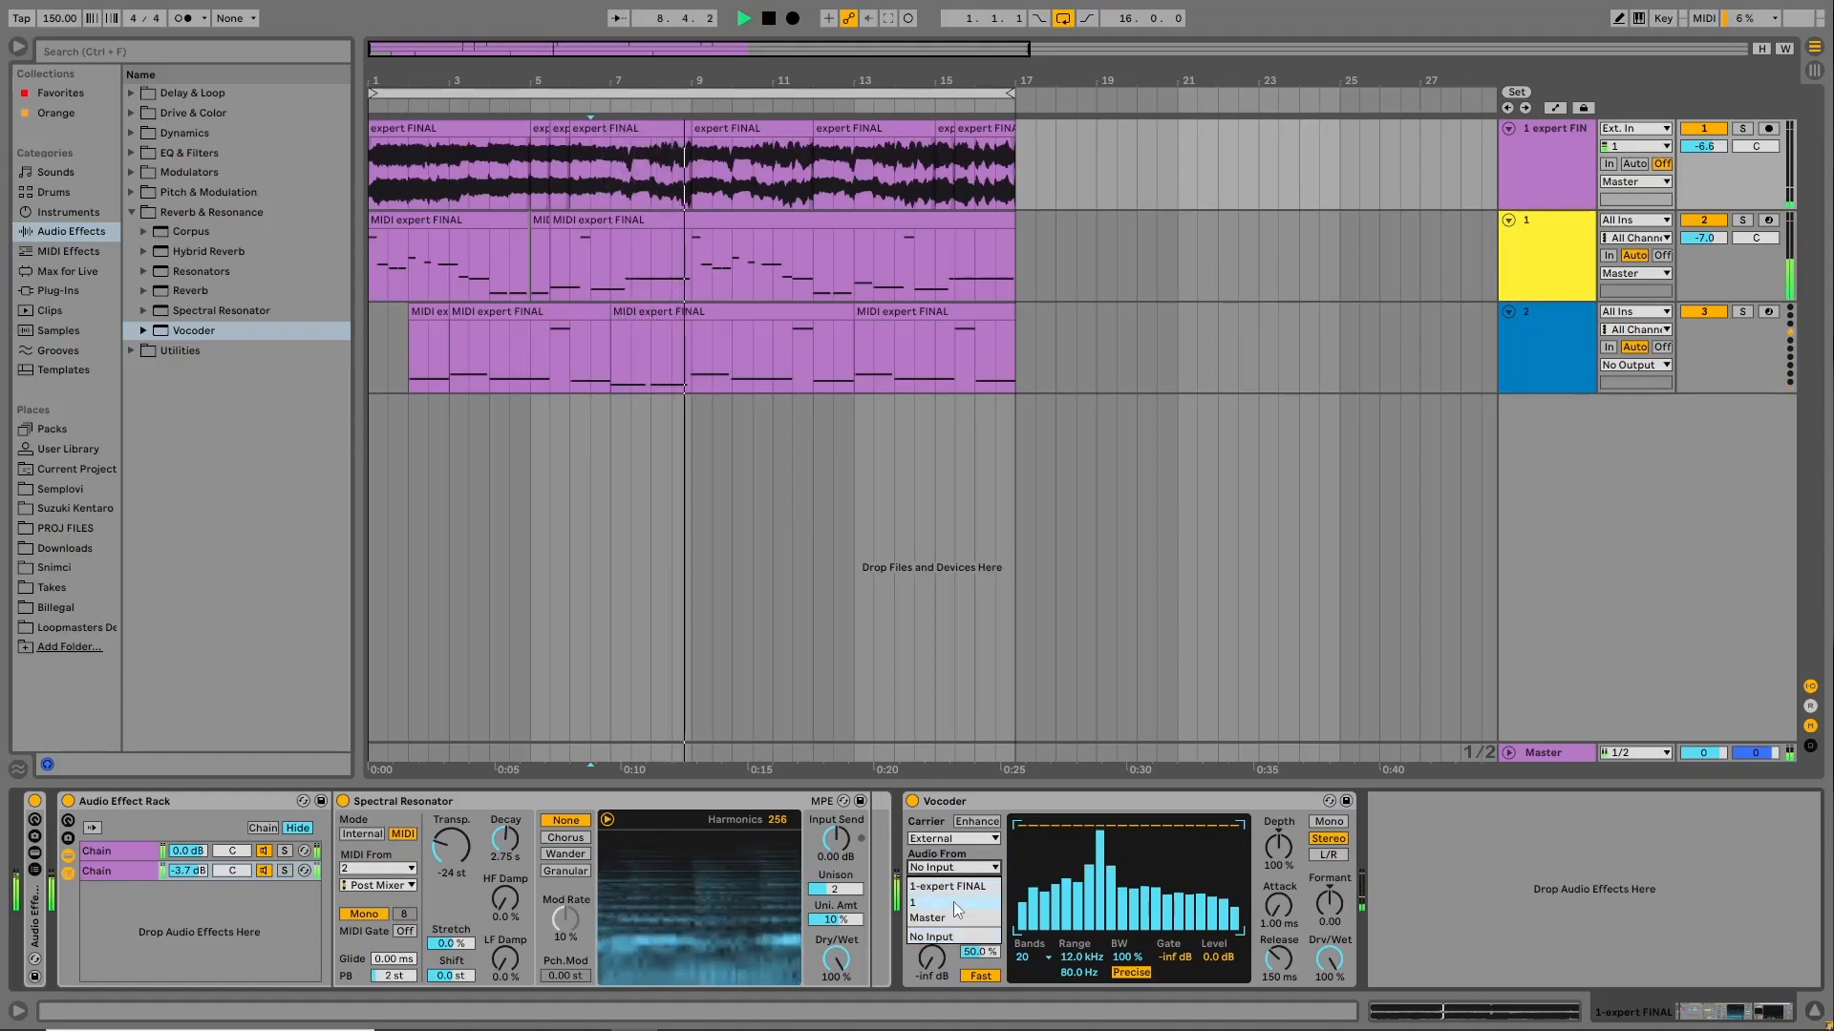
{"action": "left_click", "coordinate": [967, 883]}
{"action": "left_click", "coordinate": [956, 914]}
Set the Vocoder's unvoiced level to -34 dB and its number of bands to 8.
{"action": "left_click_drag", "start_coordinate": [931, 958], "coordinate": [931, 944]}
{"action": "left_click", "coordinate": [1038, 956]}
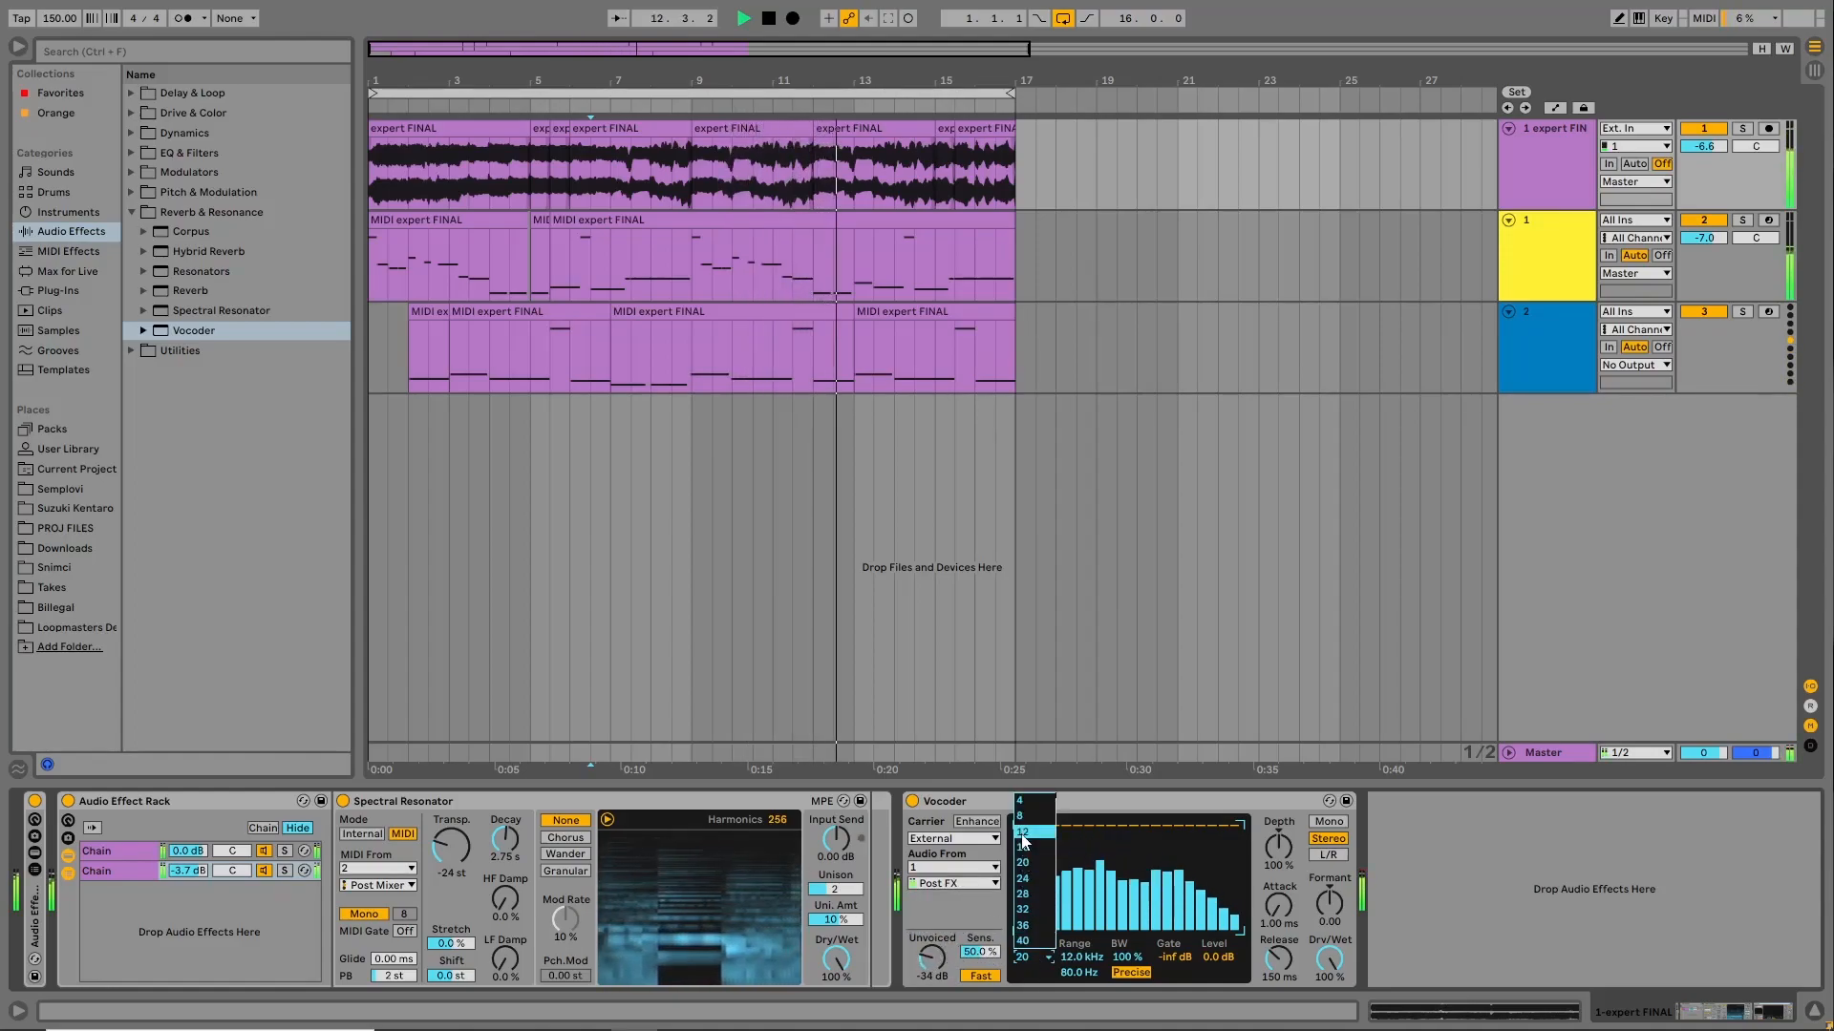
{"action": "left_click", "coordinate": [1034, 818]}
Set the Vocoder's upper range to 1.83 kHz, bandwidth to 21.9 %, gate to -50 dB, level to 6.8 dB and formant to -12.0.
{"action": "left_click_drag", "start_coordinate": [1081, 957], "coordinate": [1218, 929]}
{"action": "left_click", "coordinate": [1175, 957]}
{"action": "left_click_drag", "start_coordinate": [1332, 903], "coordinate": [1333, 932]}
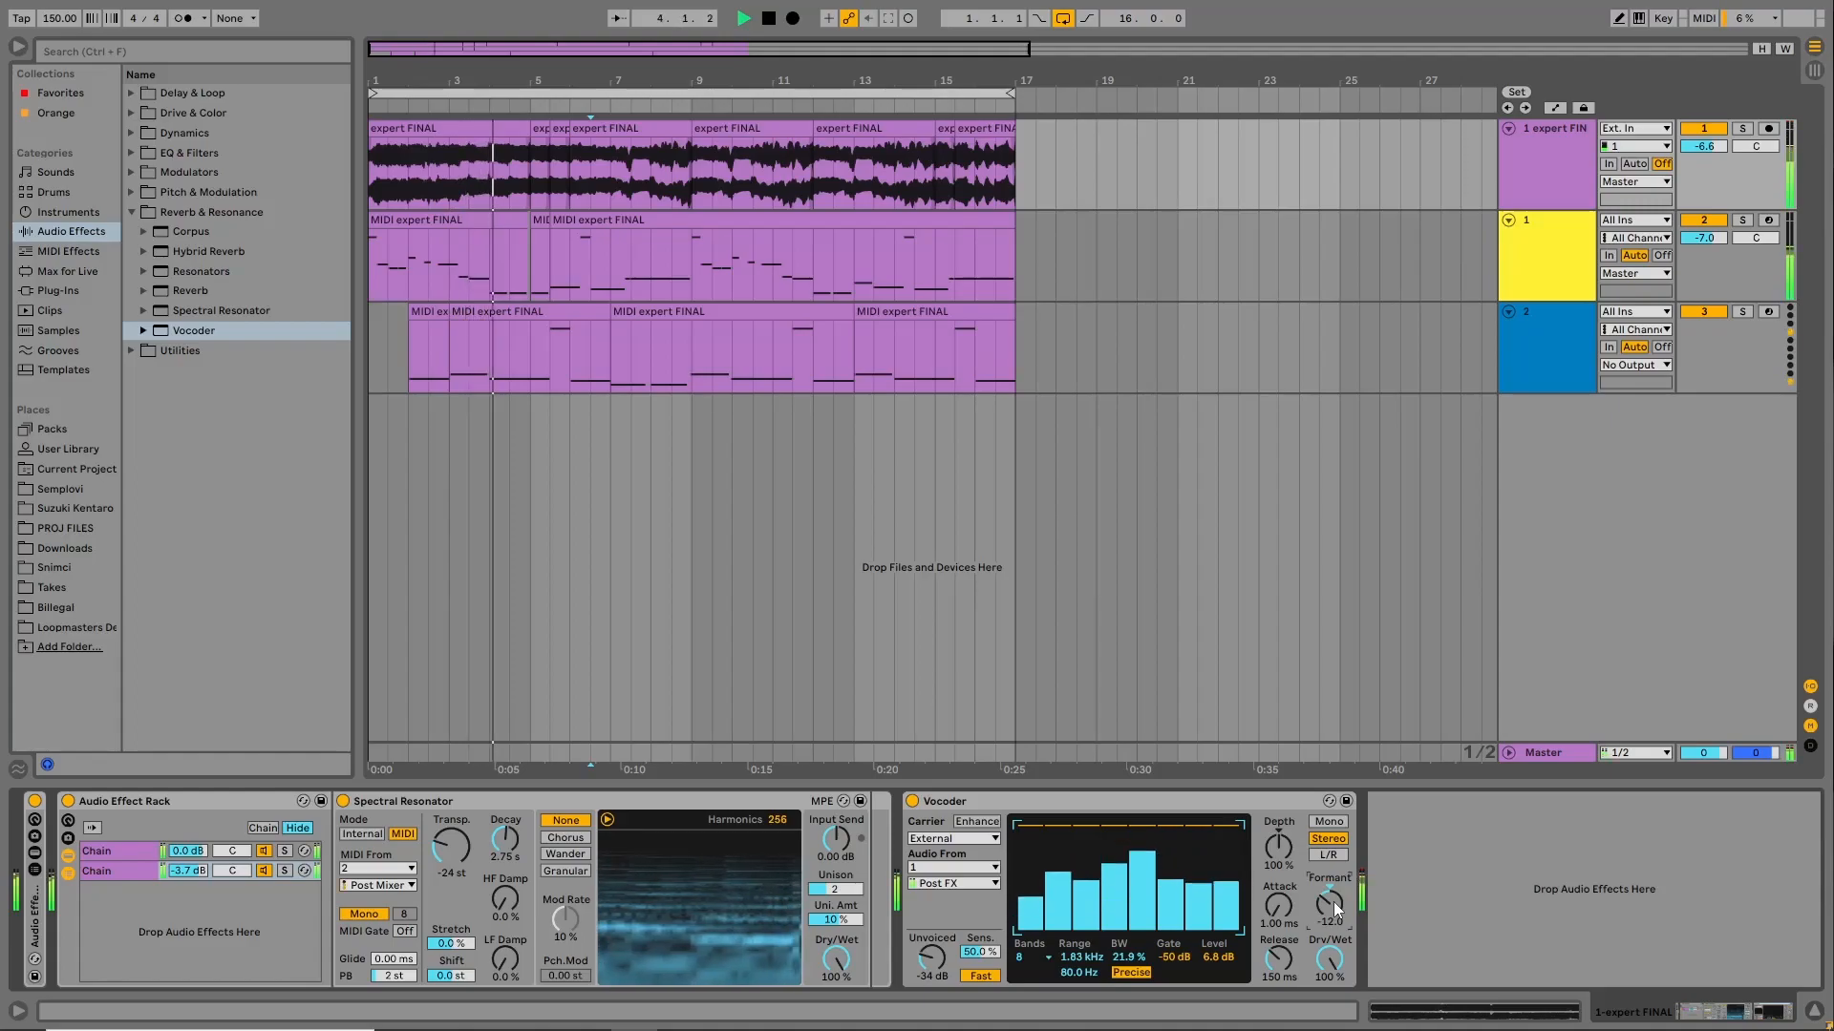
On MIDI track 1, set Wavetable's transpose to -12 st and oscillator 1's wavetable position to 57 %.
{"action": "left_click", "coordinate": [650, 257]}
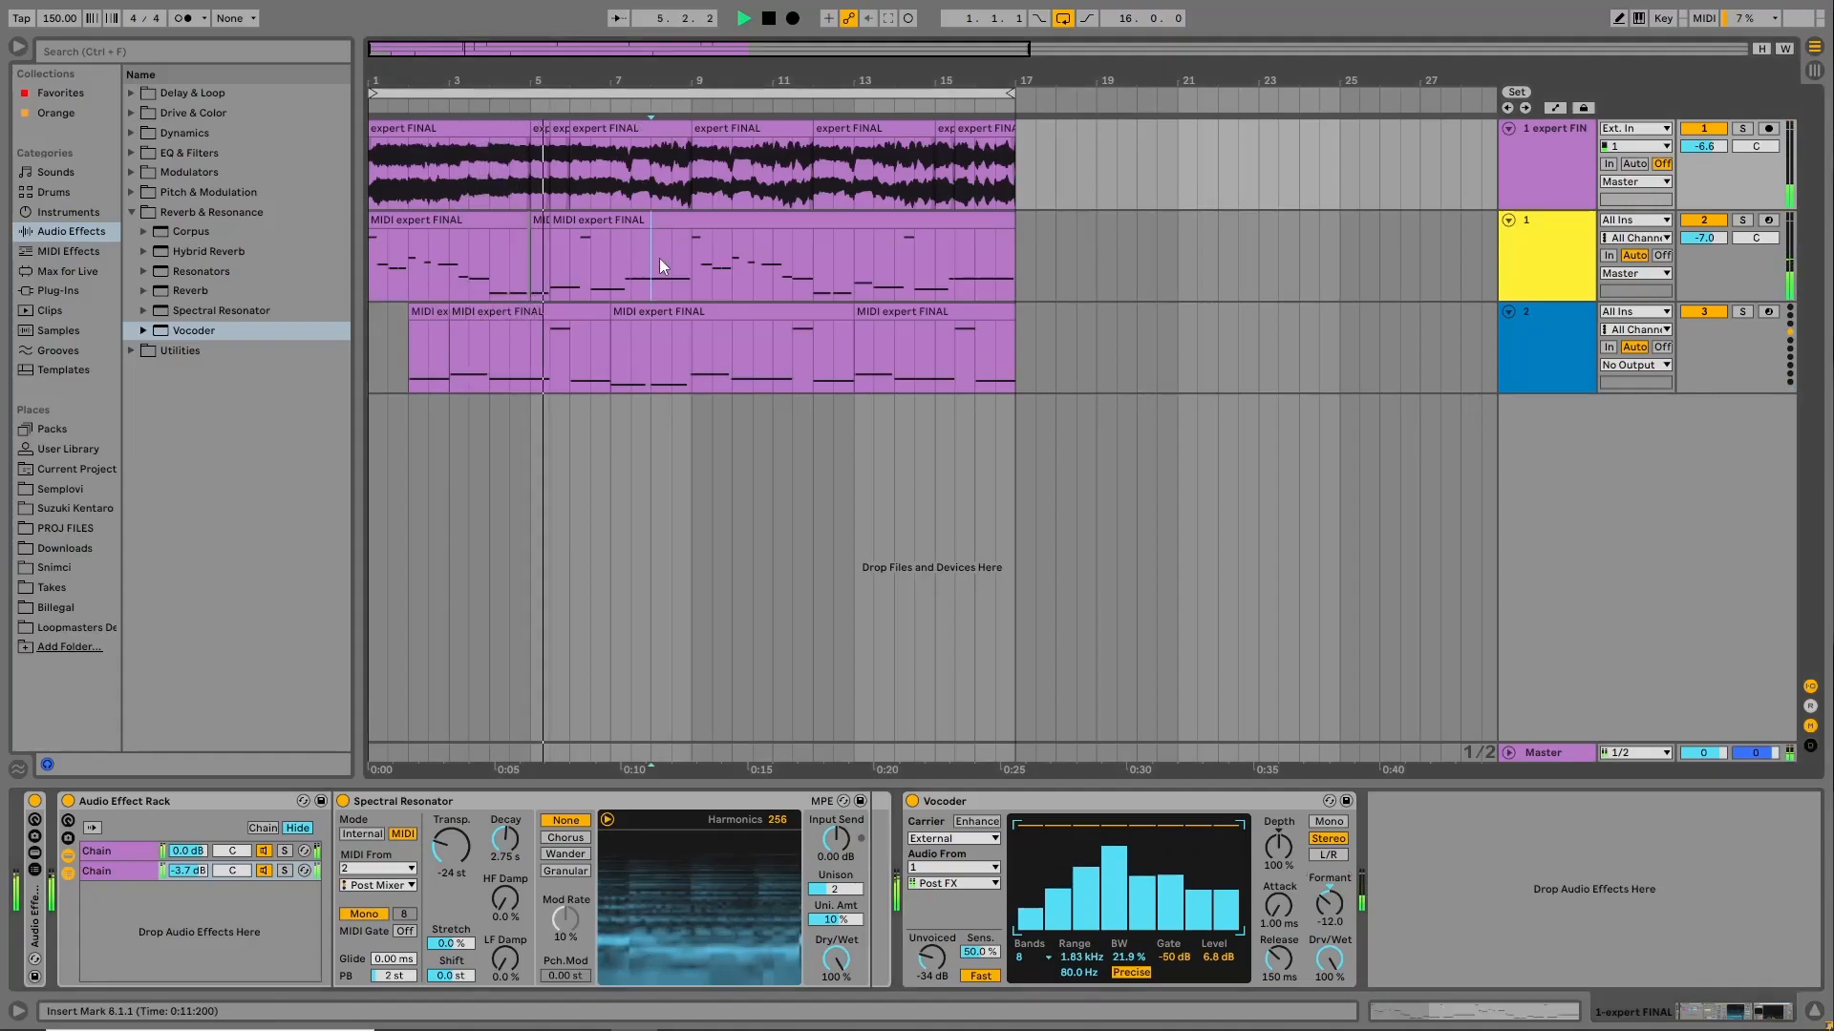
{"action": "left_click_drag", "start_coordinate": [416, 873], "coordinate": [419, 880]}
{"action": "key", "text": "Return"}
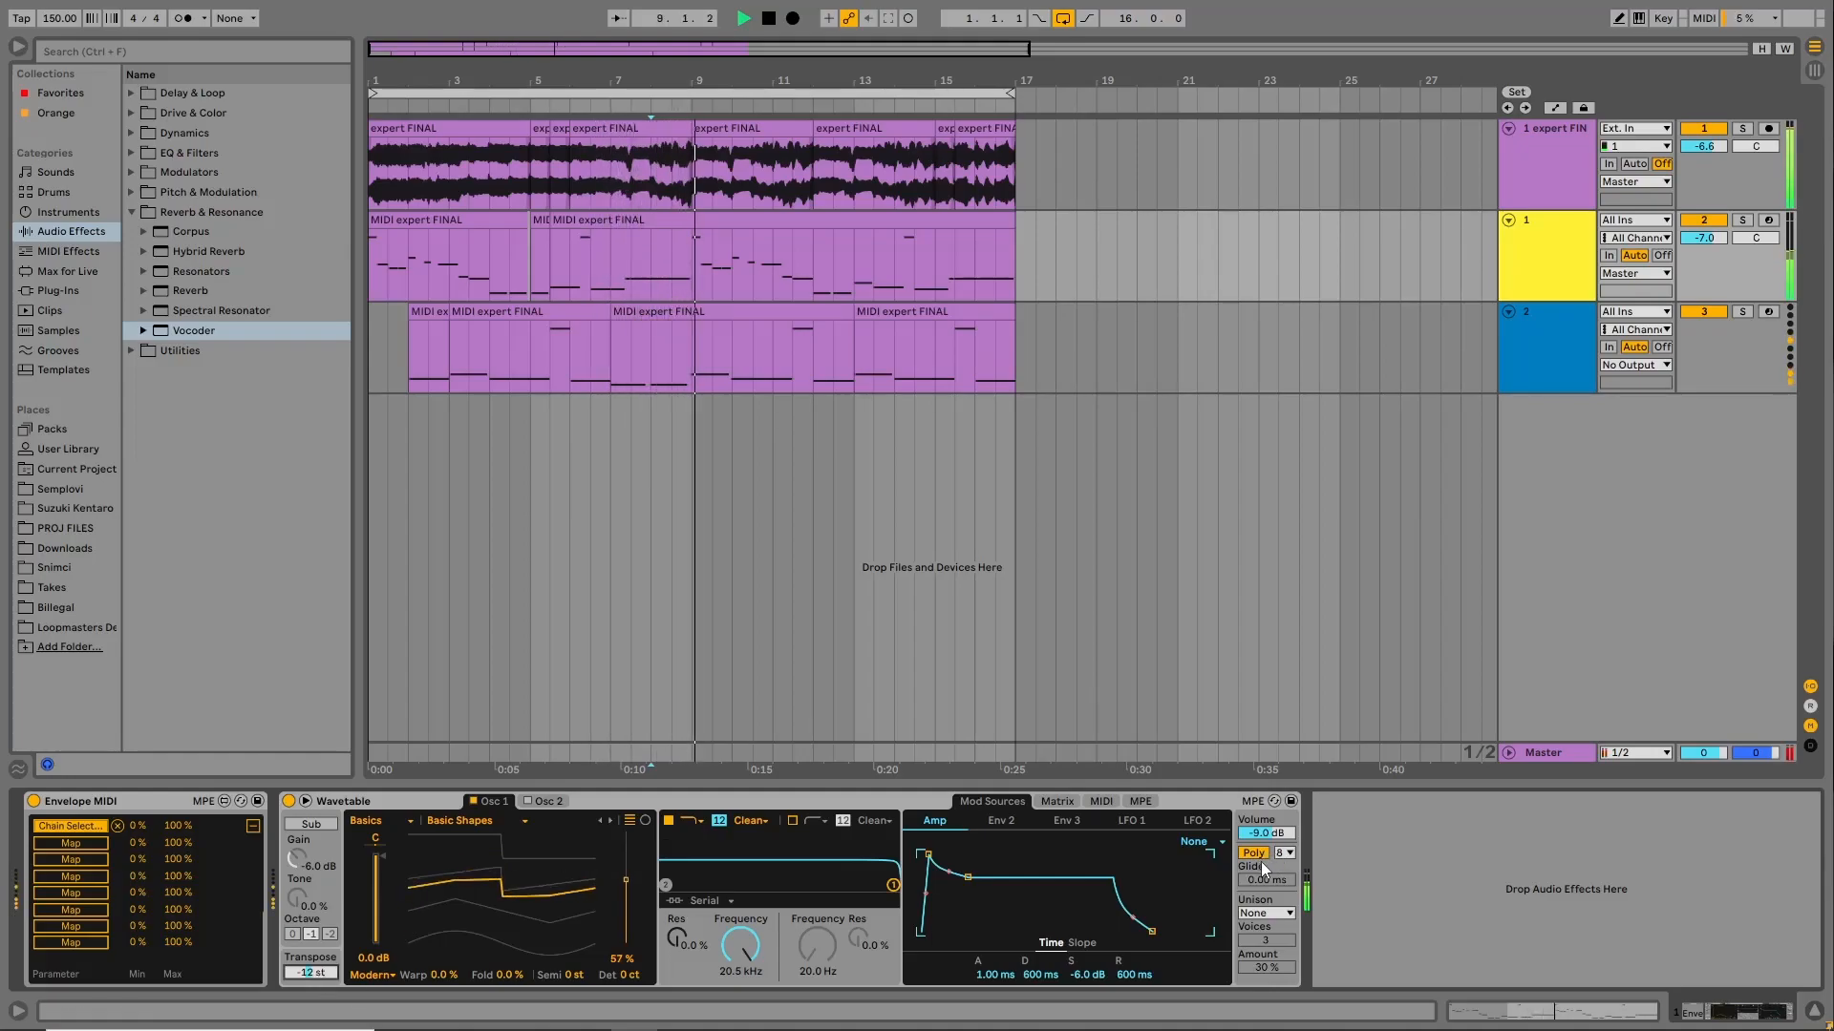
Audition Wavetable's unison modes on MIDI track 1 and set the mode to Position Spread.
{"action": "left_click", "coordinate": [1270, 915]}
{"action": "left_click", "coordinate": [1277, 914]}
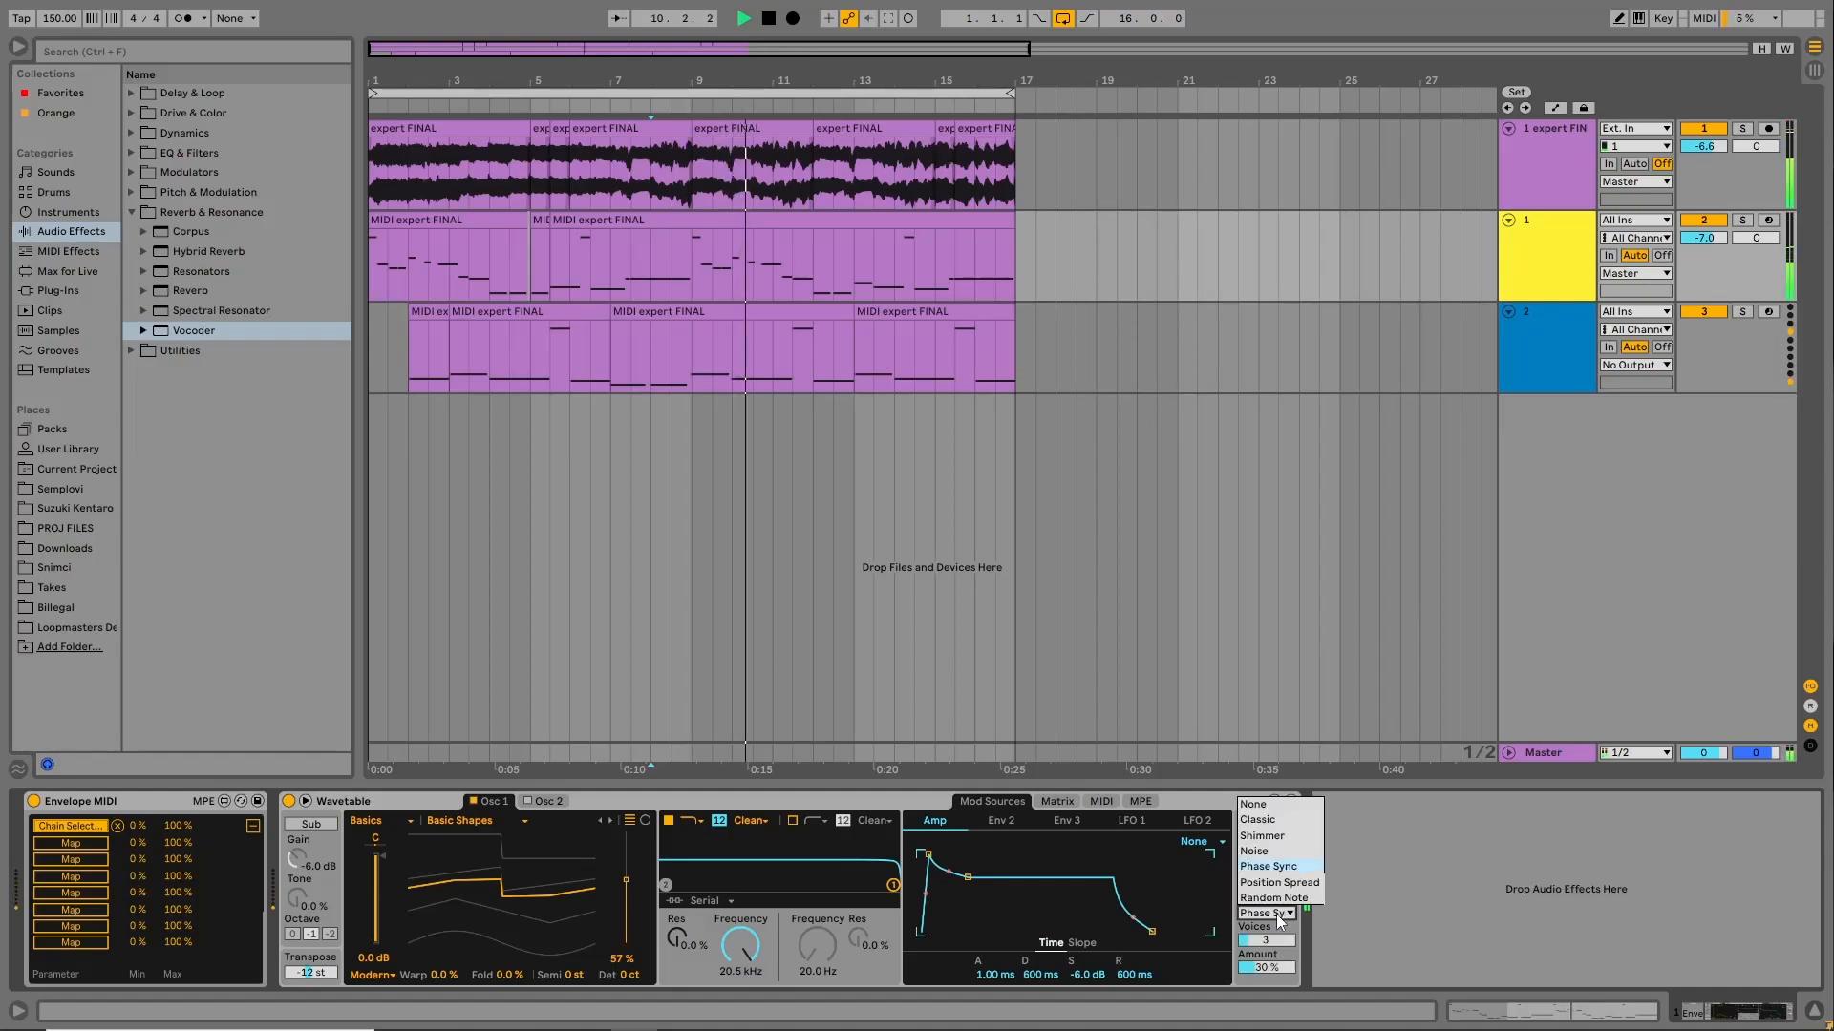
{"action": "left_click", "coordinate": [1276, 884]}
{"action": "left_click", "coordinate": [1275, 915]}
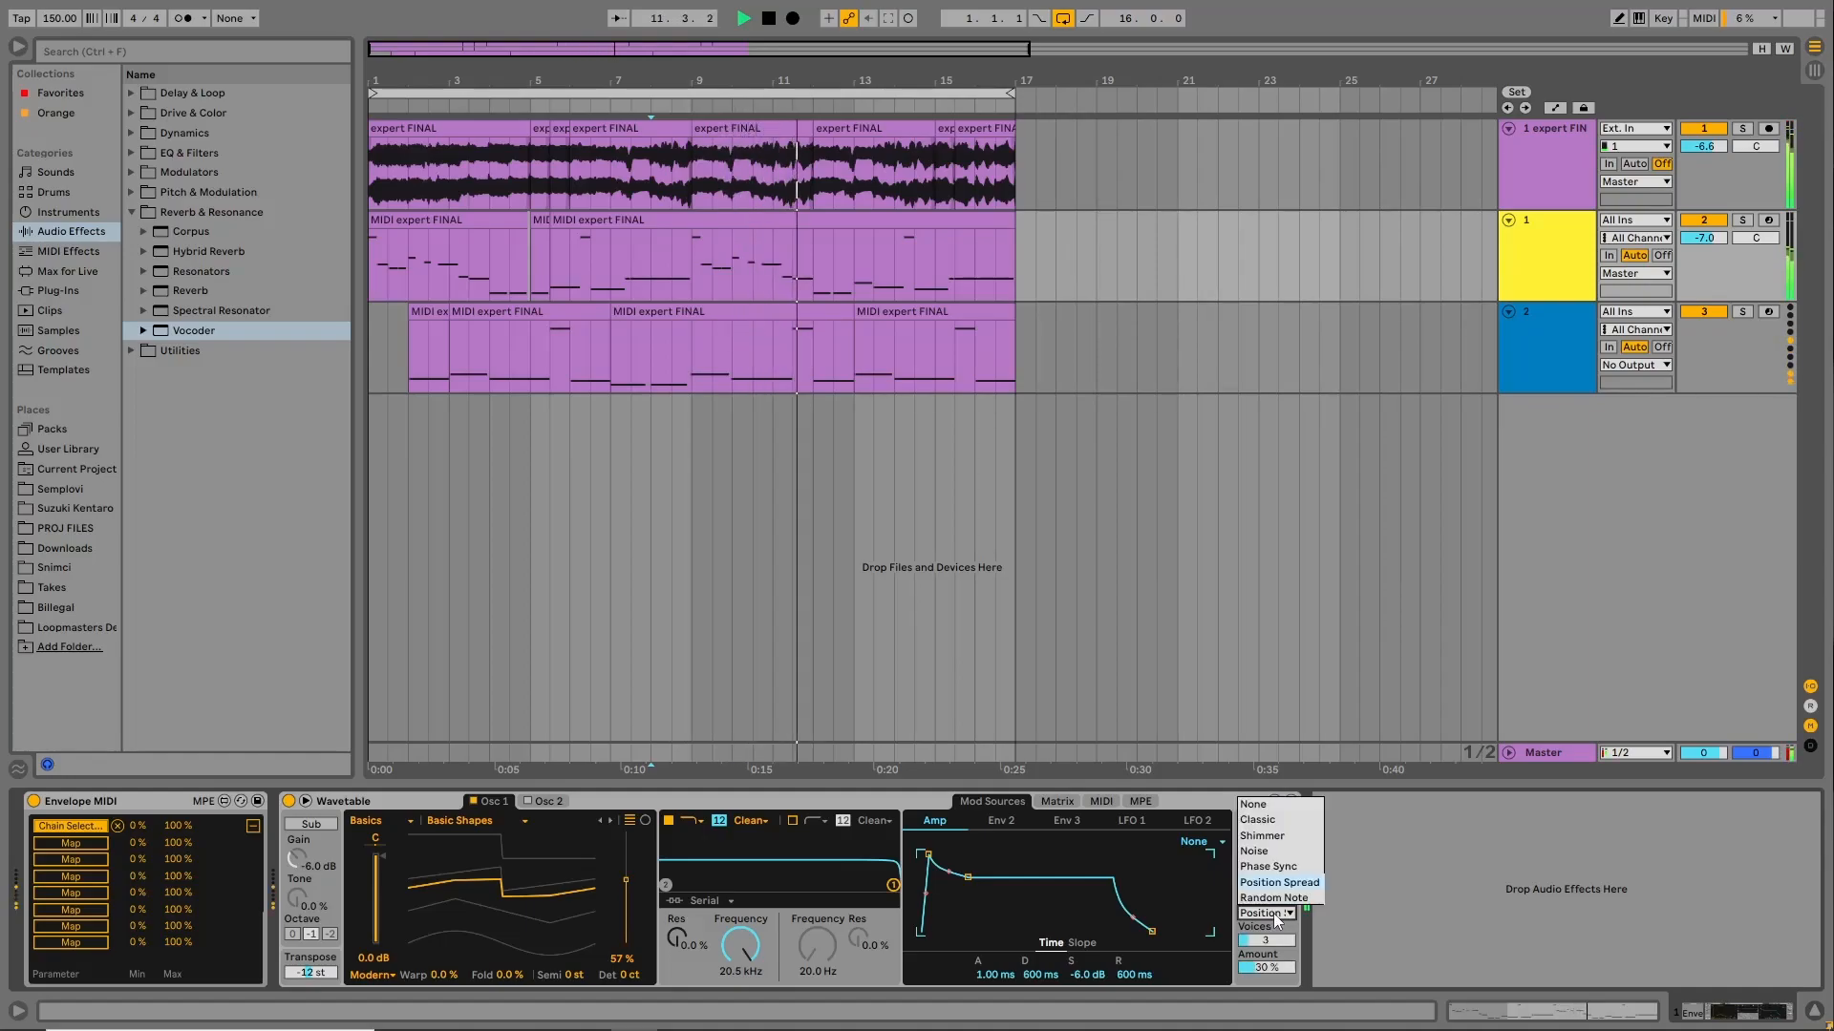
{"action": "left_click", "coordinate": [1273, 818]}
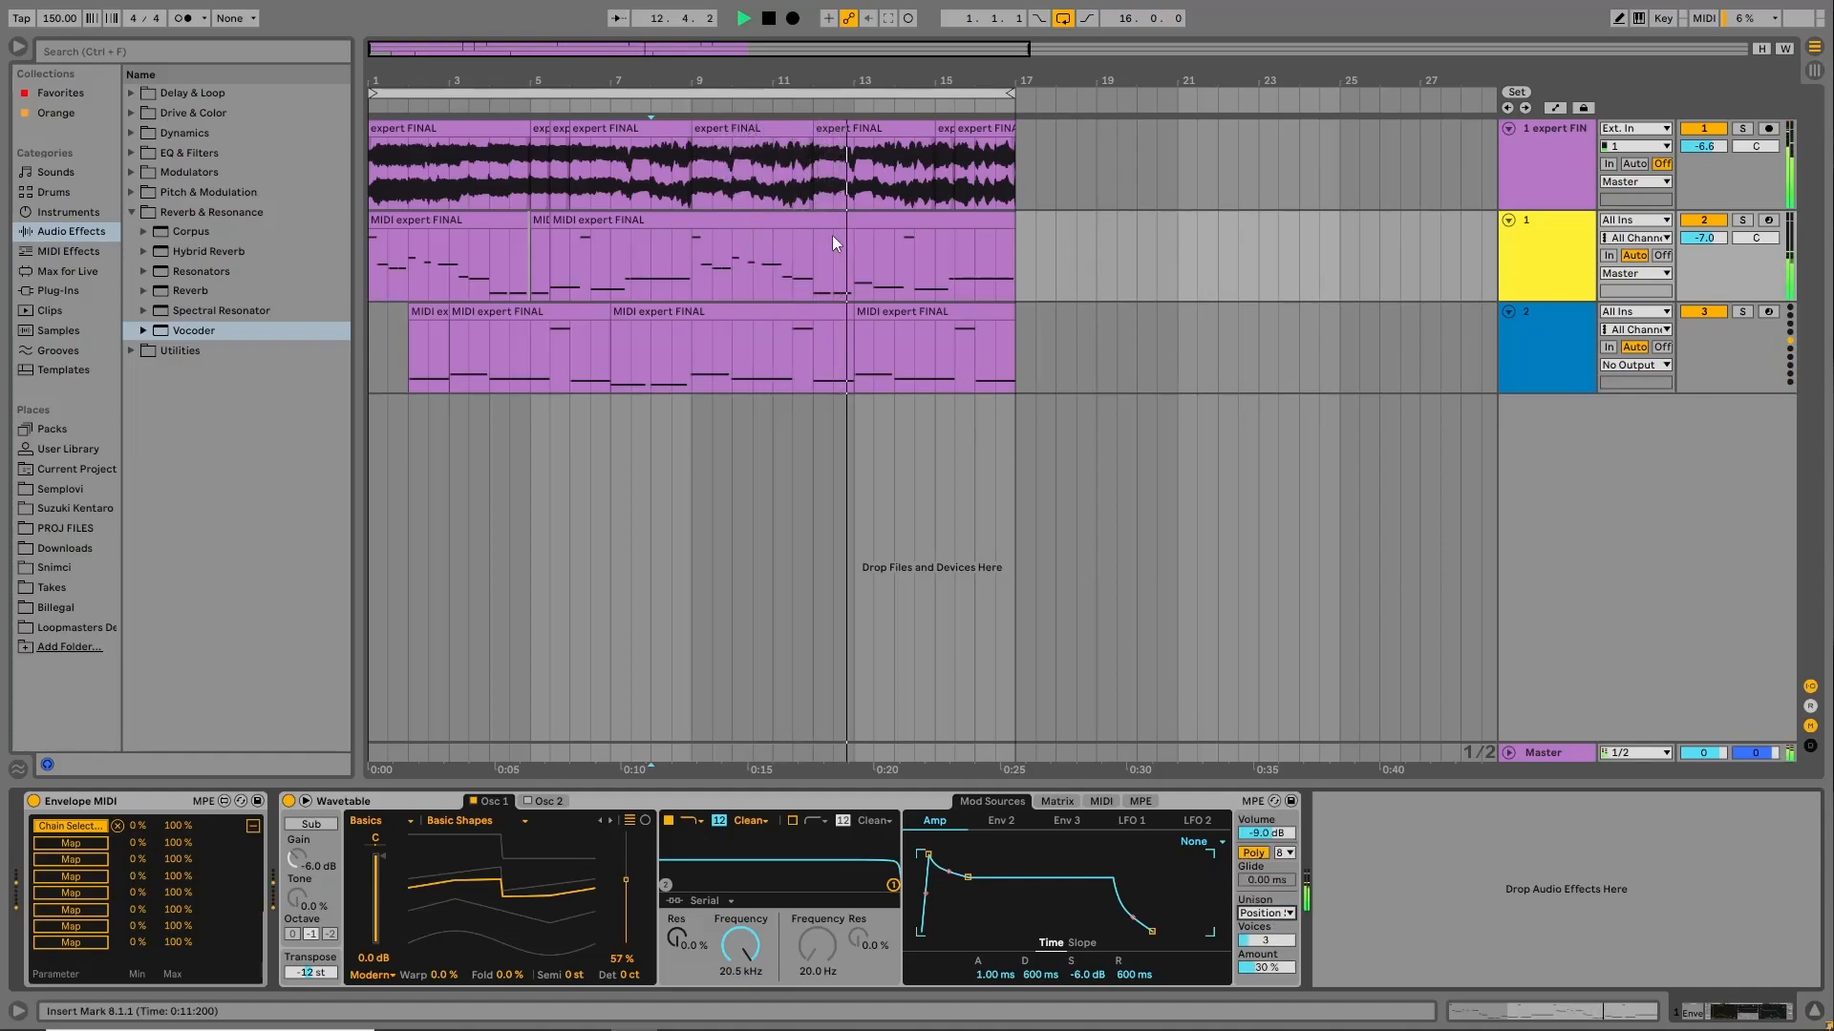
On the audio track's Vocoder, set dry/wet to 100 %, bandwidth to 69.4 % and the number of bands to 36.
{"action": "left_click", "coordinate": [792, 350]}
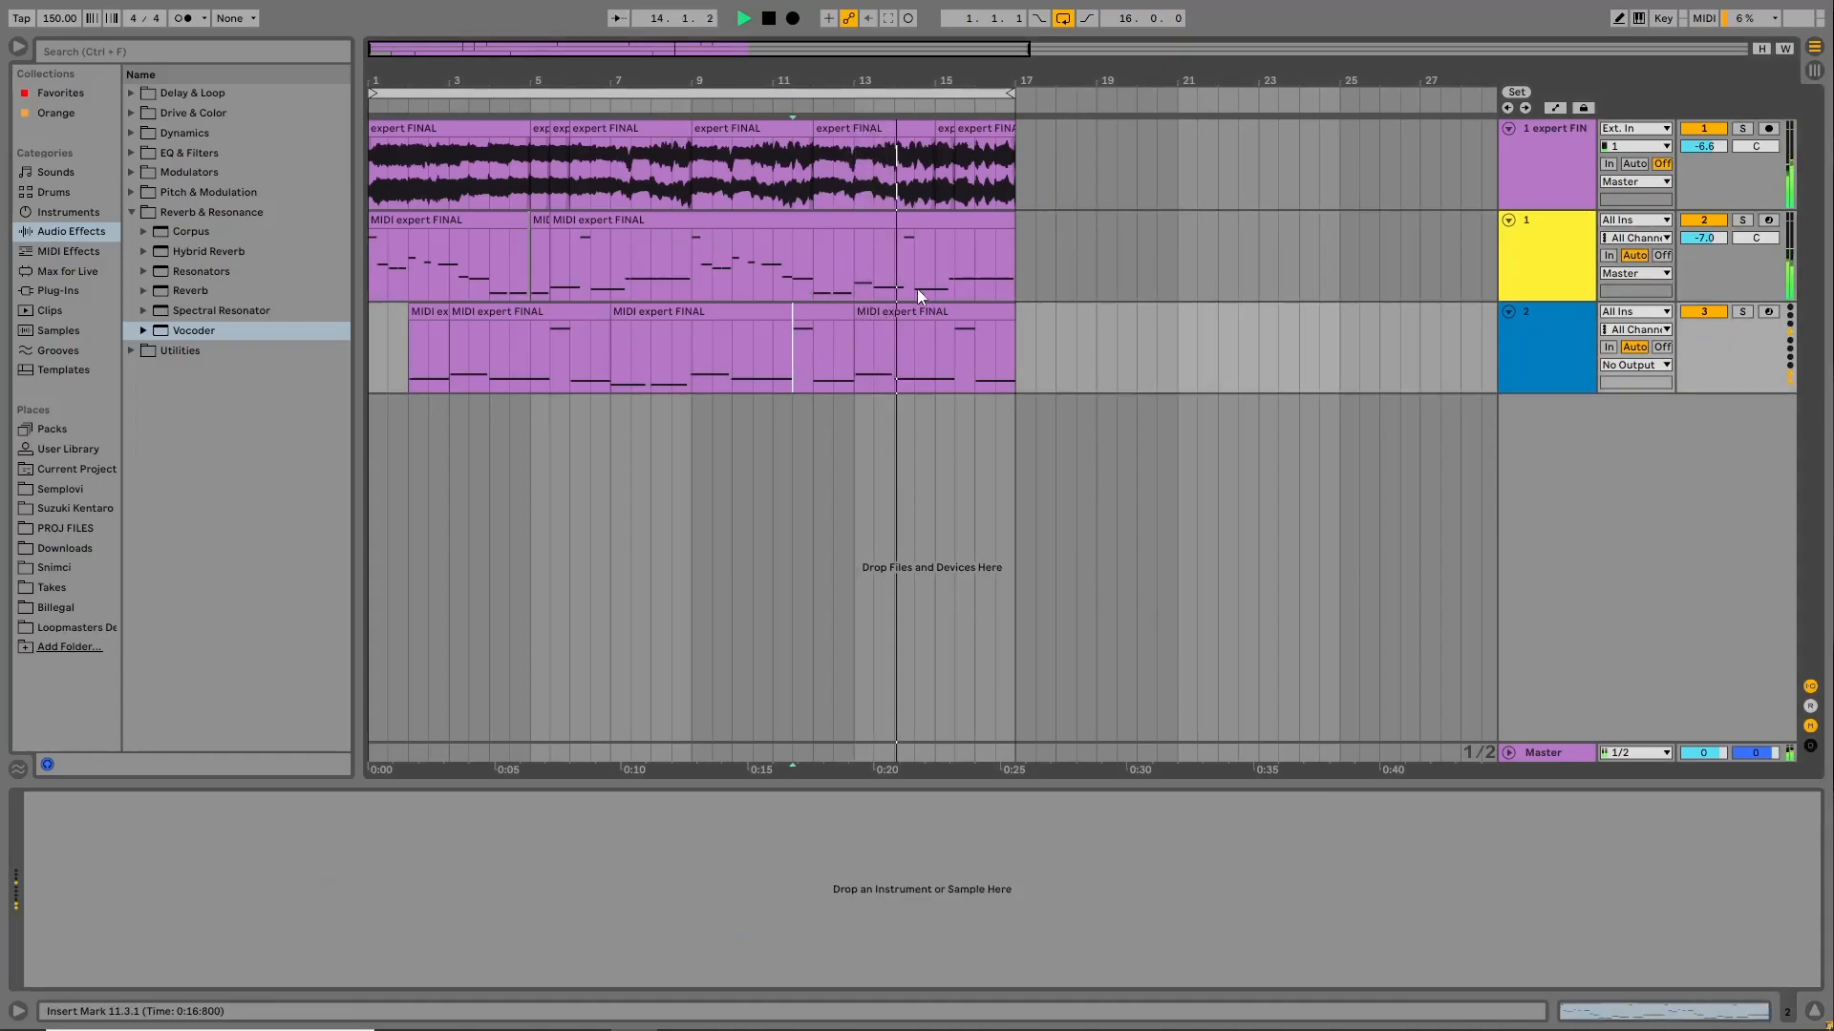
{"action": "left_click", "coordinate": [857, 182]}
{"action": "left_click_drag", "start_coordinate": [1329, 958], "coordinate": [1331, 861]}
{"action": "mouse_move", "coordinate": [1128, 957]}
{"action": "left_mouse_down"}
{"action": "mouse_move", "coordinate": [1128, 912]}
{"action": "mouse_move", "coordinate": [1128, 963]}
{"action": "left_mouse_up"}
{"action": "left_click", "coordinate": [1034, 958]}
{"action": "left_click", "coordinate": [1034, 950]}
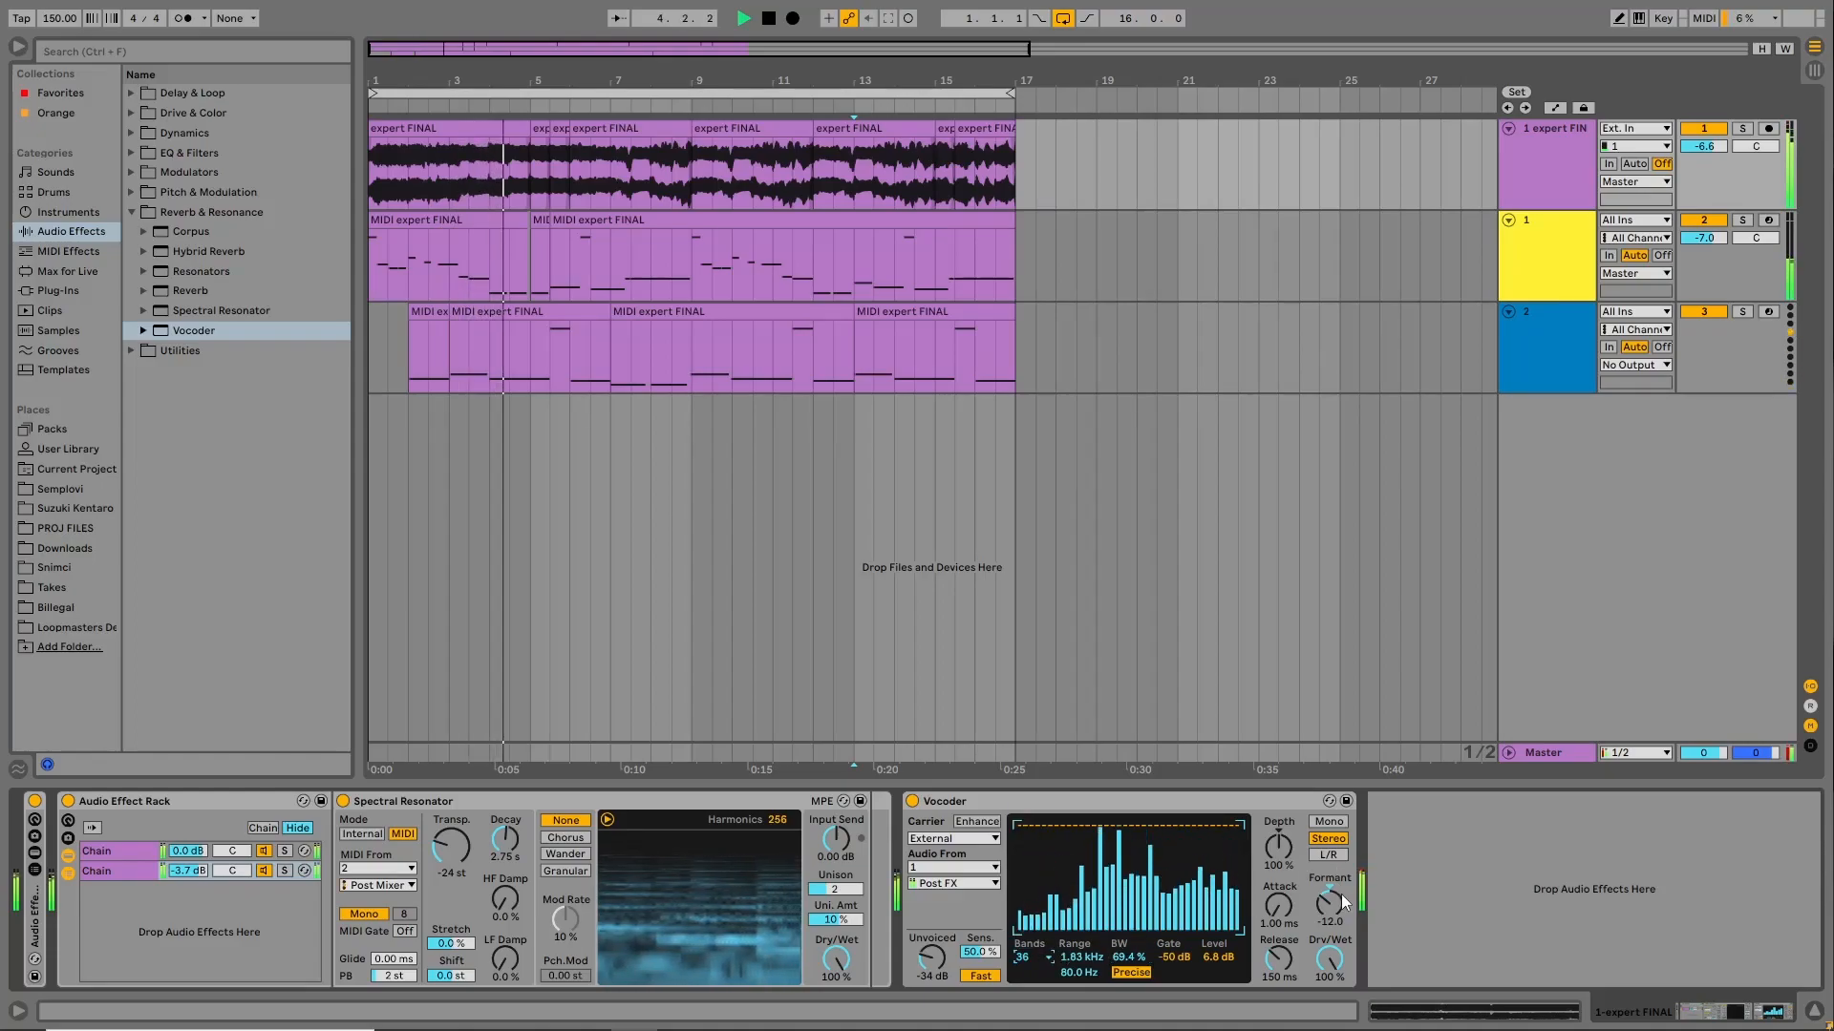
Mute MIDI track 1 and take the Vocoder's external carrier audio from it Post FX.
{"action": "left_click_drag", "start_coordinate": [1333, 907], "coordinate": [1334, 907]}
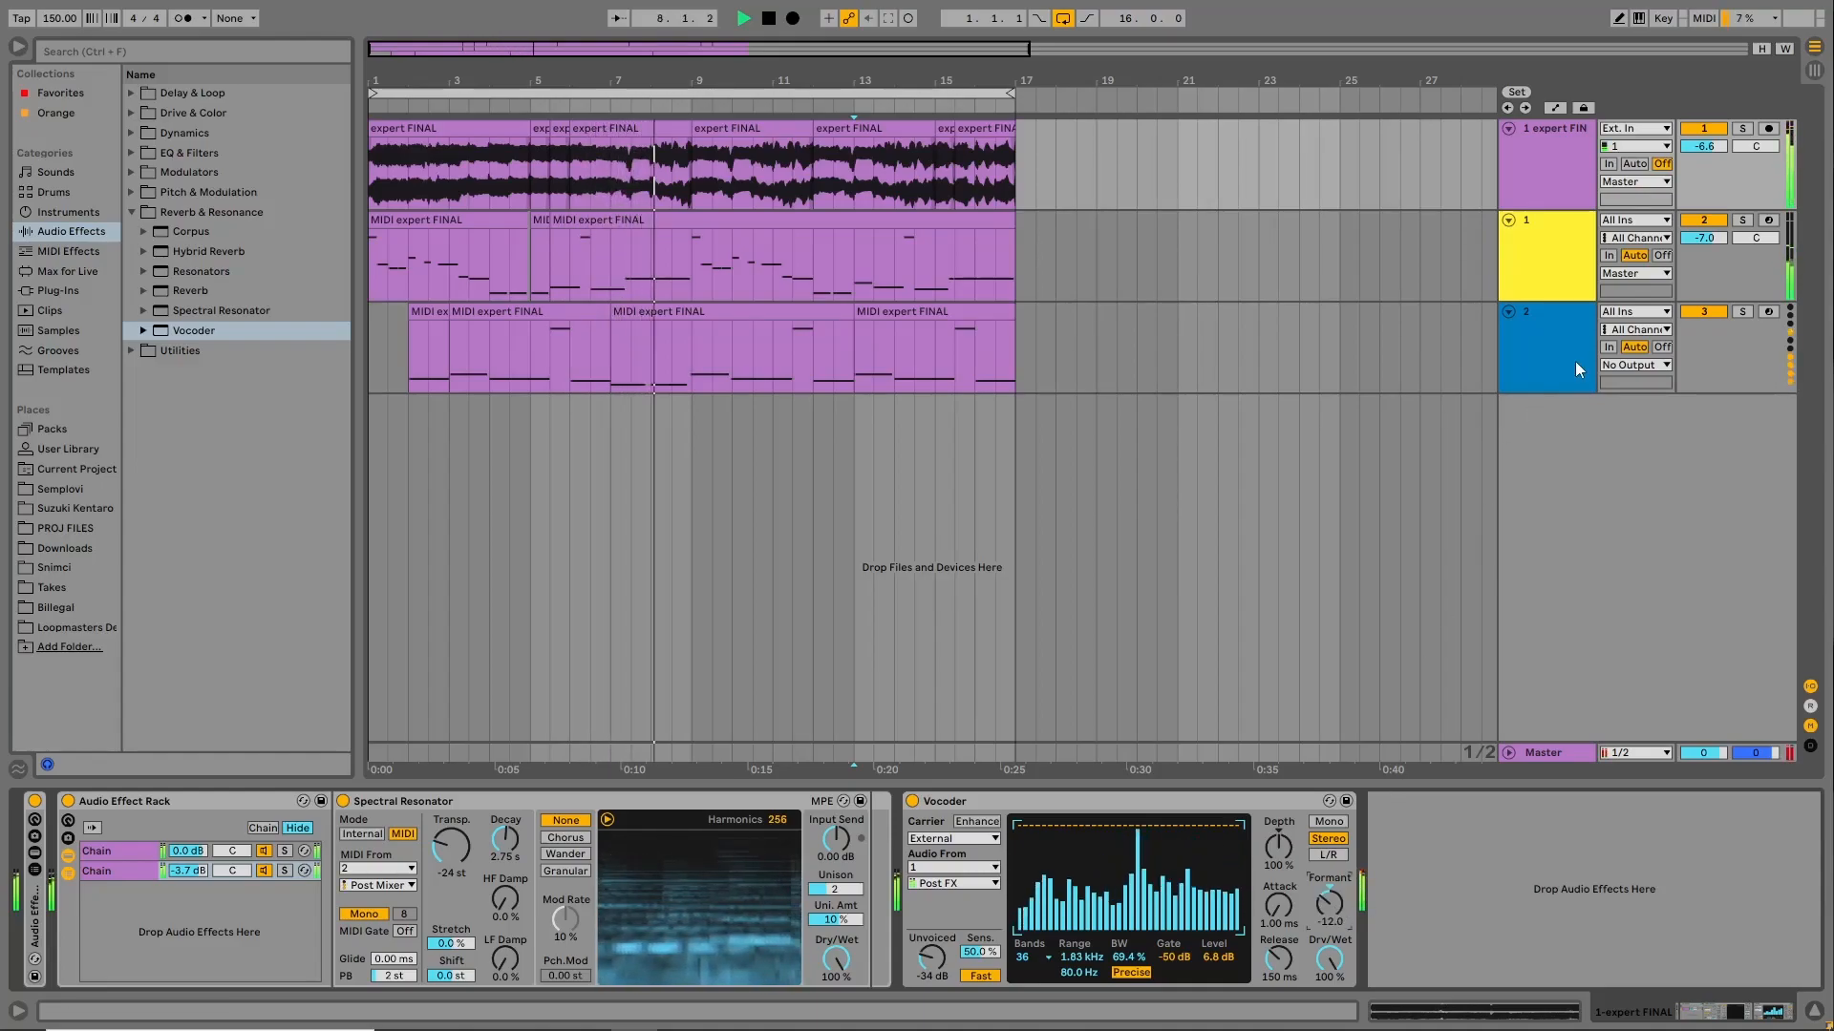
{"action": "left_click", "coordinate": [927, 884]}
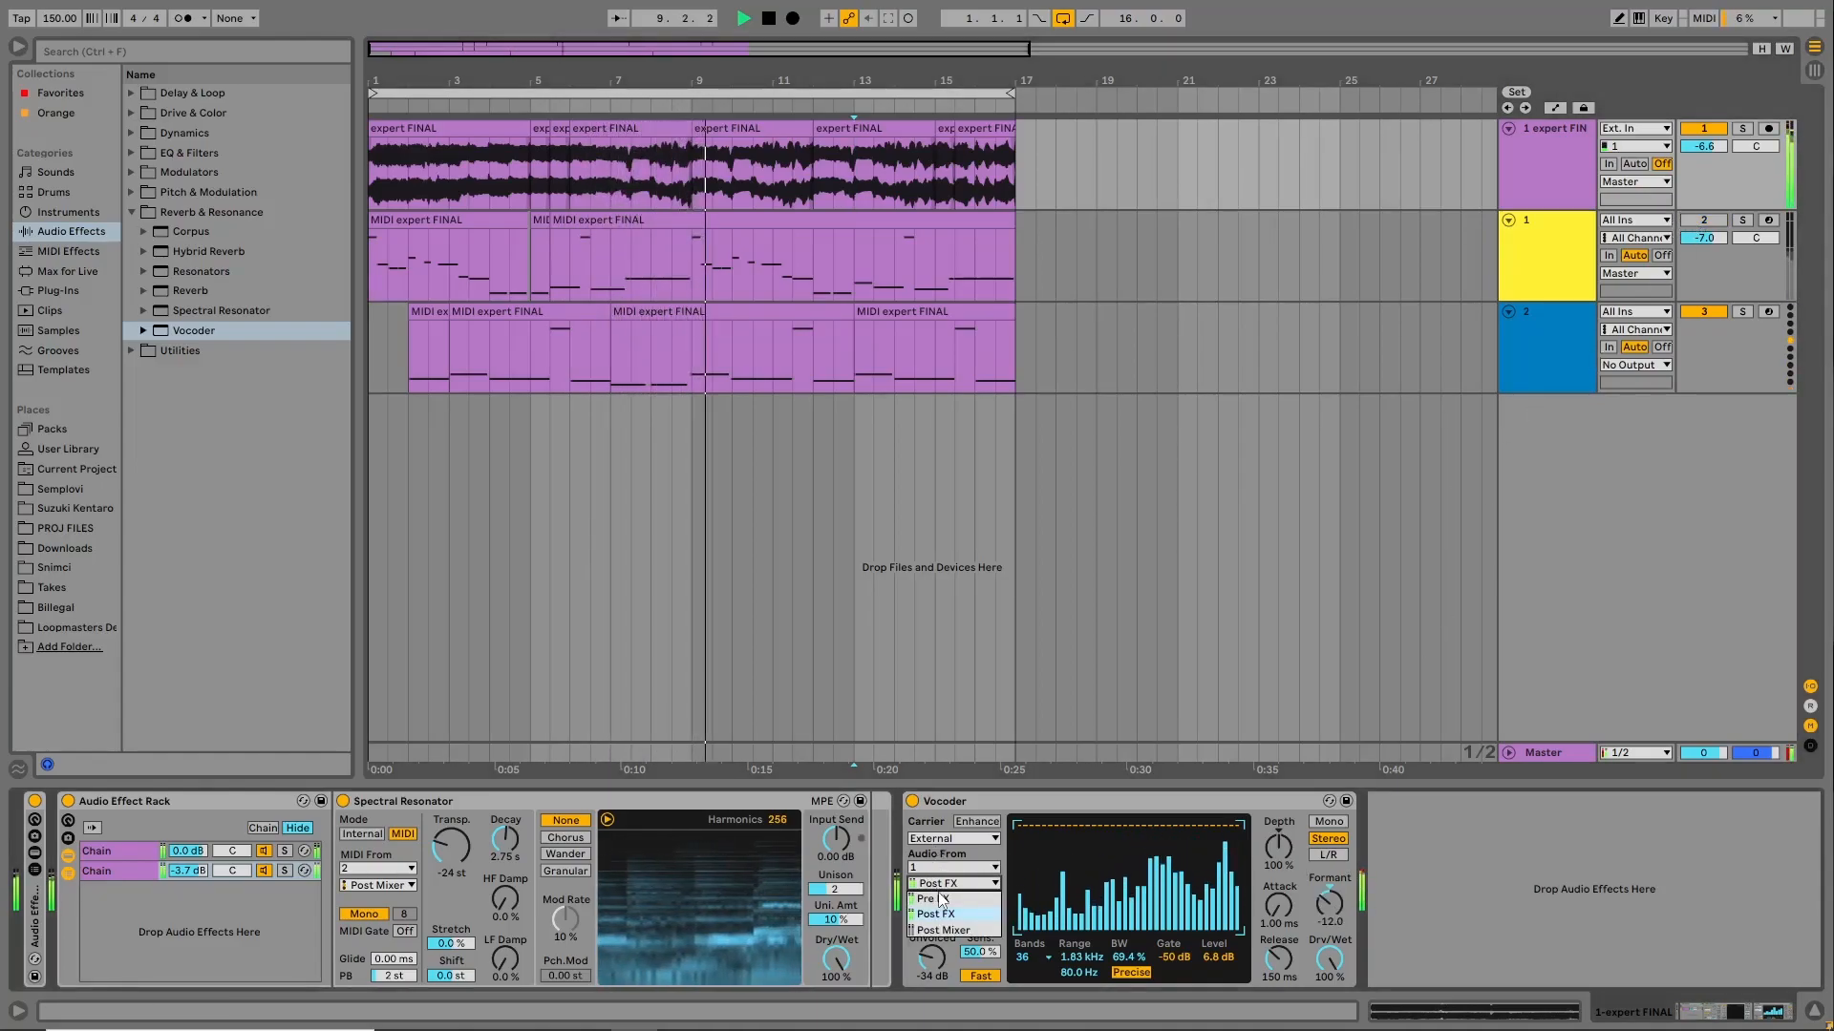
{"action": "left_click", "coordinate": [941, 915]}
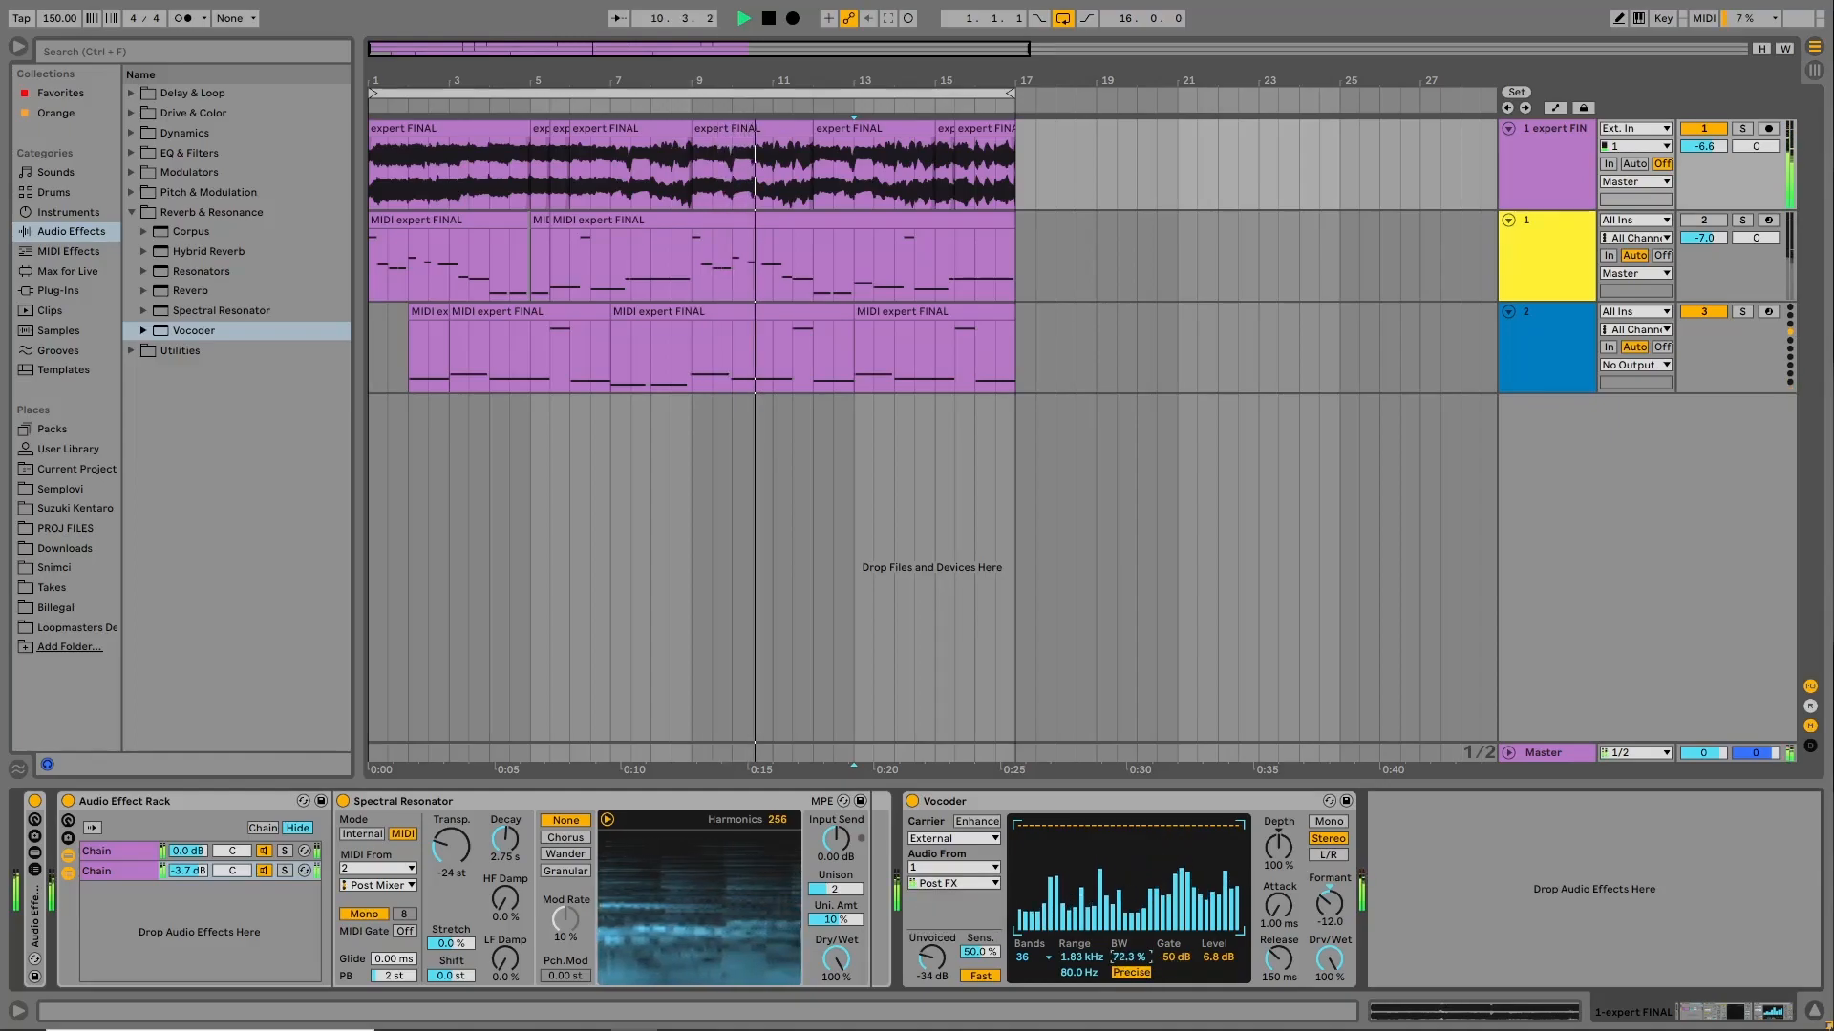
Set the Vocoder's depth to 157 %, attack to 33.4 ms, release to 4.18 s and bandwidth to 82.7 %, in Retro mode with 36 bands.
{"action": "left_click_drag", "start_coordinate": [1278, 847], "coordinate": [1278, 831]}
{"action": "left_click_drag", "start_coordinate": [1278, 906], "coordinate": [1278, 868]}
{"action": "left_click_drag", "start_coordinate": [1280, 967], "coordinate": [1280, 950]}
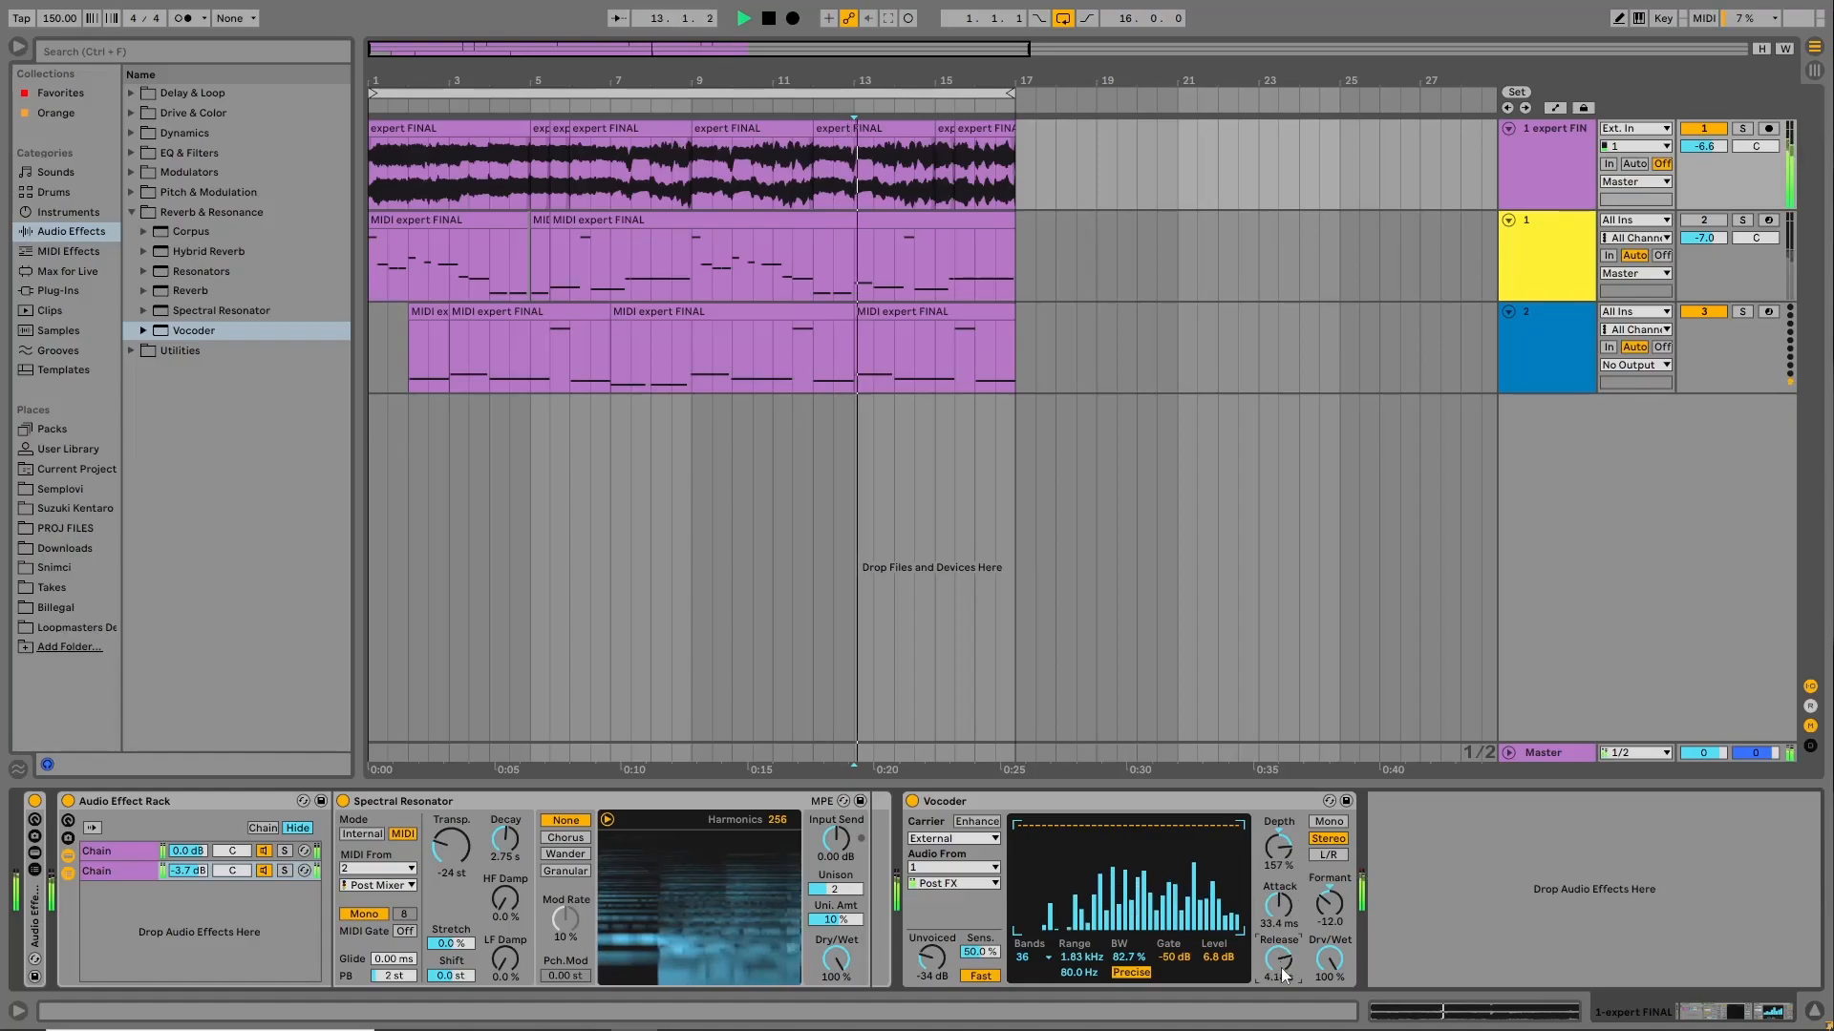
{"action": "left_click", "coordinate": [1128, 972]}
{"action": "left_click", "coordinate": [1022, 958]}
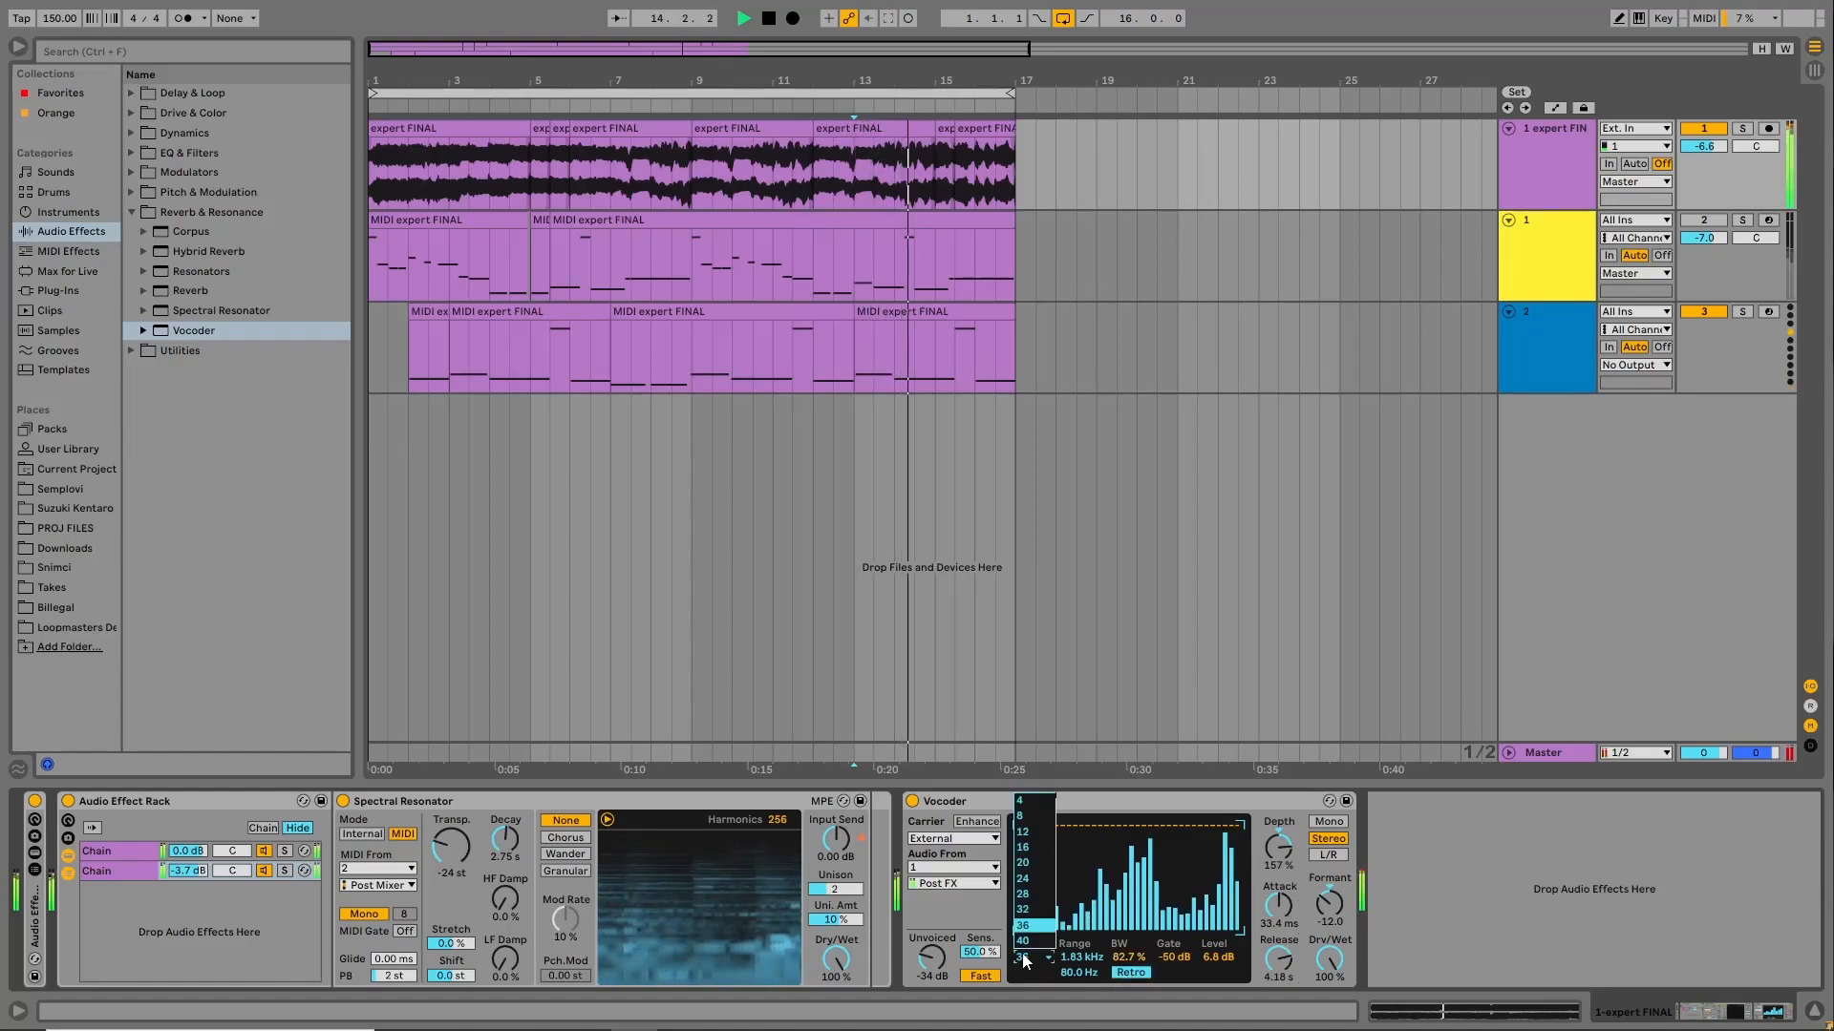
{"action": "left_click", "coordinate": [1081, 909]}
Enable Enhance on the Vocoder, with sensitivity 94.5 %, unvoiced -5.7 dB, level -2.2 dB and dry/wet 65 %, and make it Mono.
{"action": "left_click_drag", "start_coordinate": [979, 952], "coordinate": [979, 905]}
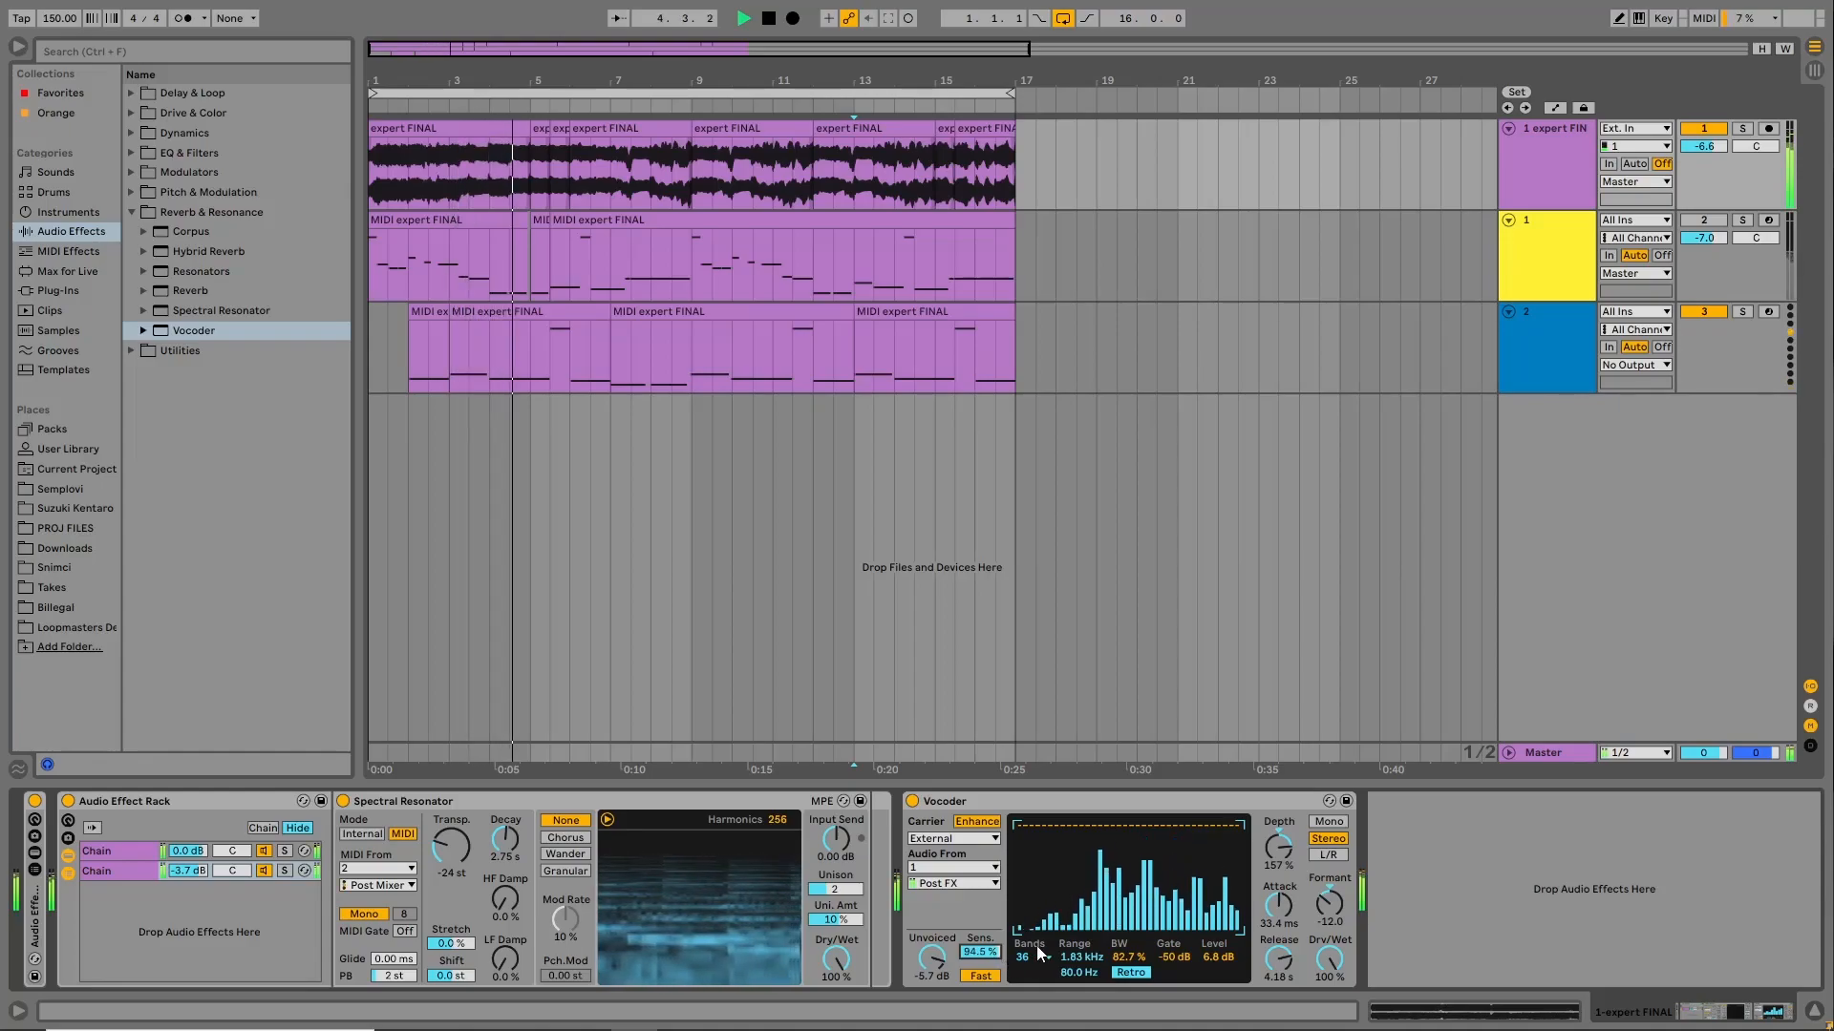
{"action": "left_click_drag", "start_coordinate": [1218, 957], "coordinate": [1218, 982]}
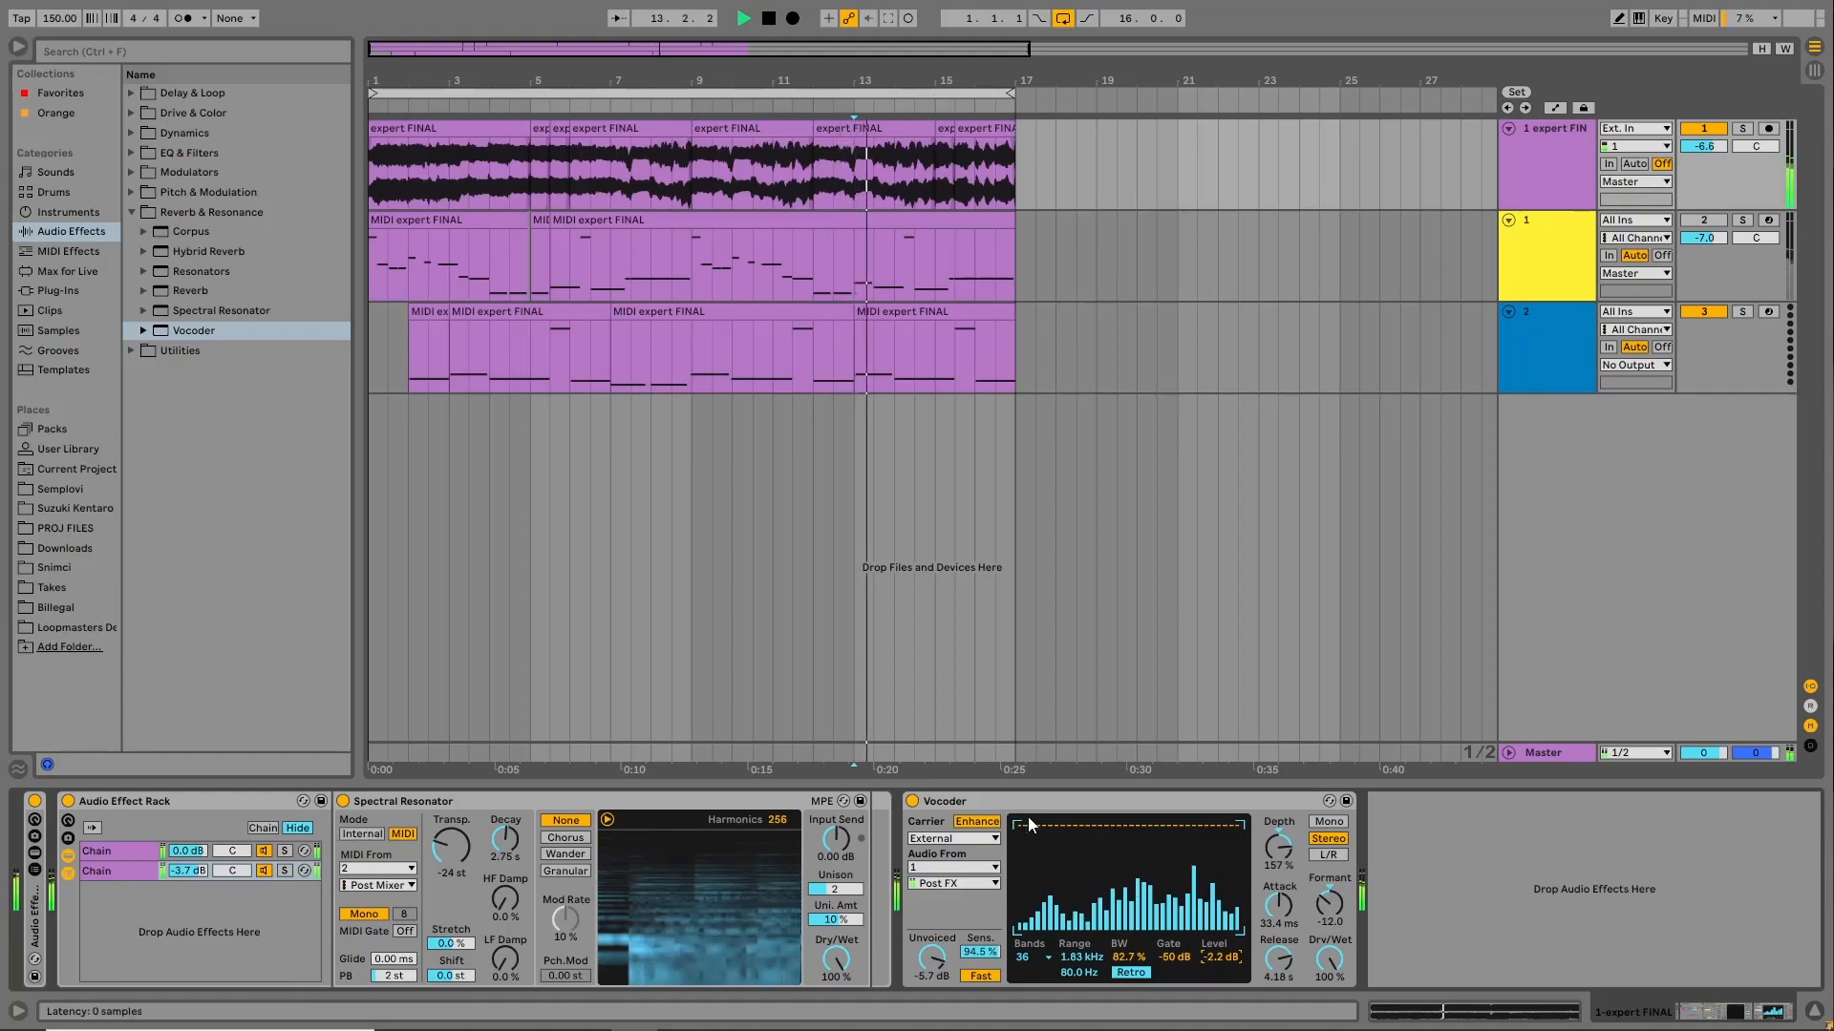
{"action": "mouse_move", "coordinate": [1329, 959]}
{"action": "left_mouse_down"}
{"action": "mouse_move", "coordinate": [1330, 977]}
{"action": "mouse_move", "coordinate": [1329, 922]}
{"action": "mouse_move", "coordinate": [1328, 941]}
{"action": "left_mouse_up"}
{"action": "left_click", "coordinate": [1328, 823]}
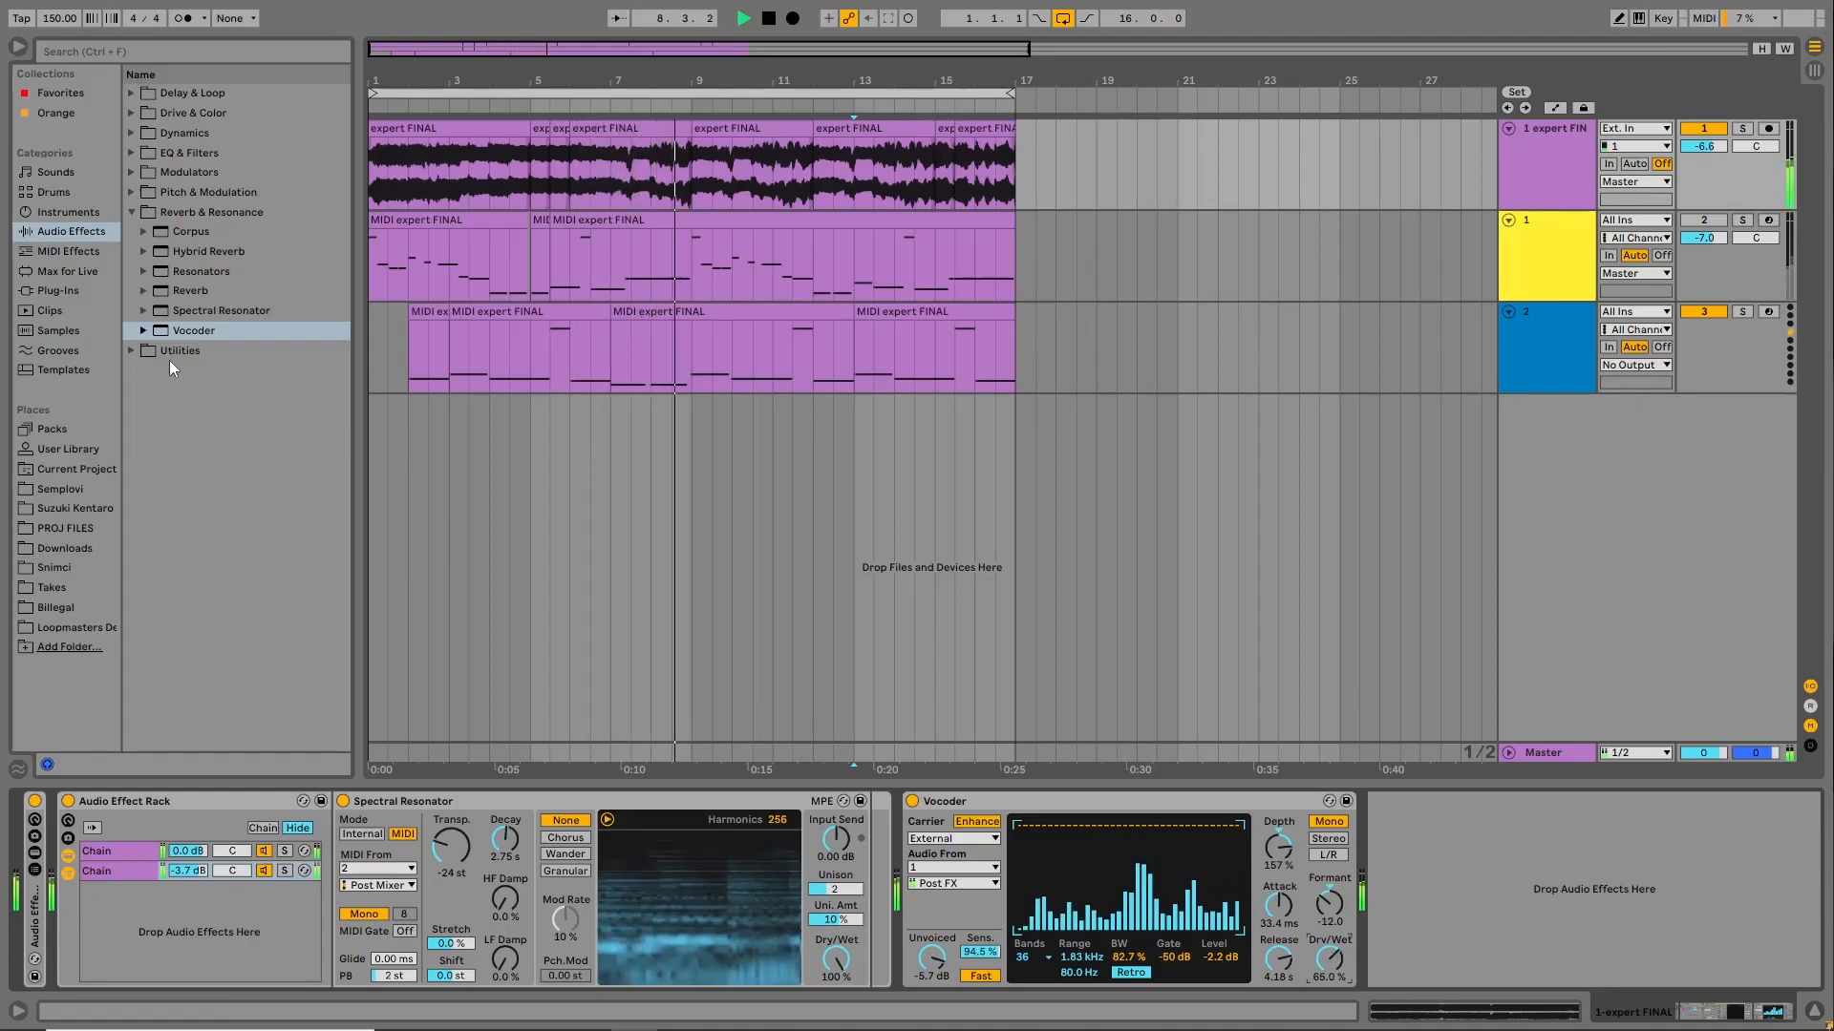
Add a Utility after the Vocoder and set its gain to 7.78 dB.
{"action": "left_click", "coordinate": [132, 351]}
{"action": "double_click", "coordinate": [185, 332]}
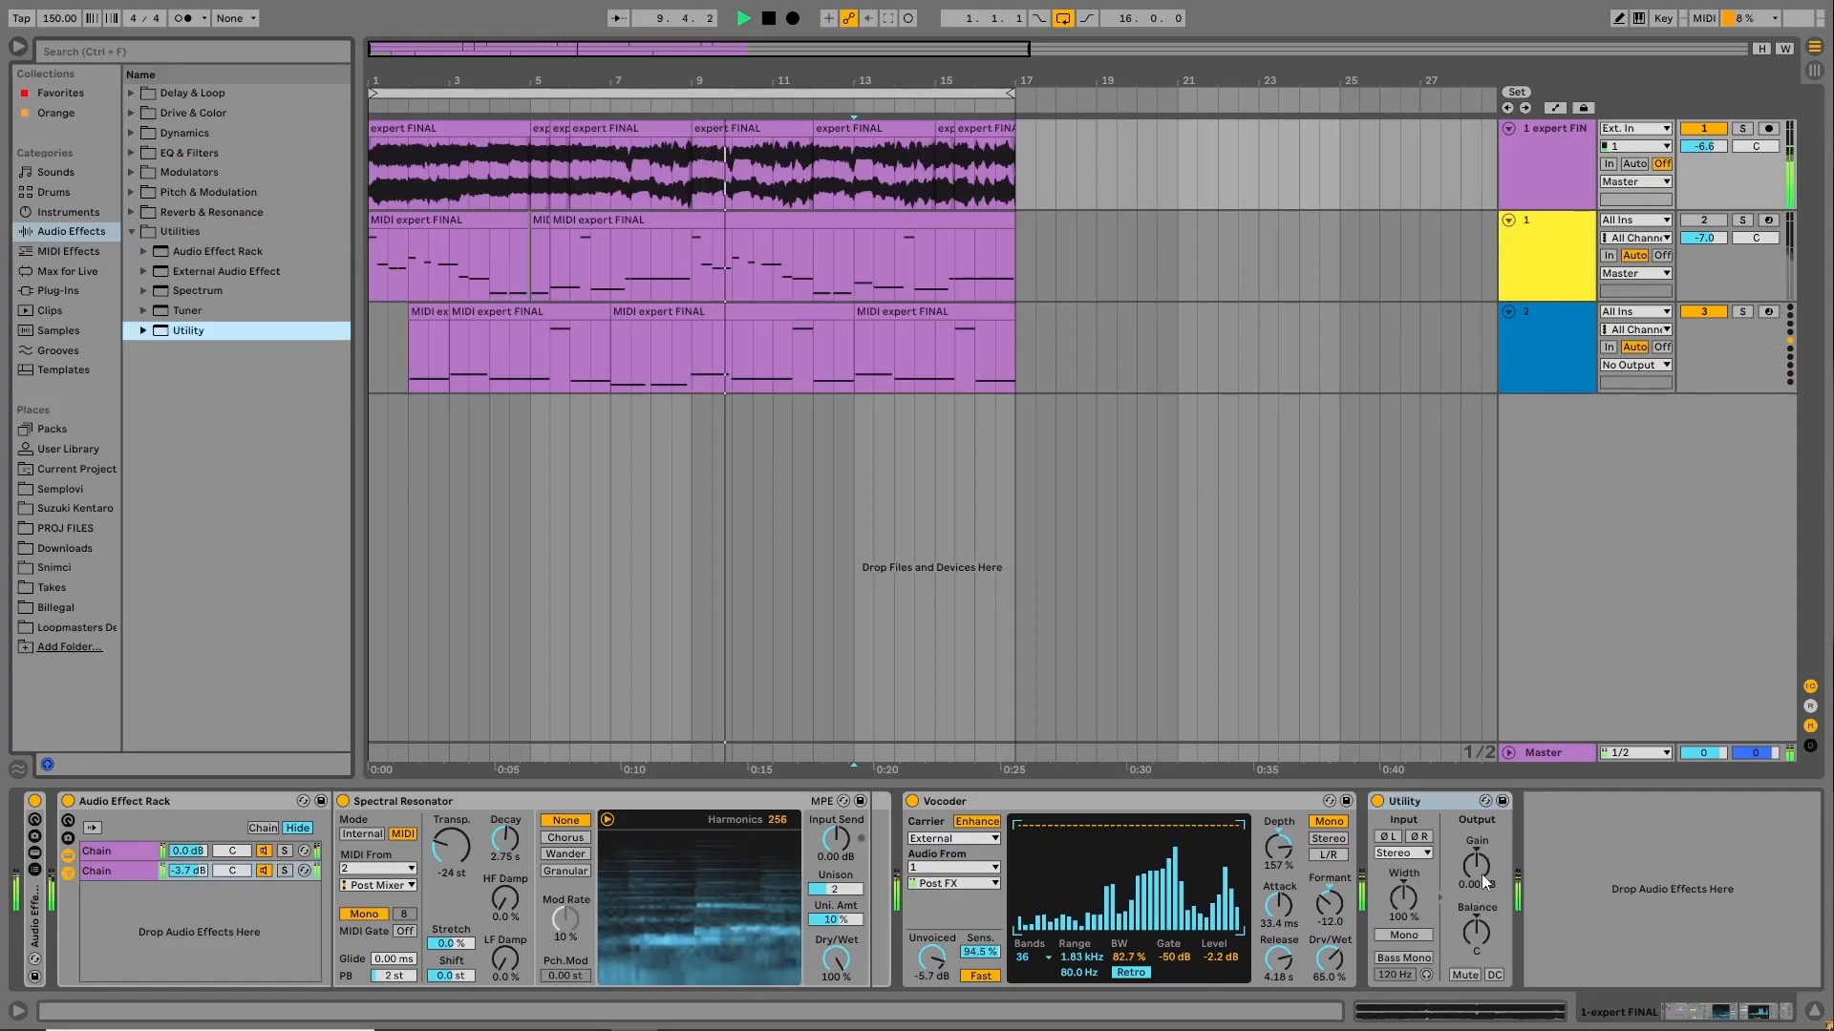
{"action": "left_click_drag", "start_coordinate": [1484, 883], "coordinate": [1483, 869]}
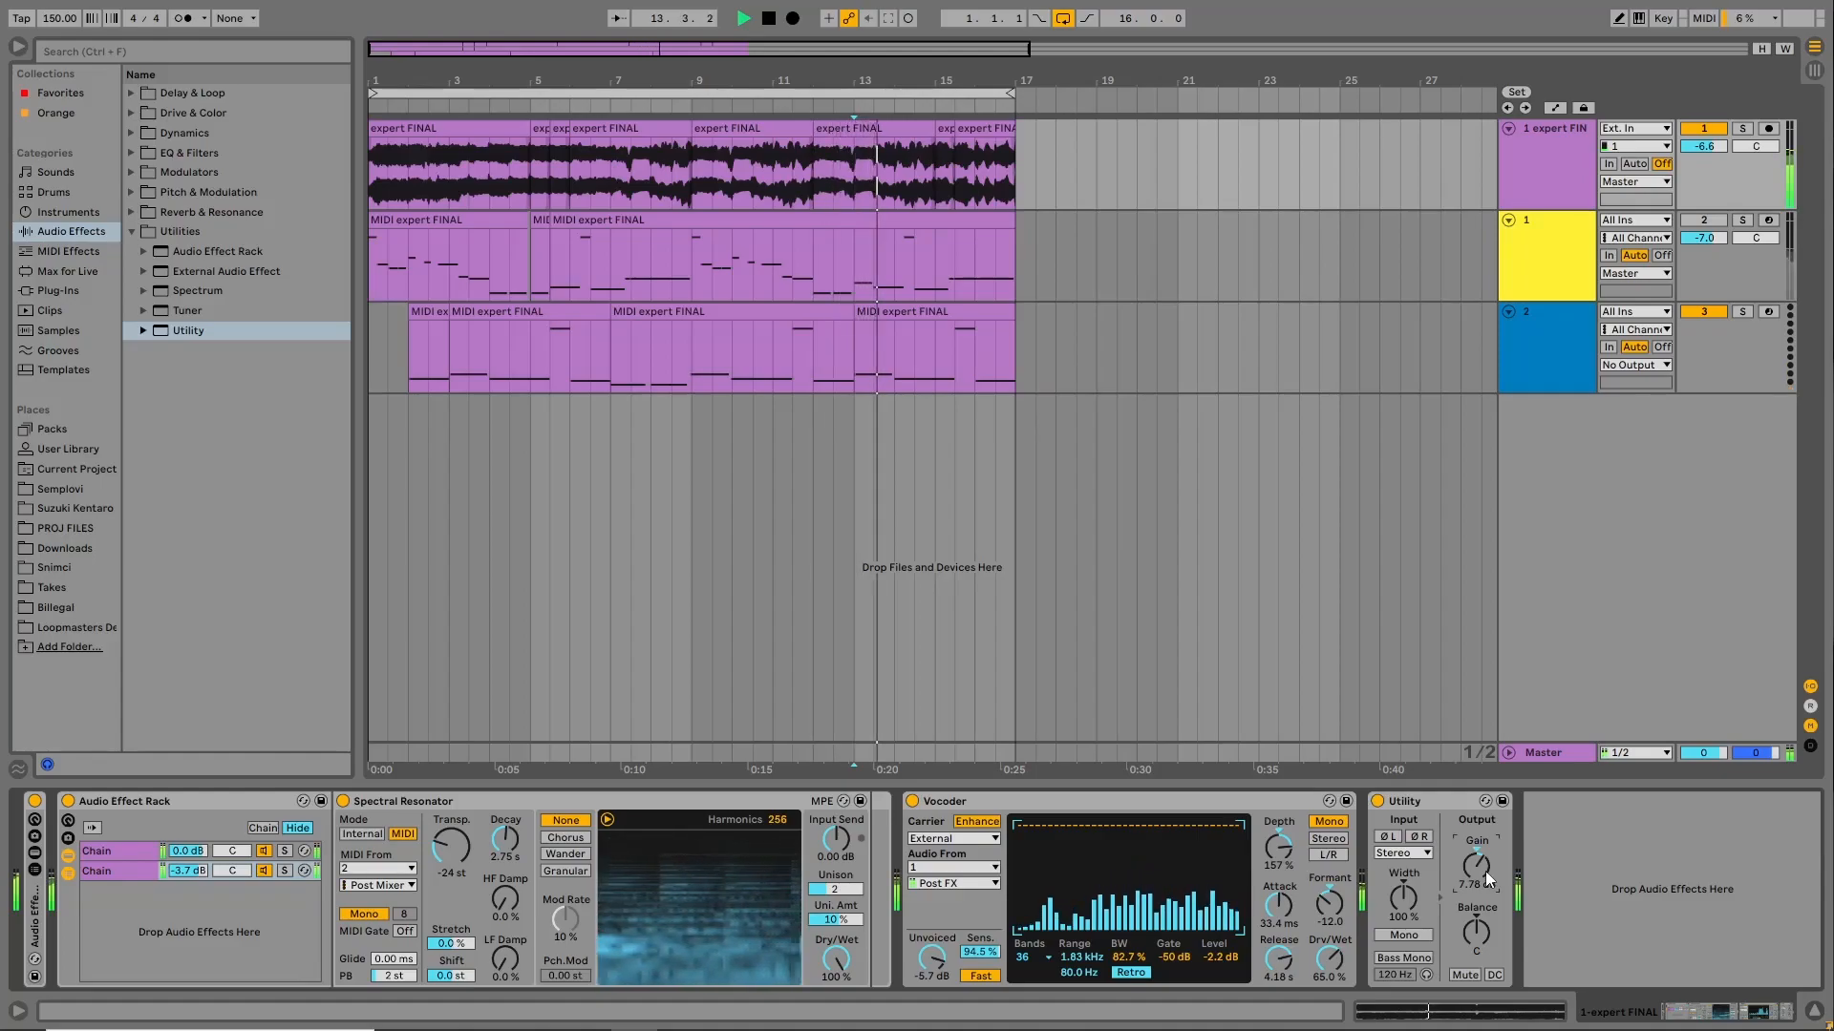
Insert an Auto Filter from the EQ & Filters category between the Vocoder and the Utility.
{"action": "left_click", "coordinate": [135, 232]}
{"action": "left_click", "coordinate": [136, 131]}
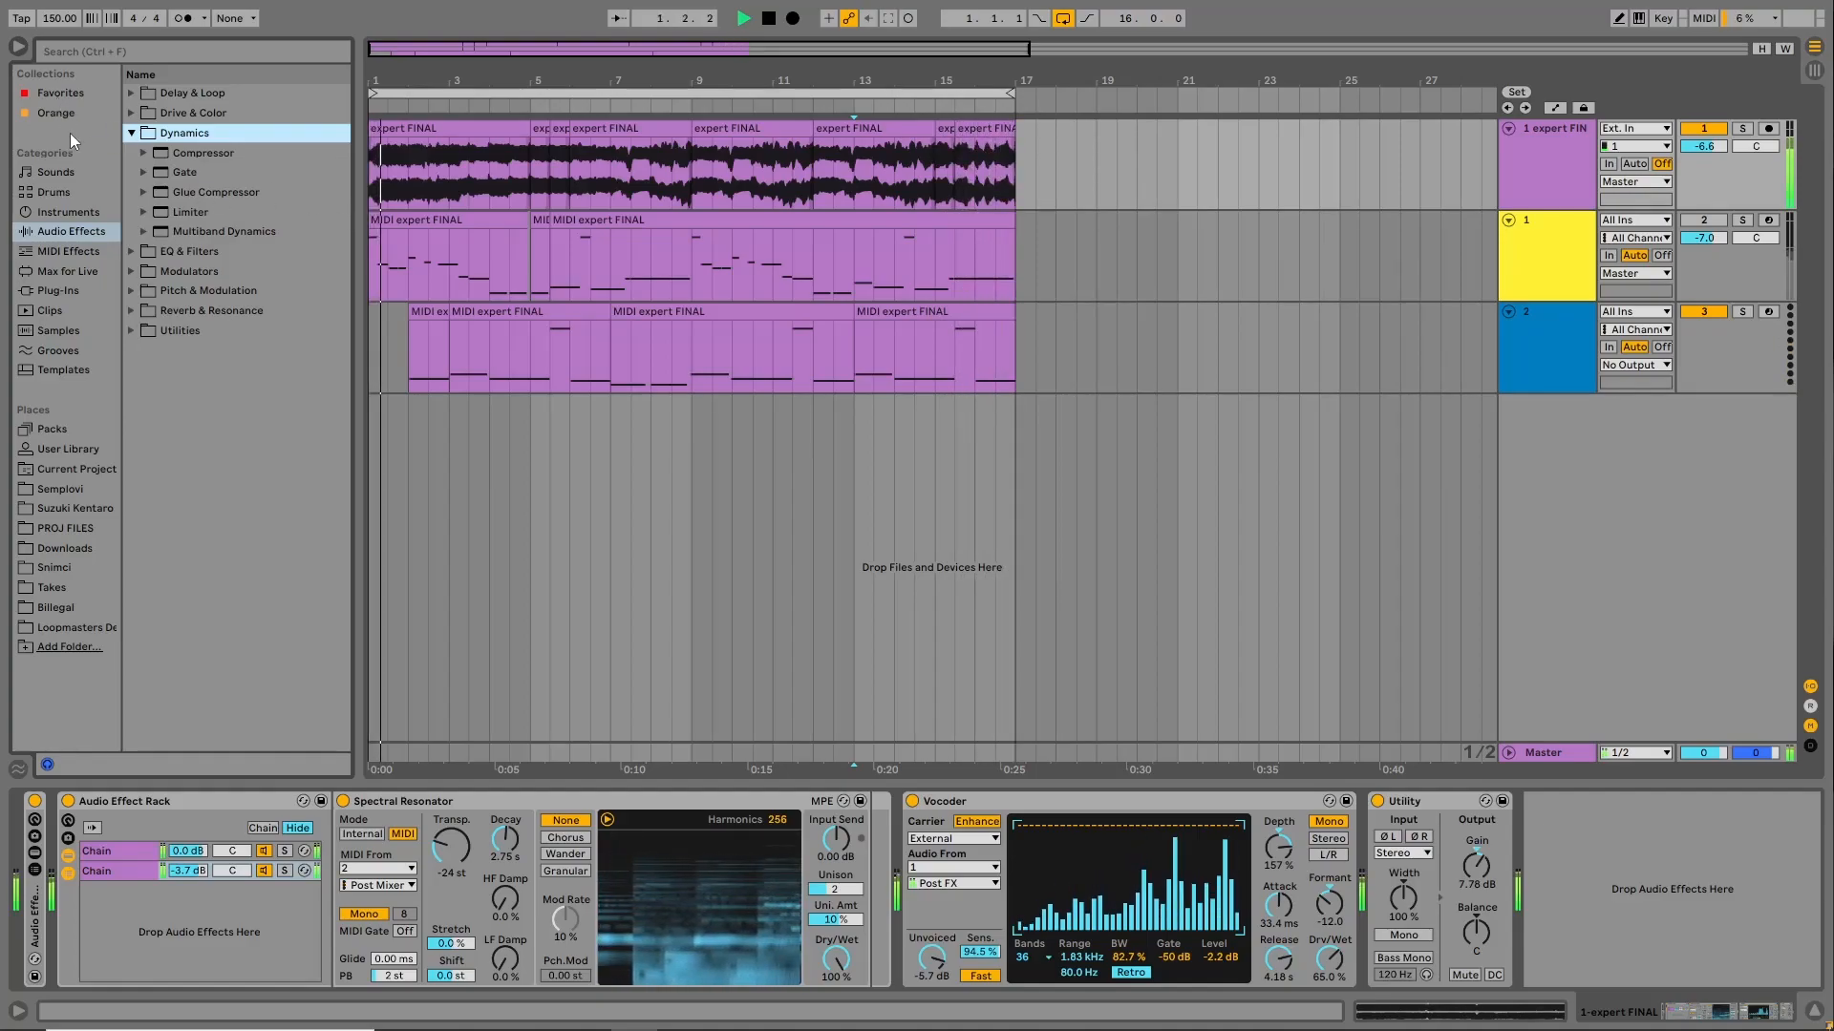
{"action": "left_click", "coordinate": [132, 134]}
{"action": "left_click", "coordinate": [131, 154]}
{"action": "left_click", "coordinate": [131, 155]}
{"action": "left_click", "coordinate": [132, 172]}
{"action": "left_click", "coordinate": [132, 172]}
{"action": "left_click", "coordinate": [131, 154]}
{"action": "left_click", "coordinate": [163, 172]}
{"action": "left_click", "coordinate": [145, 173]}
{"action": "left_click", "coordinate": [144, 173]}
{"action": "left_click_drag", "start_coordinate": [177, 173], "coordinate": [1383, 903]}
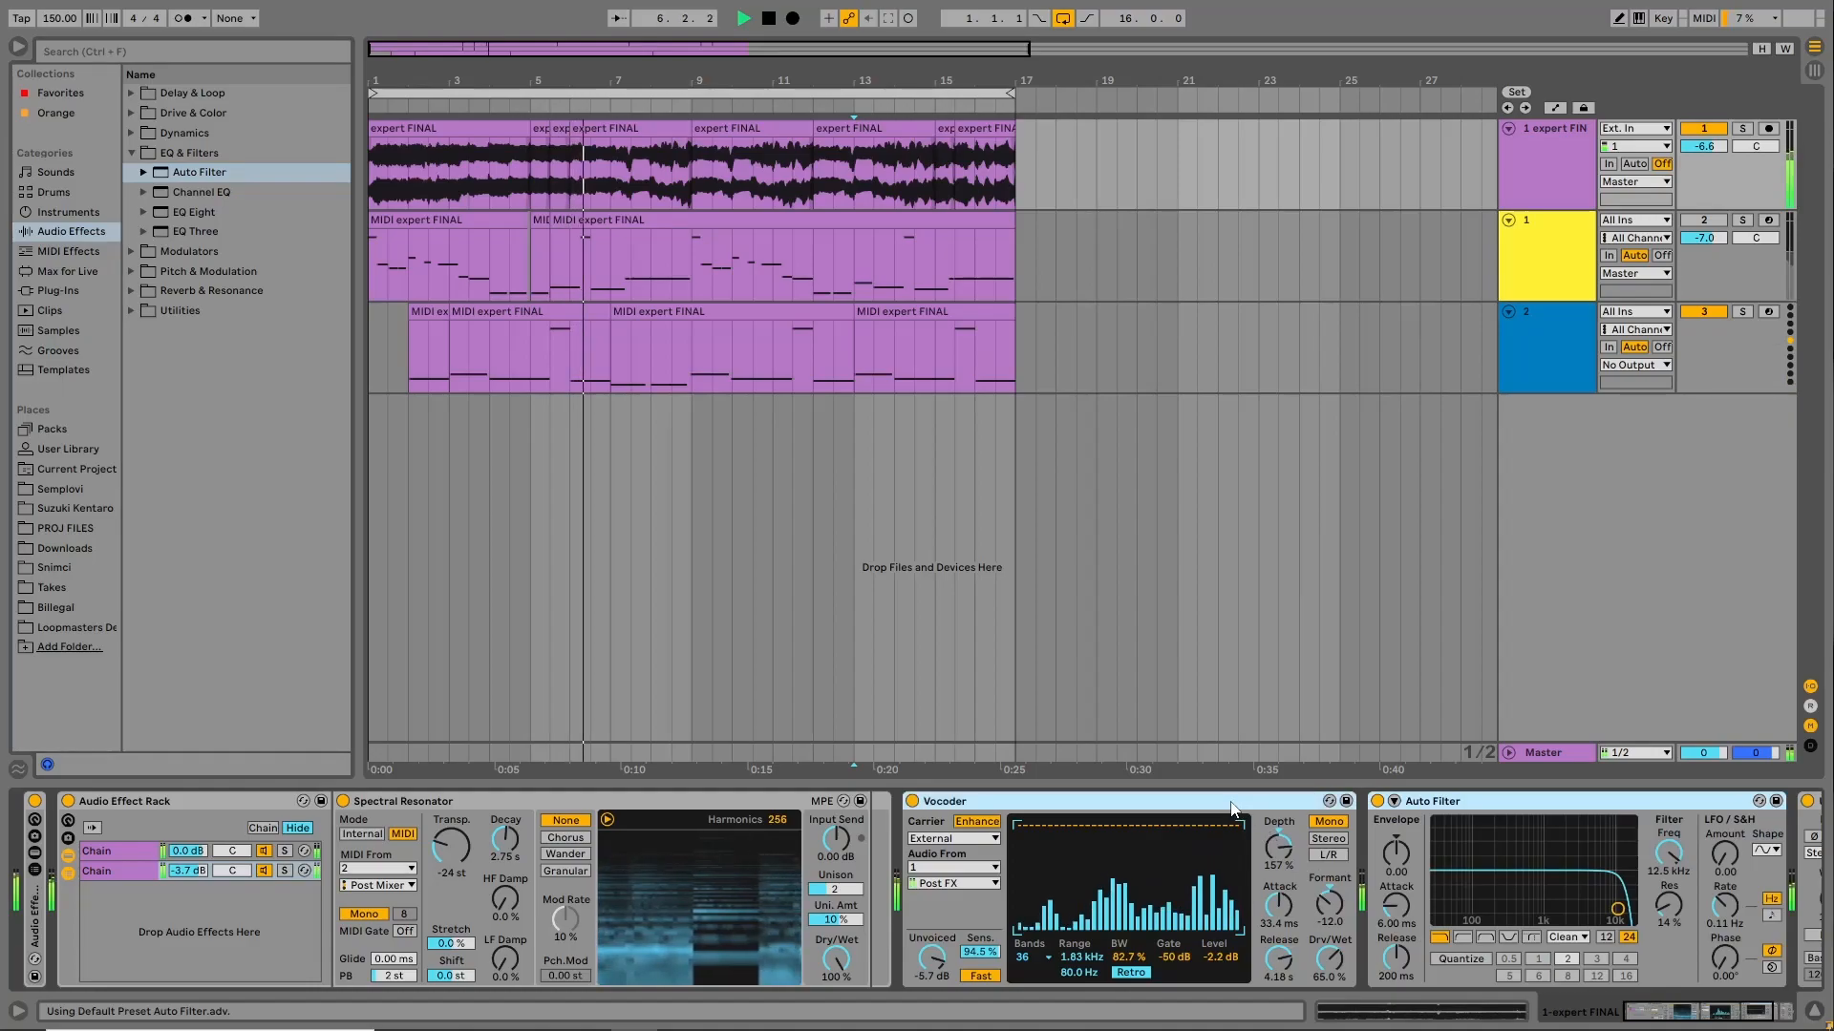
Group the Vocoder and Auto Filter into an Audio Effect Rack, add a second chain and set the Vocoder's dry/wet to 100 %.
{"action": "key", "text": "space"}
{"action": "left_click", "coordinate": [1780, 1011]}
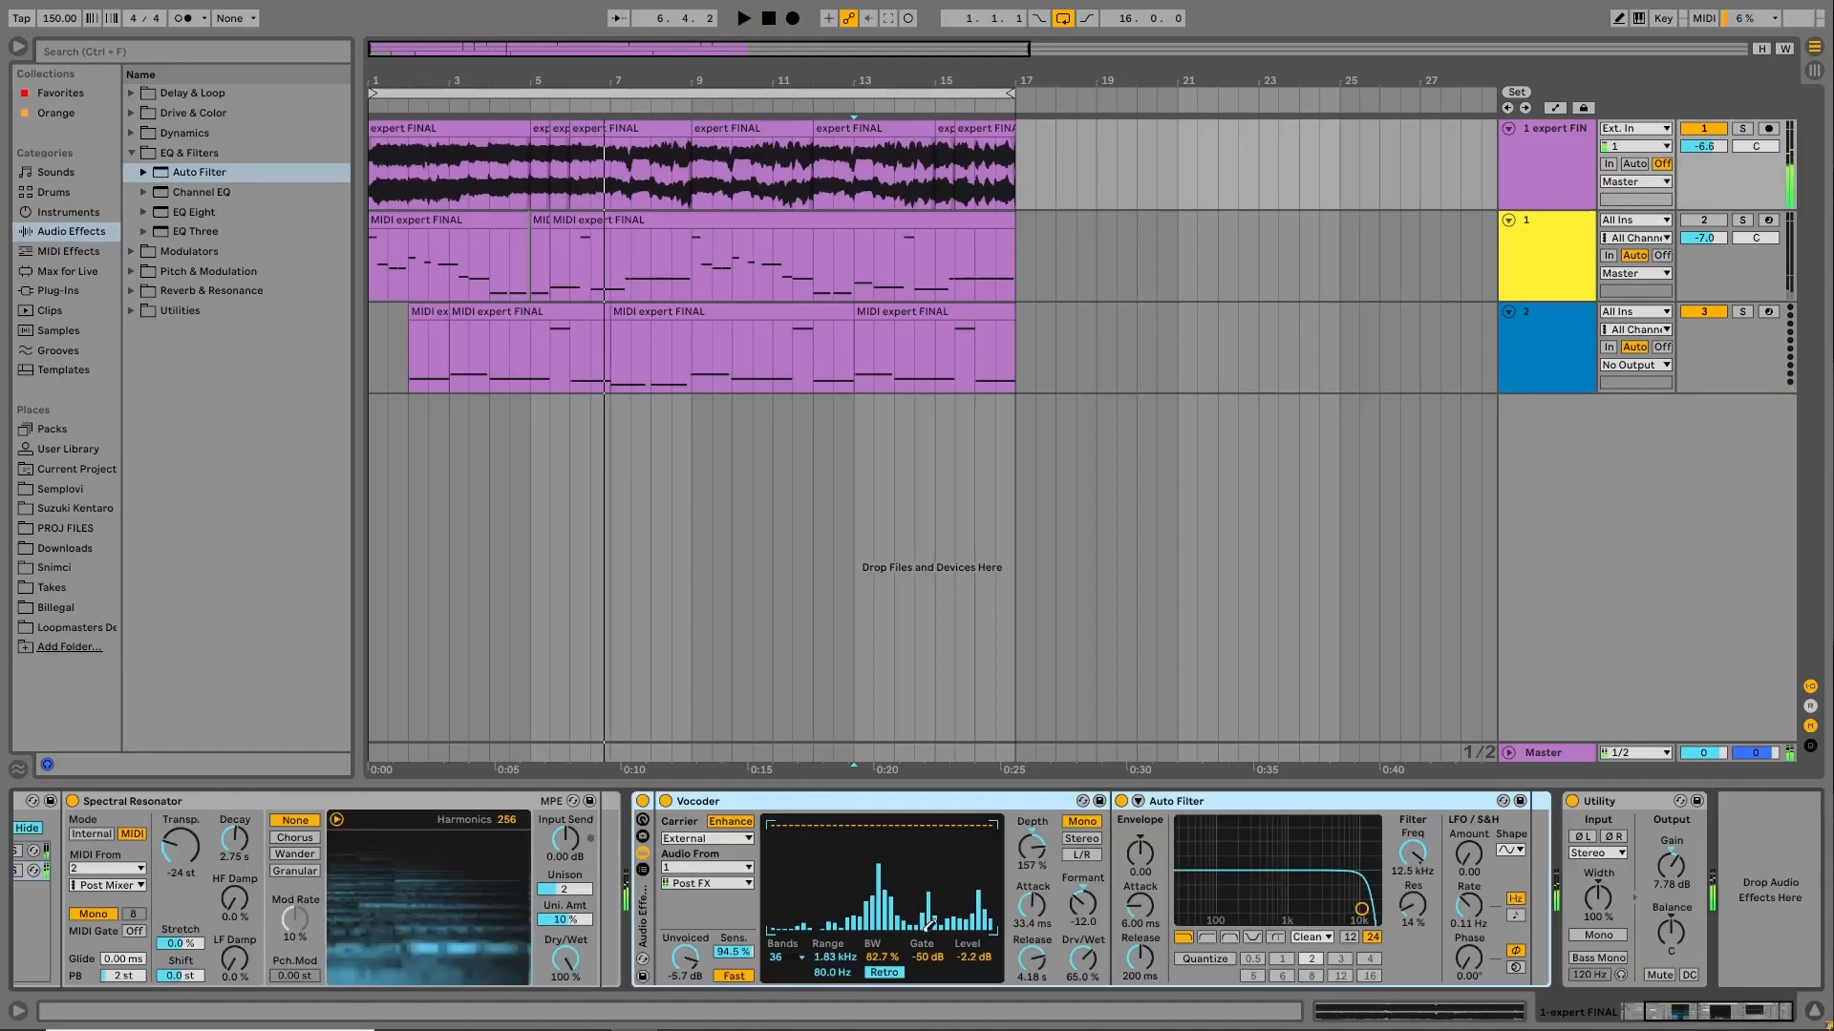
{"action": "left_click", "coordinate": [639, 869]}
{"action": "left_click", "coordinate": [708, 871]}
{"action": "left_click", "coordinate": [716, 851]}
{"action": "left_click", "coordinate": [694, 871]}
{"action": "left_click", "coordinate": [692, 853]}
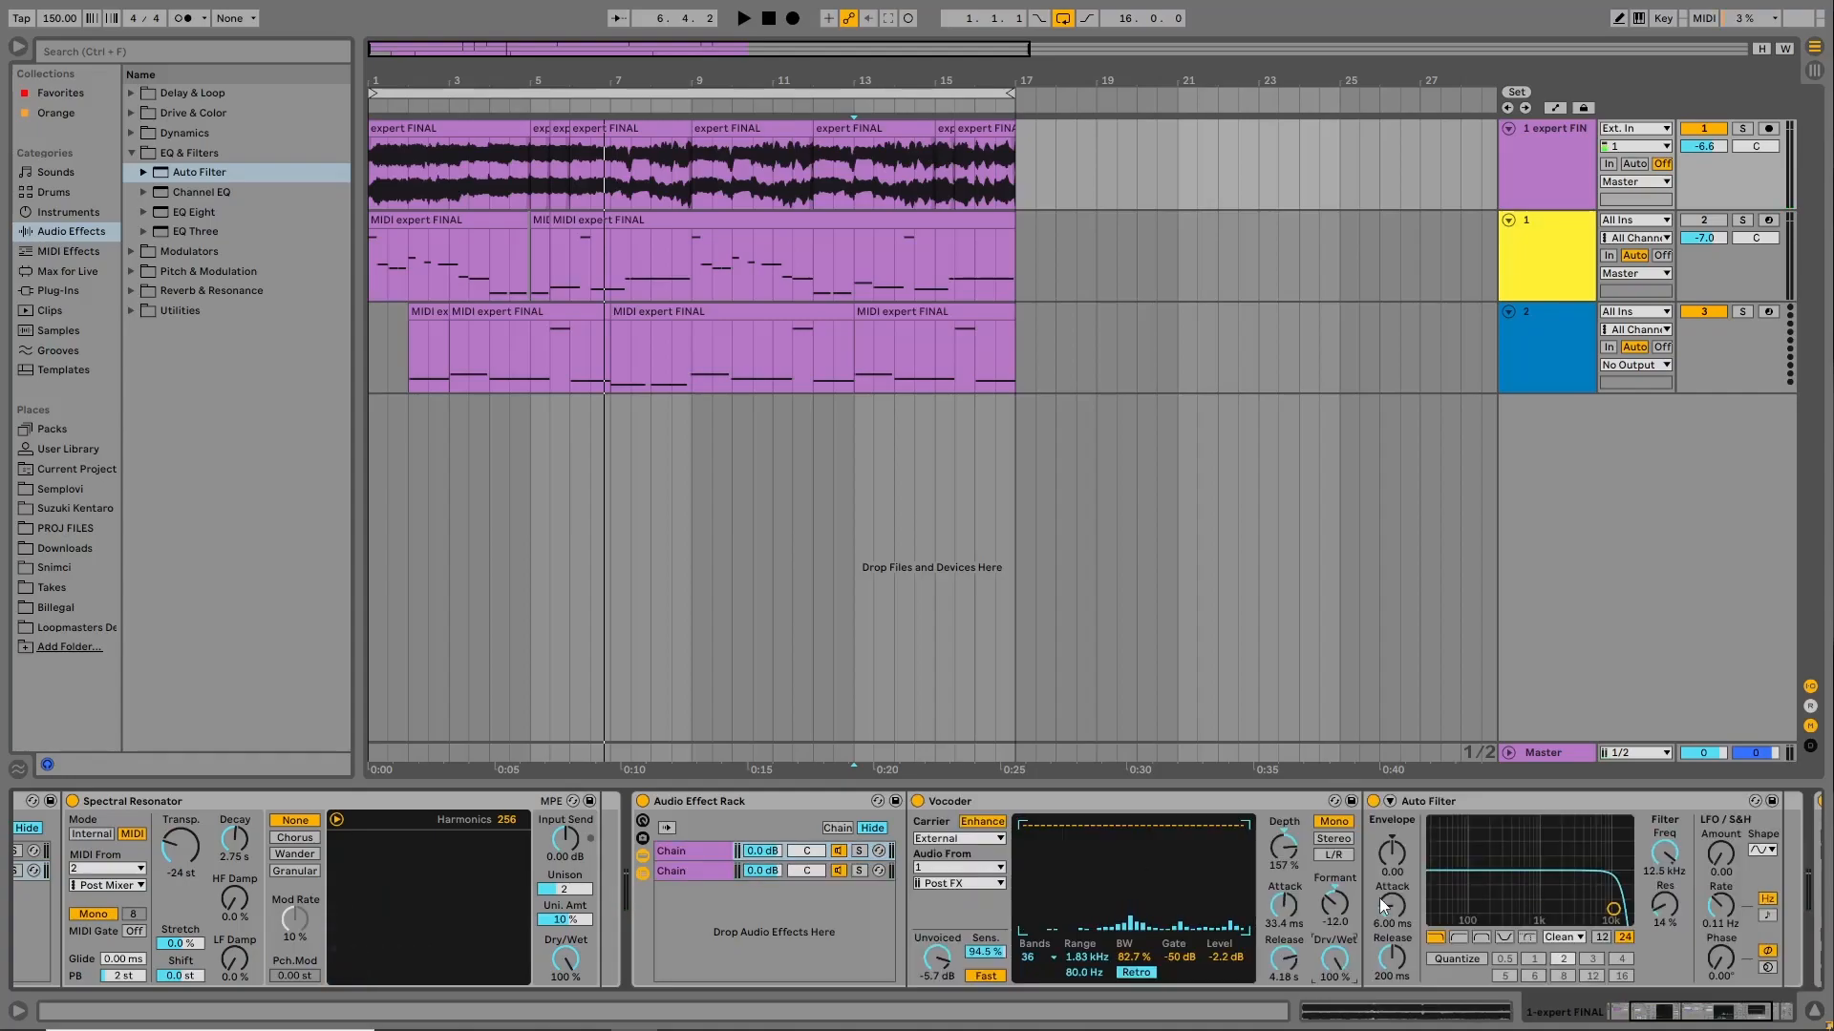
Delete the Auto Filter from the Vocoder chain.
{"action": "left_click_drag", "start_coordinate": [1677, 1010], "coordinate": [1684, 1011]}
{"action": "left_click", "coordinate": [1242, 802]}
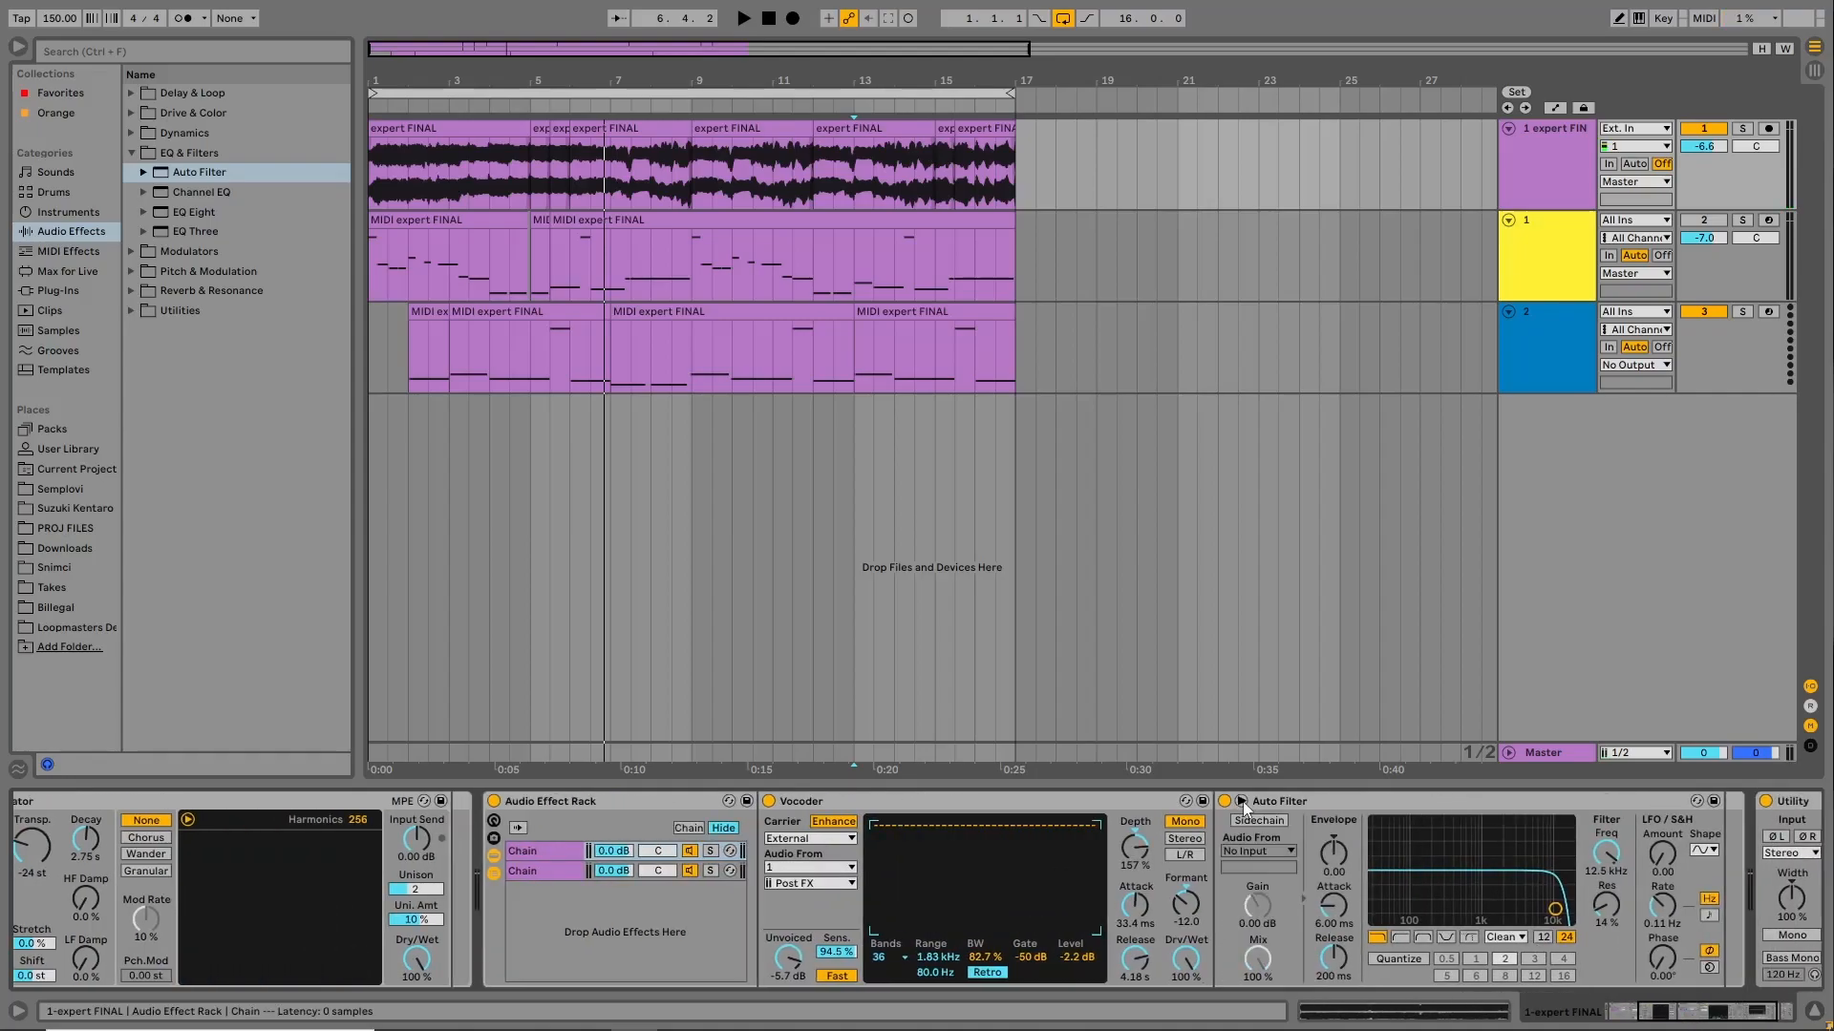
{"action": "left_click", "coordinate": [1280, 800]}
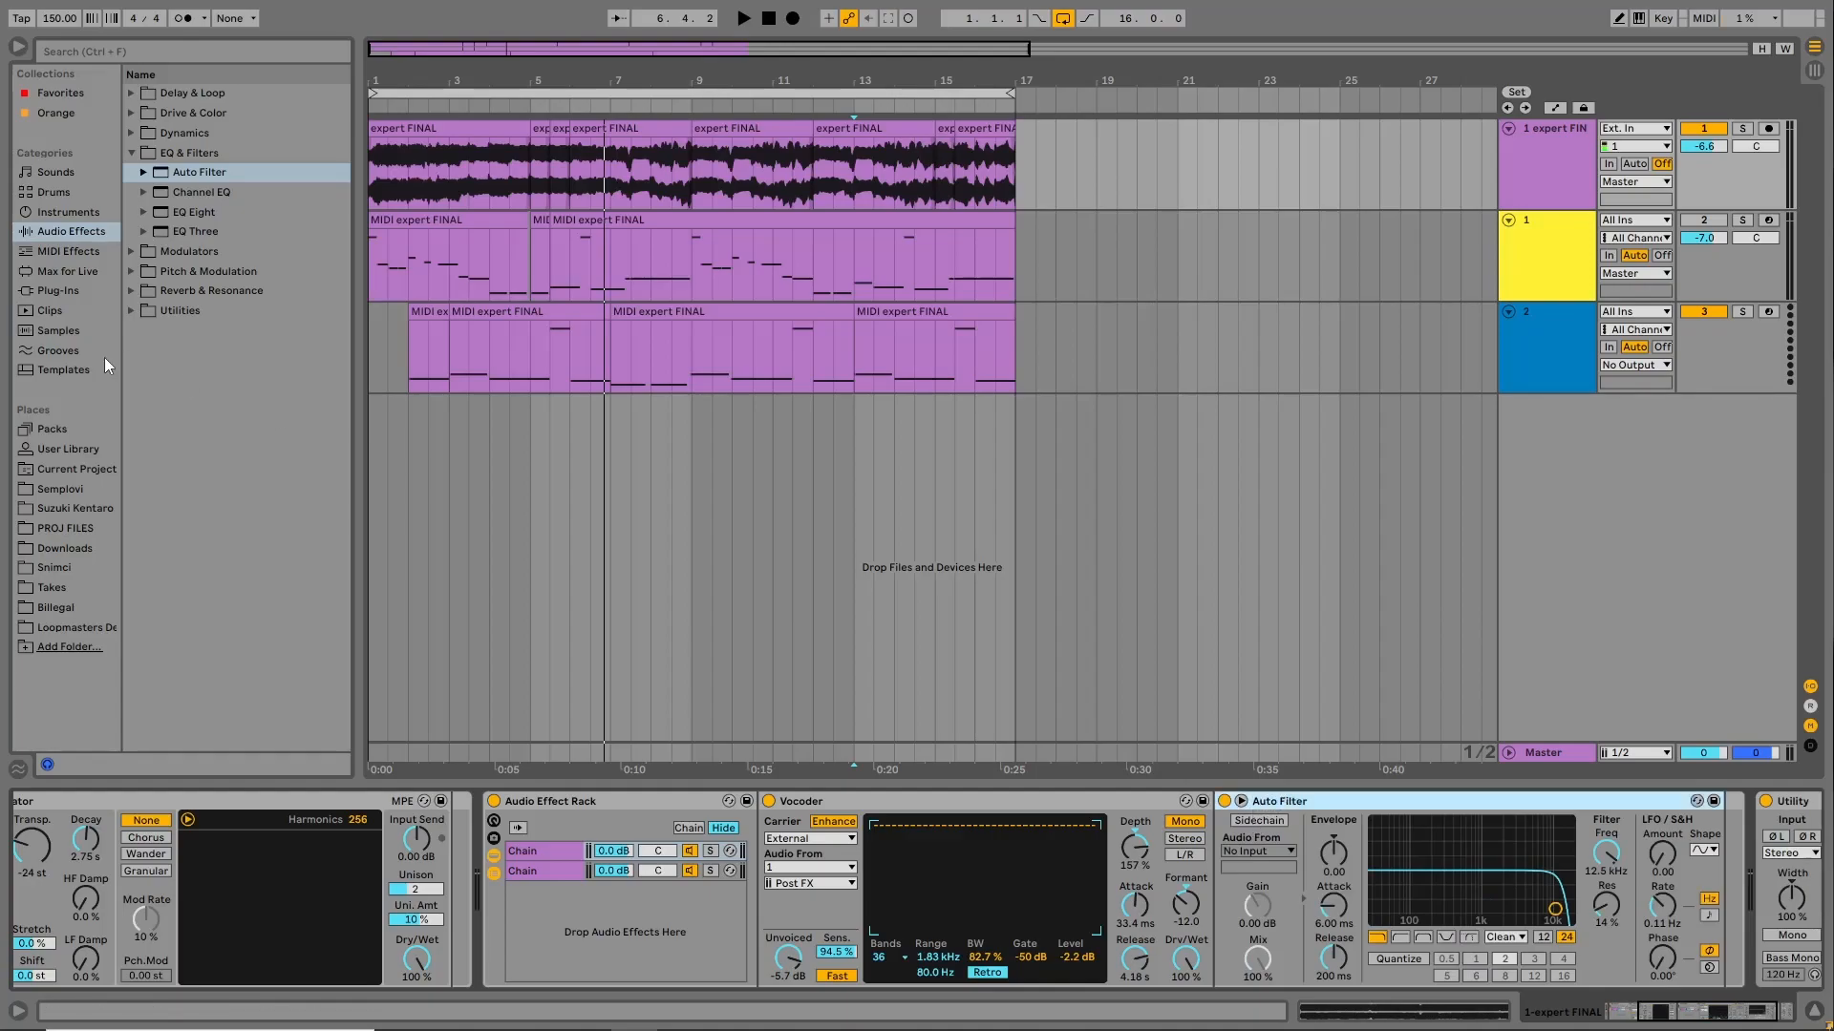
{"action": "key", "text": "Delete"}
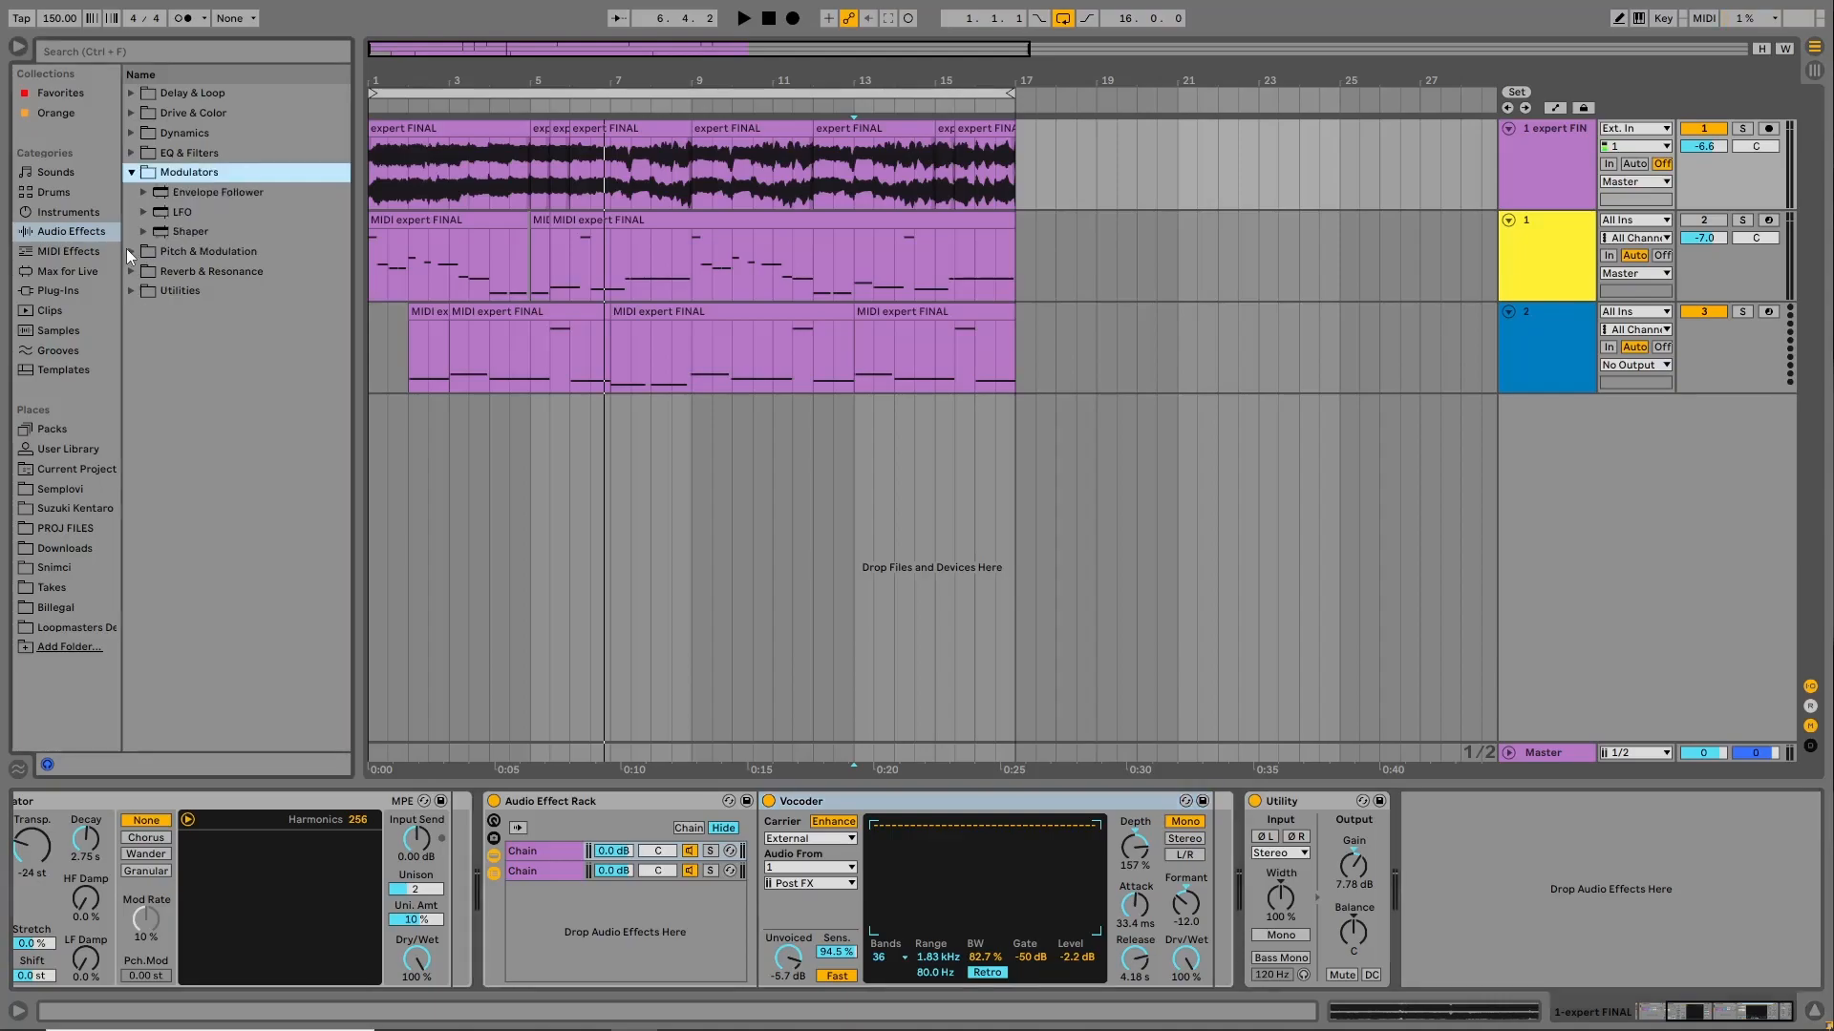
Look through the audio effect categories for another effect to place after the Vocoder.
{"action": "left_click", "coordinate": [137, 270]}
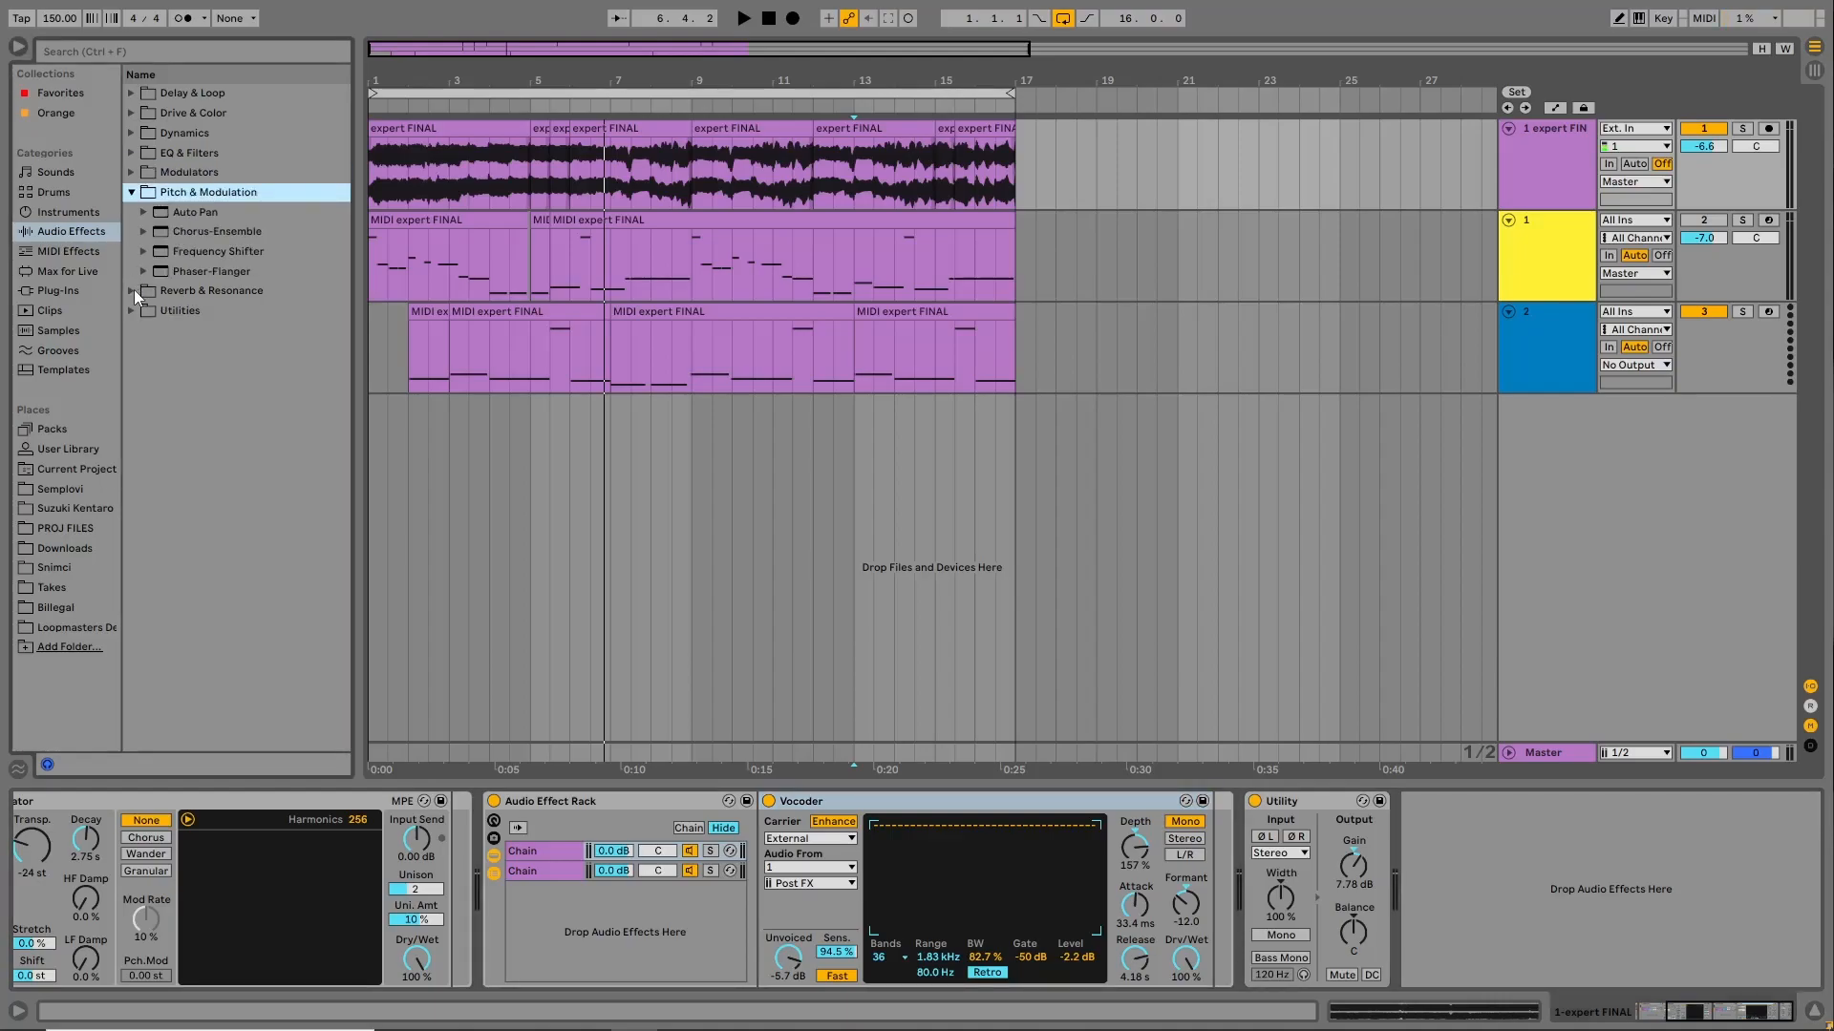
{"action": "left_click", "coordinate": [134, 289]}
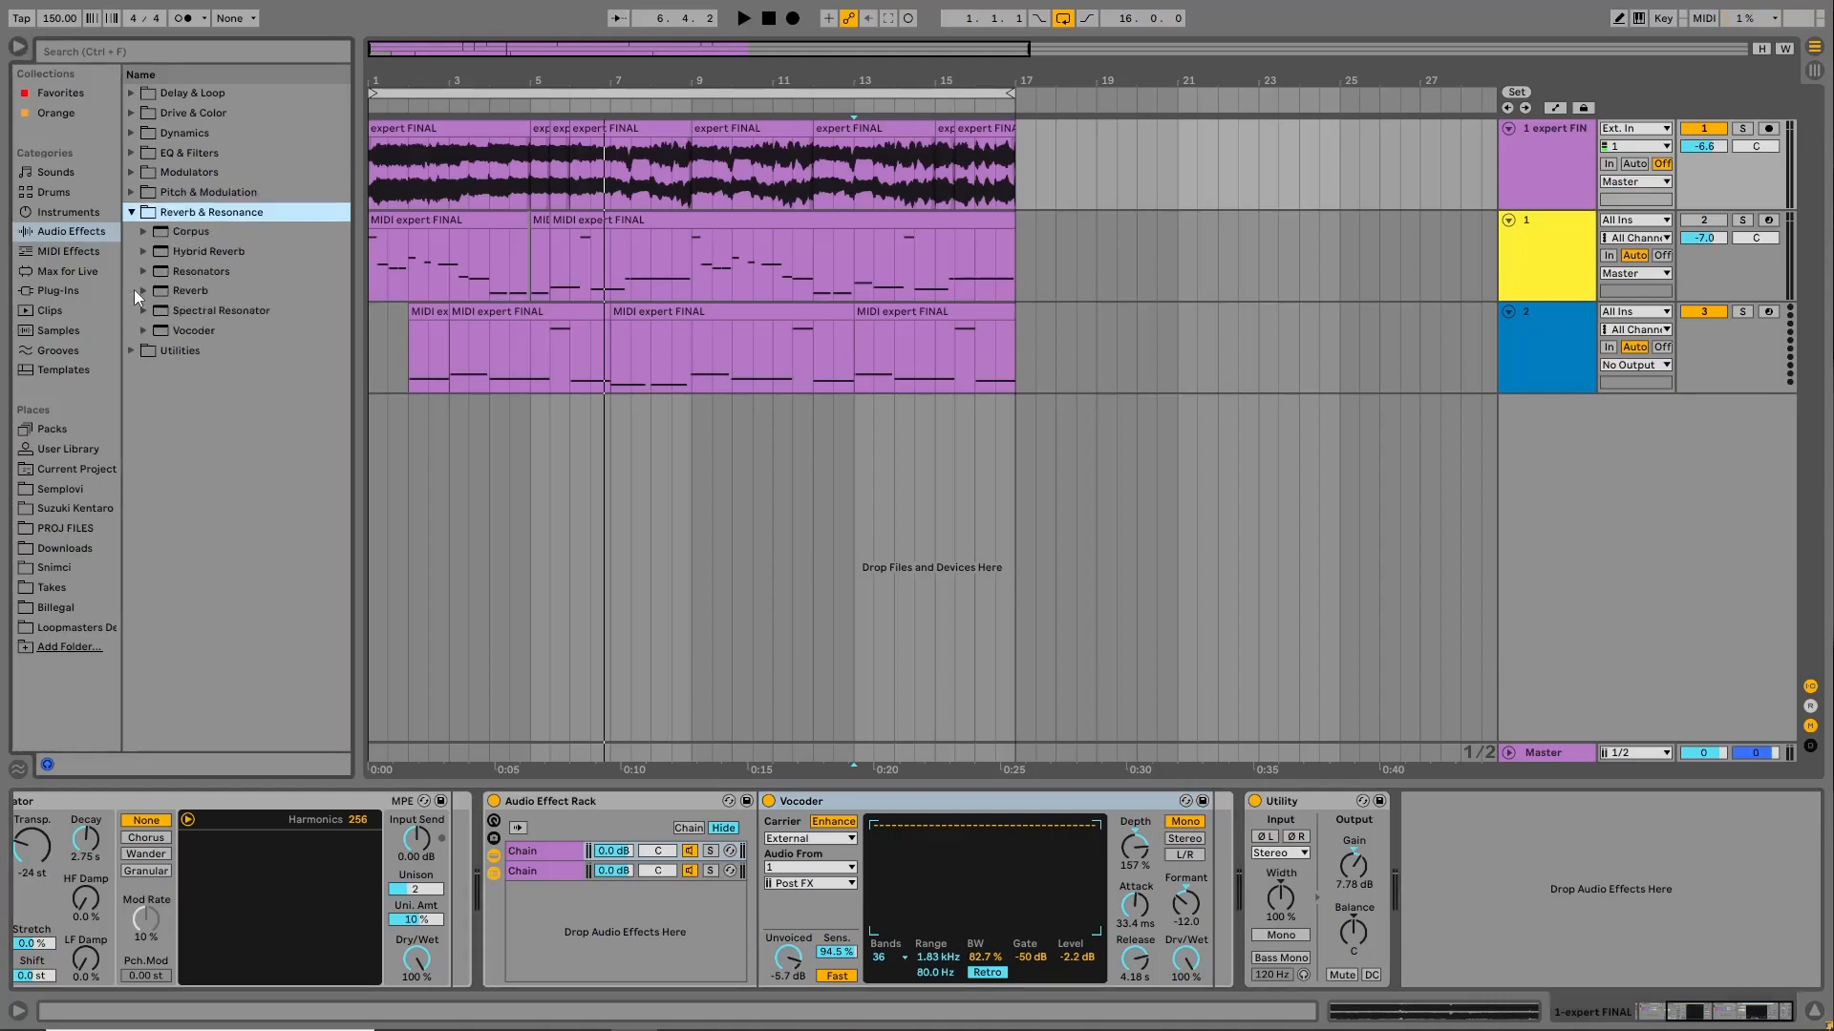
{"action": "left_click", "coordinate": [129, 349]}
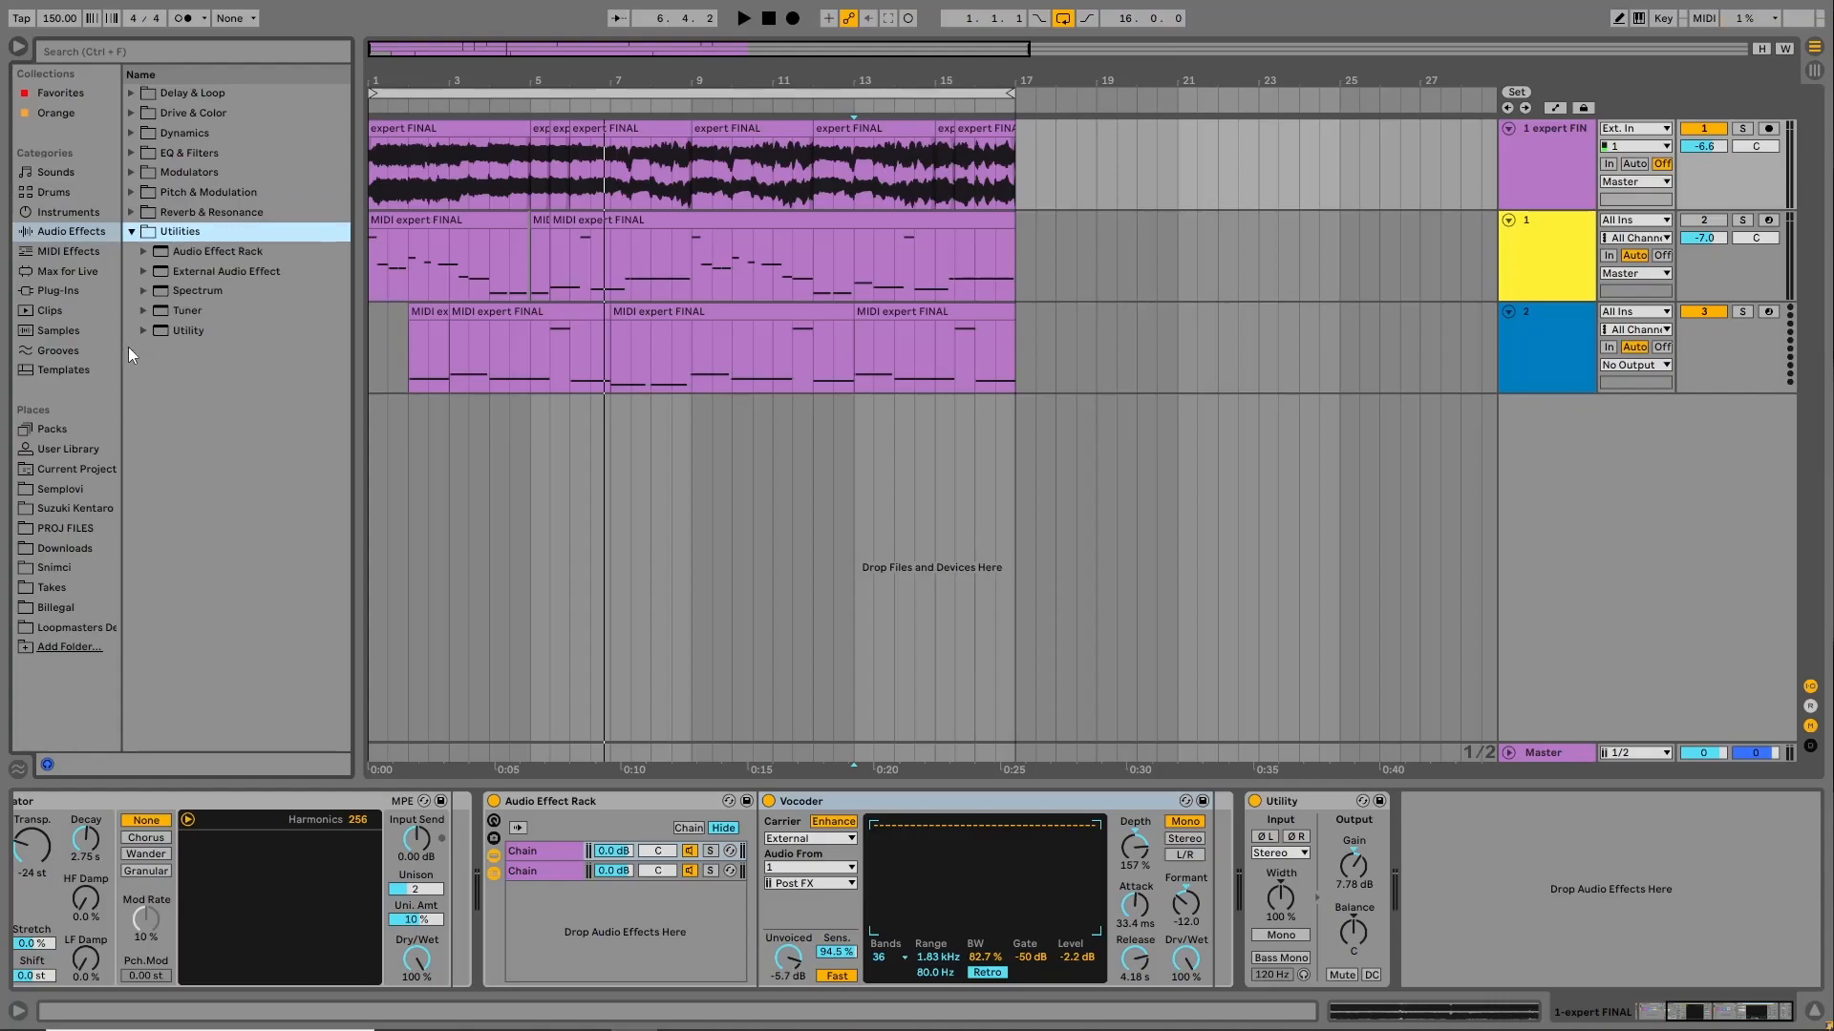
{"action": "left_click", "coordinate": [129, 179]}
{"action": "left_click", "coordinate": [129, 136]}
{"action": "left_click", "coordinate": [130, 112]}
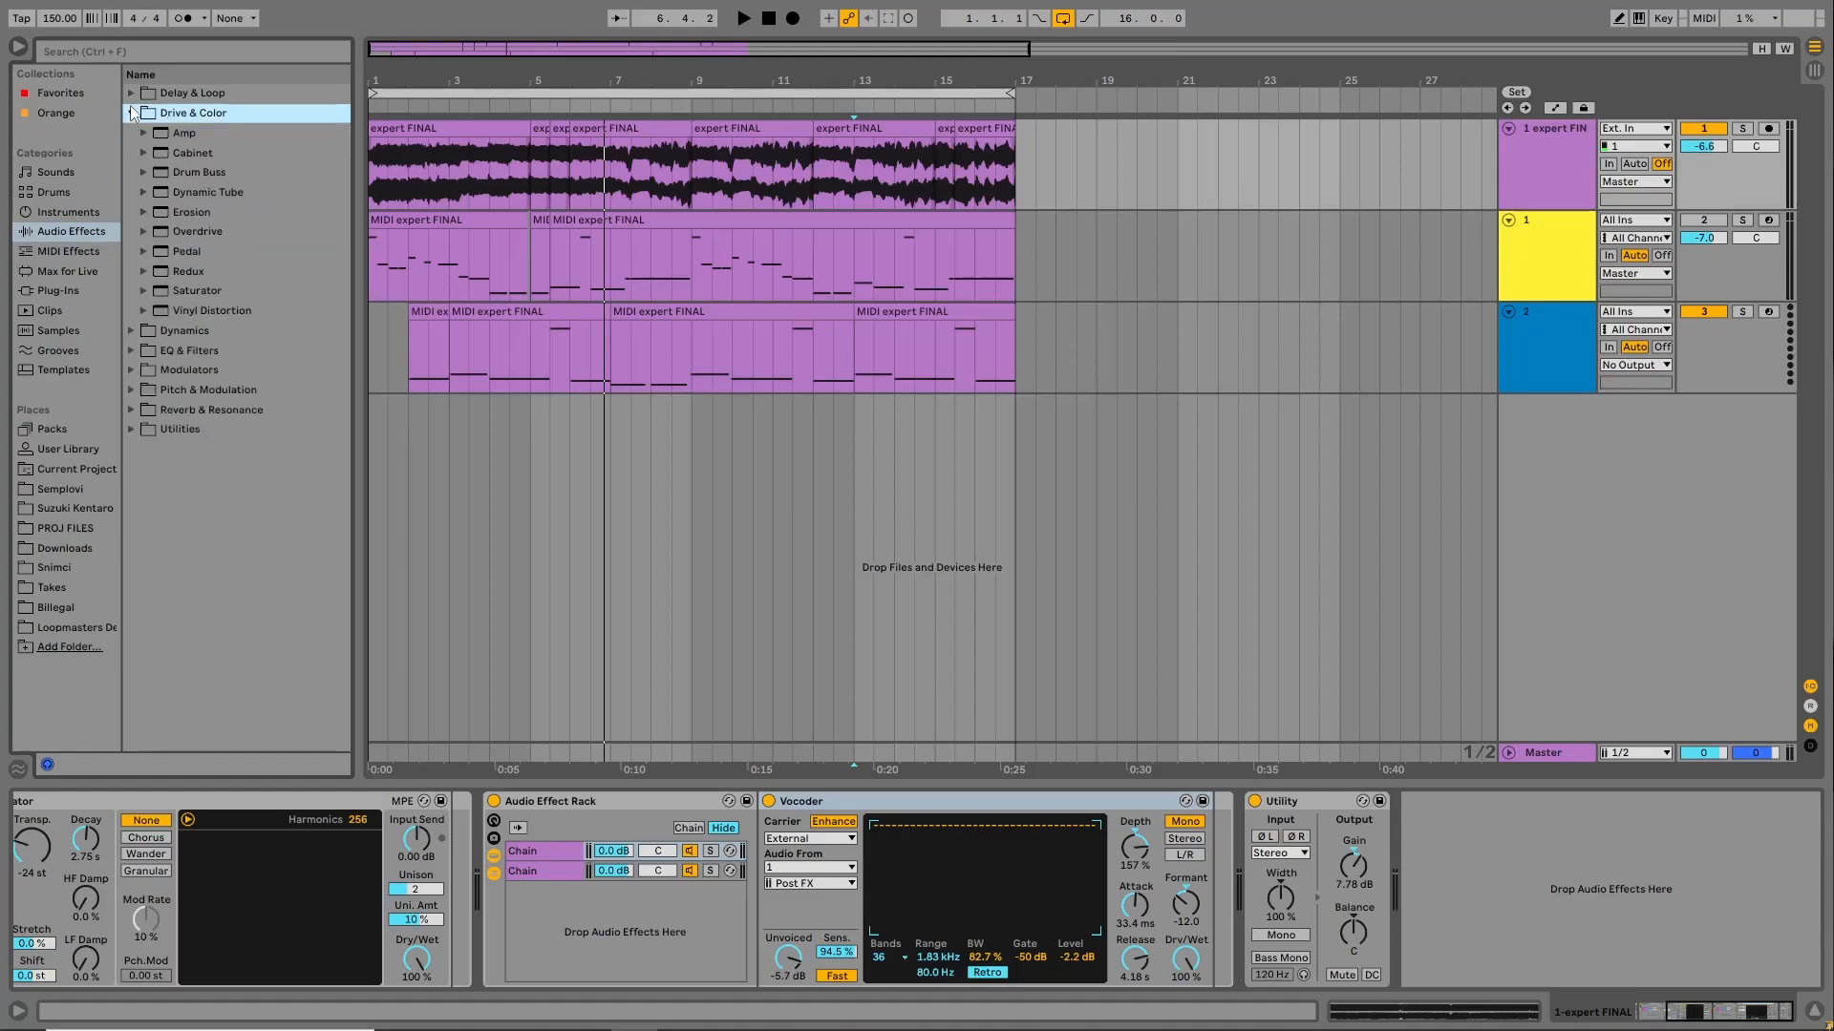
{"action": "left_click", "coordinate": [133, 92]}
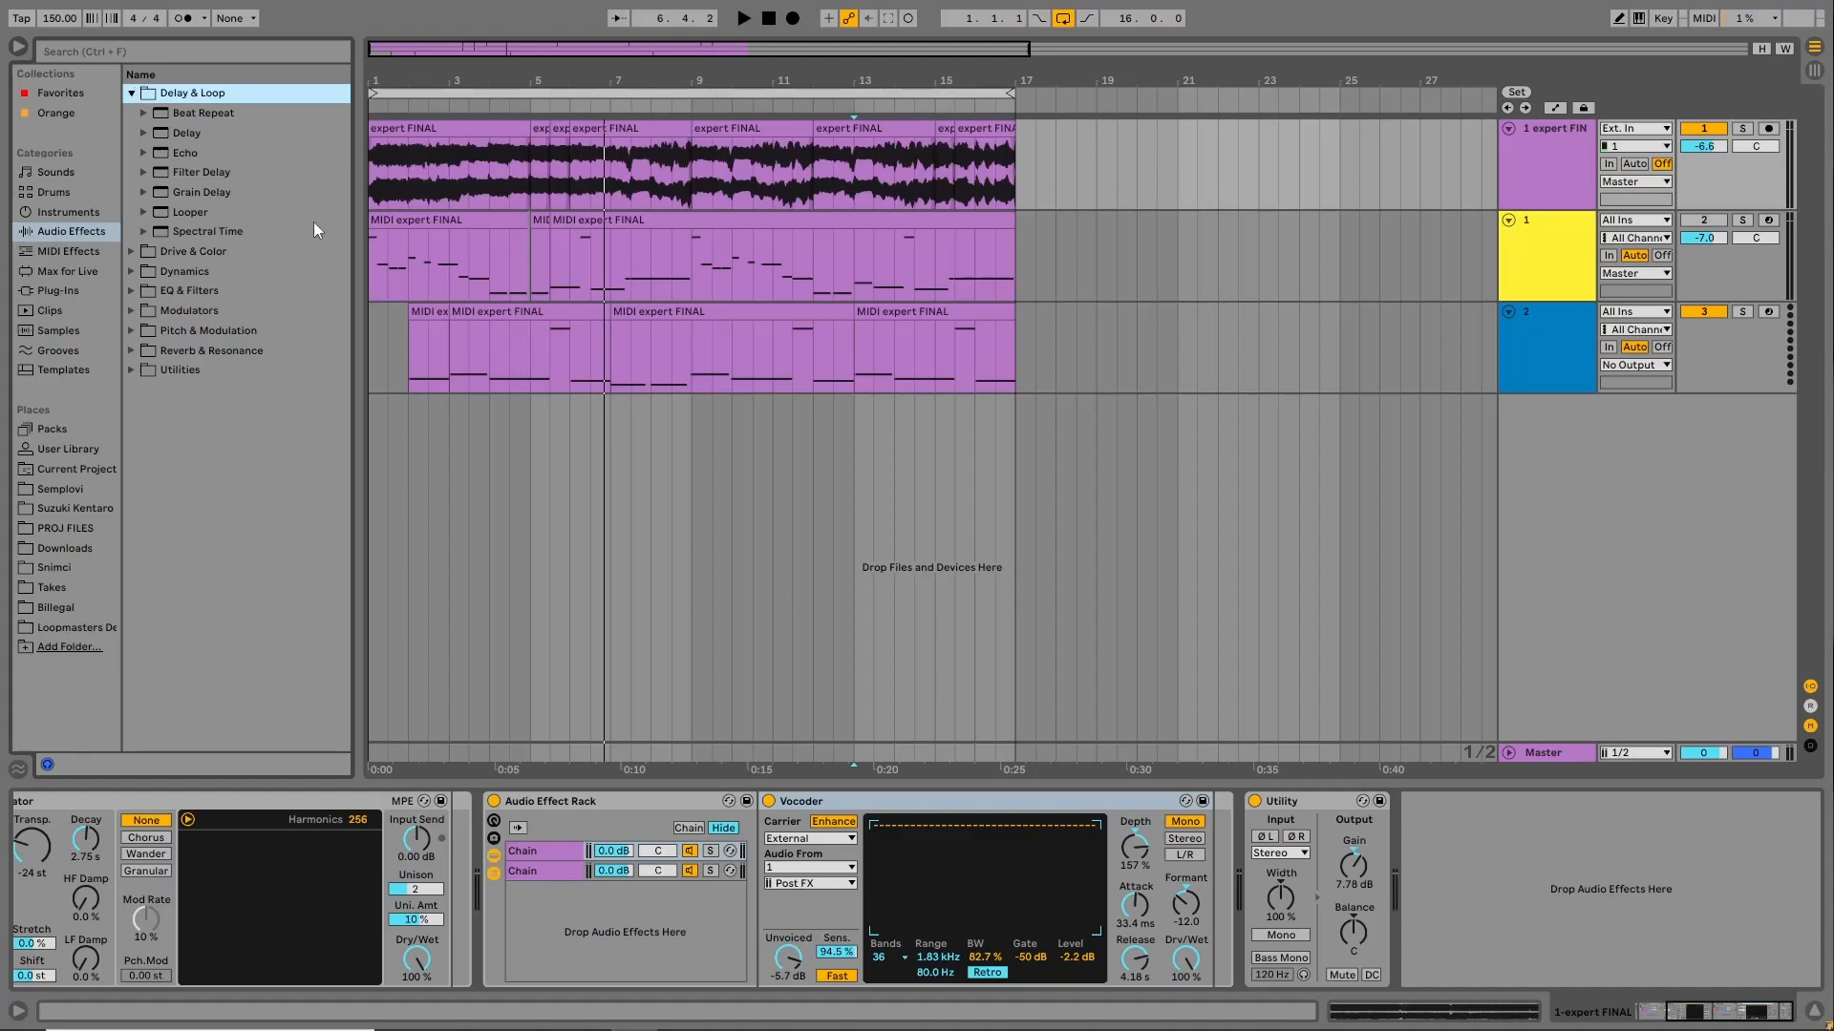
Start playback and add a Reverb after the Vocoder inside the rack's chain.
{"action": "left_click", "coordinate": [828, 680]}
{"action": "key", "text": "space"}
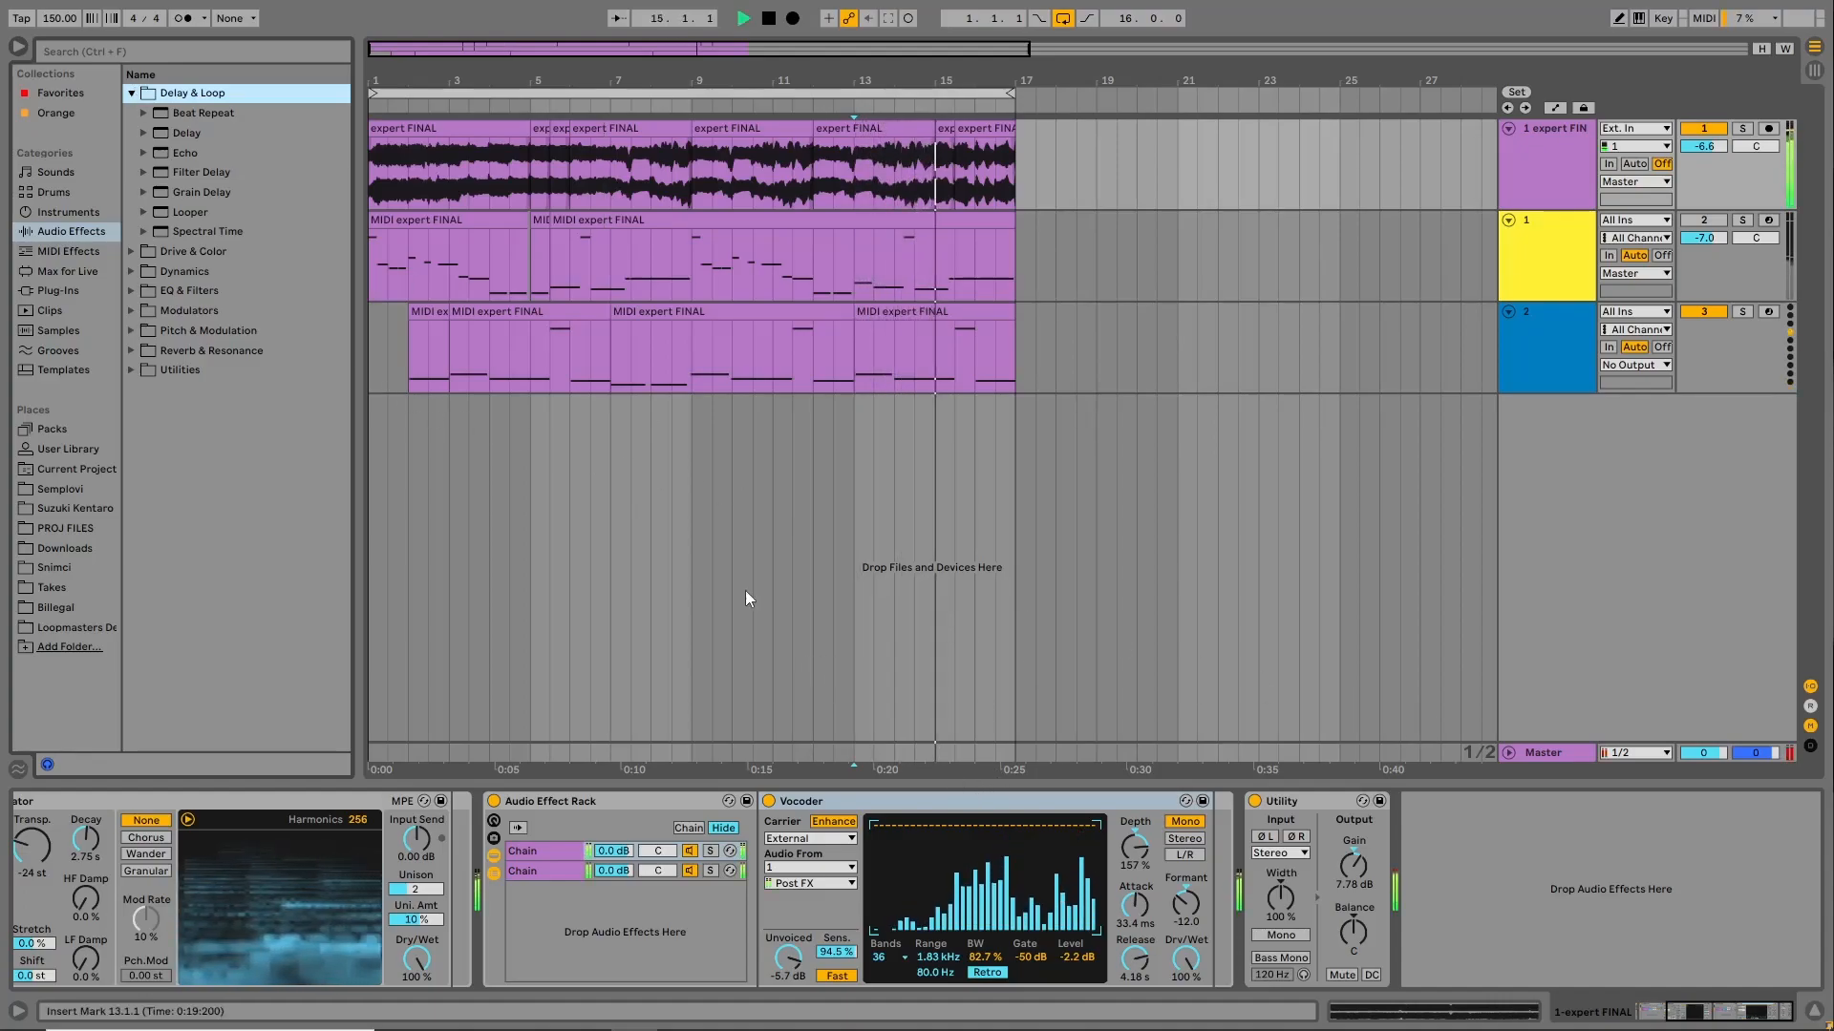
{"action": "left_click", "coordinate": [135, 350]}
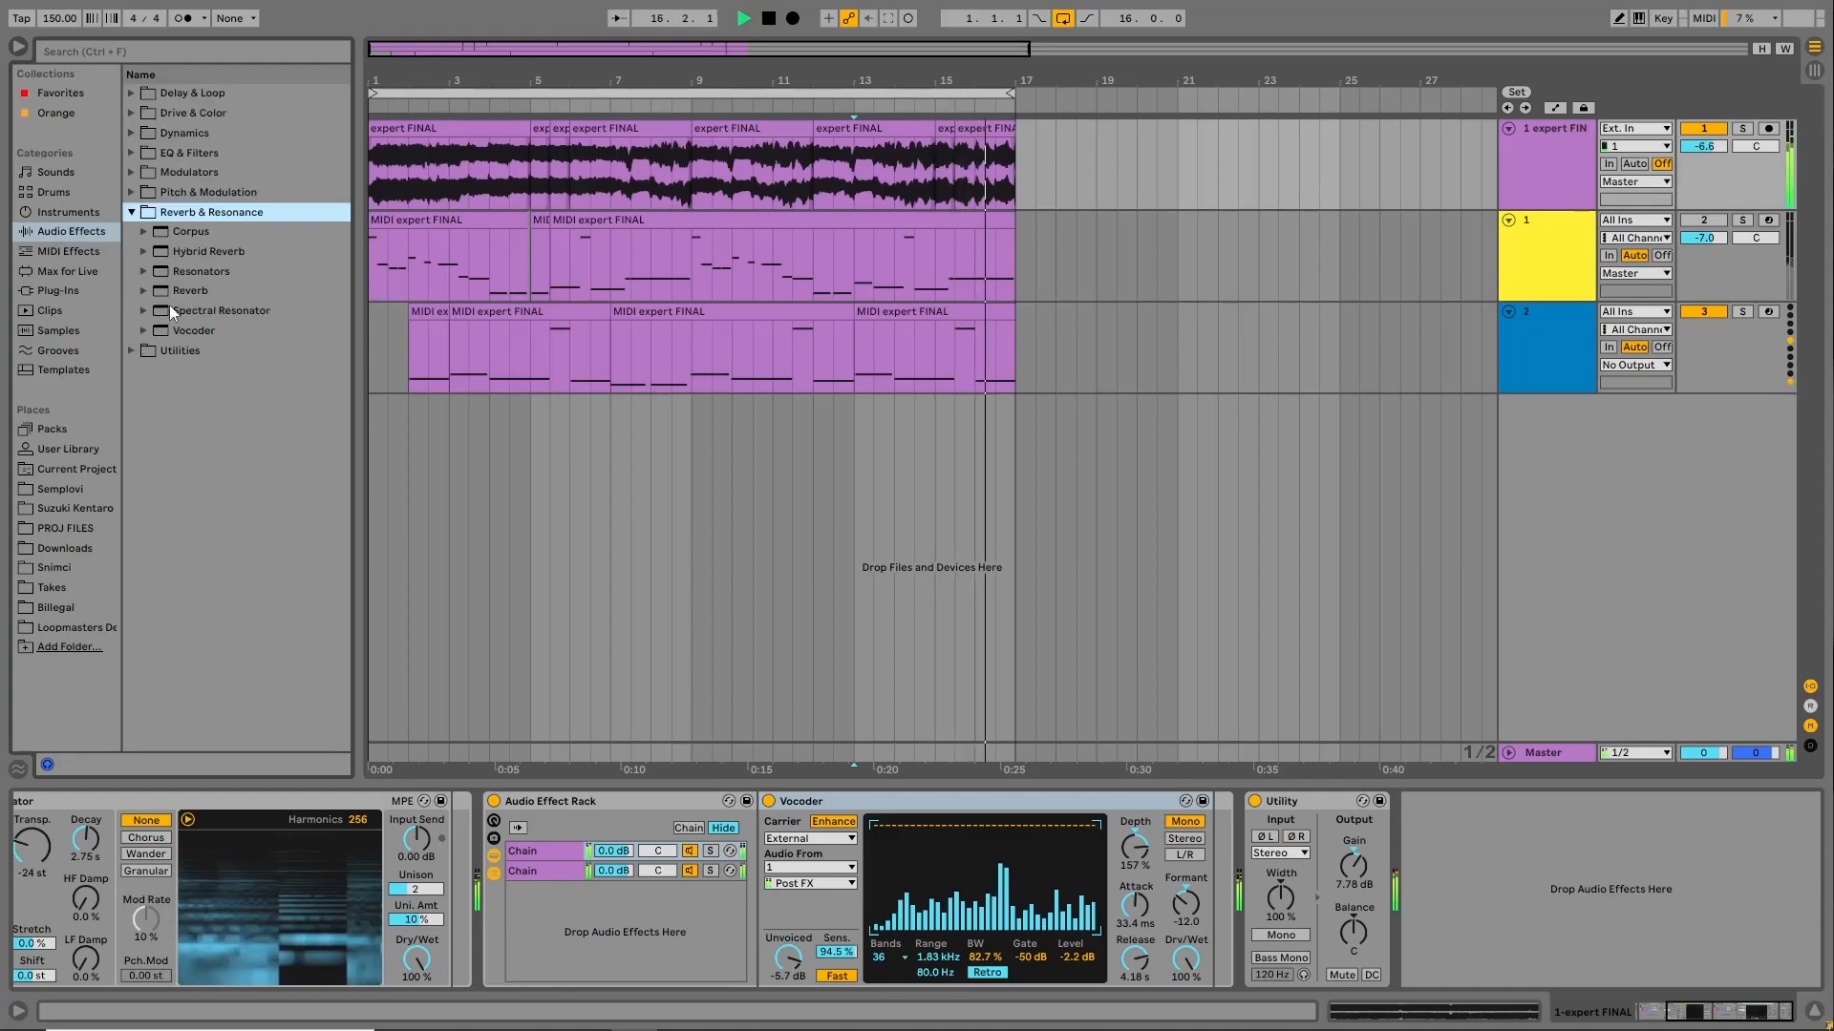
{"action": "left_click_drag", "start_coordinate": [174, 289], "coordinate": [1226, 886]}
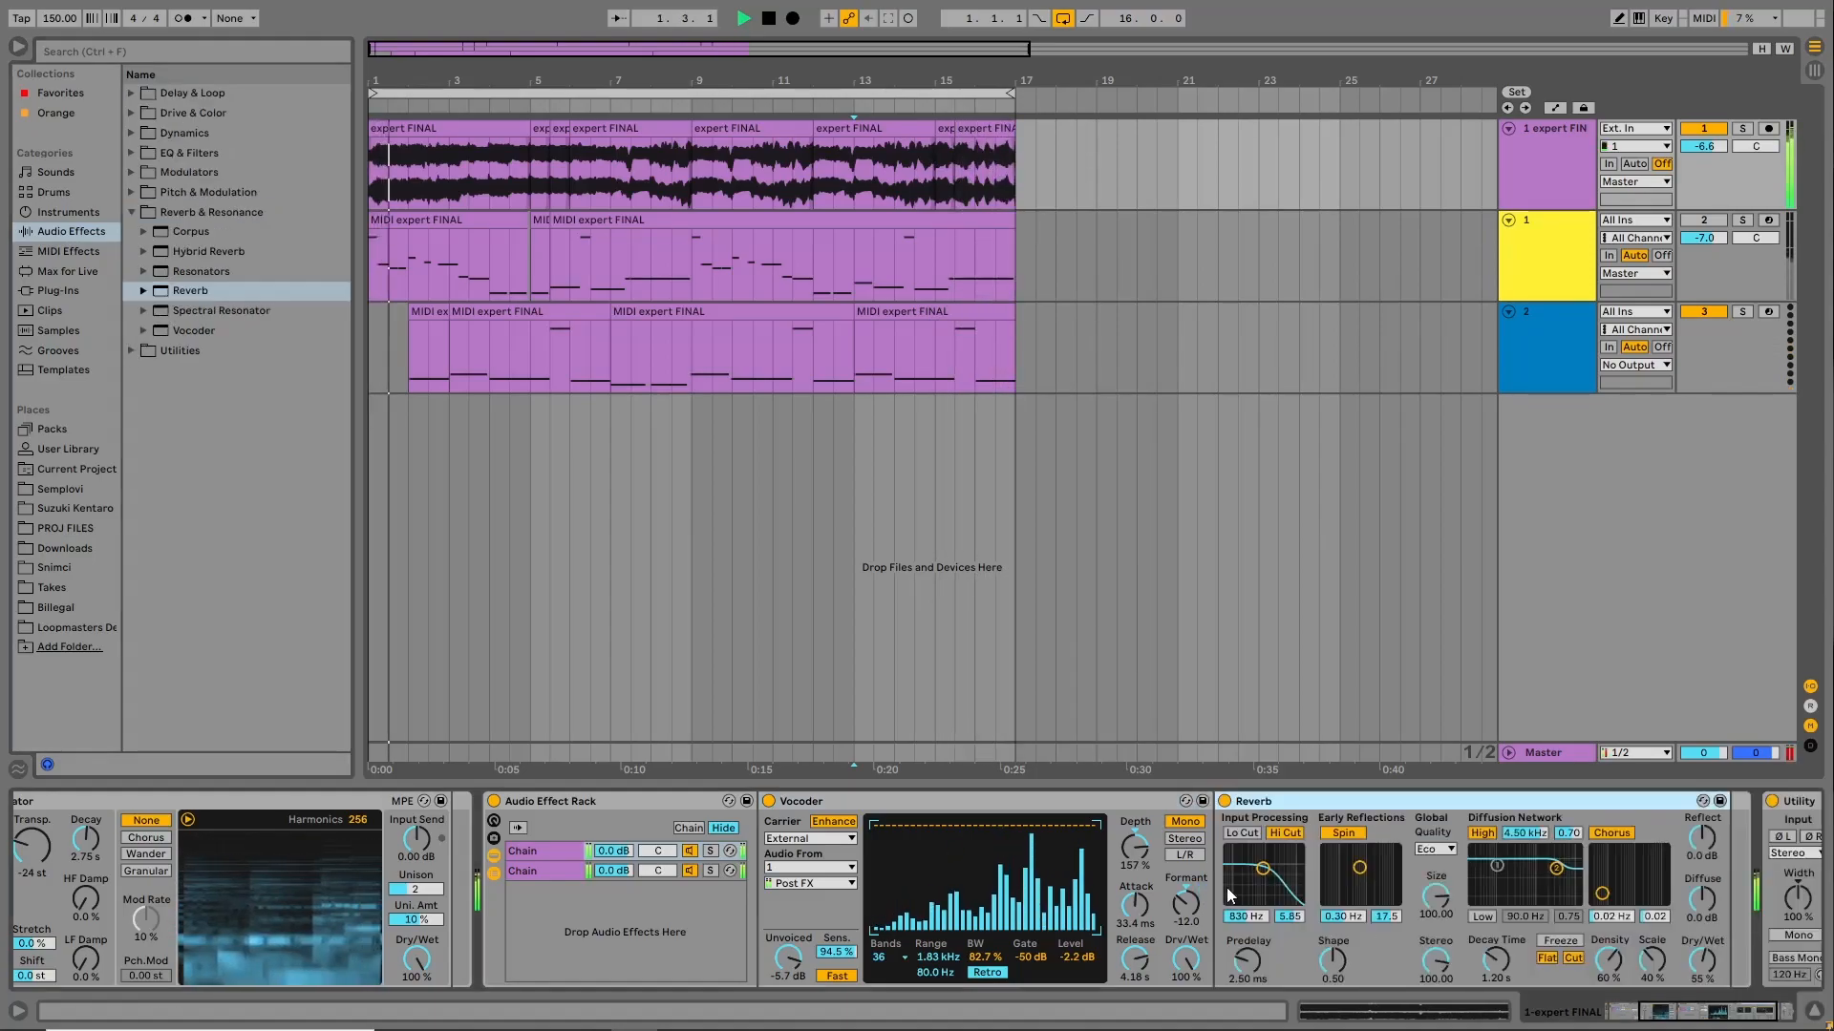
Set the Reverb's dry/wet to 100 %, reflect to -6.1 dB, decay to 2.41 s, stereo to 41.90, size to 306.27 and quality to Mid.
{"action": "left_click_drag", "start_coordinate": [1708, 965], "coordinate": [1714, 919]}
{"action": "left_click_drag", "start_coordinate": [1703, 841], "coordinate": [1705, 886]}
{"action": "left_click_drag", "start_coordinate": [1486, 966], "coordinate": [1435, 1029]}
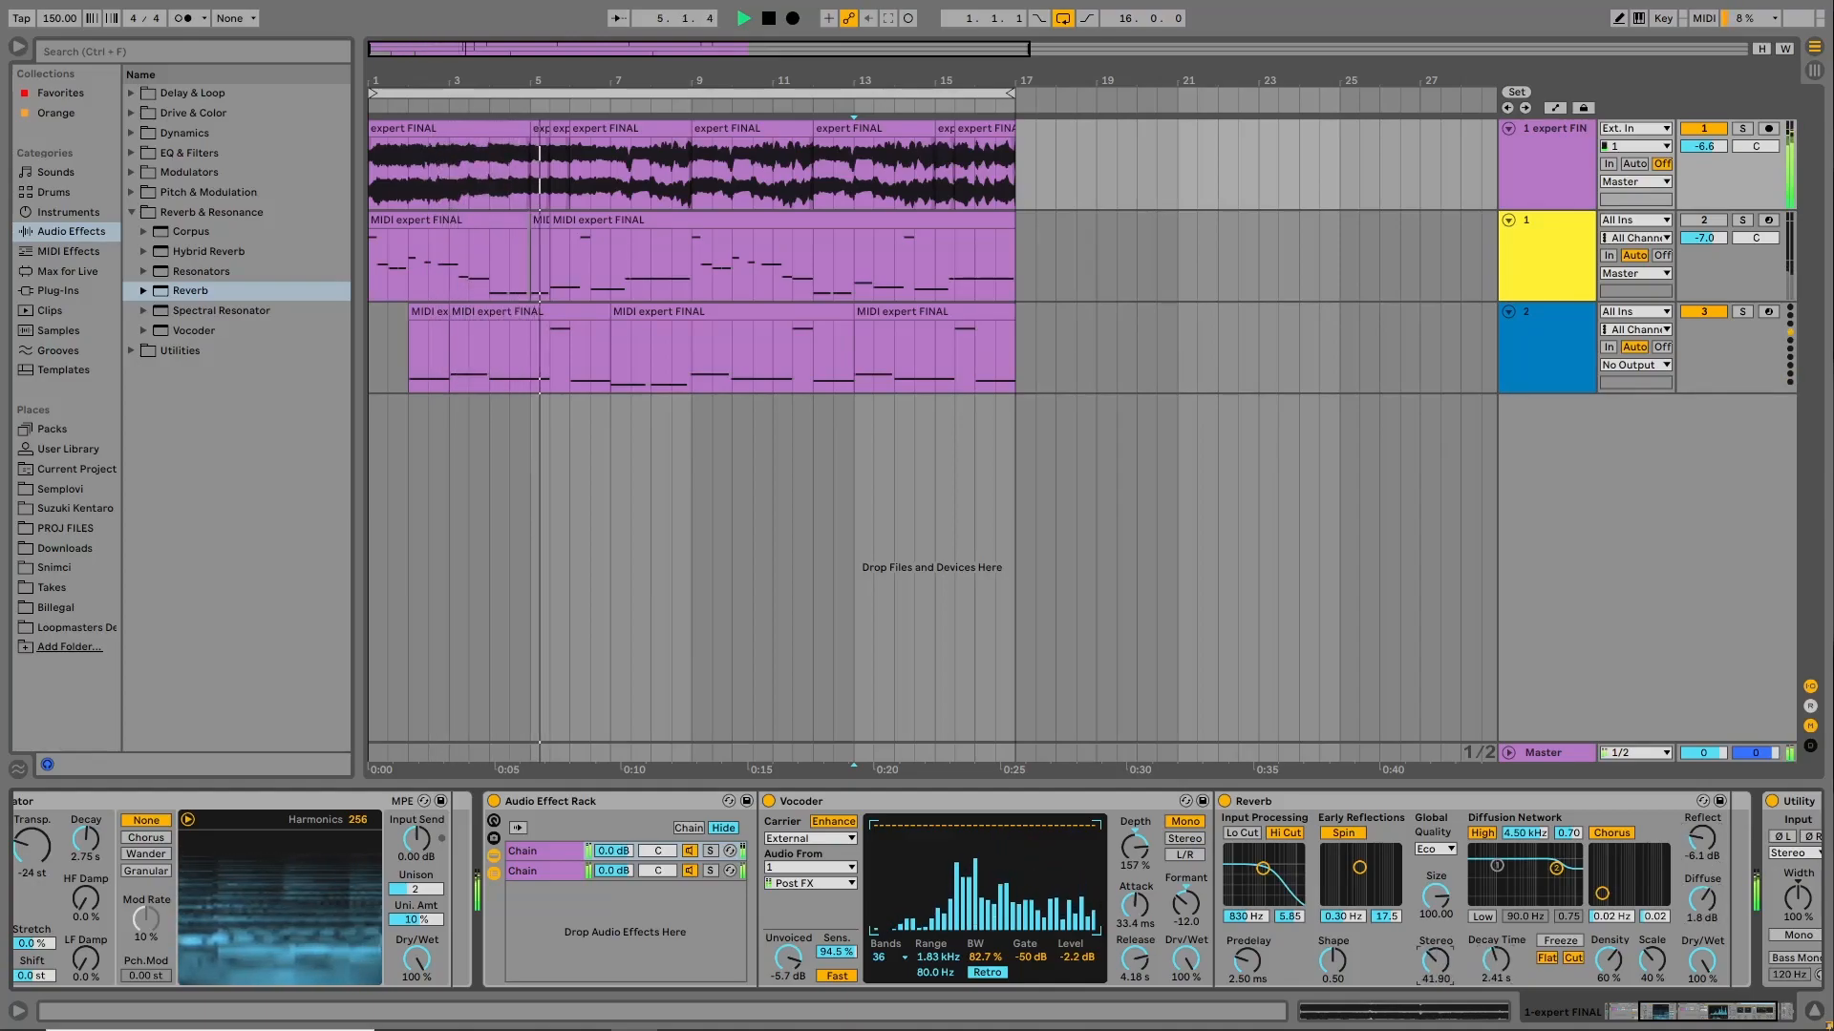
{"action": "left_click_drag", "start_coordinate": [1437, 898], "coordinate": [1448, 859]}
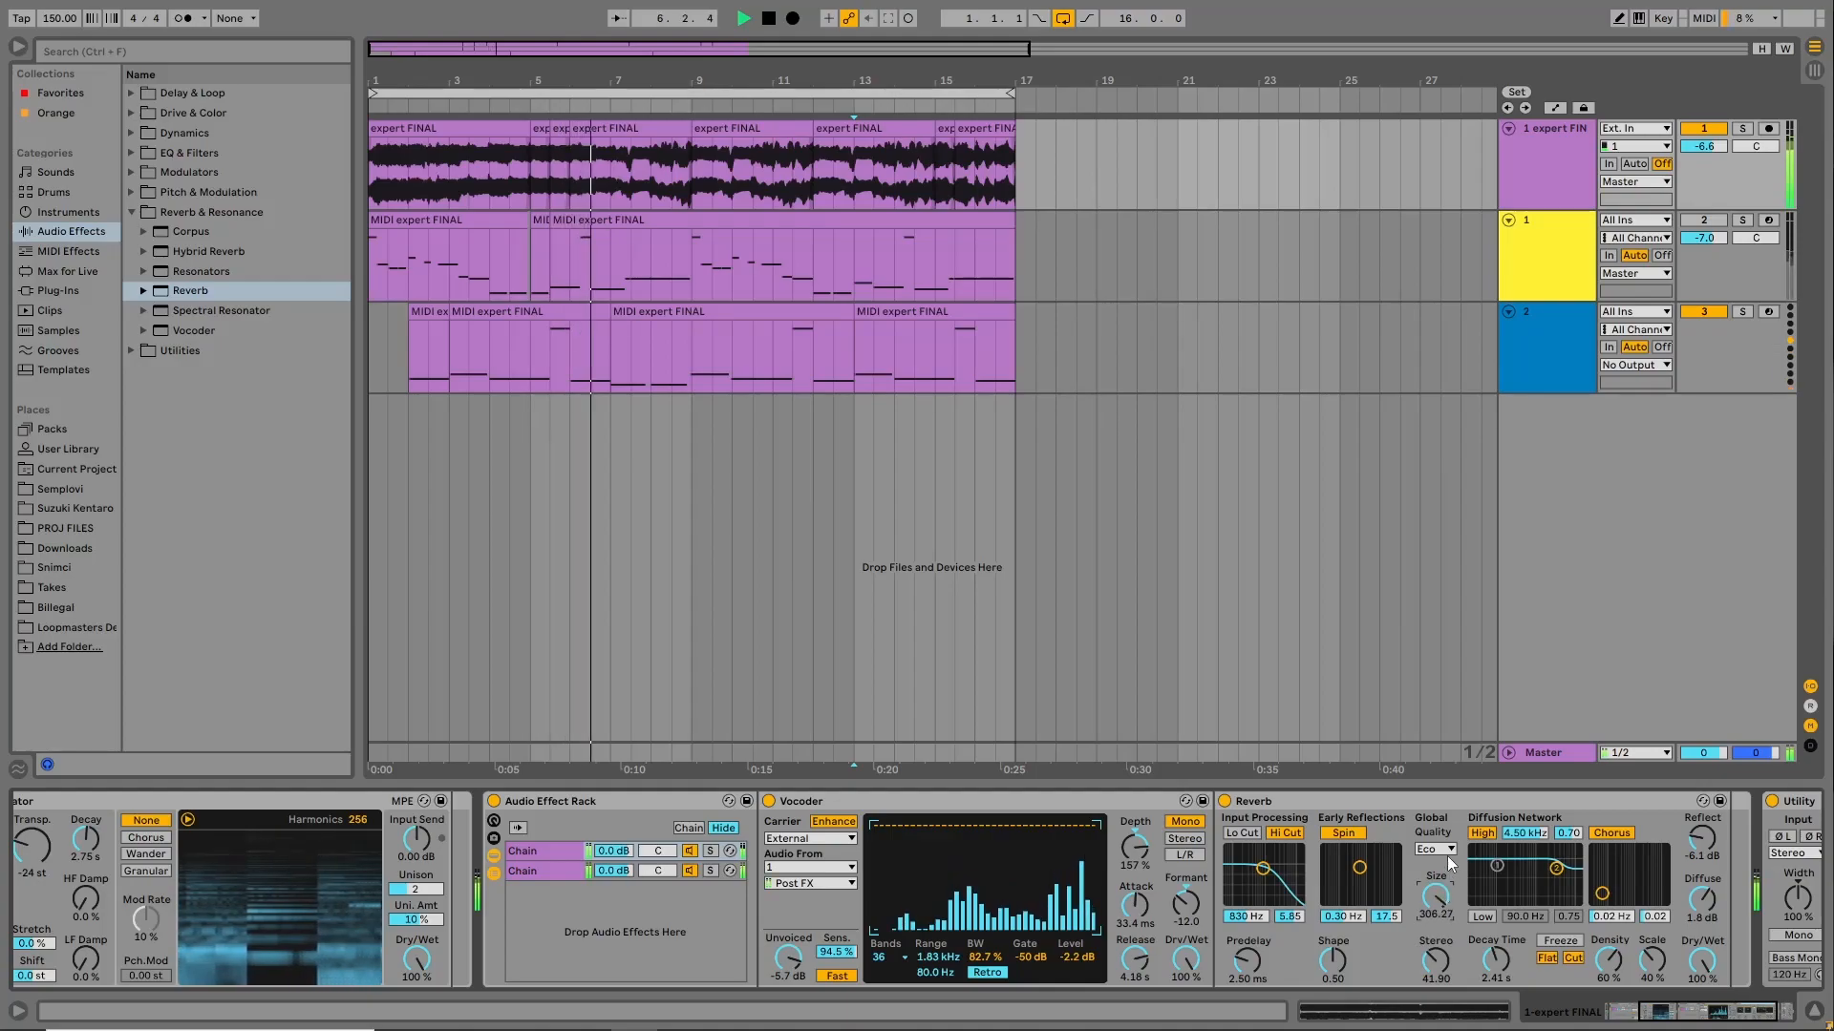
{"action": "left_click", "coordinate": [1447, 850]}
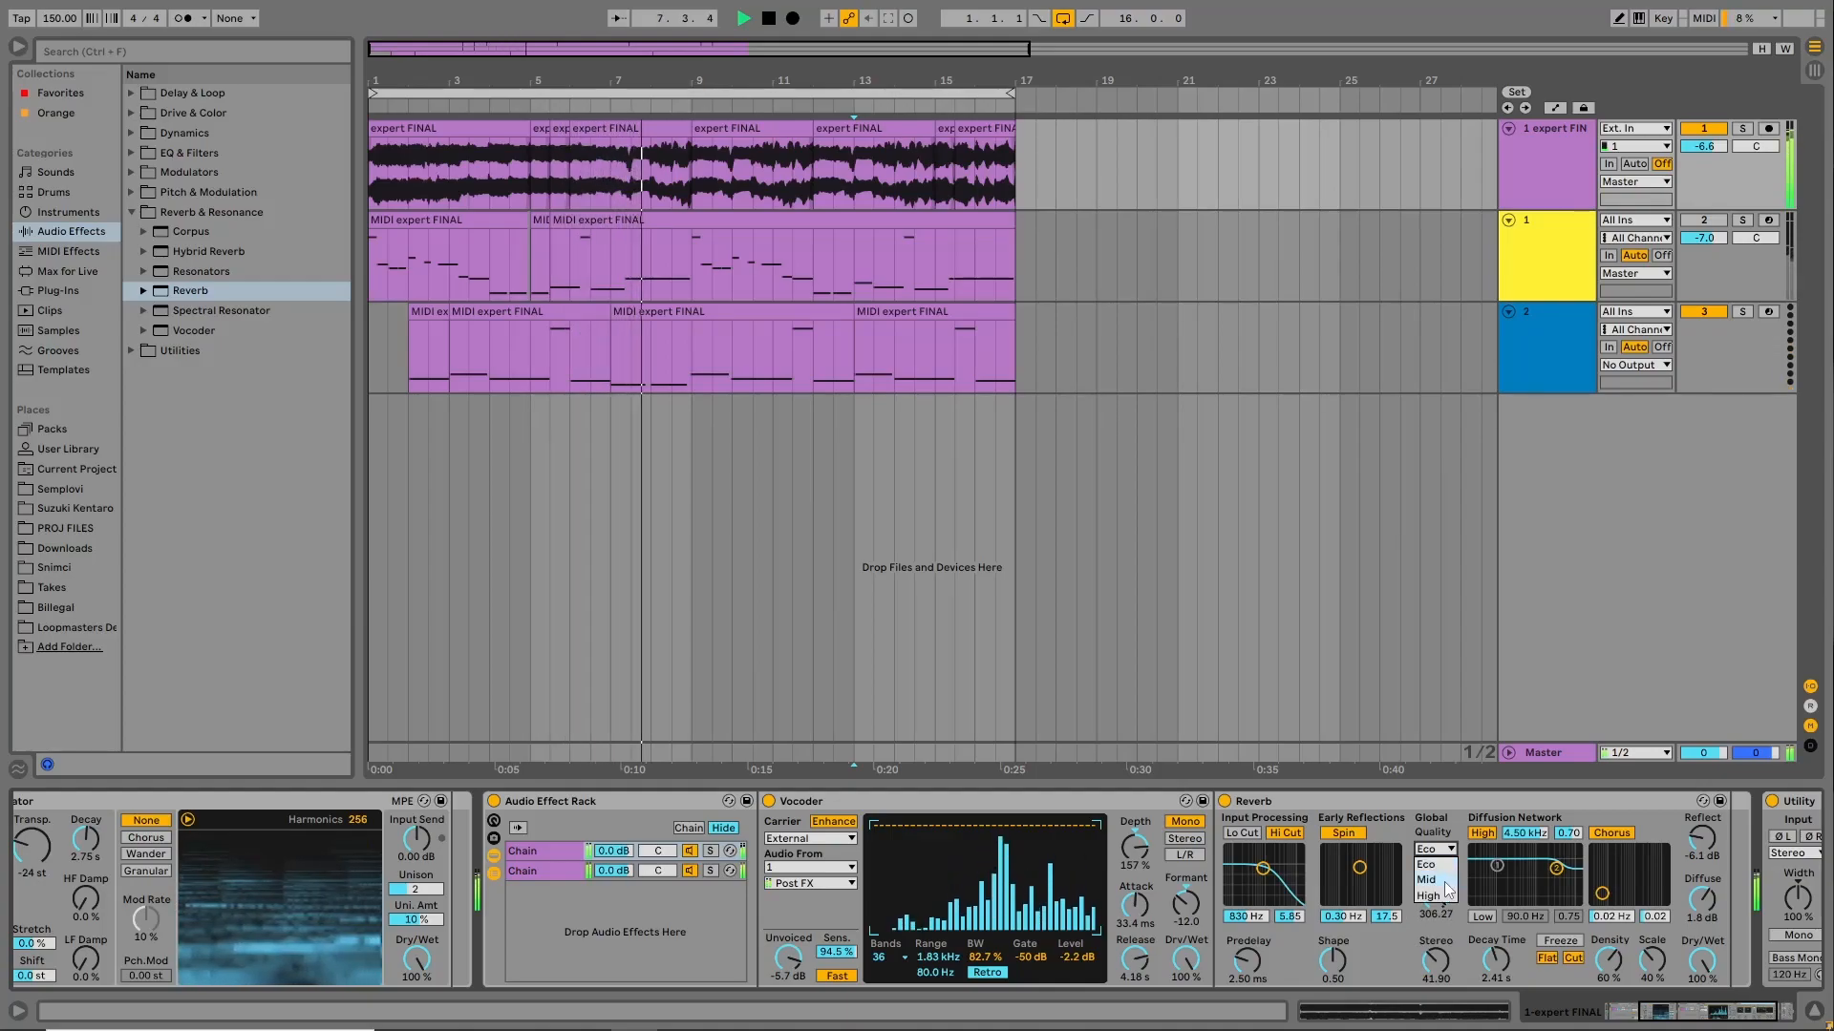
{"action": "left_click", "coordinate": [1450, 881]}
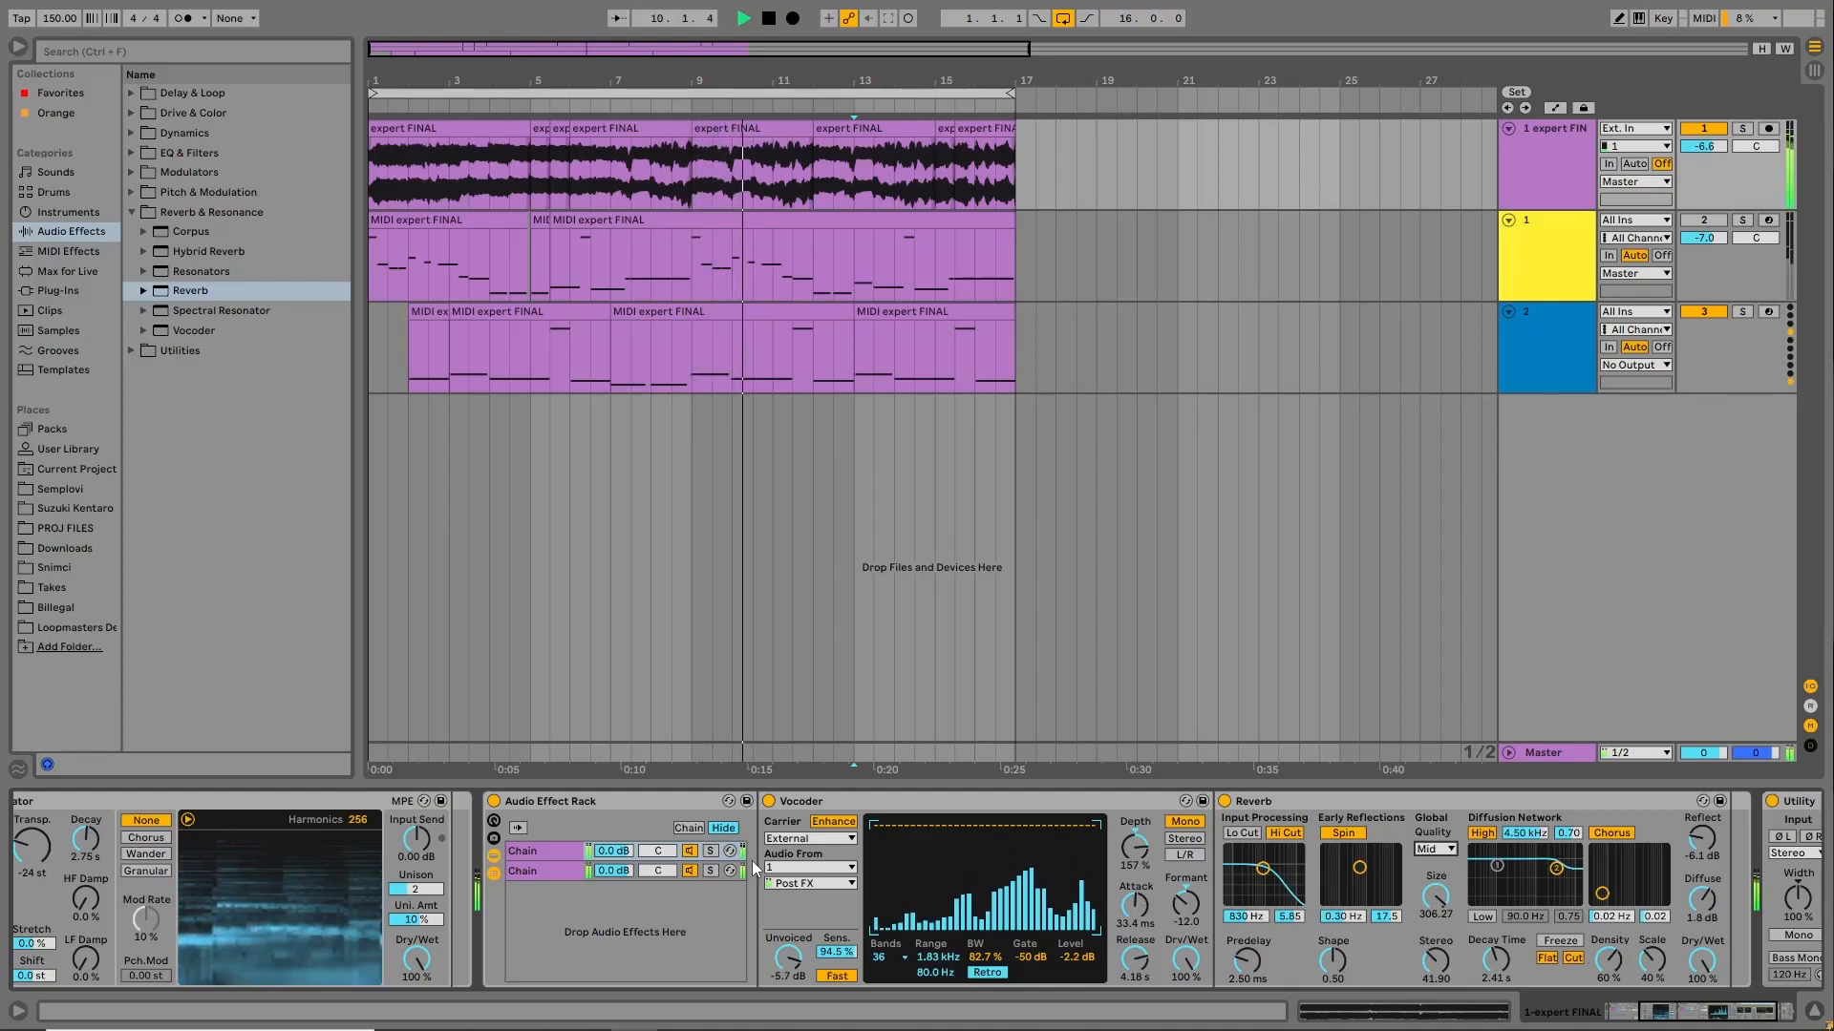
Collapse the Audio Effect Rack that precedes the Vocoder's rack.
{"action": "mouse_move", "coordinate": [1684, 1012]}
{"action": "left_mouse_down"}
{"action": "mouse_move", "coordinate": [1720, 1013]}
{"action": "mouse_move", "coordinate": [1682, 1012]}
{"action": "left_mouse_up"}
{"action": "double_click", "coordinate": [101, 806]}
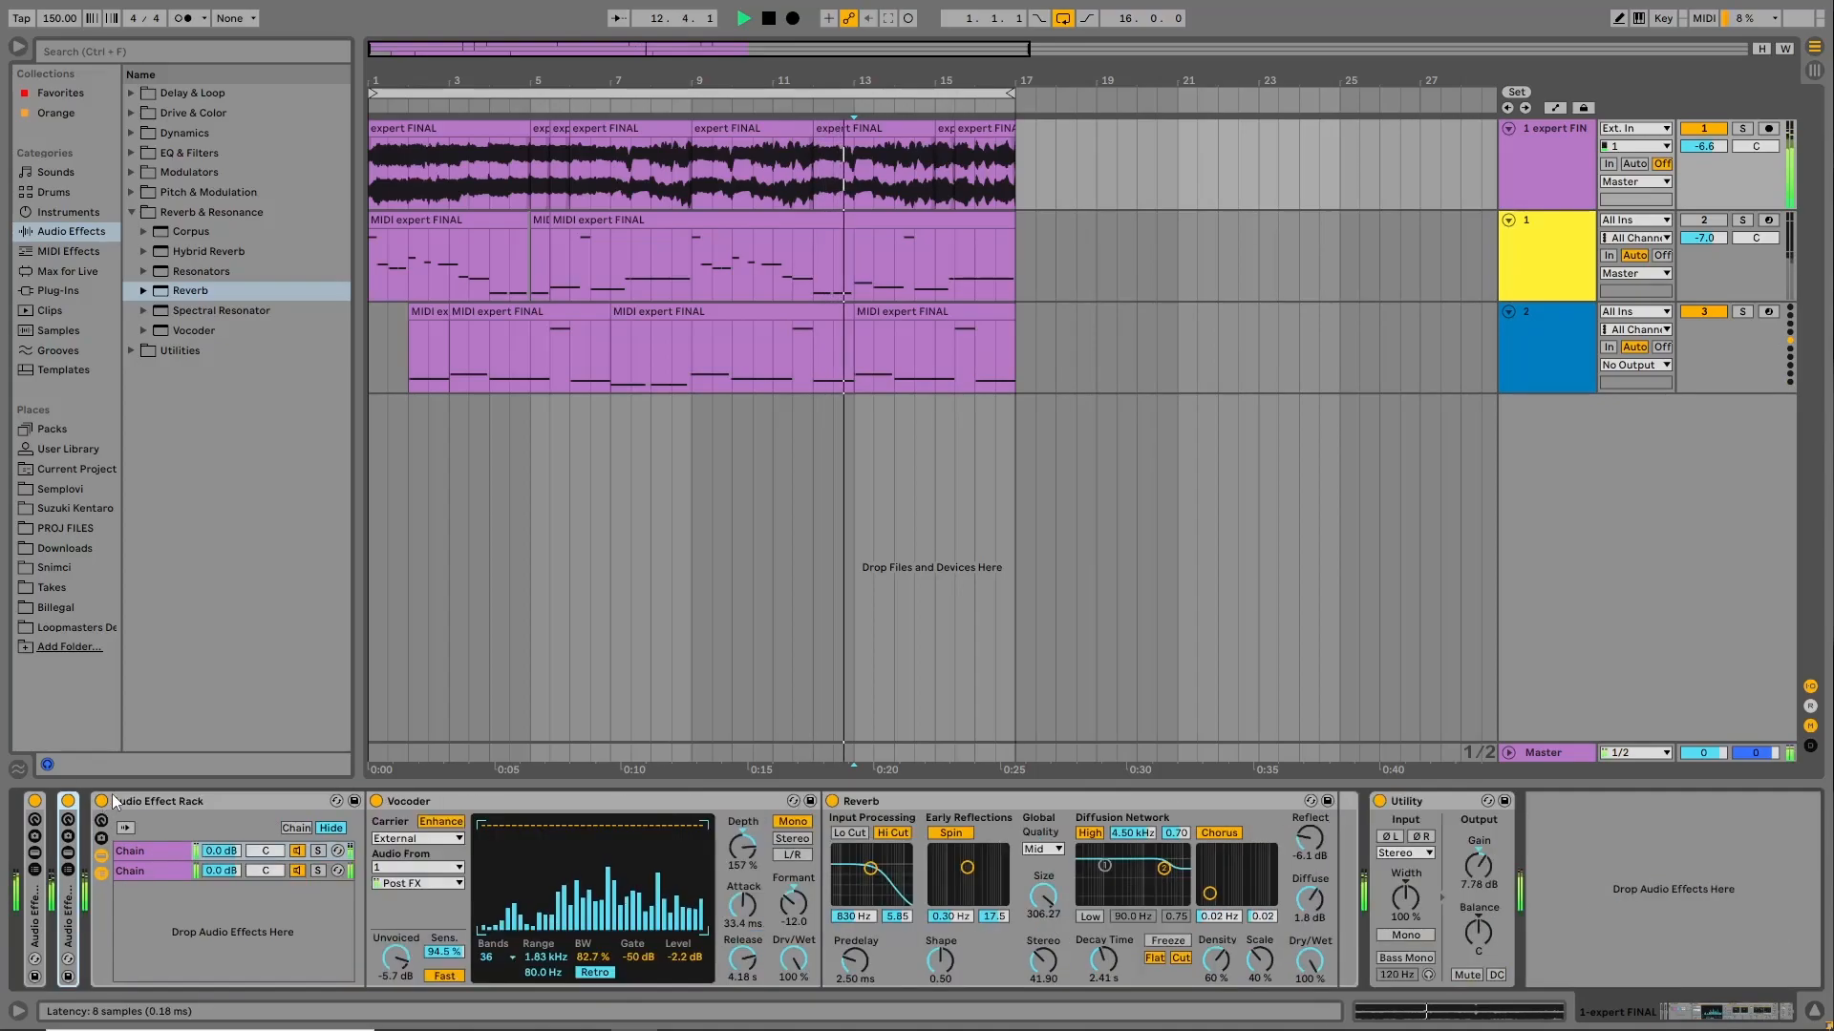
Set the Reverb's dry/wet to 54 % and stereo to 106.67, and solo the Vocoder's chain.
{"action": "left_click", "coordinate": [131, 212]}
{"action": "left_click", "coordinate": [131, 133]}
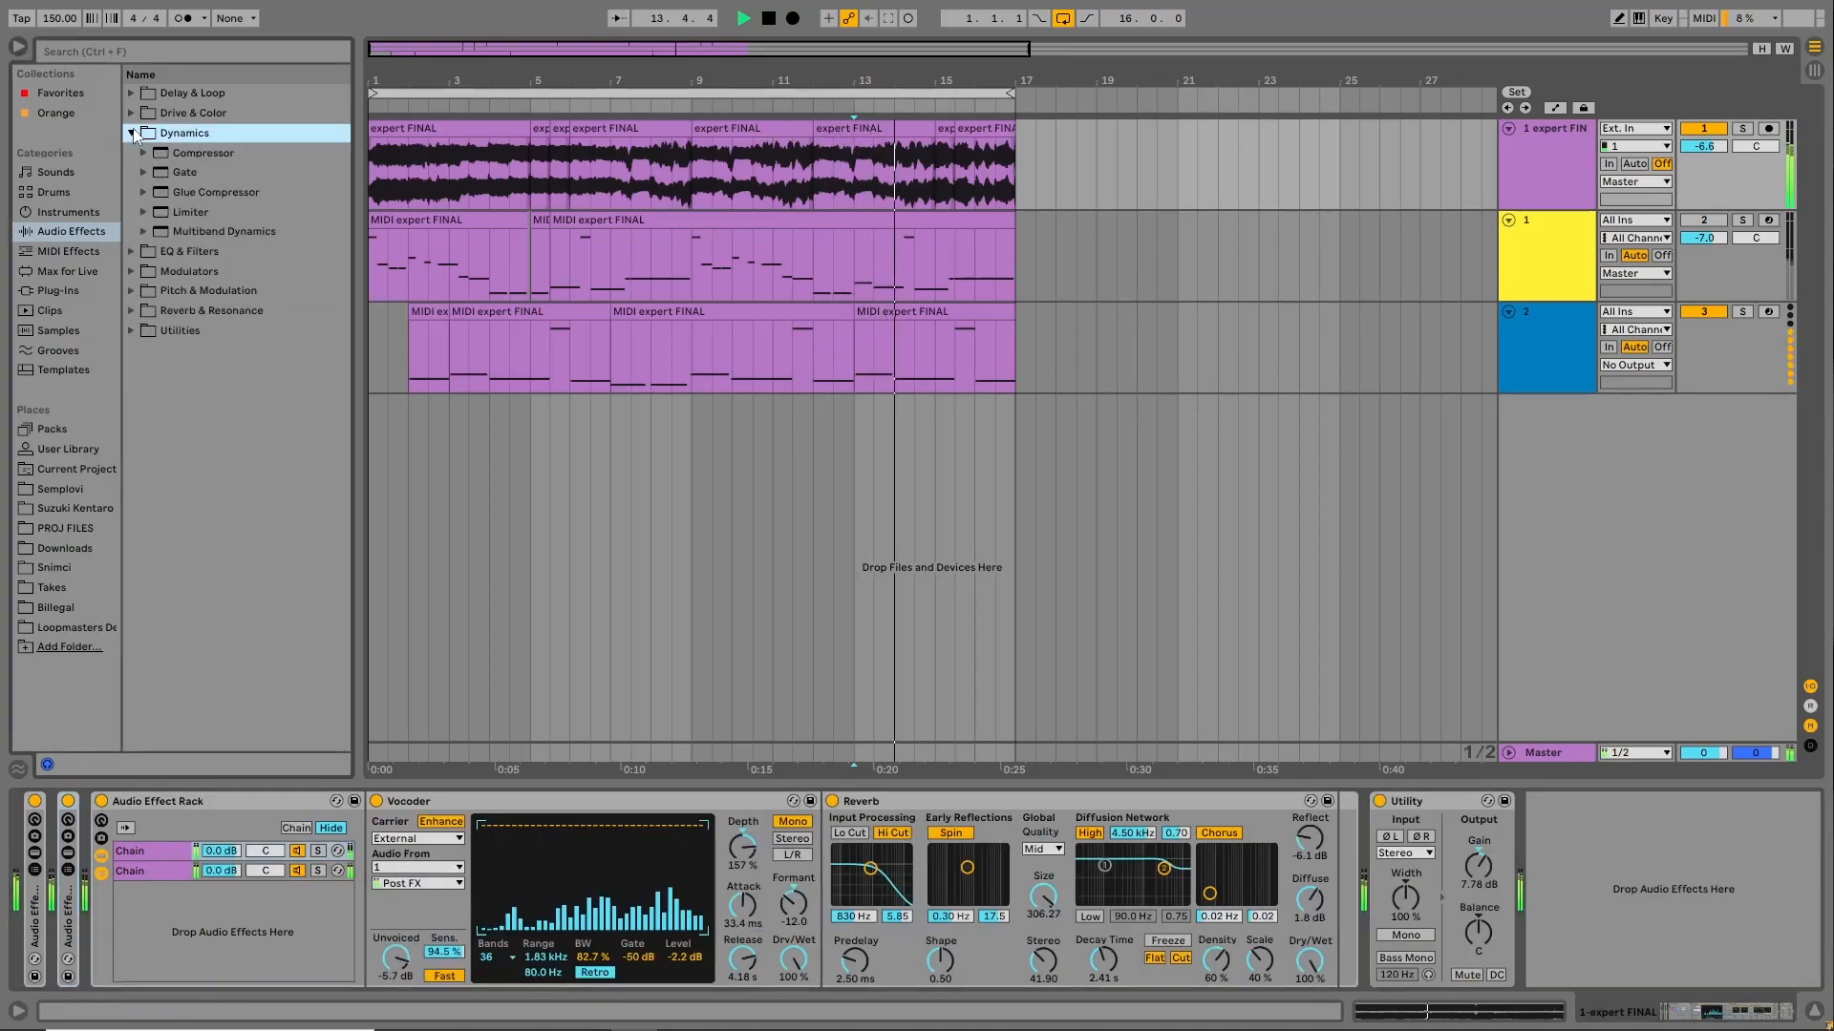
{"action": "left_click_drag", "start_coordinate": [1324, 953], "coordinate": [1324, 1003]}
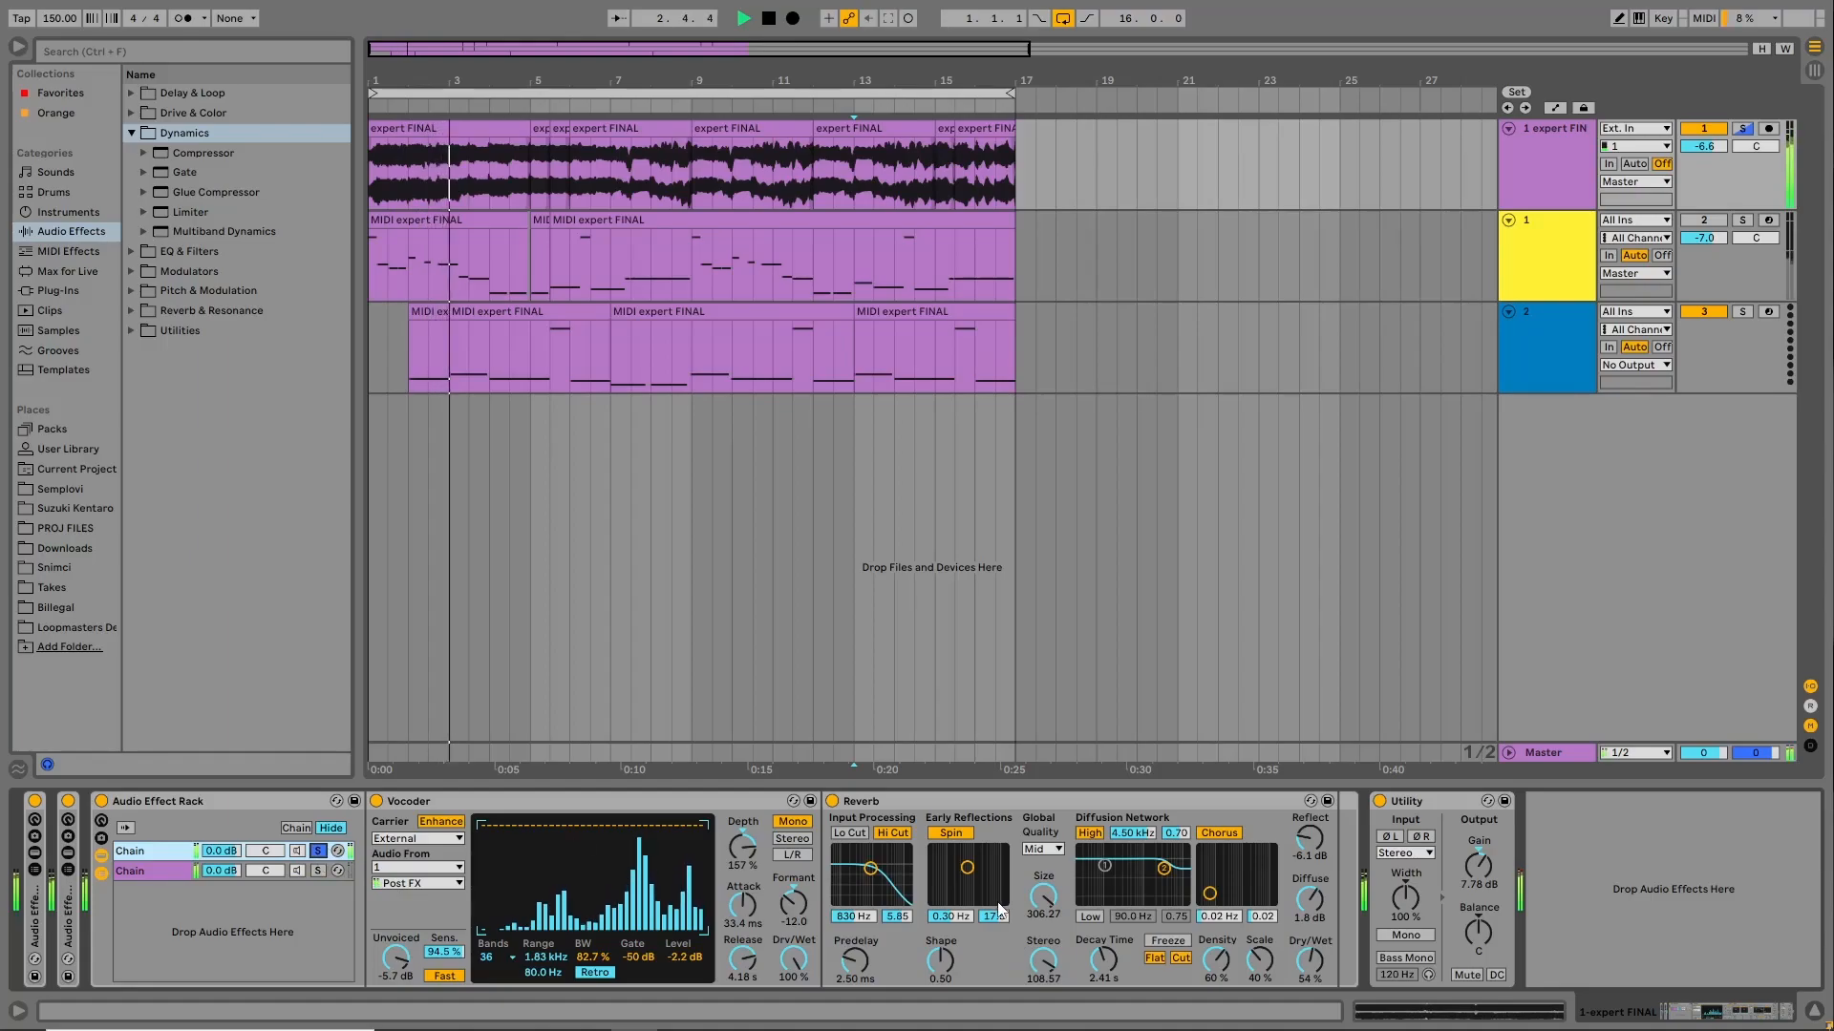
{"action": "left_click", "coordinate": [317, 851]}
{"action": "left_click_drag", "start_coordinate": [1052, 966], "coordinate": [1052, 968]}
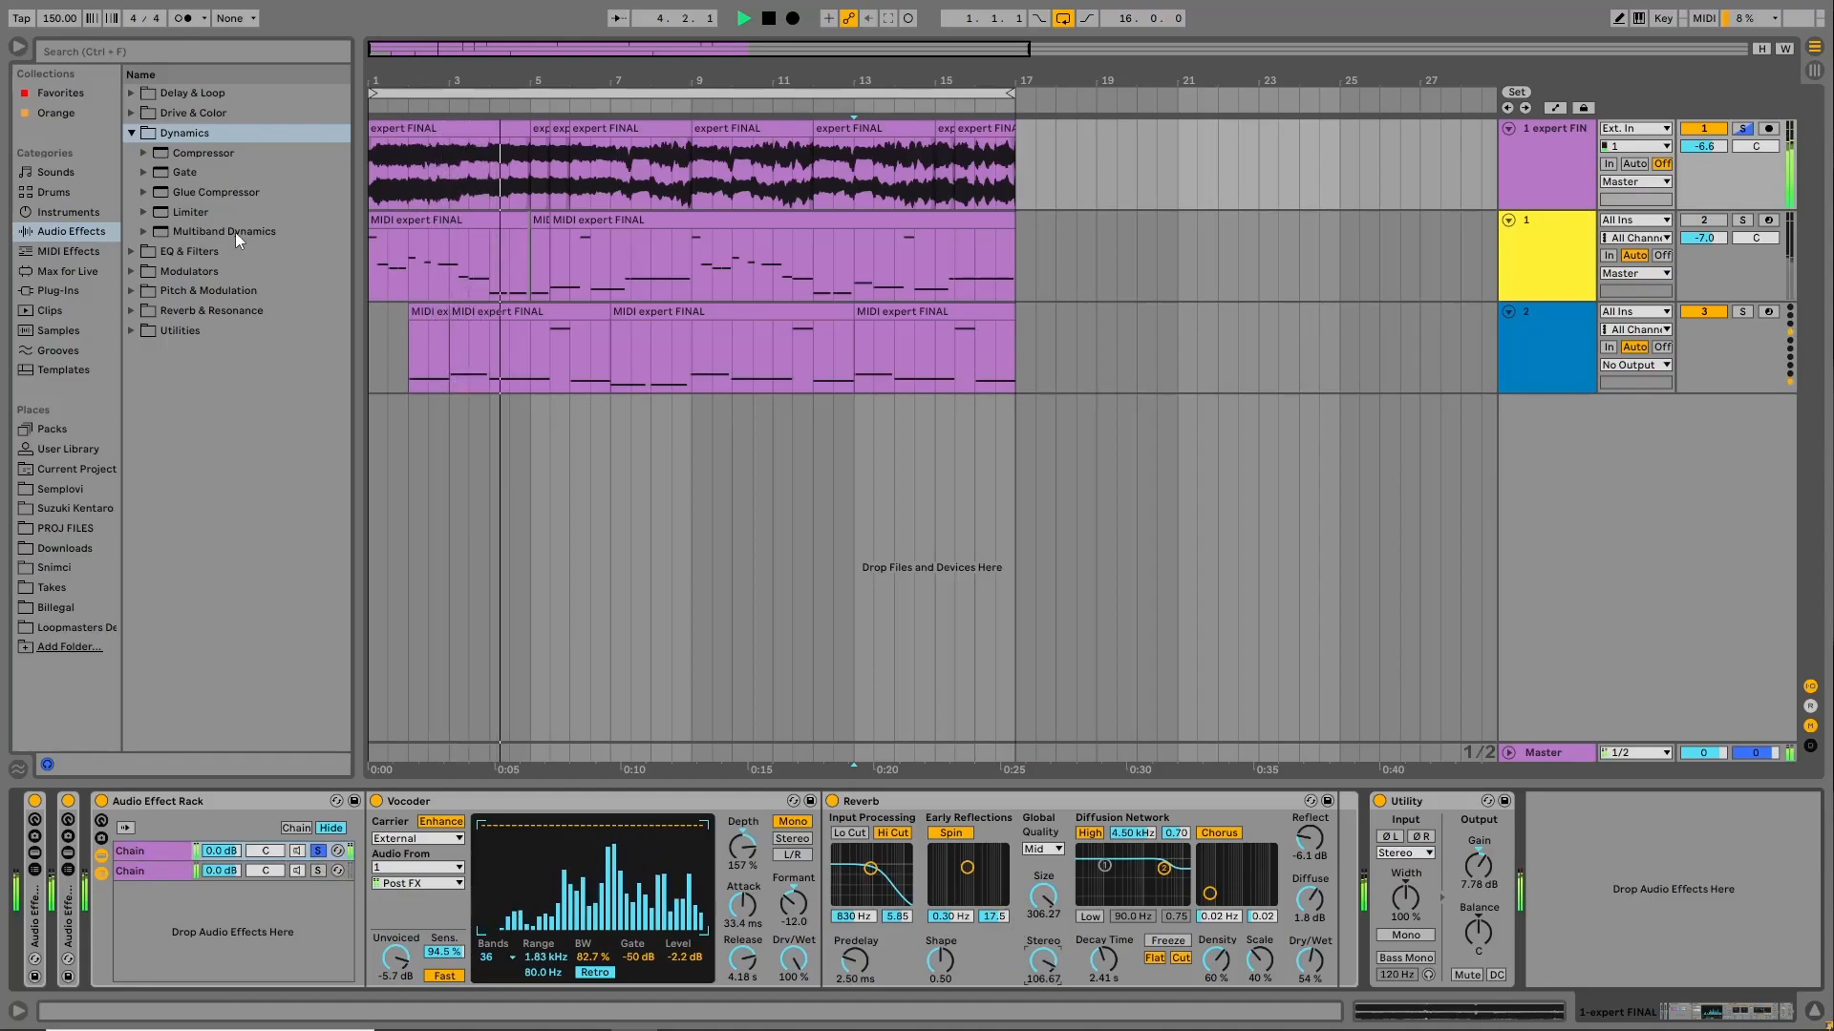
Browse the Drive & Color effects and bypass the Reverb that follows the Vocoder.
{"action": "left_click", "coordinate": [132, 133]}
{"action": "left_click", "coordinate": [132, 113]}
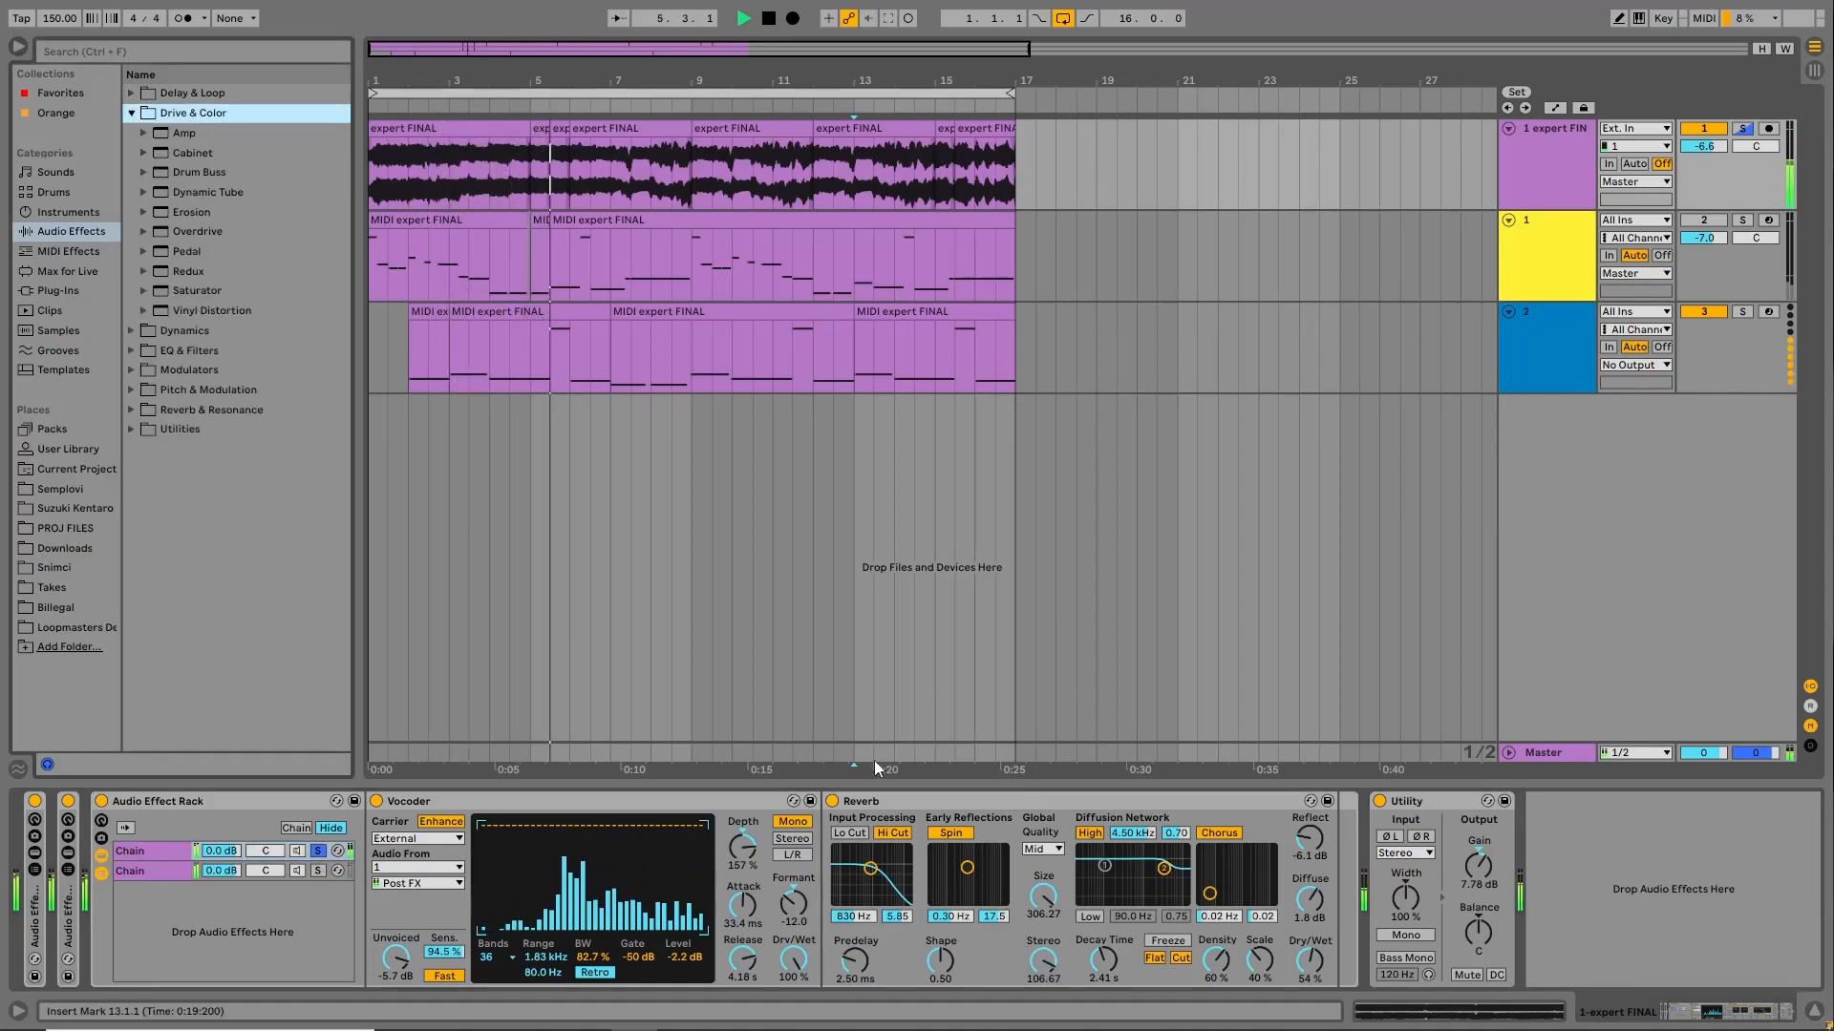
{"action": "left_click", "coordinate": [831, 802]}
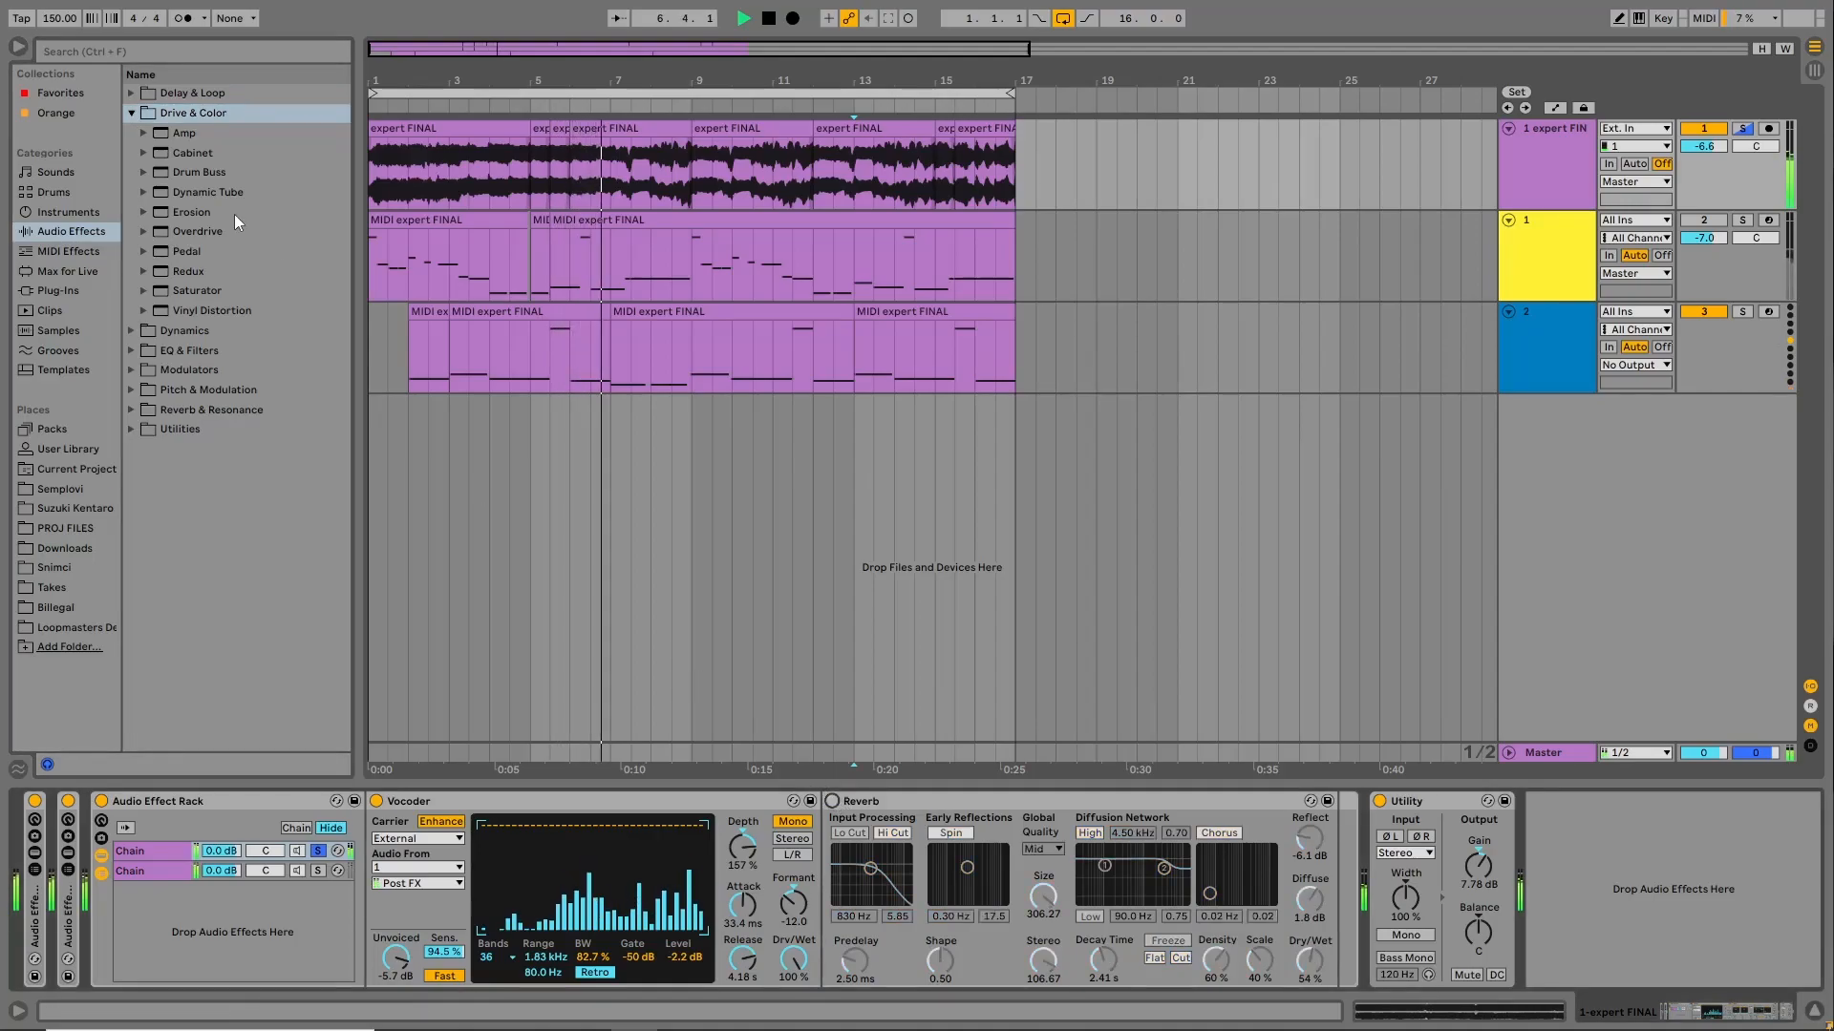
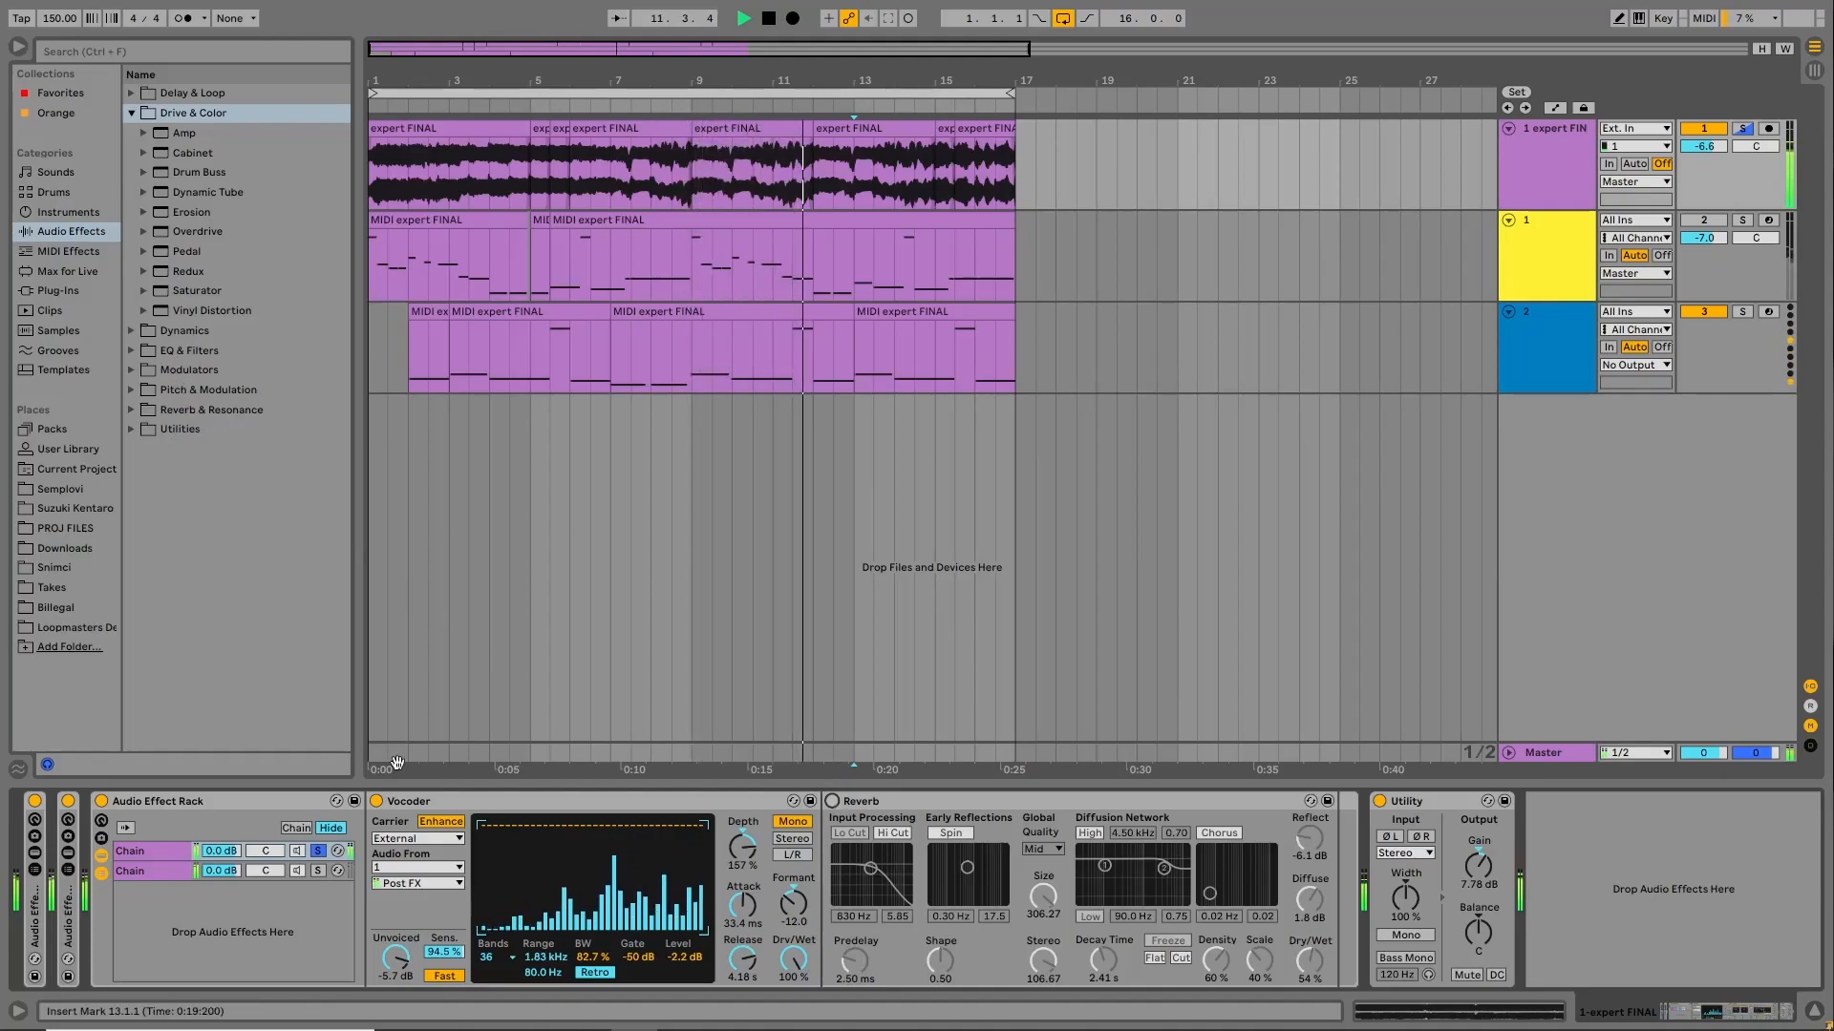
{"action": "double_click", "coordinate": [71, 905]}
{"action": "double_click", "coordinate": [153, 806]}
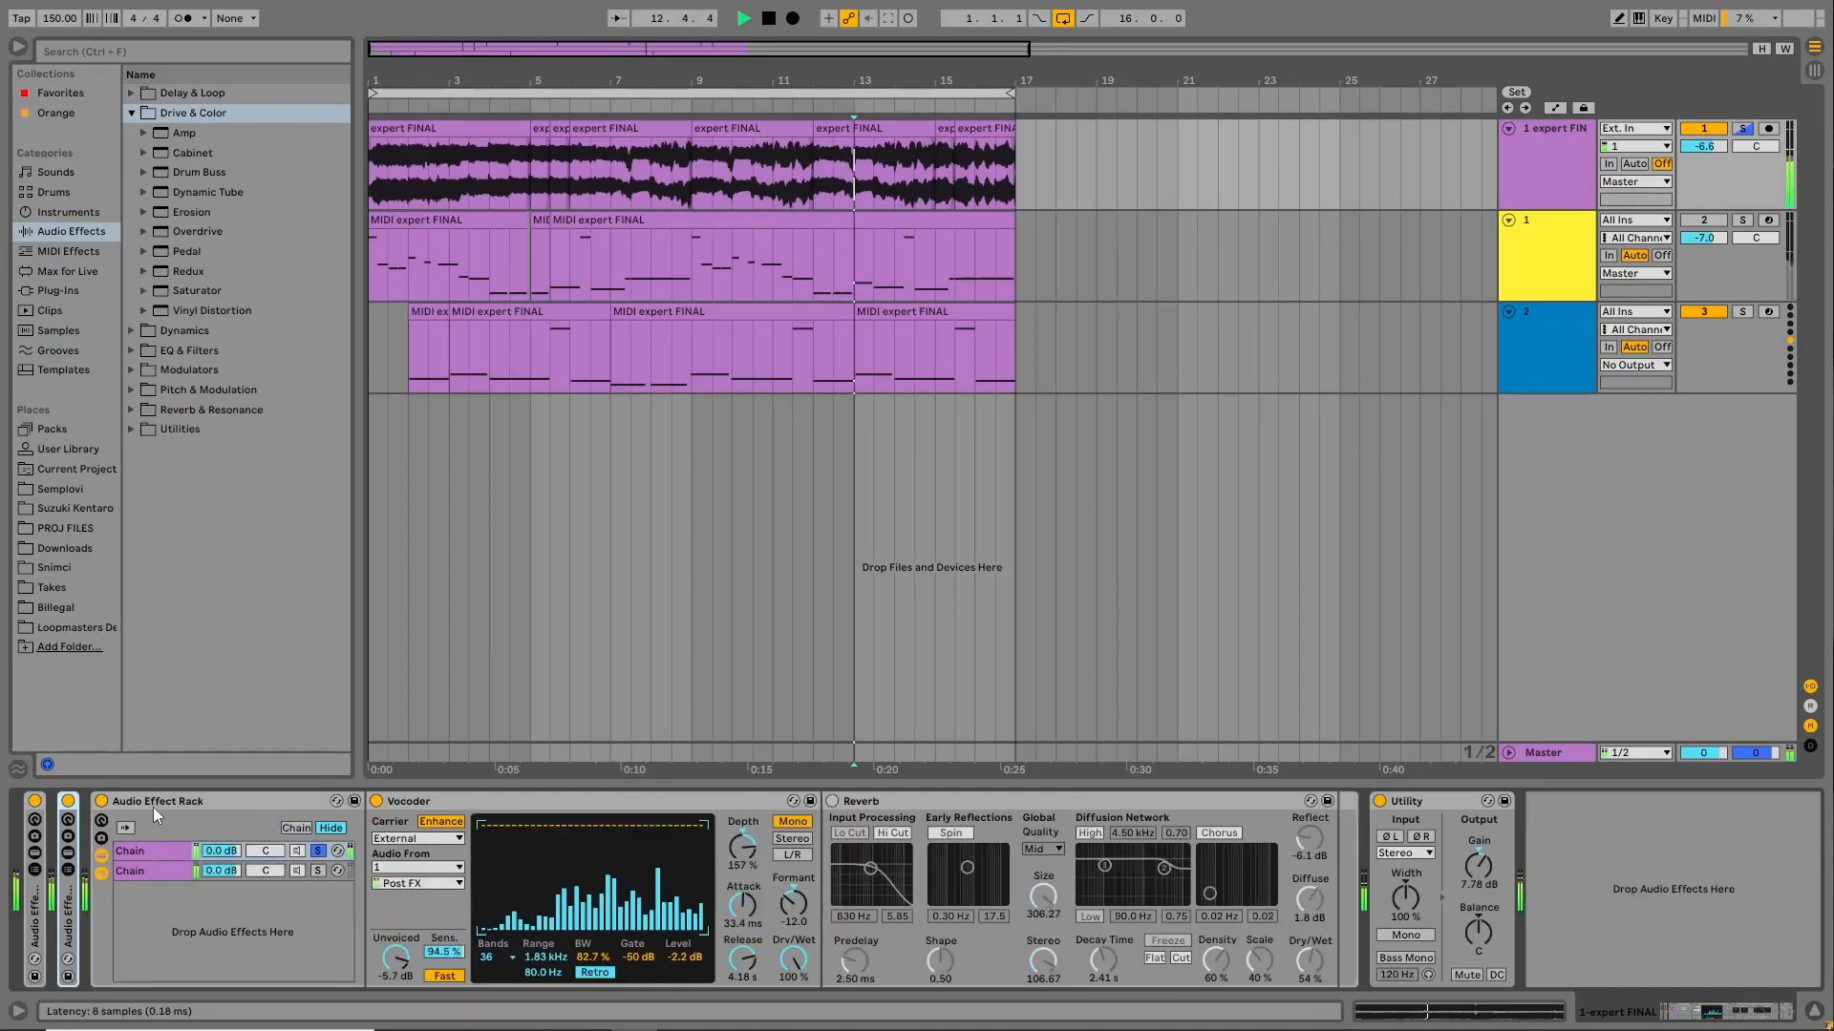
Try a Spectral Time between the Vocoder and the Reverb and delete it again.
{"action": "left_click", "coordinate": [131, 113]}
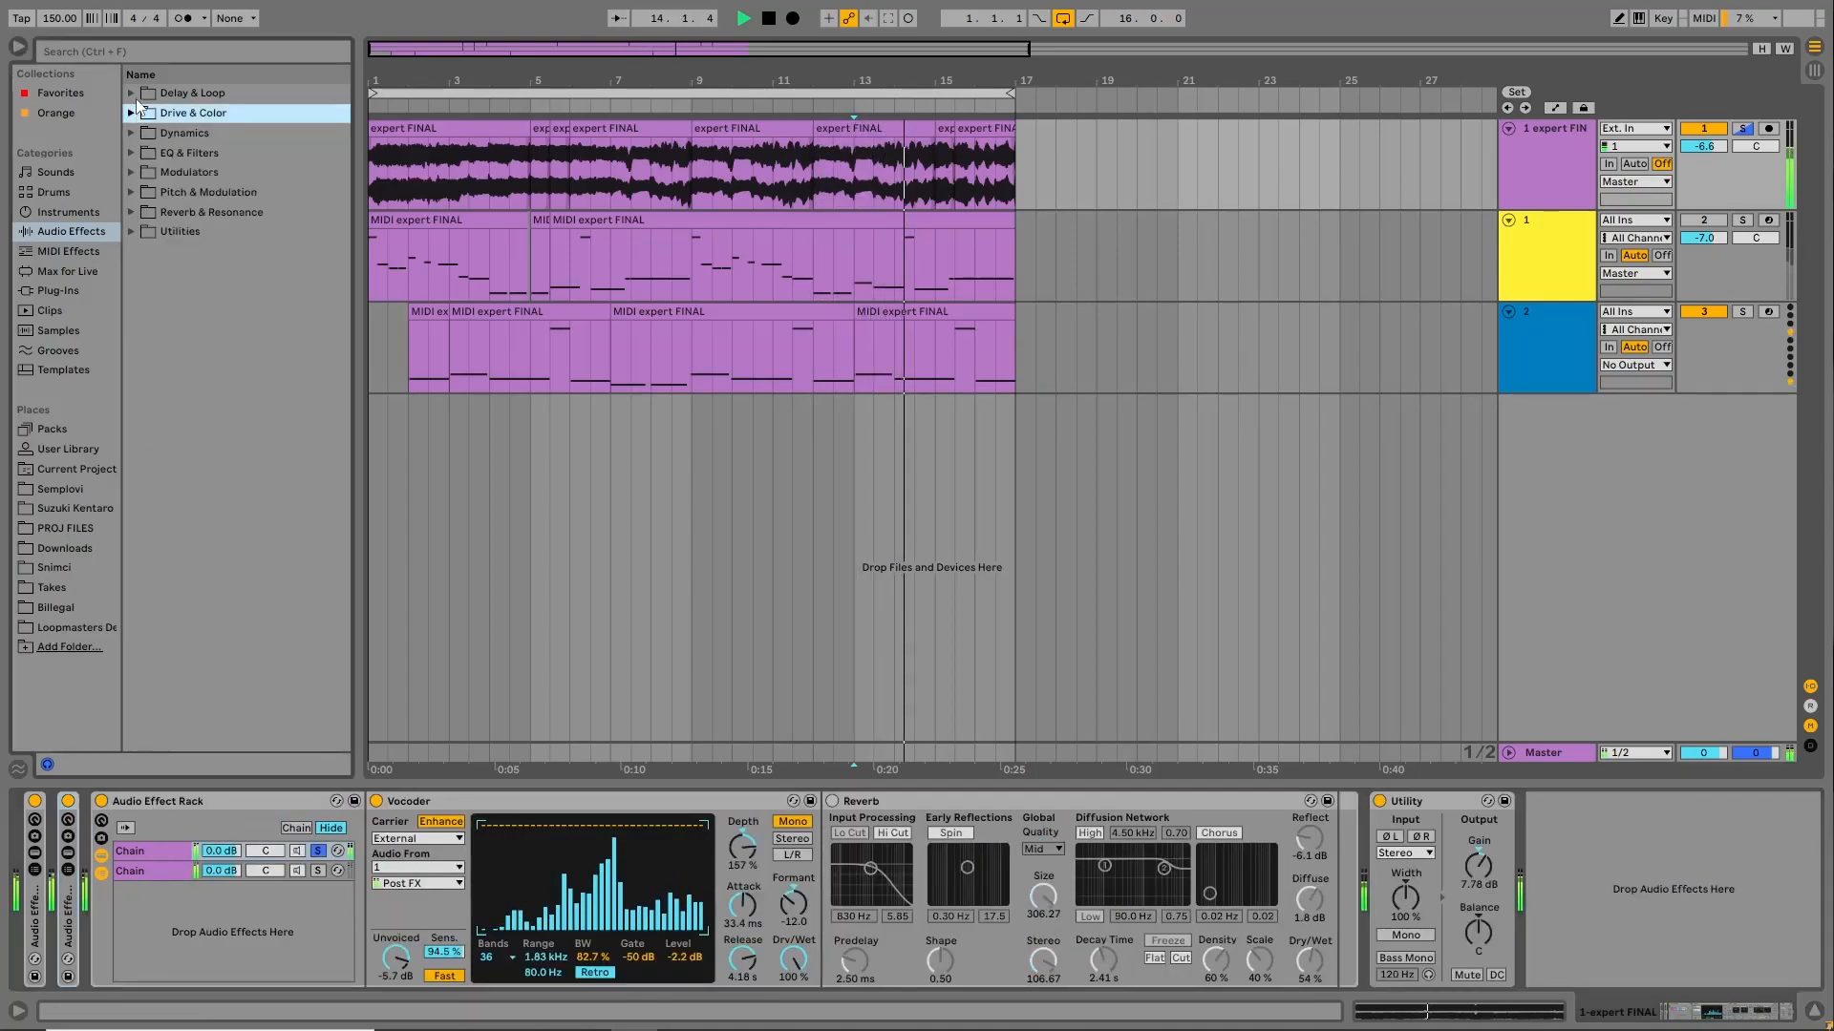
{"action": "left_click", "coordinate": [131, 93]}
{"action": "left_click_drag", "start_coordinate": [181, 231], "coordinate": [848, 868]}
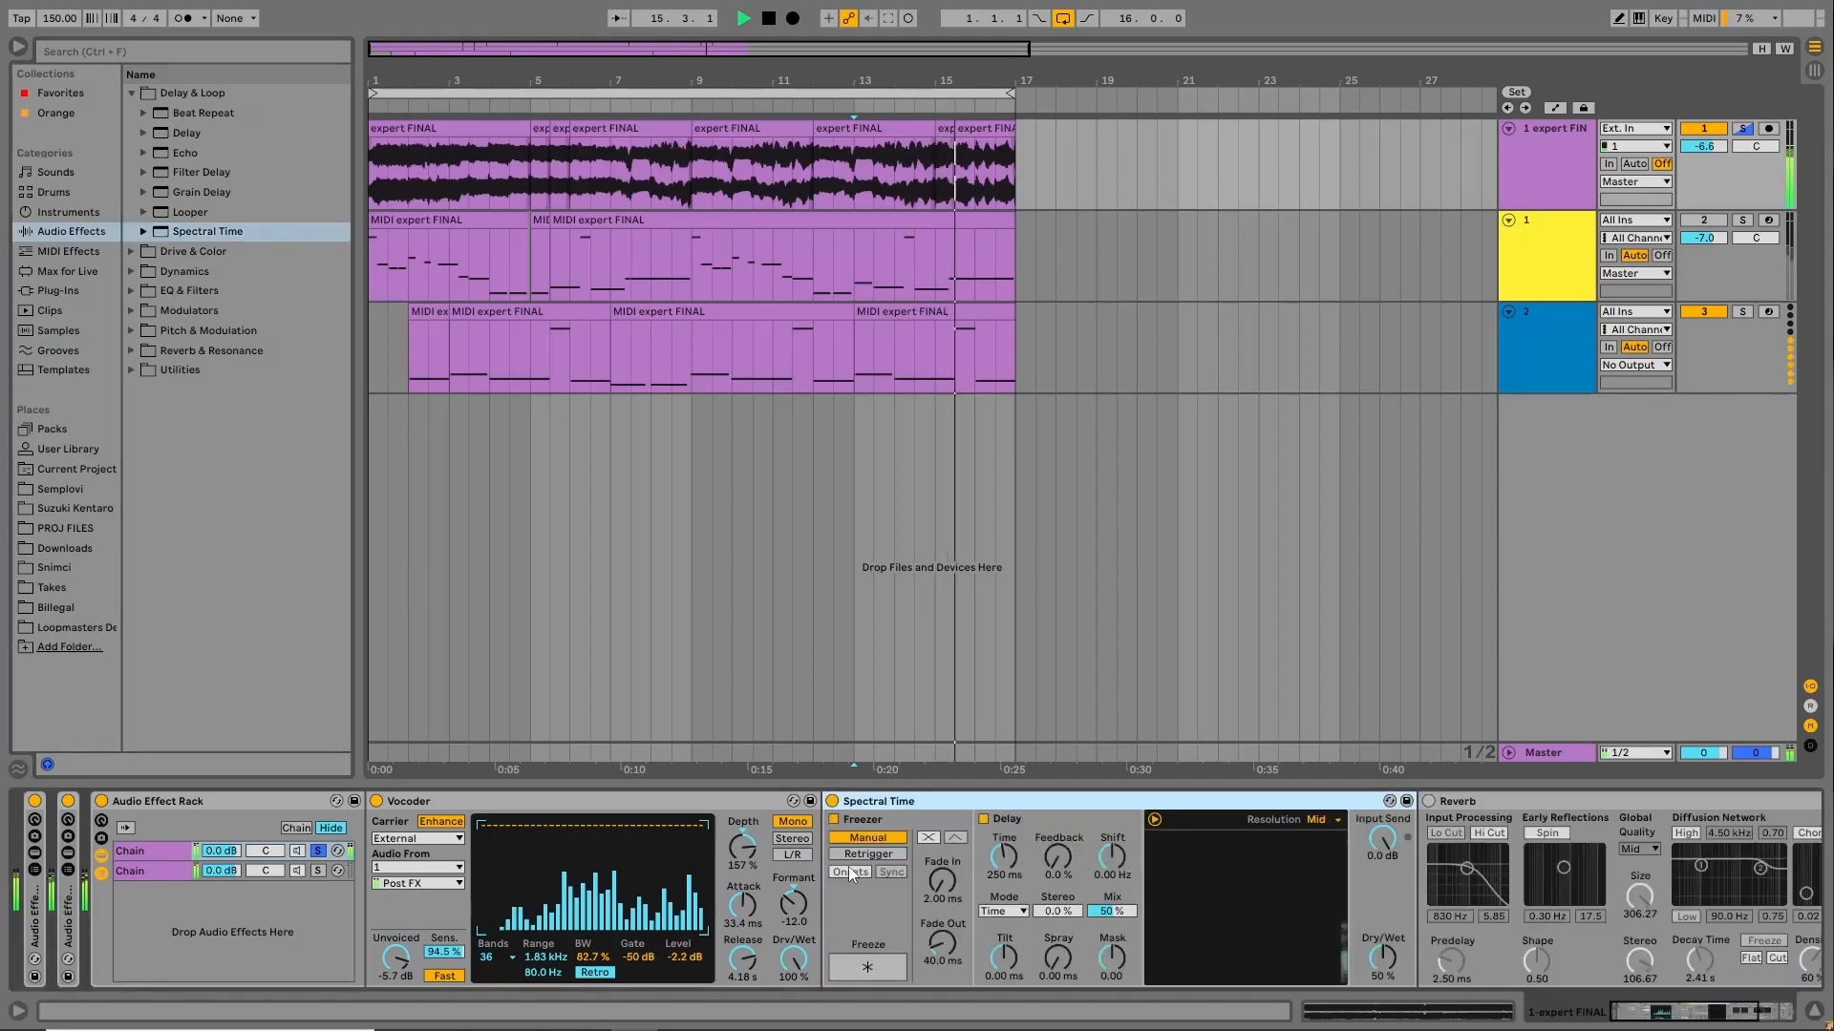
{"action": "key", "text": "Delete"}
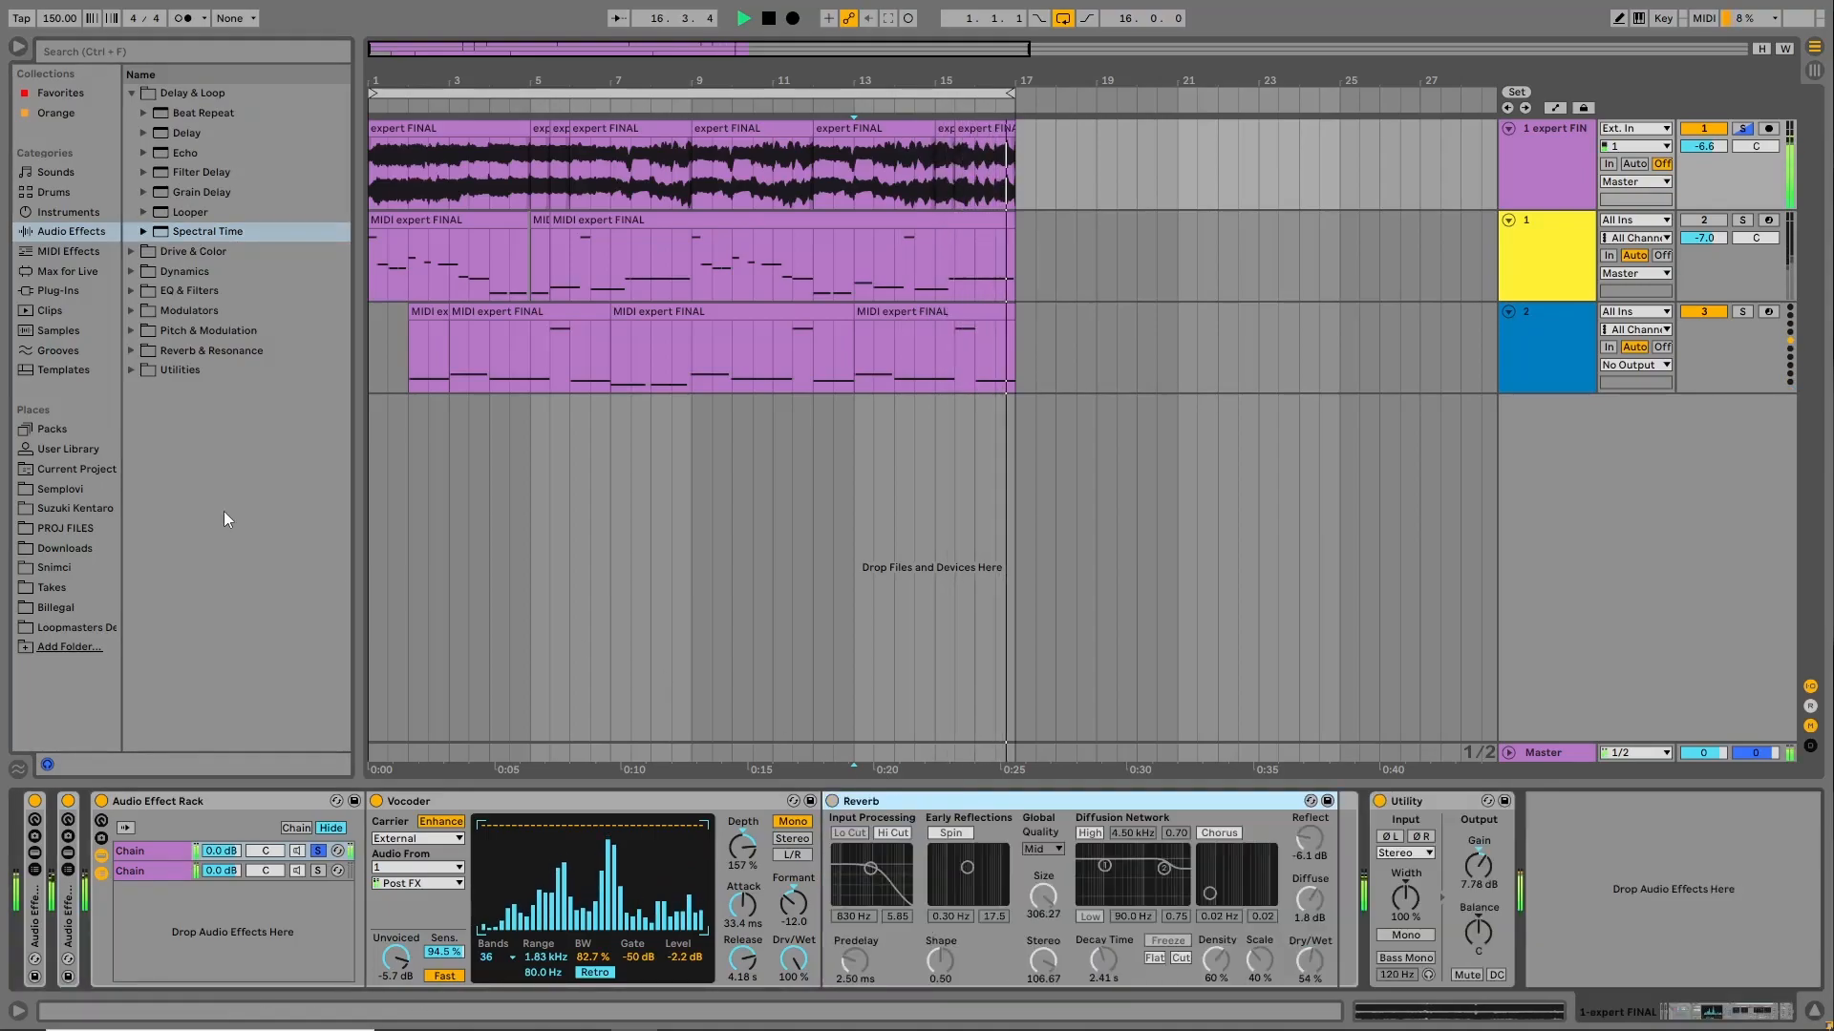
Add a Spectral Resonator between the Vocoder and the Reverb, in MIDI mode fed from track 1, with Granular modulation.
{"action": "left_click", "coordinate": [134, 350]}
{"action": "left_click_drag", "start_coordinate": [221, 311], "coordinate": [977, 873]}
{"action": "left_click", "coordinate": [892, 834]}
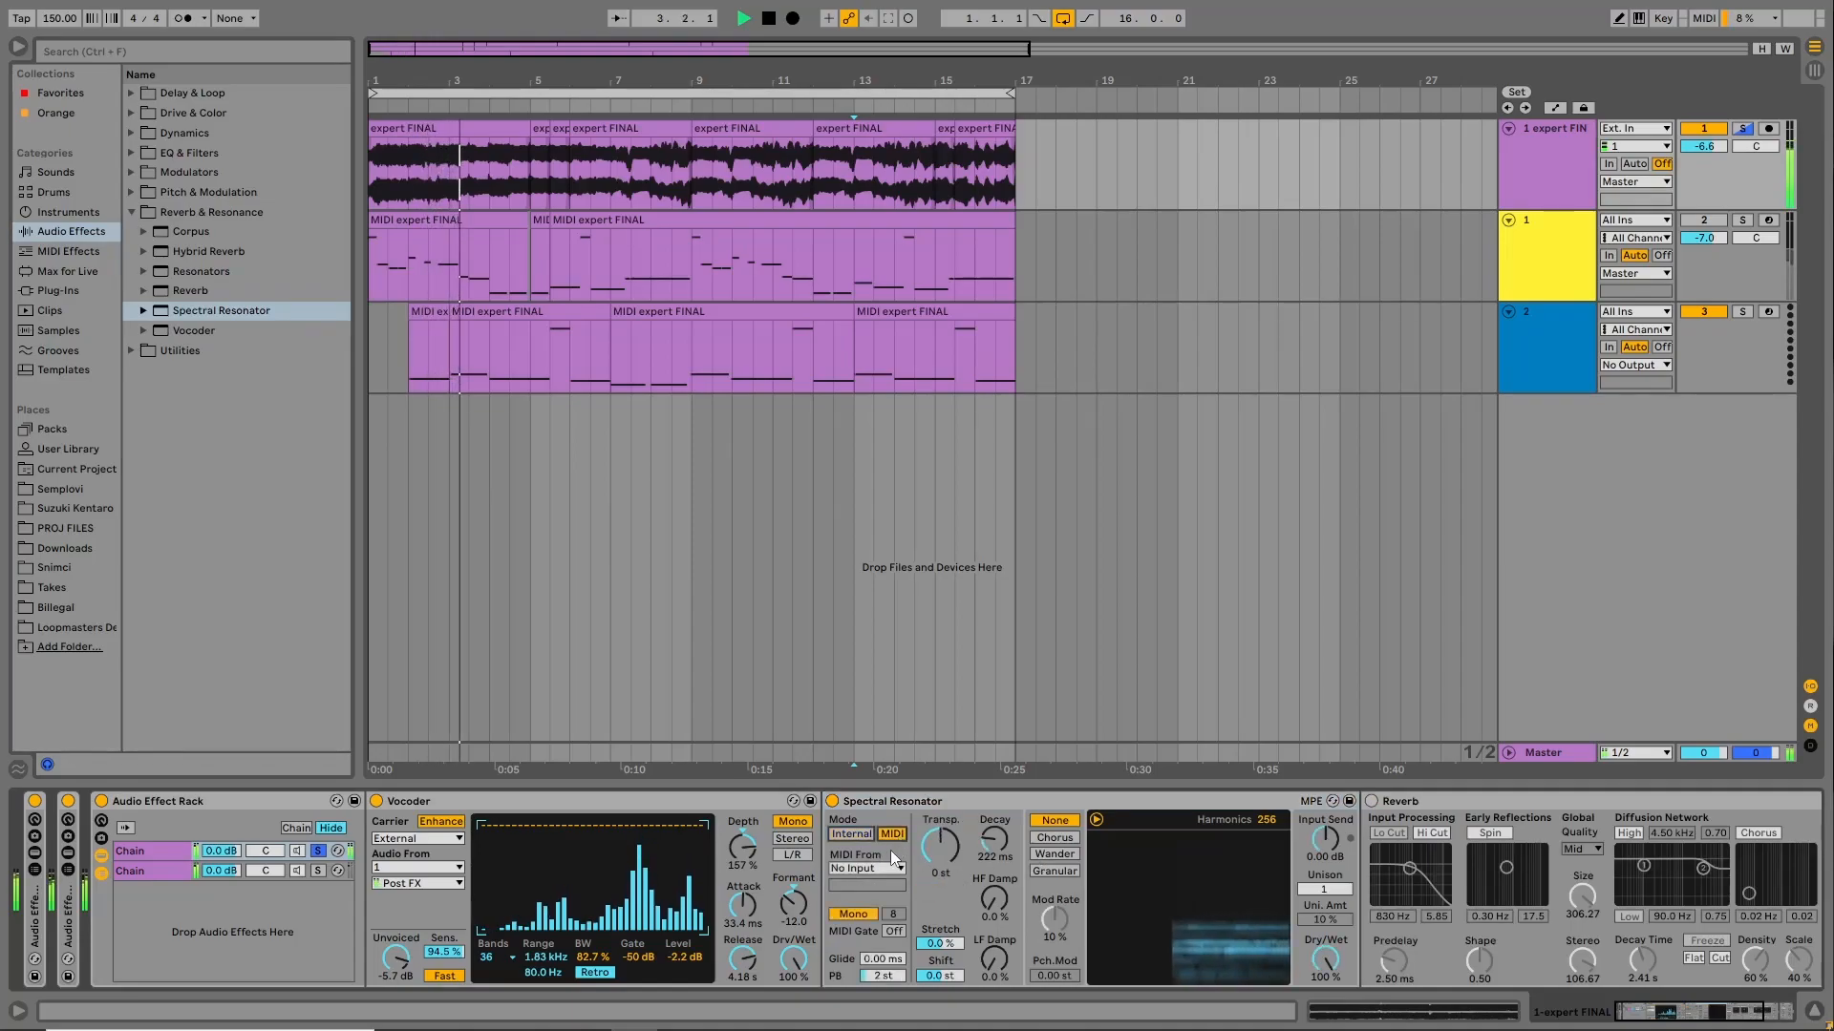
{"action": "left_click", "coordinate": [889, 869]}
{"action": "left_click", "coordinate": [890, 889]}
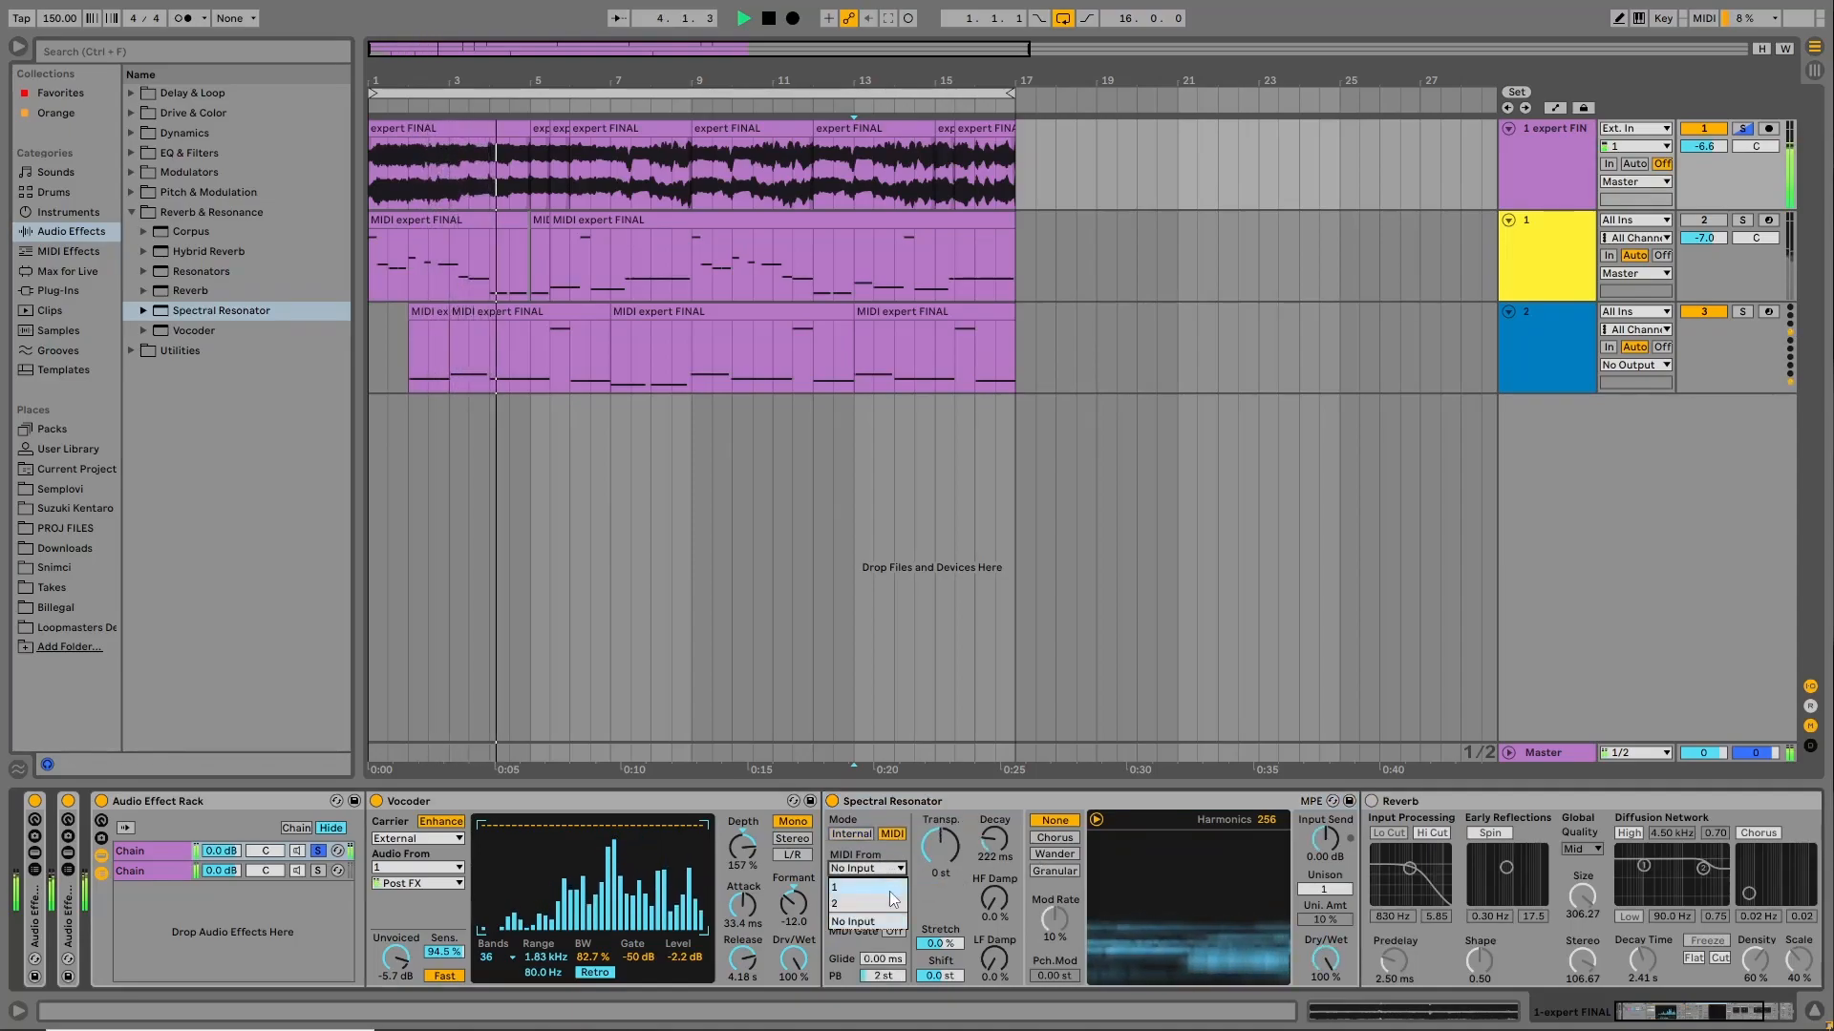
{"action": "left_click", "coordinate": [1053, 872]}
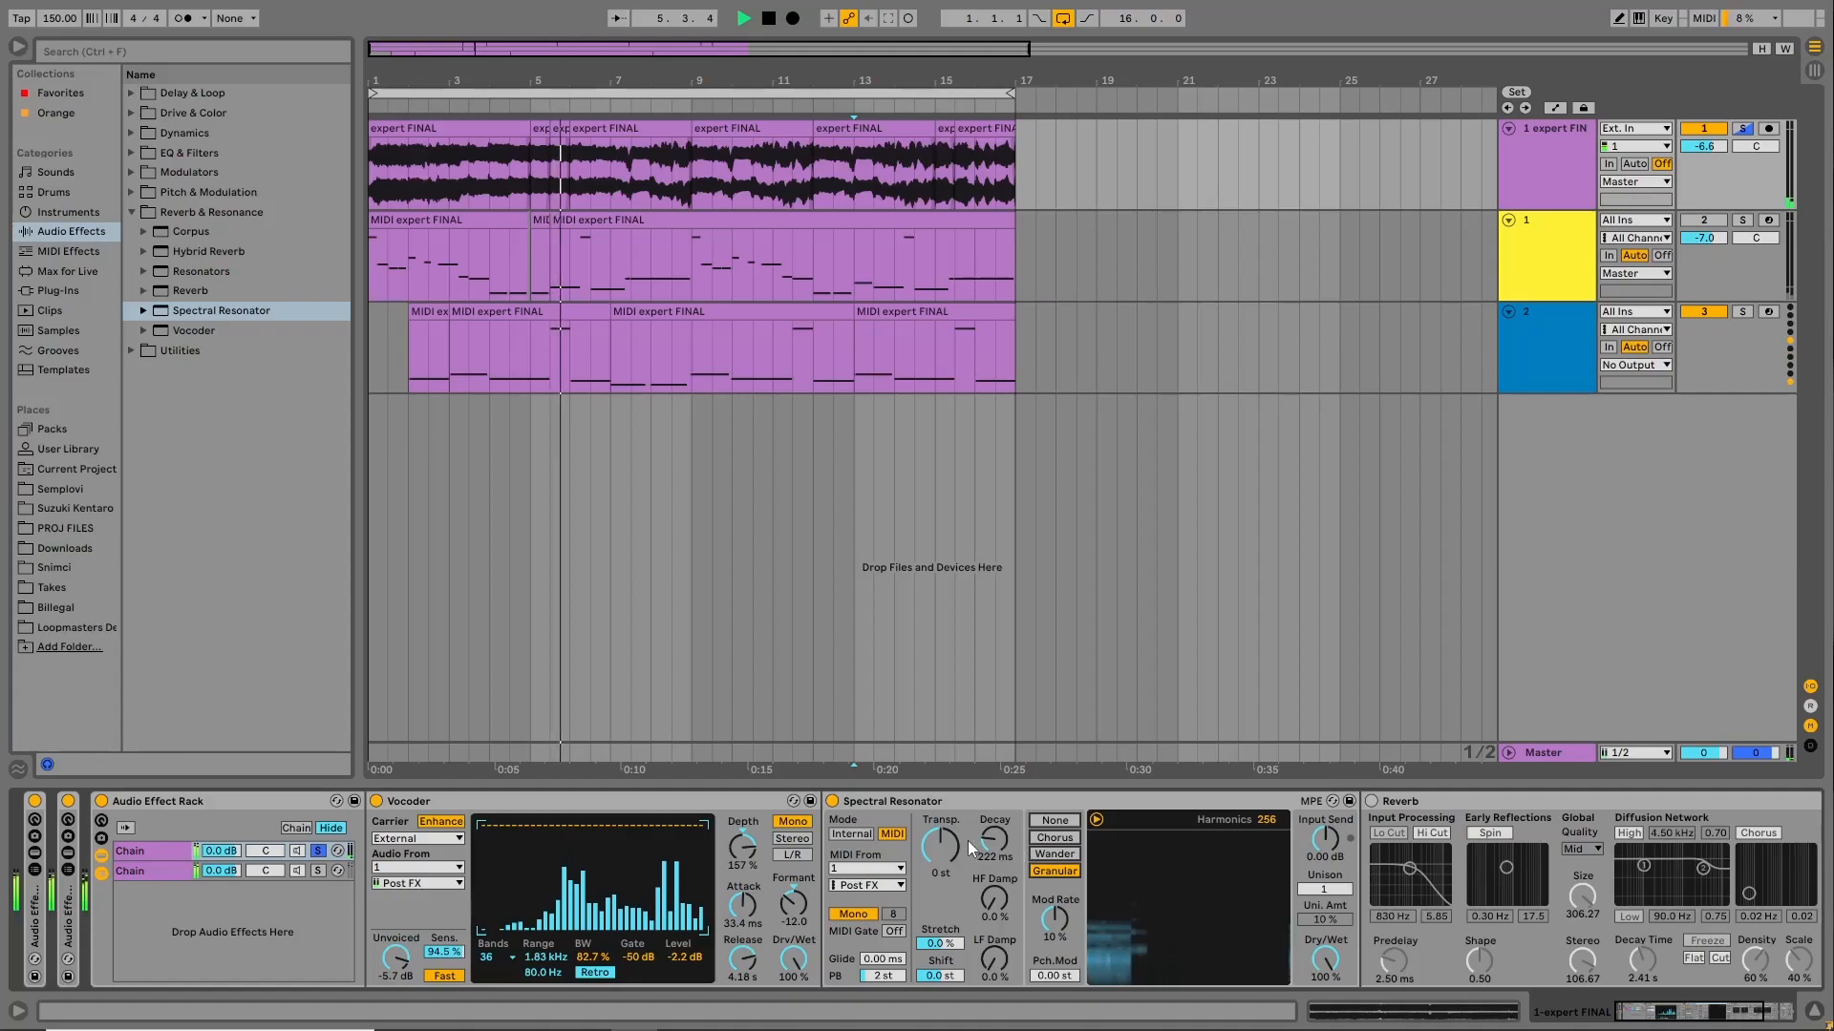
Set the Spectral Resonator's decay to 742 ms, modulation rate to 46 % and dry/wet to 86 %.
{"action": "left_click_drag", "start_coordinate": [994, 839], "coordinate": [994, 812]}
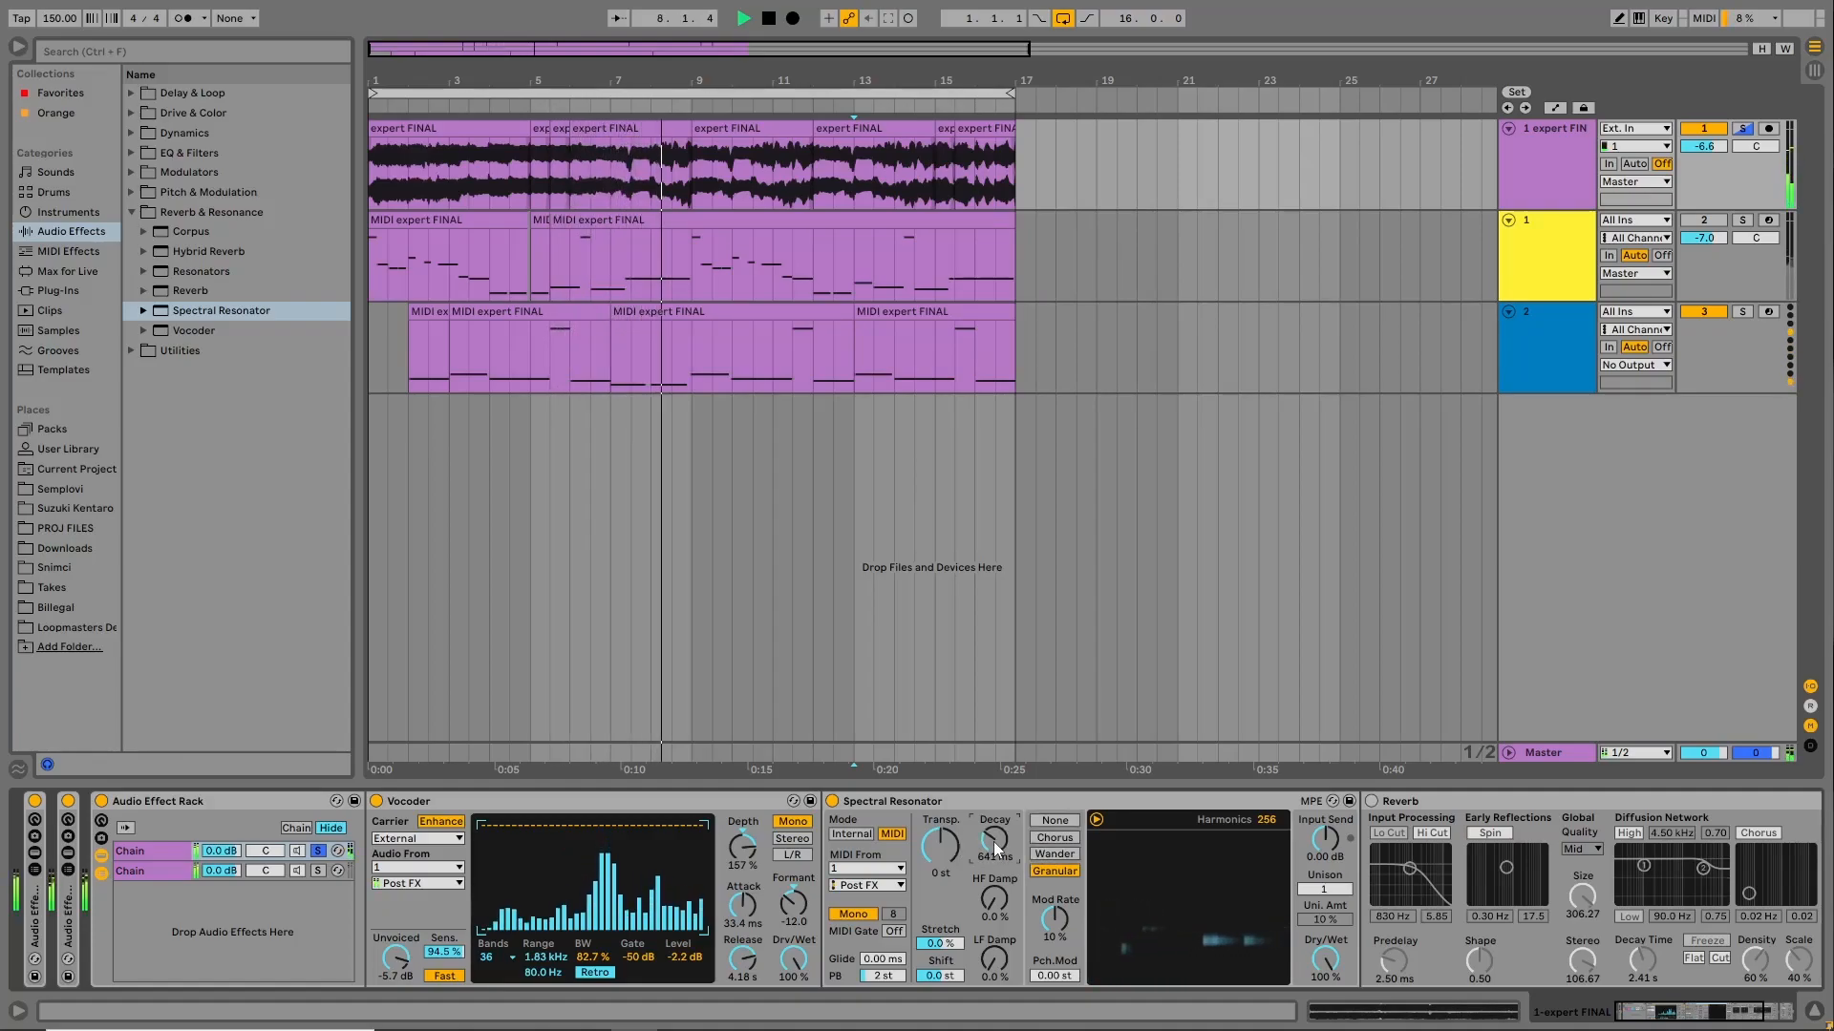
{"action": "left_click_drag", "start_coordinate": [995, 842], "coordinate": [994, 827]}
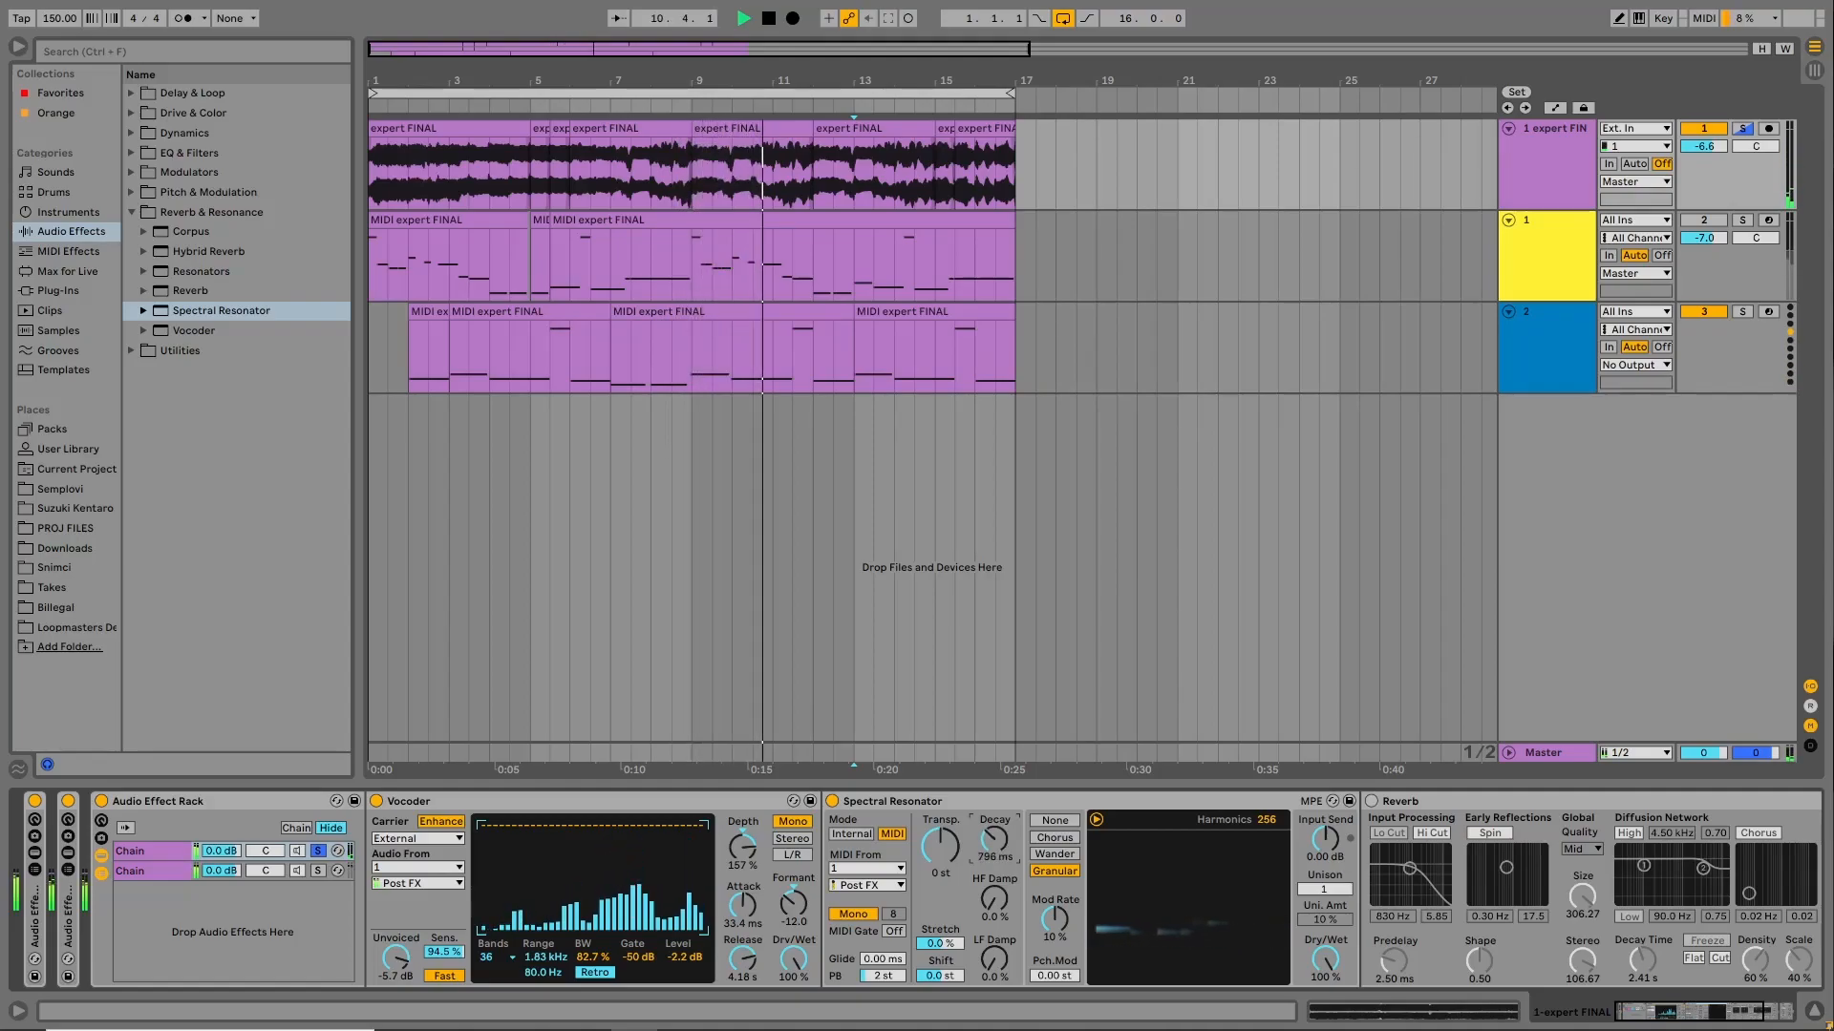
{"action": "left_click_drag", "start_coordinate": [1056, 925], "coordinate": [1056, 908]}
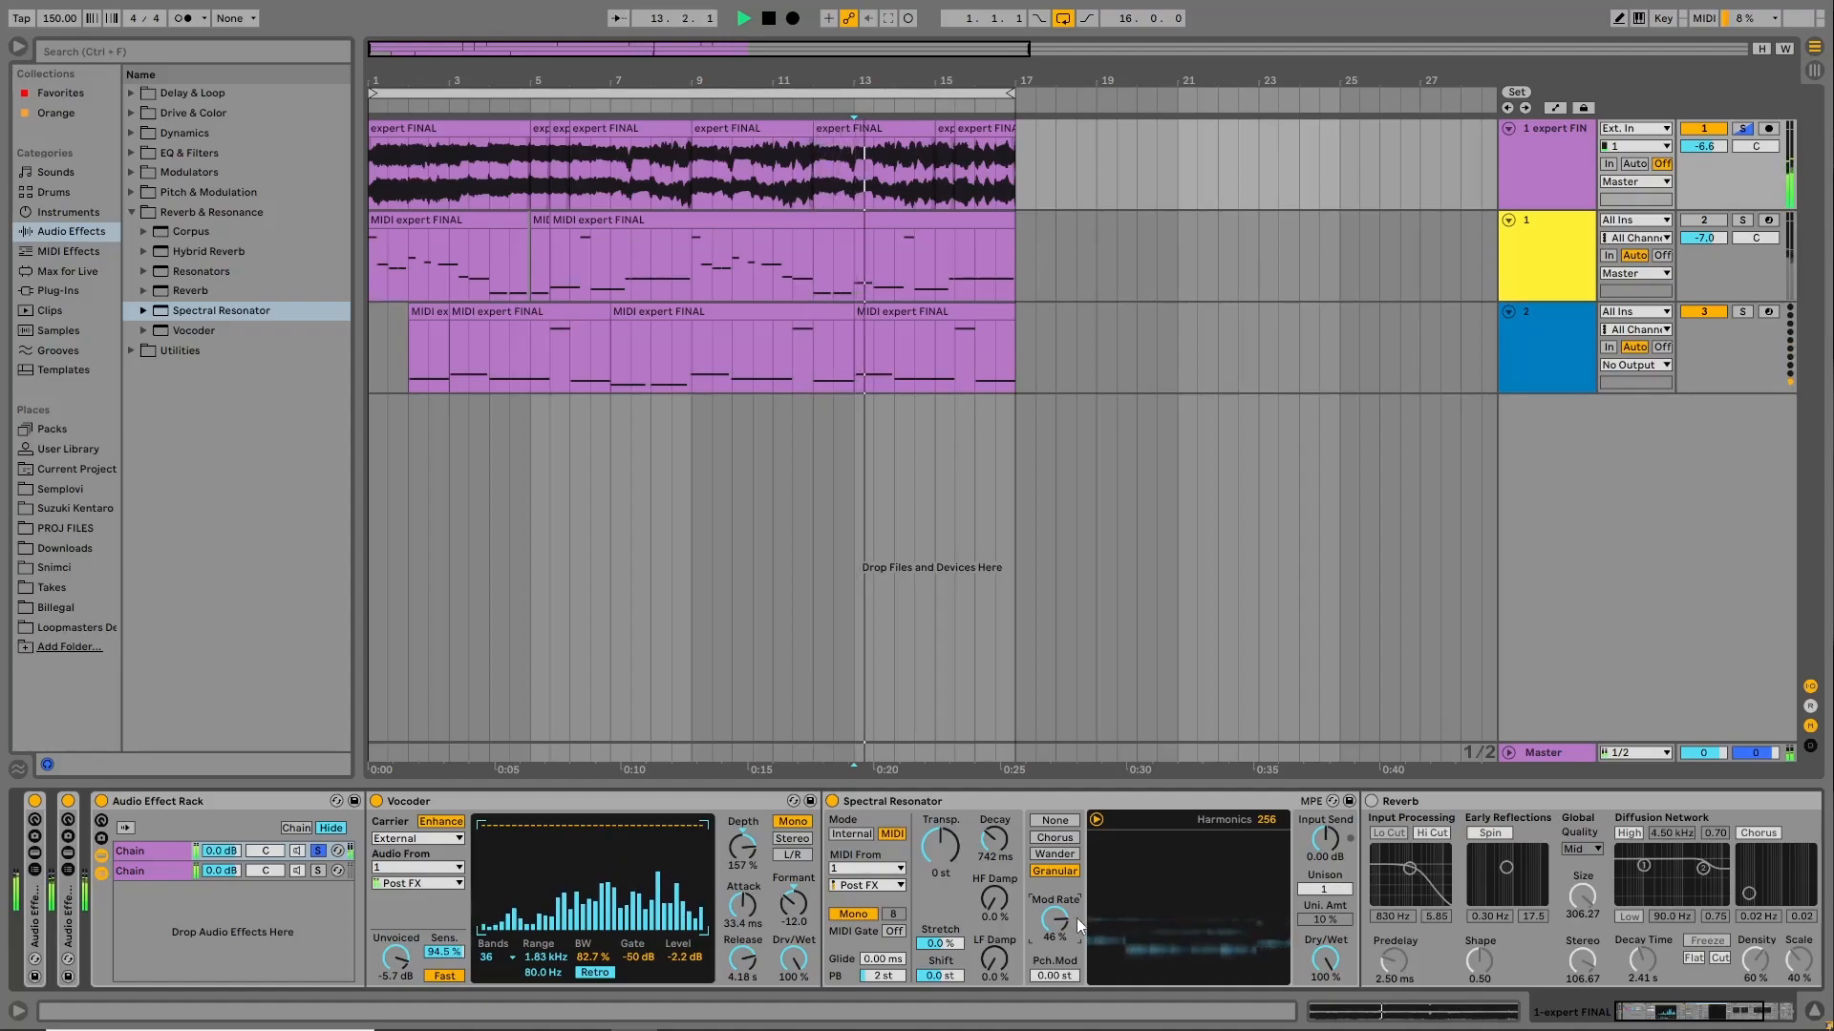
{"action": "left_click_drag", "start_coordinate": [1325, 958], "coordinate": [1324, 972]}
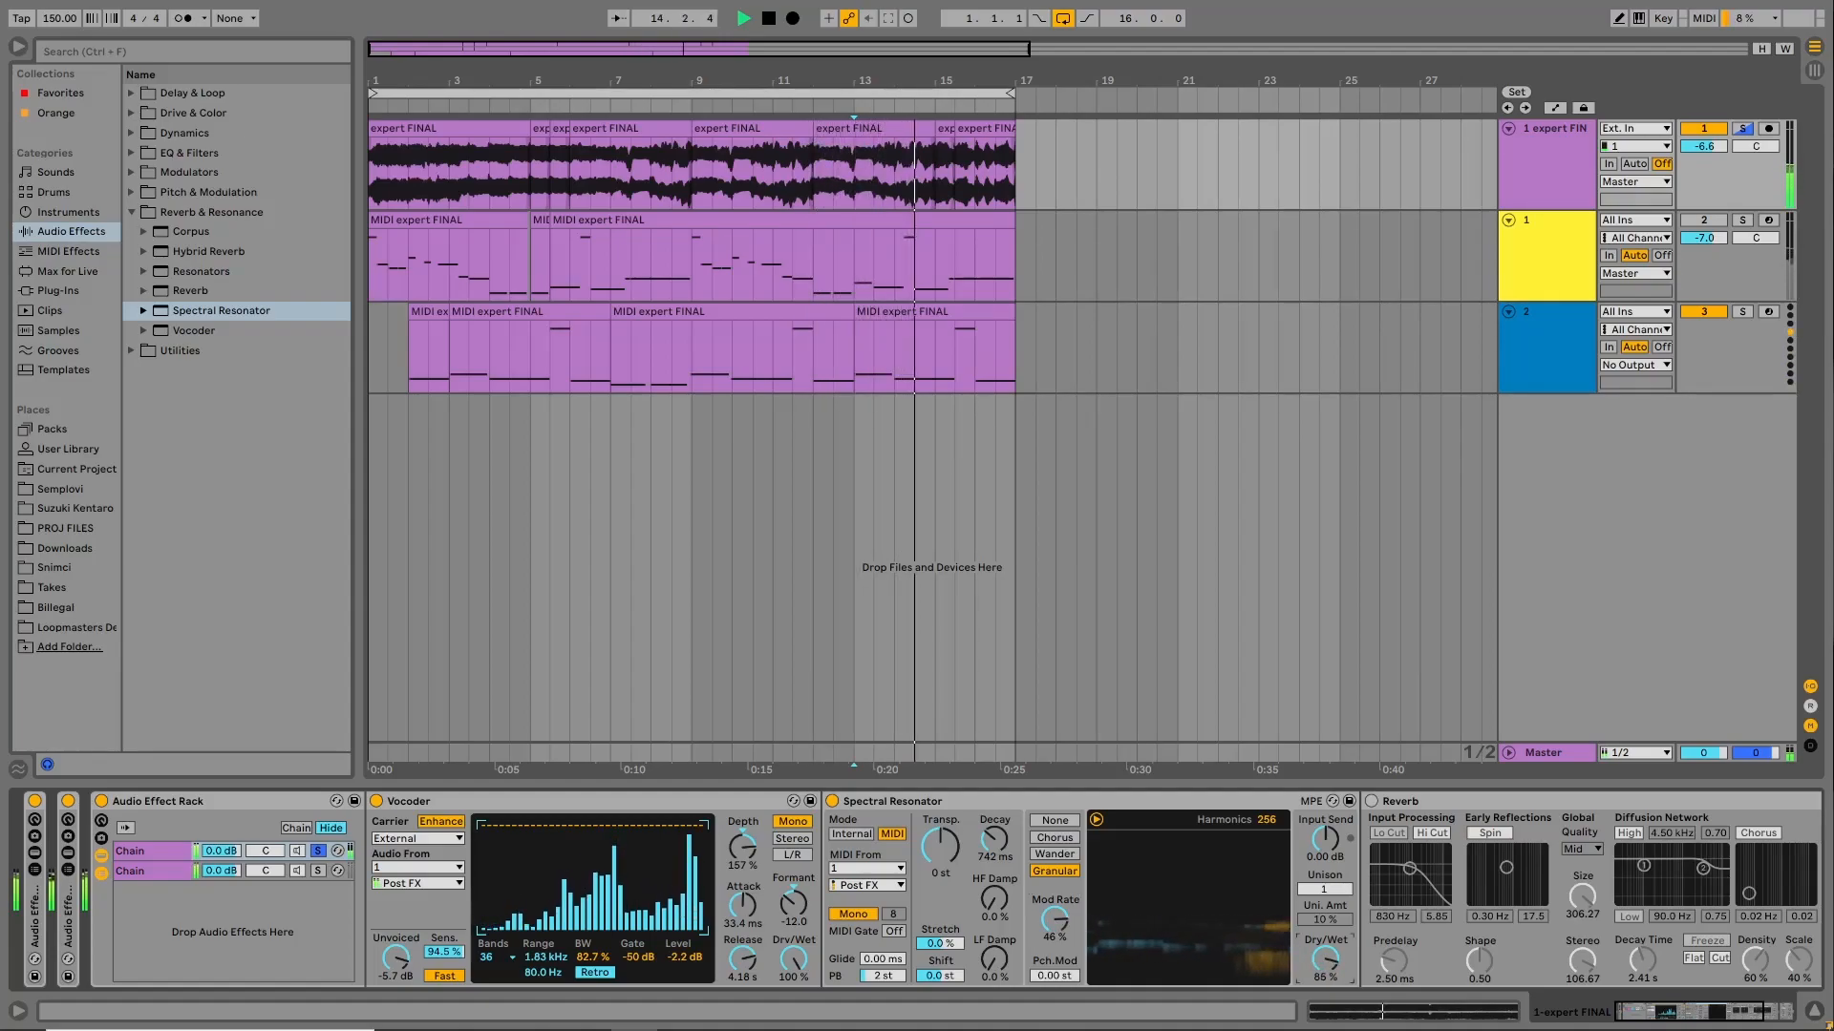
Try a 69 % stretch on the Spectral Resonator, reset it to 0 %, and set dry/wet to 100 %.
{"action": "left_click_drag", "start_coordinate": [940, 943], "coordinate": [940, 878]}
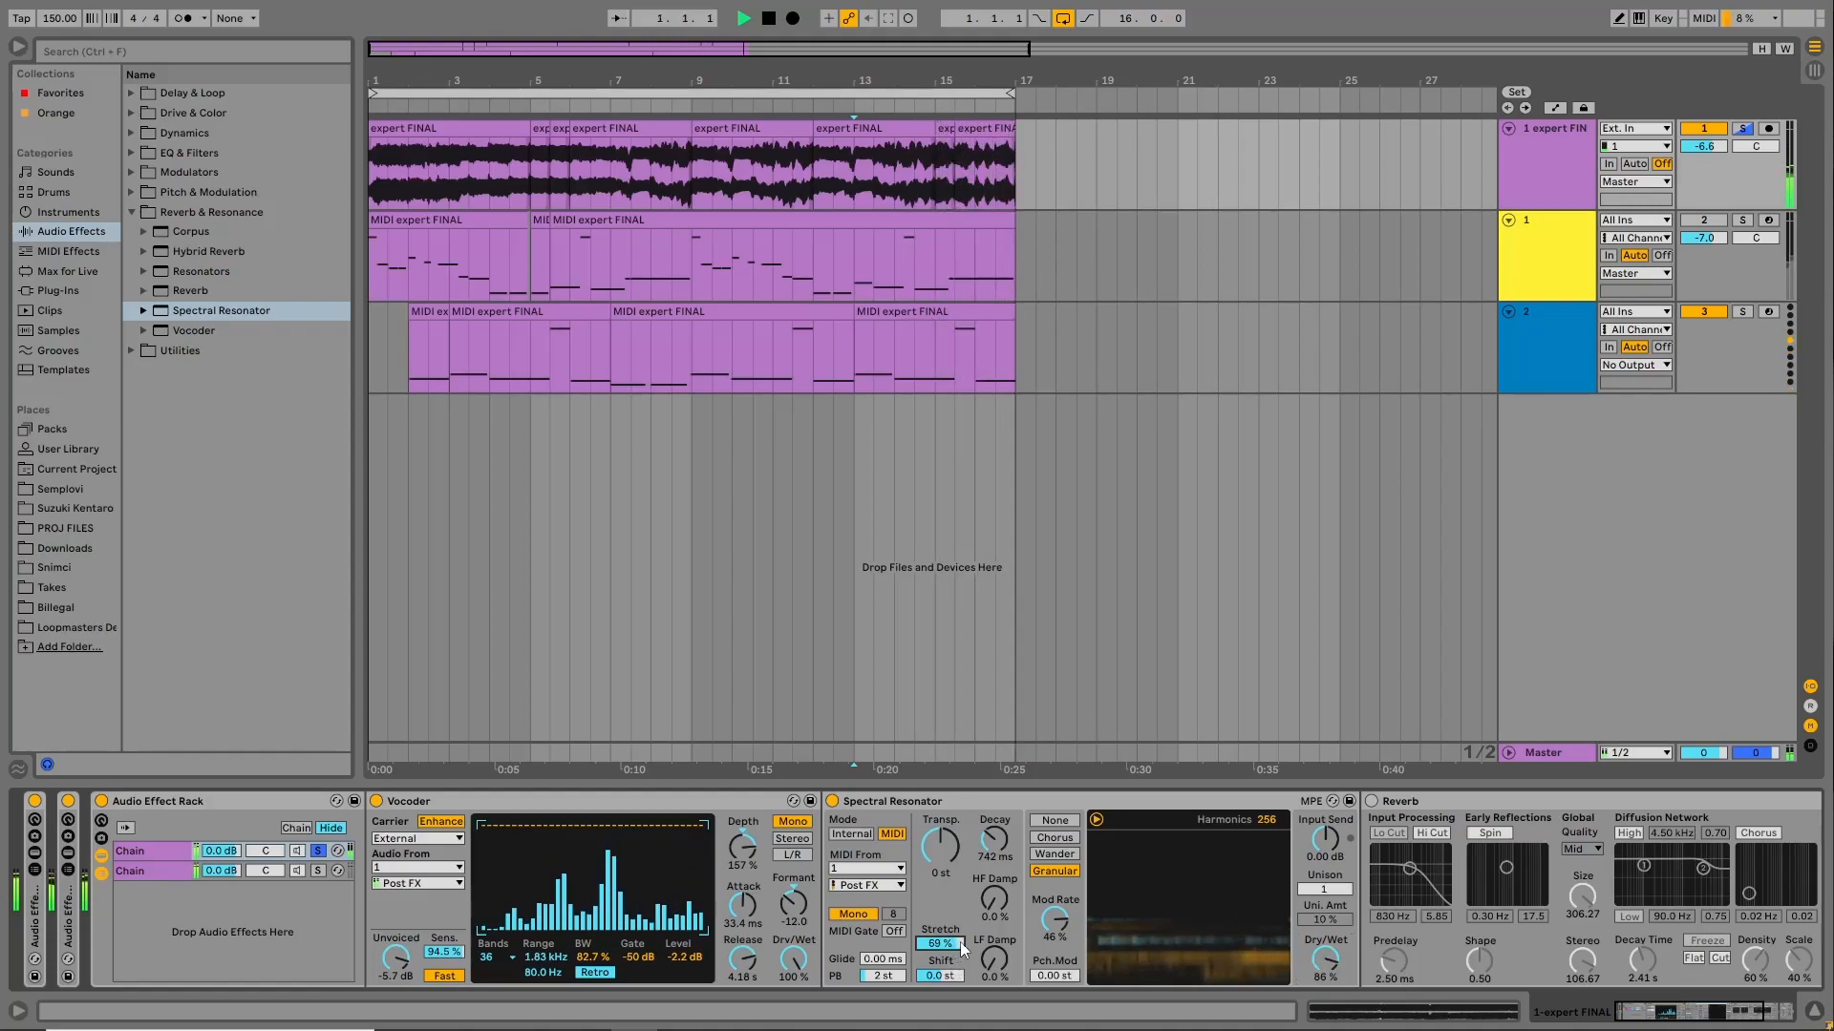
{"action": "left_click_drag", "start_coordinate": [1324, 959], "coordinate": [1324, 953]}
{"action": "double_click", "coordinate": [960, 944]}
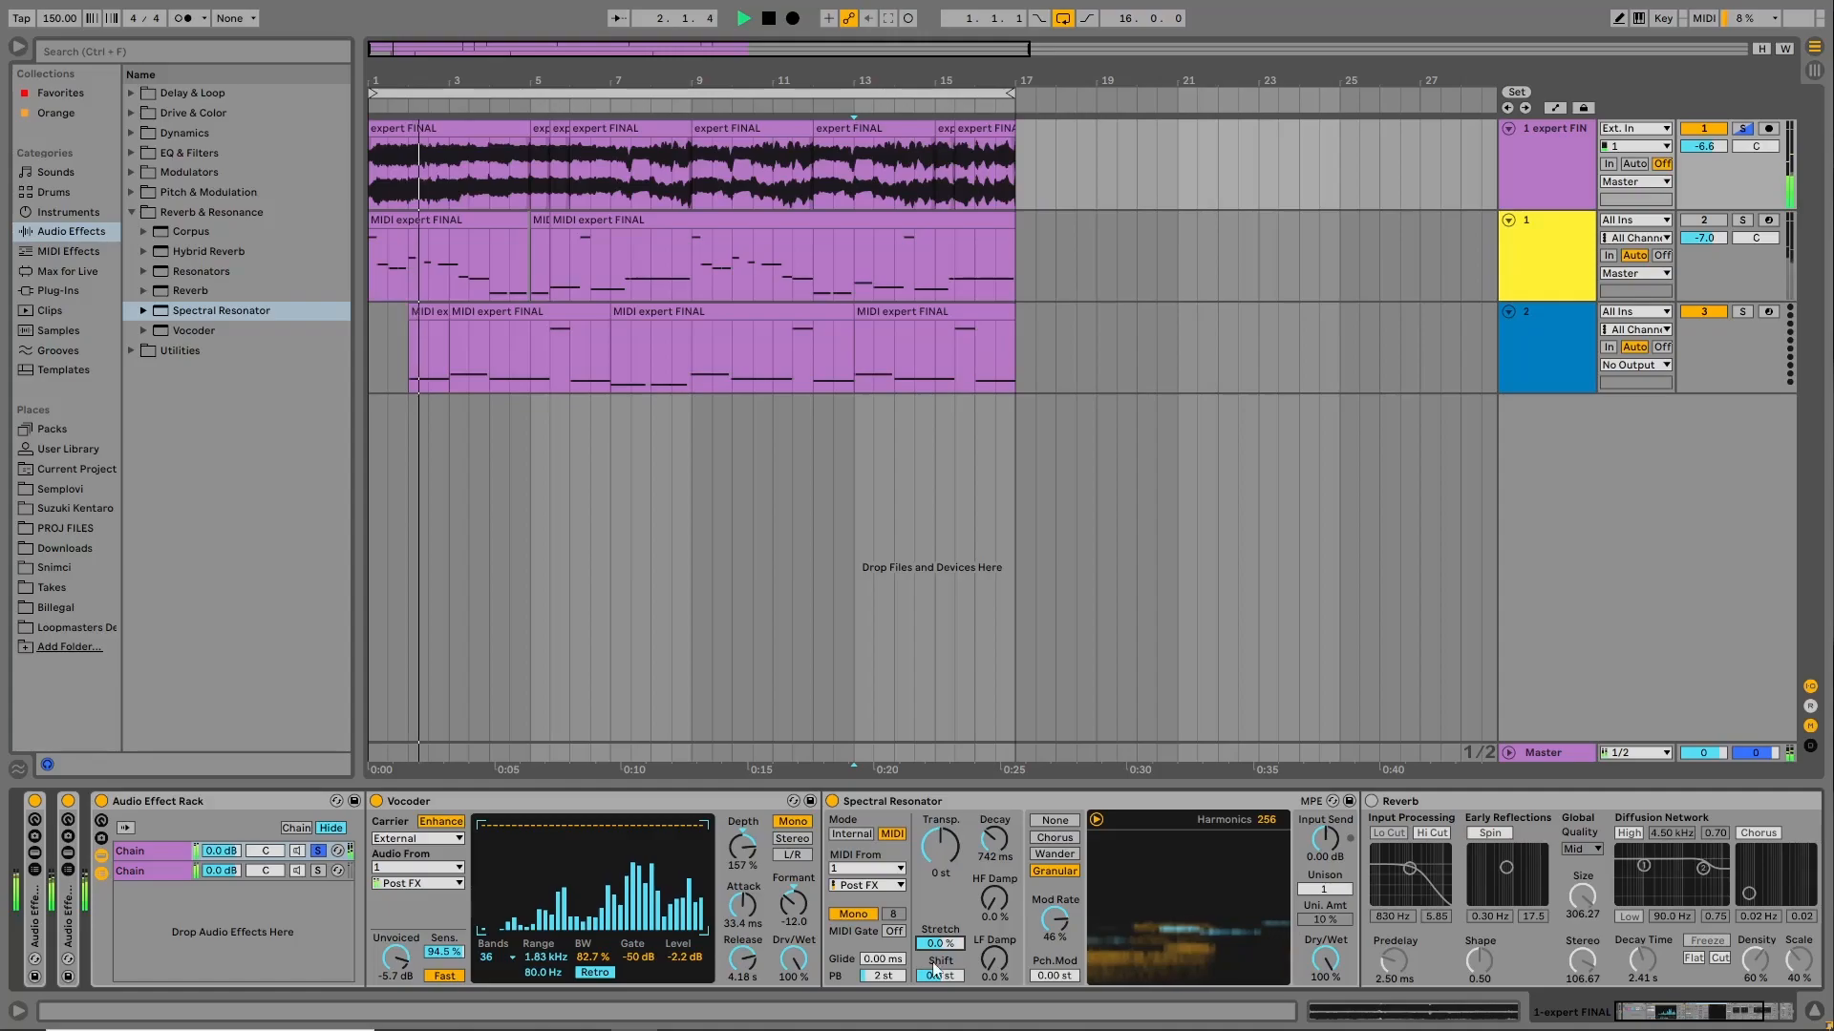
Set the Spectral Resonator's LF damp to 10 %, decay to 271 ms, input send to 4.57 dB and unison amount to 0.3 %.
{"action": "left_click", "coordinate": [961, 977]}
{"action": "left_click_drag", "start_coordinate": [994, 960], "coordinate": [994, 949]}
{"action": "mouse_move", "coordinate": [993, 845]}
{"action": "left_mouse_down"}
{"action": "mouse_move", "coordinate": [993, 863]}
{"action": "mouse_move", "coordinate": [993, 840]}
{"action": "left_mouse_up"}
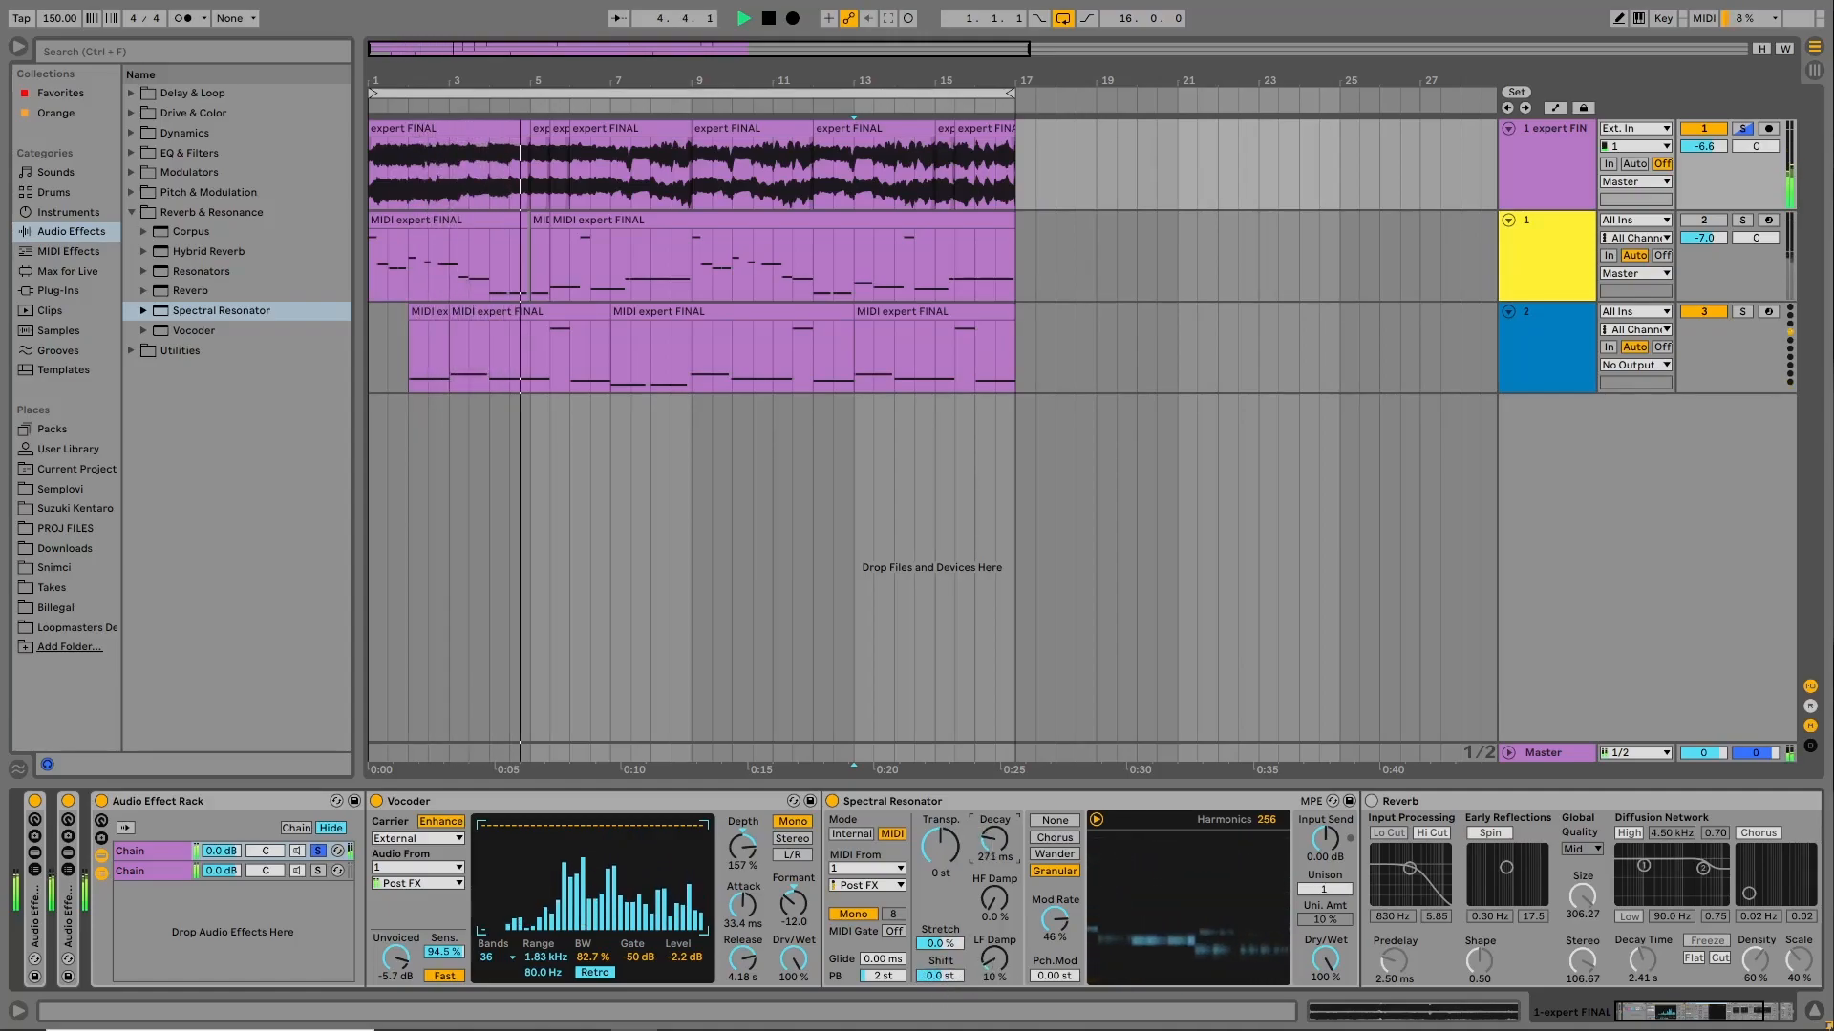
{"action": "left_click_drag", "start_coordinate": [1299, 843], "coordinate": [1331, 908]}
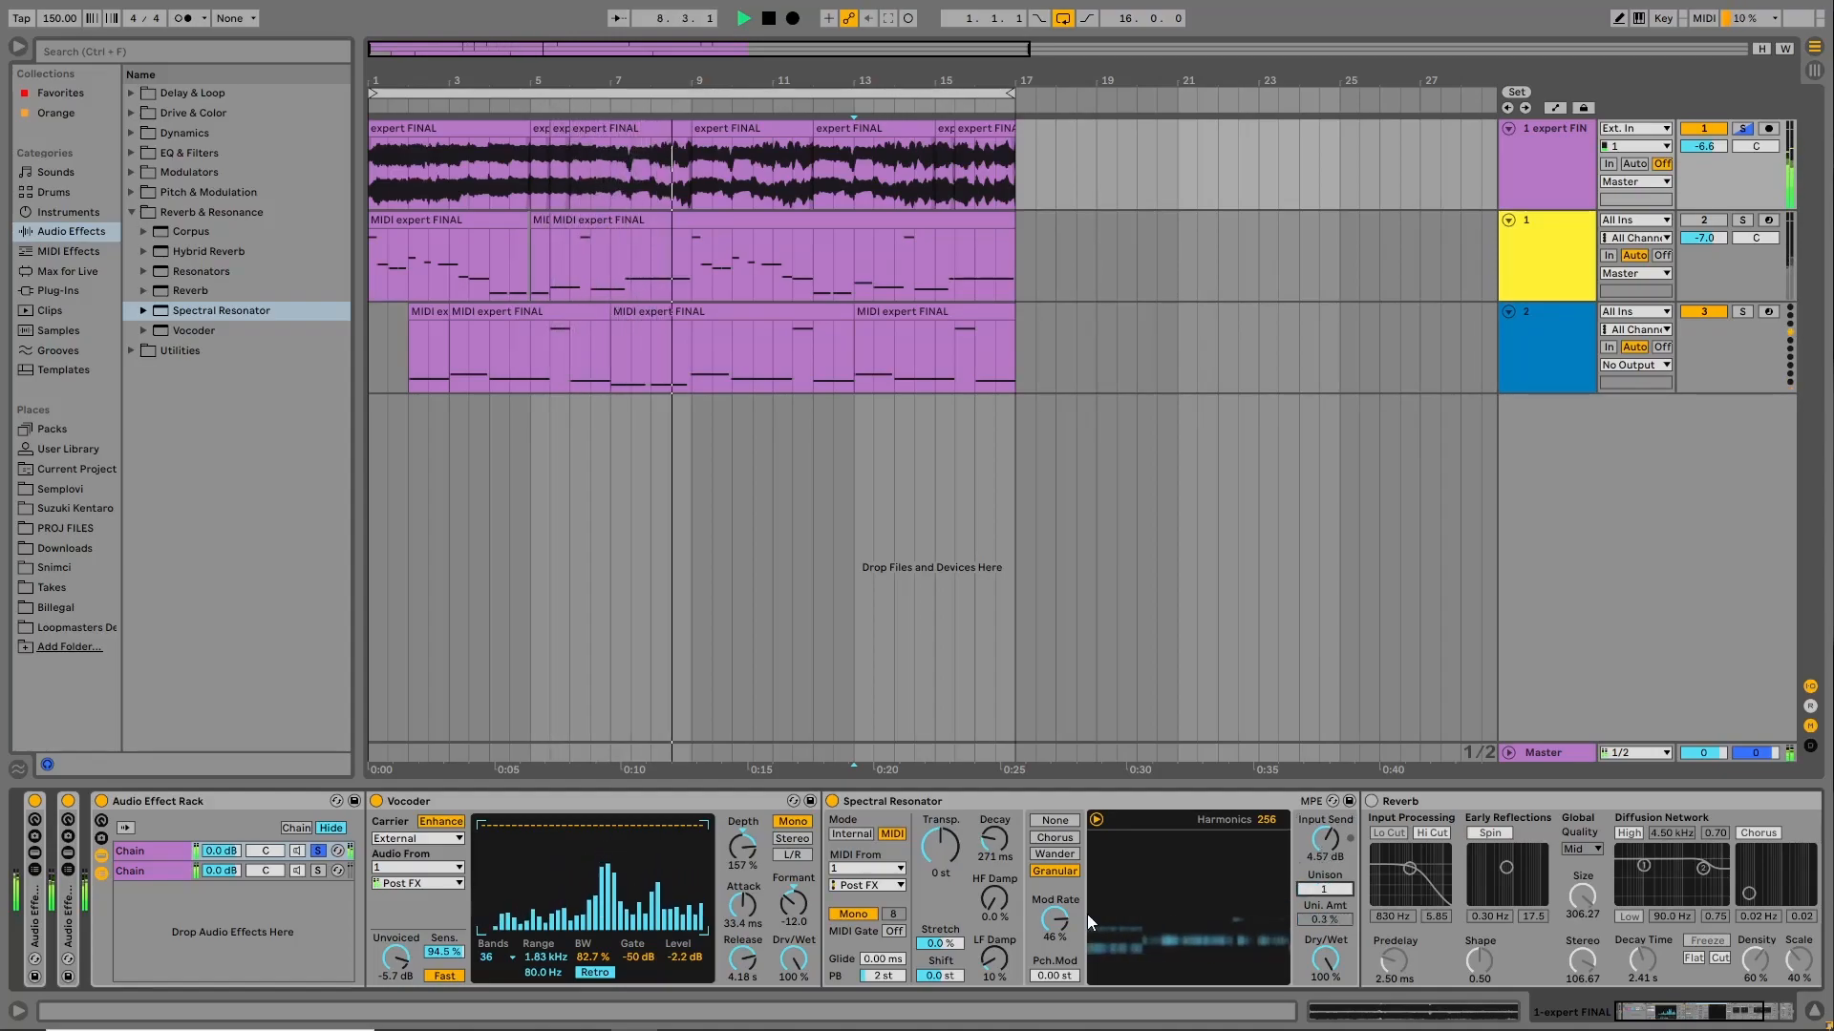
Set the Spectral Resonator's LF damp to 26 % and decay to 1.33 s, trying a 17 st transposition and resetting it to 0 st.
{"action": "left_click_drag", "start_coordinate": [936, 976], "coordinate": [994, 954]}
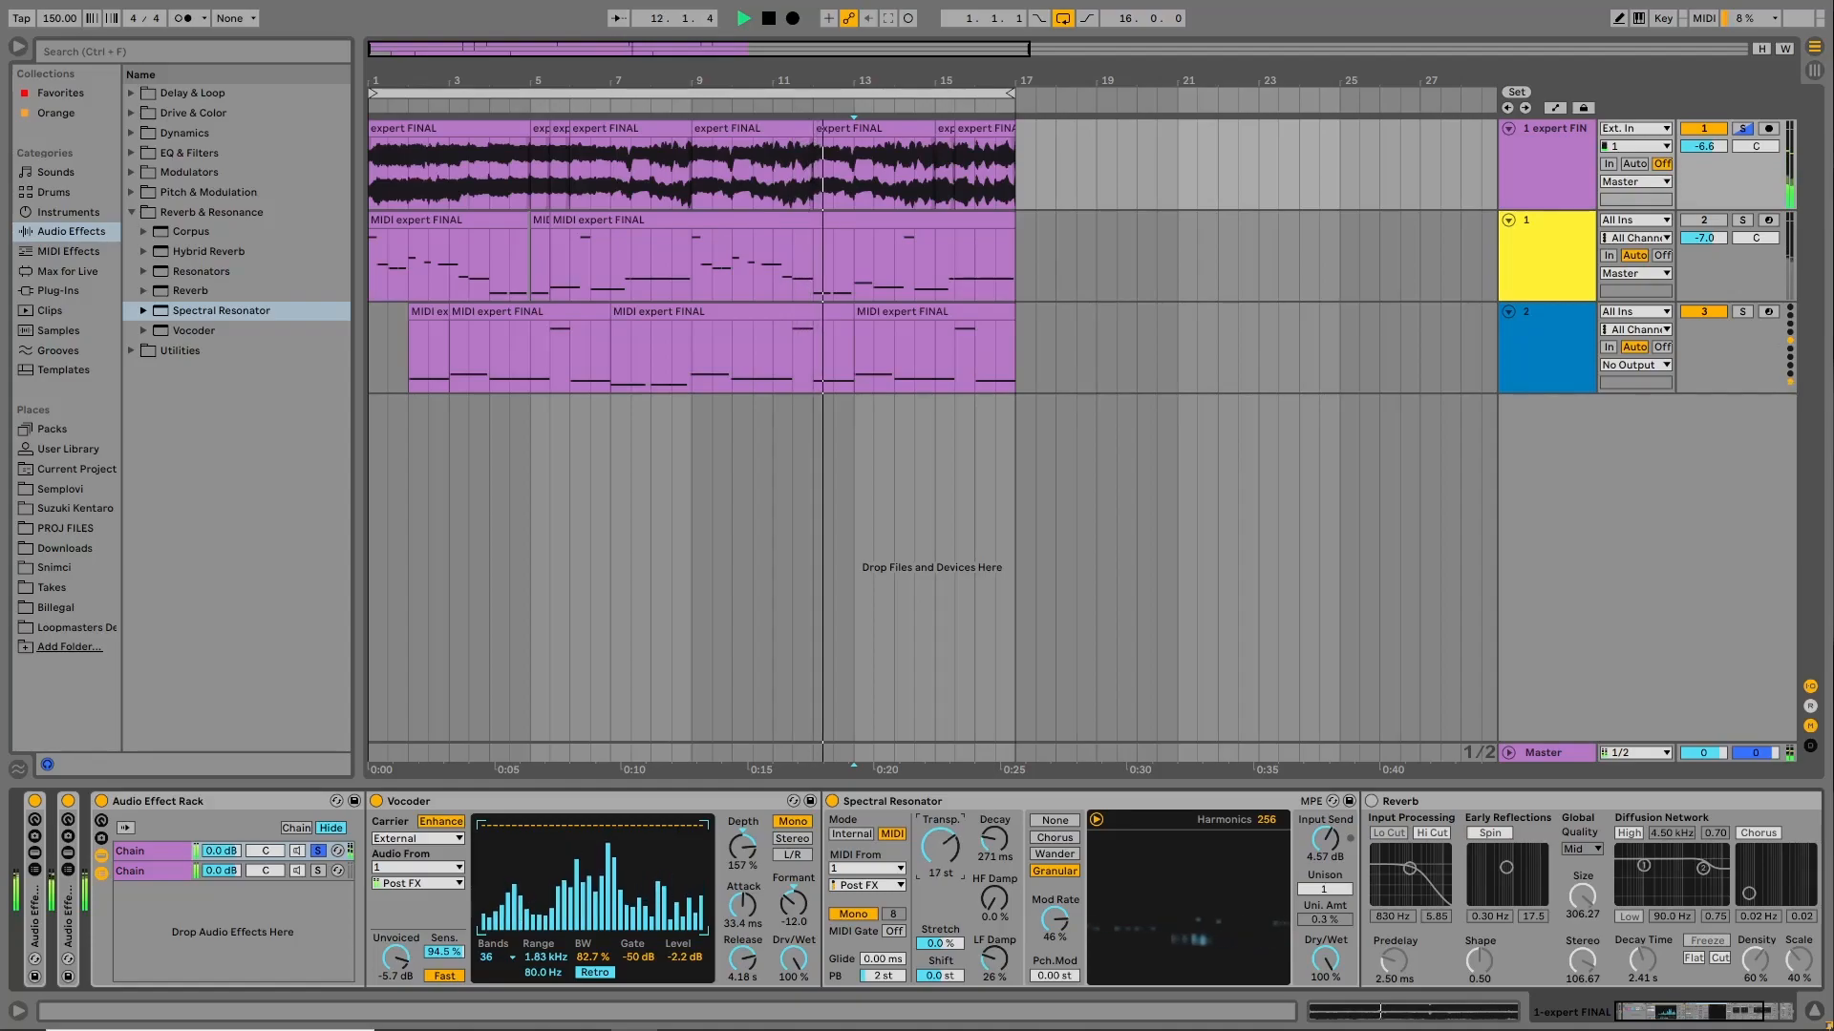
{"action": "left_click_drag", "start_coordinate": [950, 856], "coordinate": [995, 823]}
{"action": "double_click", "coordinate": [950, 856]}
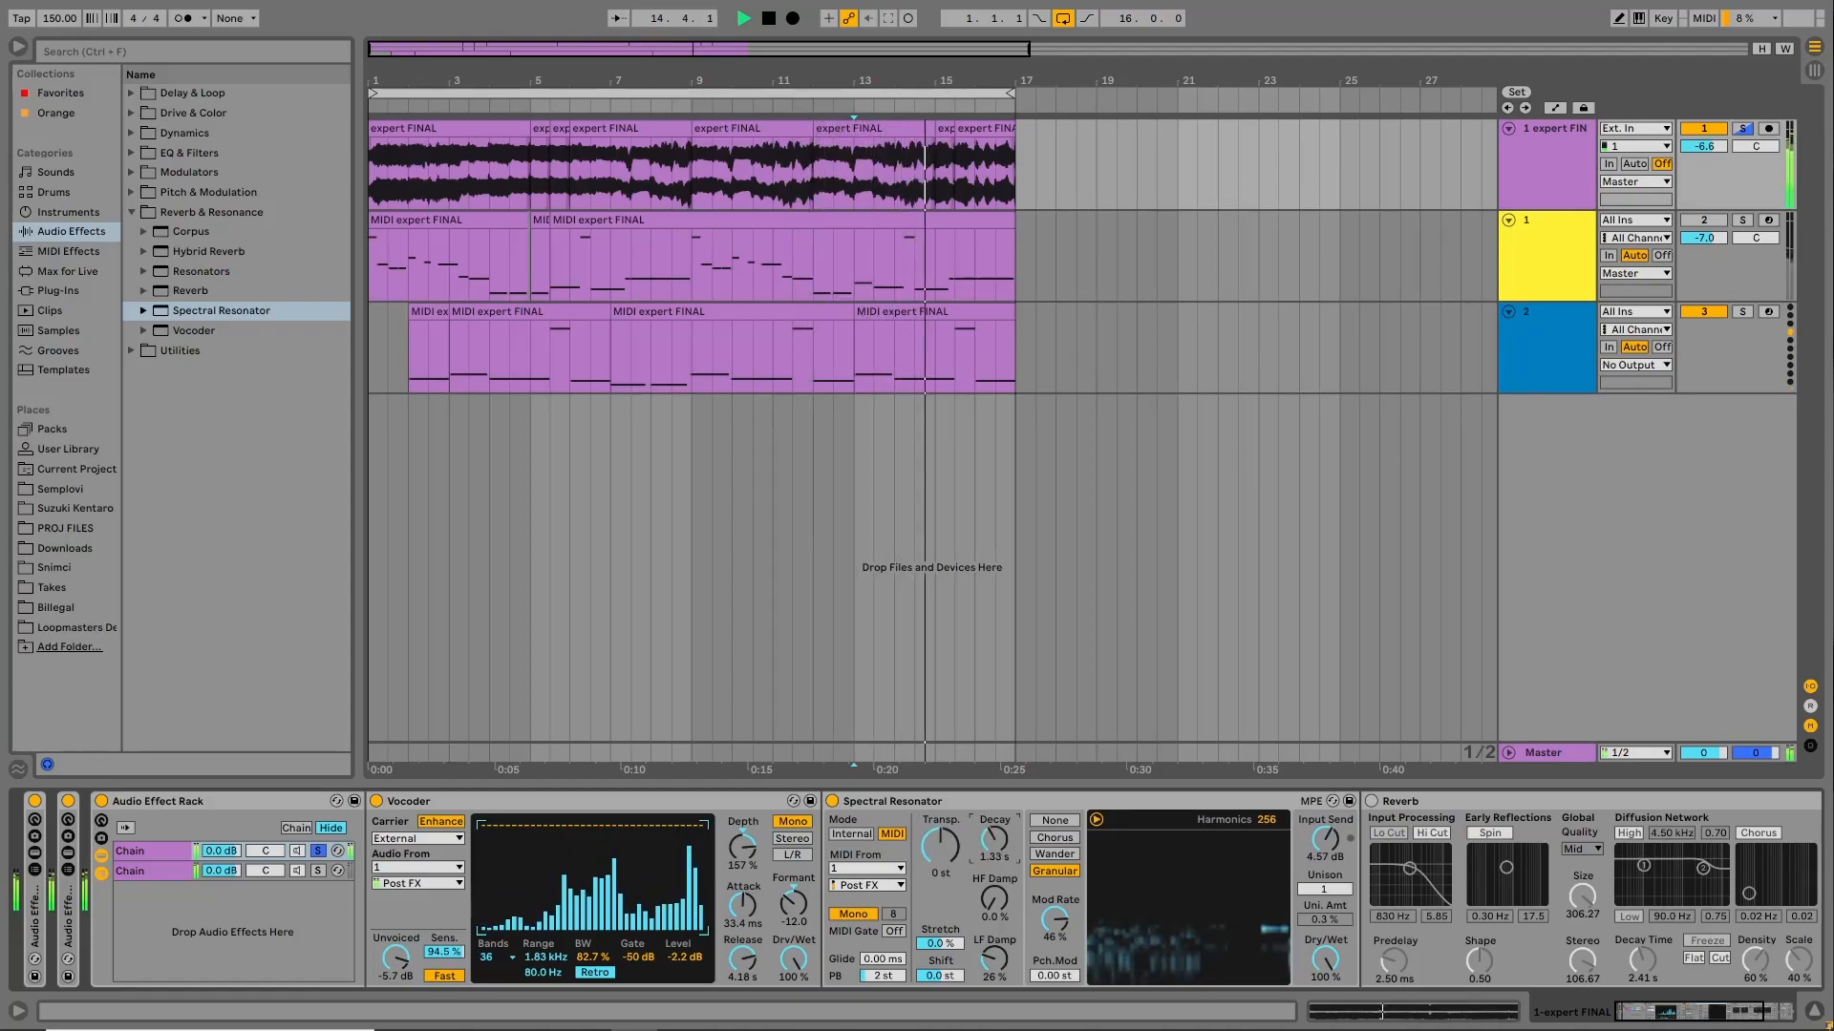
Set the Spectral Resonator's harmonics to 22, unison to 2, unison amount to 1.1 %, decay to 2.50 s and dry/wet to 41 %.
{"action": "mouse_move", "coordinate": [1278, 821]}
{"action": "left_mouse_down"}
{"action": "mouse_move", "coordinate": [1278, 840]}
{"action": "mouse_move", "coordinate": [1266, 823]}
{"action": "left_mouse_up"}
{"action": "left_click_drag", "start_coordinate": [1318, 883], "coordinate": [1318, 877]}
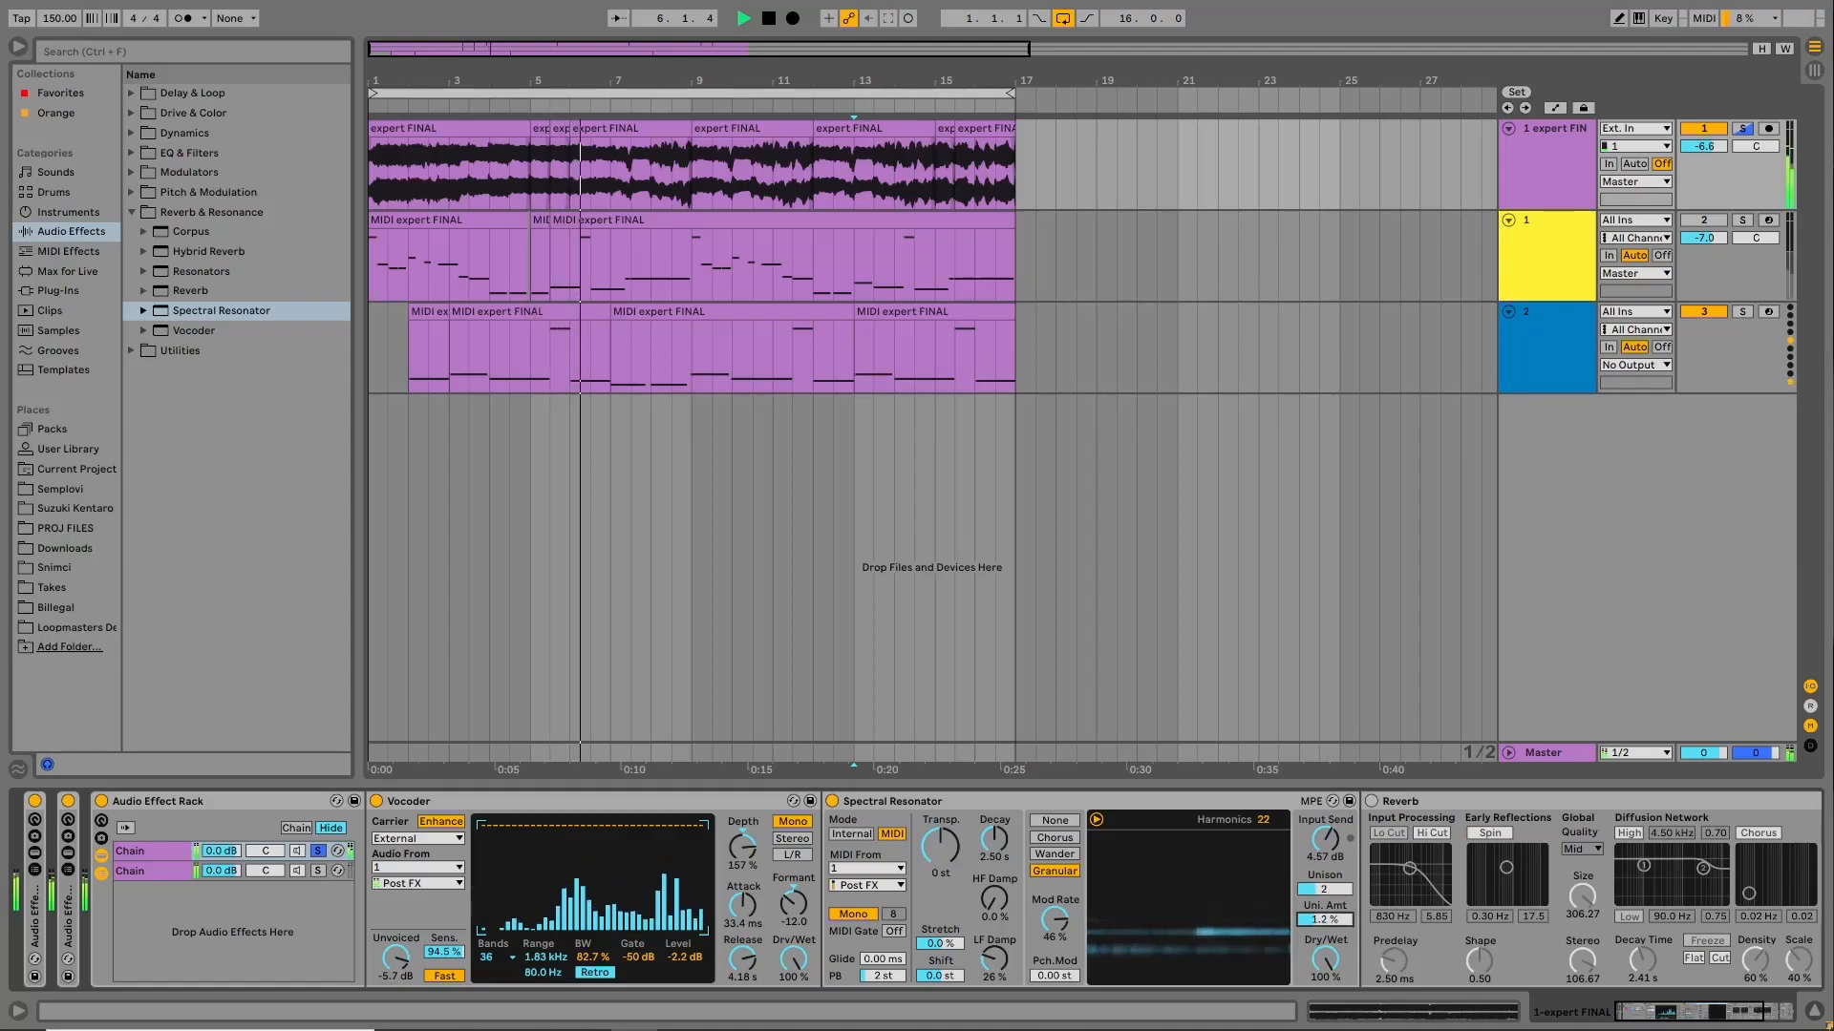
{"action": "left_click_drag", "start_coordinate": [1338, 925], "coordinate": [1326, 1011]}
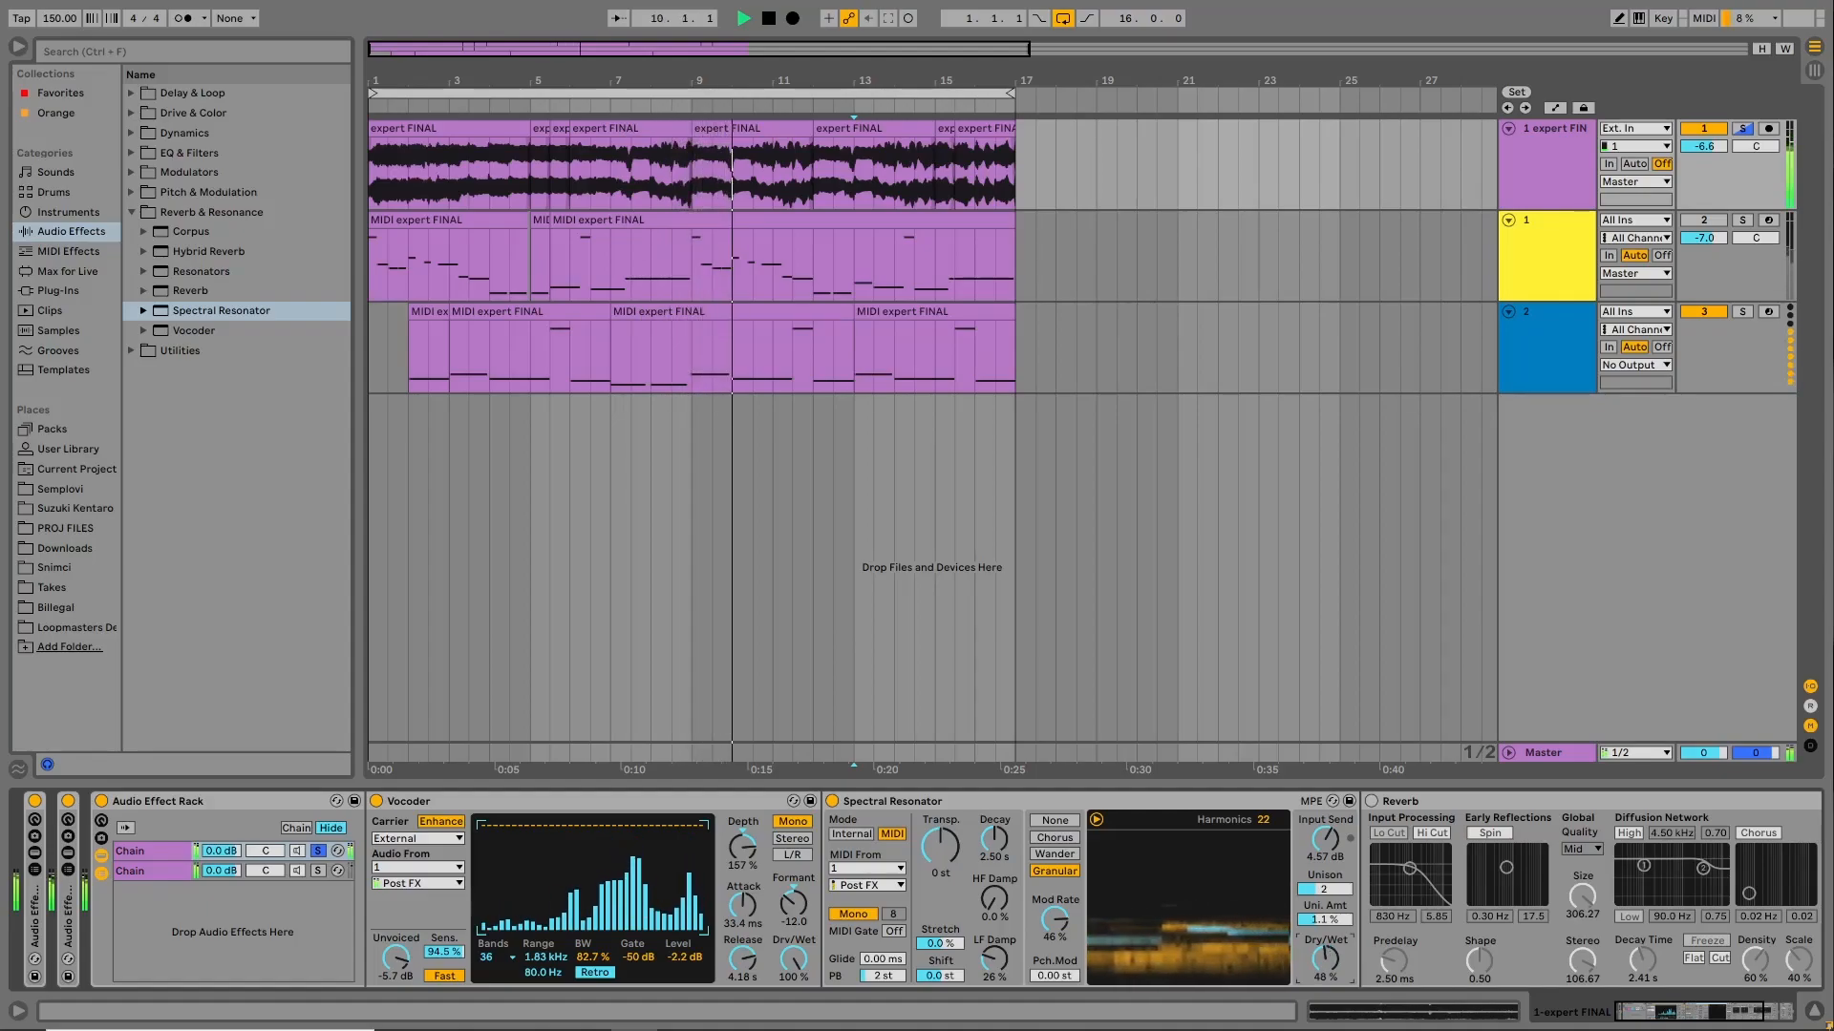
{"action": "left_click_drag", "start_coordinate": [1326, 960], "coordinate": [1328, 963]}
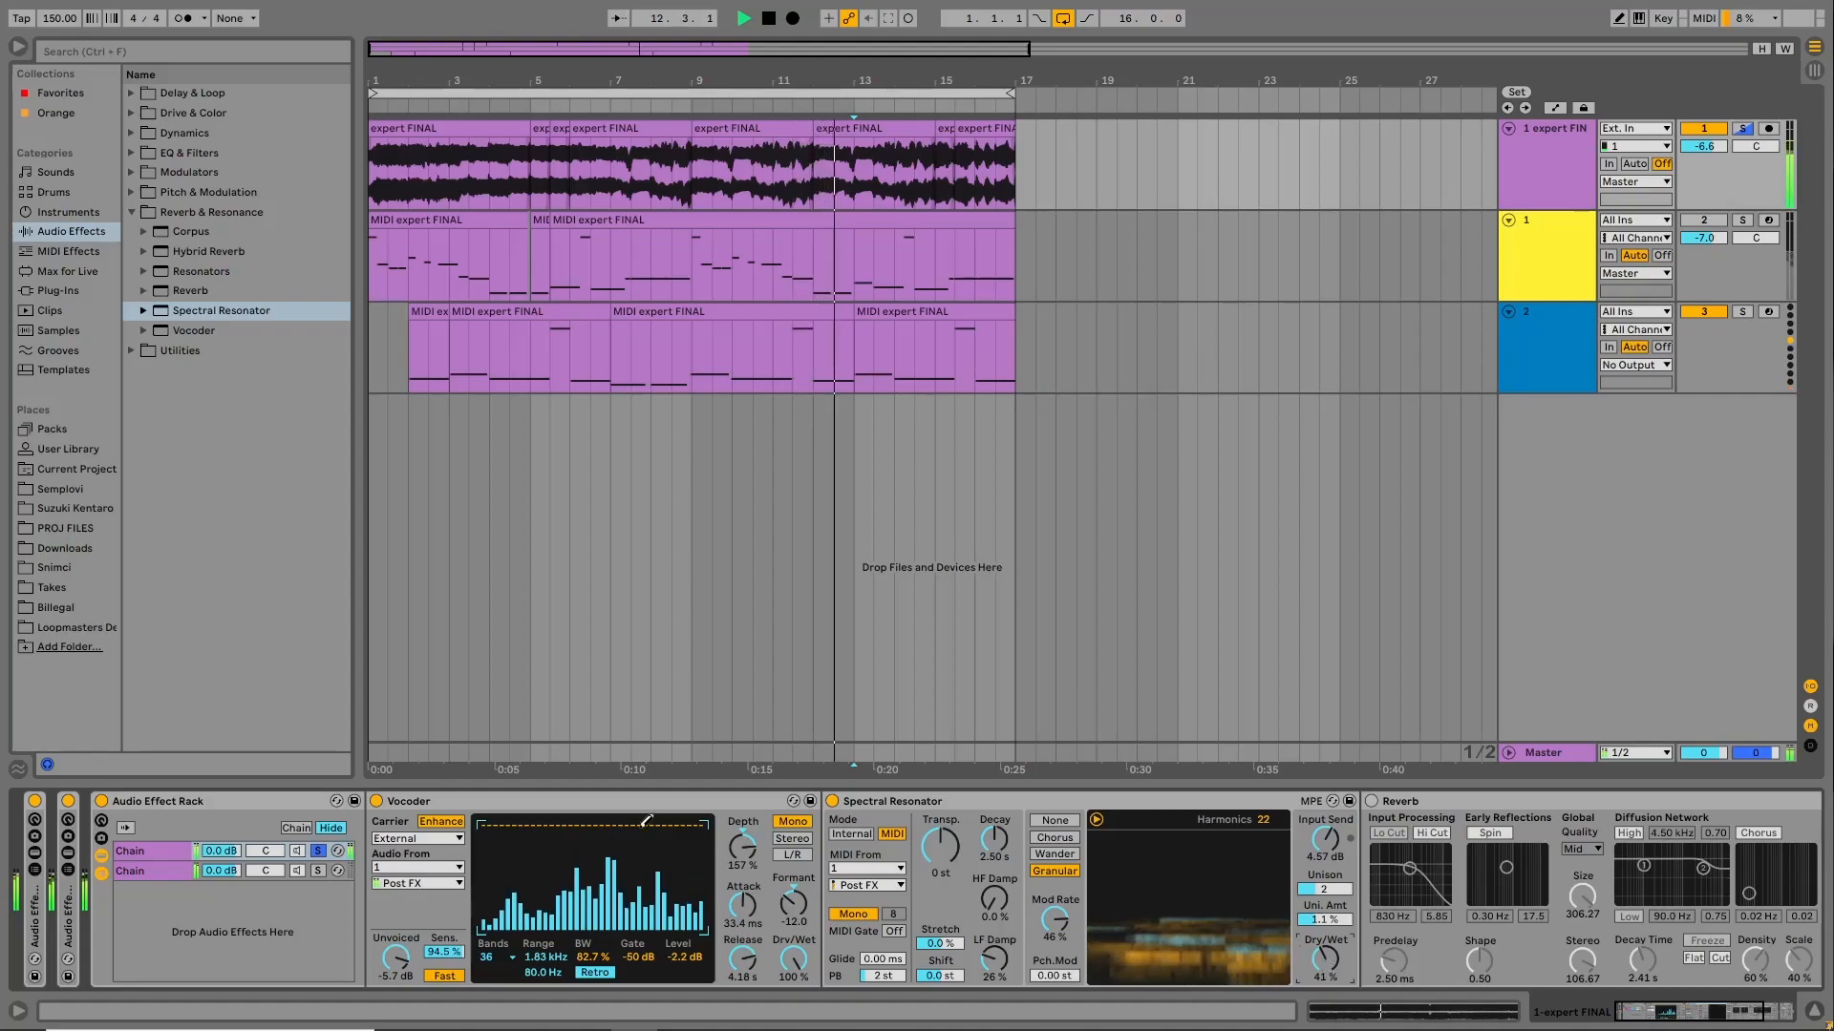
Collapse the Vocoder and delete the Reverb after the Spectral Resonator.
{"action": "double_click", "coordinate": [525, 801]}
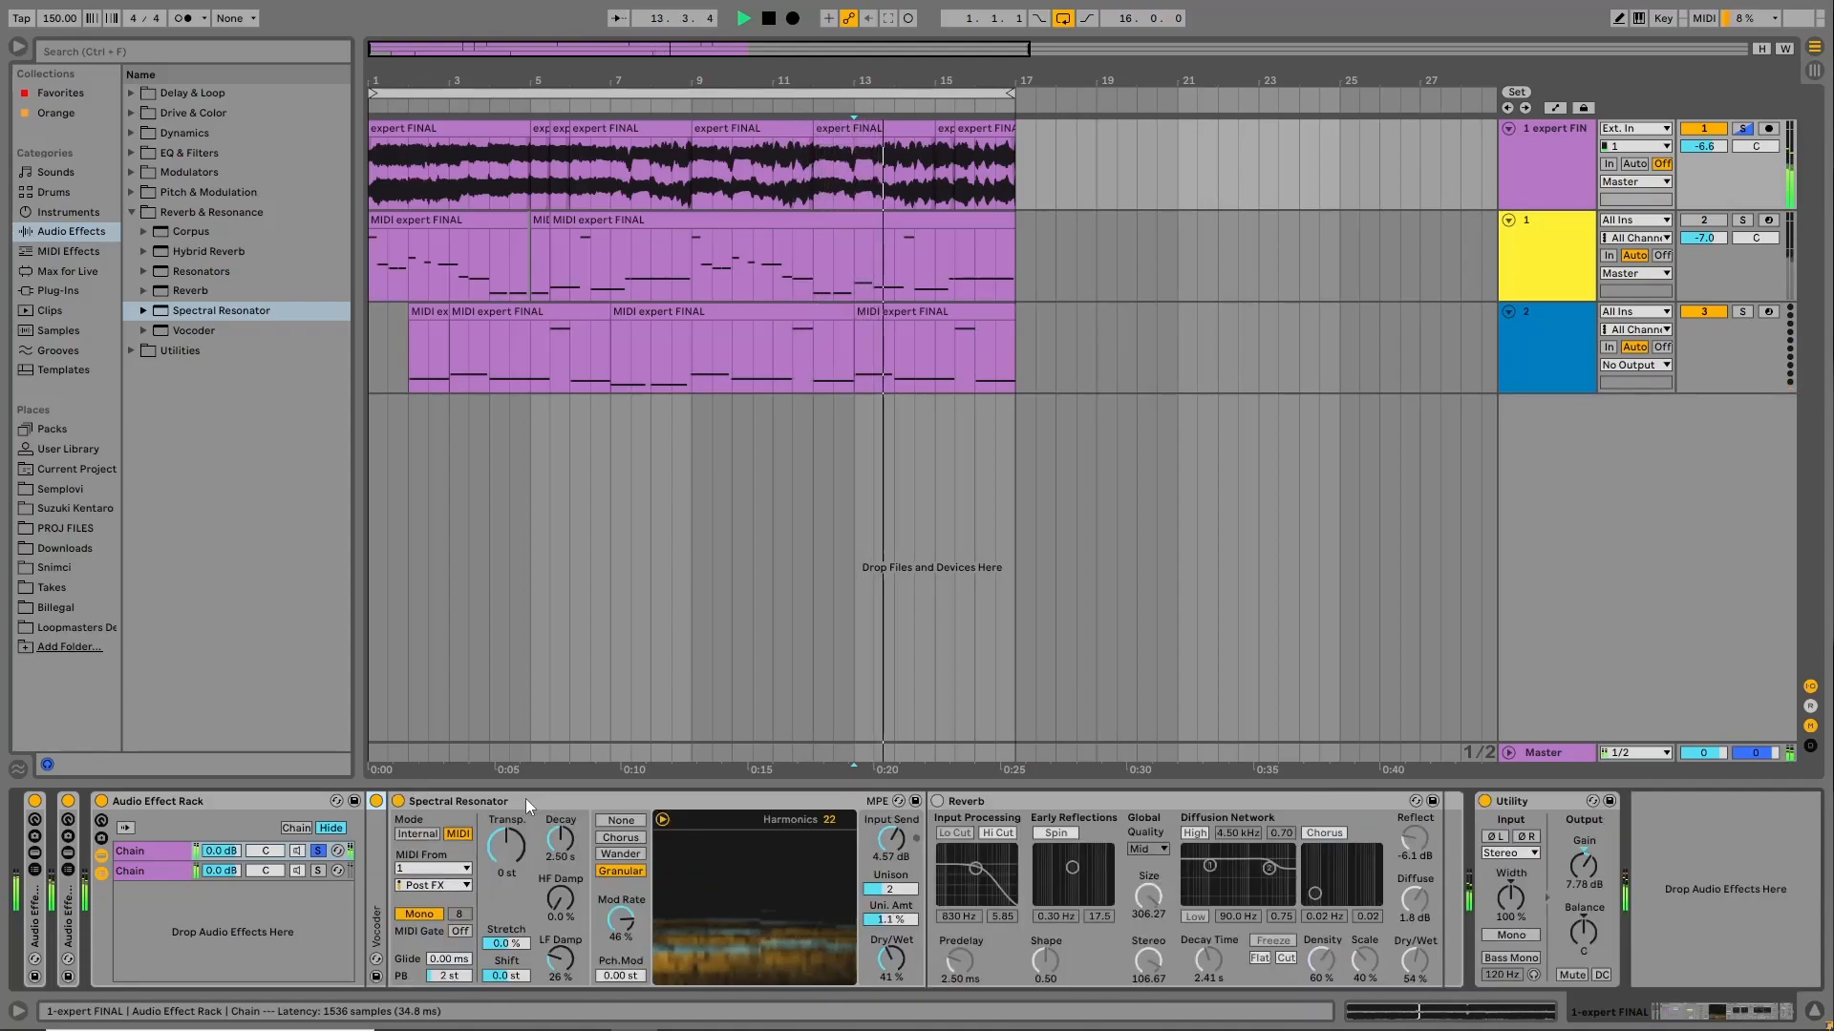
{"action": "left_click", "coordinate": [954, 802]}
{"action": "key", "text": "Delete"}
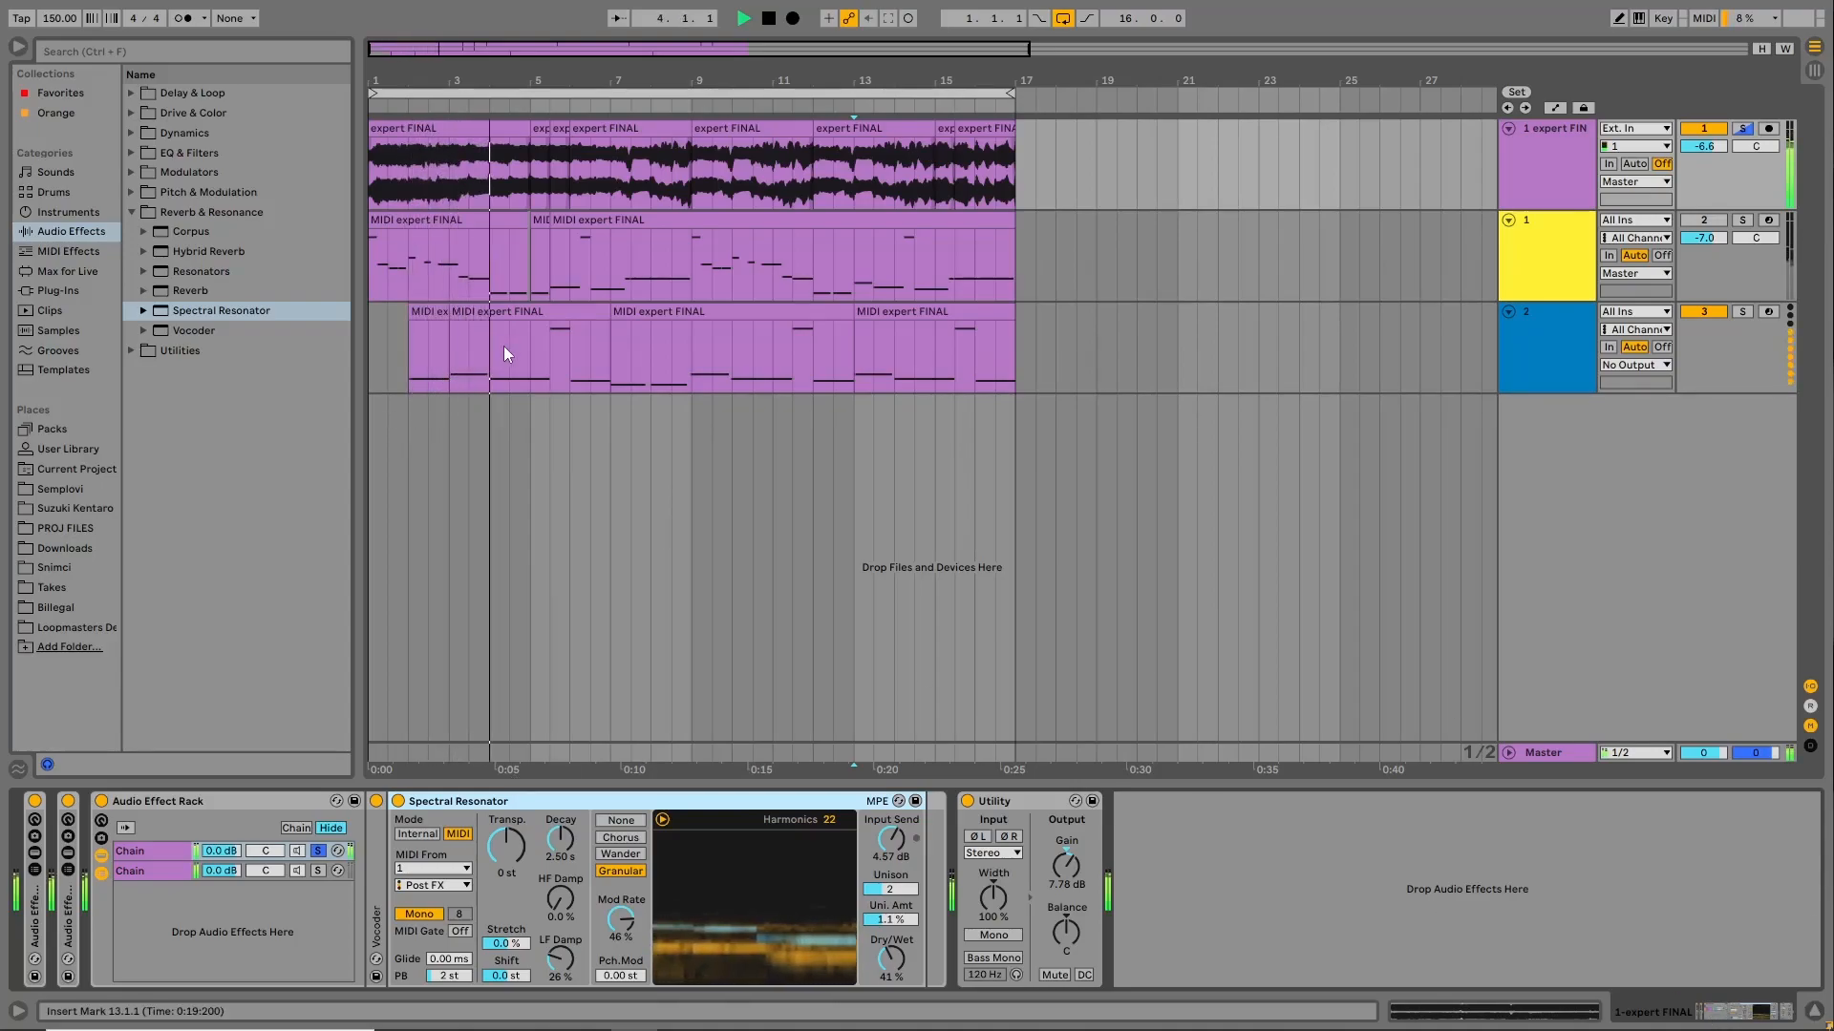
Expand the second Audio Effect Rack and look at the Corpus rack's chains before collapsing that rack again.
{"action": "left_click_drag", "start_coordinate": [512, 82], "coordinate": [508, 39]}
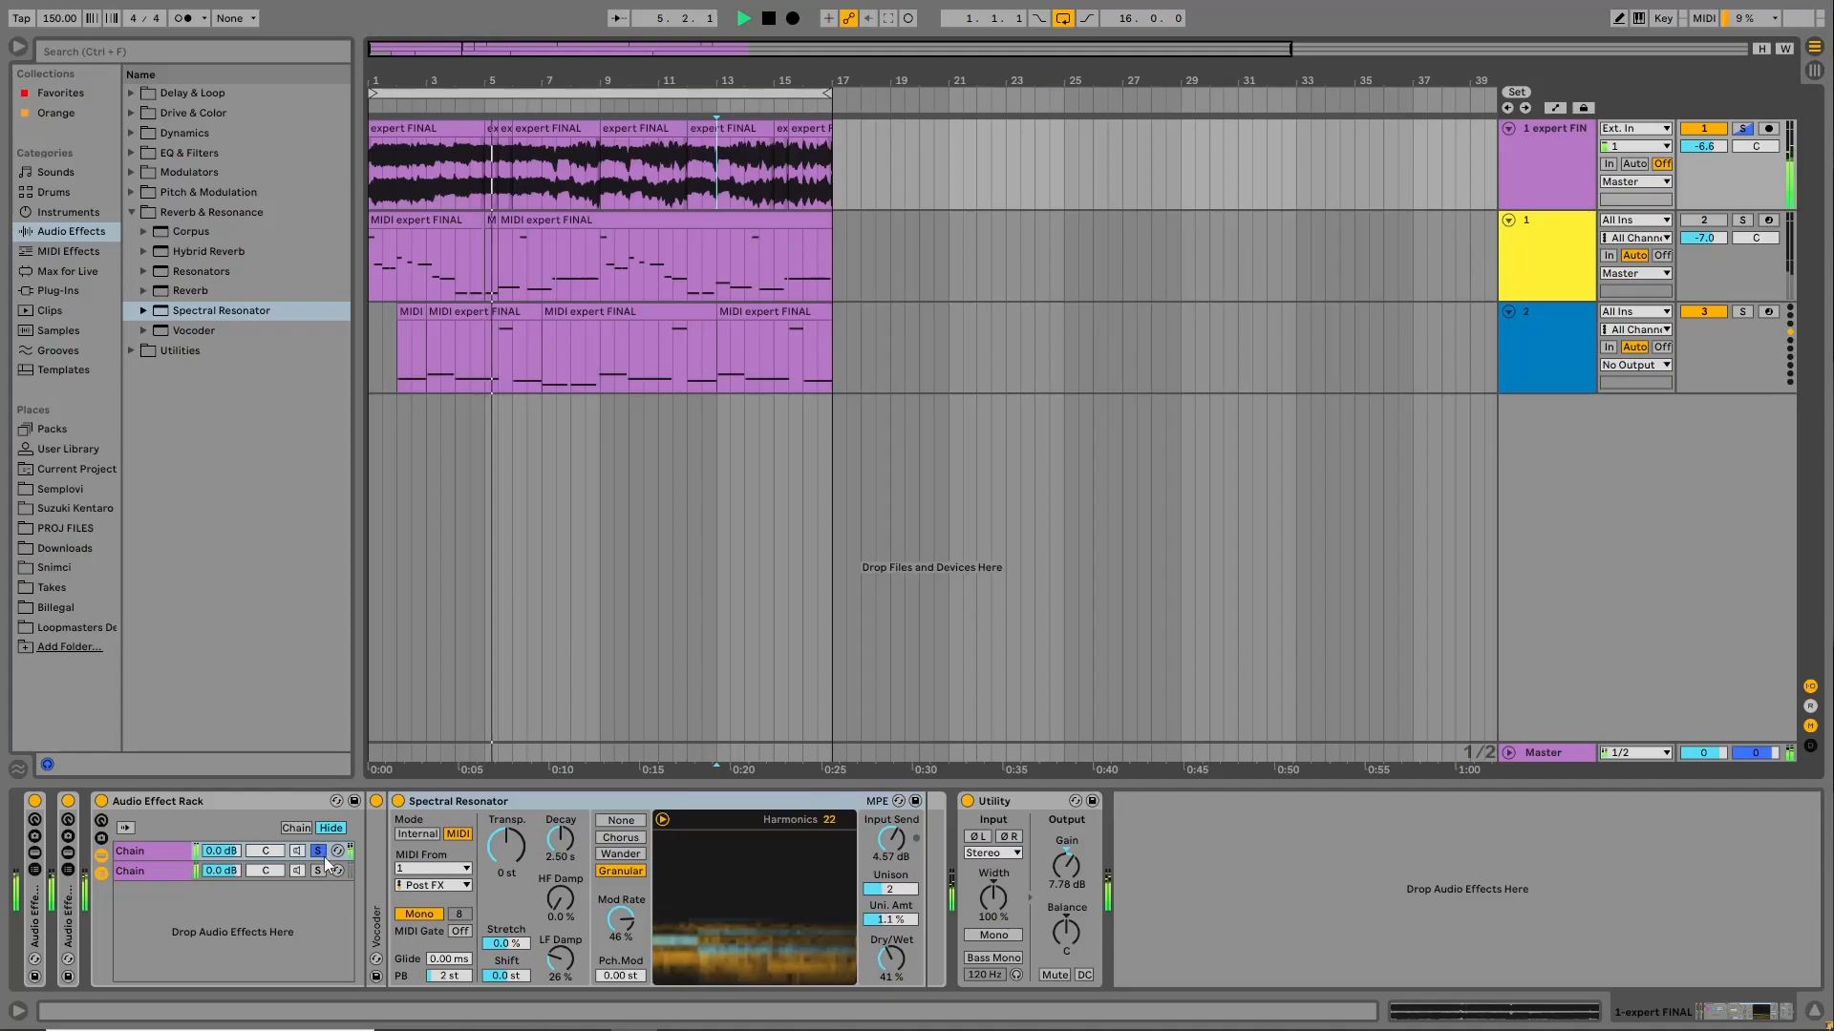
{"action": "double_click", "coordinate": [67, 922]}
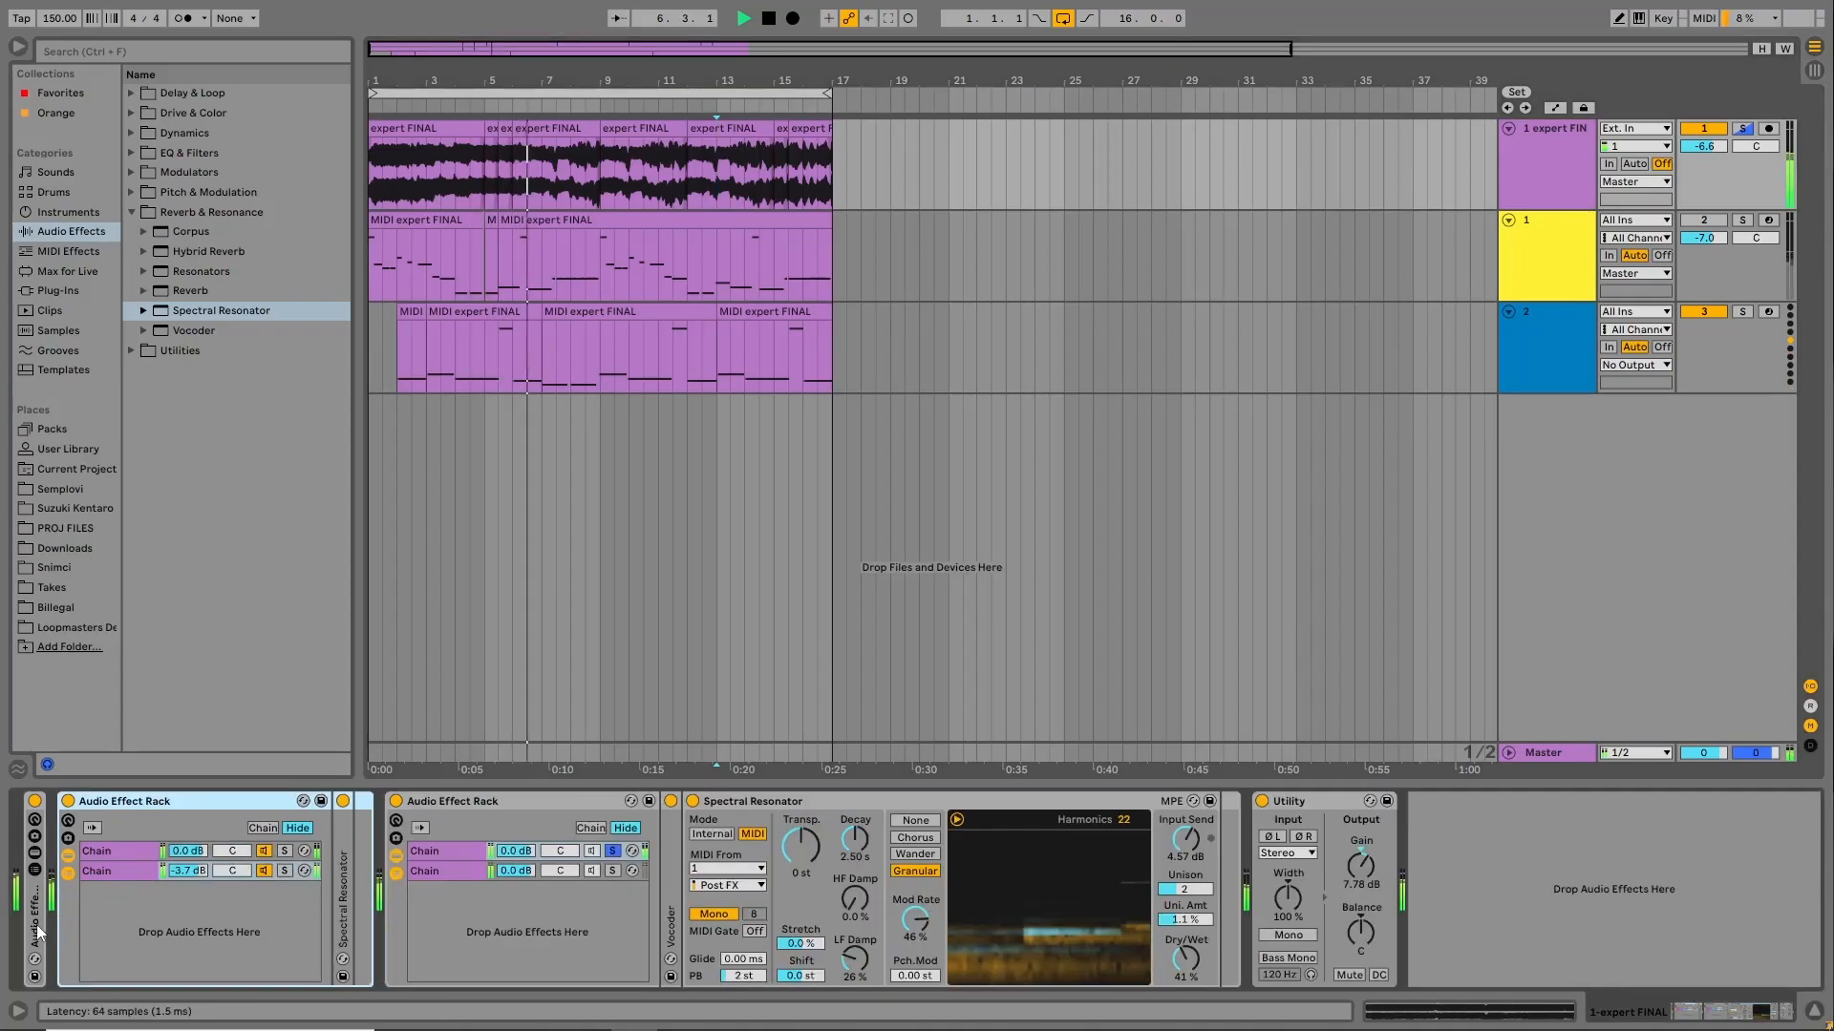
{"action": "double_click", "coordinate": [34, 937]}
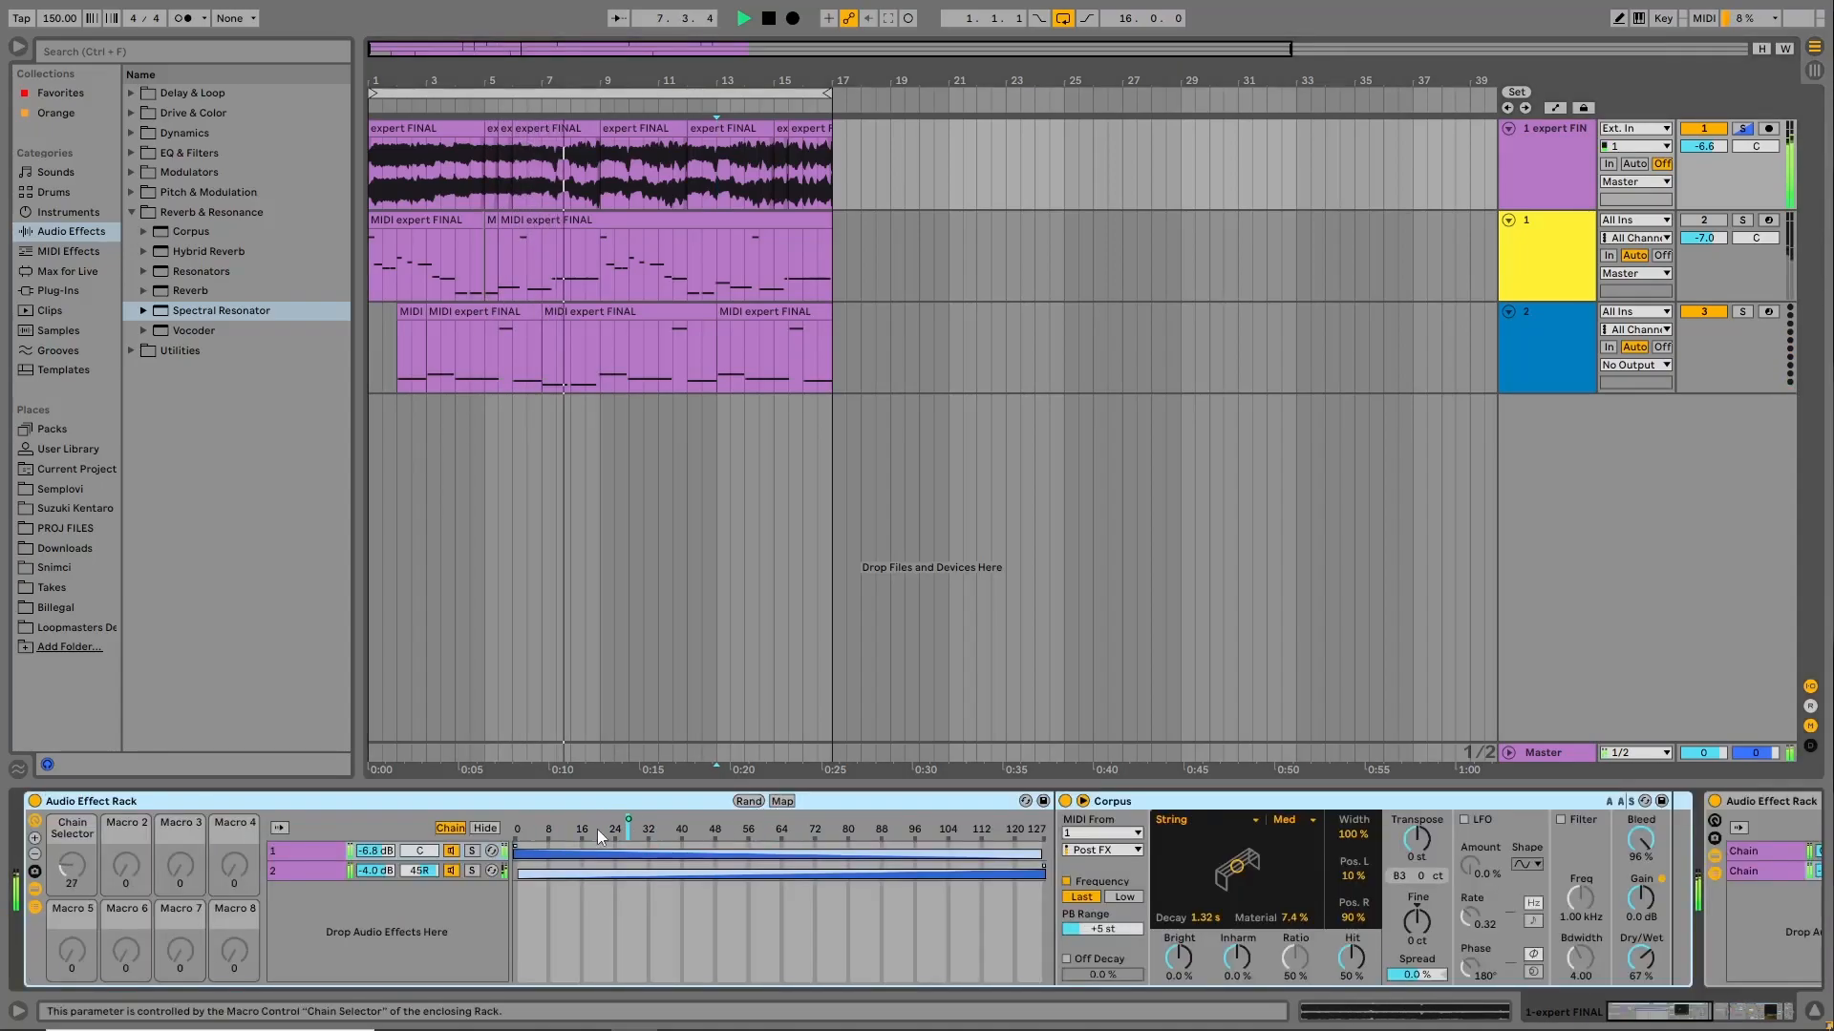
{"action": "double_click", "coordinate": [315, 798]}
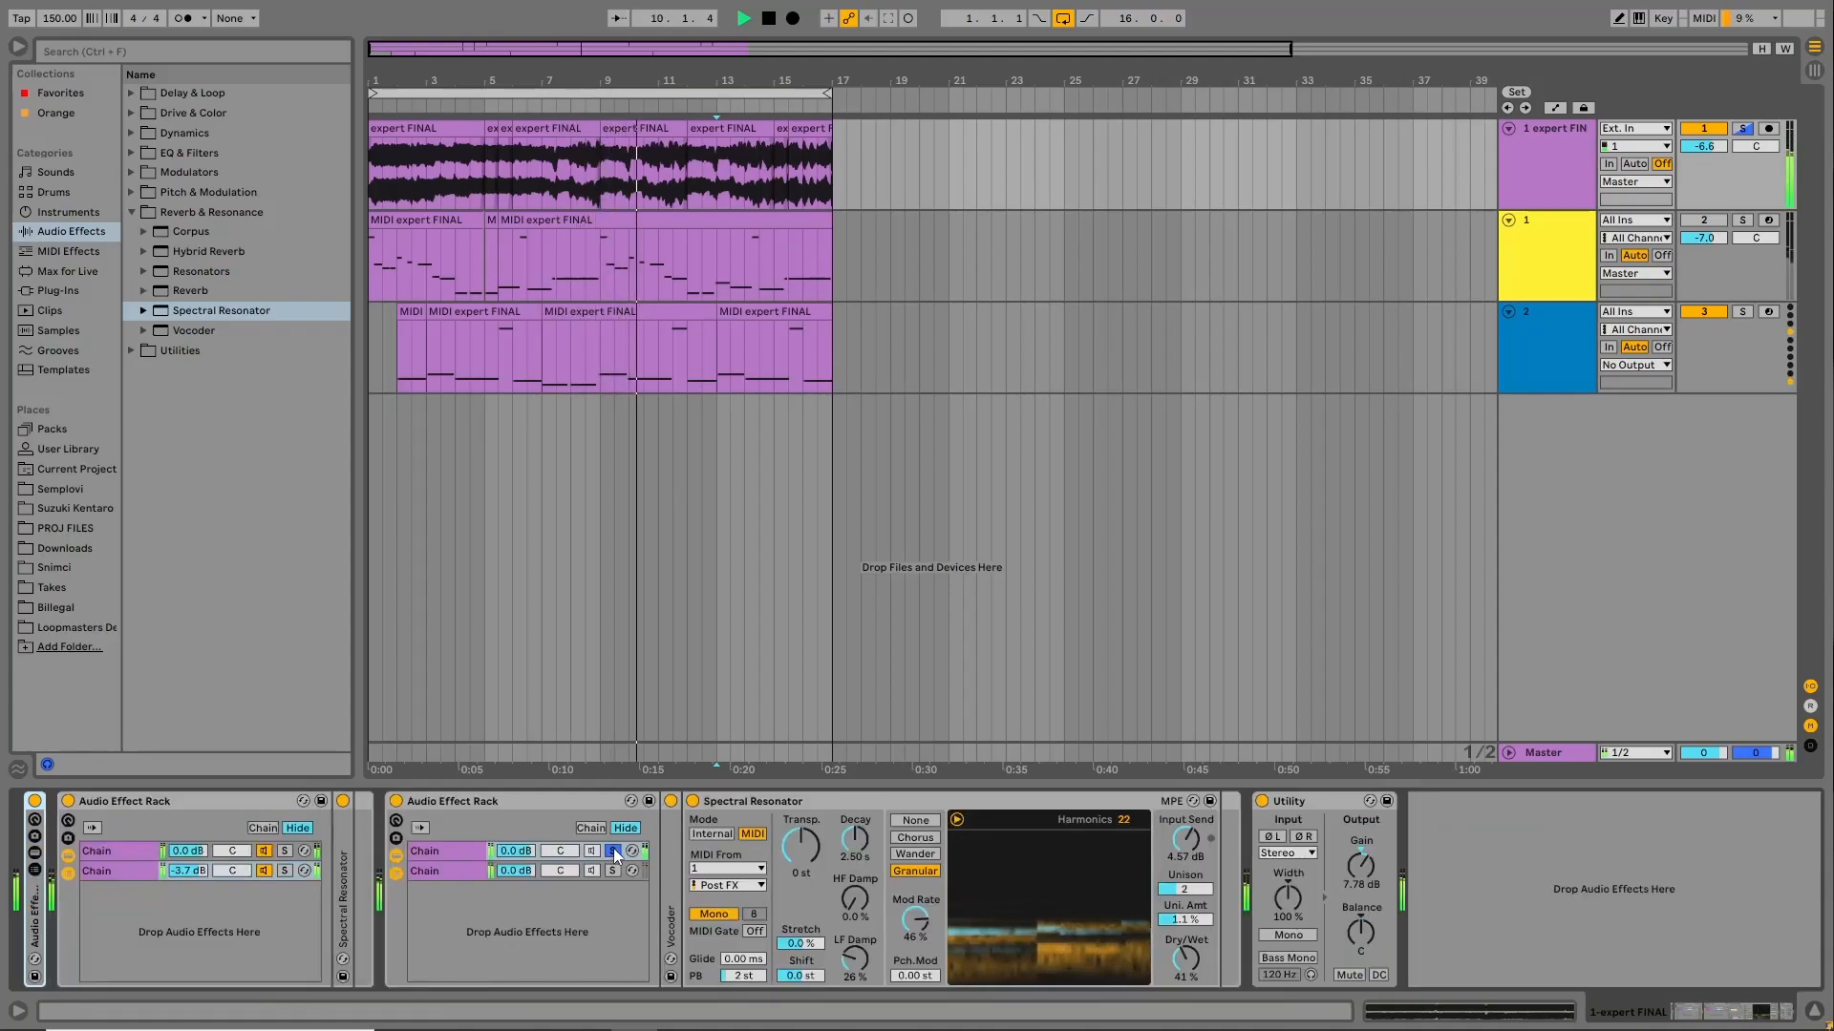
Turn off the solo on the Vocoder's chain, and stop playback with the audio track's first clip selected.
{"action": "left_click", "coordinate": [613, 851]}
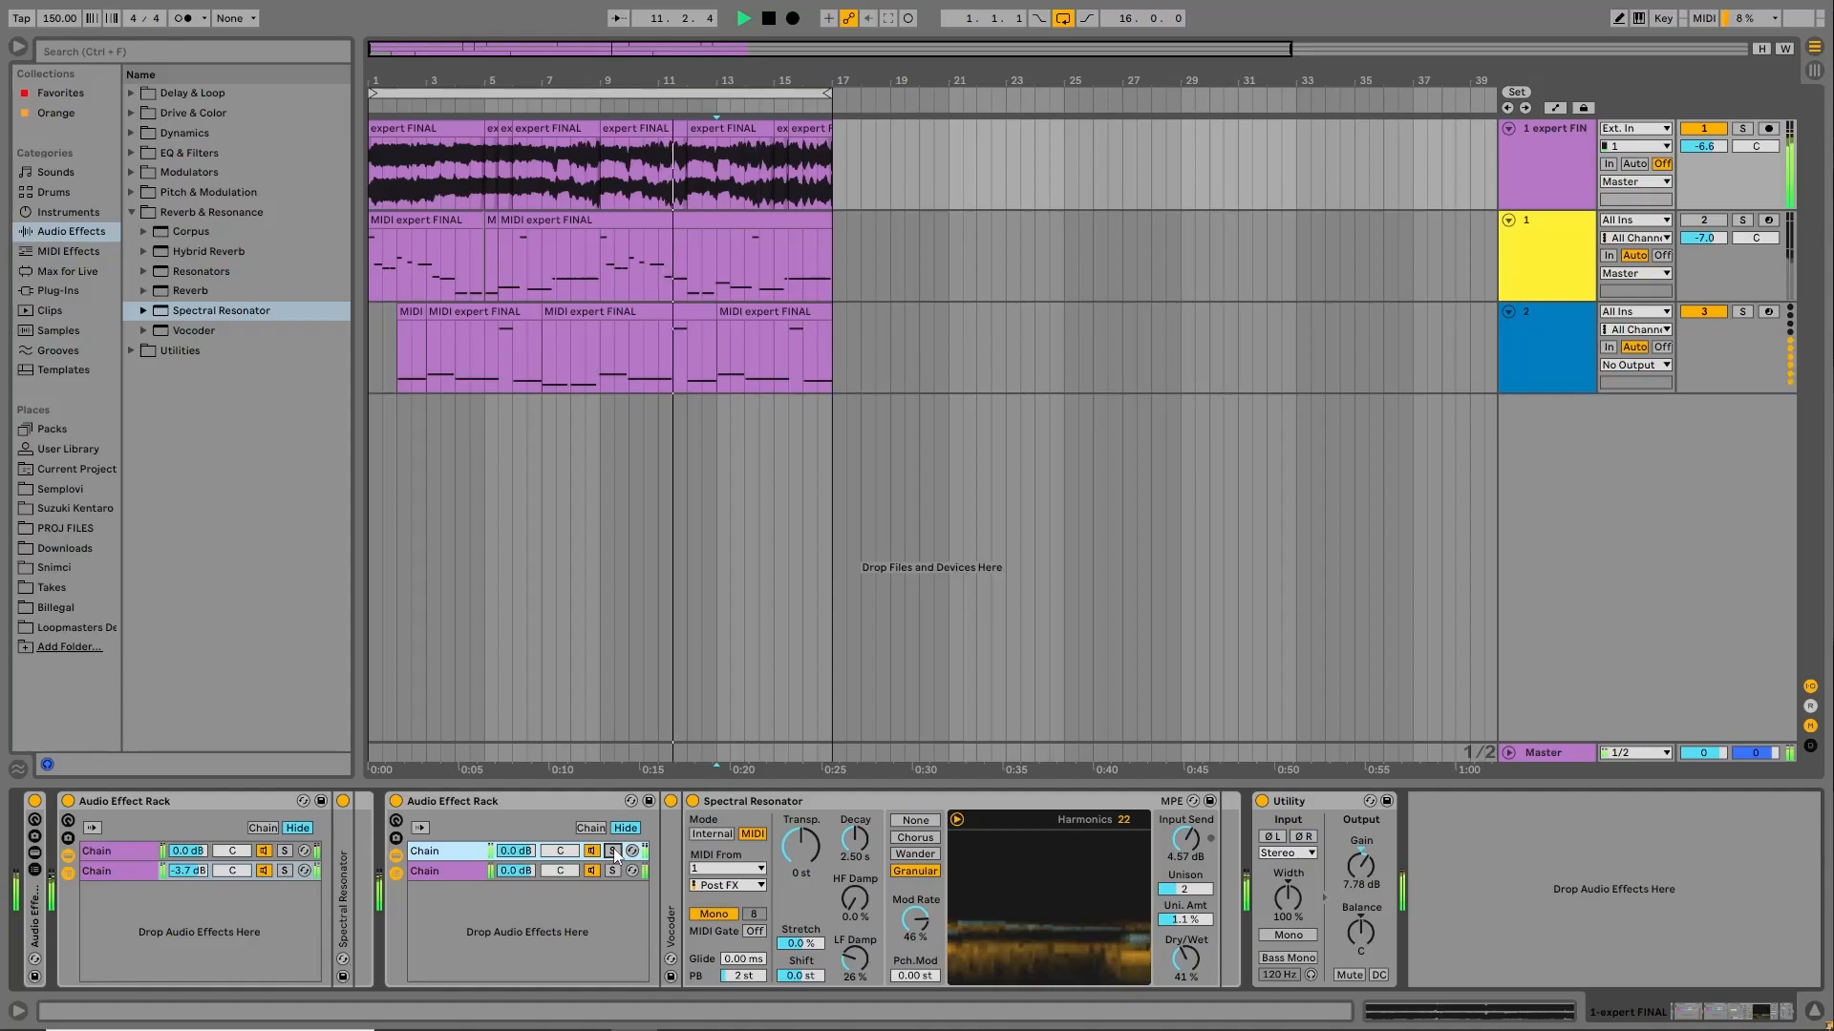
{"action": "left_click", "coordinate": [613, 871]}
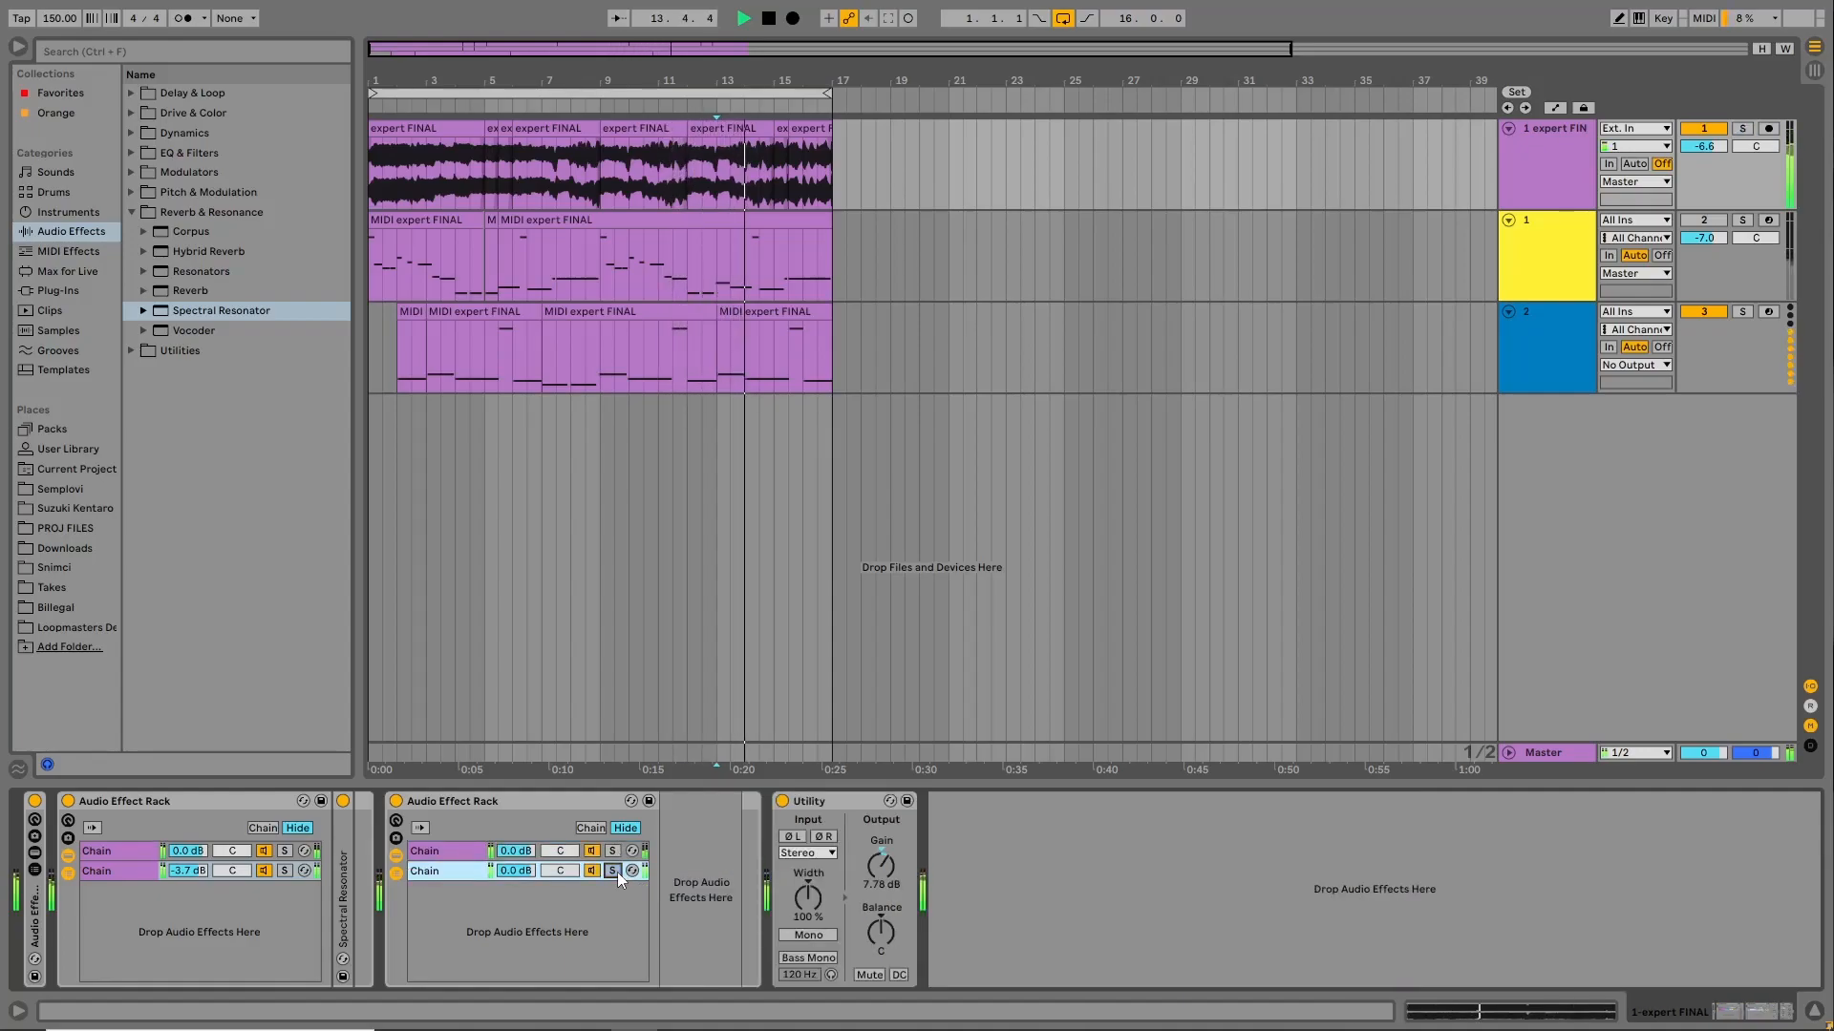
{"action": "left_click", "coordinate": [736, 307]}
{"action": "left_click", "coordinate": [403, 128]}
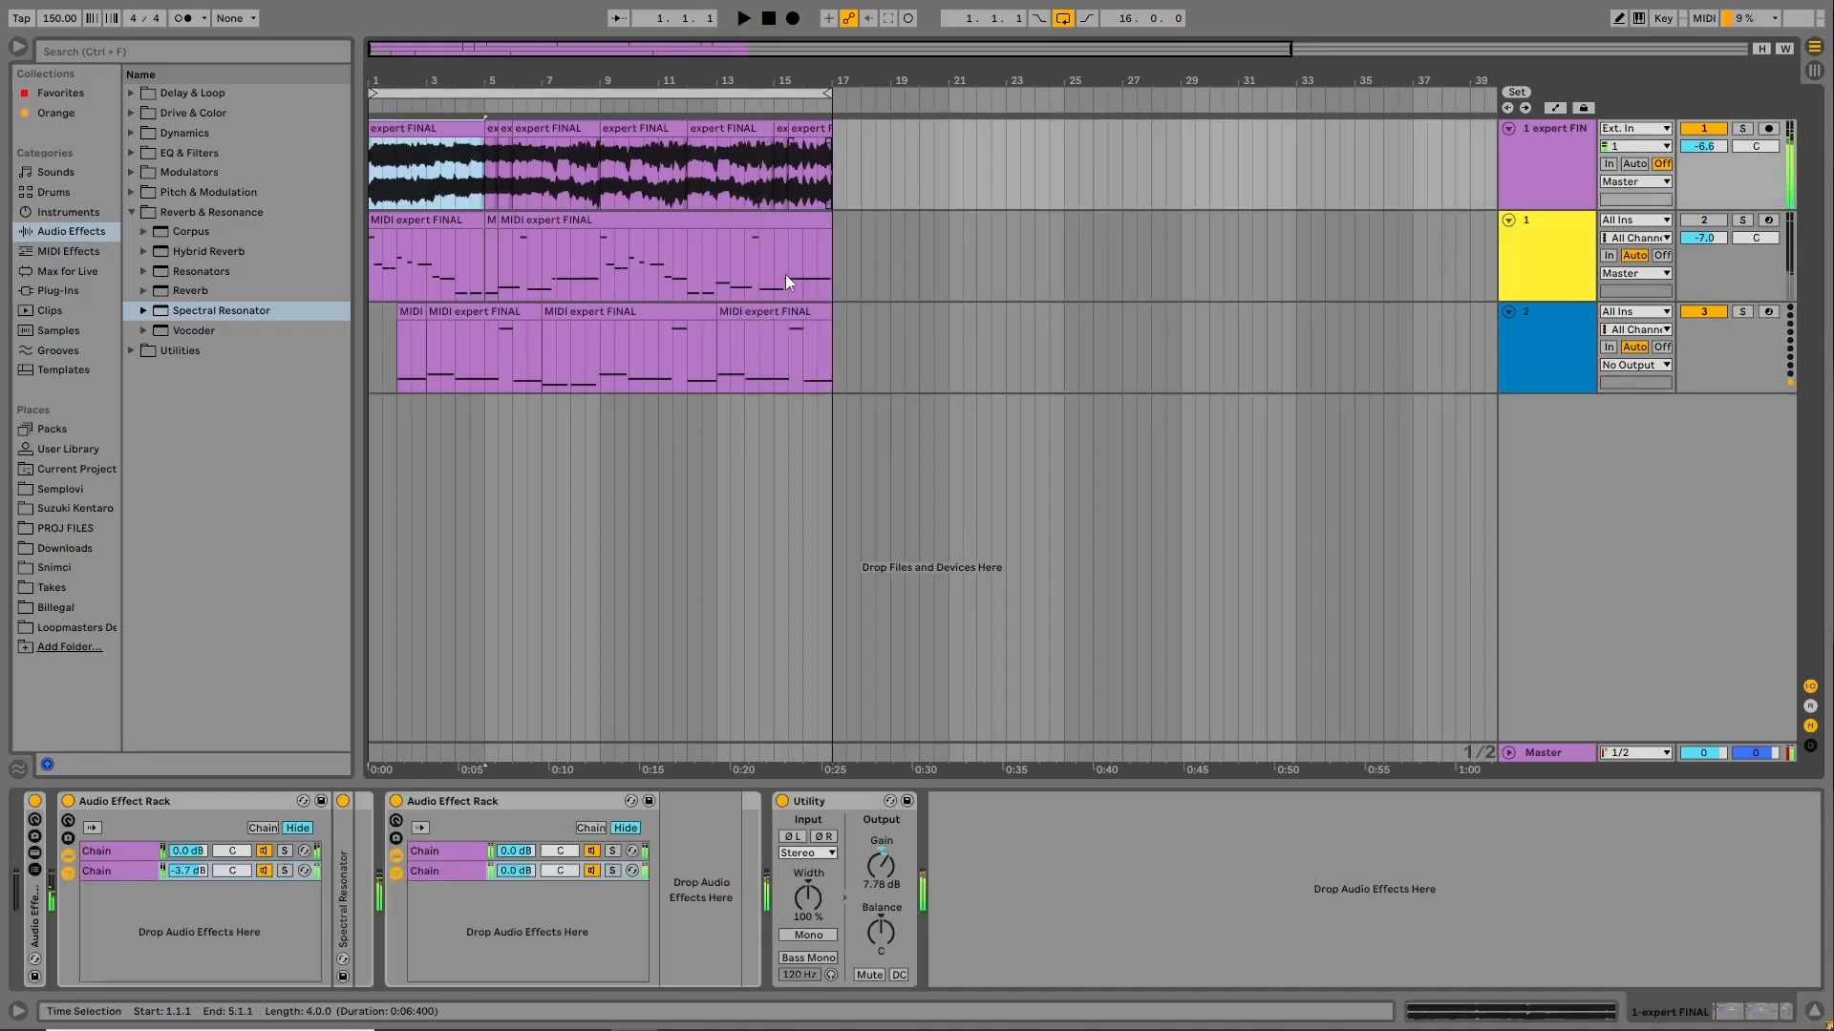
Copy the audio track's first clip to 21.1.1 and halve its tempo twice to 75 BPM.
{"action": "key", "text": "space"}
{"action": "left_click", "coordinate": [796, 312], "text": "shift"}
{"action": "left_click", "coordinate": [418, 127]}
{"action": "key", "text": "ctrl+c"}
{"action": "left_click", "coordinate": [953, 170]}
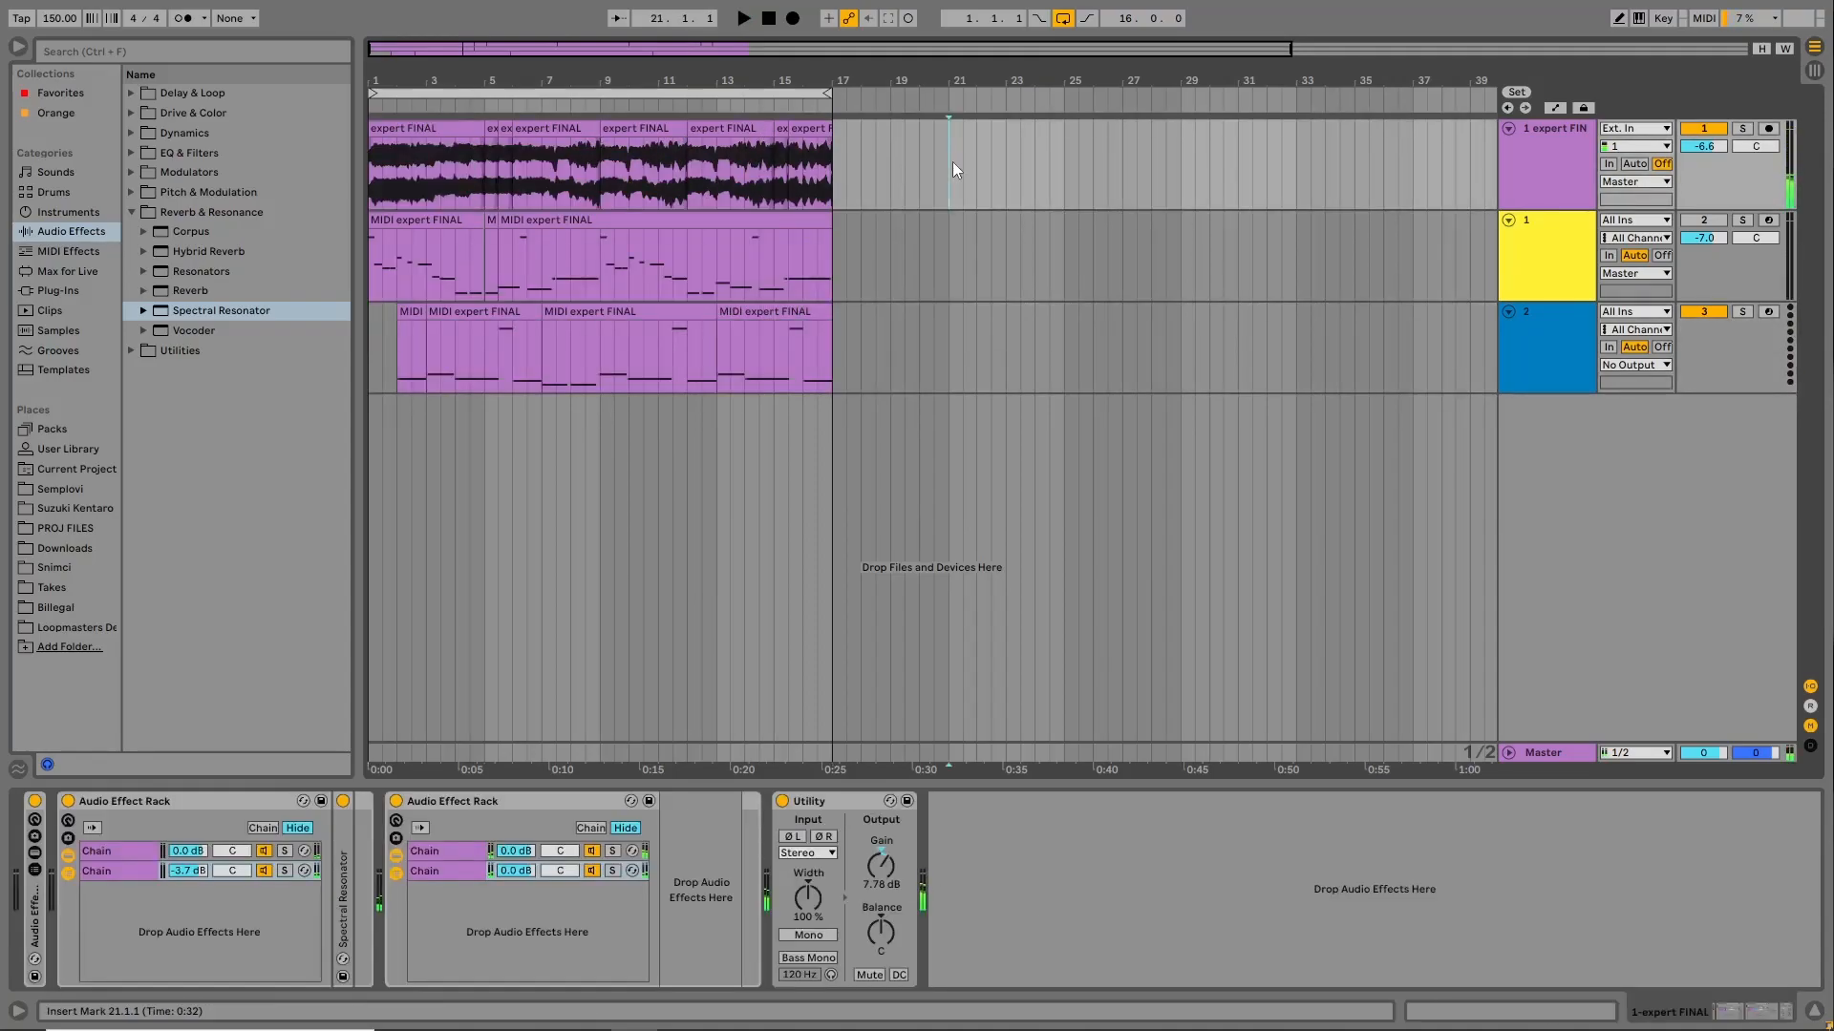
{"action": "key", "text": "ctrl+v"}
{"action": "double_click", "coordinate": [983, 127]}
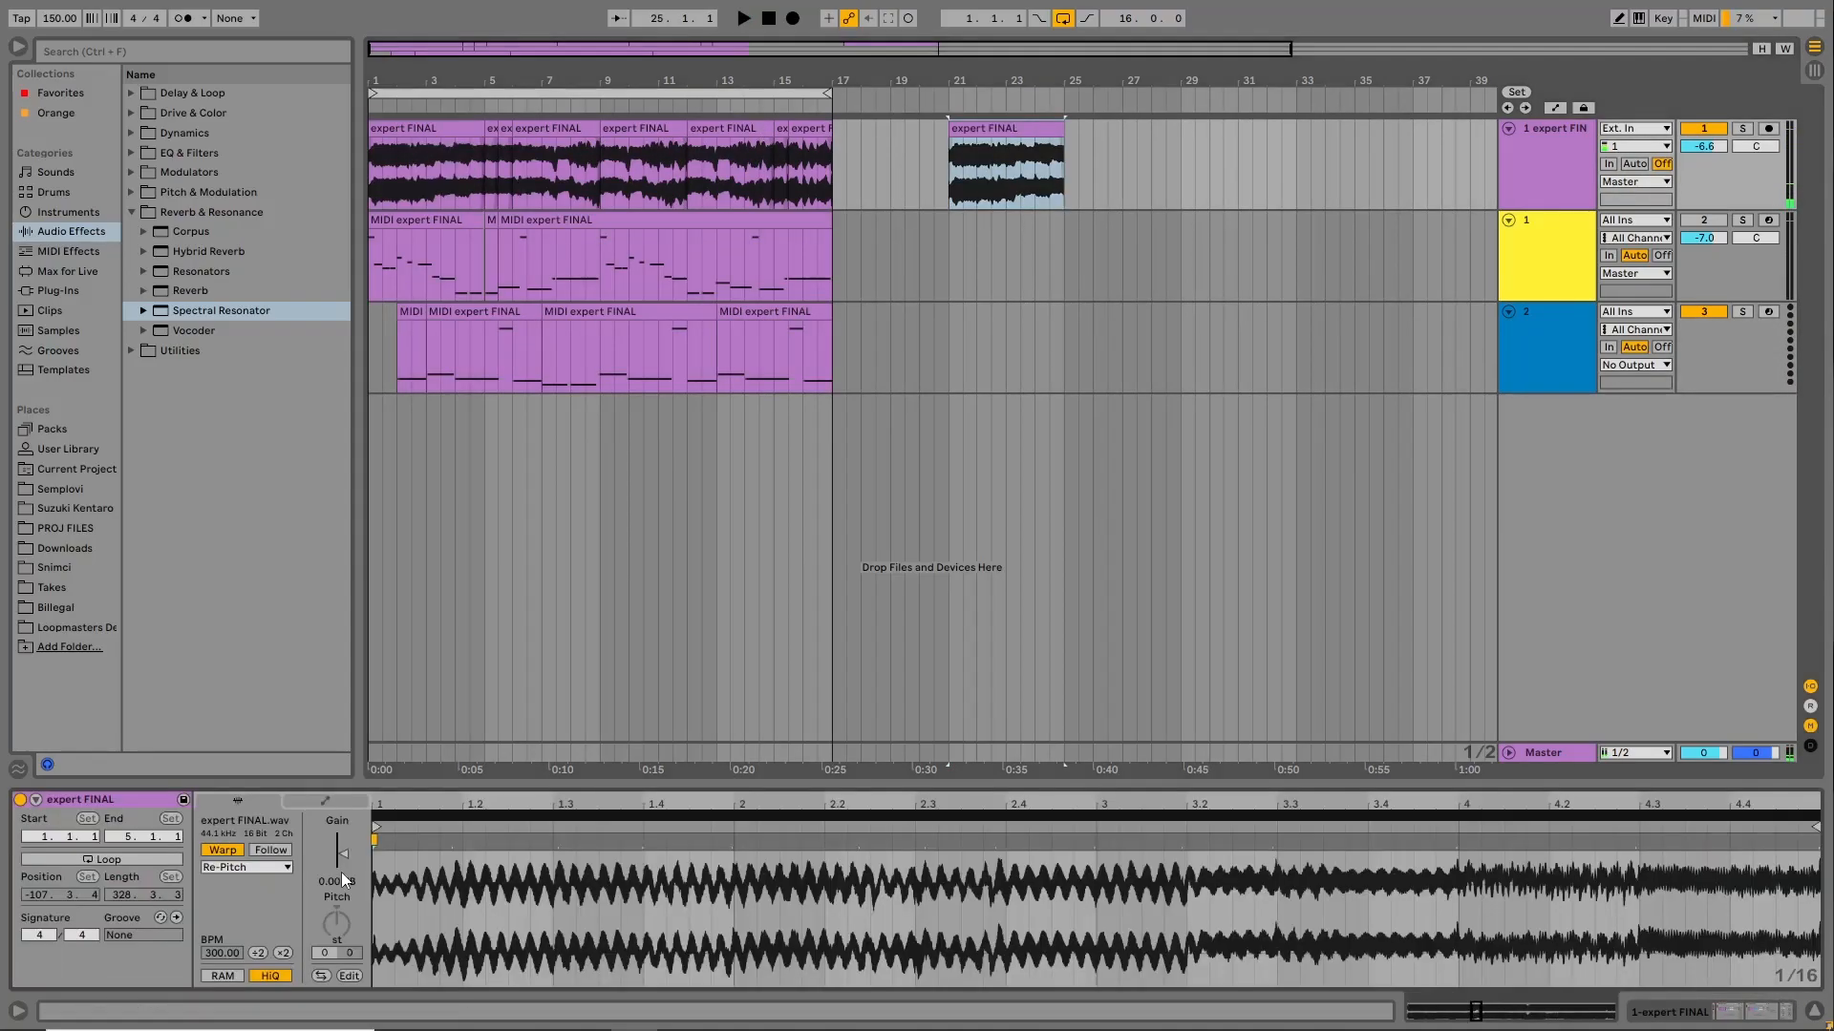
{"action": "left_click", "coordinate": [260, 956]}
{"action": "left_click", "coordinate": [259, 956]}
Copy the first MIDI clip on track 1 to 21.1.1, under the shortened audio clip, and play from there.
{"action": "left_click", "coordinate": [435, 220]}
{"action": "left_click_drag", "start_coordinate": [938, 256], "coordinate": [948, 255]}
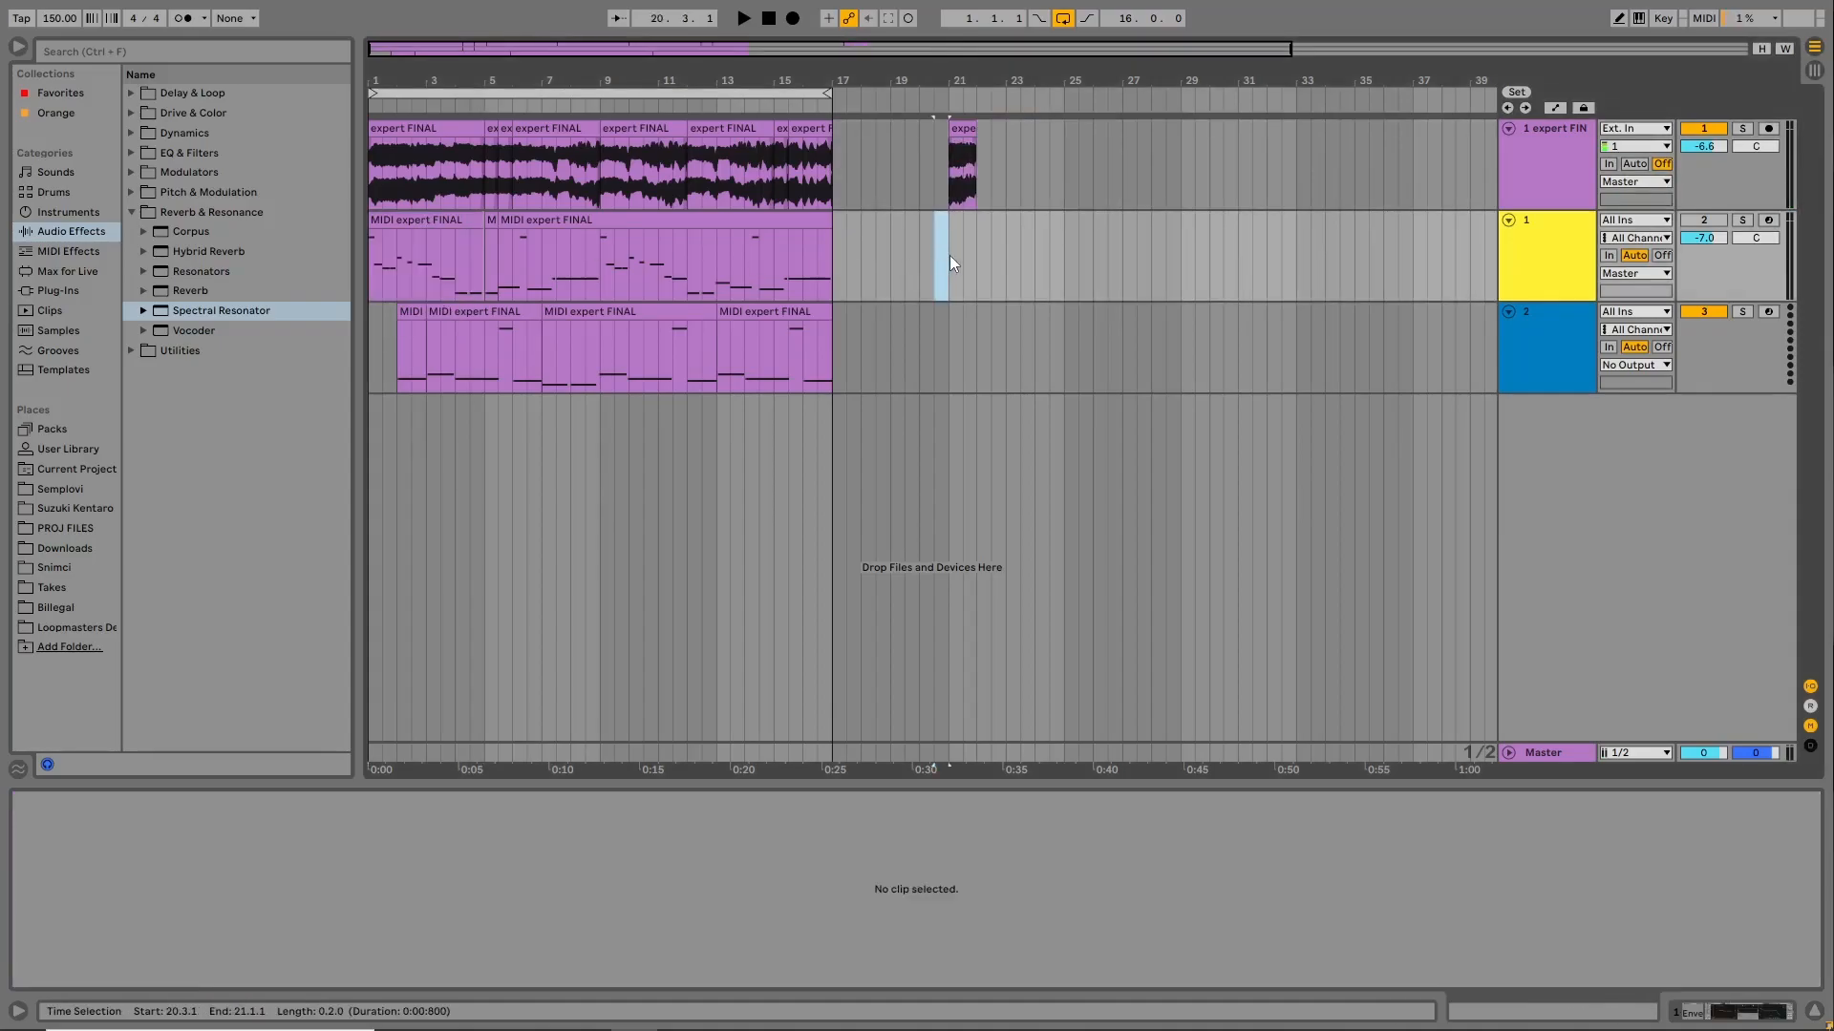
{"action": "left_click", "coordinate": [952, 255]}
{"action": "key", "text": "ctrl+v"}
{"action": "left_click", "coordinate": [937, 272]}
{"action": "key", "text": "space"}
{"action": "left_click", "coordinate": [952, 272]}
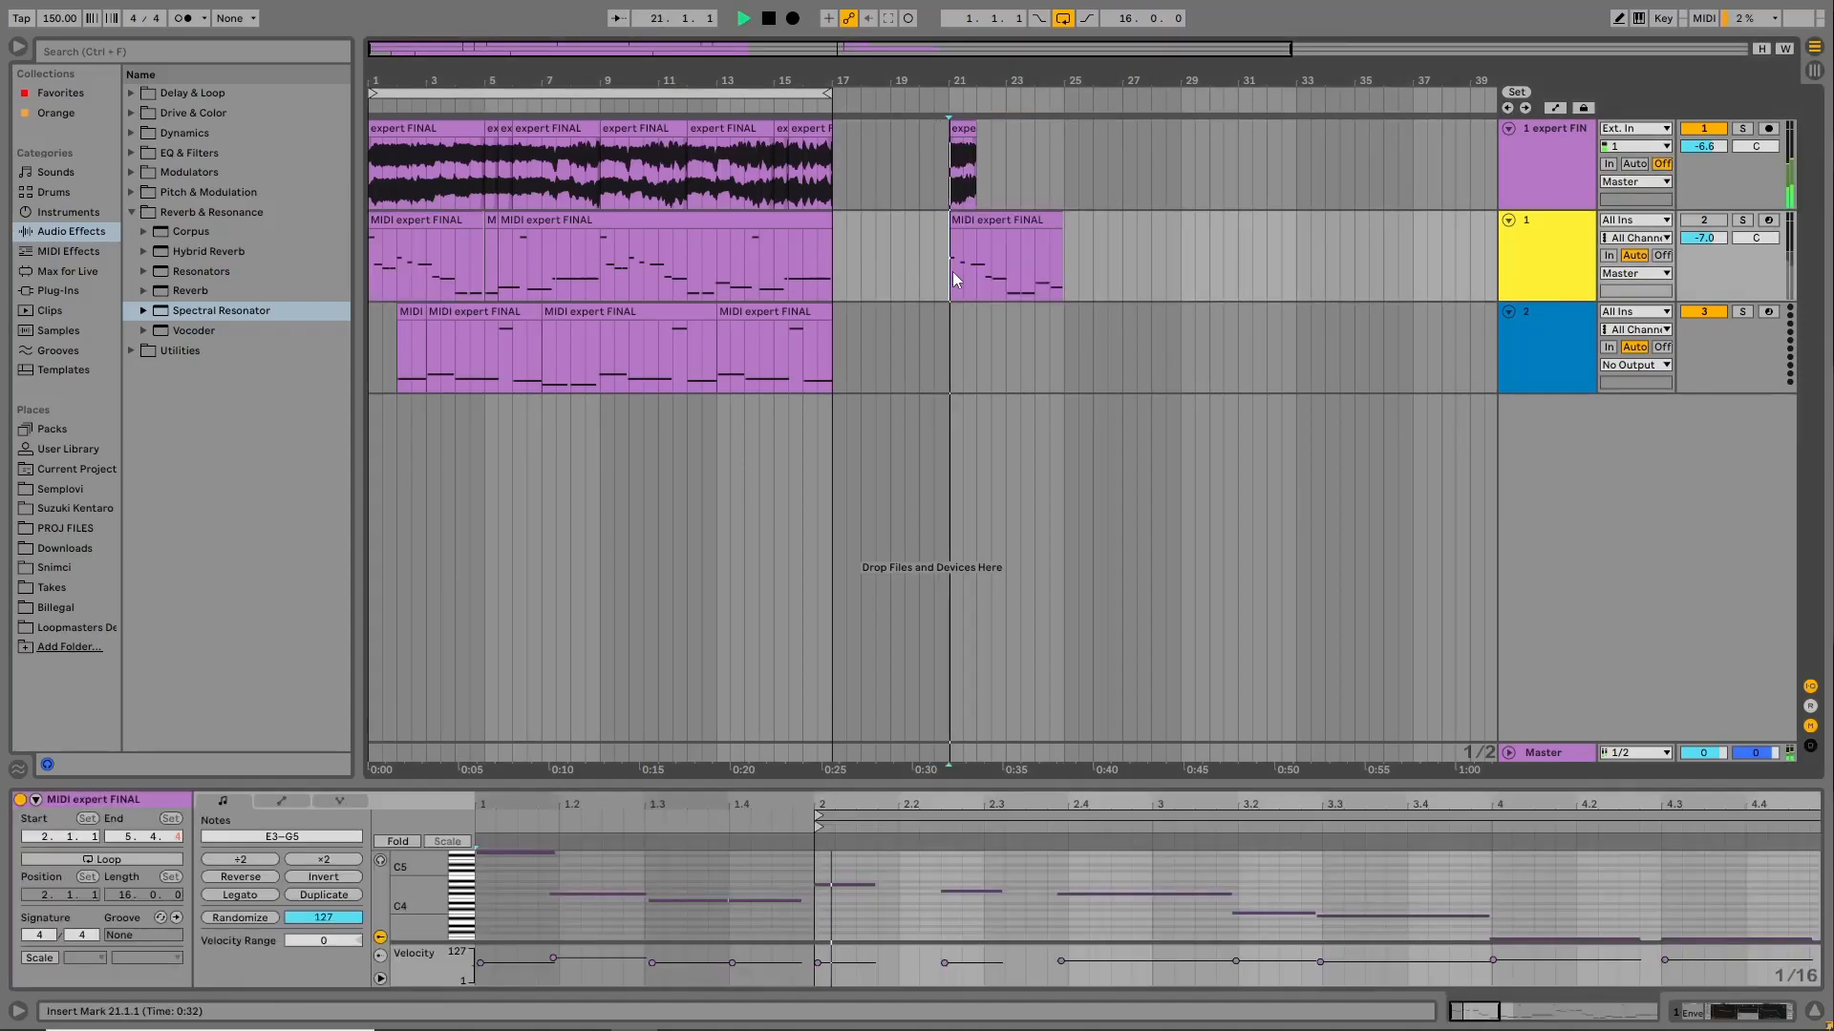
Place copies of the shortened audio clip at 24.1.1 and 26.3.1, and duplicate the copied MIDI clip to bar 25.
{"action": "left_click", "coordinate": [964, 129]}
{"action": "key", "text": "ctrl+d"}
{"action": "mouse_move", "coordinate": [990, 129]}
{"action": "left_mouse_down"}
{"action": "mouse_move", "coordinate": [1062, 139]}
{"action": "mouse_move", "coordinate": [960, 150]}
{"action": "left_mouse_up"}
{"action": "left_click", "coordinate": [1029, 220]}
{"action": "key", "text": "ctrl+d"}
{"action": "left_click", "coordinate": [1049, 130]}
{"action": "key", "text": "ctrl+d"}
{"action": "left_click_drag", "start_coordinate": [1078, 134], "coordinate": [1121, 134]}
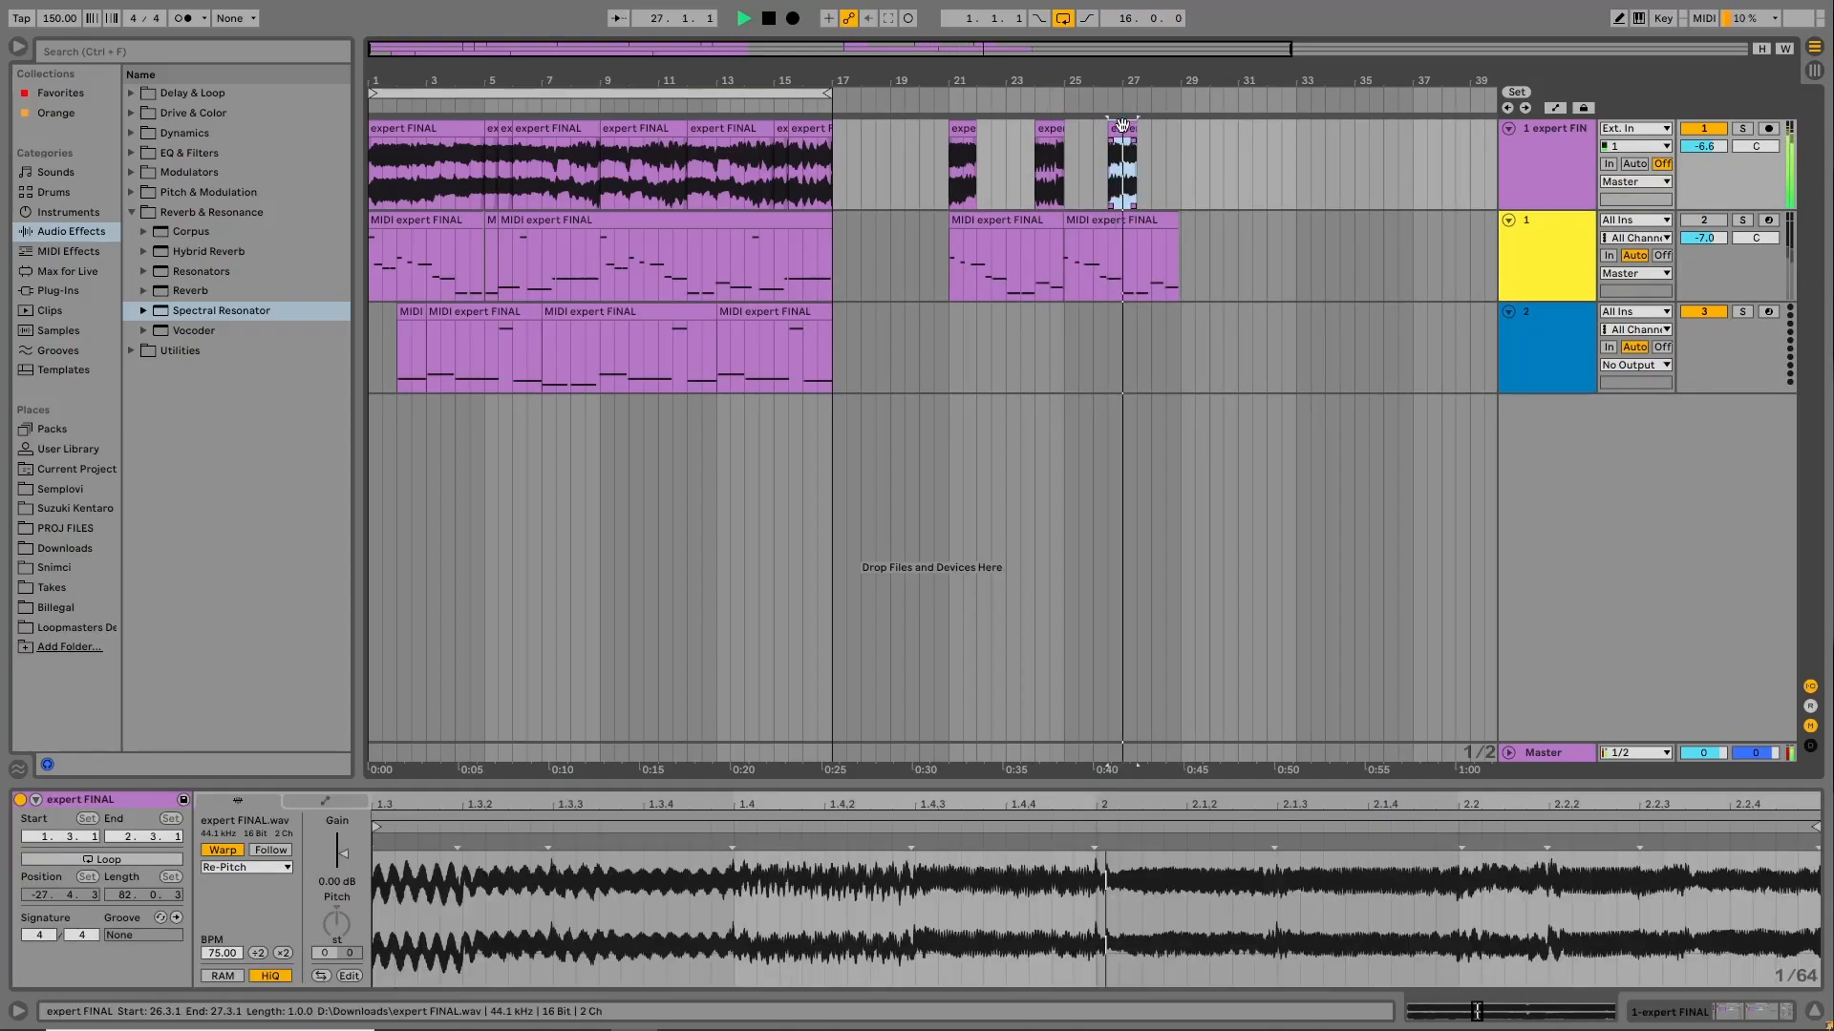
Turn off warping for the audio clip at 26.3.1, transpose it +5 semitones and play from its start.
{"action": "left_click", "coordinate": [364, 842]}
{"action": "left_click", "coordinate": [239, 853]}
{"action": "mouse_move", "coordinate": [337, 934]}
{"action": "left_mouse_down"}
{"action": "mouse_move", "coordinate": [336, 955]}
{"action": "mouse_move", "coordinate": [336, 919]}
{"action": "left_mouse_up"}
{"action": "key", "text": "space"}
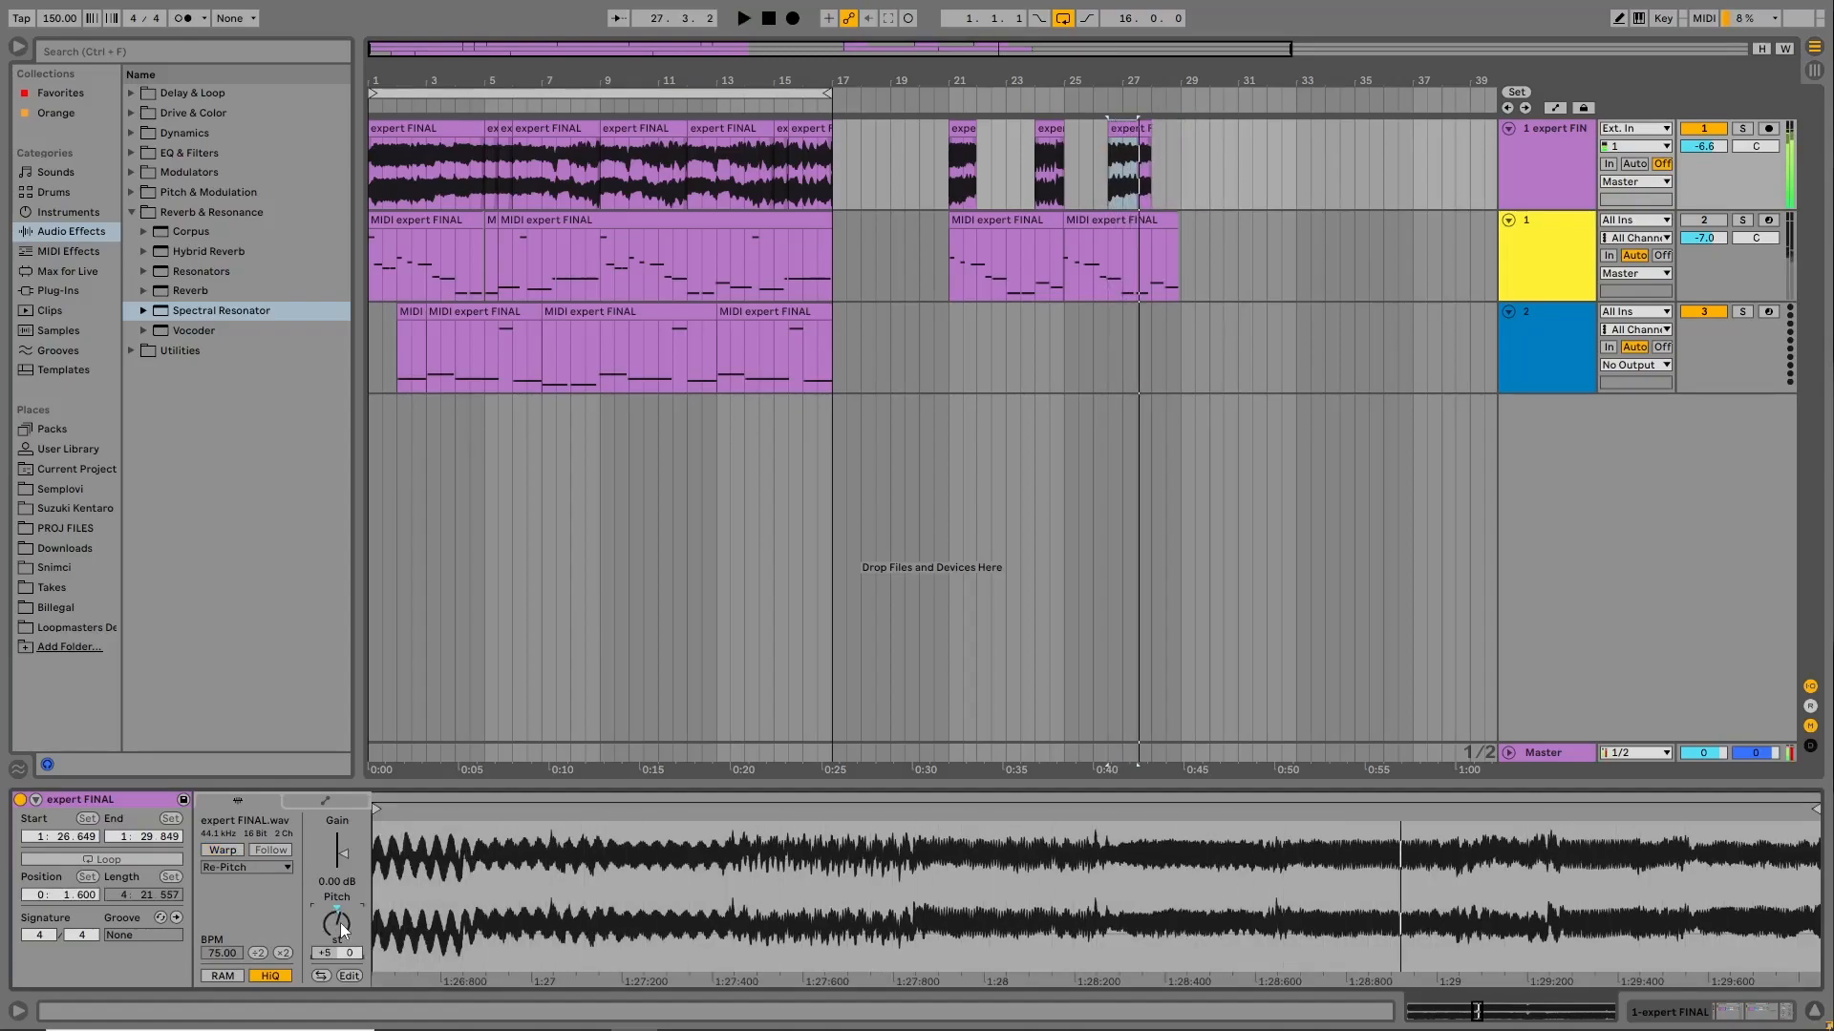
{"action": "left_click", "coordinate": [1171, 239]}
{"action": "left_click", "coordinate": [1108, 262]}
{"action": "key", "text": "space"}
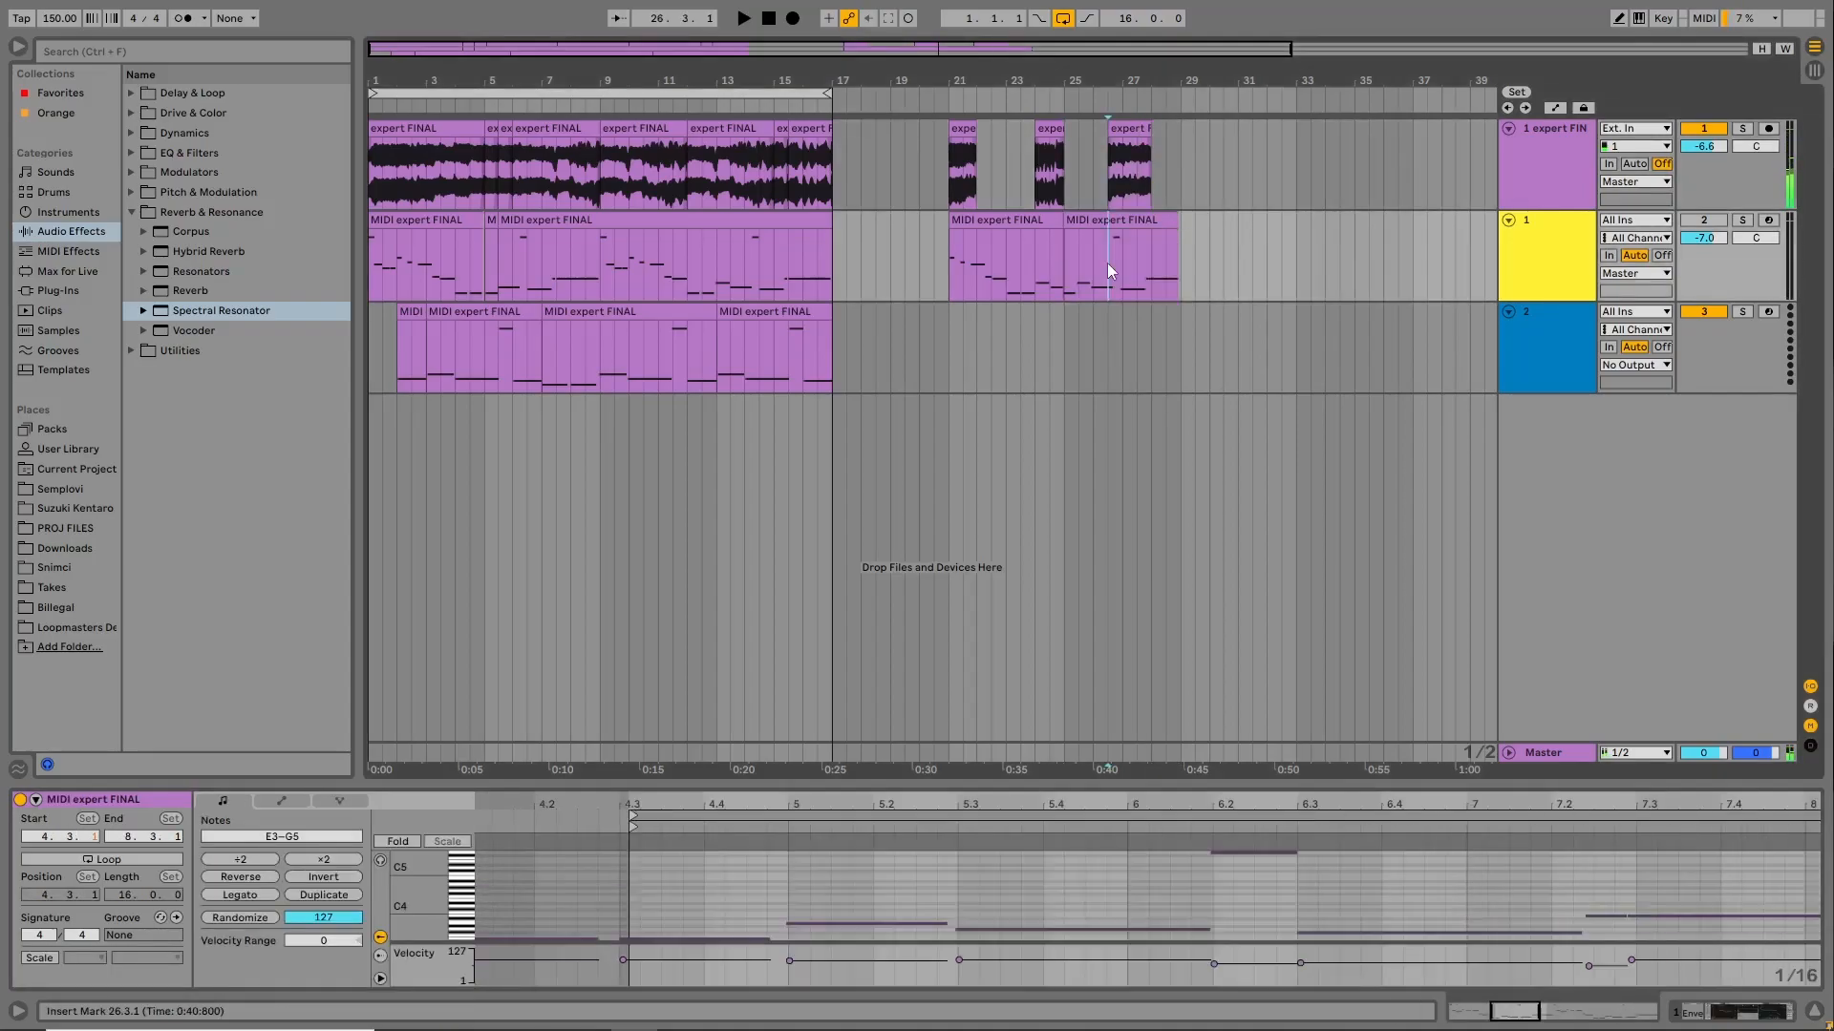
Extend the unwarped audio clip to about bar 35 and adjust its transposition while auditioning it.
{"action": "key", "text": "shift+Tab"}
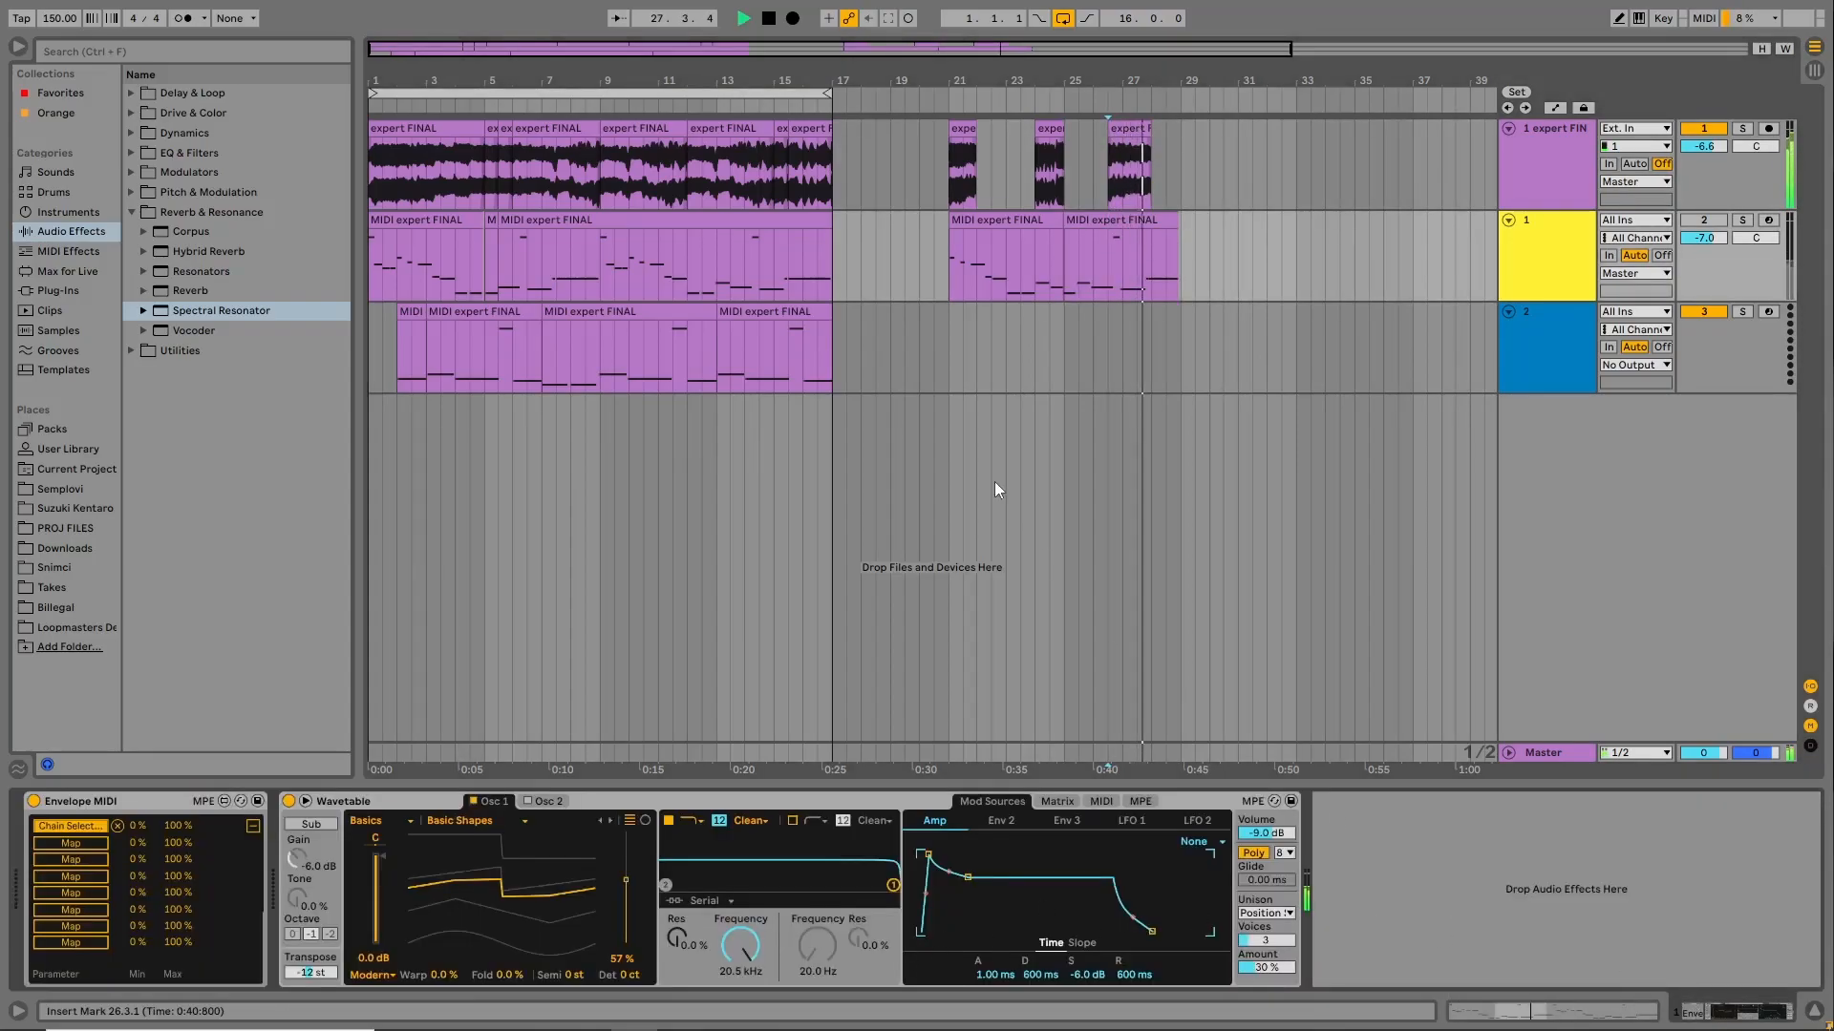
{"action": "left_click_drag", "start_coordinate": [1151, 156], "coordinate": [1368, 156]}
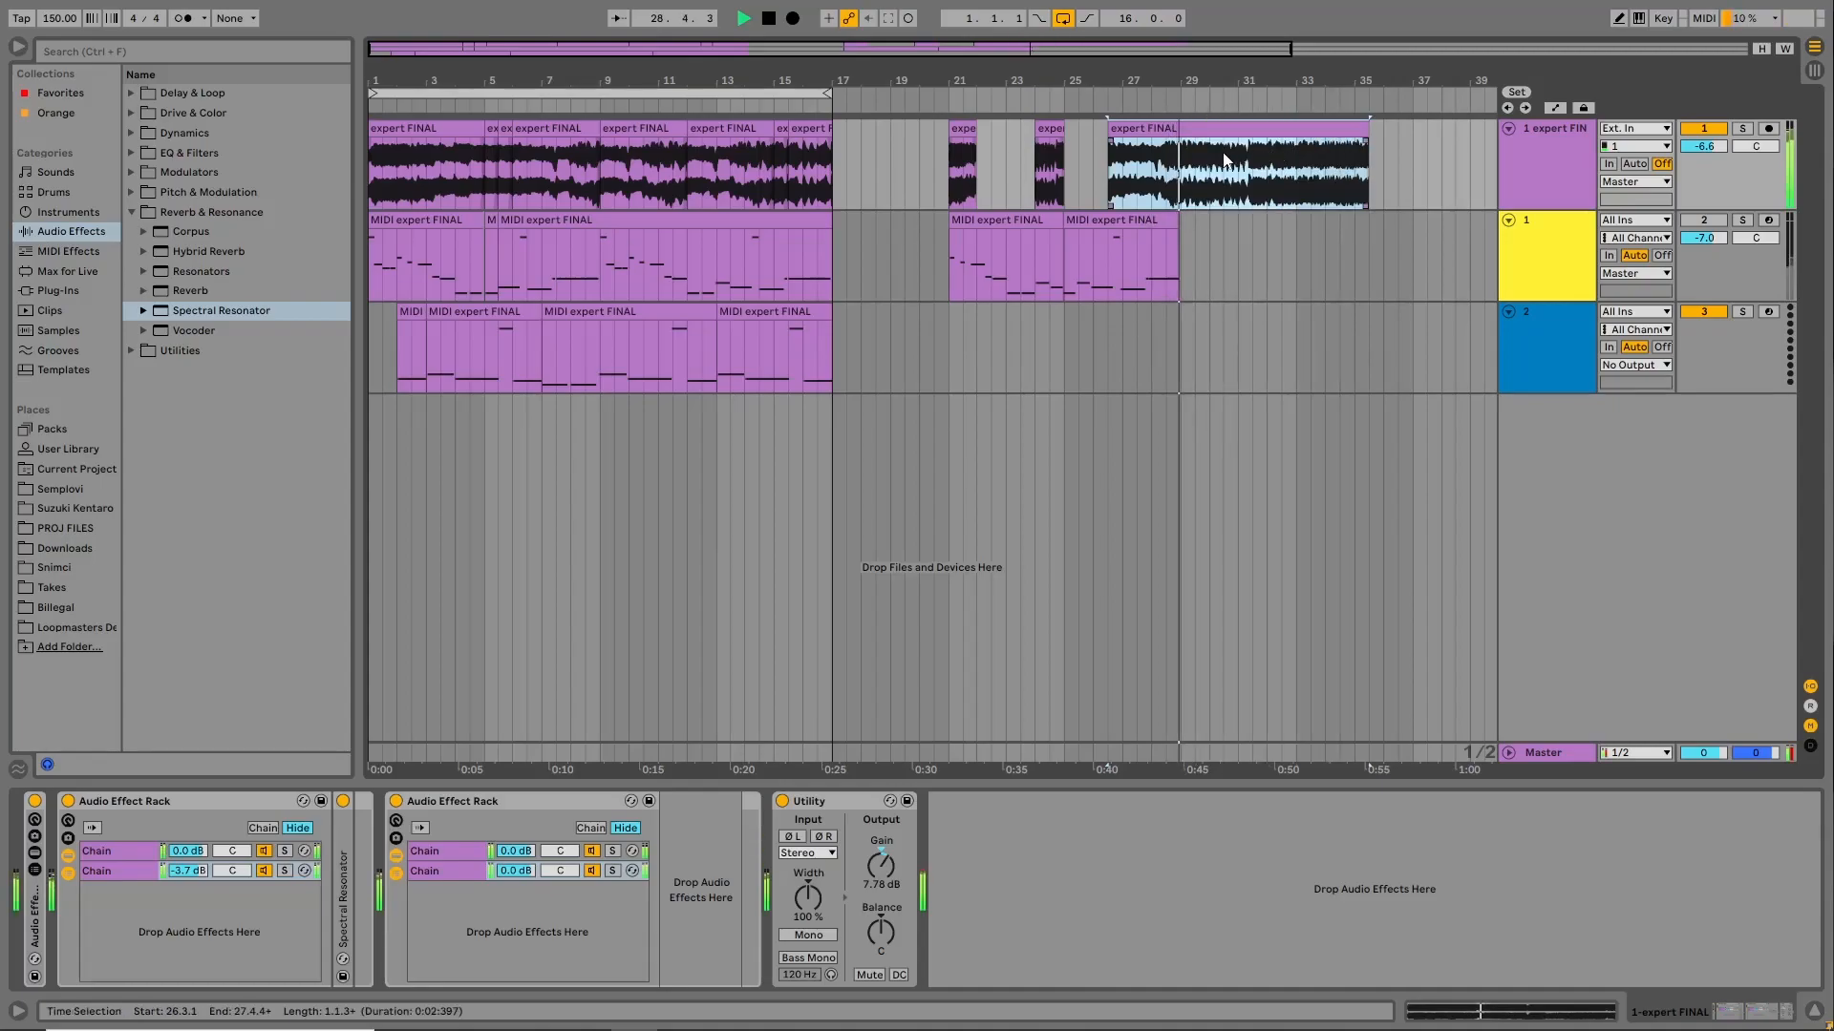
{"action": "key", "text": "shift+Tab"}
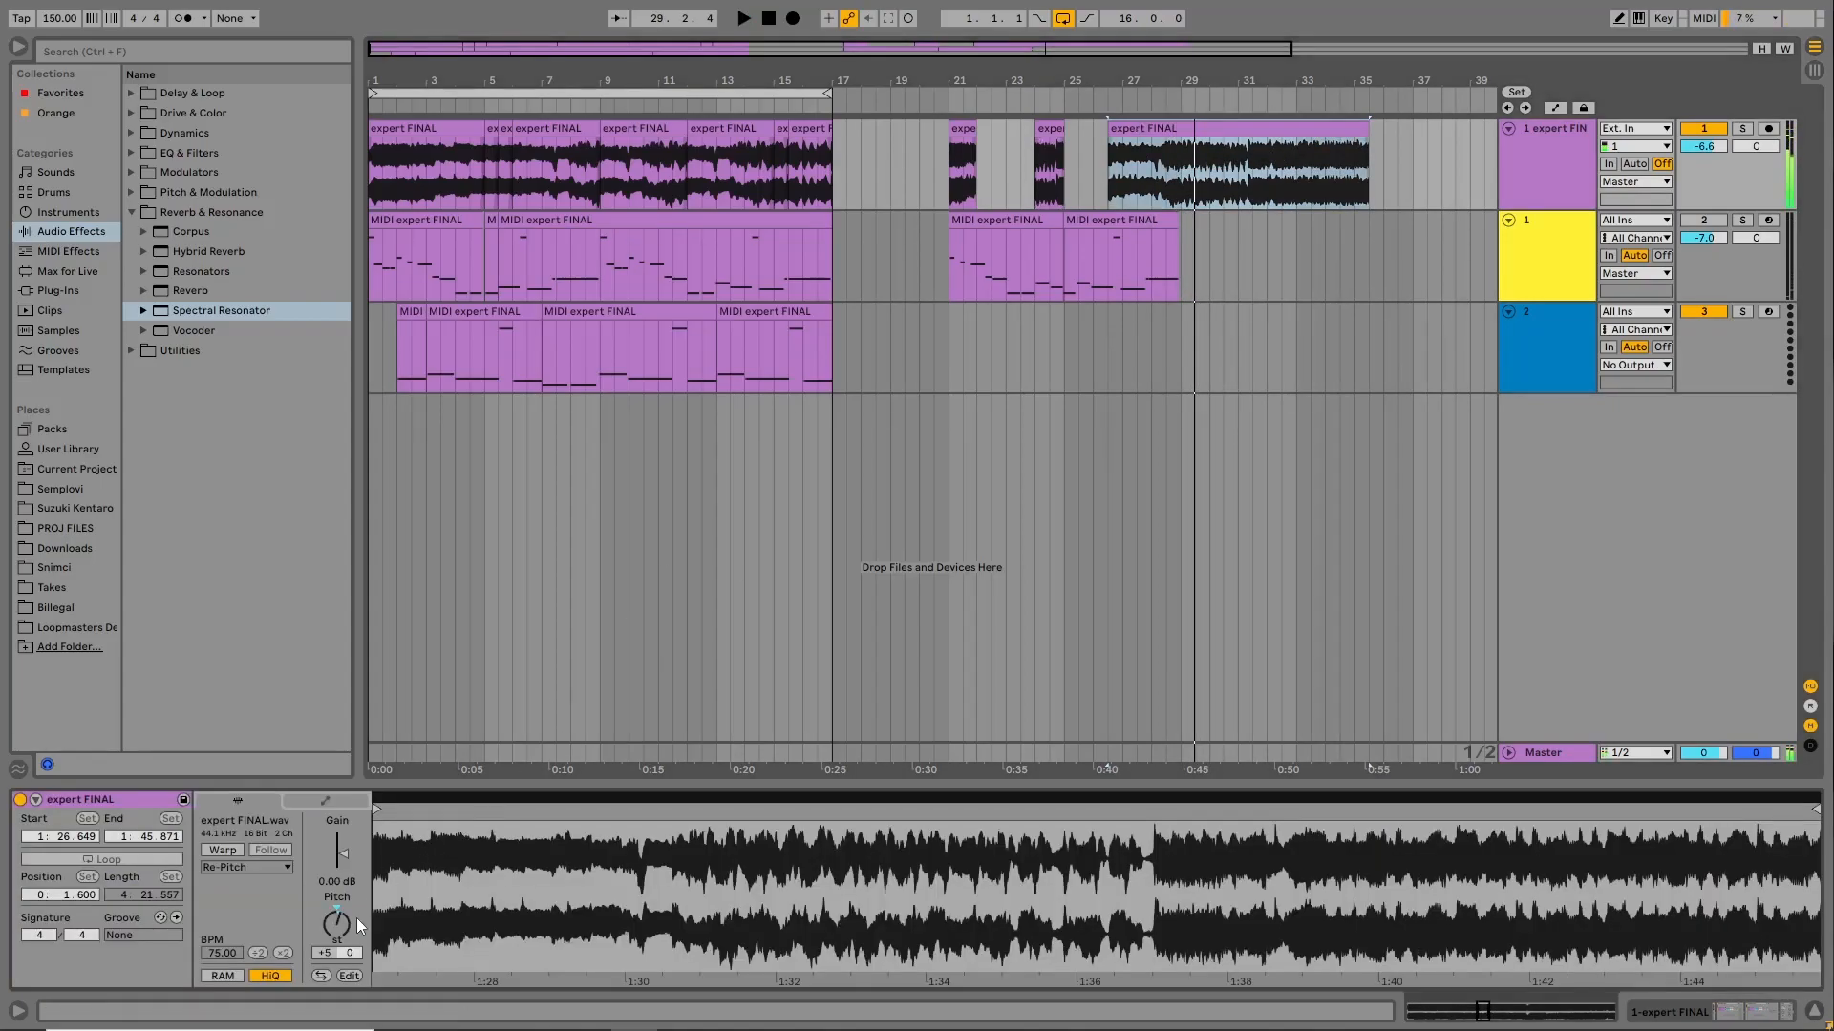
{"action": "left_click_drag", "start_coordinate": [346, 938], "coordinate": [345, 939]}
{"action": "key", "text": "space"}
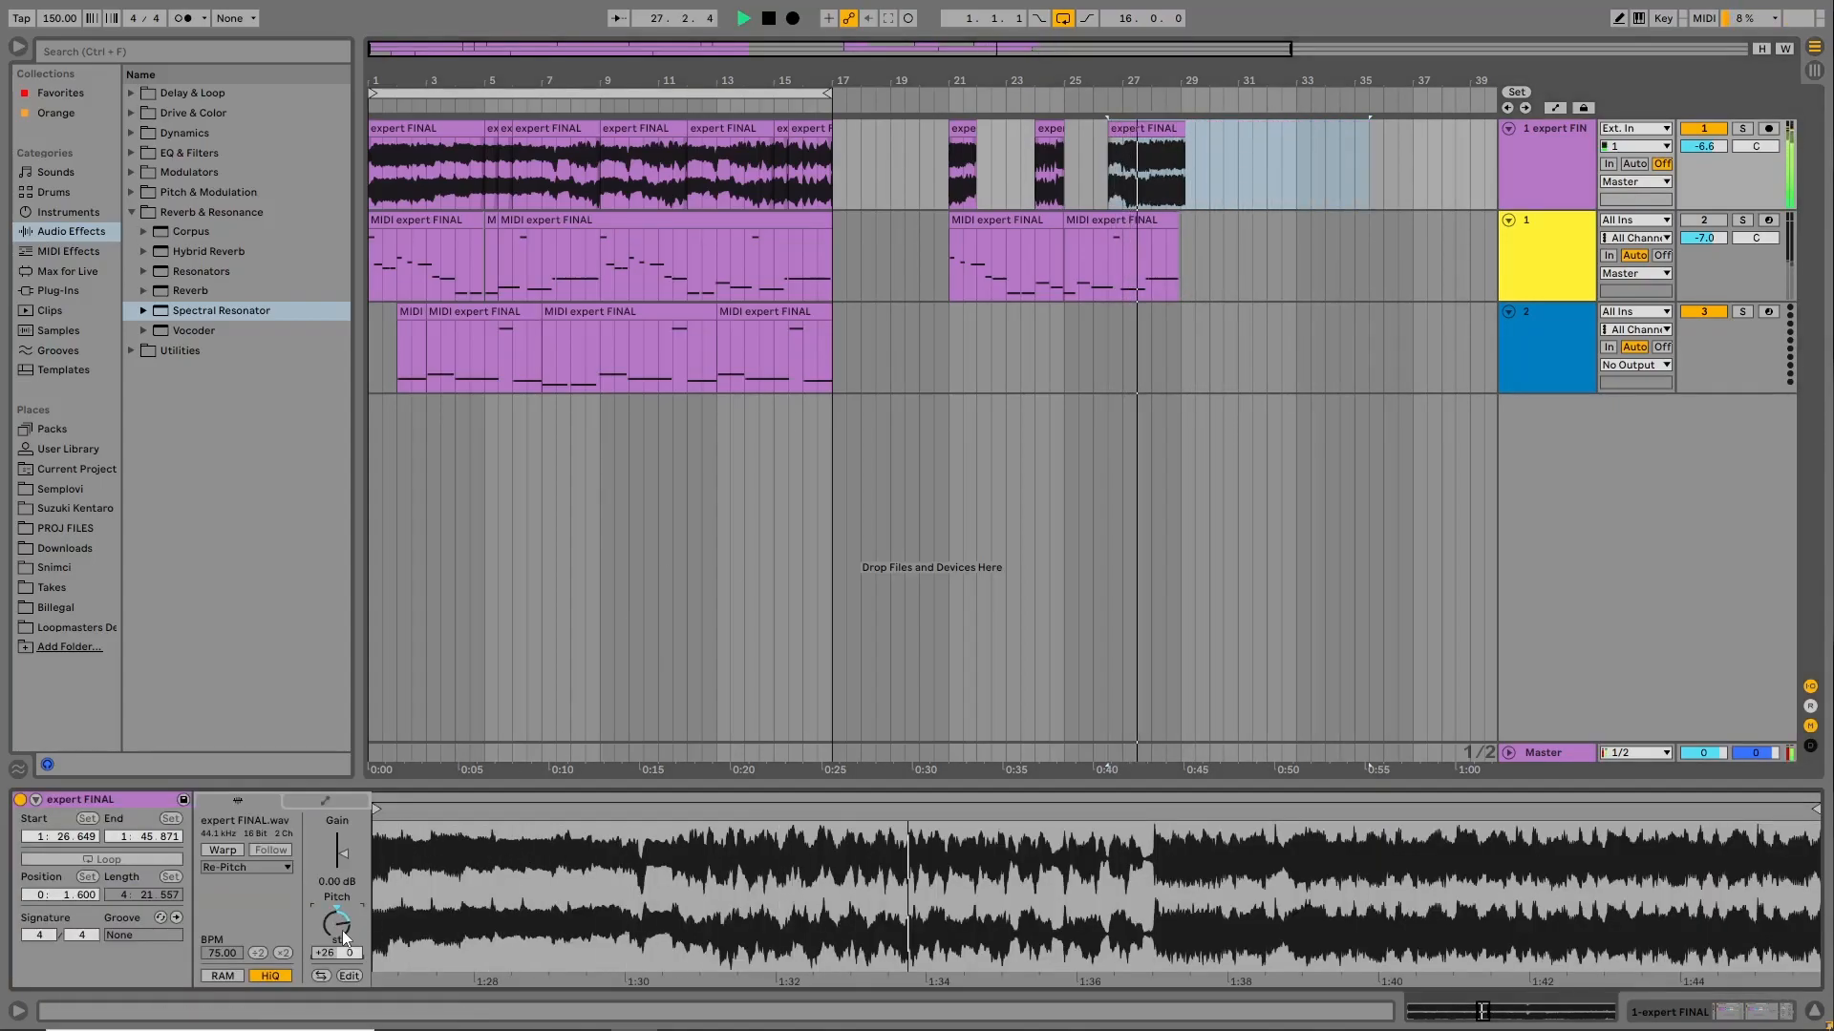
{"action": "key", "text": "space"}
{"action": "left_click_drag", "start_coordinate": [342, 931], "coordinate": [344, 938]}
{"action": "key", "text": "space"}
{"action": "key", "text": "space"}
{"action": "key", "text": "space"}
{"action": "key", "text": "space"}
{"action": "key", "text": "space"}
{"action": "key", "text": "space"}
Split the duplicated MIDI clip on track 1 at 26.3.1 and shift the second part's content so the melody starts there.
{"action": "left_click", "coordinate": [1113, 263]}
{"action": "key", "text": "space"}
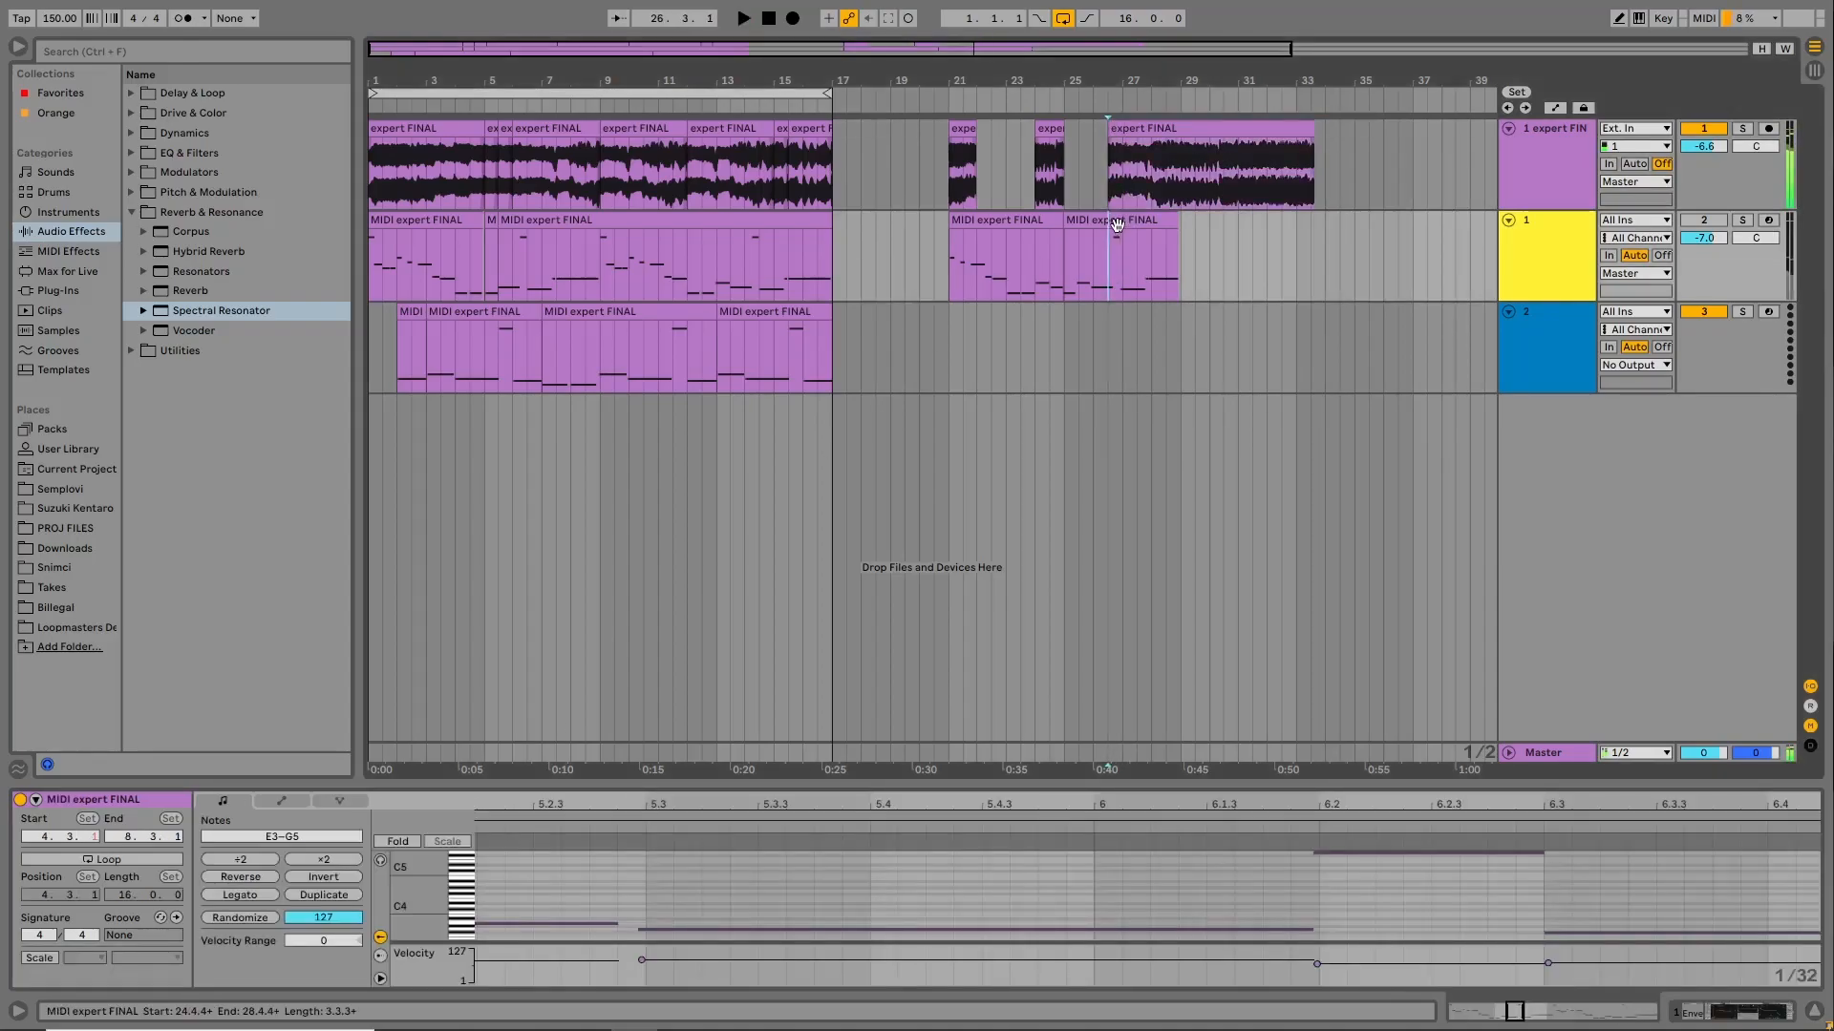
{"action": "key", "text": "ctrl+e"}
{"action": "left_click", "coordinate": [1137, 253]}
{"action": "key", "text": "space"}
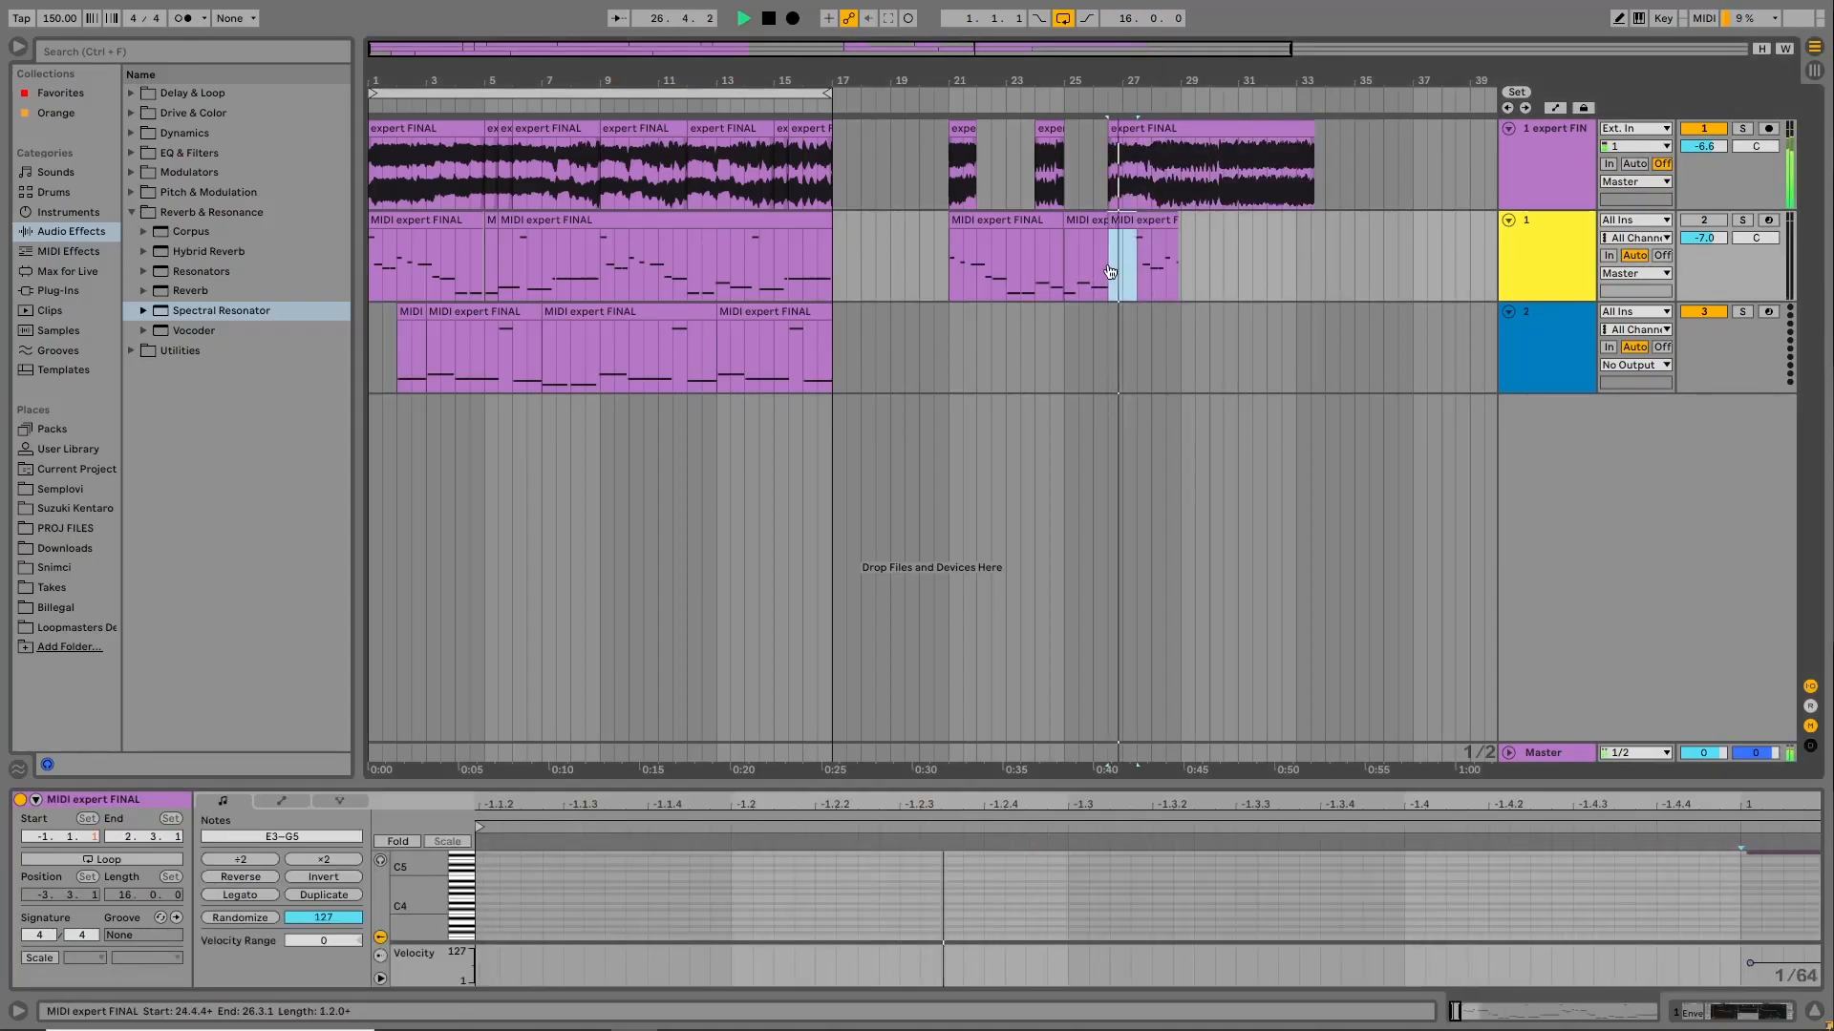
Copy track 2's clip from bar 7 to bar 27, start its content at 10.3.1, and loop three bars from 30.1.1.
{"action": "left_click", "coordinate": [663, 313]}
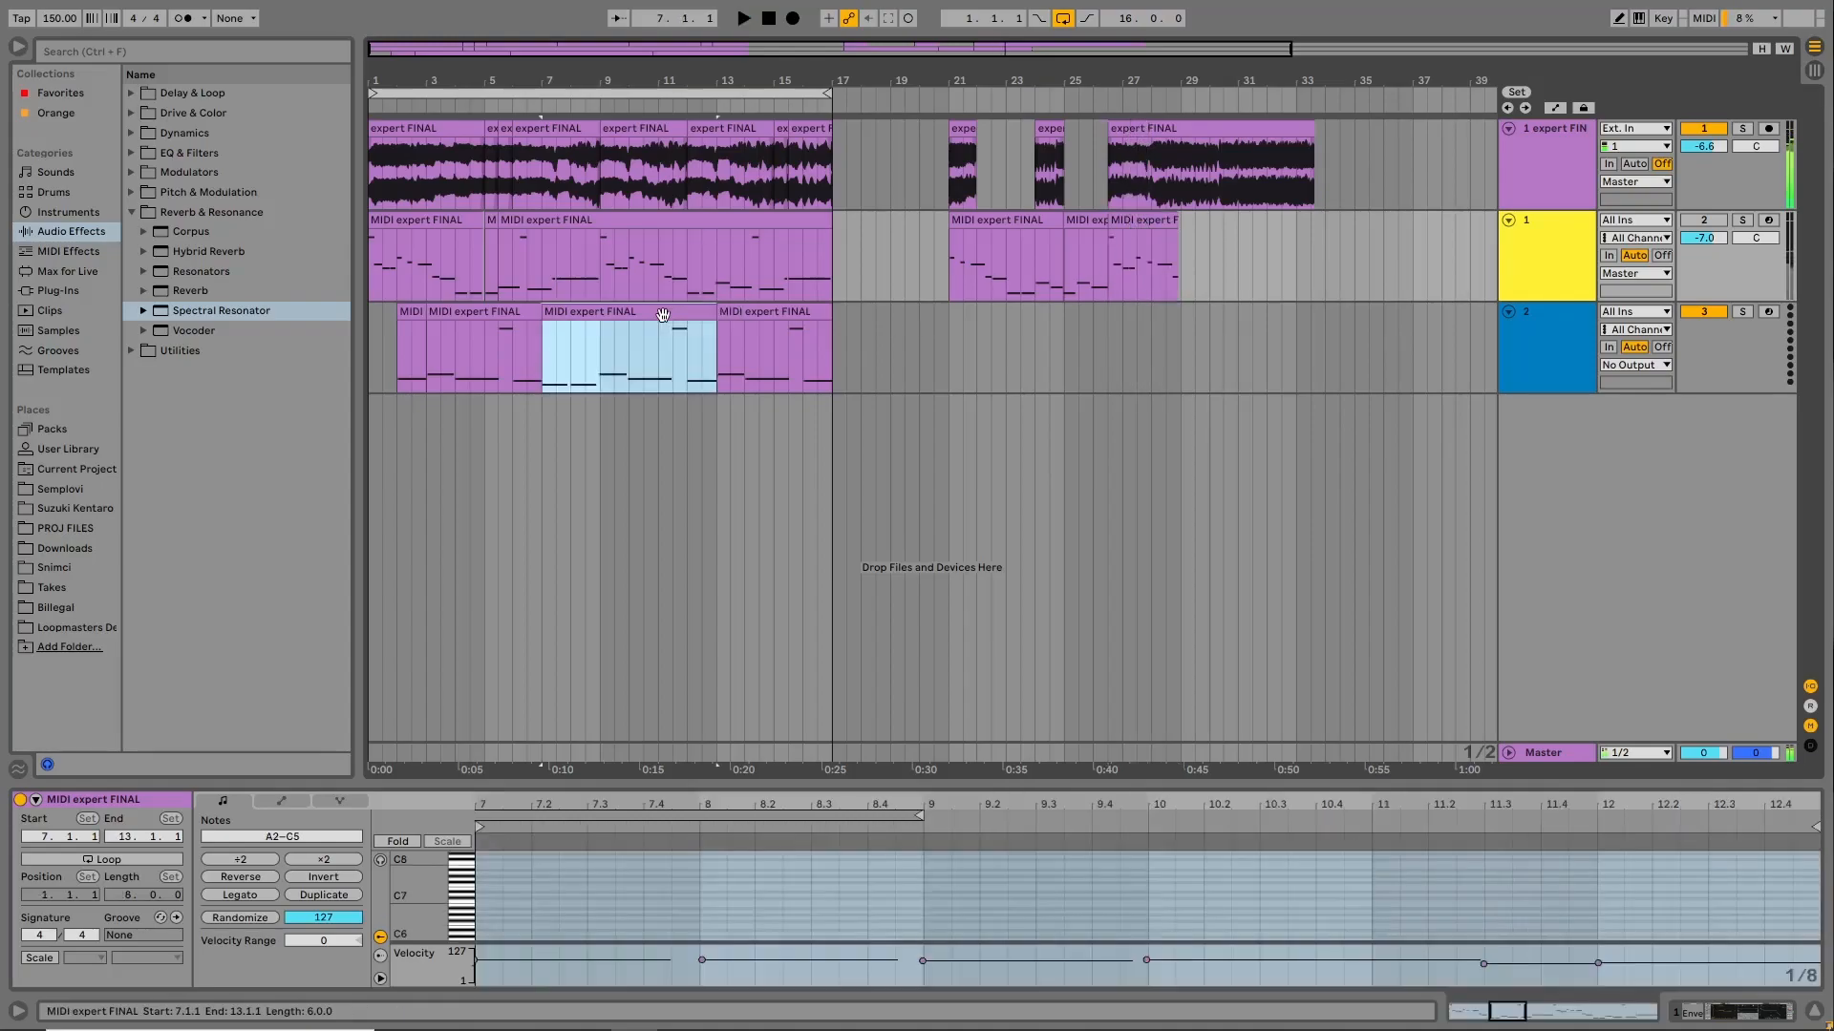
{"action": "key", "text": "ctrl+c"}
{"action": "left_click", "coordinate": [1127, 338]}
{"action": "key", "text": "ctrl+v"}
{"action": "key", "text": "space"}
{"action": "key", "text": "space"}
{"action": "left_click_drag", "start_coordinate": [1224, 359], "coordinate": [1292, 357]}
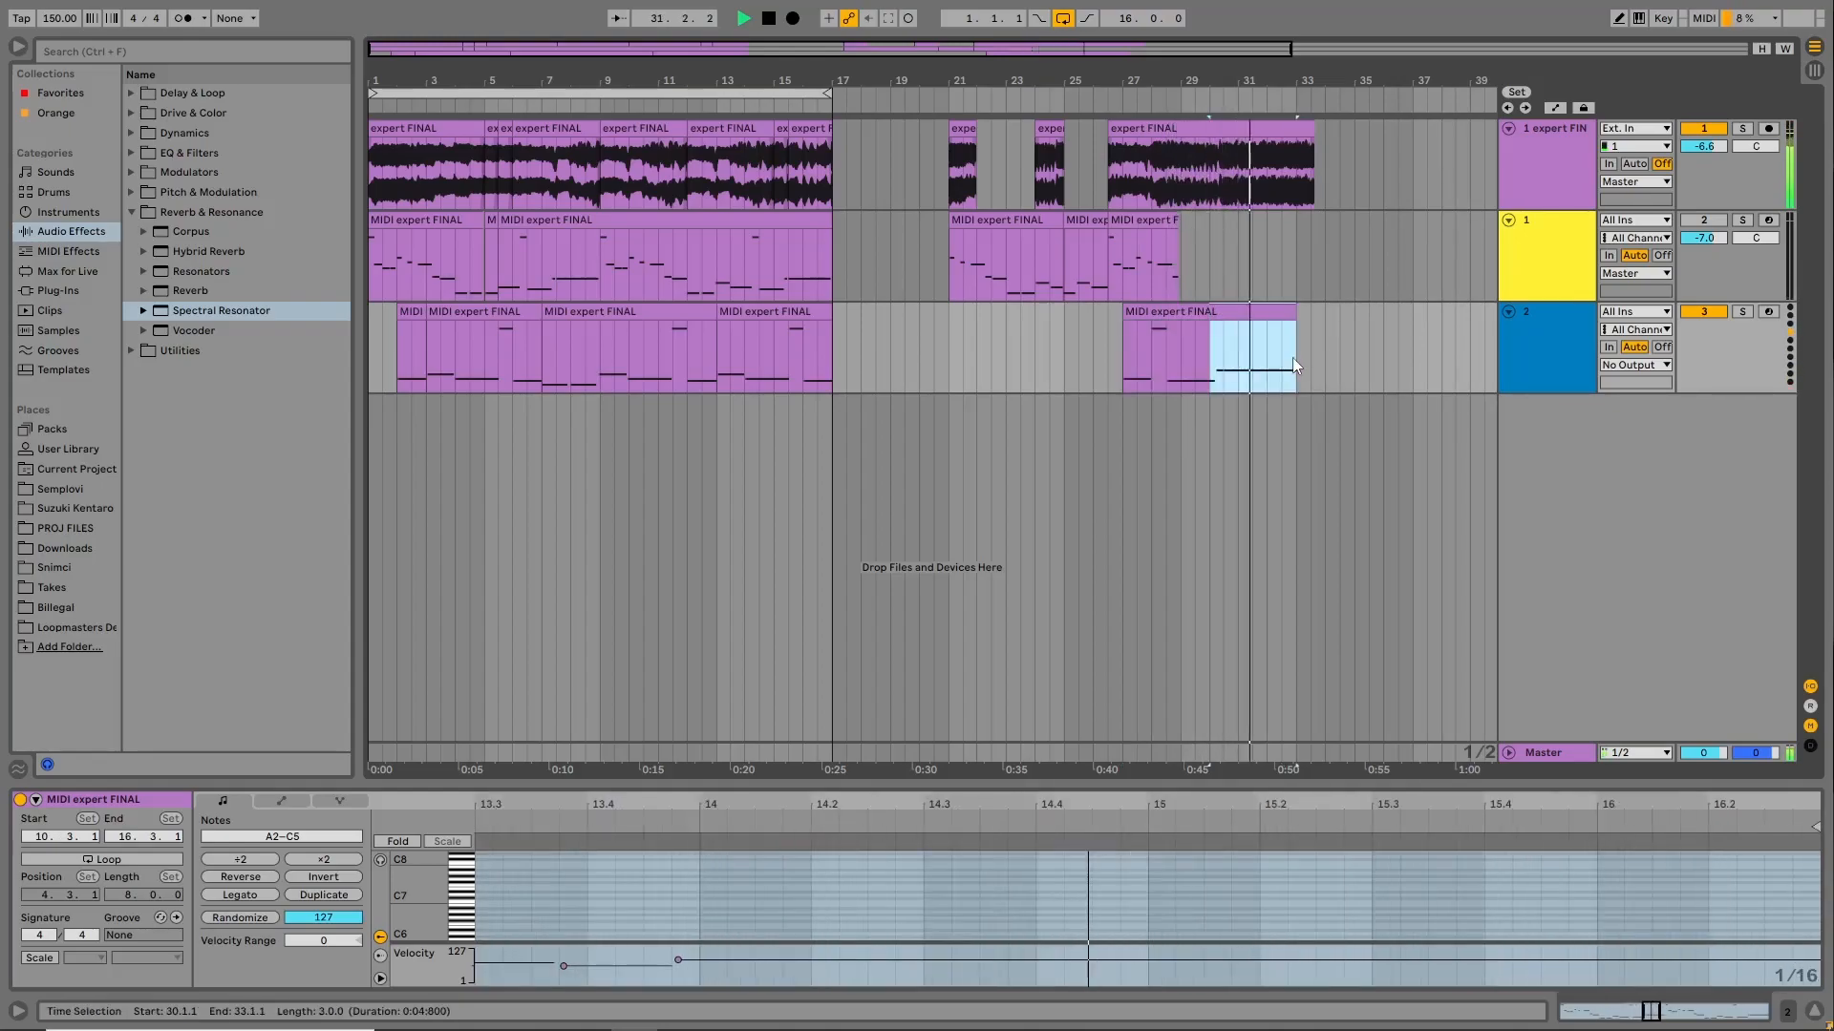
{"action": "key", "text": "ctrl+l"}
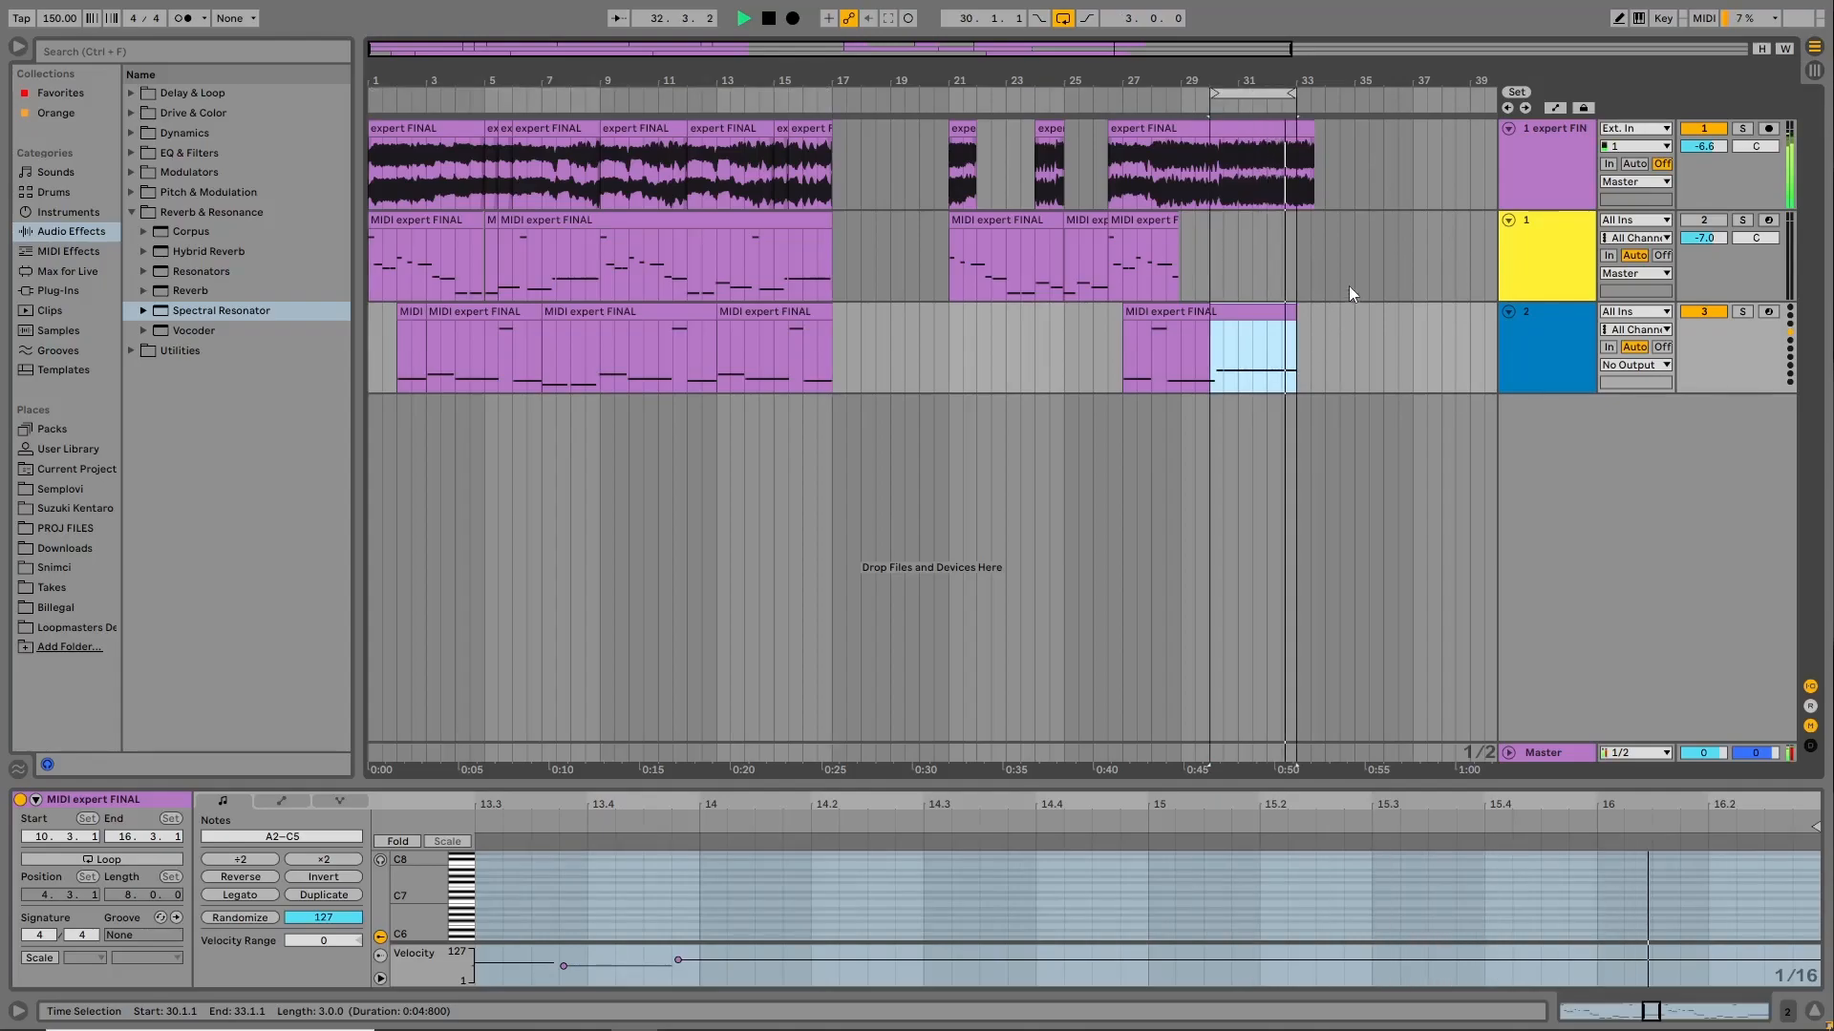
Show the audio track's devices and expand the collapsed Audio Effect Rack that holds the Corpus chains.
{"action": "left_click", "coordinate": [1213, 176]}
{"action": "key", "text": "shift+Tab"}
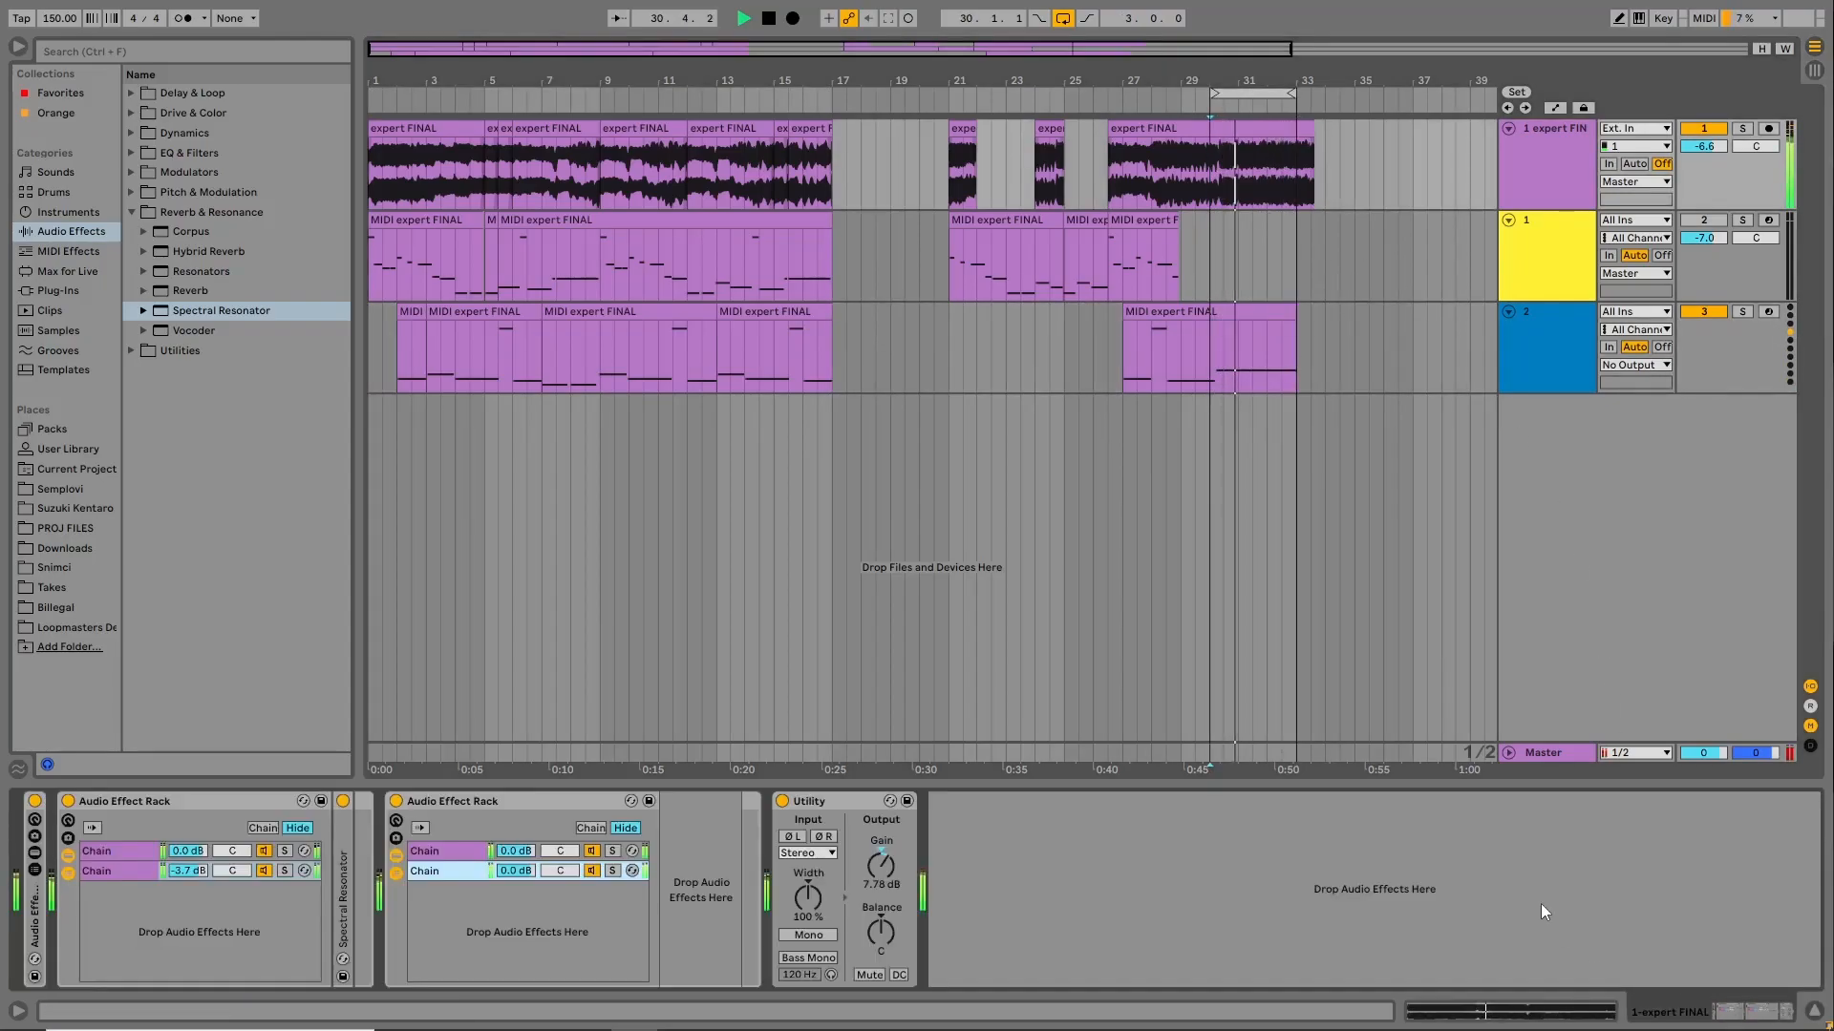
{"action": "double_click", "coordinate": [35, 919]}
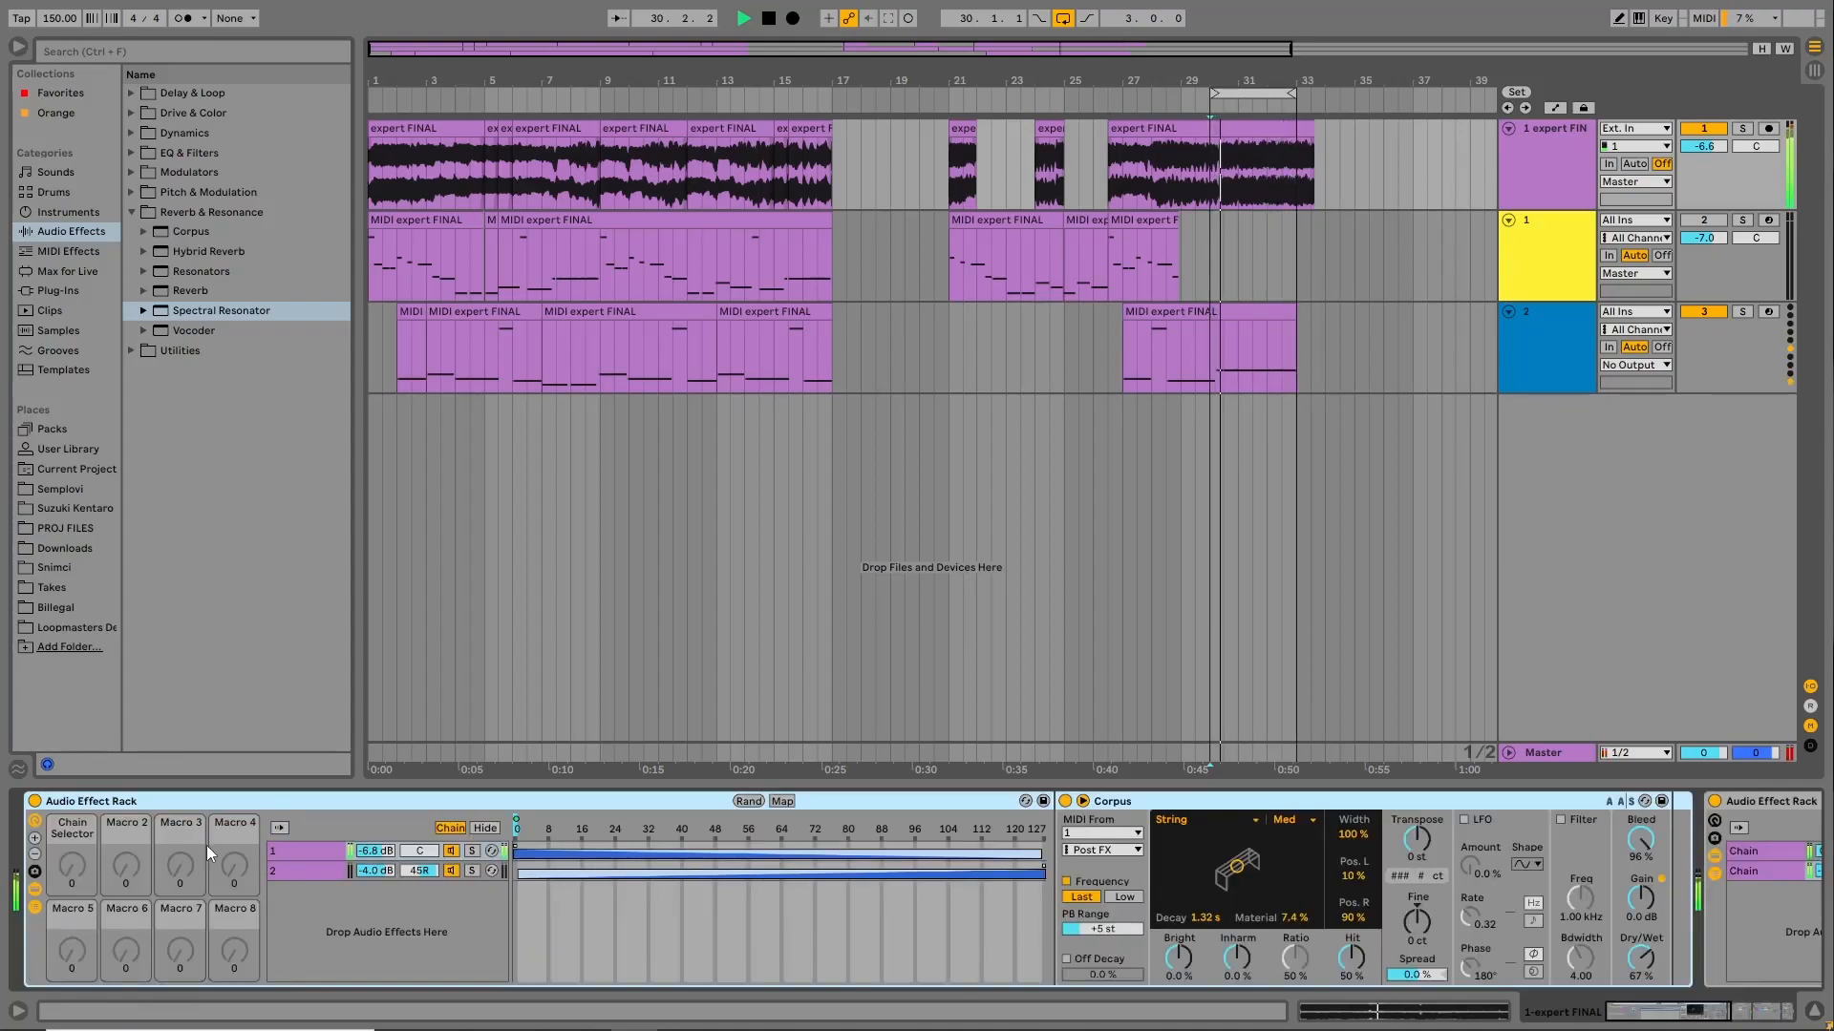
Copy track 1's last MIDI clip to 32.1.1 and trim the copy to end at 33.1.1.
{"action": "left_click", "coordinate": [1146, 220]}
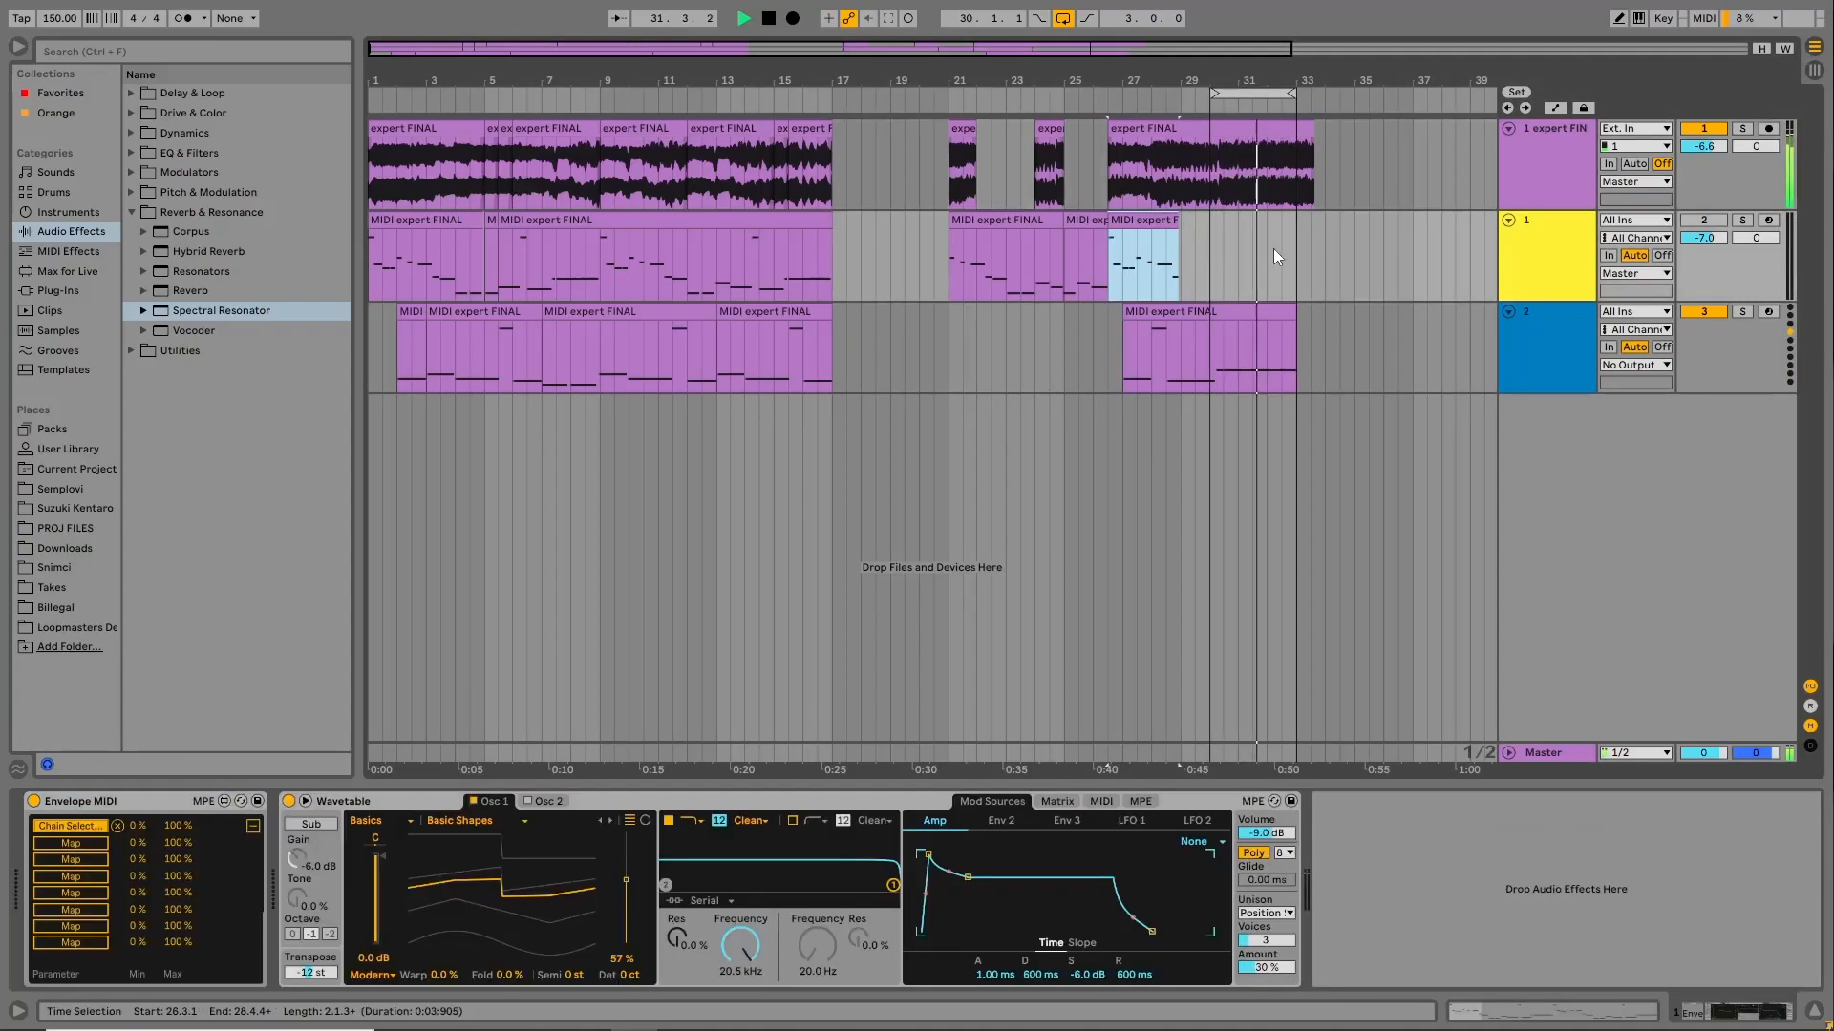
{"action": "left_click", "coordinate": [1266, 241]}
{"action": "key", "text": "ctrl+v"}
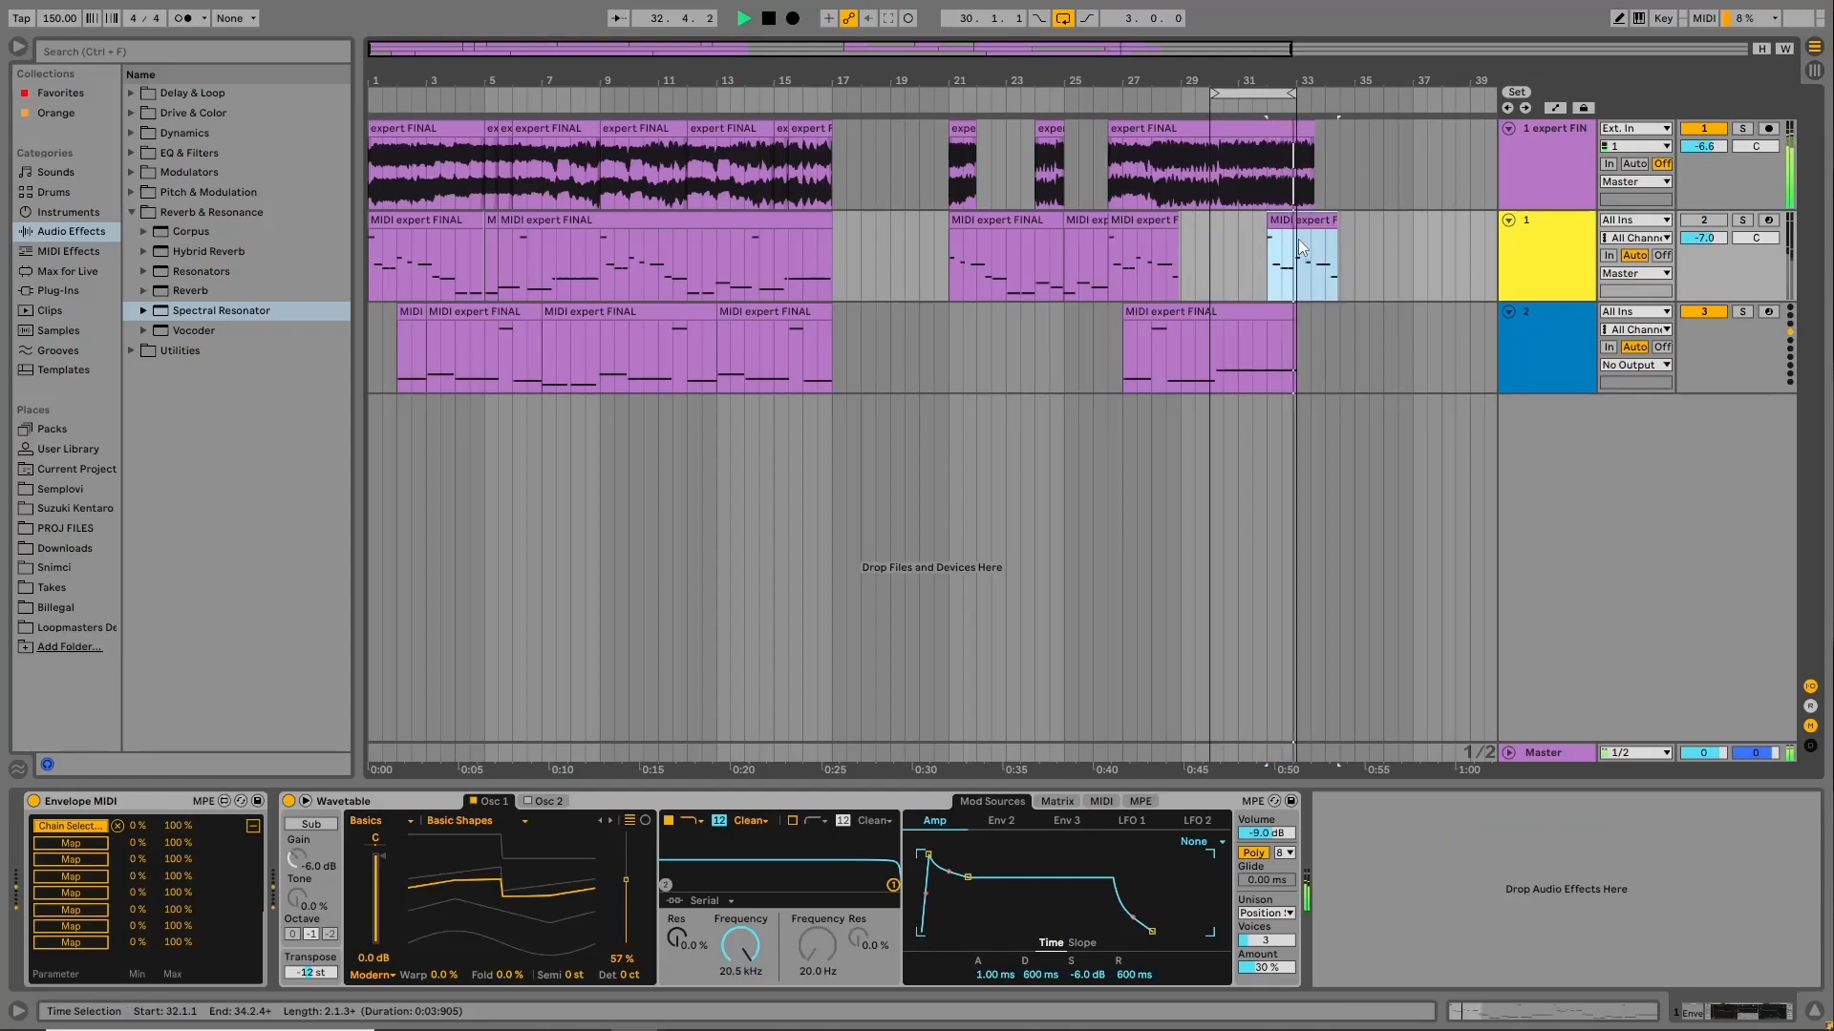
{"action": "left_click_drag", "start_coordinate": [1338, 218], "coordinate": [1295, 228]}
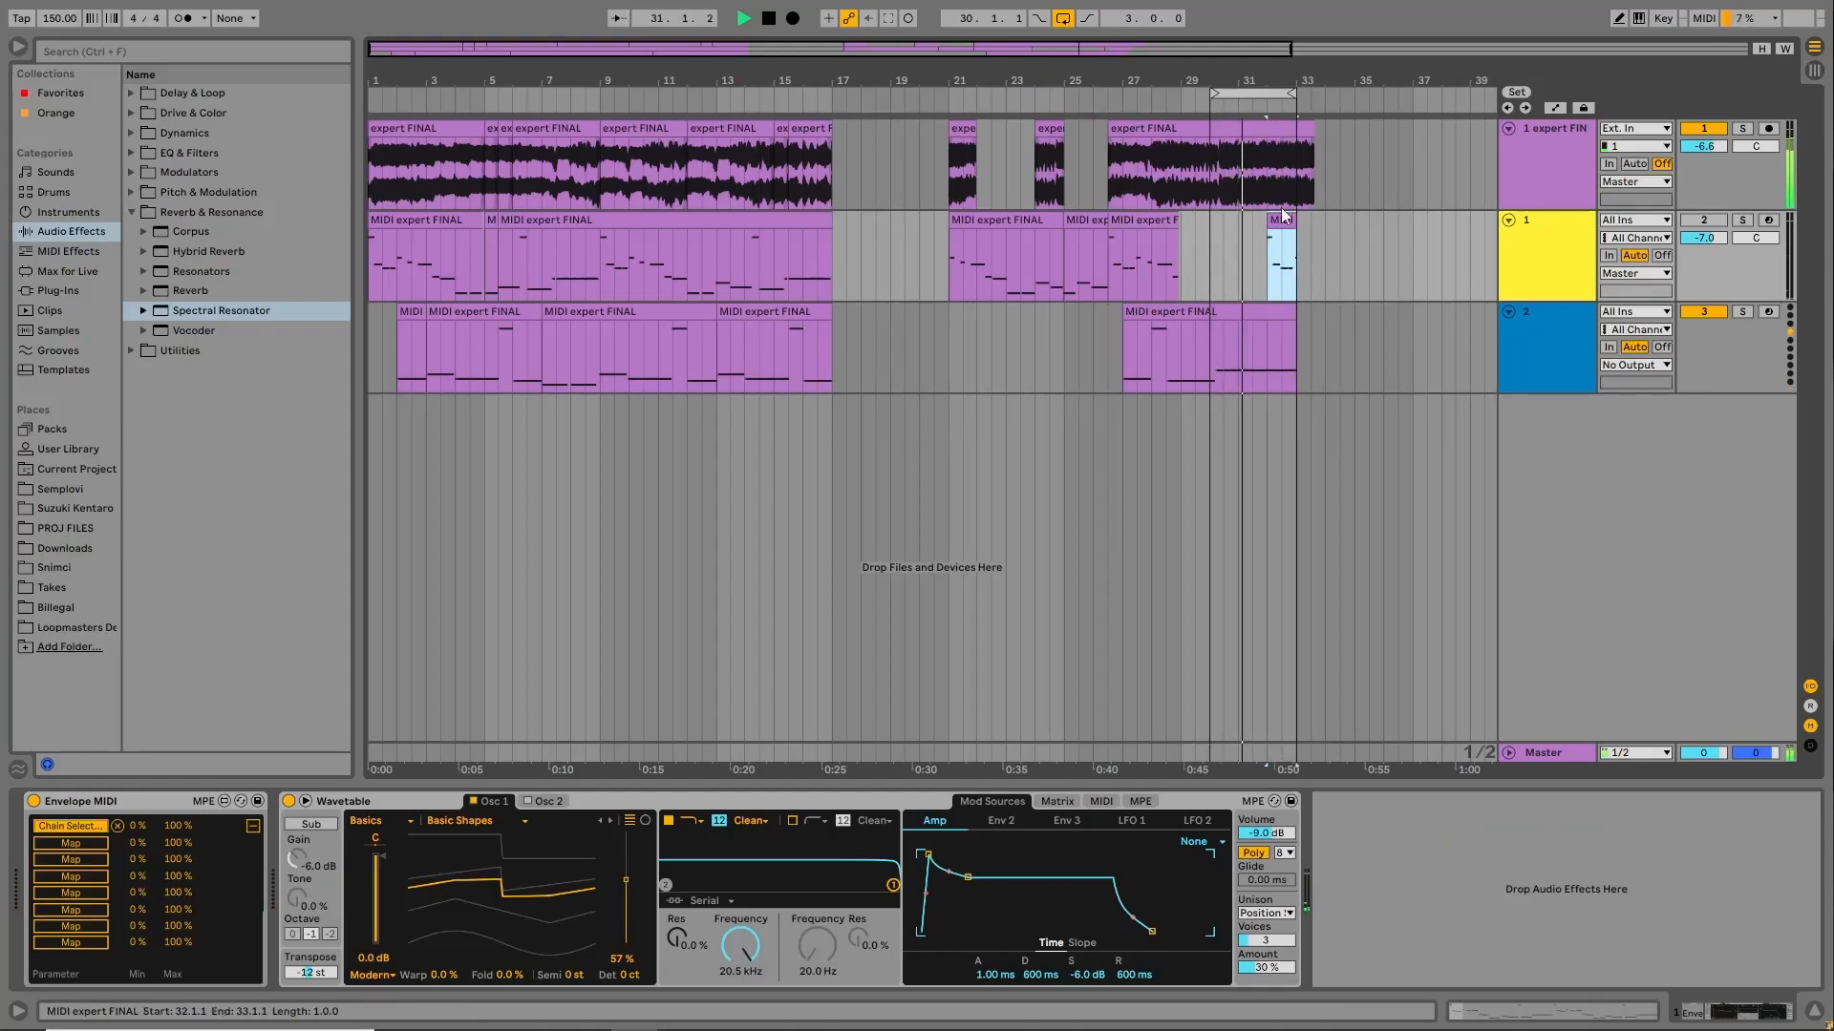
Check the Corpus rack's chain selector during playback, collapse the rack and look through the next rack's two chains.
{"action": "left_click", "coordinate": [1542, 169]}
{"action": "mouse_move", "coordinate": [1715, 1017]}
{"action": "left_mouse_down"}
{"action": "mouse_move", "coordinate": [1748, 1017]}
{"action": "mouse_move", "coordinate": [1698, 1015]}
{"action": "left_mouse_up"}
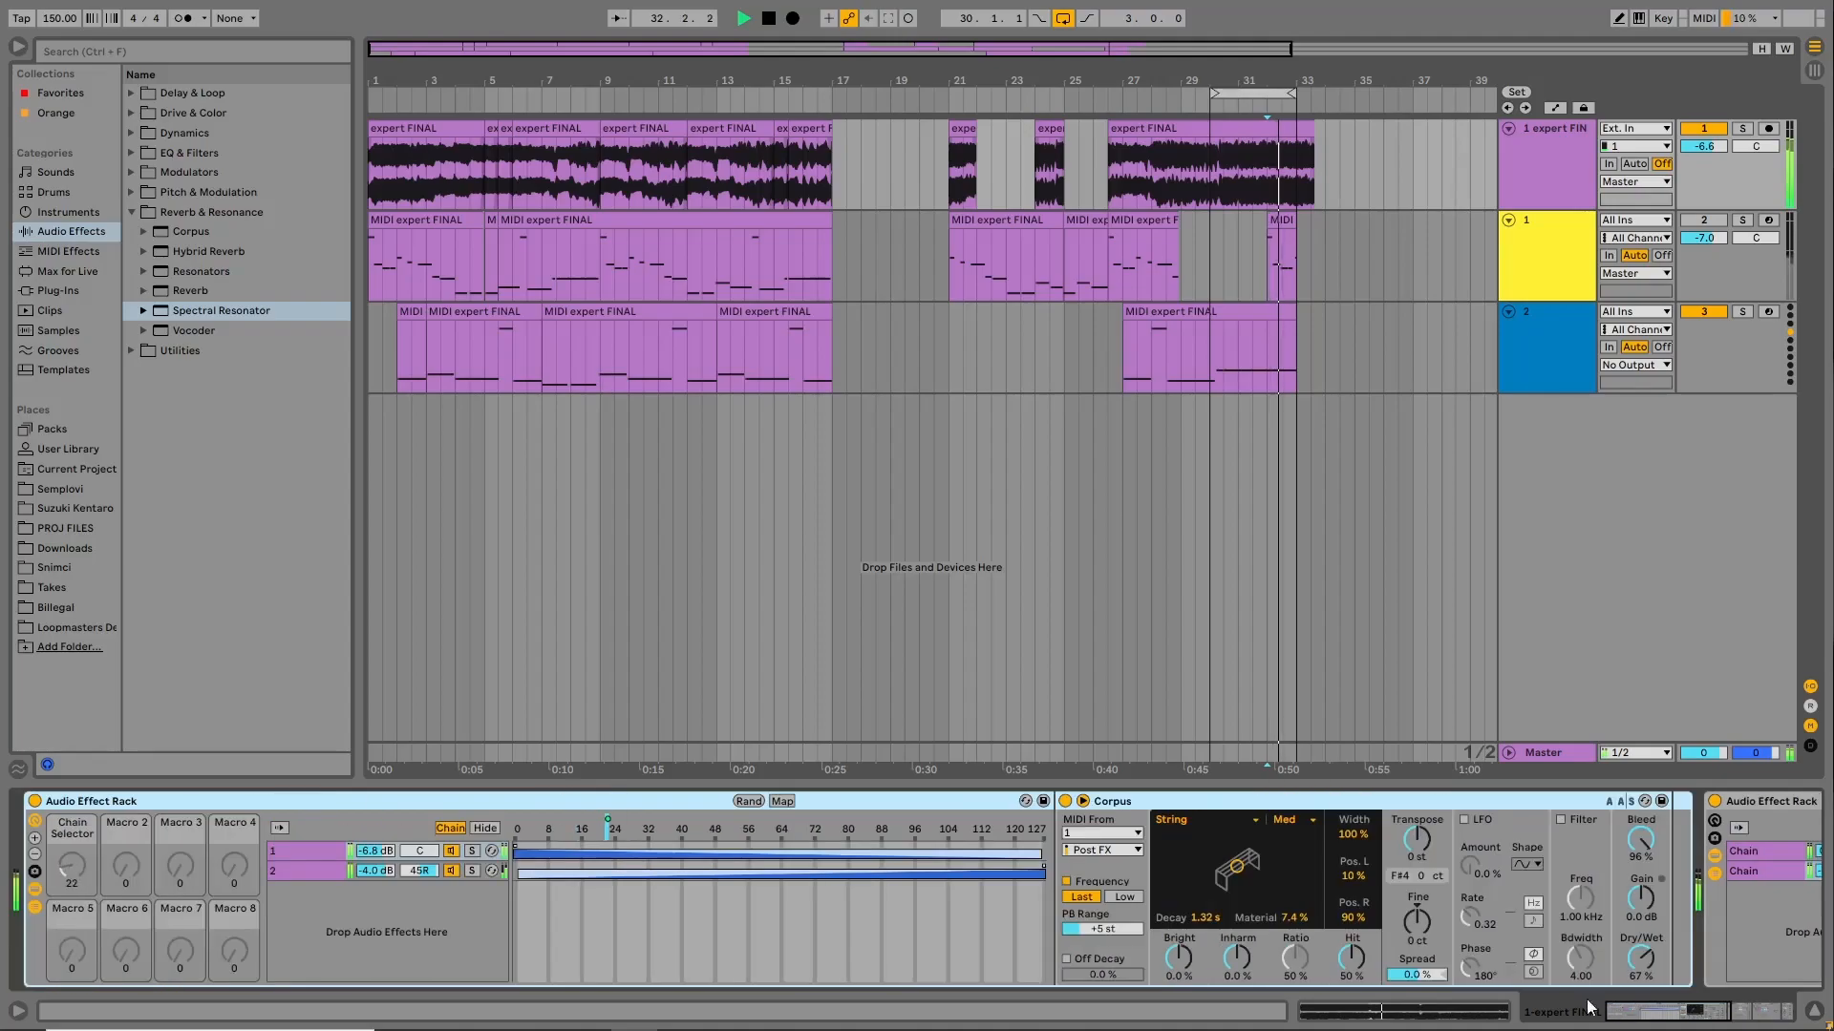
{"action": "double_click", "coordinate": [195, 806]}
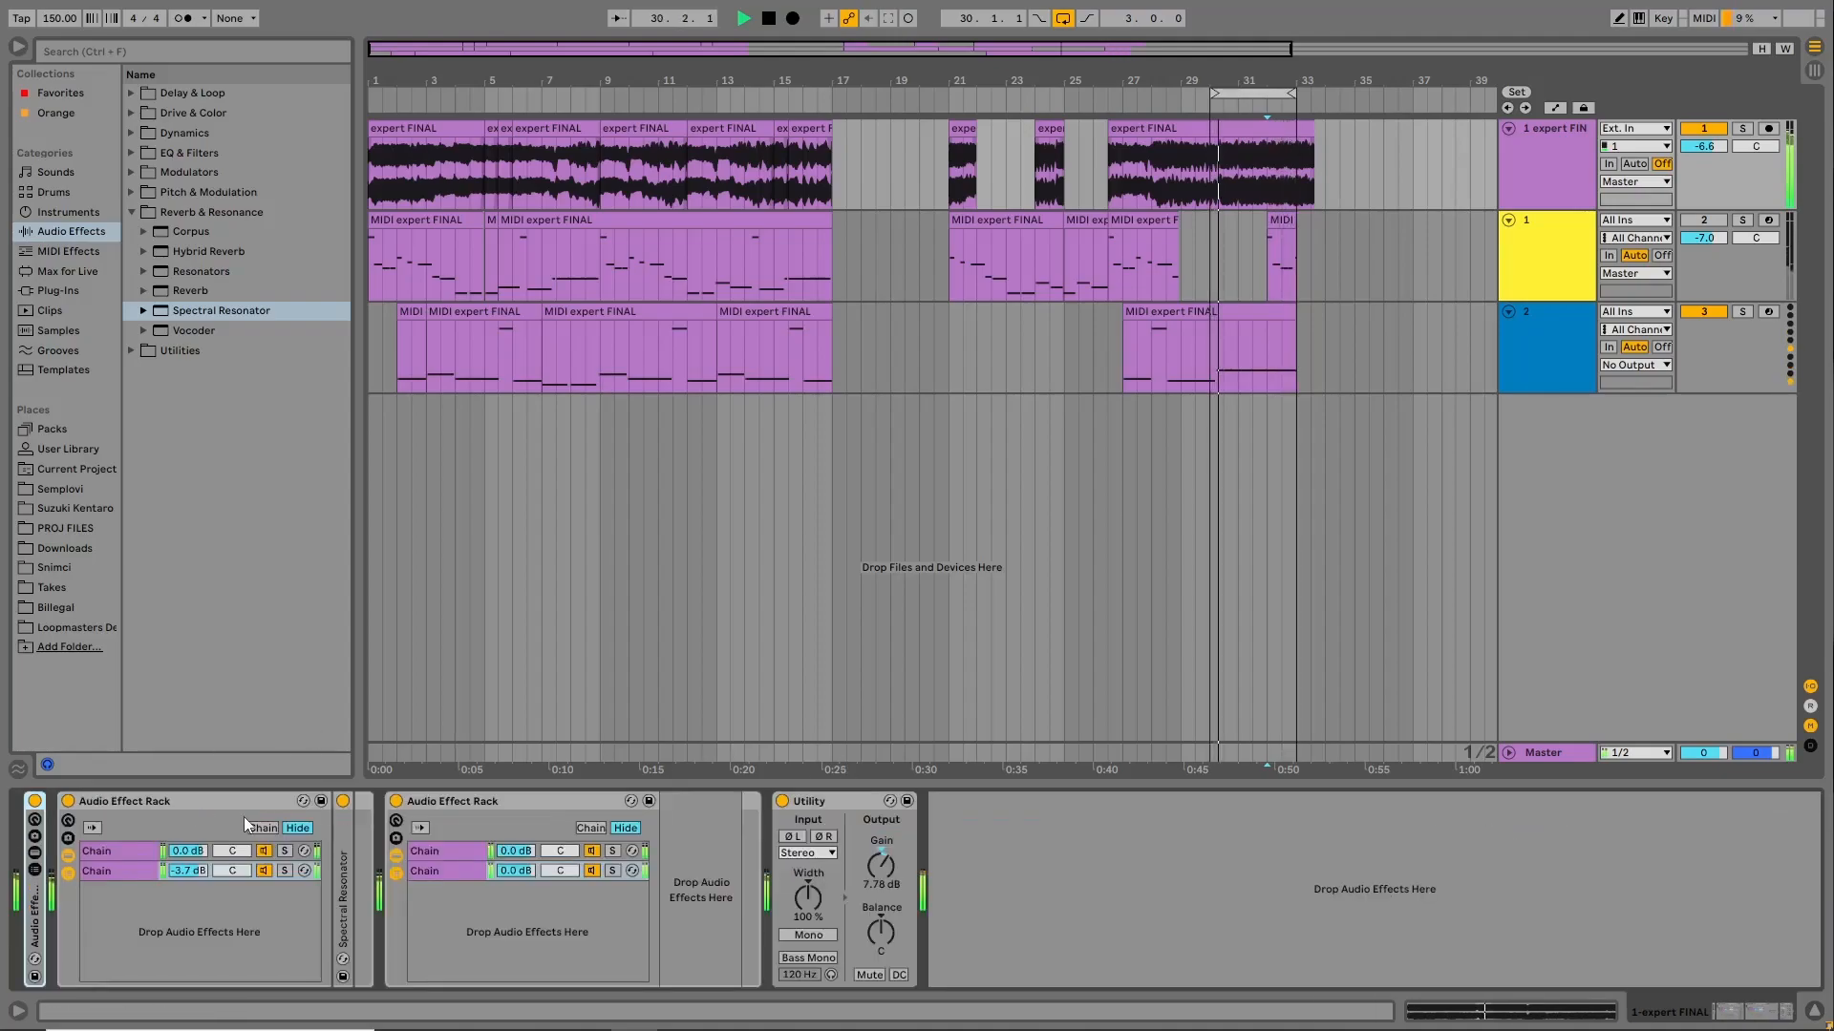
{"action": "left_click", "coordinate": [128, 873]}
{"action": "left_click", "coordinate": [143, 853]}
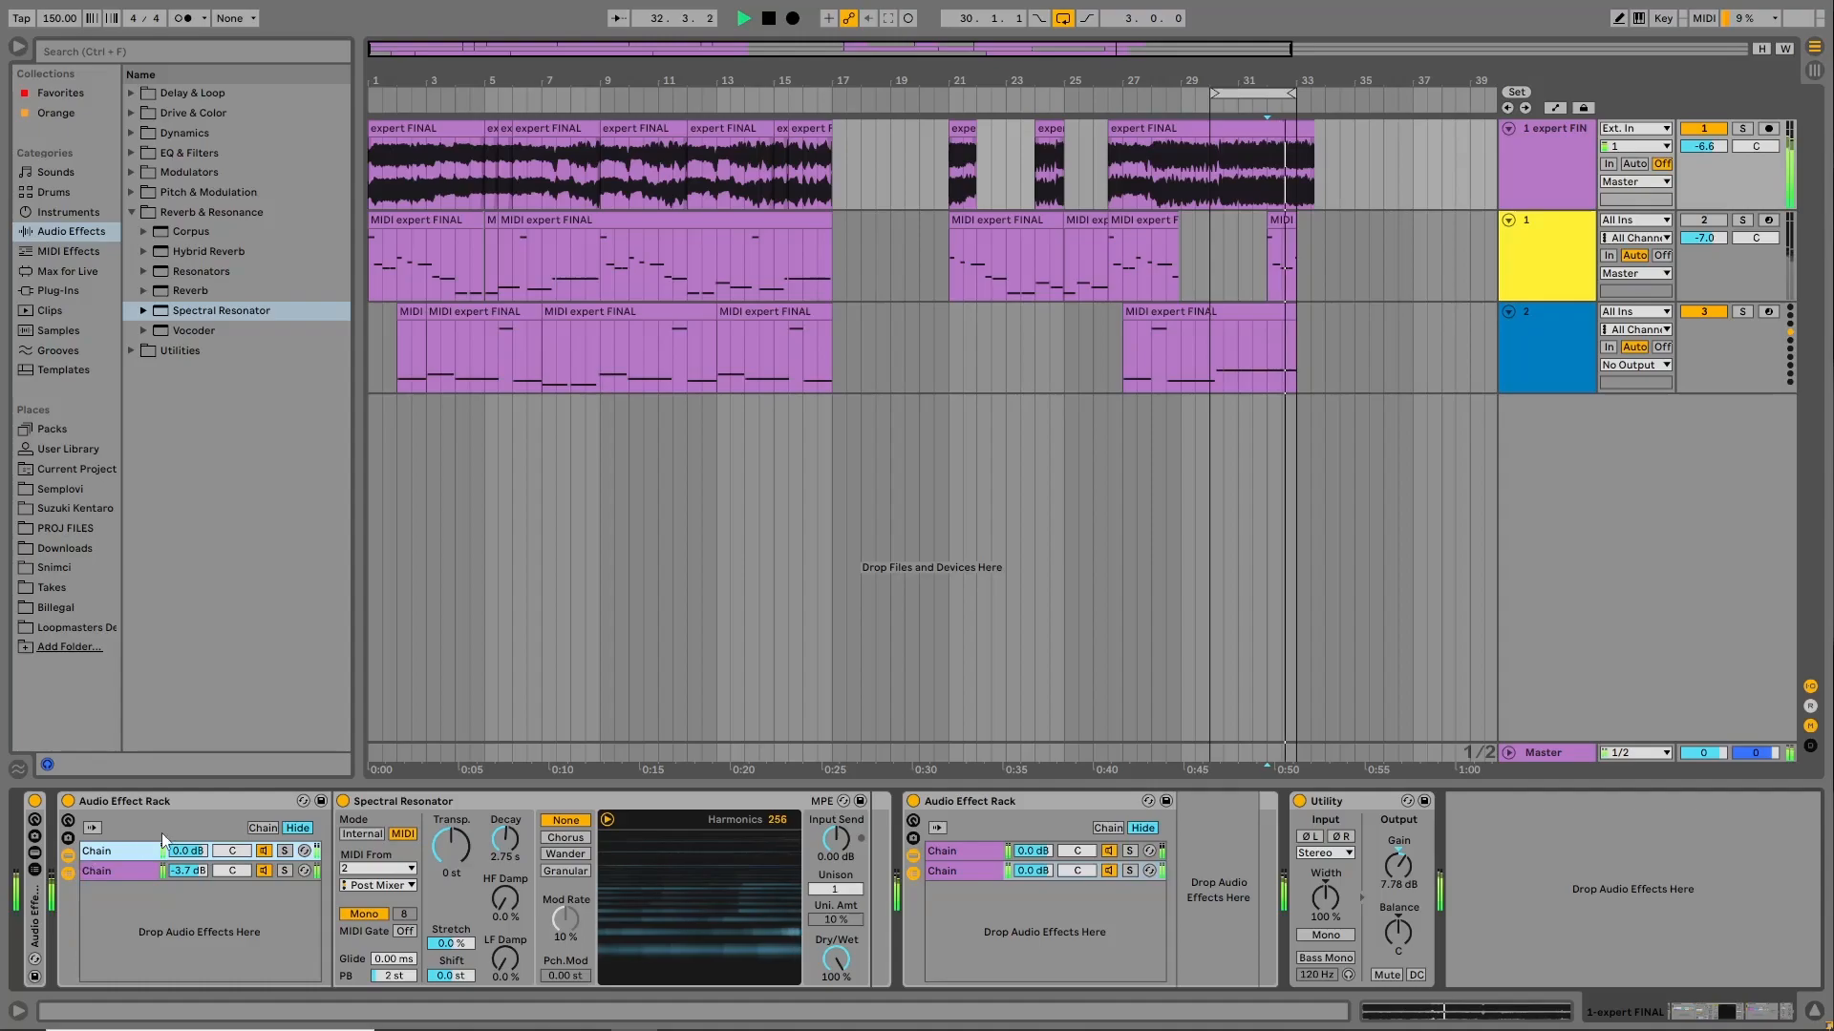
Extend both chain zones of the Spectral Resonator rack to 0–127 and give them opposing fades for a crossfade.
{"action": "left_click", "coordinate": [259, 827]}
{"action": "left_click", "coordinate": [336, 872]}
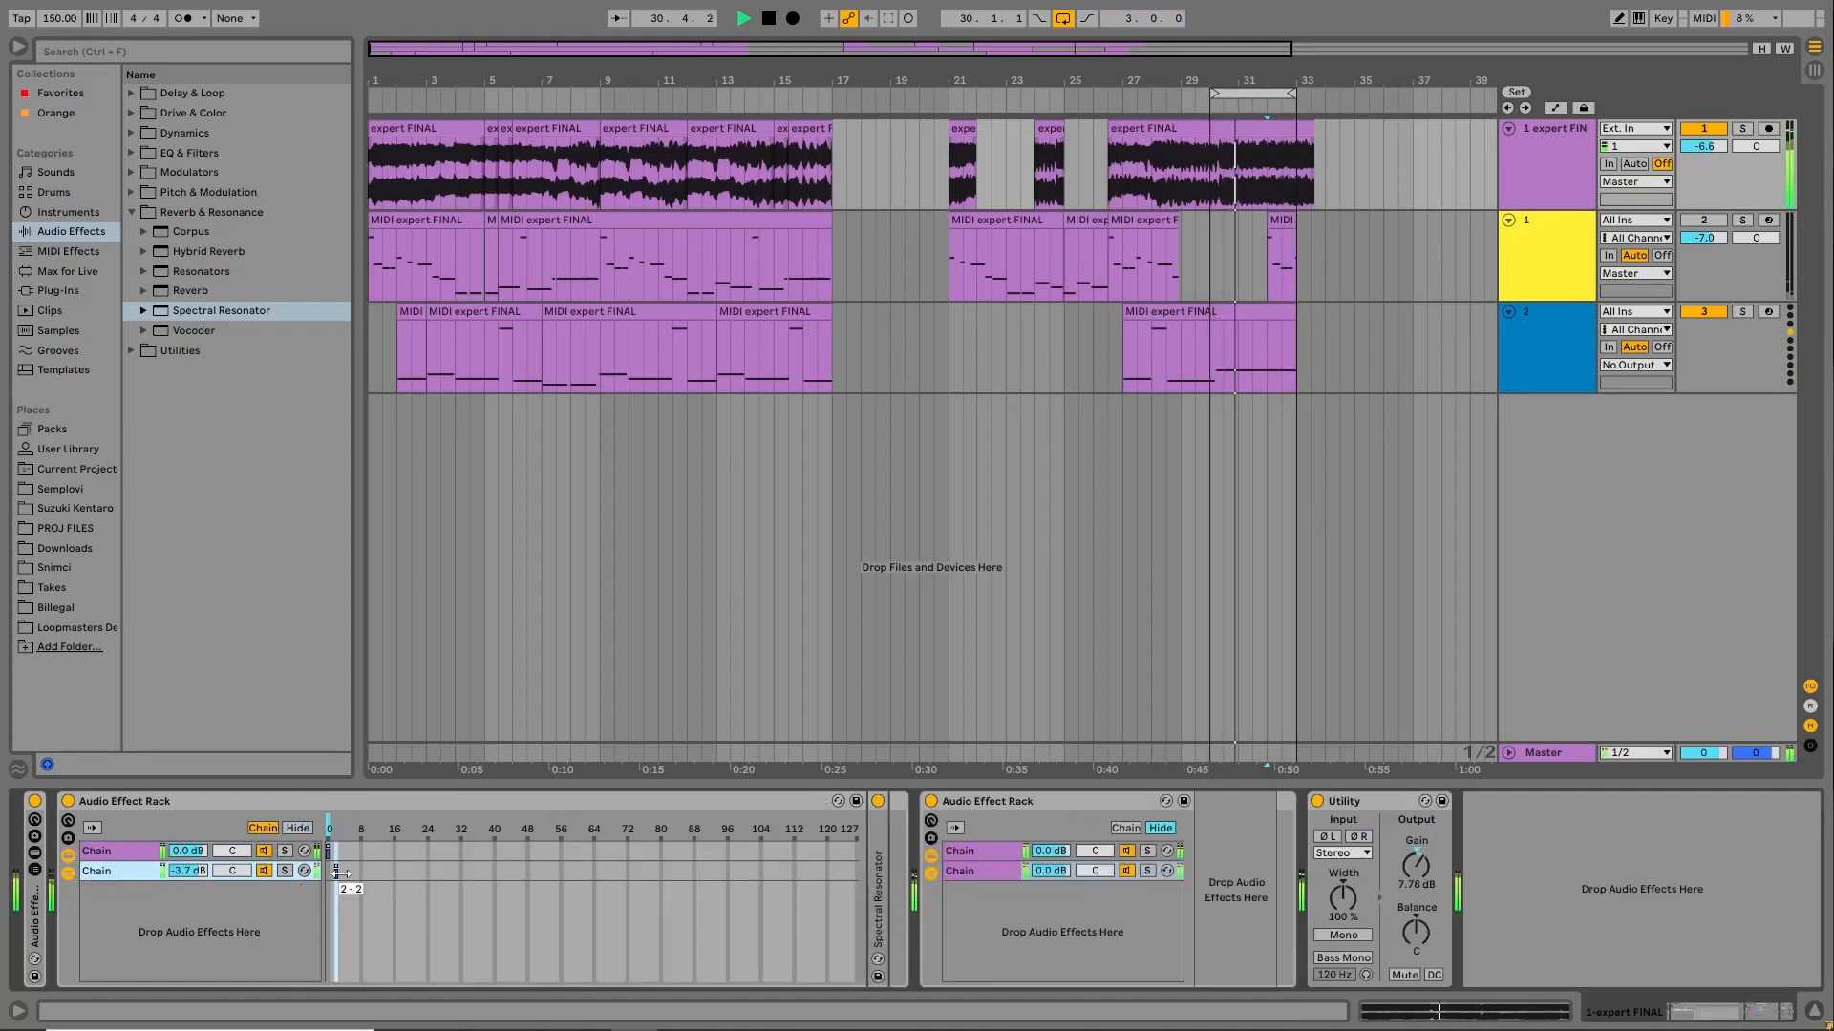
{"action": "left_click_drag", "start_coordinate": [852, 872], "coordinate": [784, 865]}
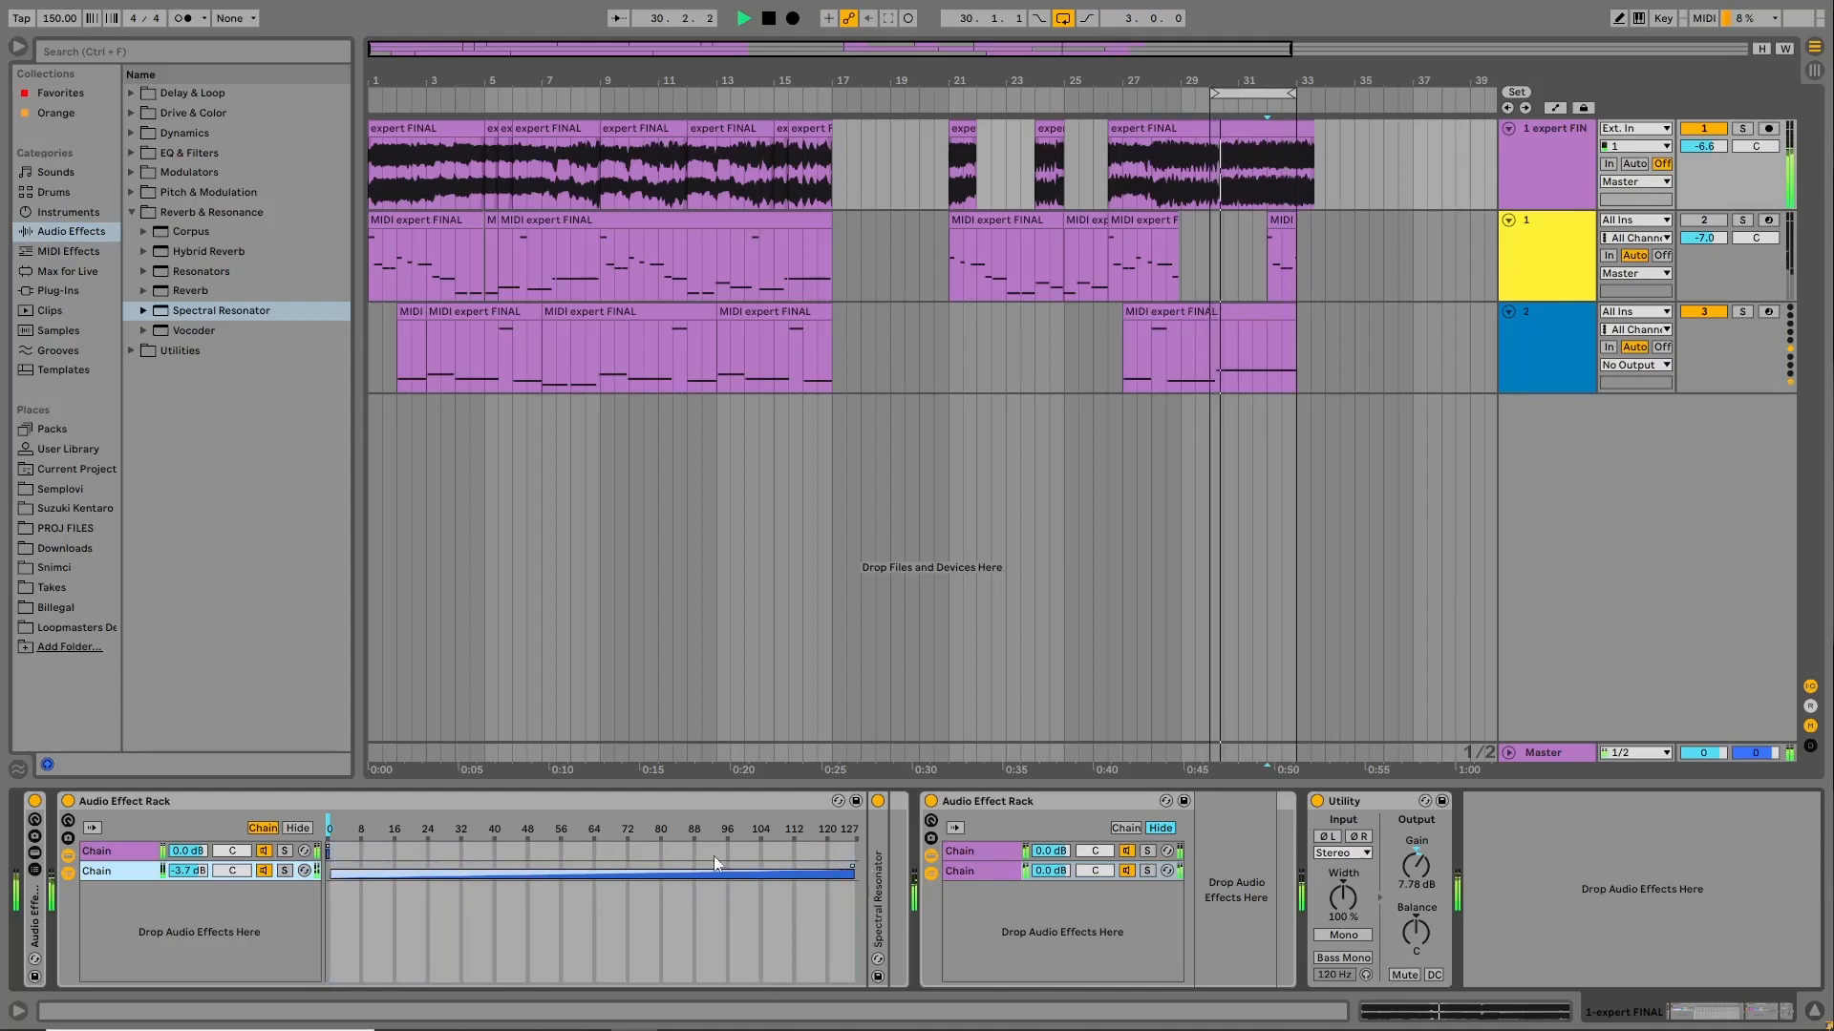
{"action": "mouse_move", "coordinate": [330, 847]}
{"action": "left_mouse_down"}
{"action": "mouse_move", "coordinate": [852, 844]}
{"action": "mouse_move", "coordinate": [319, 859]}
{"action": "left_mouse_up"}
Map the Spectral Resonator rack's chain selector to Macro 1 and set the macro to 71.
{"action": "right_click", "coordinate": [334, 854]}
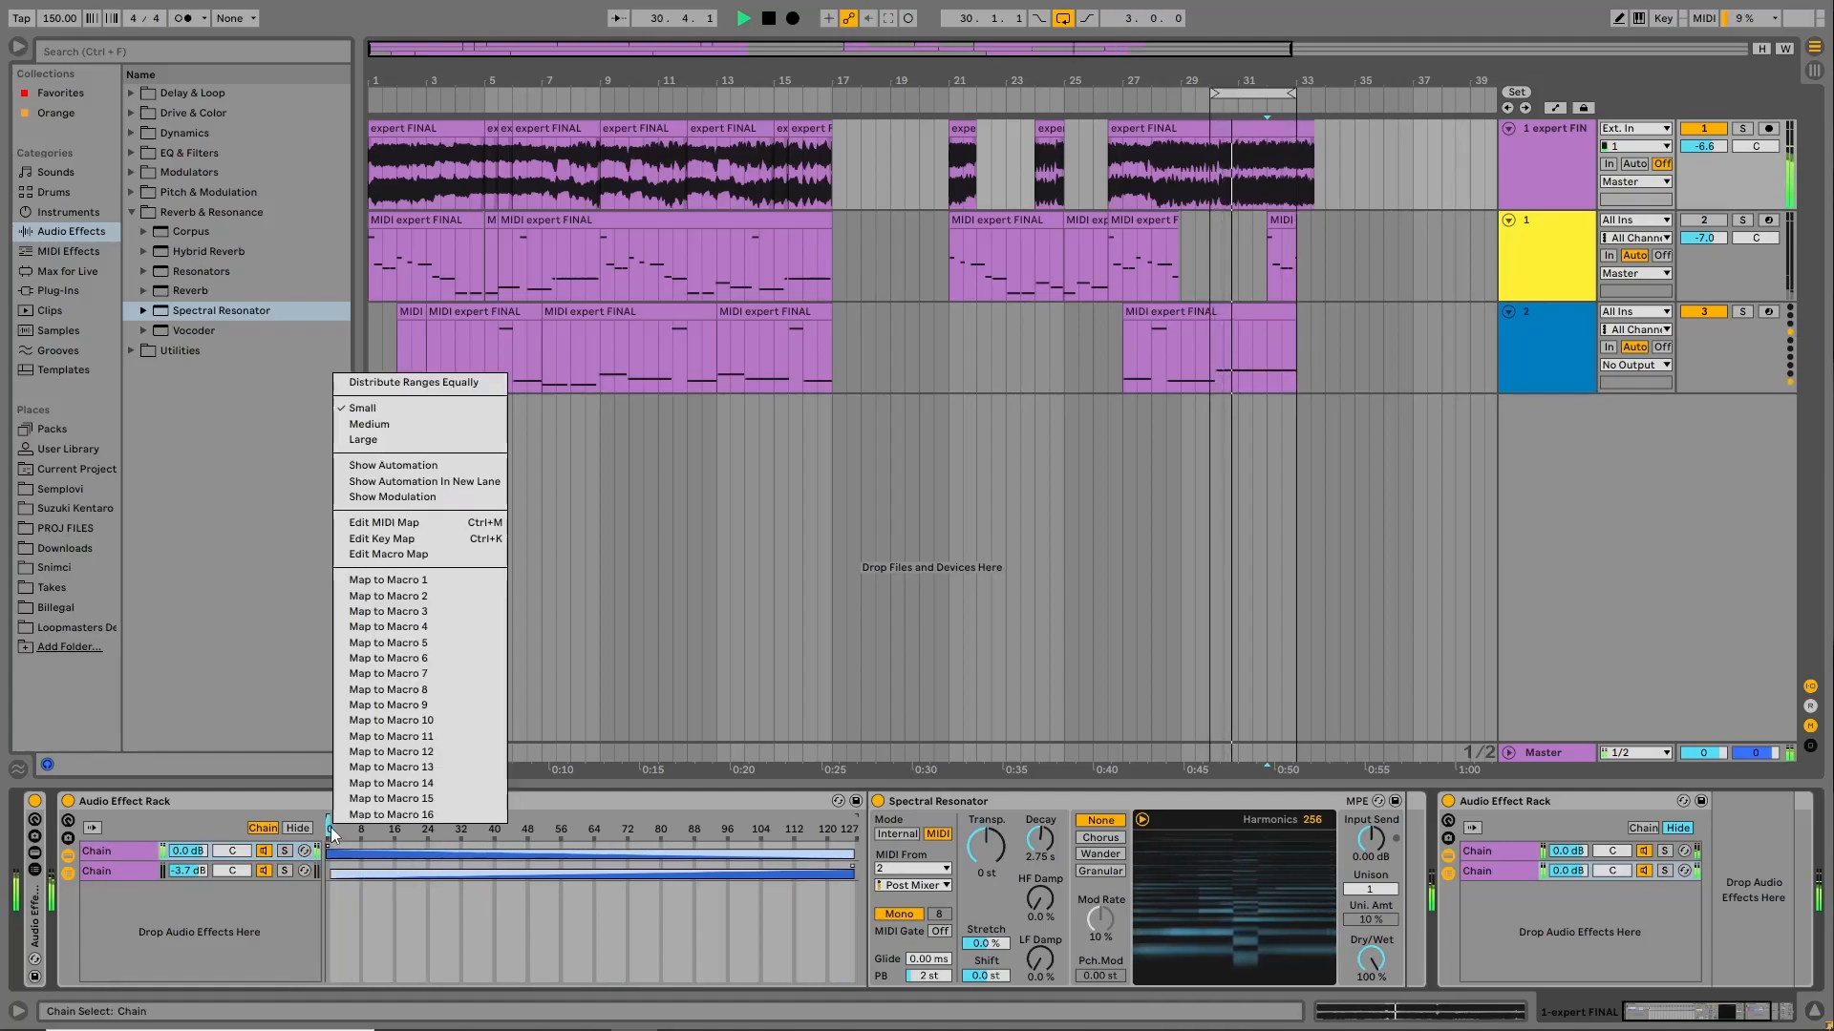
{"action": "left_click", "coordinate": [385, 604]}
{"action": "mouse_move", "coordinate": [102, 875]}
{"action": "left_mouse_down"}
{"action": "mouse_move", "coordinate": [102, 836]}
{"action": "mouse_move", "coordinate": [112, 870]}
{"action": "left_mouse_up"}
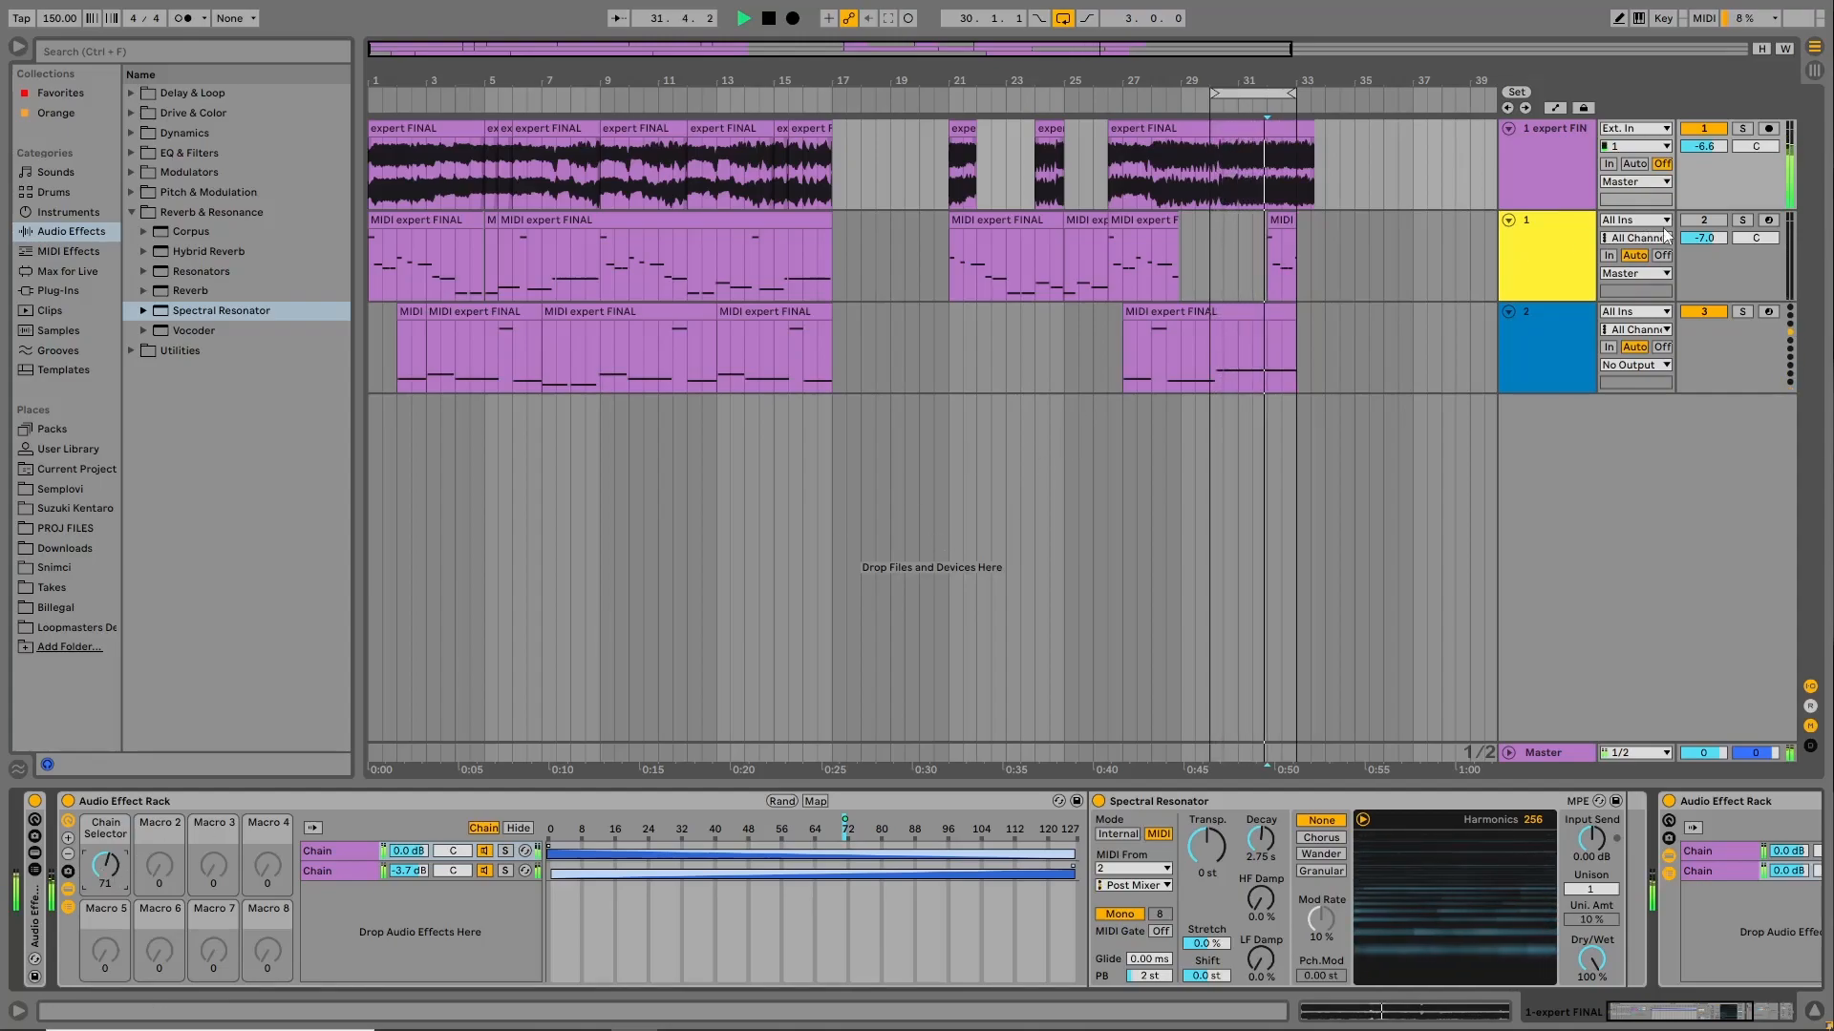
Activate MIDI track 1 and set its Wavetable oscillator 1 position to 88 %.
{"action": "left_click", "coordinate": [1266, 272]}
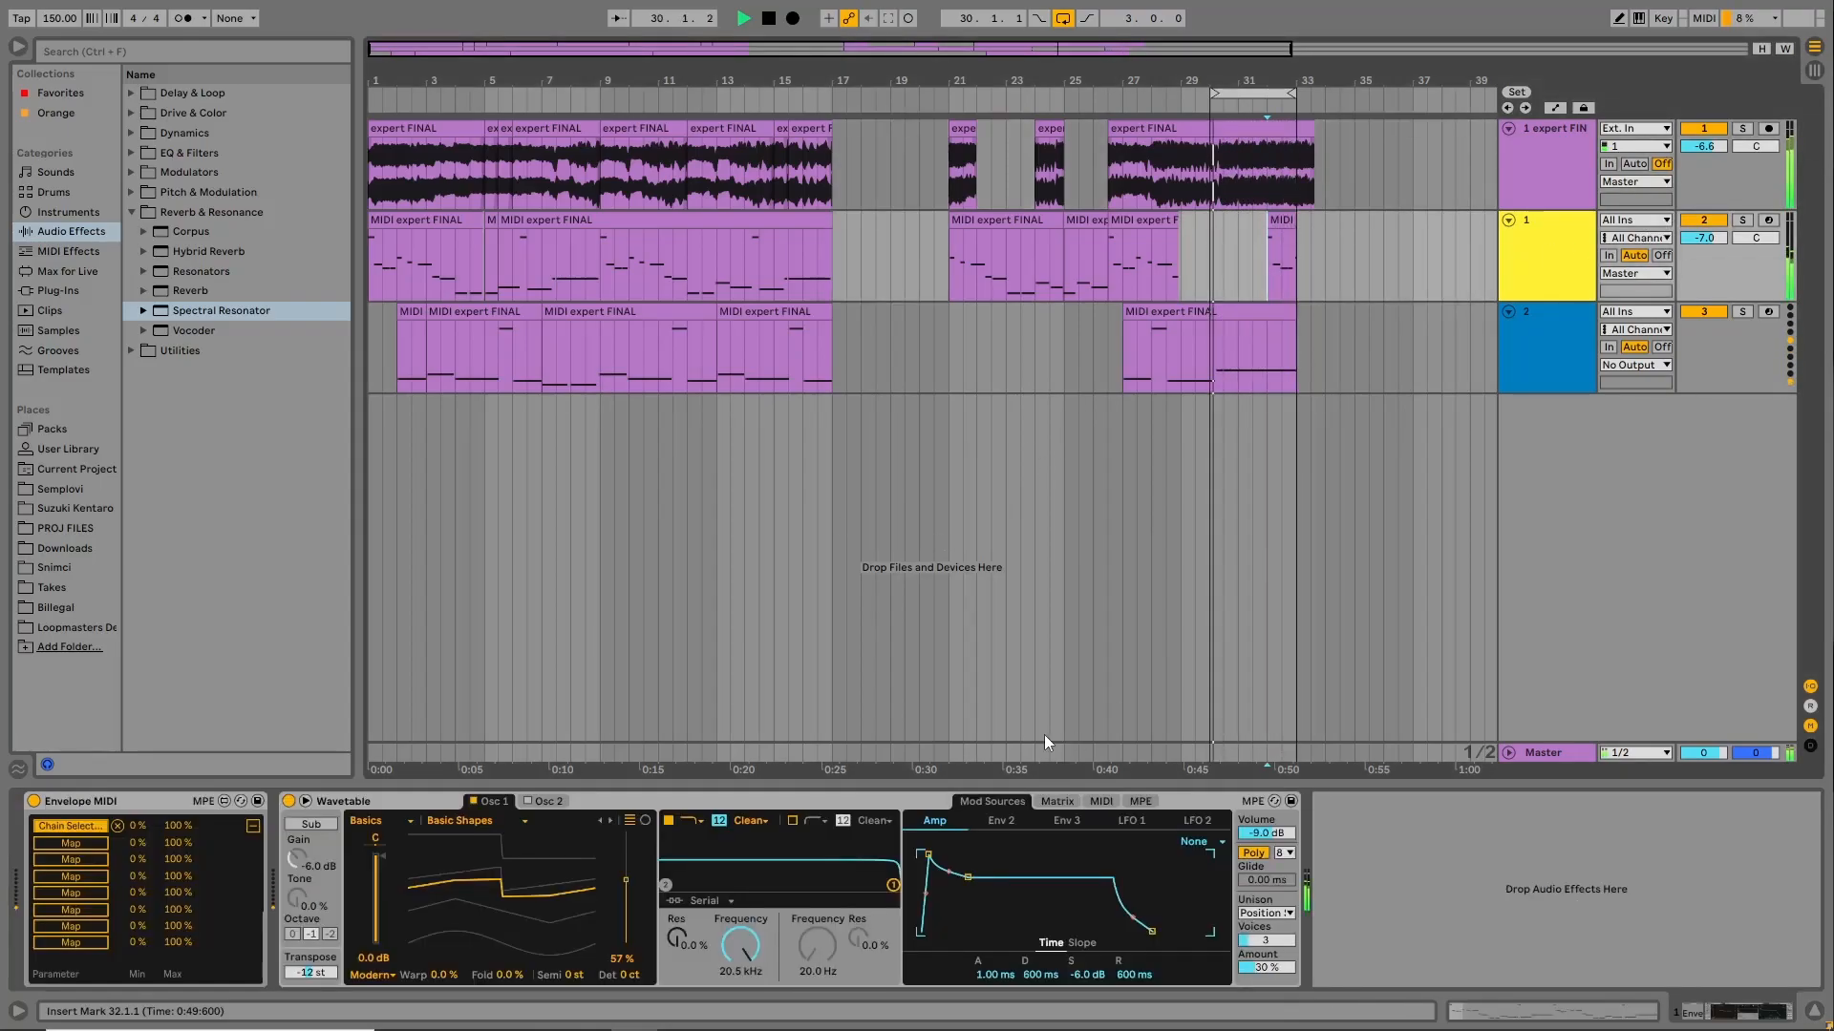
{"action": "left_click_drag", "start_coordinate": [470, 892], "coordinate": [426, 902]}
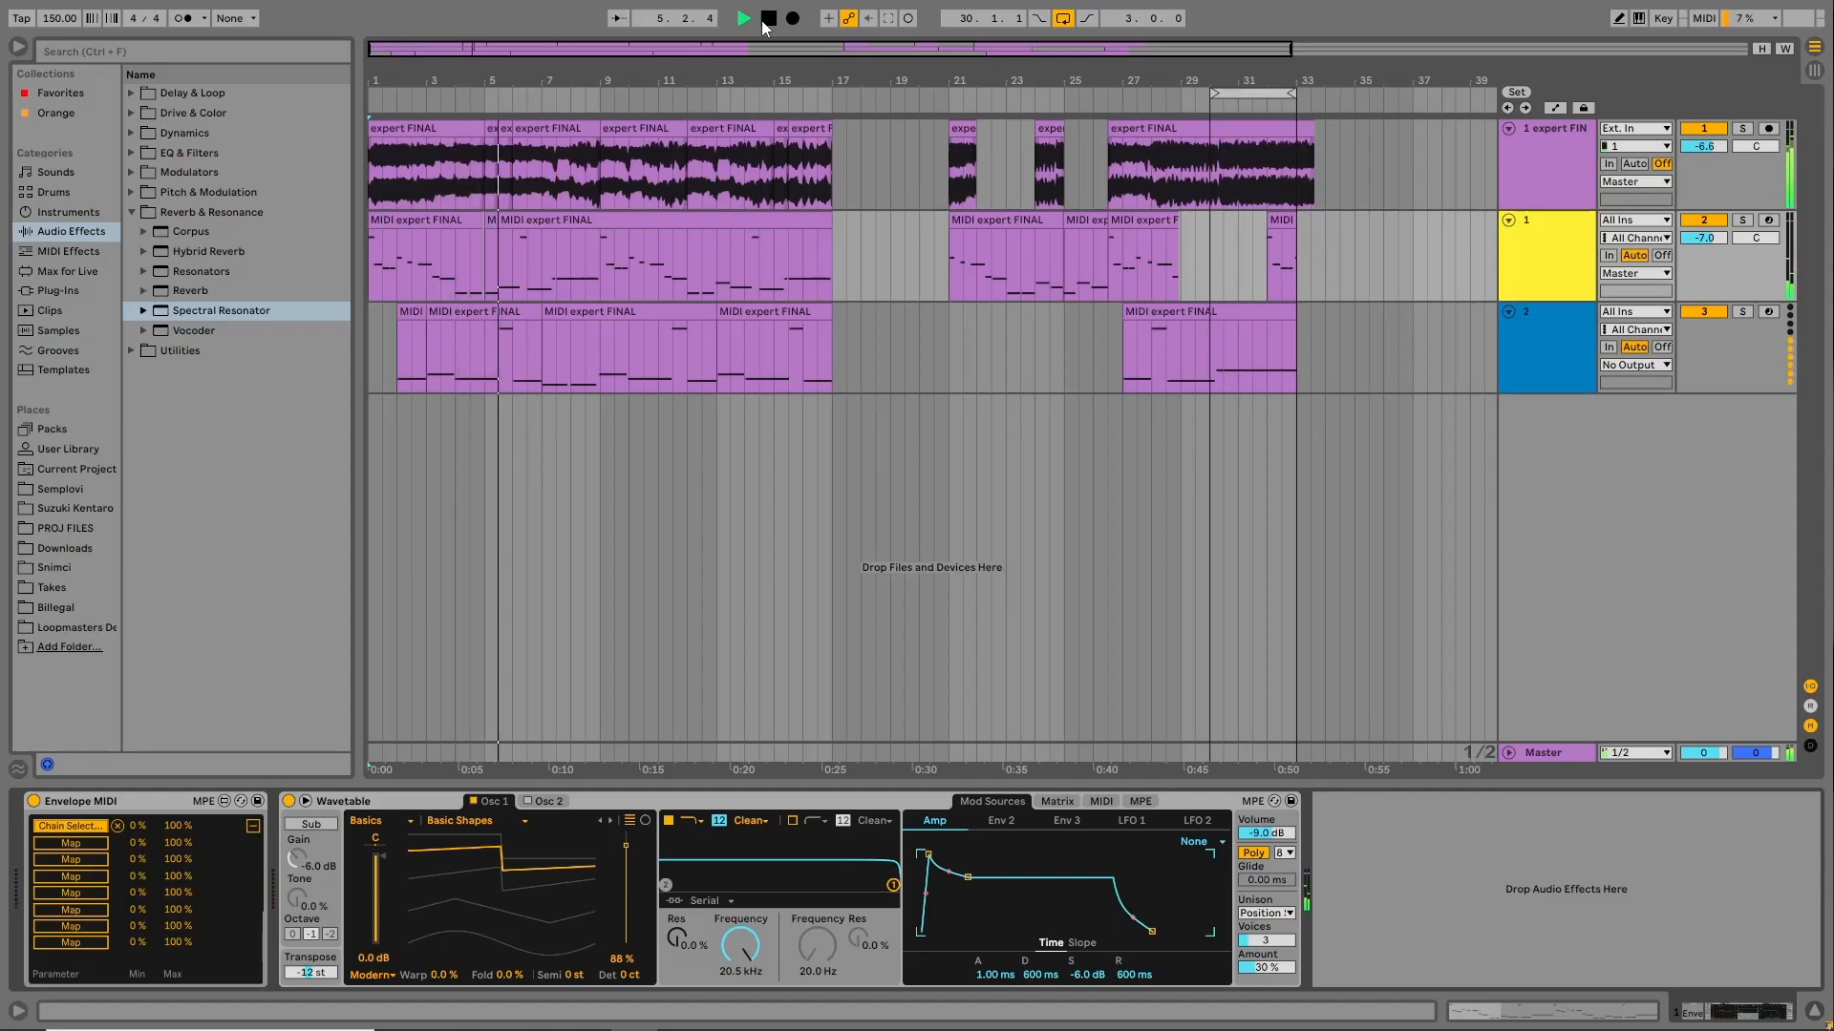
Return to the audio track's devices and collapse the Audio Effect Rack holding the Spectral Resonator.
{"action": "left_click", "coordinate": [1516, 181]}
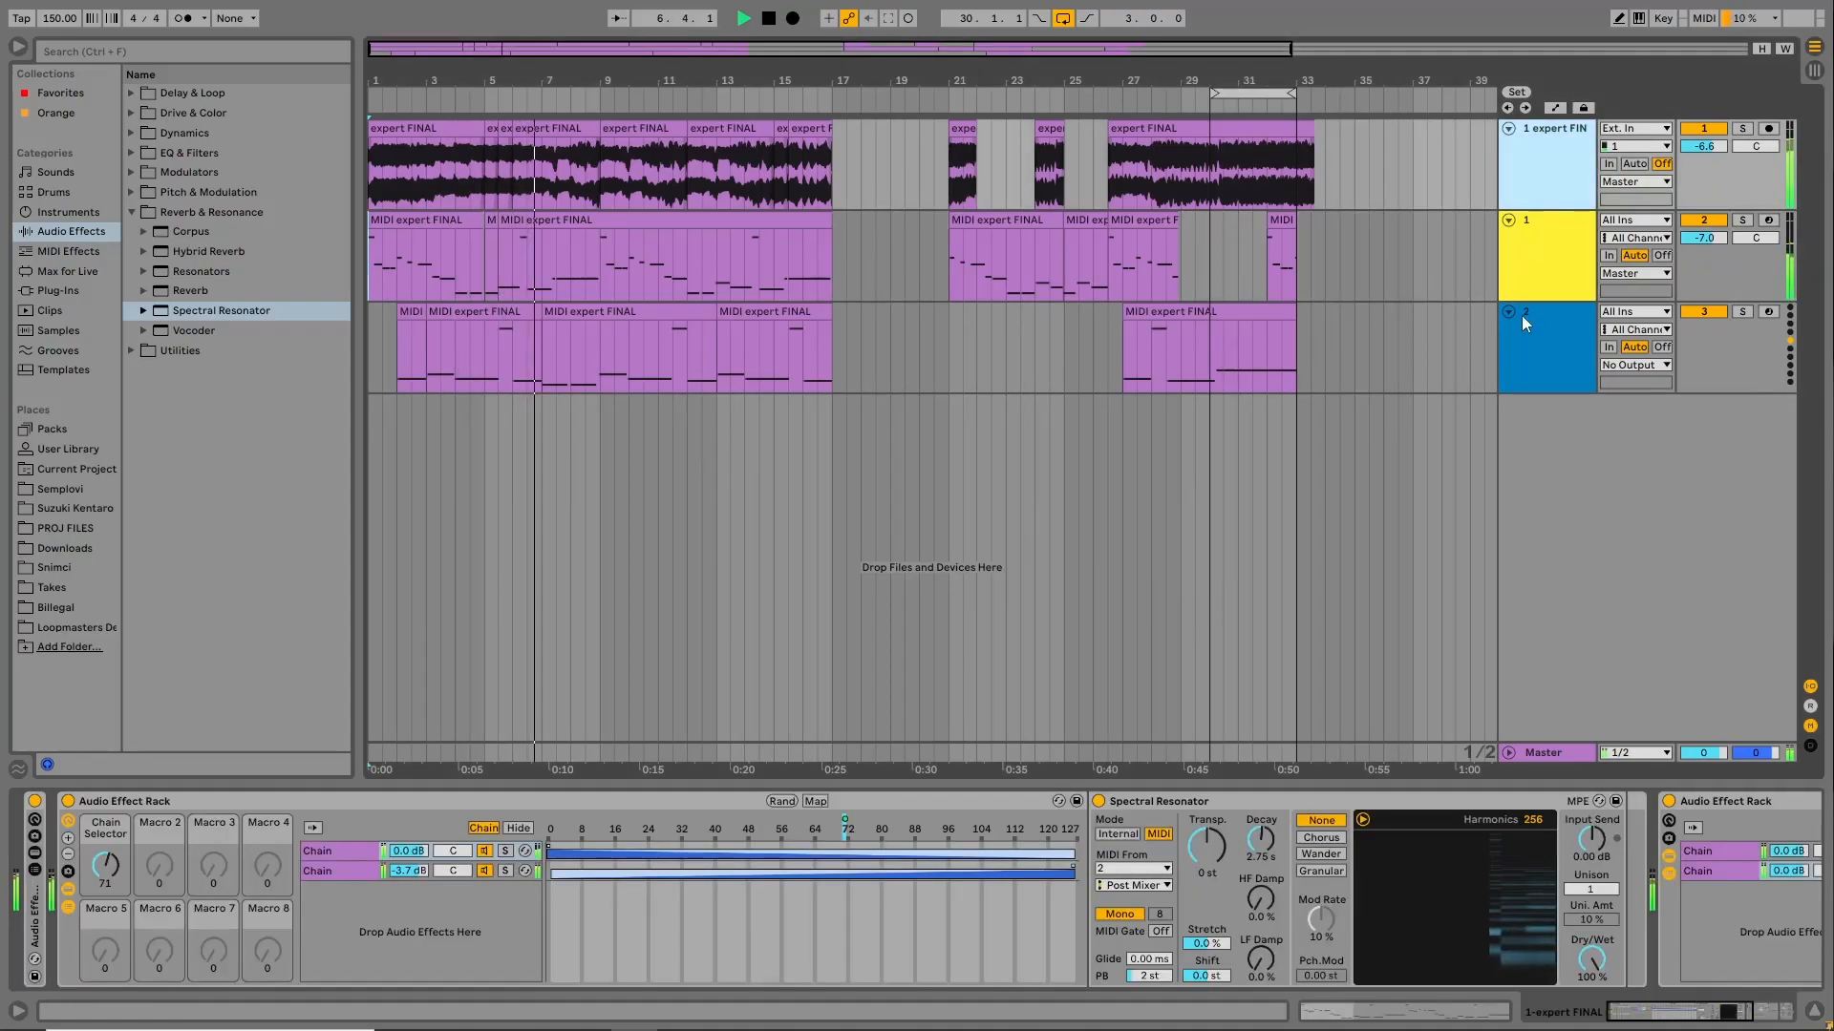
{"action": "double_click", "coordinate": [143, 801]}
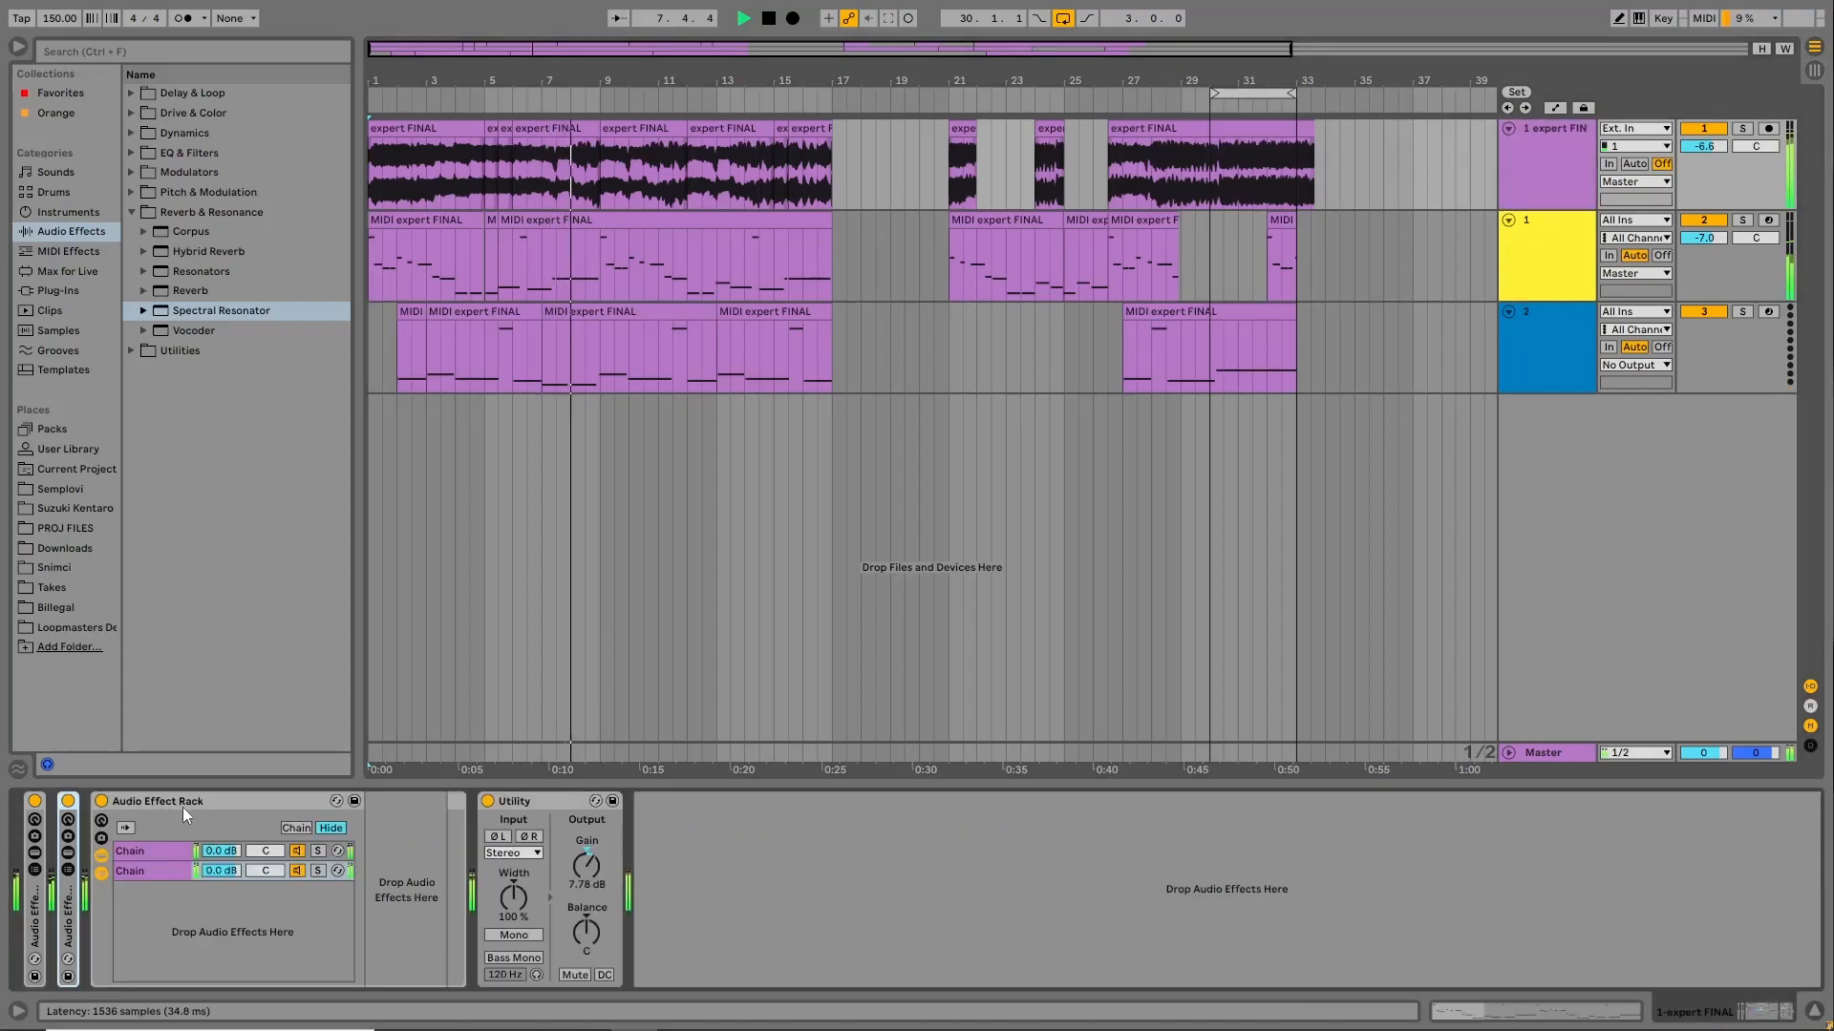